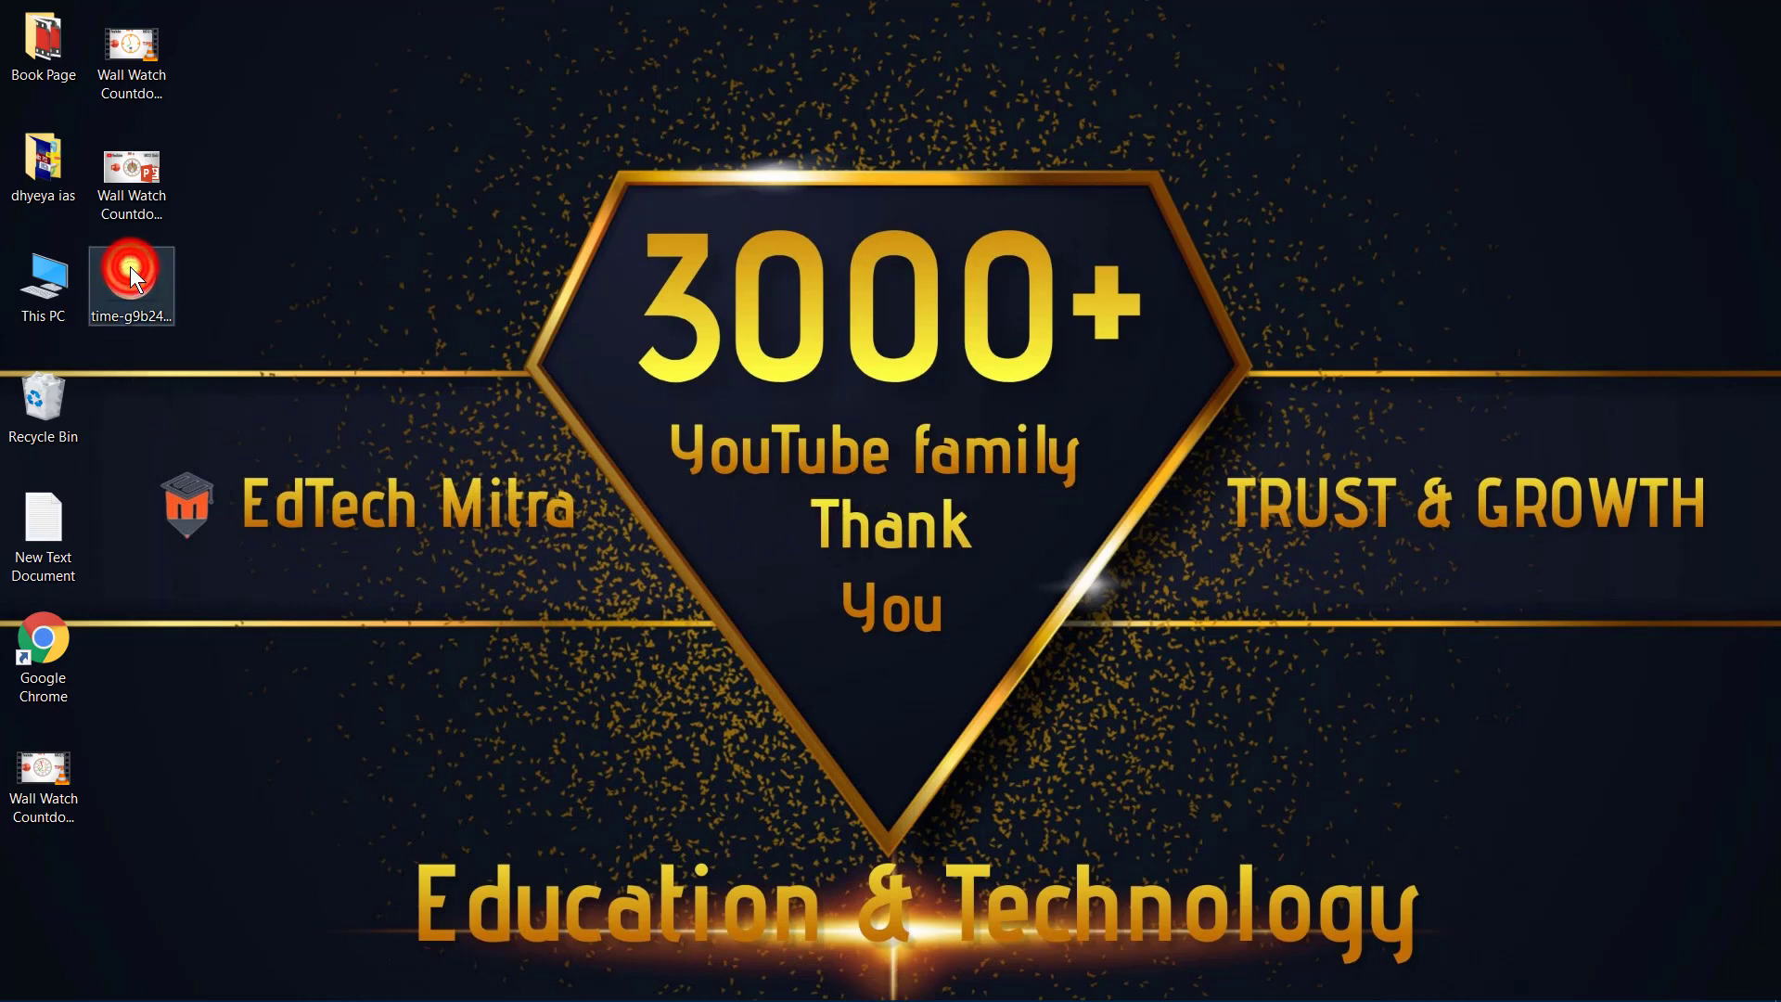
# - Open time-g9b24b3ca4_1280.png from the desktop in Photos to view the bird clock face
pyautogui.doubleClick(130, 267)
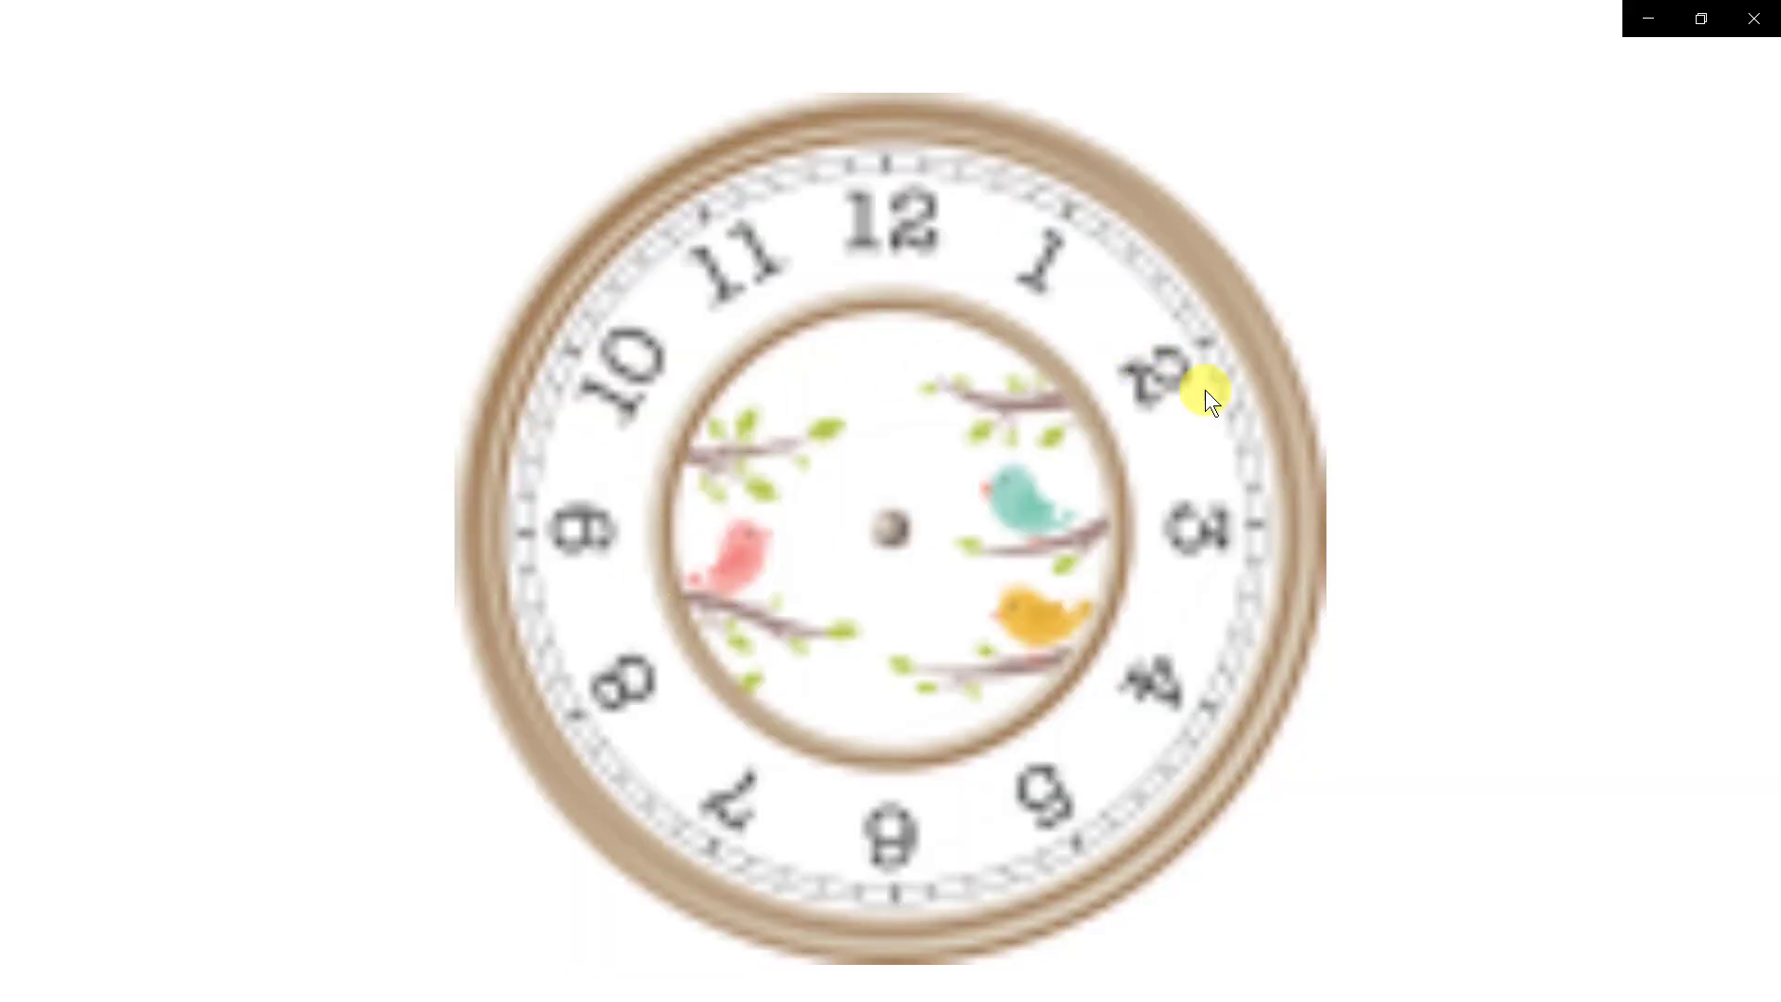
# - Close Photos and open pixabay.com in Chrome
pyautogui.click(1763, 23)
pyautogui.doubleClick(43, 640)
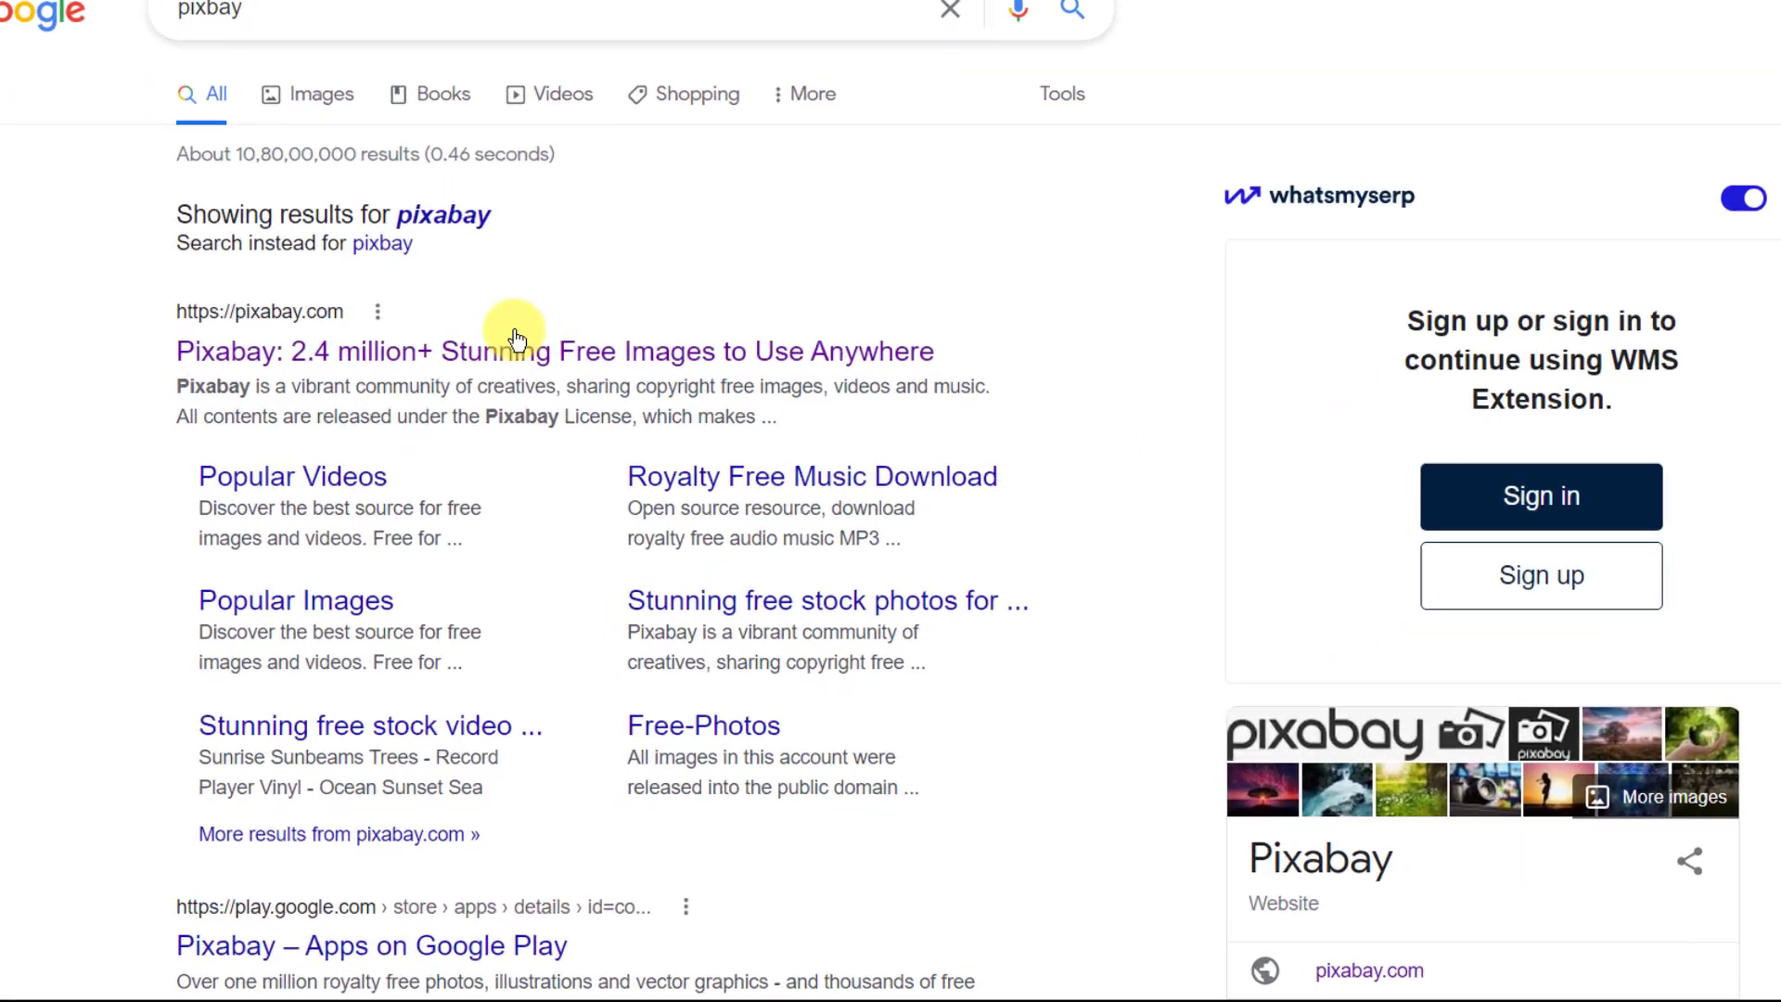
pyautogui.click(517, 343)
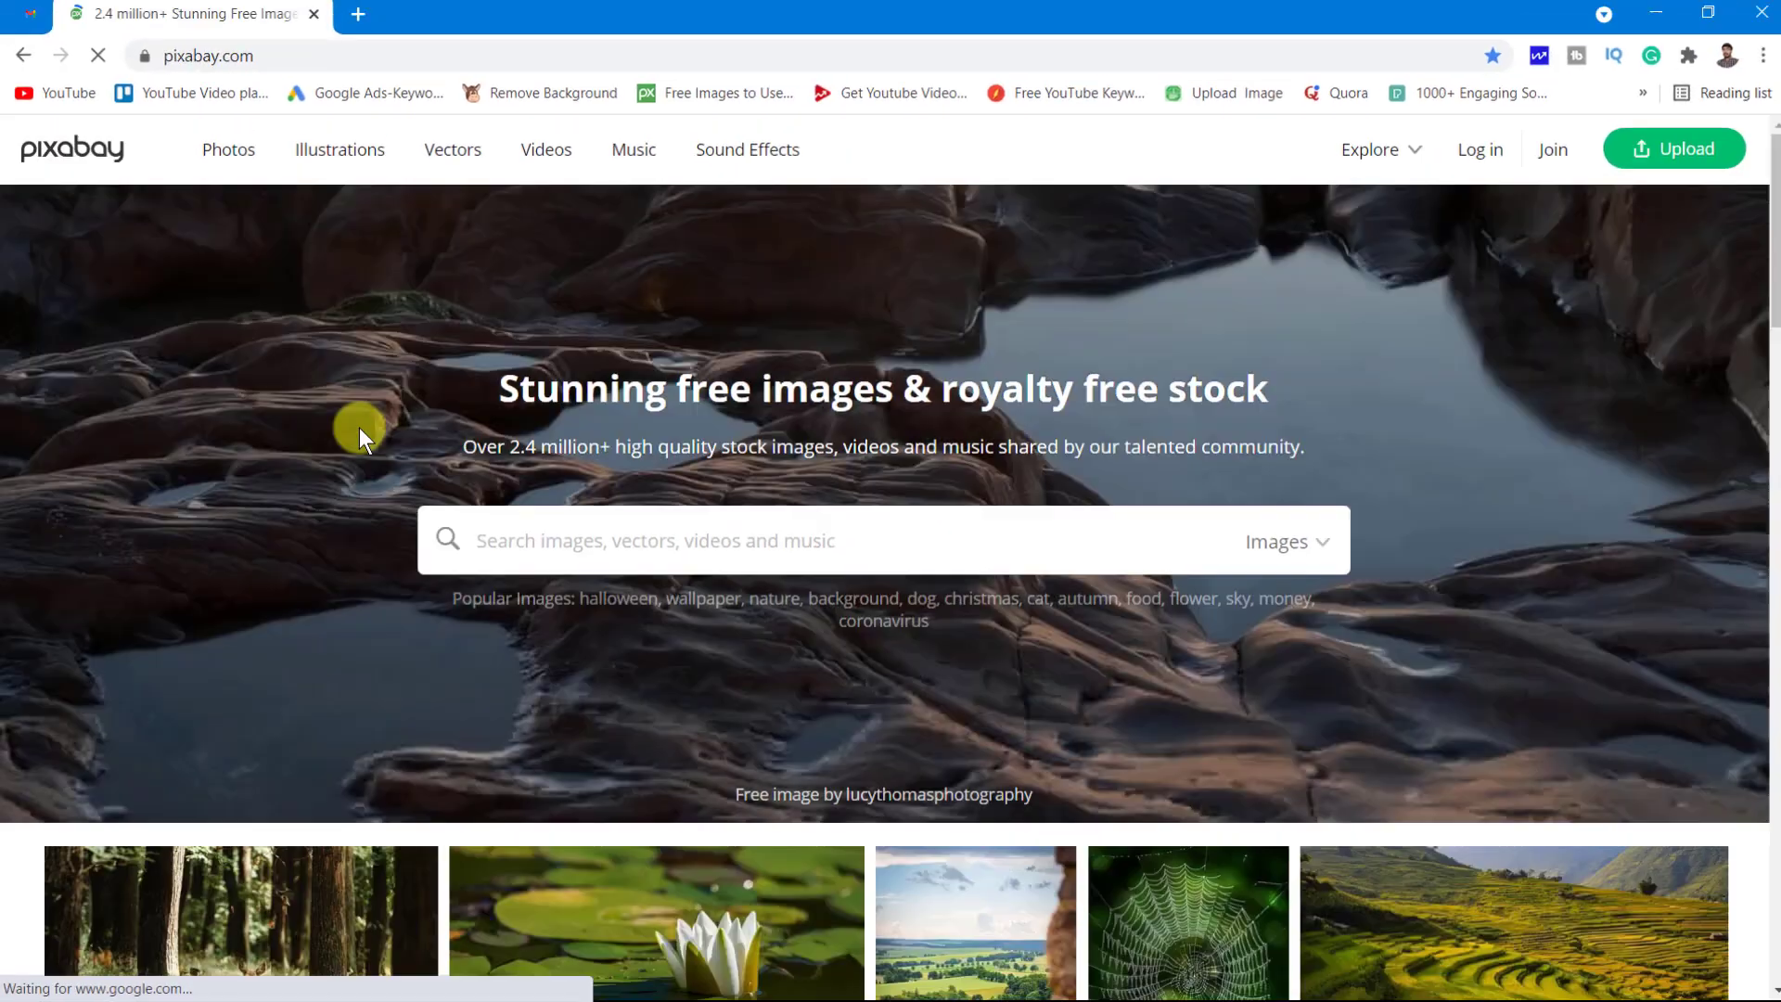
# - Search Pixabay for 'clock png' and scroll down to the clock-face results
pyautogui.click(811, 541)
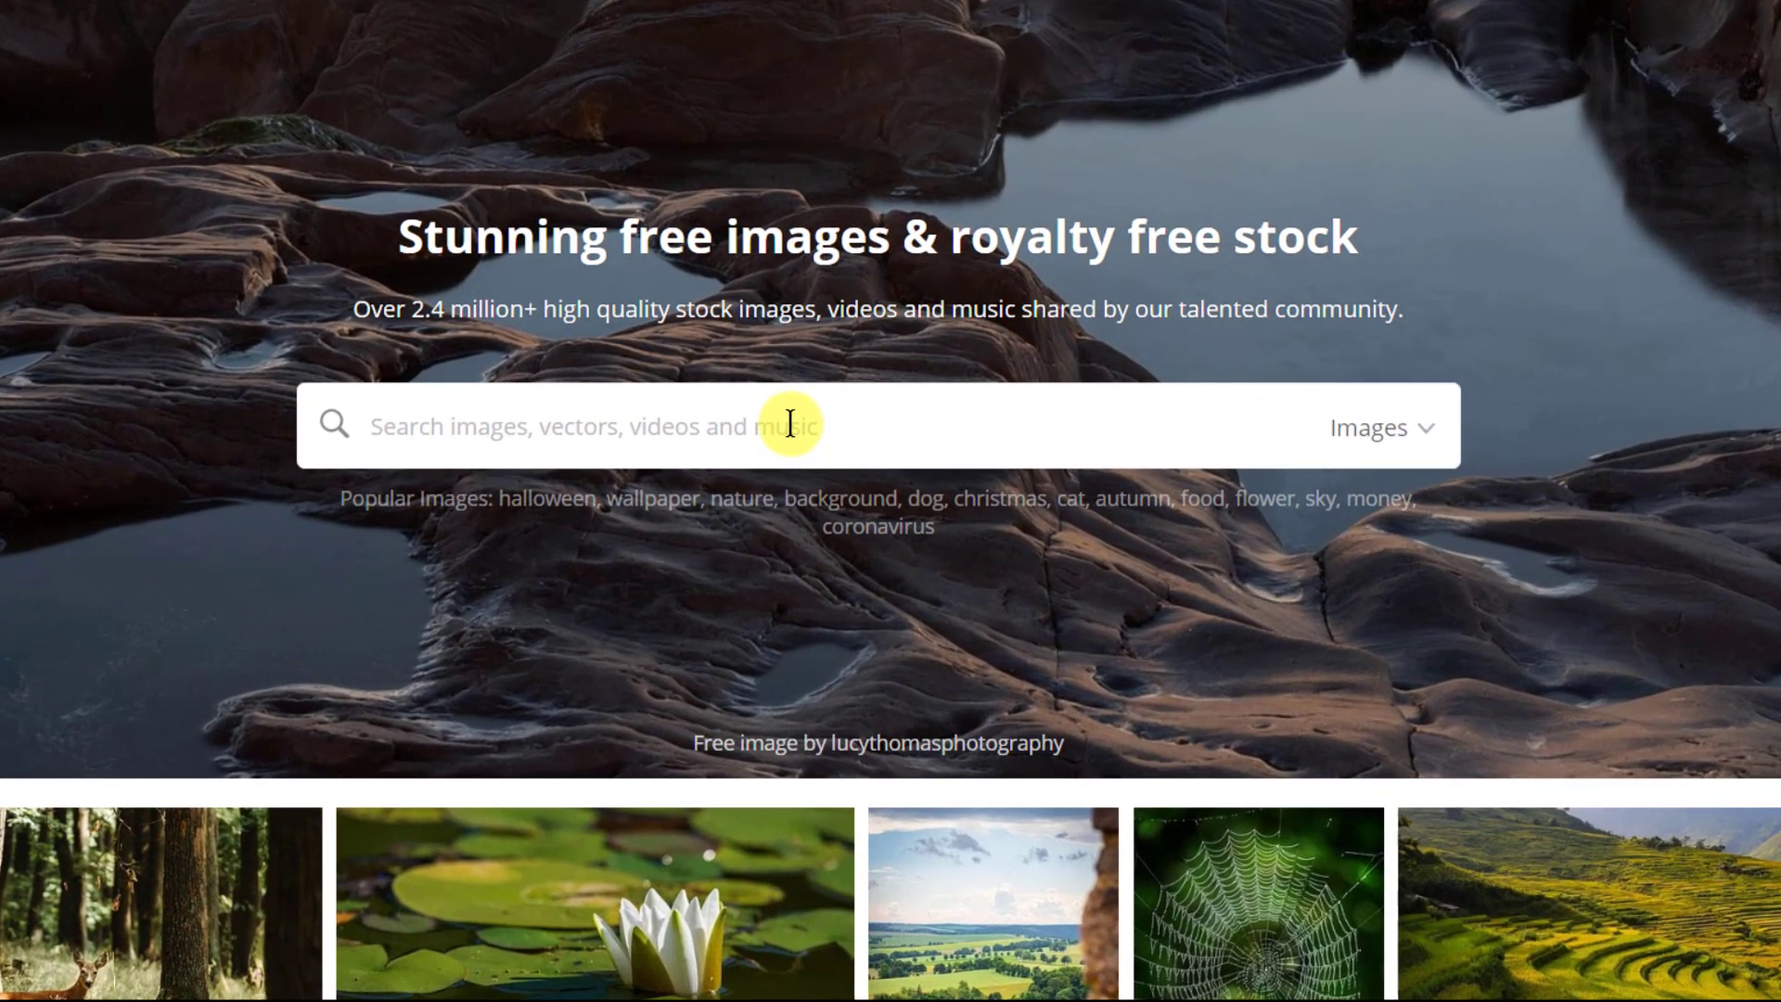
pyautogui.write('clock png')
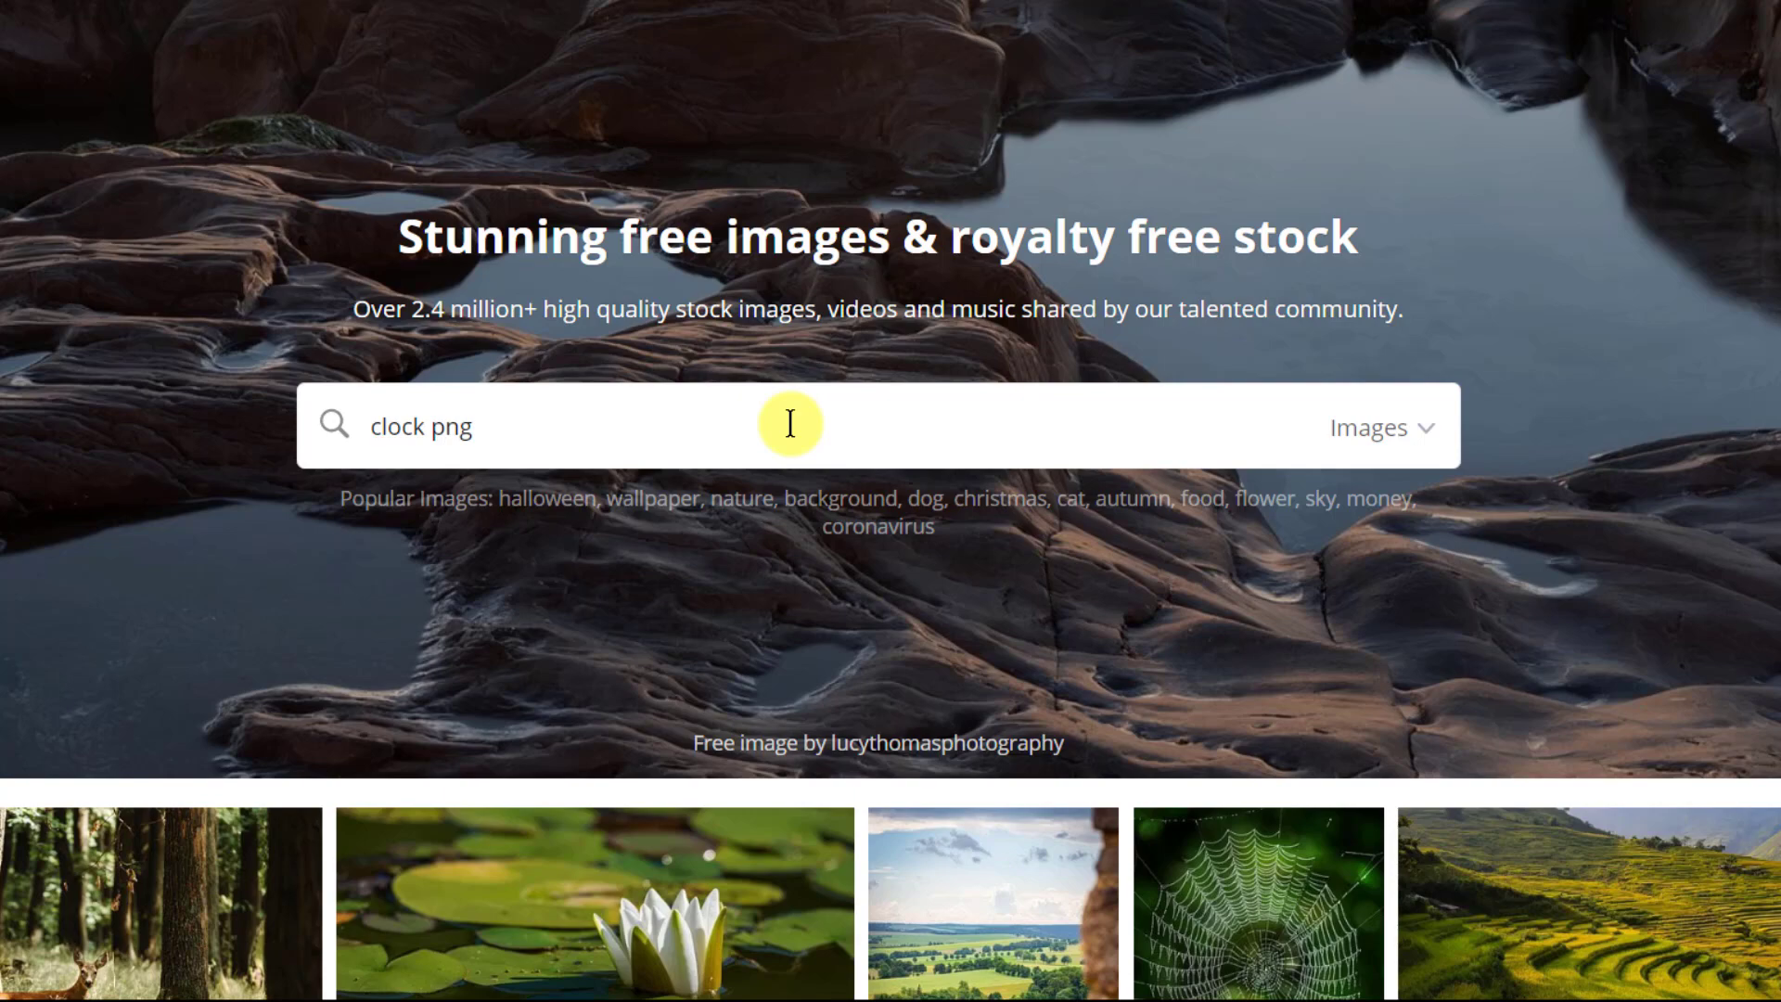
pyautogui.press('Return')
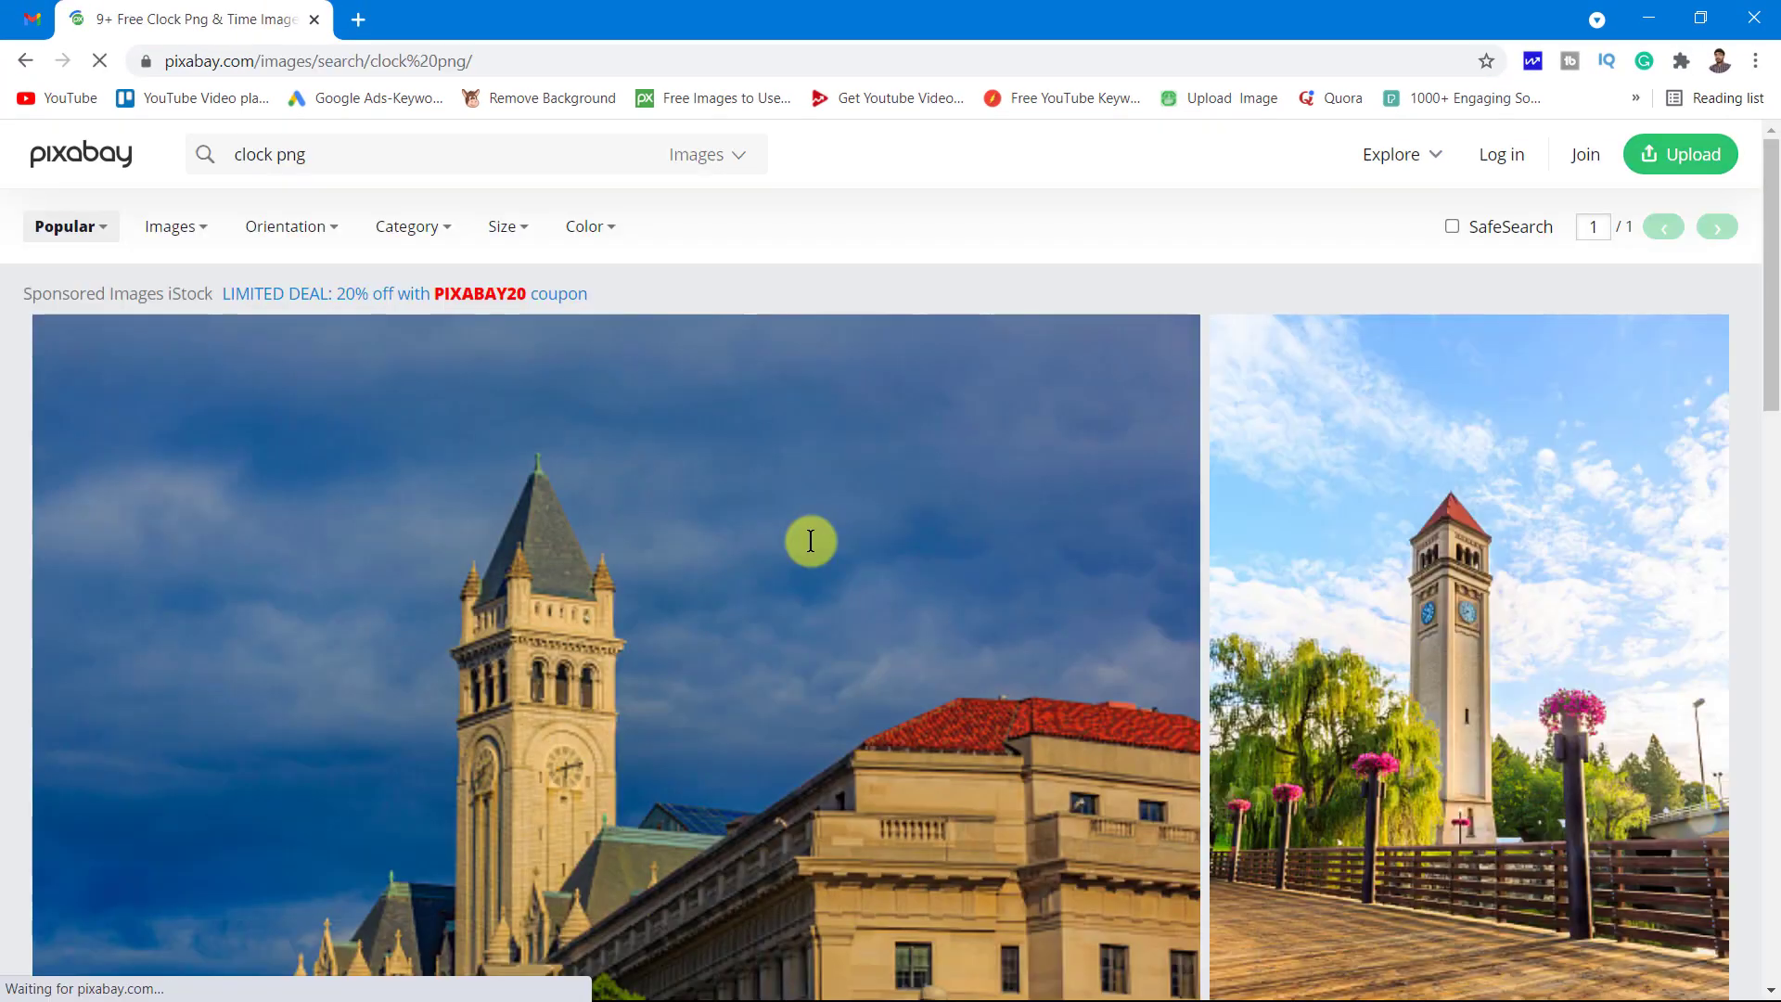
pyautogui.scroll(-10, 807, 538)
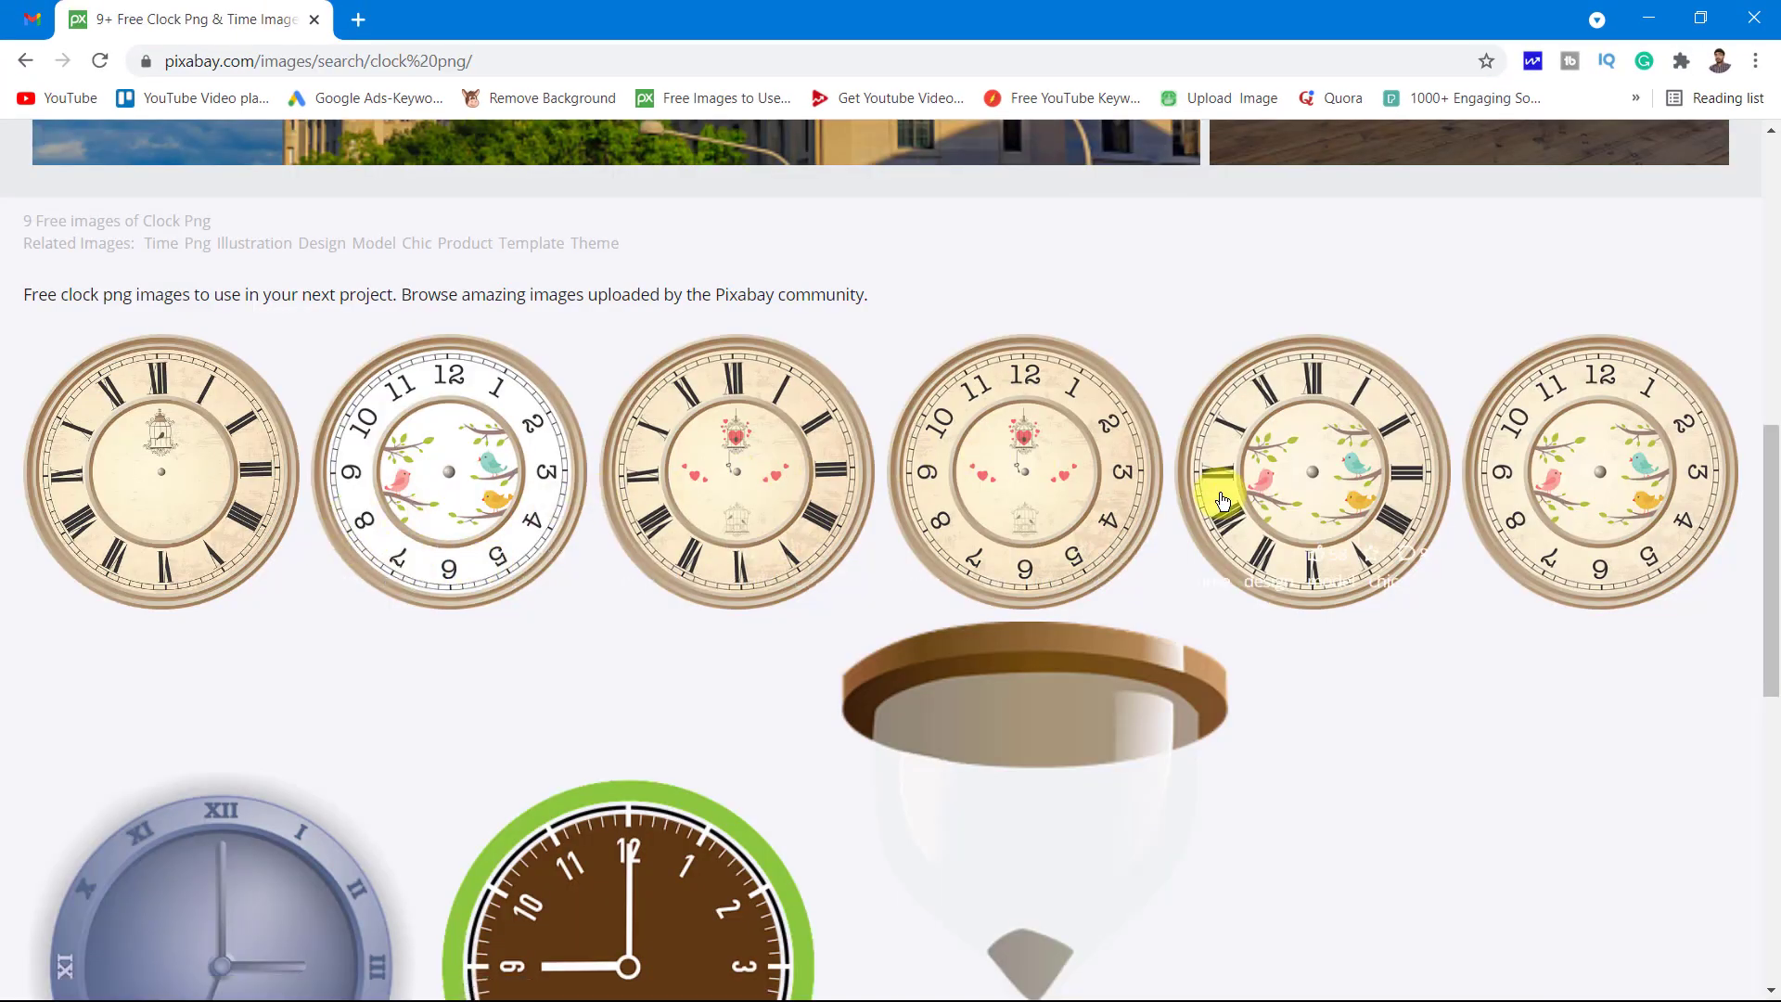
# - Choose the cream bird clock face and request its 1280×1280 PNG download
pyautogui.click(1614, 489)
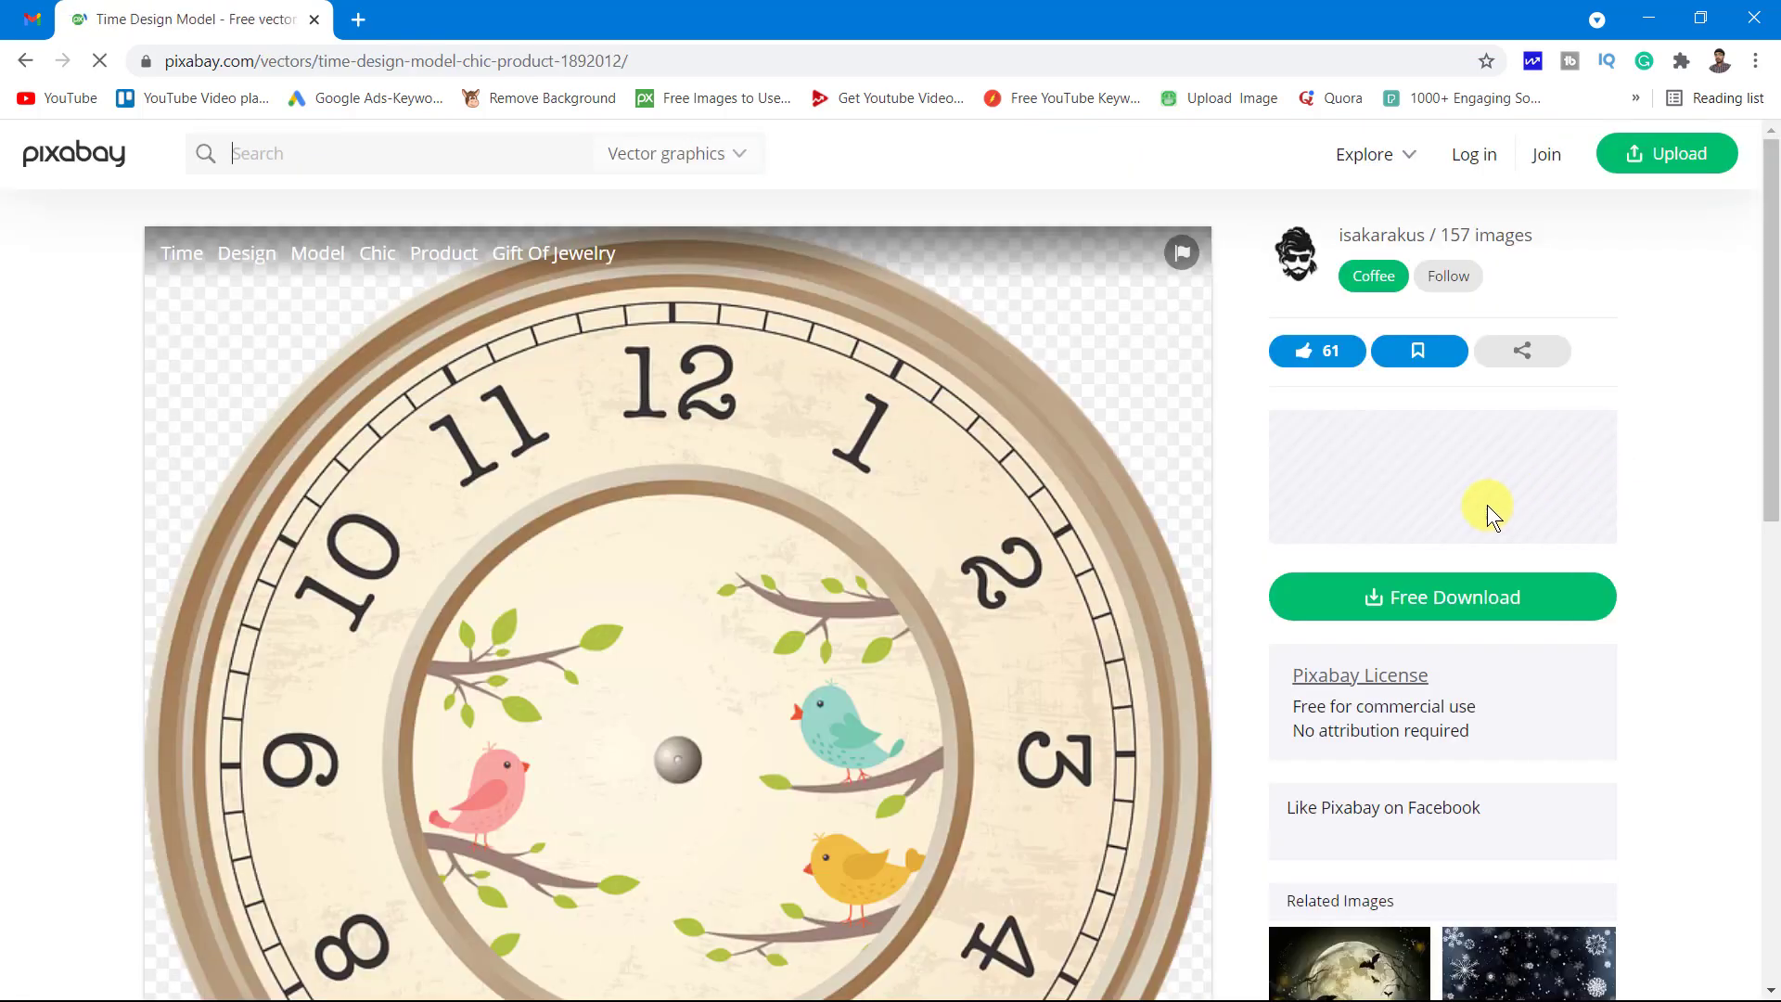
pyautogui.scroll(-1, 1139, 536)
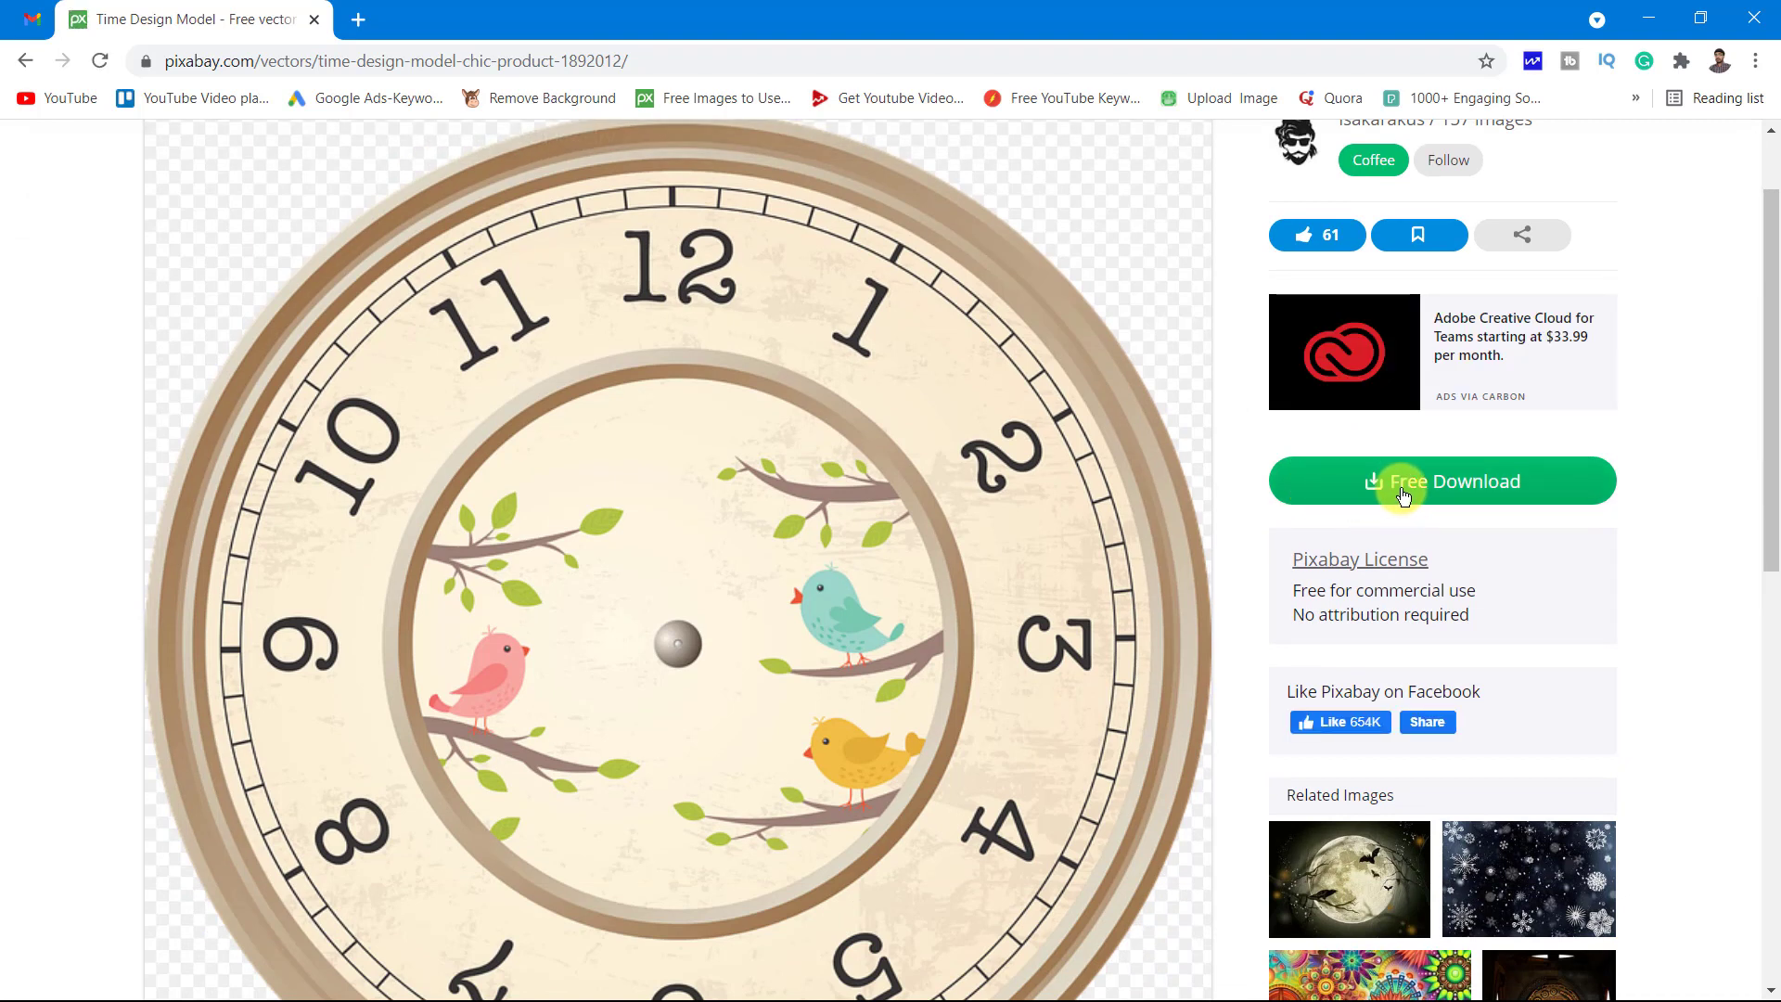
pyautogui.click(1474, 482)
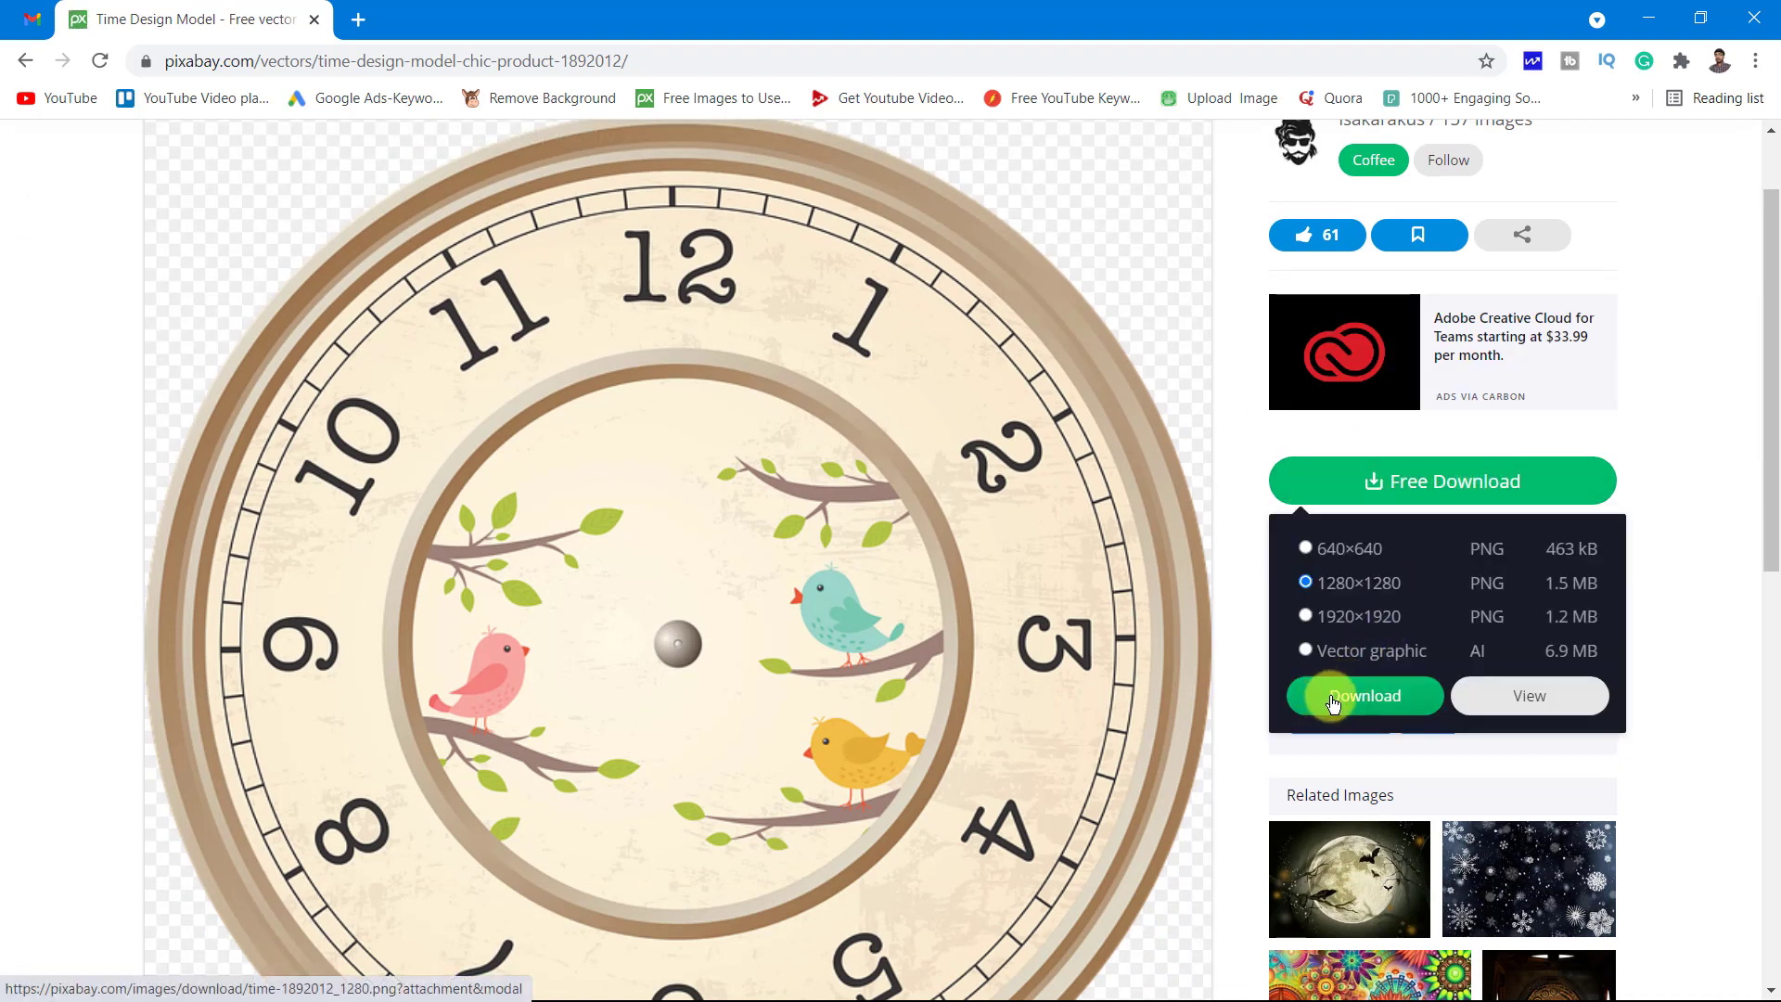
pyautogui.click(1406, 703)
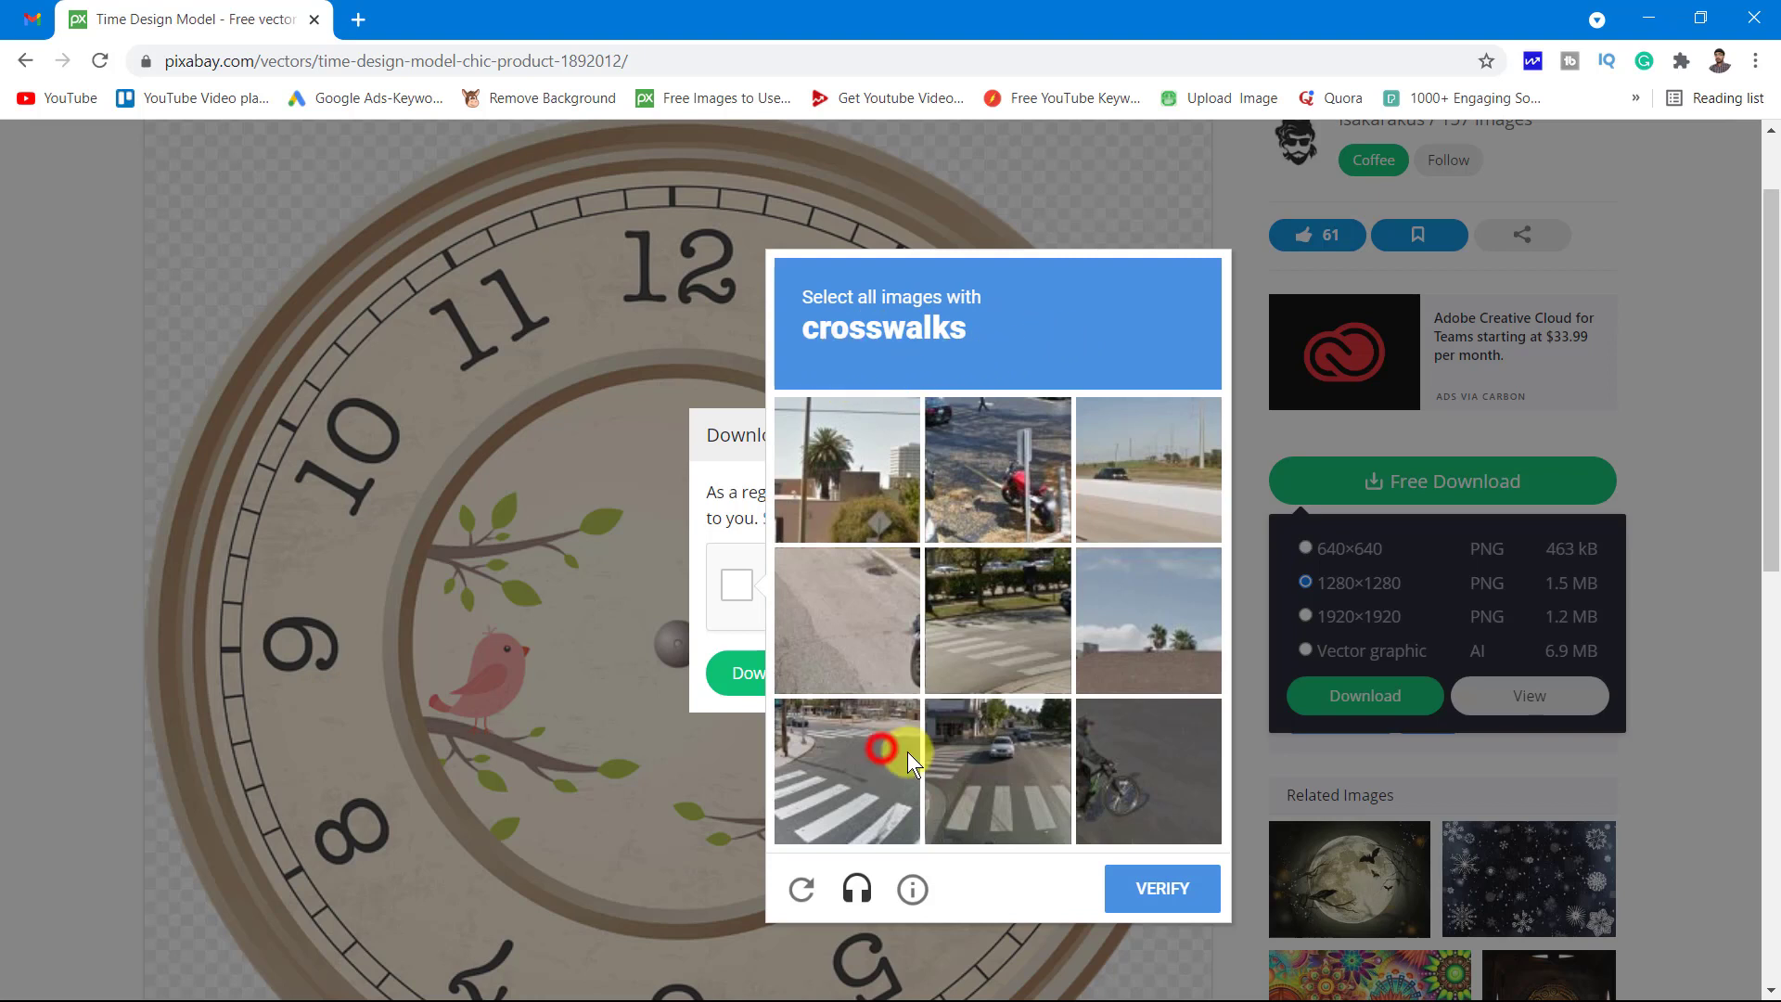
# - Pass the crosswalk picture verification so the download can continue
pyautogui.click(881, 747)
pyautogui.click(965, 768)
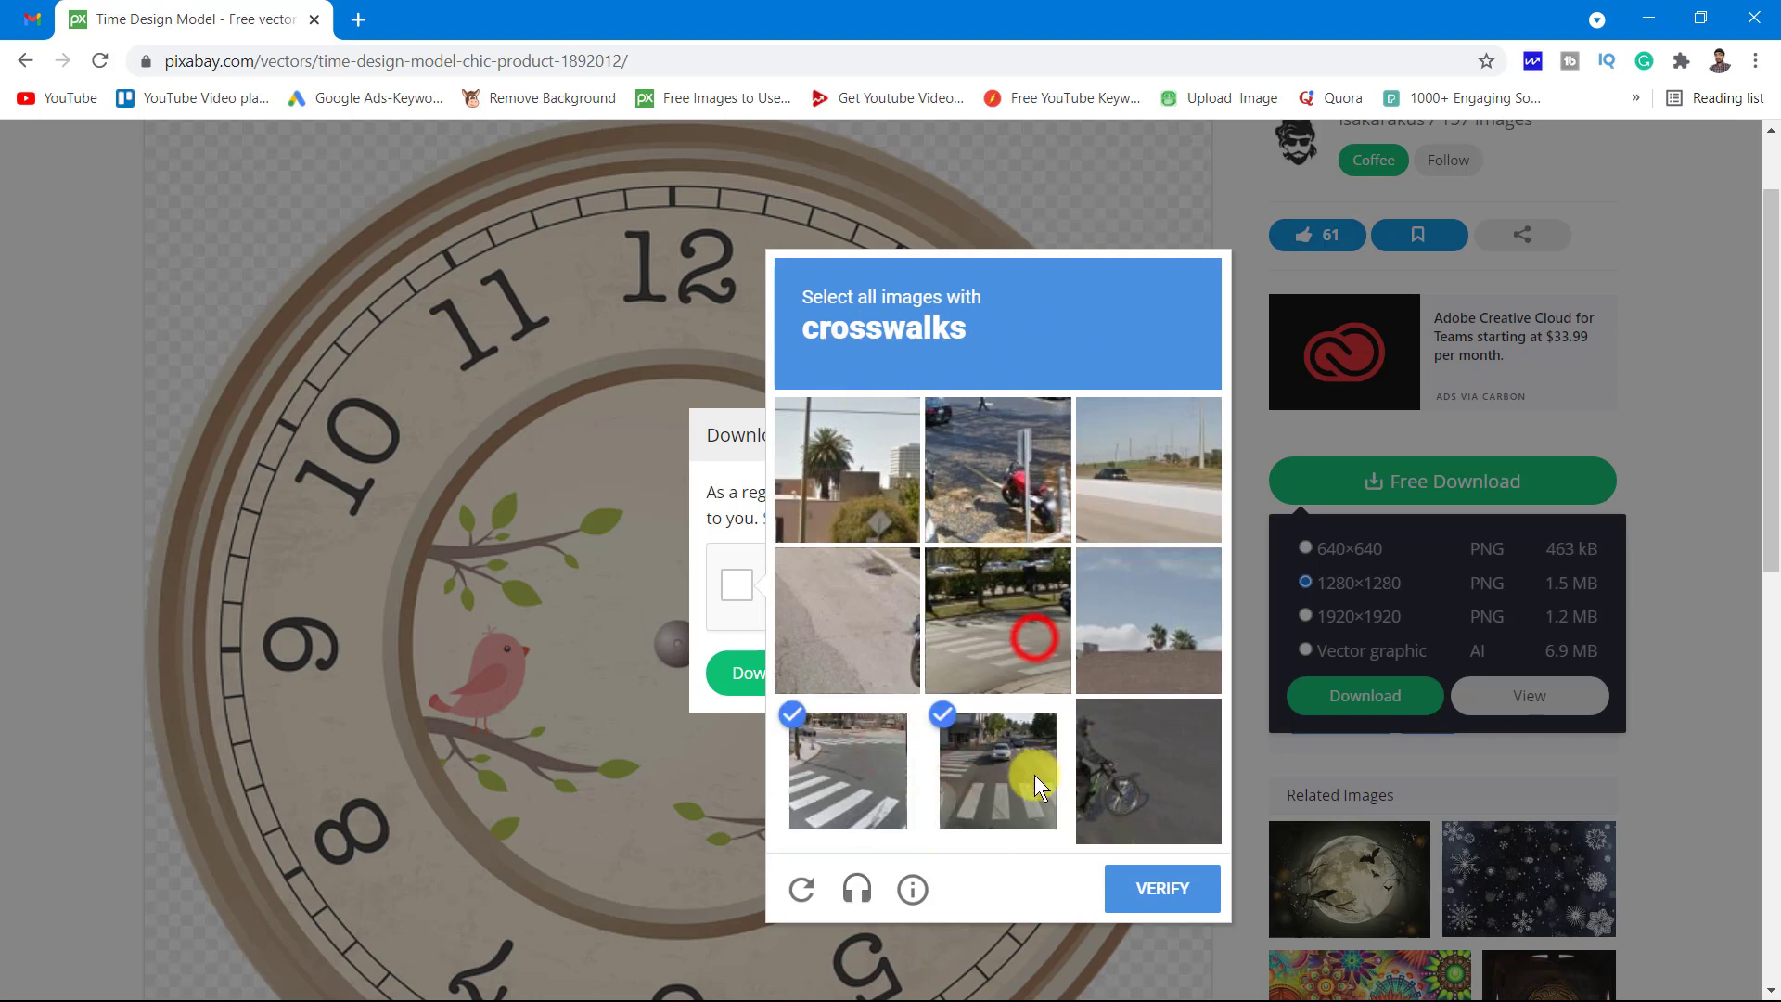
pyautogui.click(1035, 644)
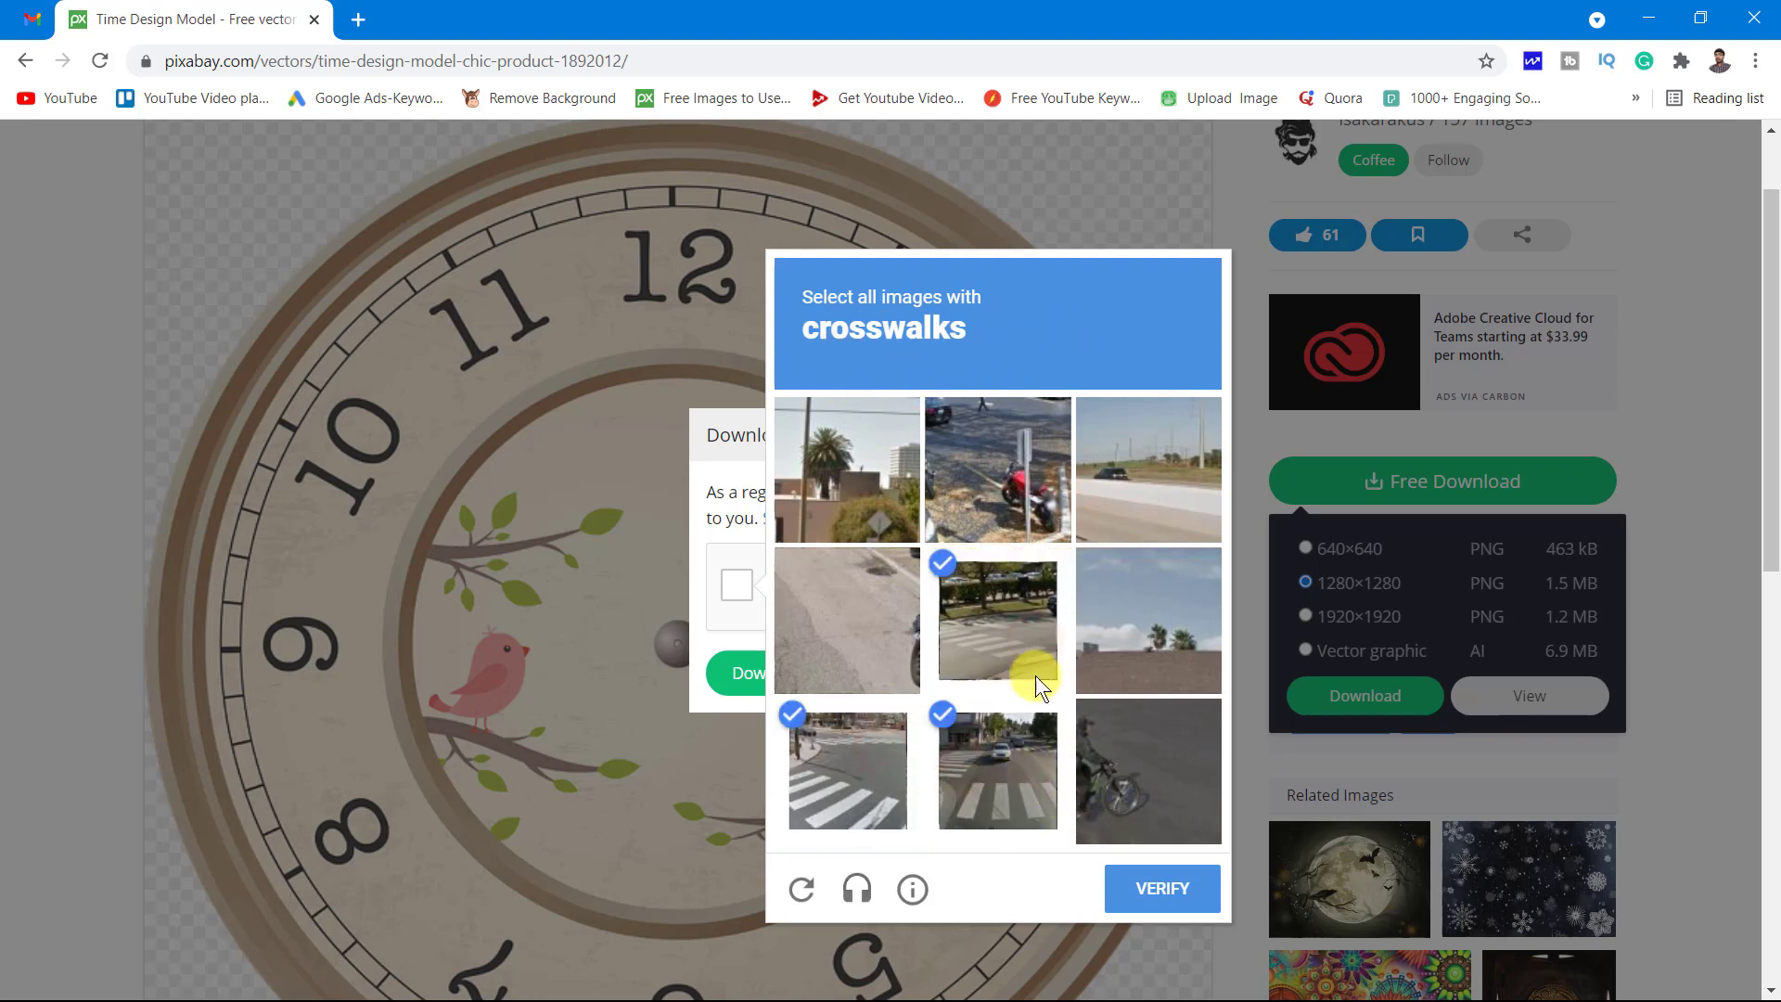
pyautogui.click(1179, 898)
pyautogui.click(822, 676)
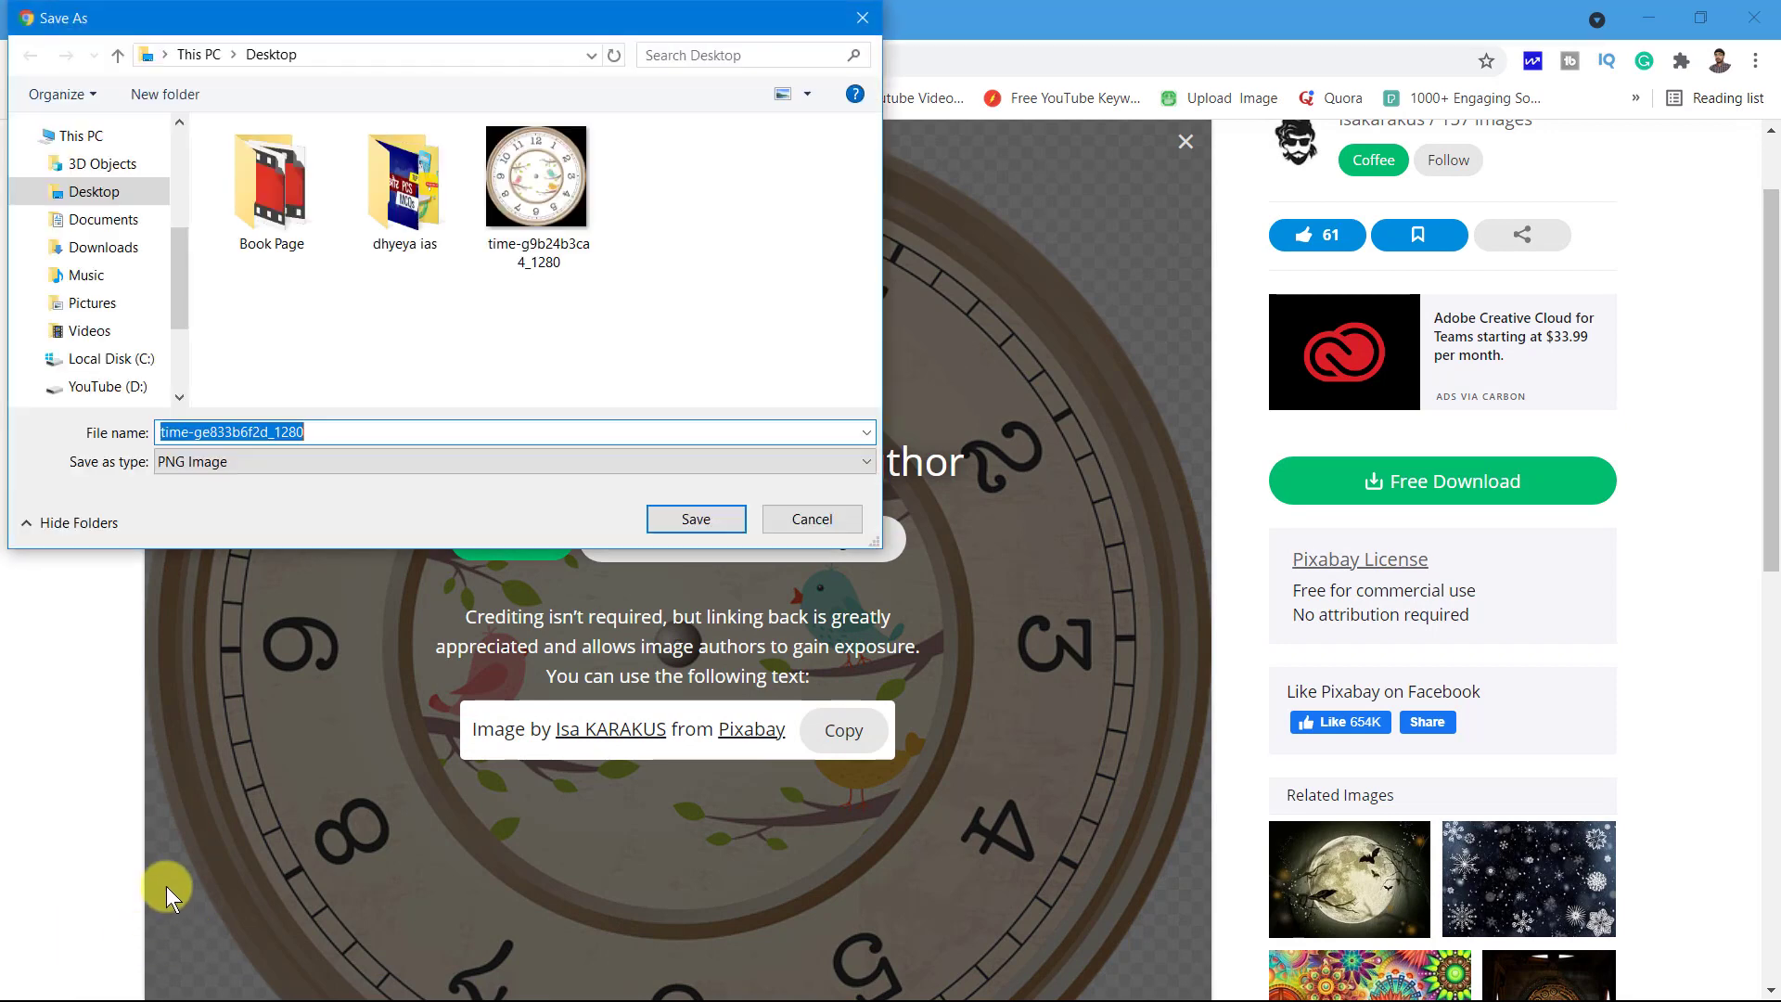
# - Save time-ge833b6f2d_1280.png to the Desktop and close Chrome
pyautogui.click(98, 192)
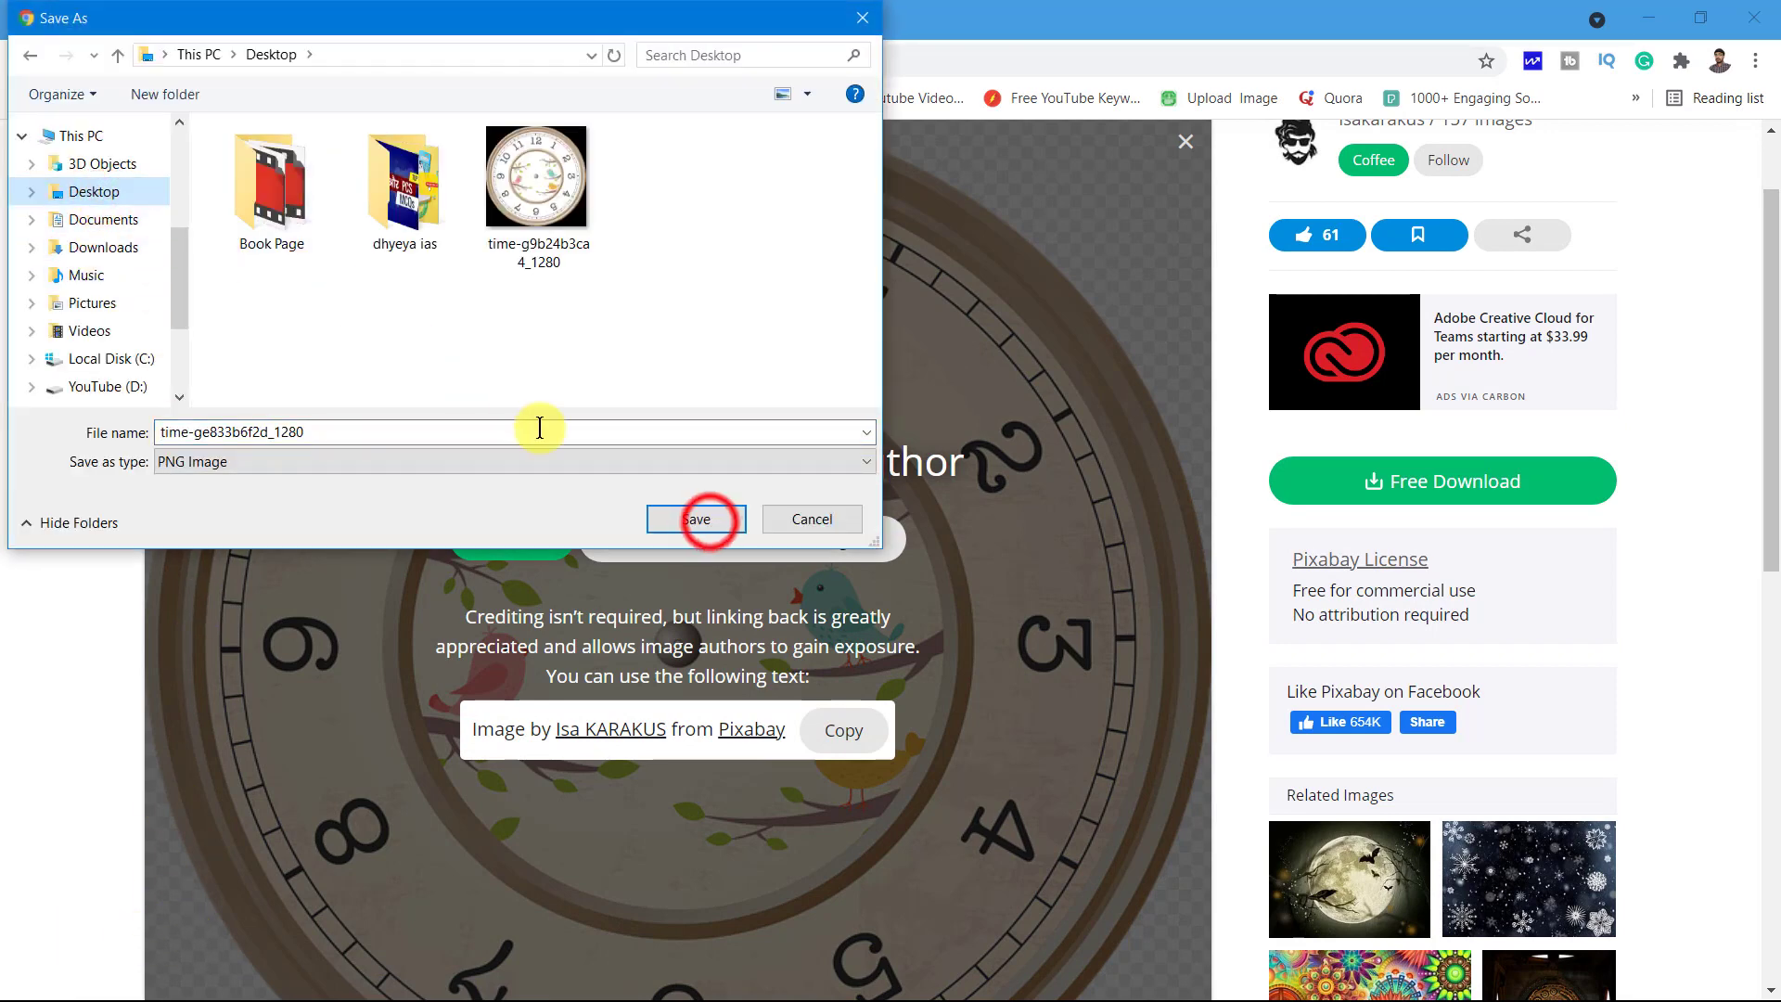
pyautogui.click(707, 518)
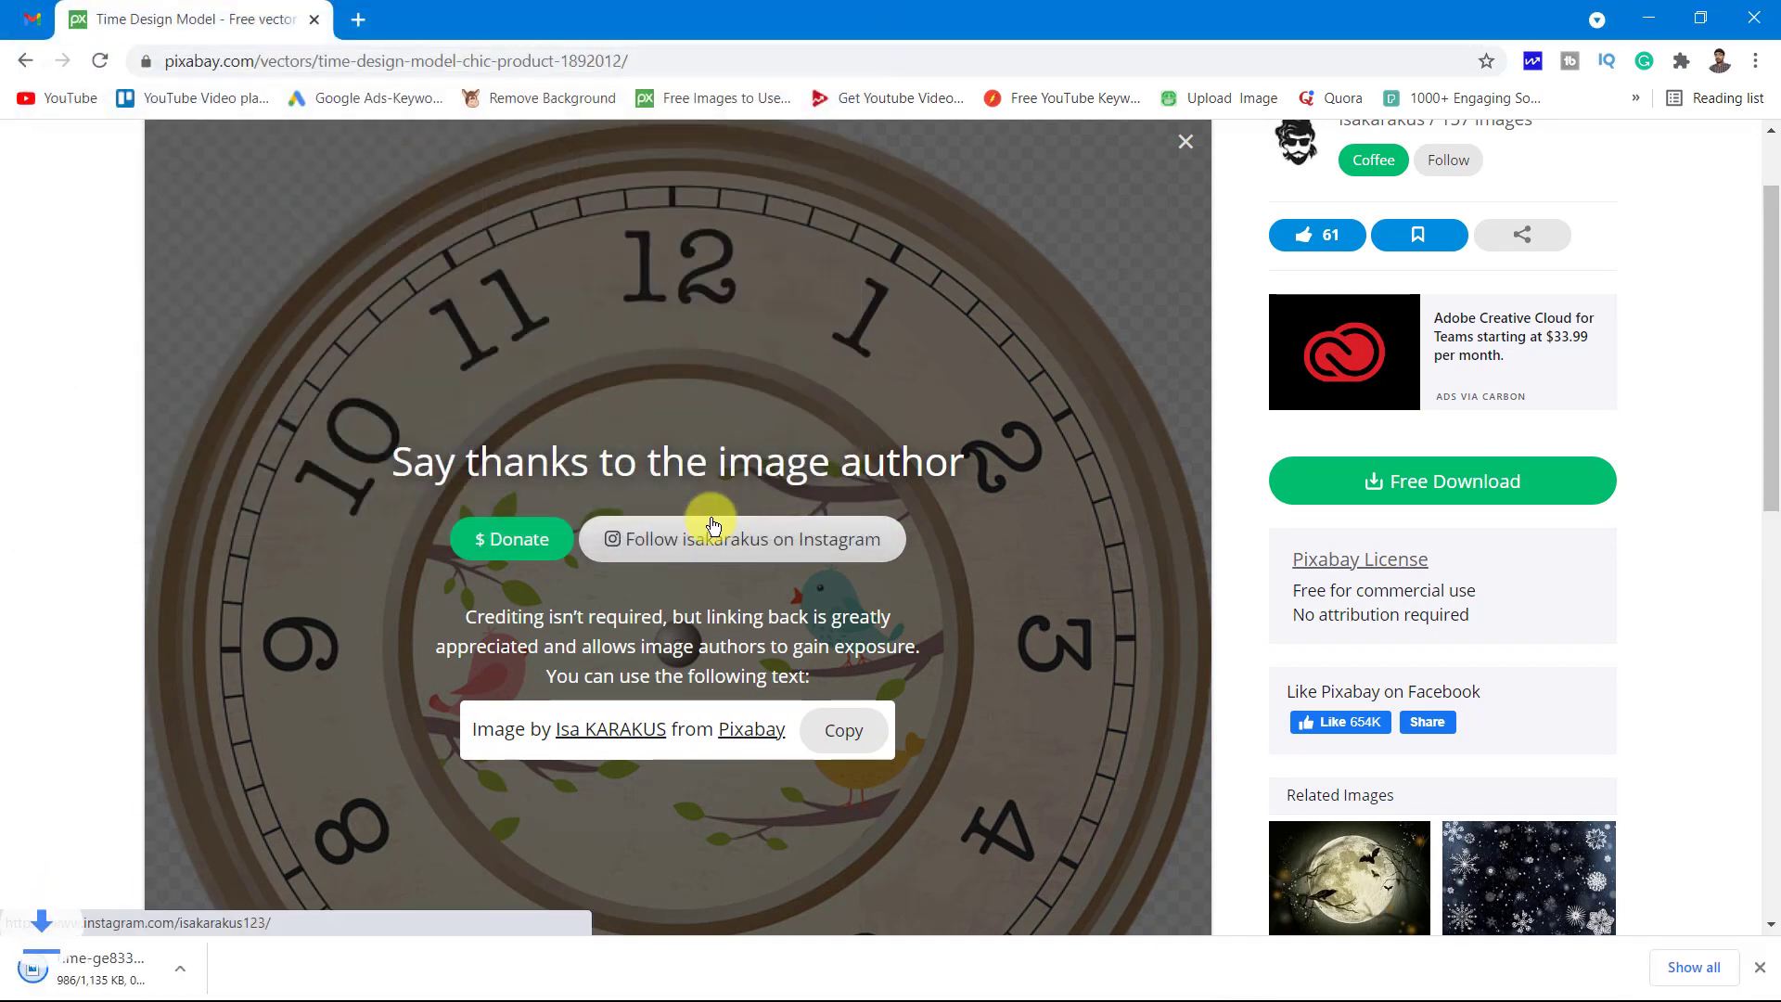
pyautogui.click(1760, 11)
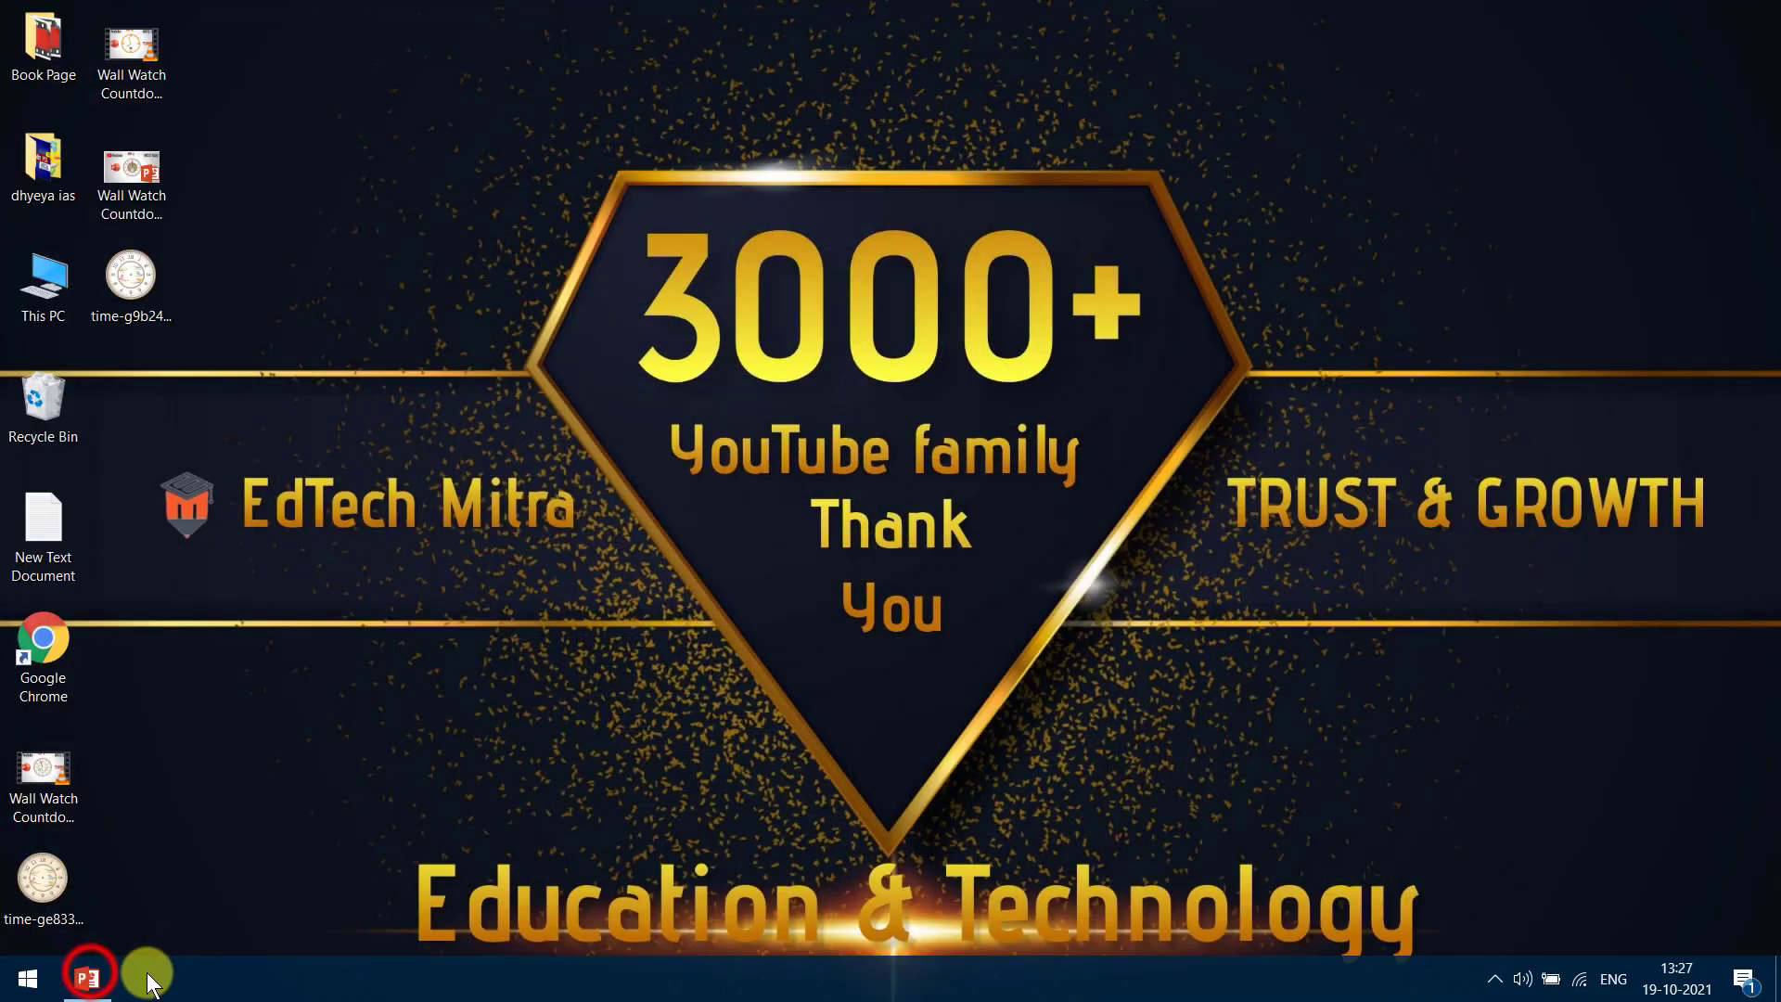
# - Return to PowerPoint, add a Blank-layout third slide, and bring up the Insert Shapes gallery
pyautogui.click(89, 974)
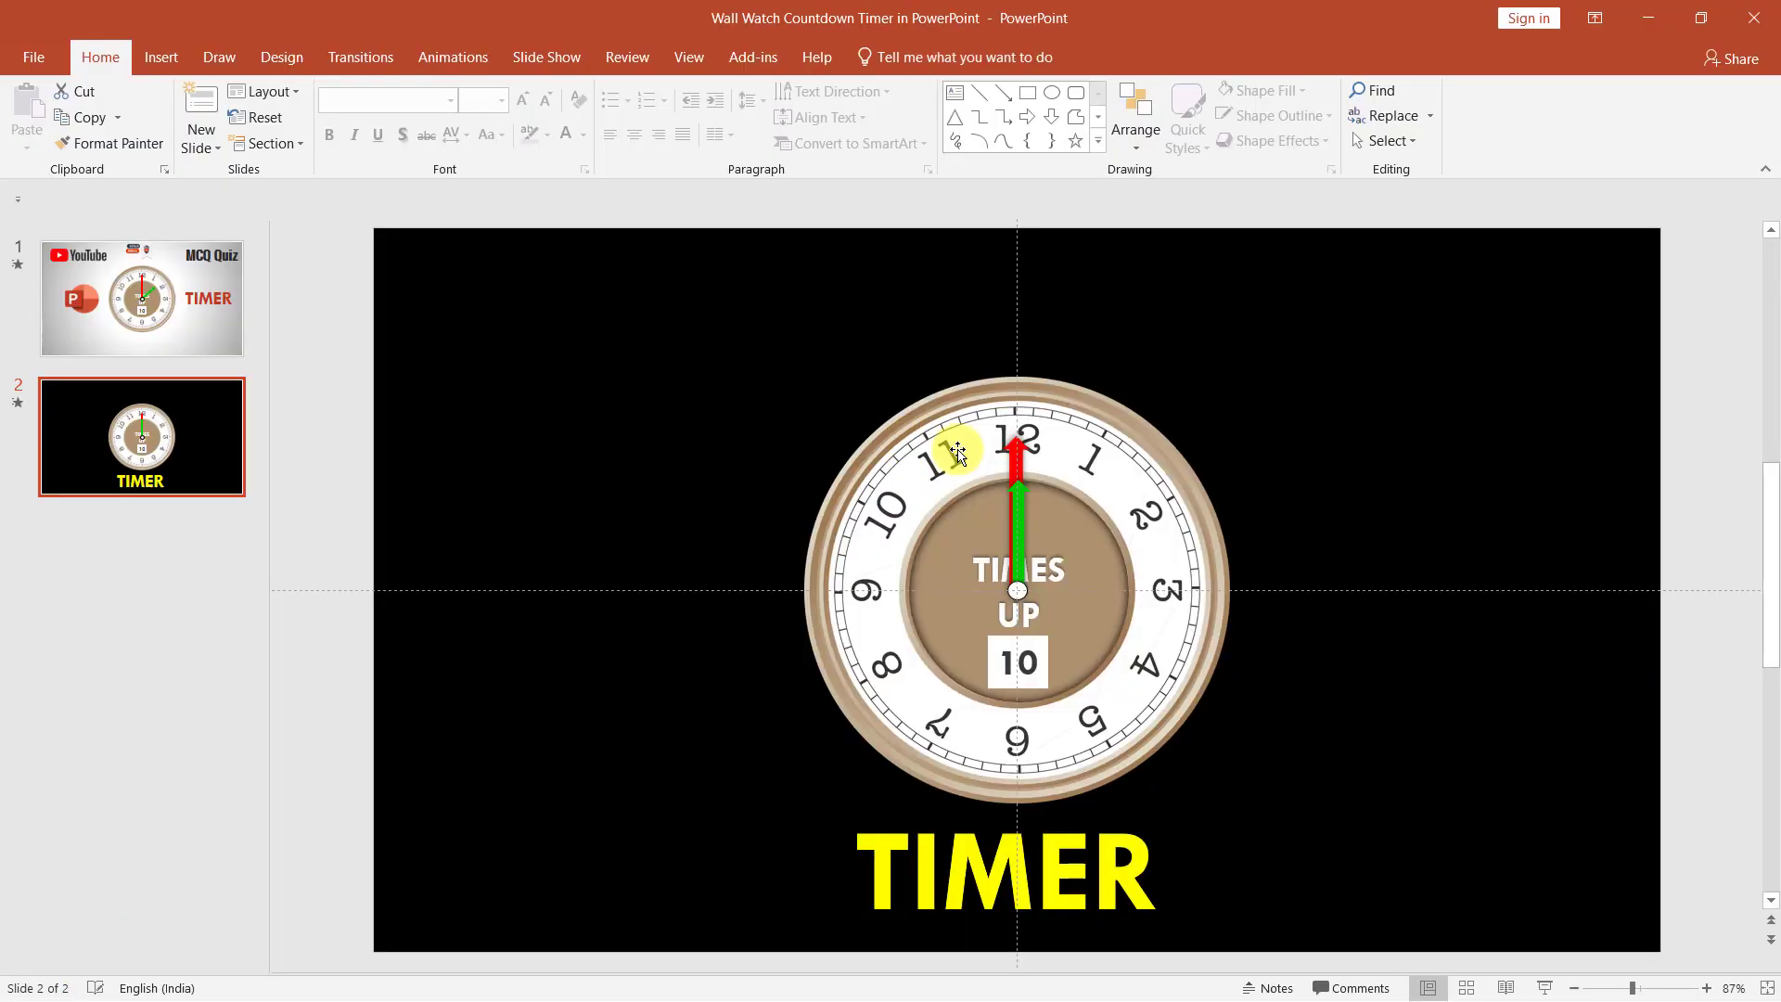
pyautogui.click(211, 134)
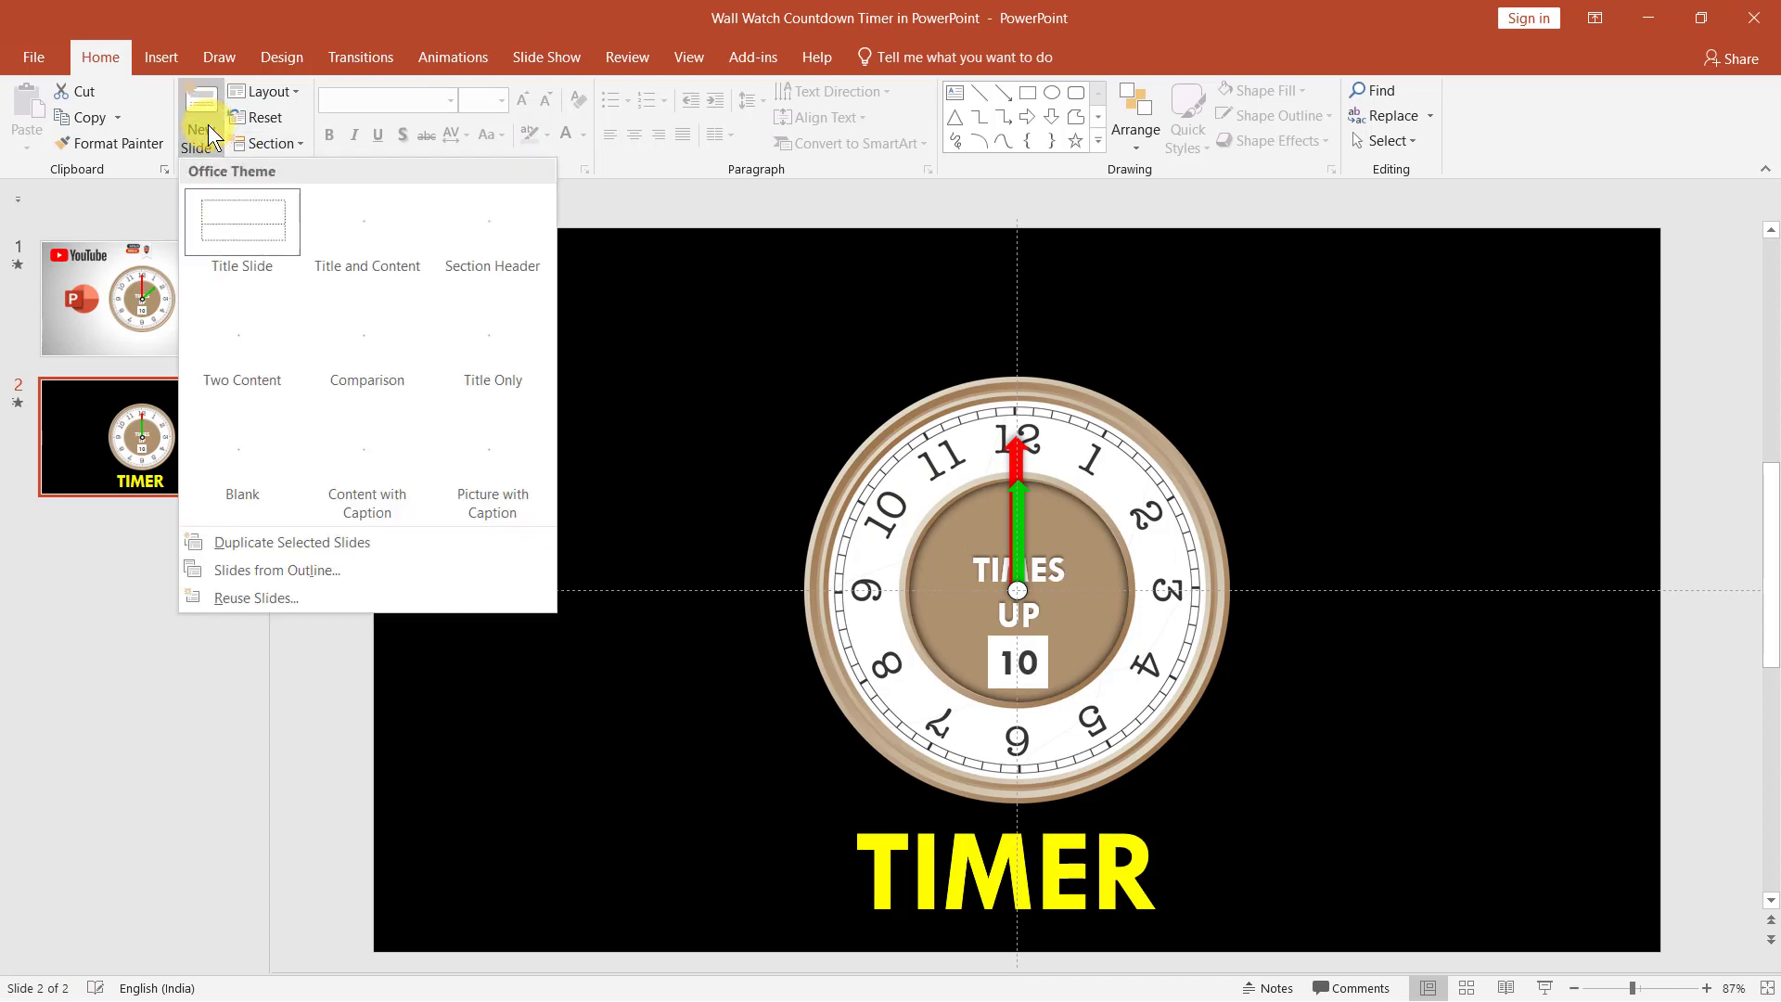
pyautogui.click(253, 458)
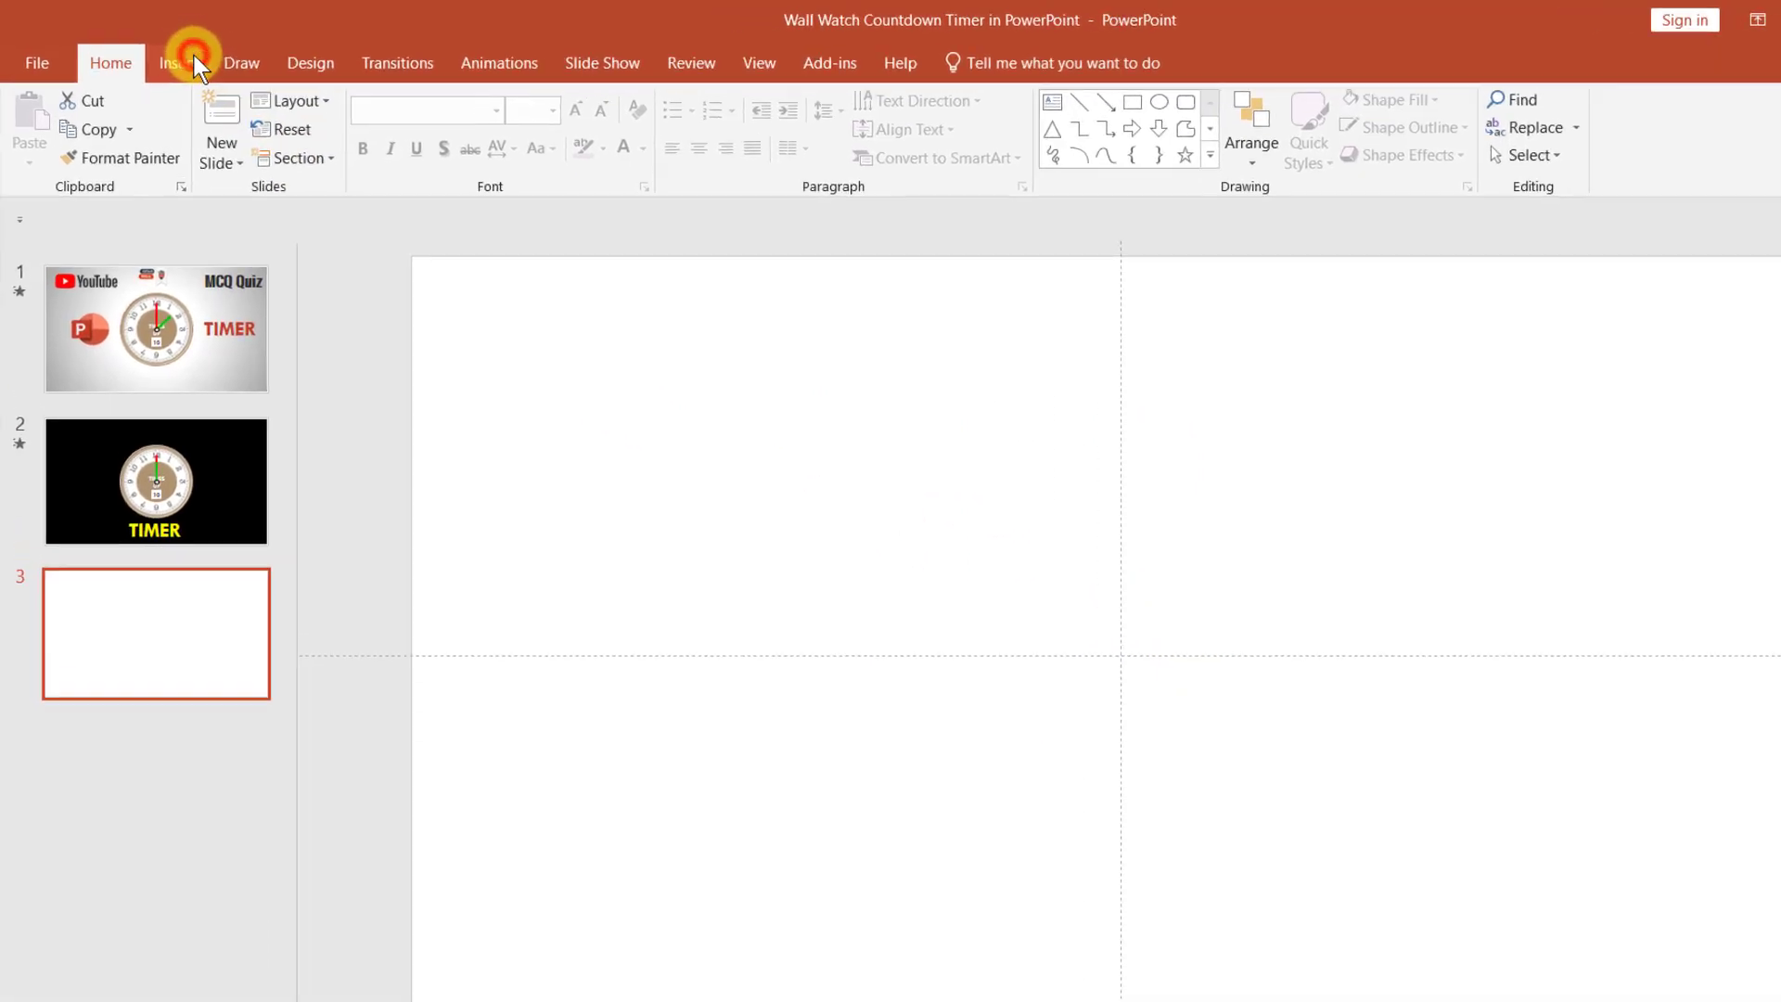
pyautogui.click(167, 58)
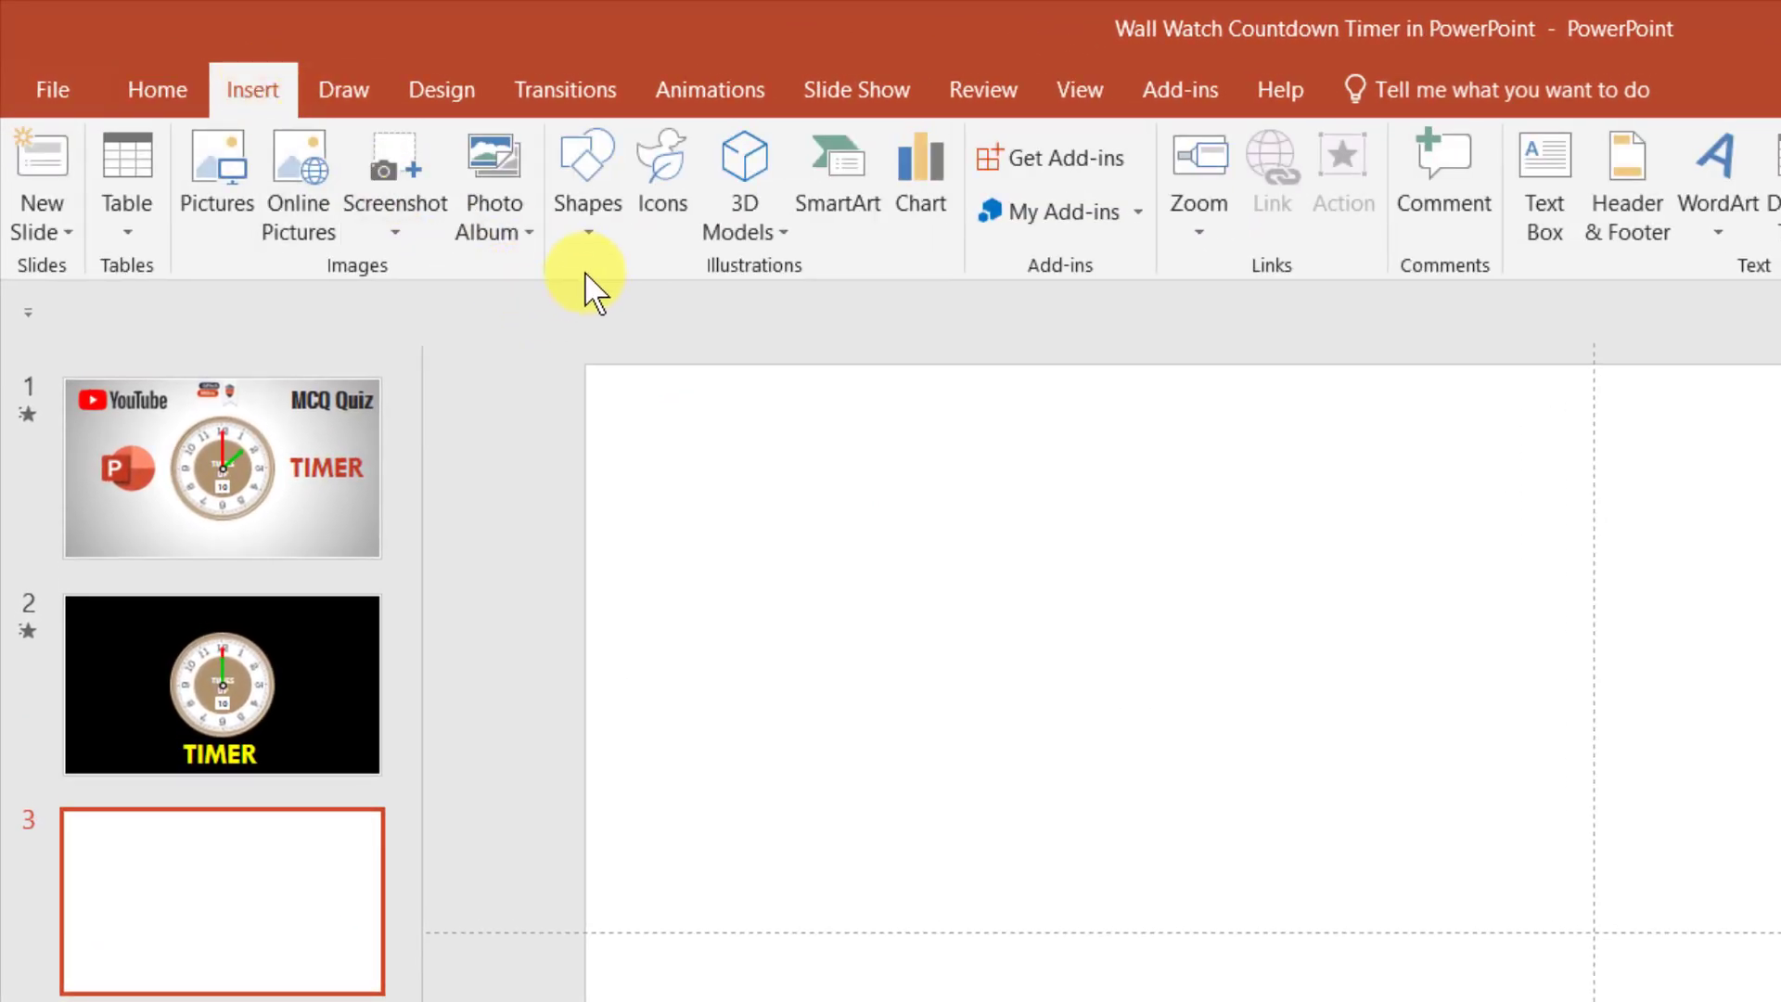
pyautogui.click(586, 235)
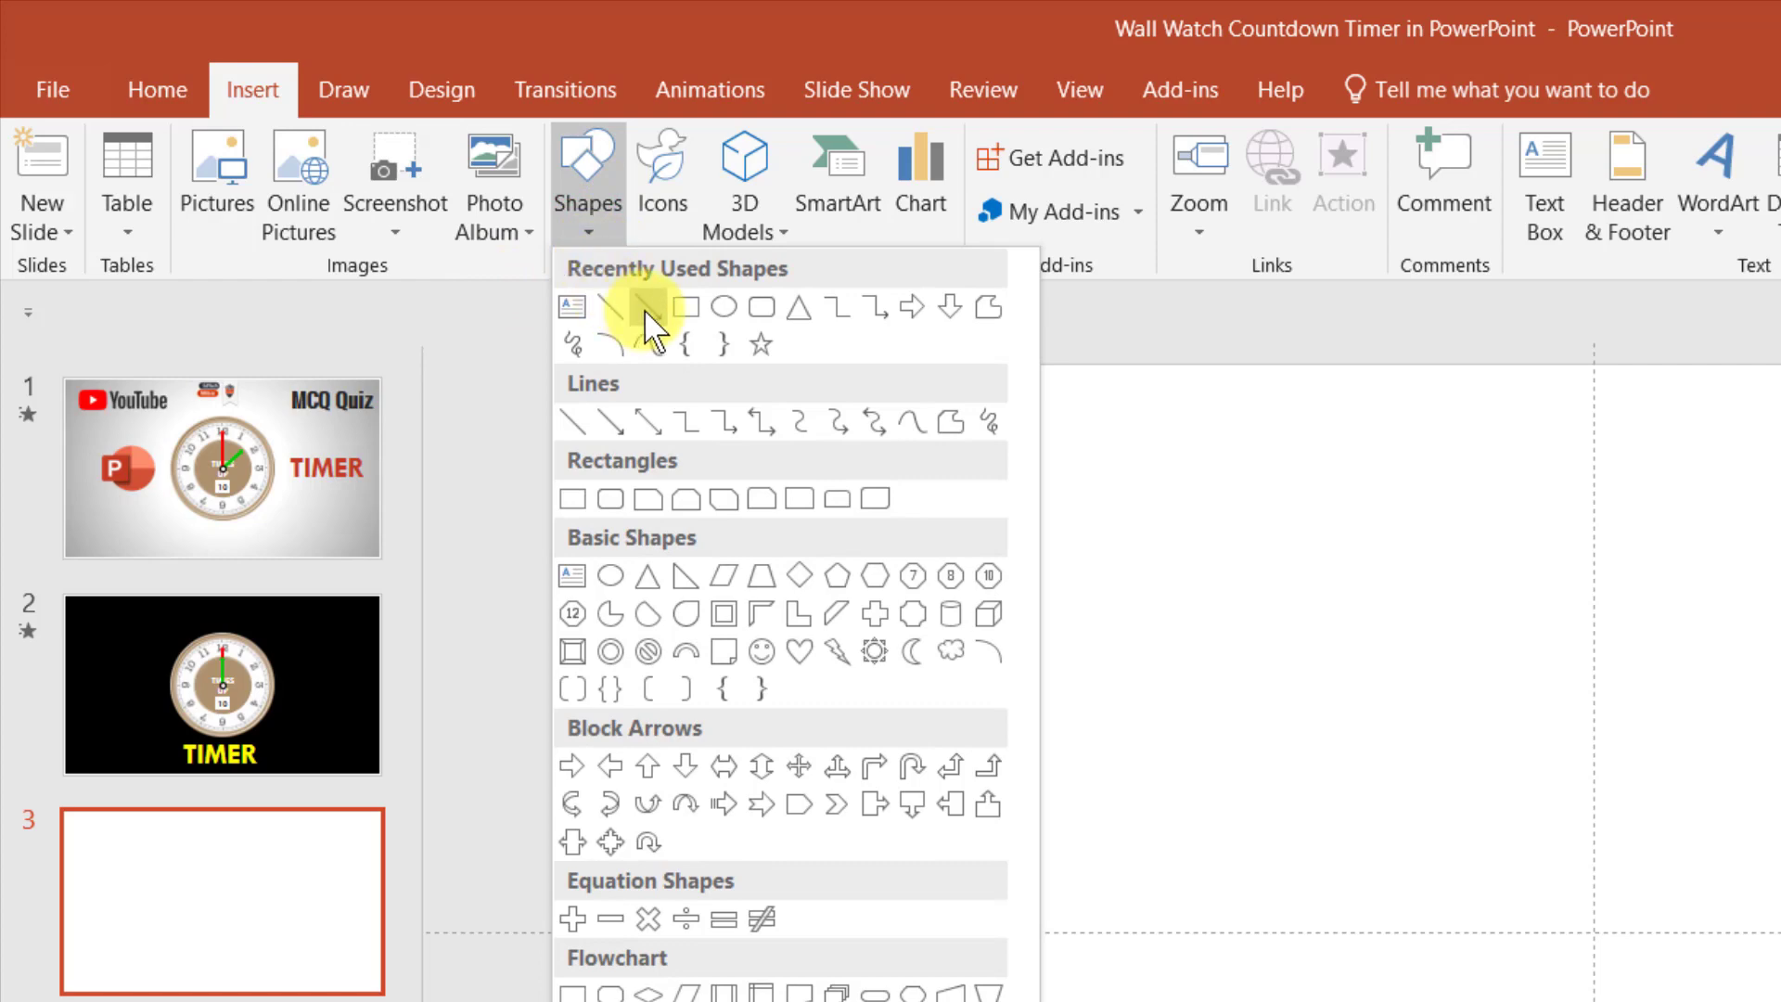
# - Draw a blue circle near the slide centre and zoom in on it
pyautogui.click(723, 308)
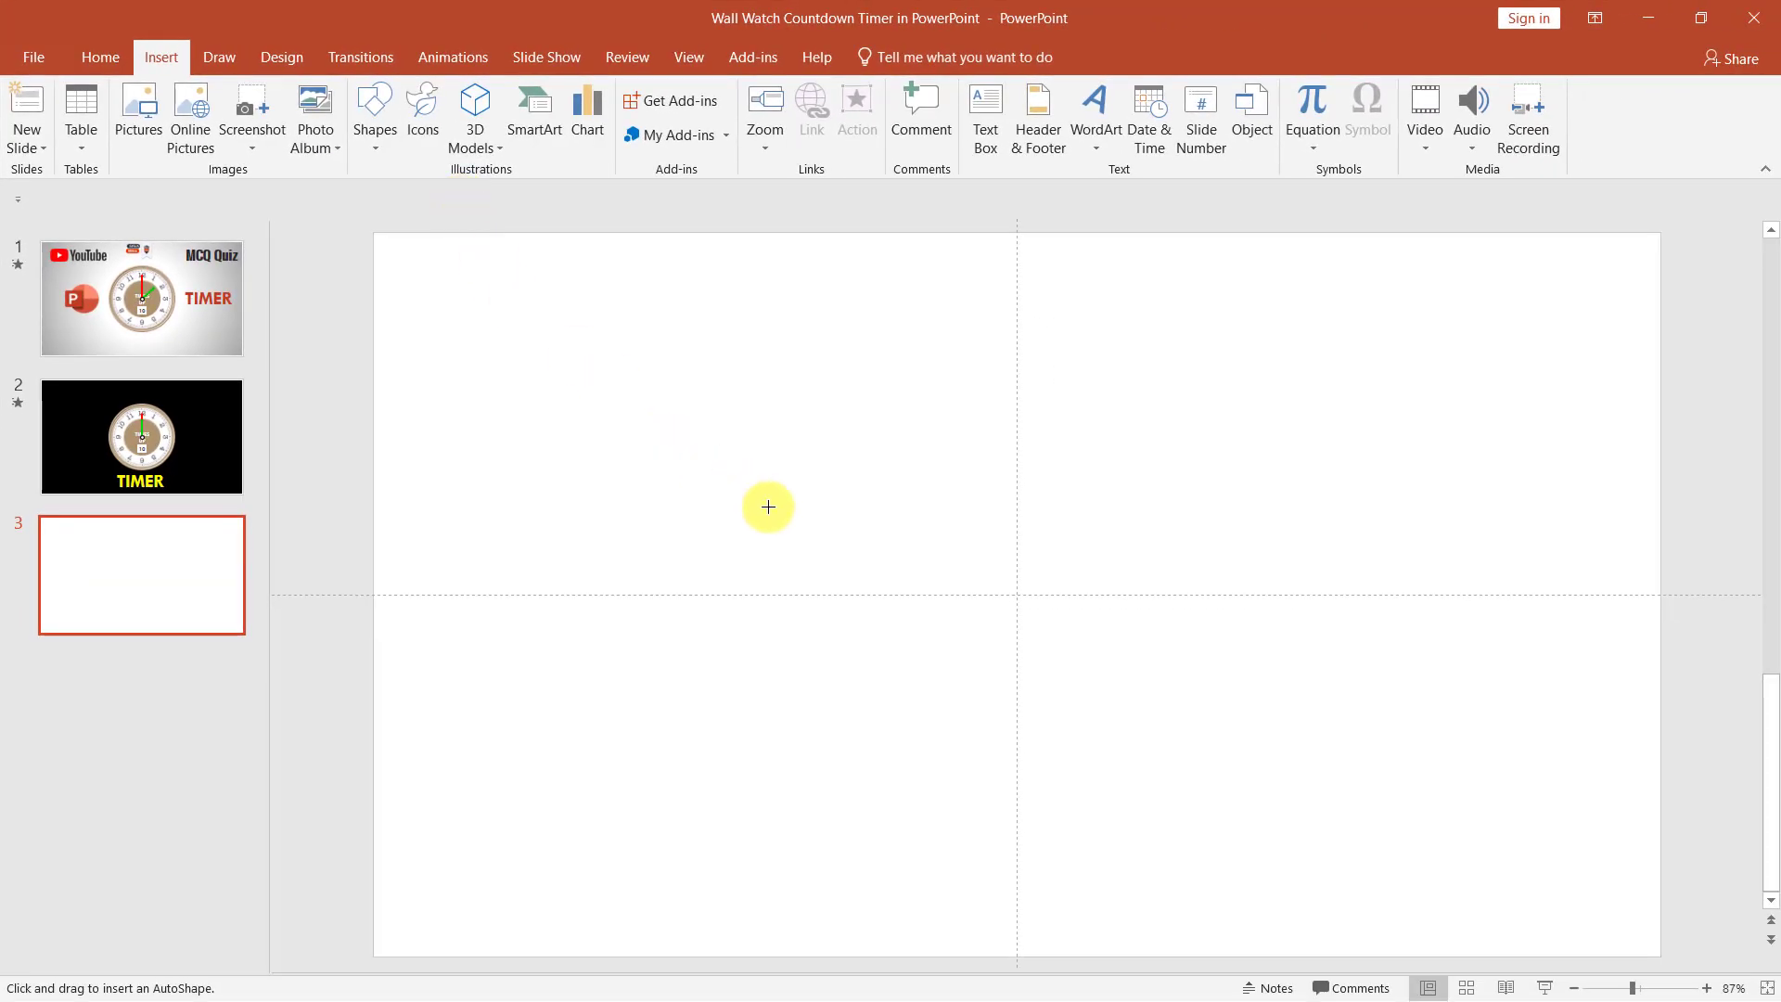
pyautogui.moveTo(868, 507); pyautogui.dragTo(994, 599)
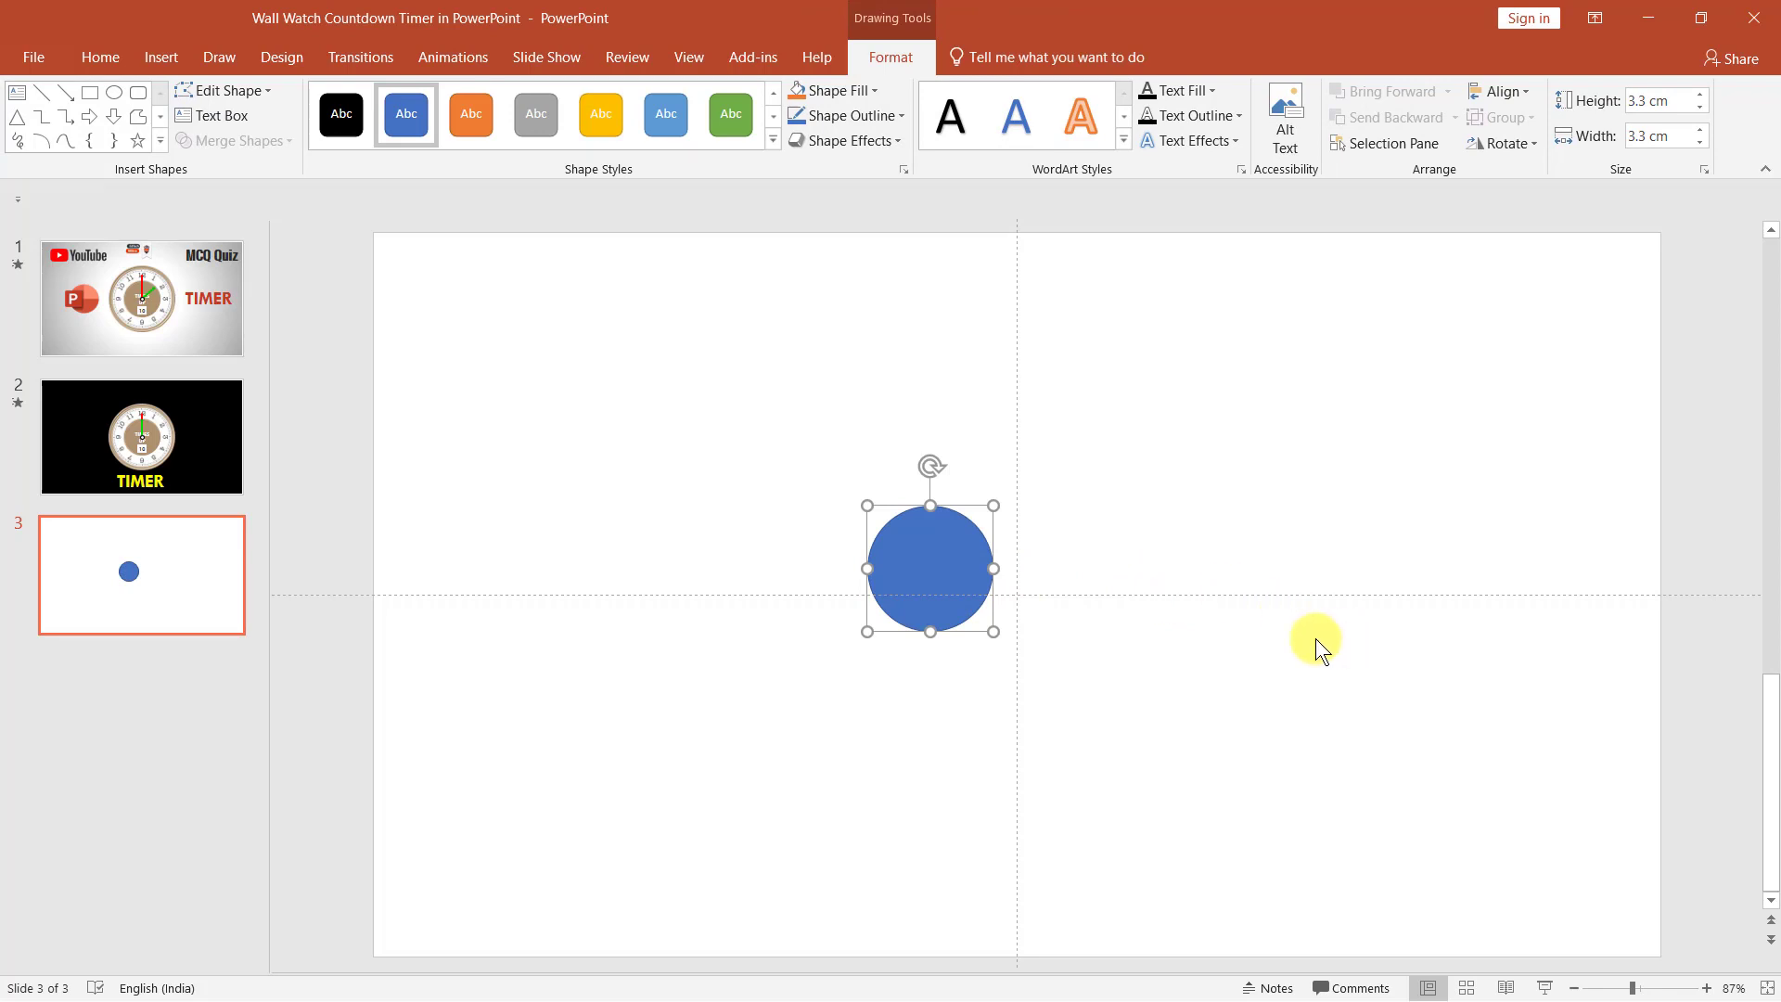
pyautogui.click(1706, 989)
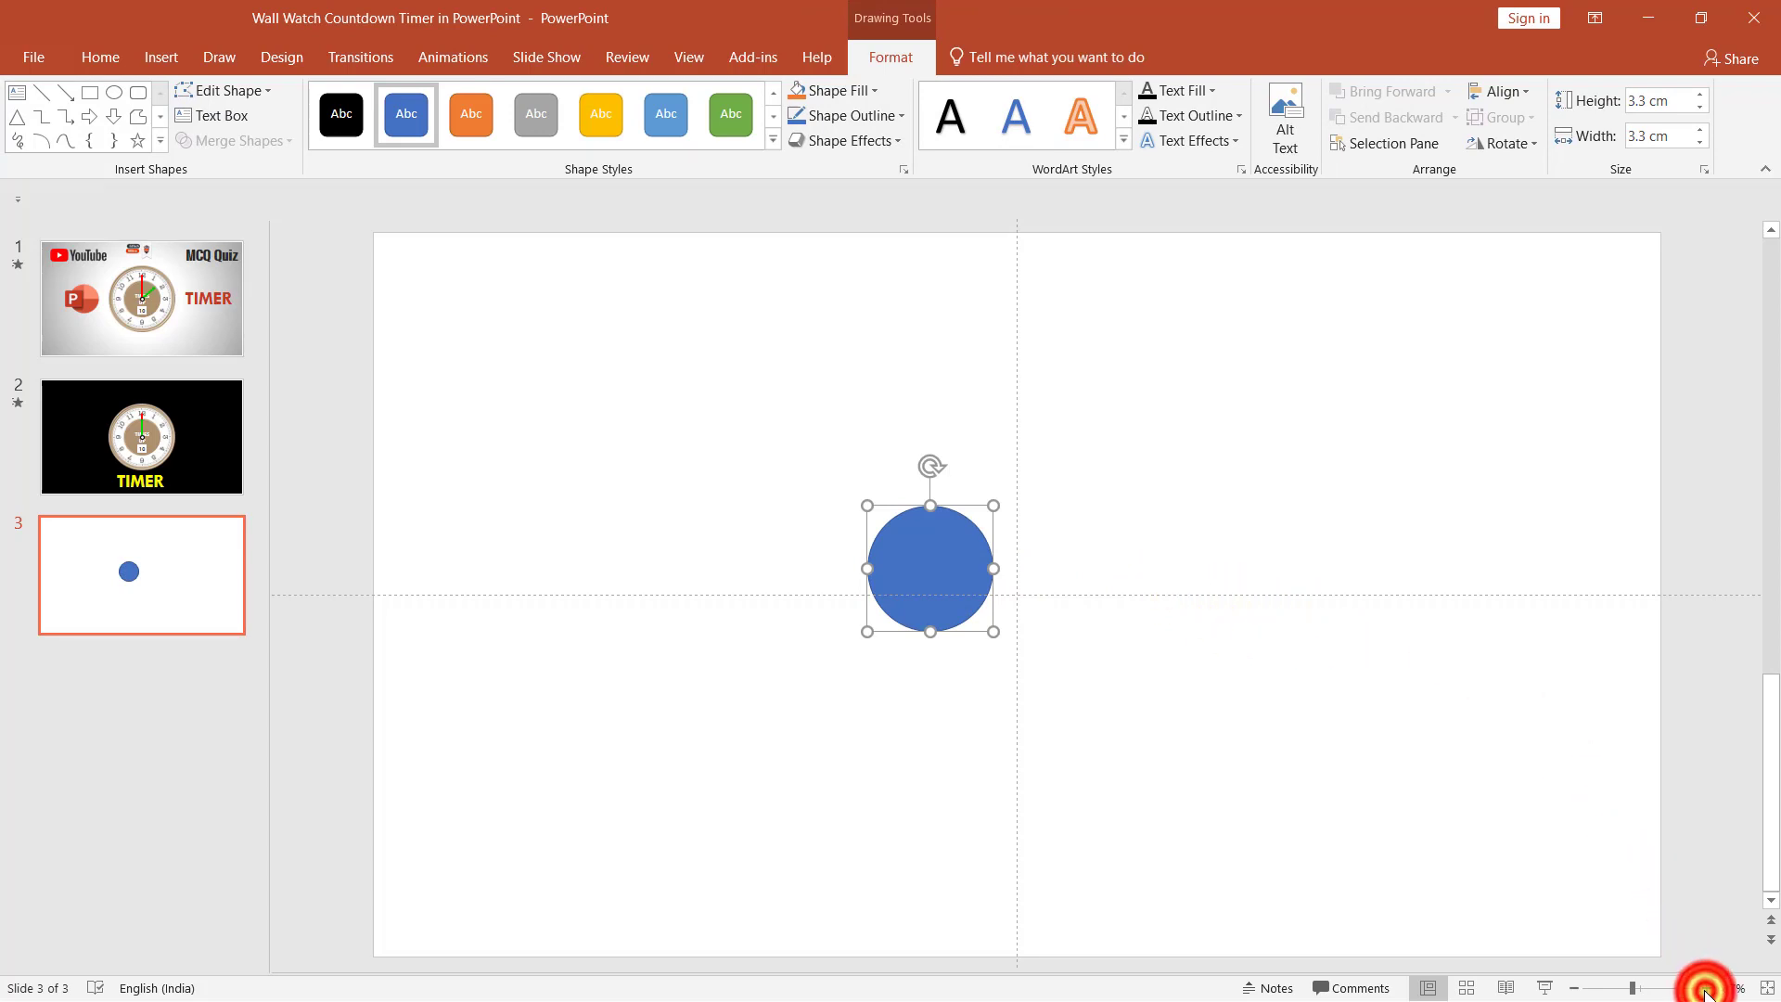
pyautogui.click(1706, 988)
pyautogui.click(1706, 988)
pyautogui.click(1707, 989)
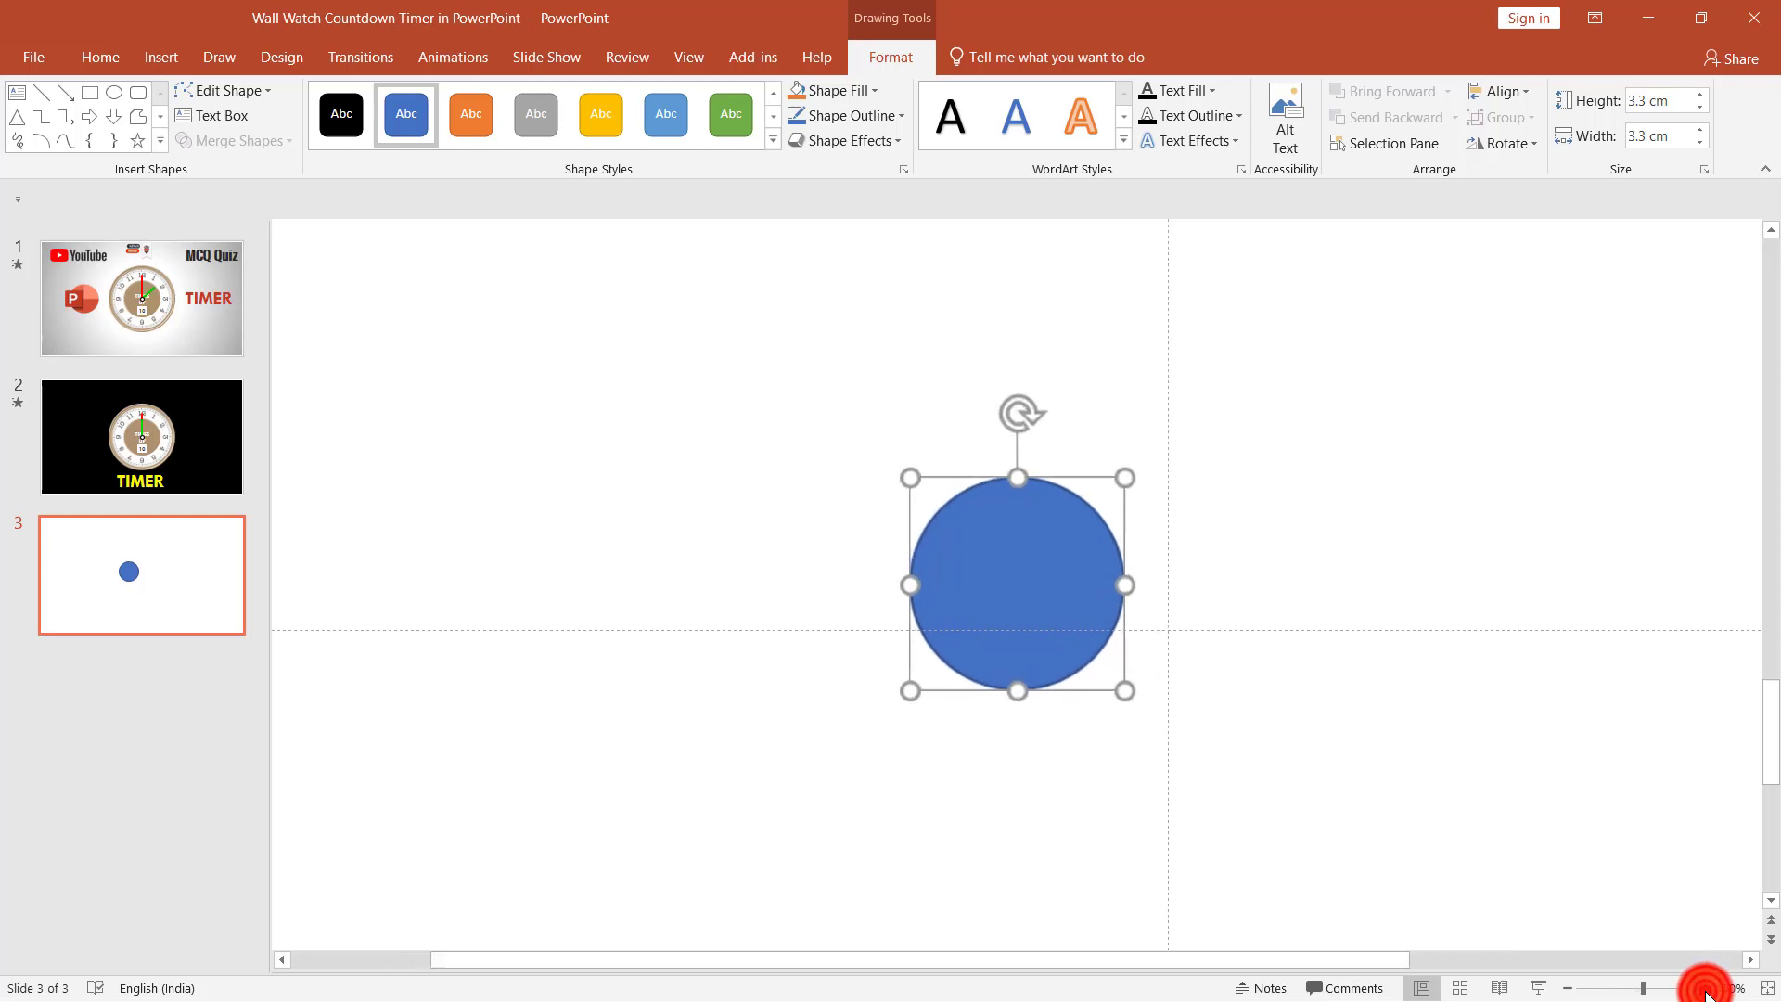
pyautogui.click(1706, 988)
pyautogui.click(1706, 989)
pyautogui.click(1706, 989)
pyautogui.click(1706, 989)
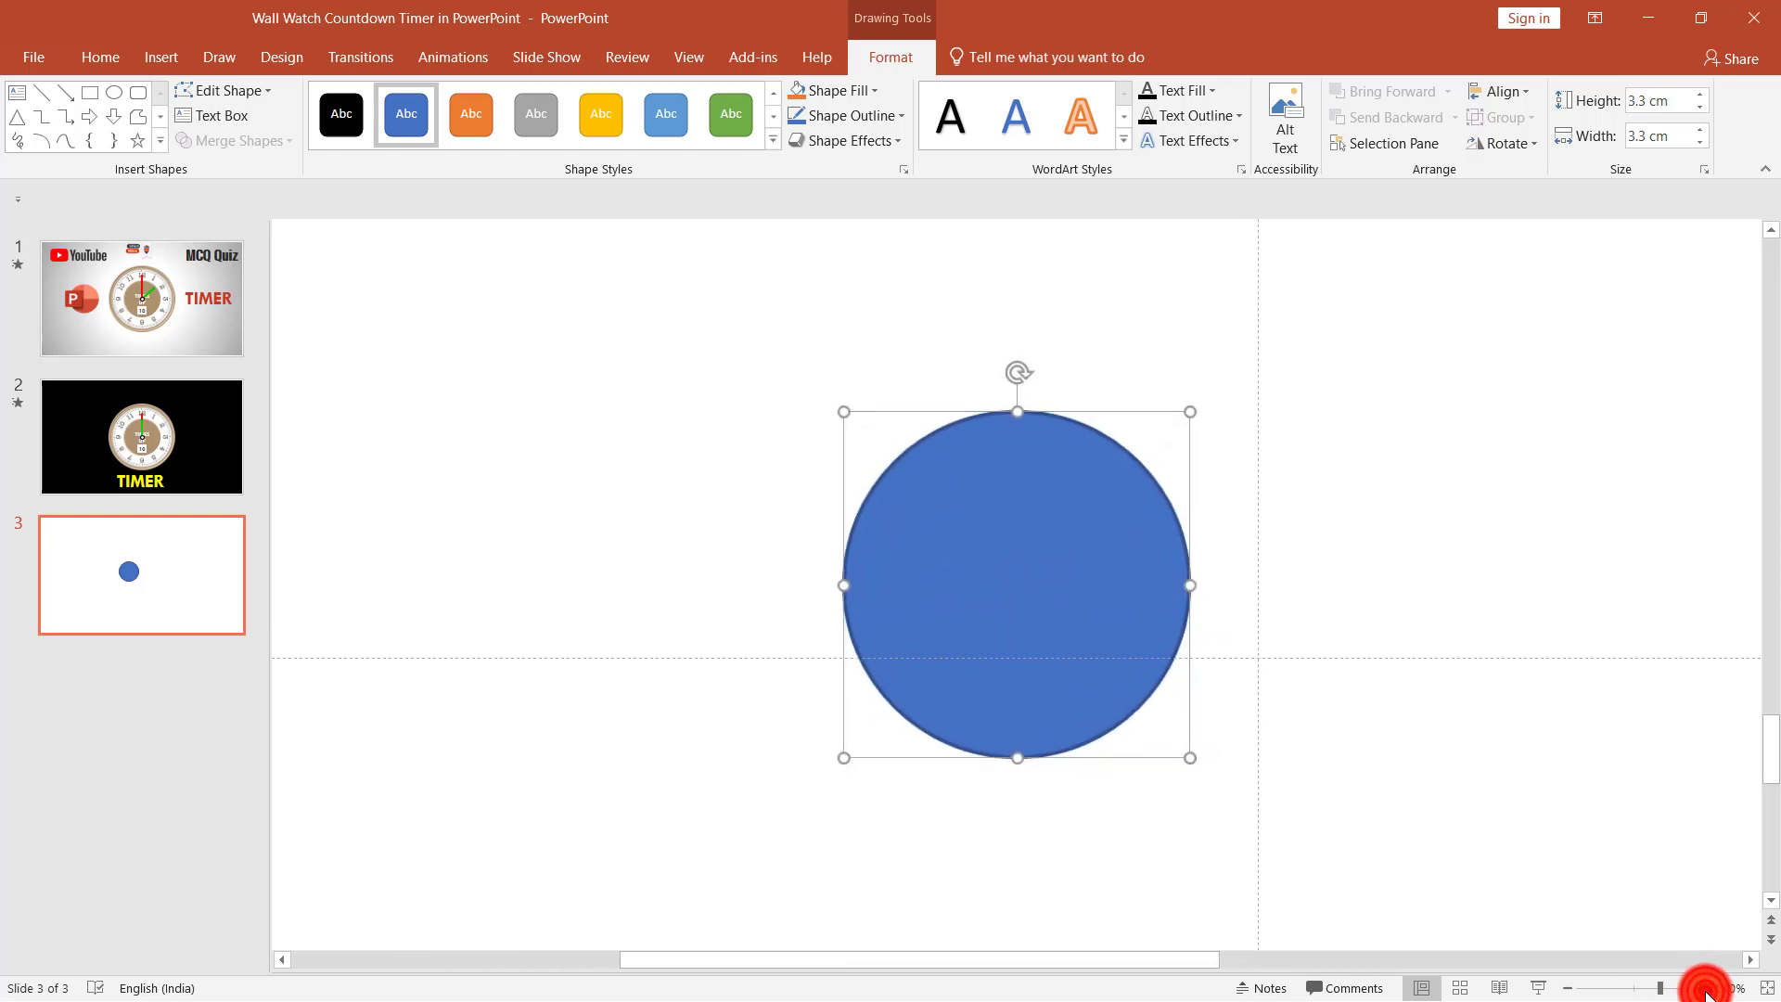
pyautogui.click(1707, 989)
pyautogui.click(1706, 989)
pyautogui.click(1706, 989)
pyautogui.click(1707, 989)
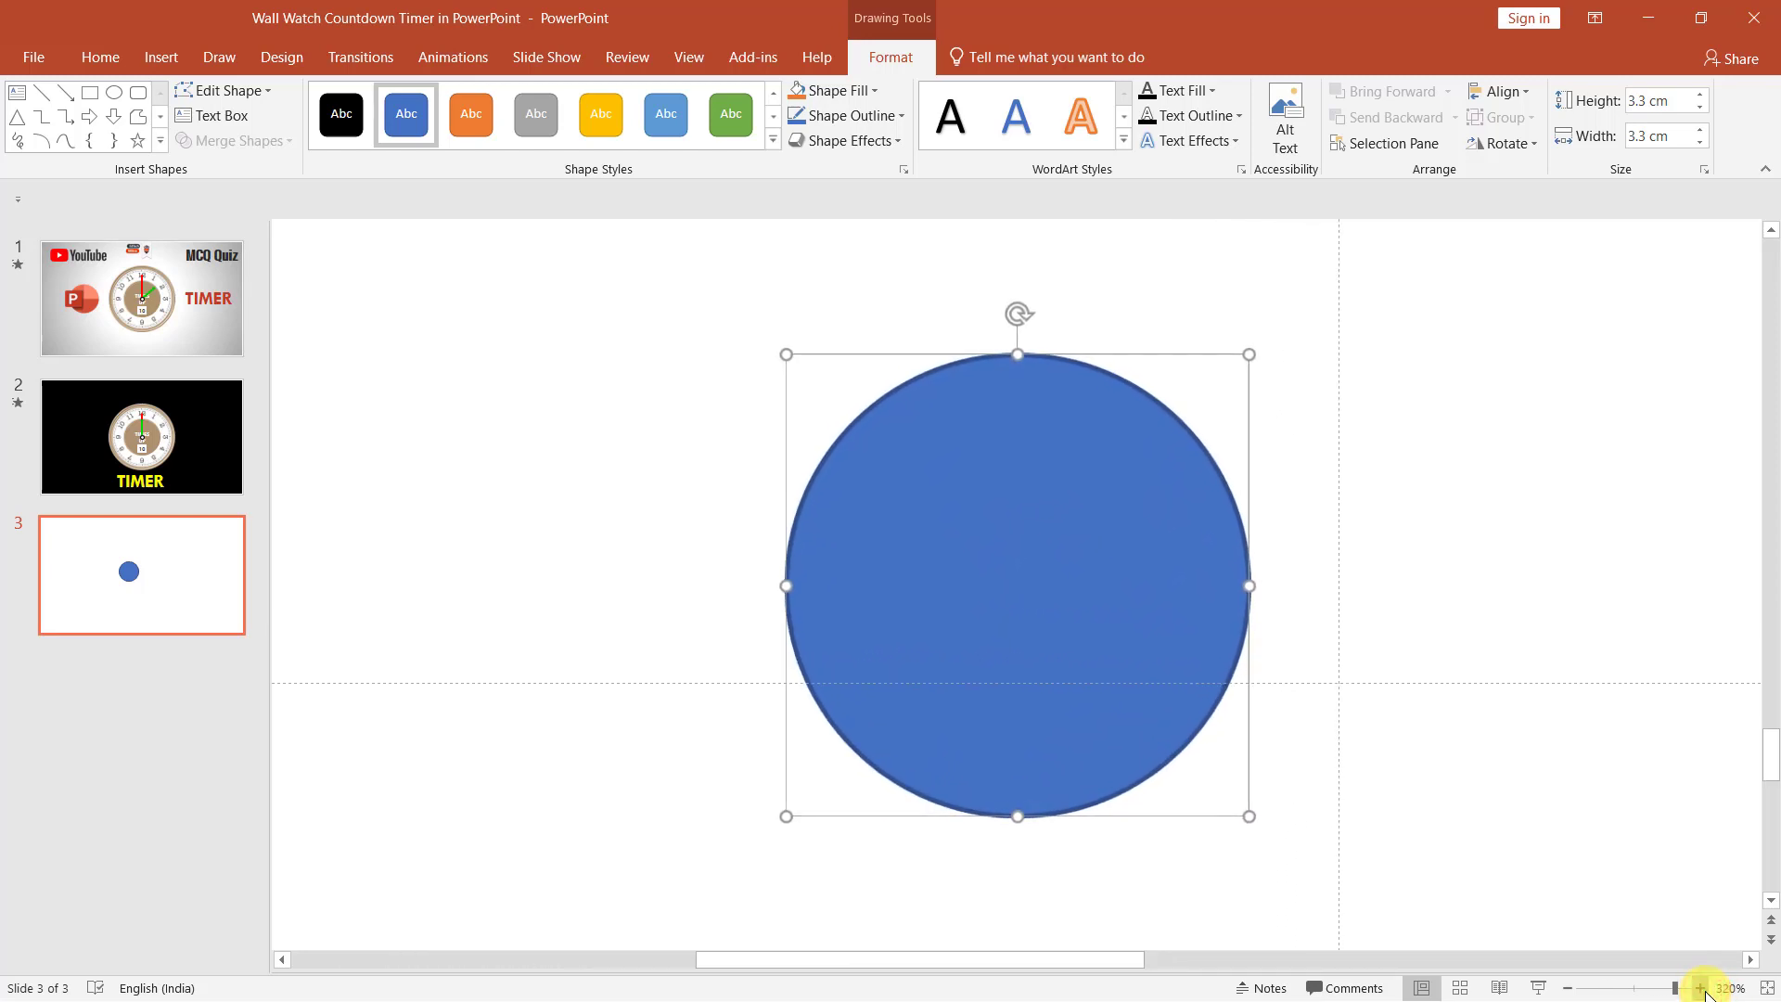
# - Align the circle to the slide's horizontal centre and vertical middle
pyautogui.click(1501, 93)
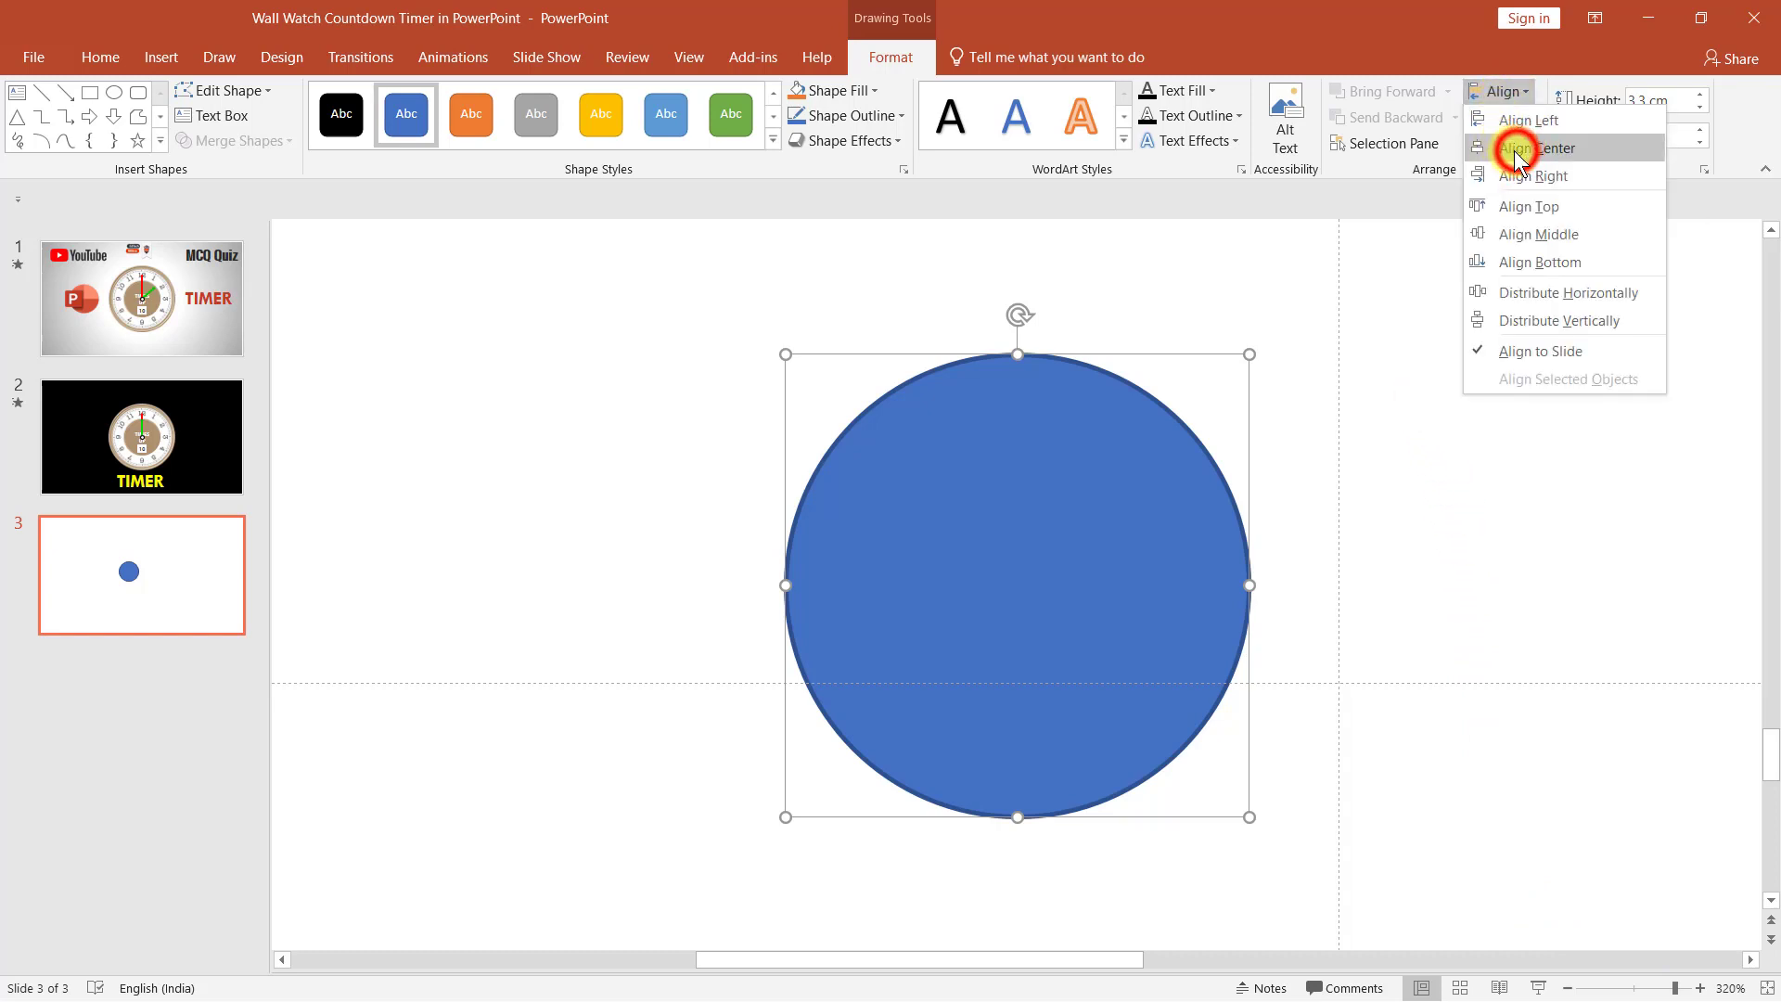
pyautogui.click(1513, 146)
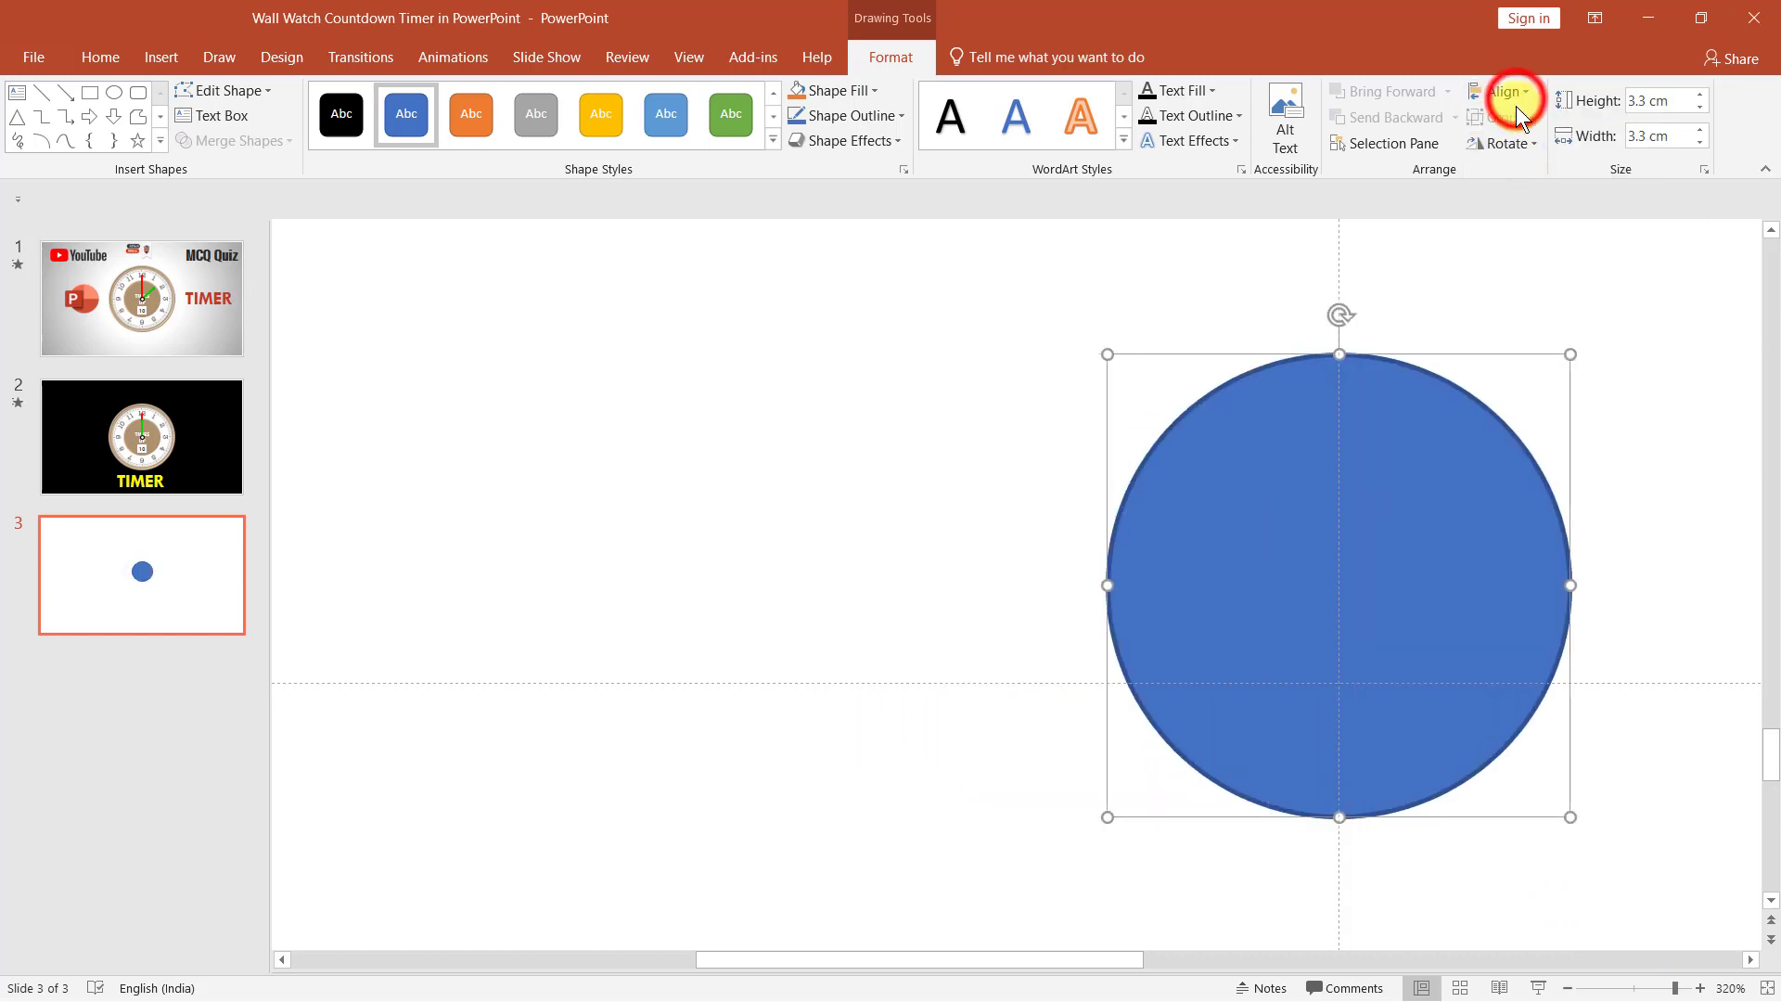
pyautogui.click(1516, 106)
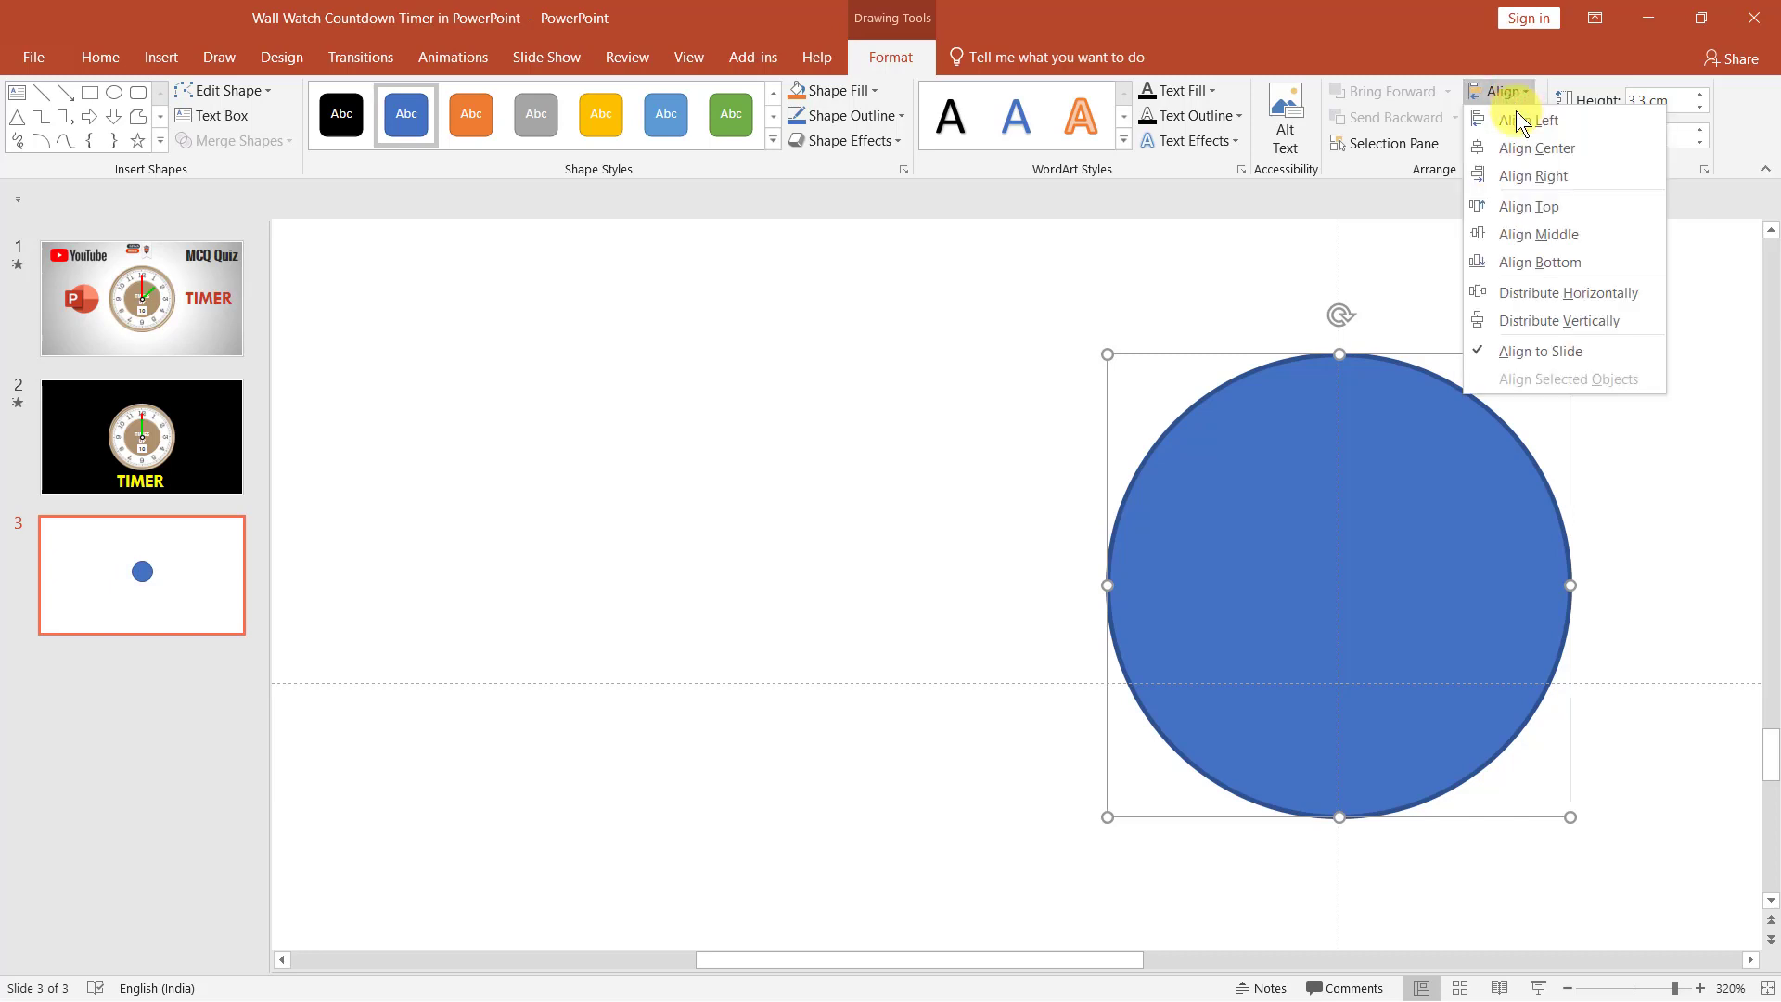
pyautogui.click(1541, 234)
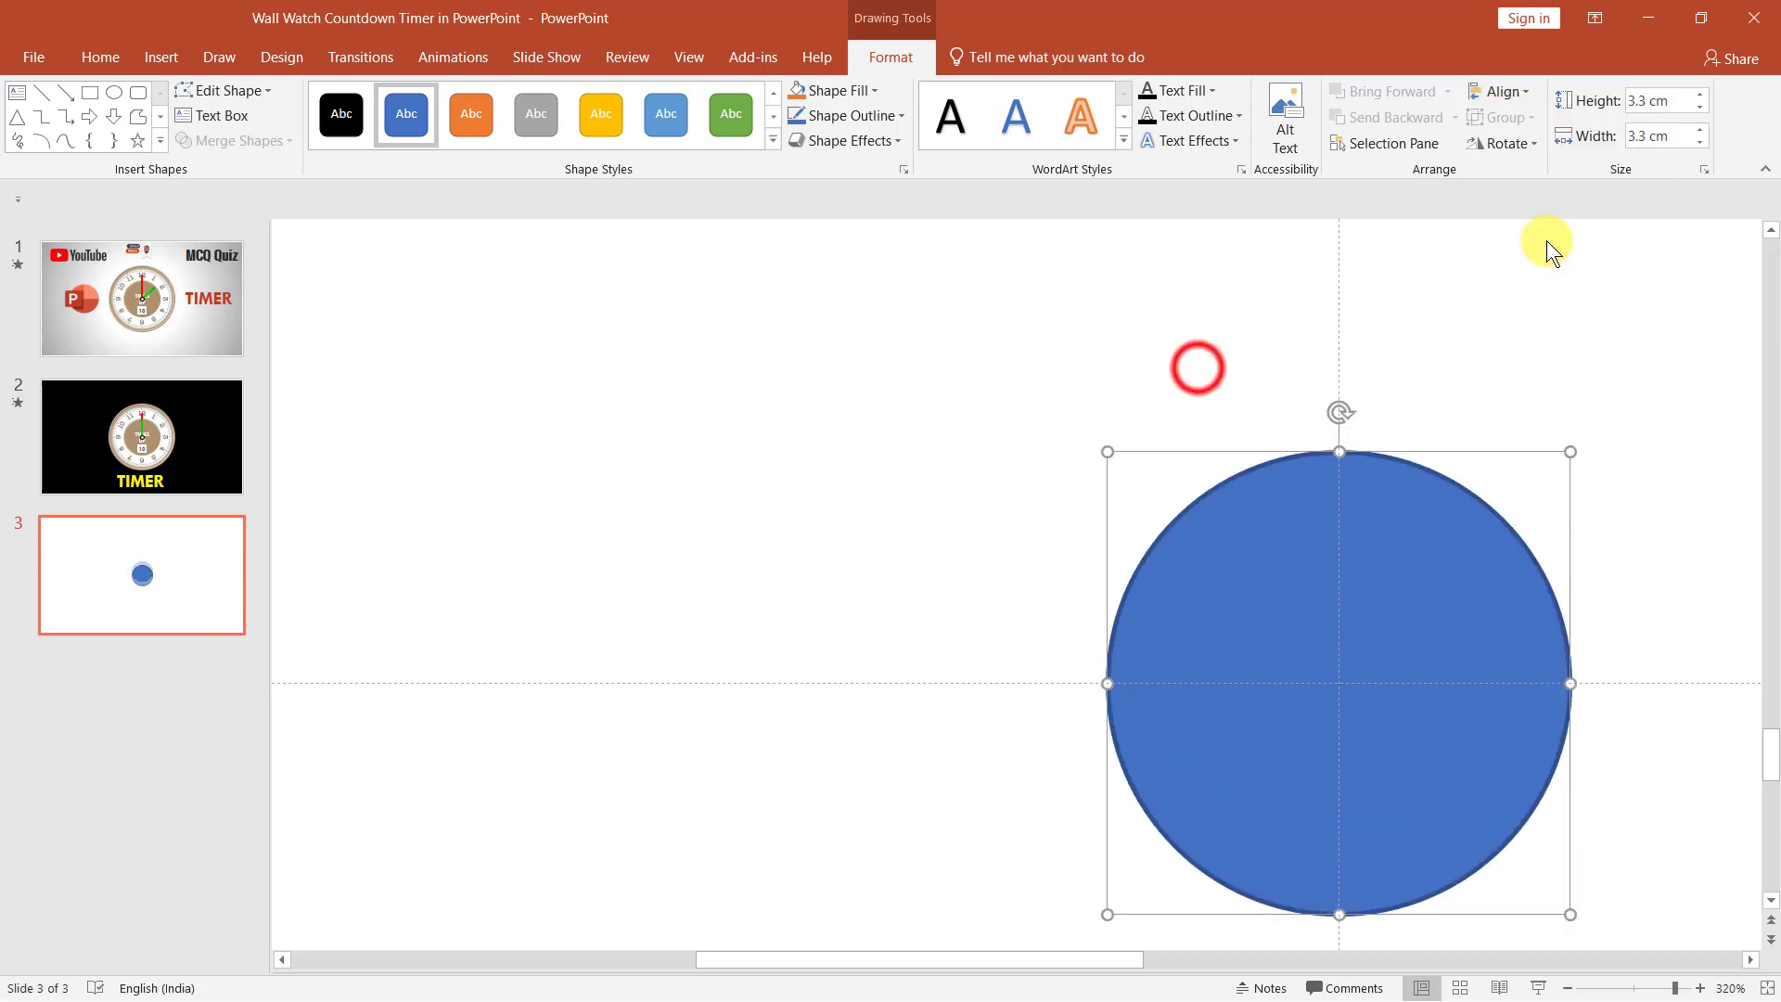
pyautogui.click(1159, 357)
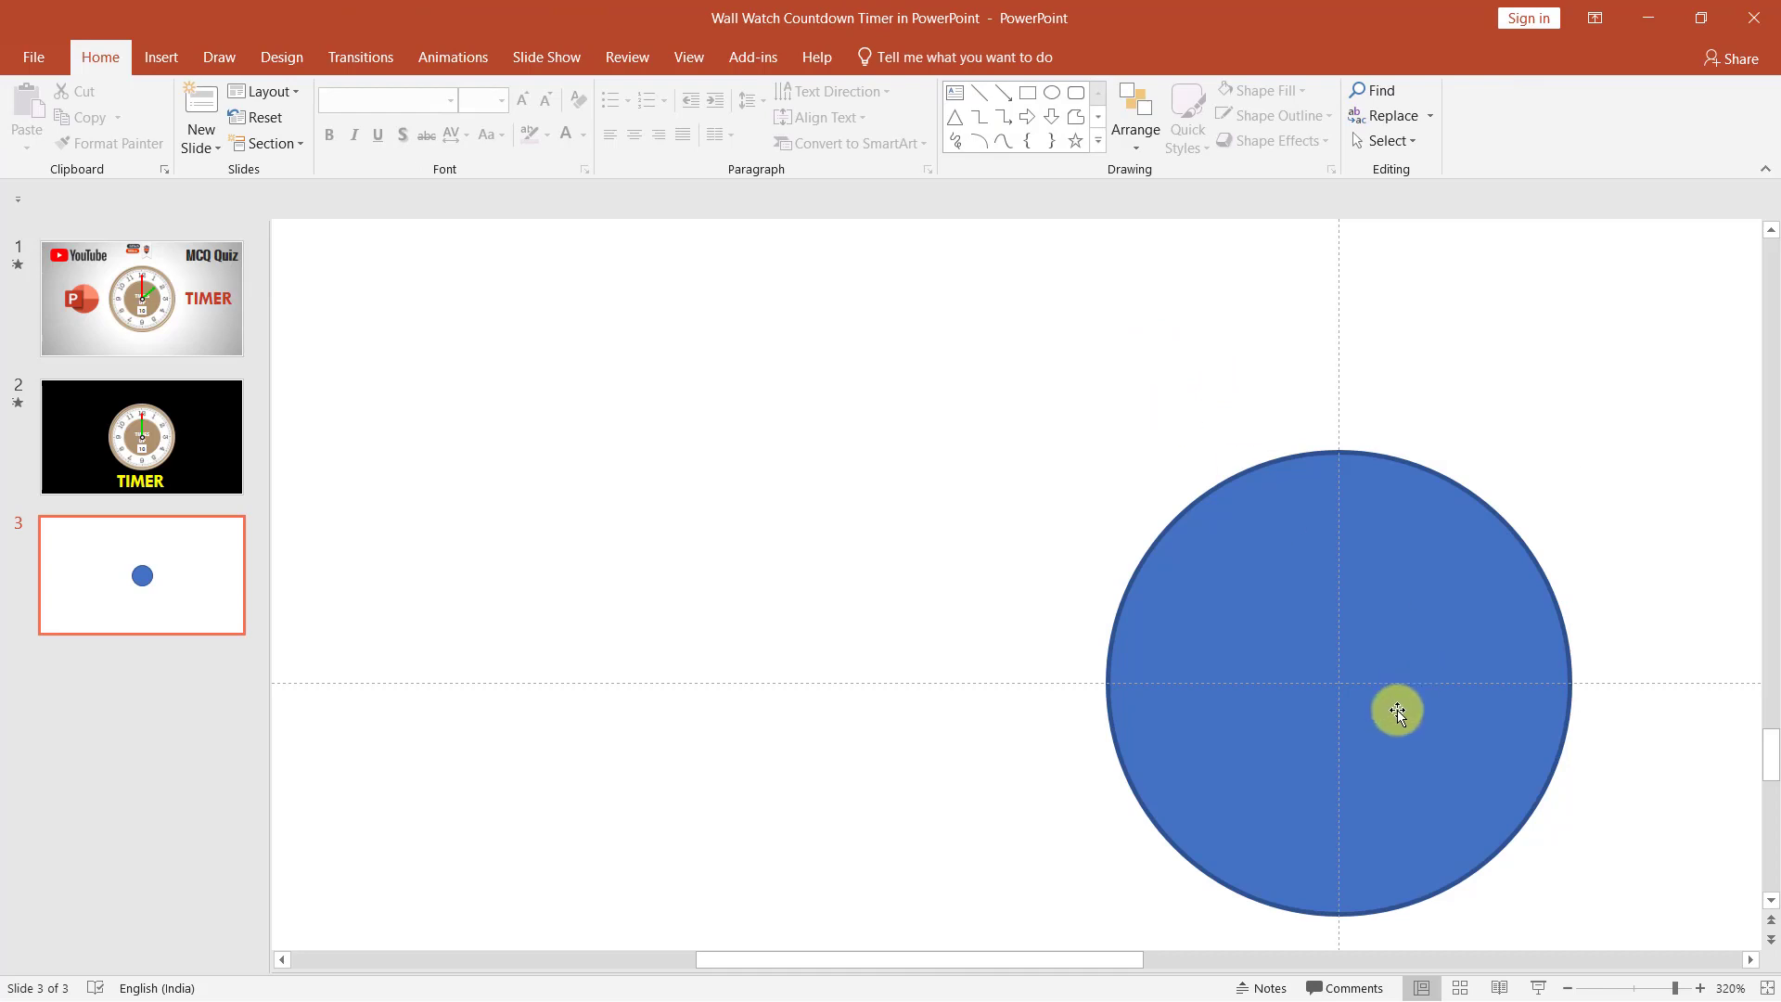
# - Shrink the circle to 2.43 × 2.43 cm and re-centre it horizontally and vertically
pyautogui.click(1427, 781)
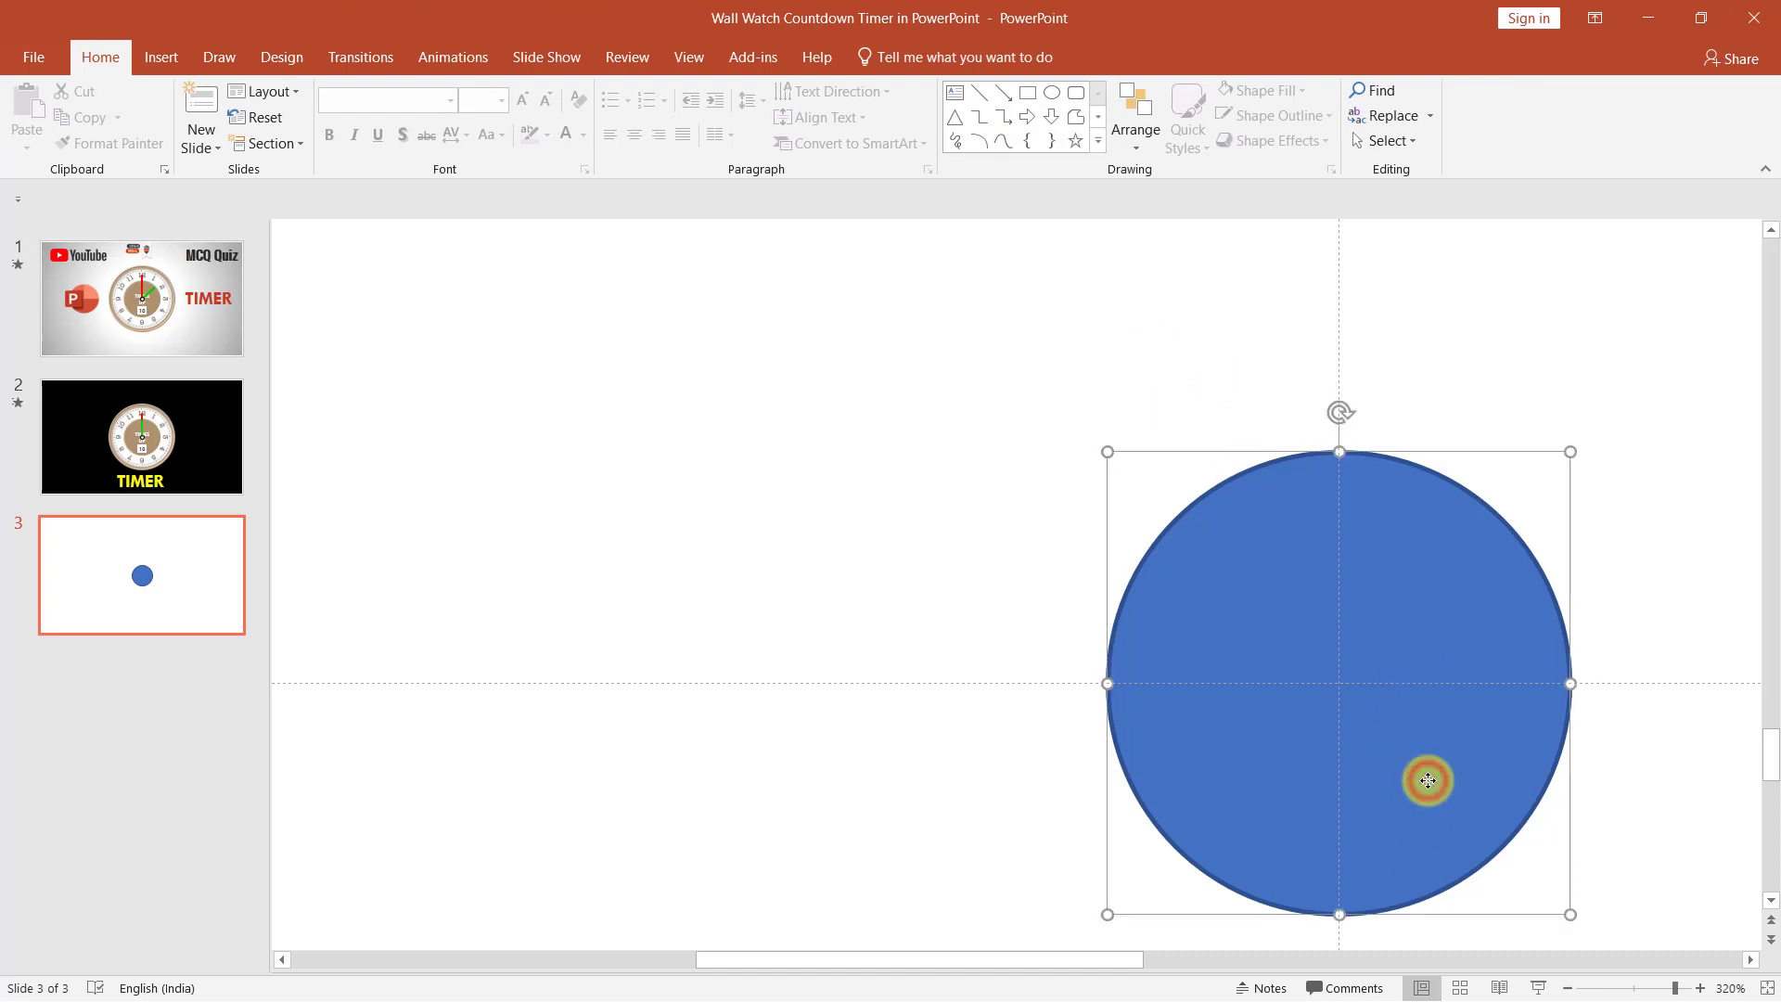
pyautogui.moveTo(1571, 914); pyautogui.dragTo(1533, 881)
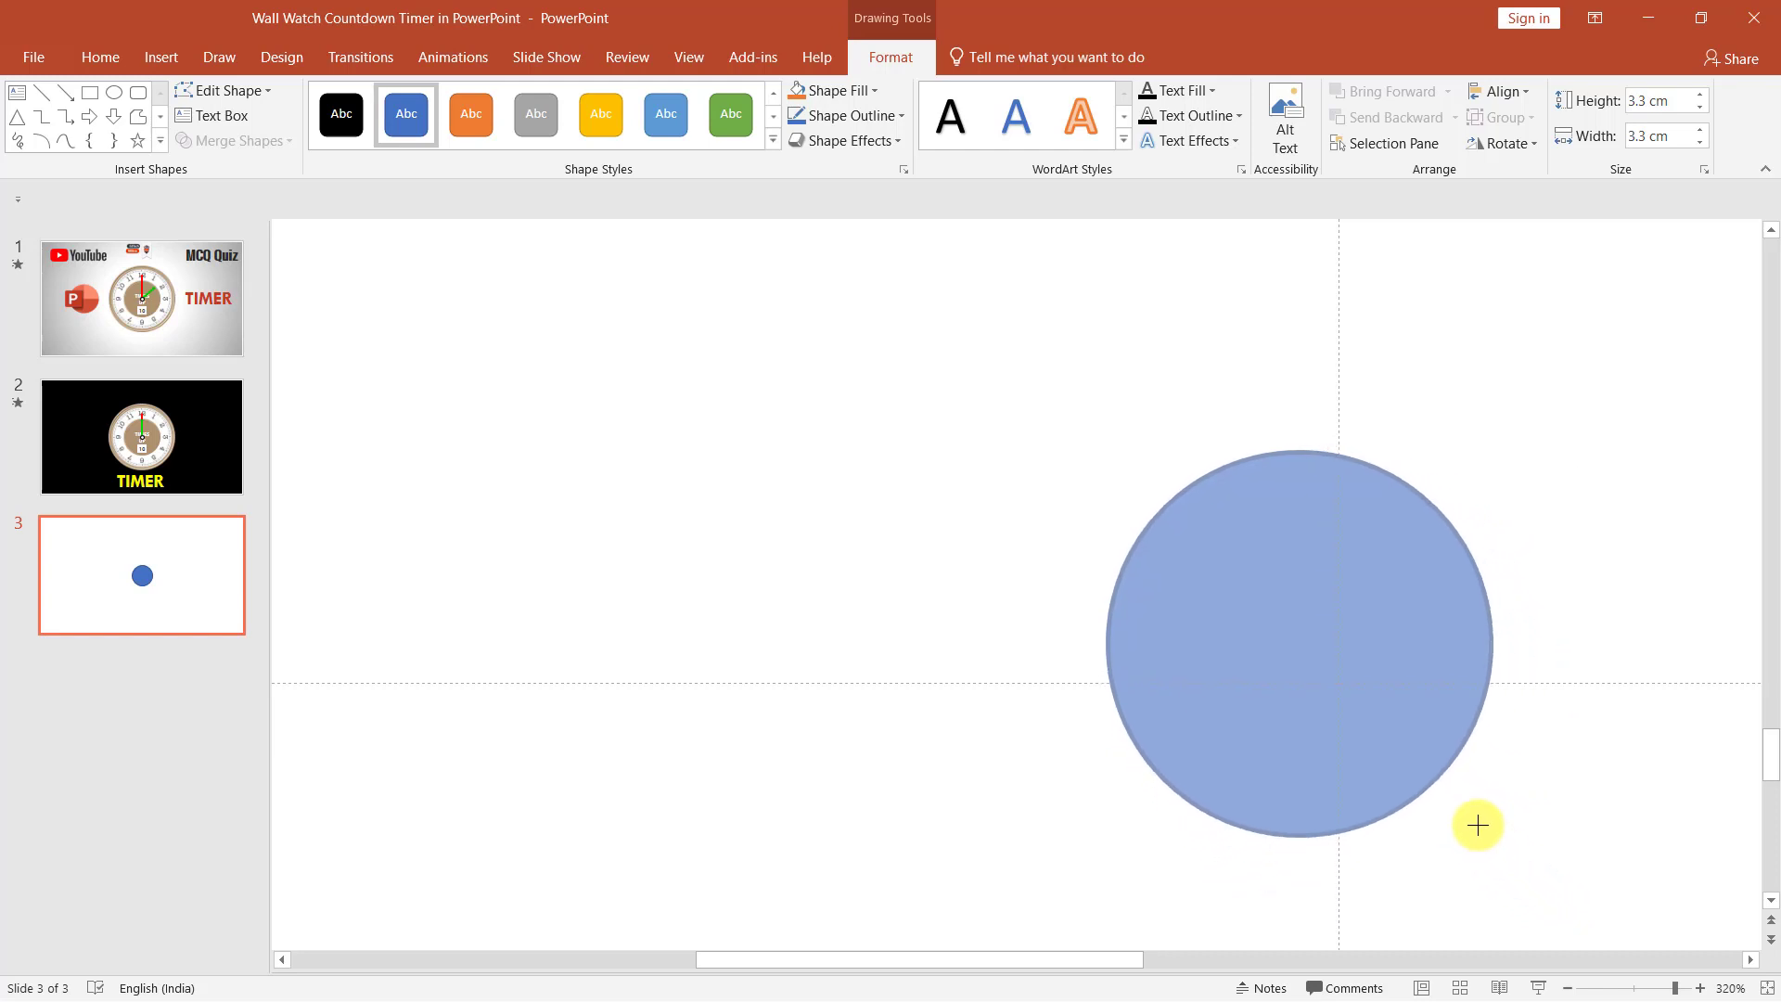
pyautogui.moveTo(1533, 881); pyautogui.dragTo(1448, 793)
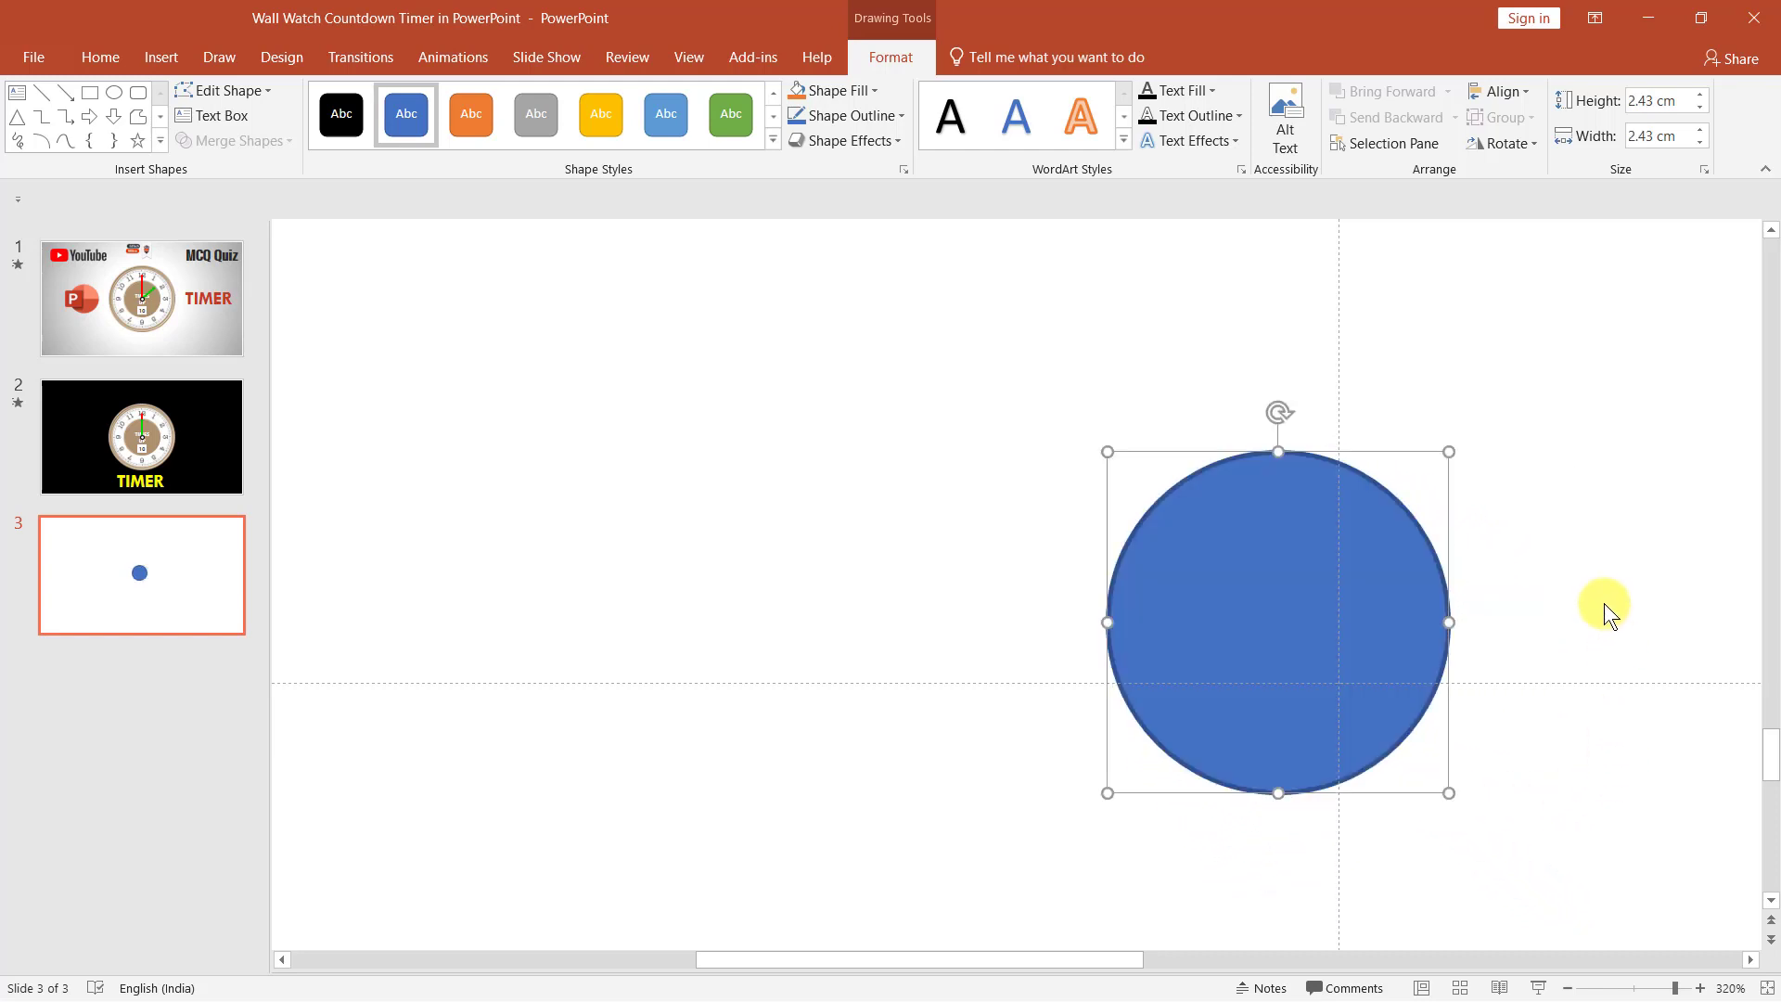
pyautogui.click(1508, 93)
pyautogui.click(1533, 140)
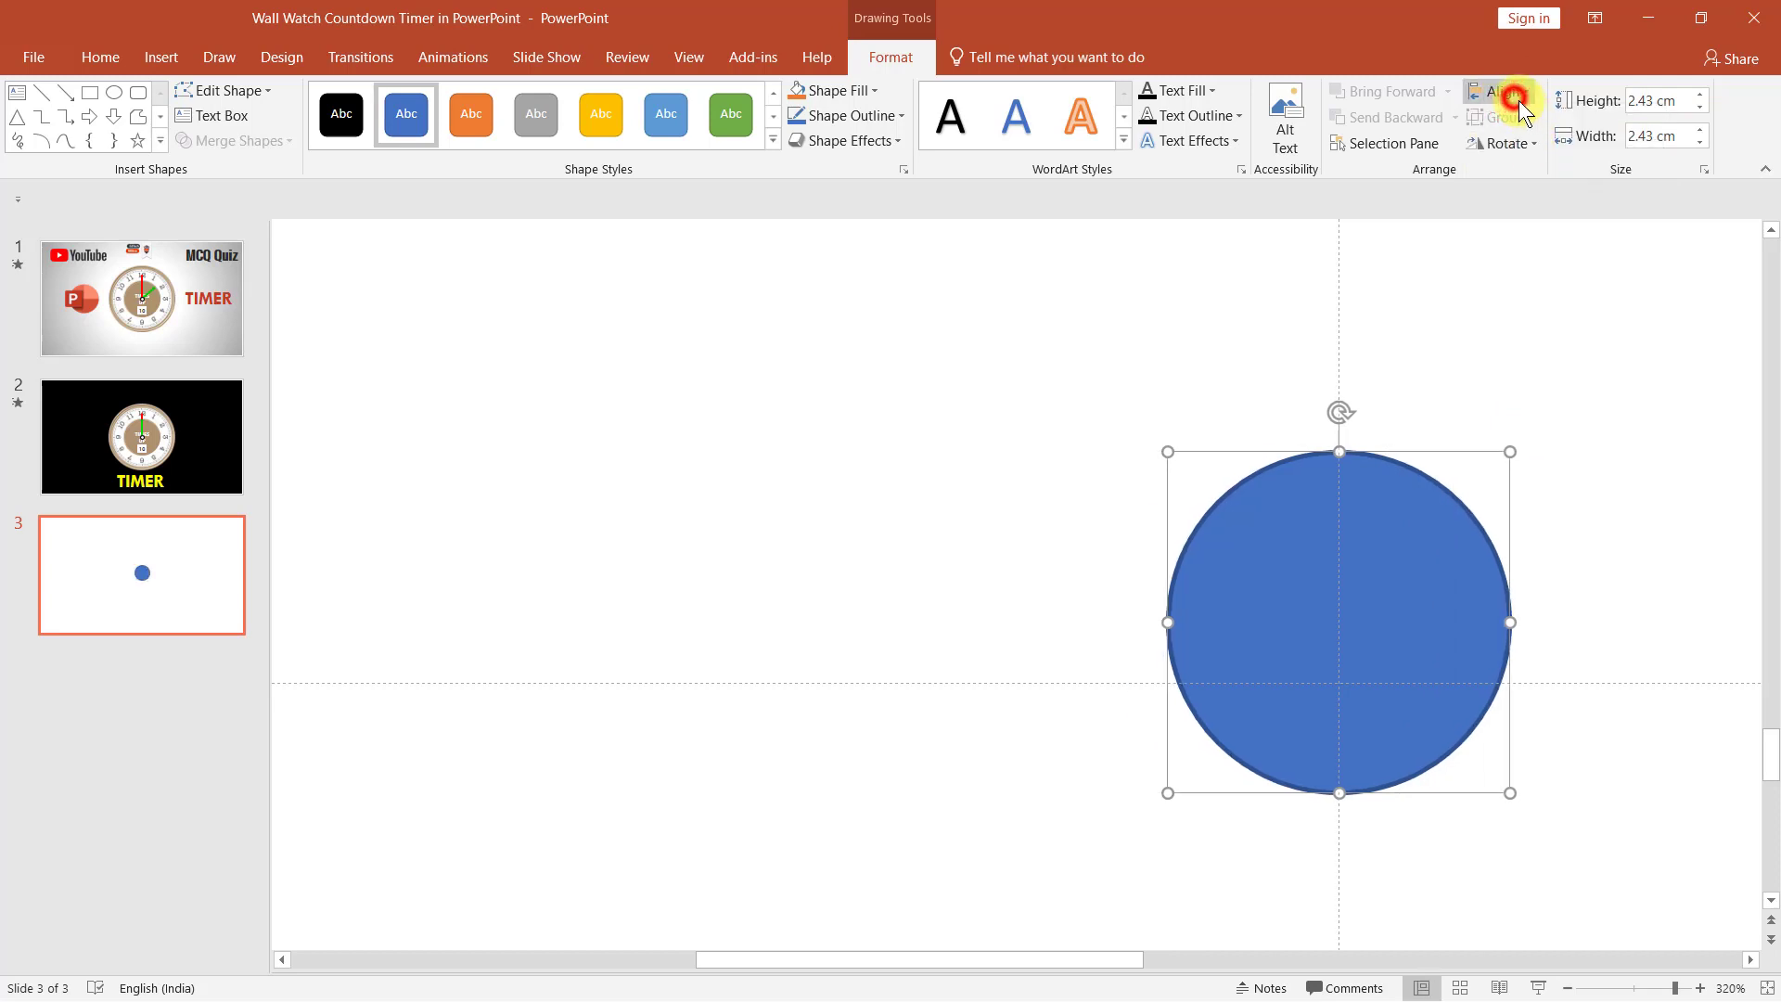
pyautogui.click(1514, 98)
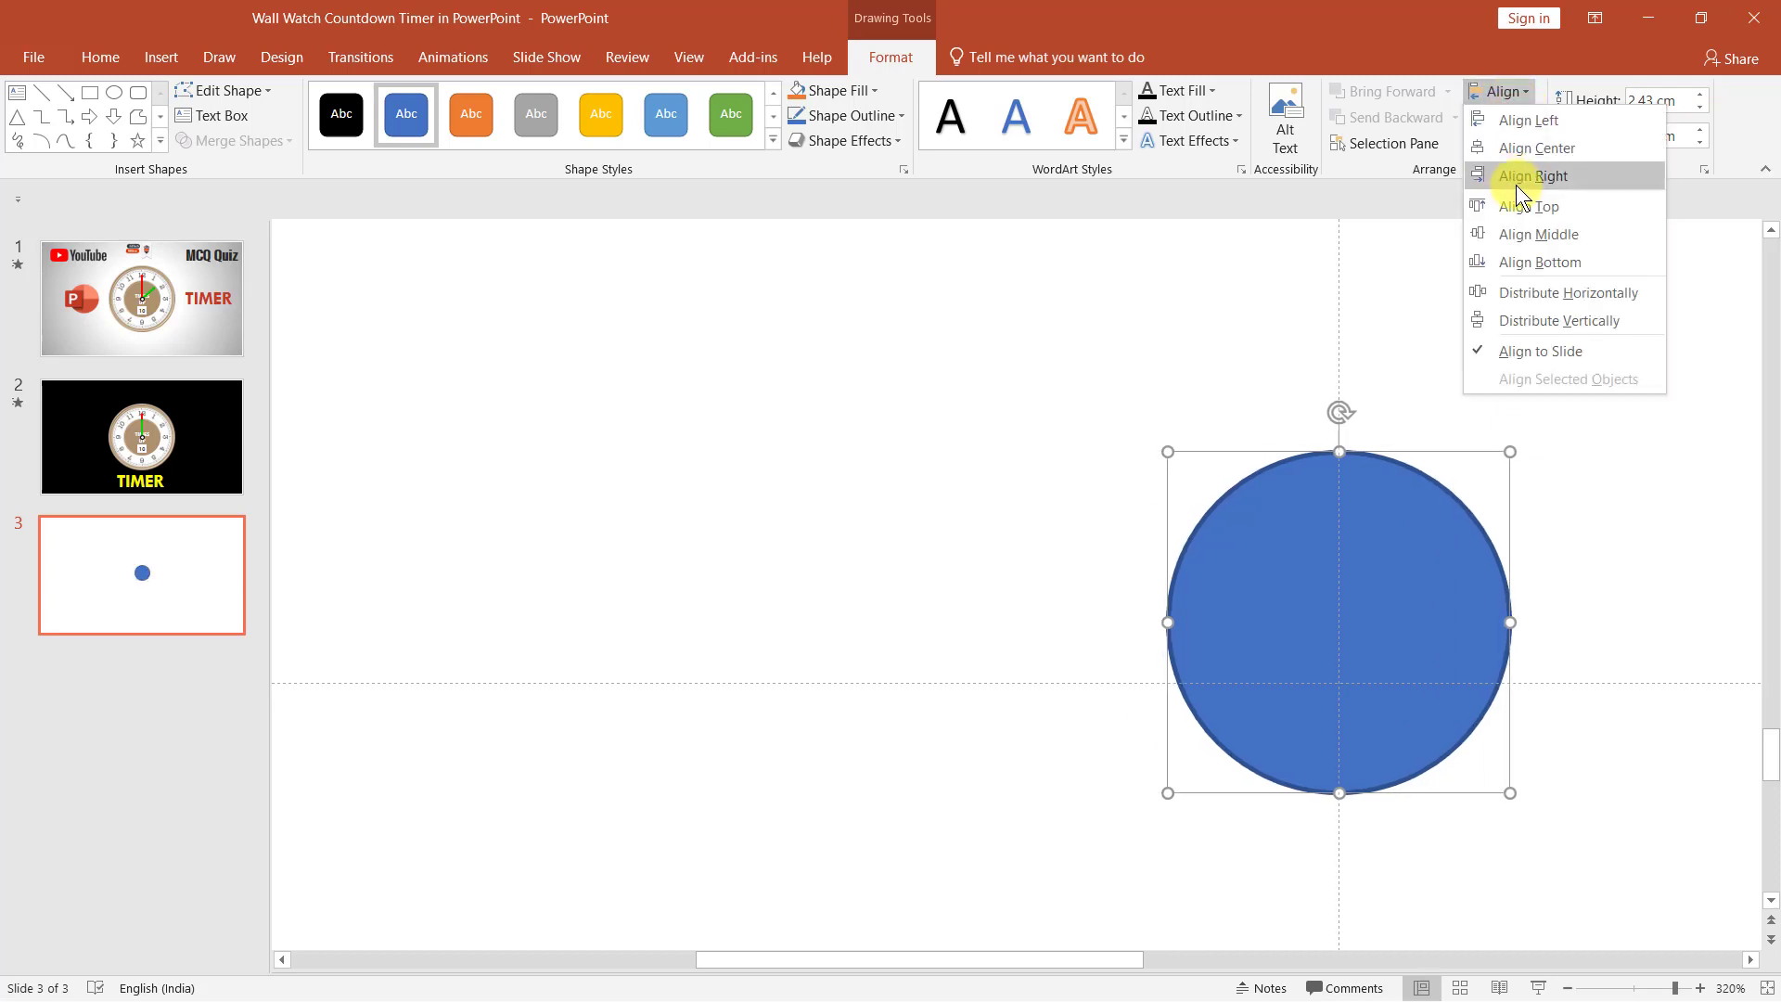
pyautogui.click(1528, 234)
pyautogui.click(1553, 381)
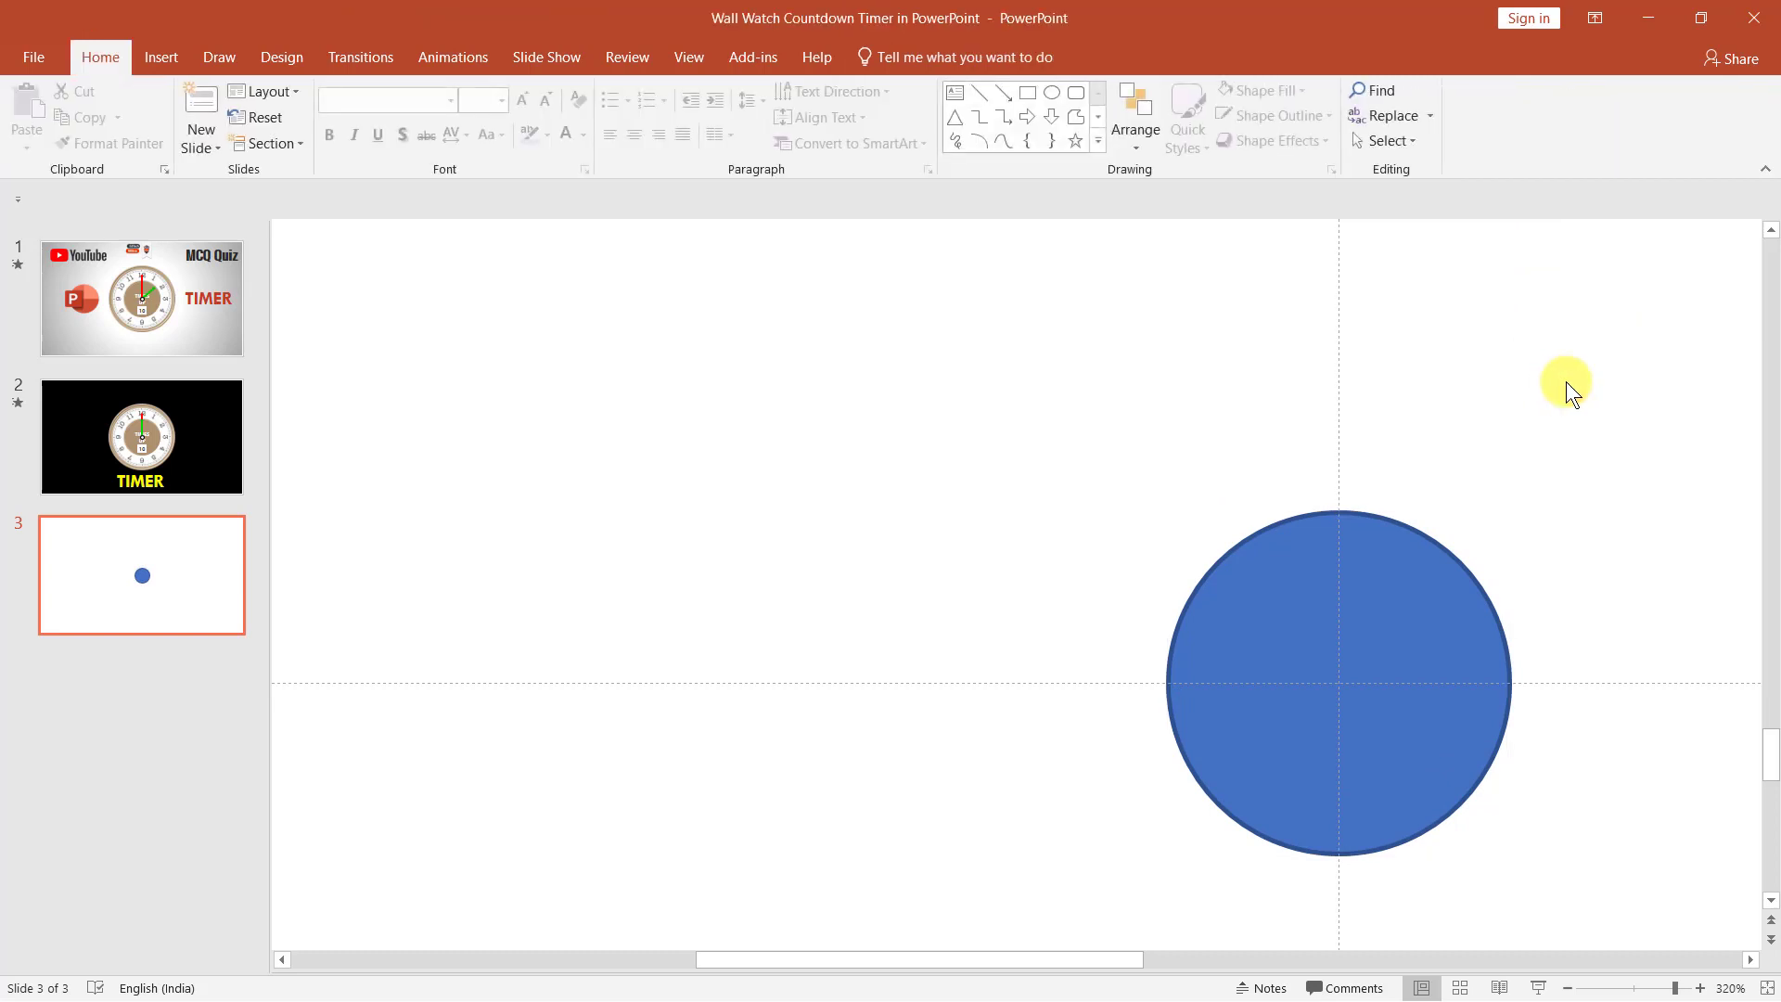
# - Fill the circle with the Desktop picture time-g9b24b3ca4_1280.png
pyautogui.click(1321, 619)
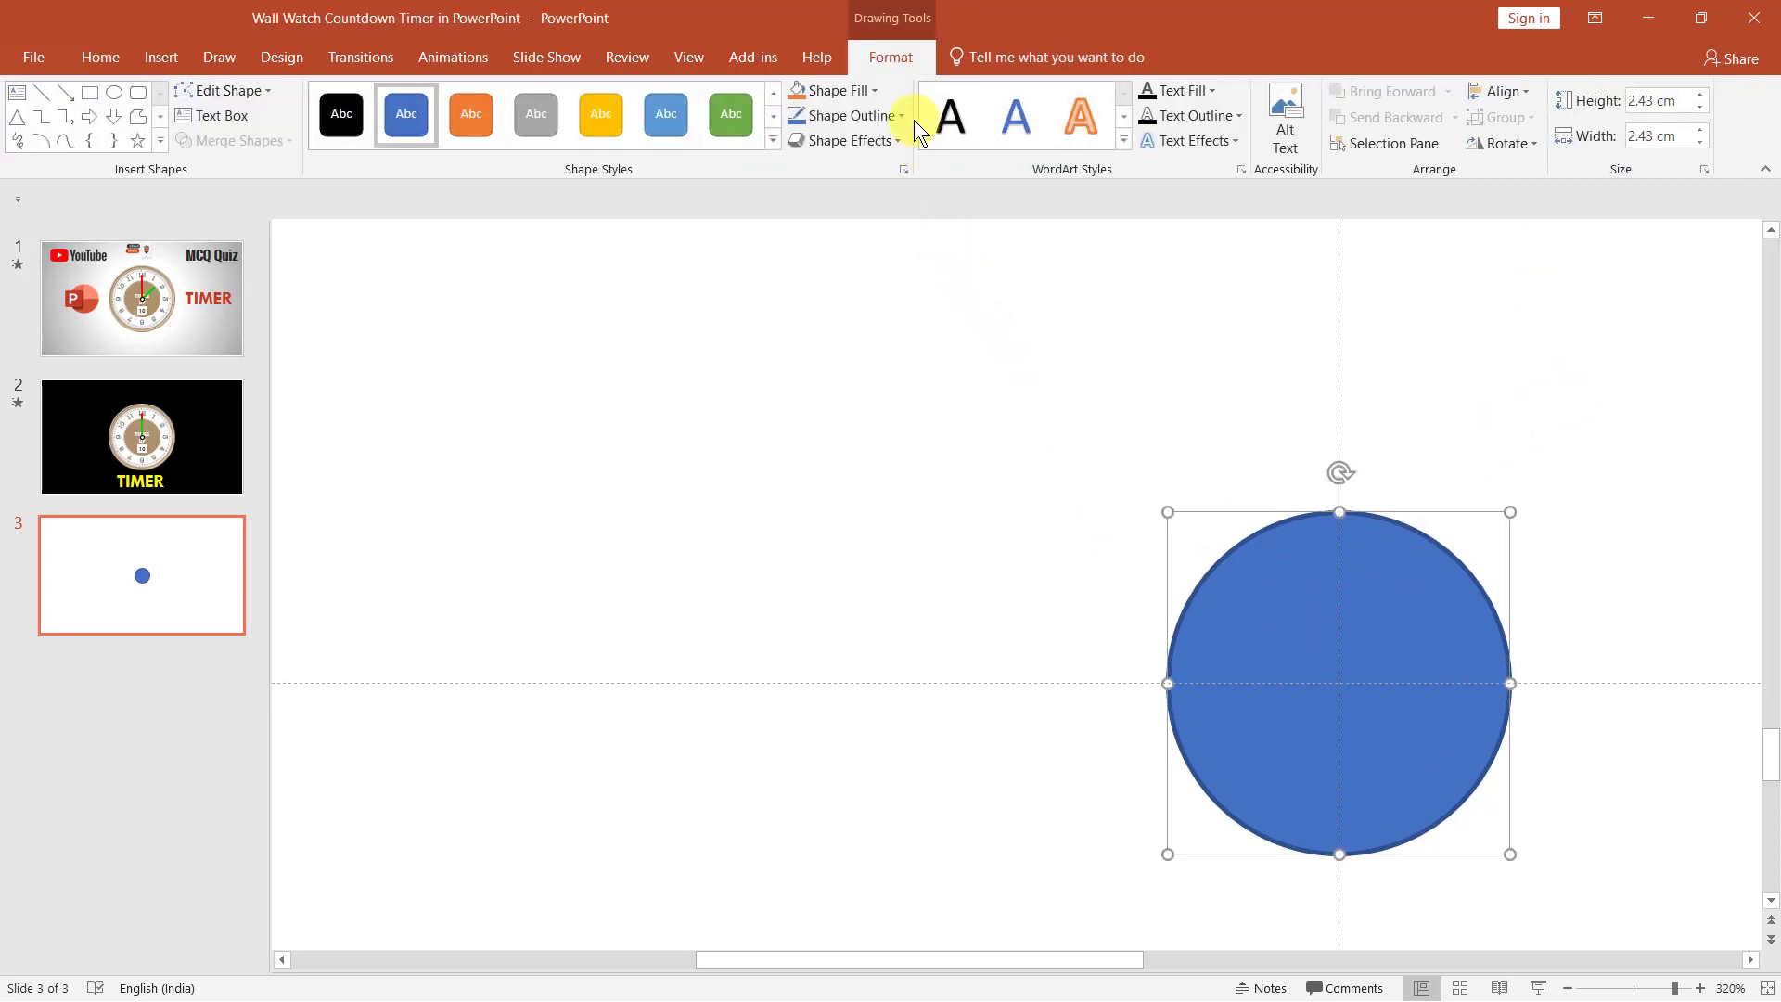
pyautogui.click(875, 93)
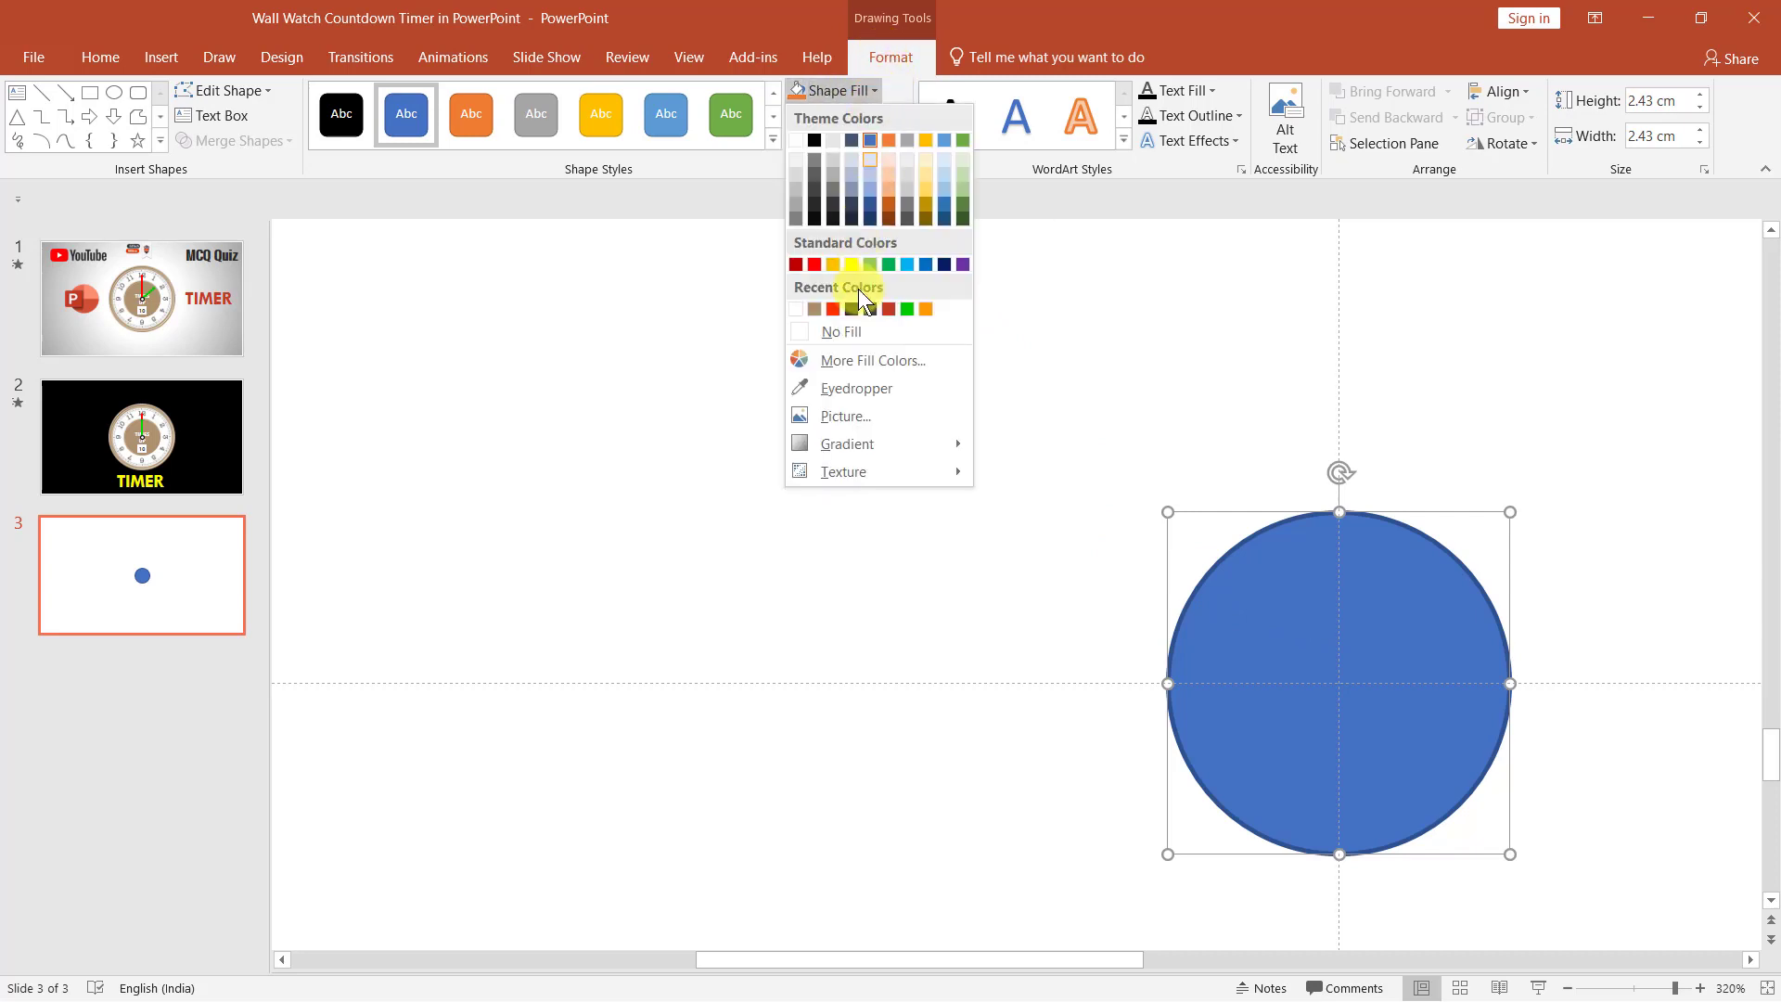
pyautogui.click(896, 418)
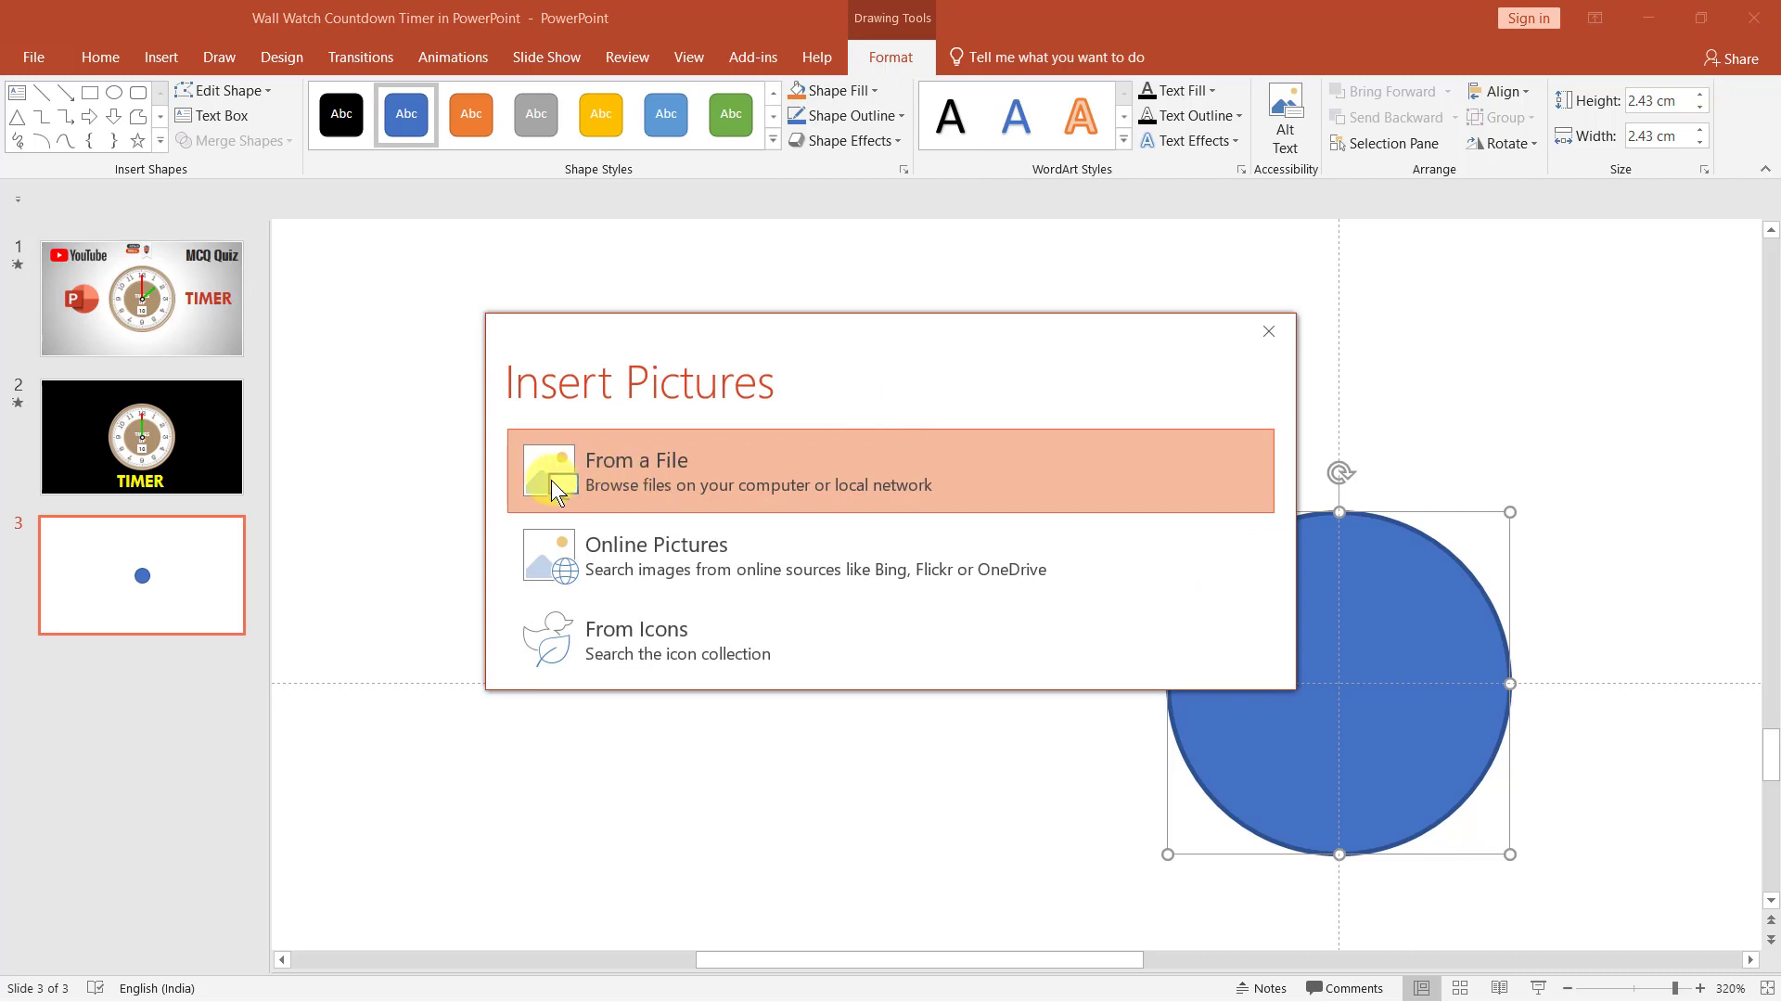
pyautogui.click(694, 479)
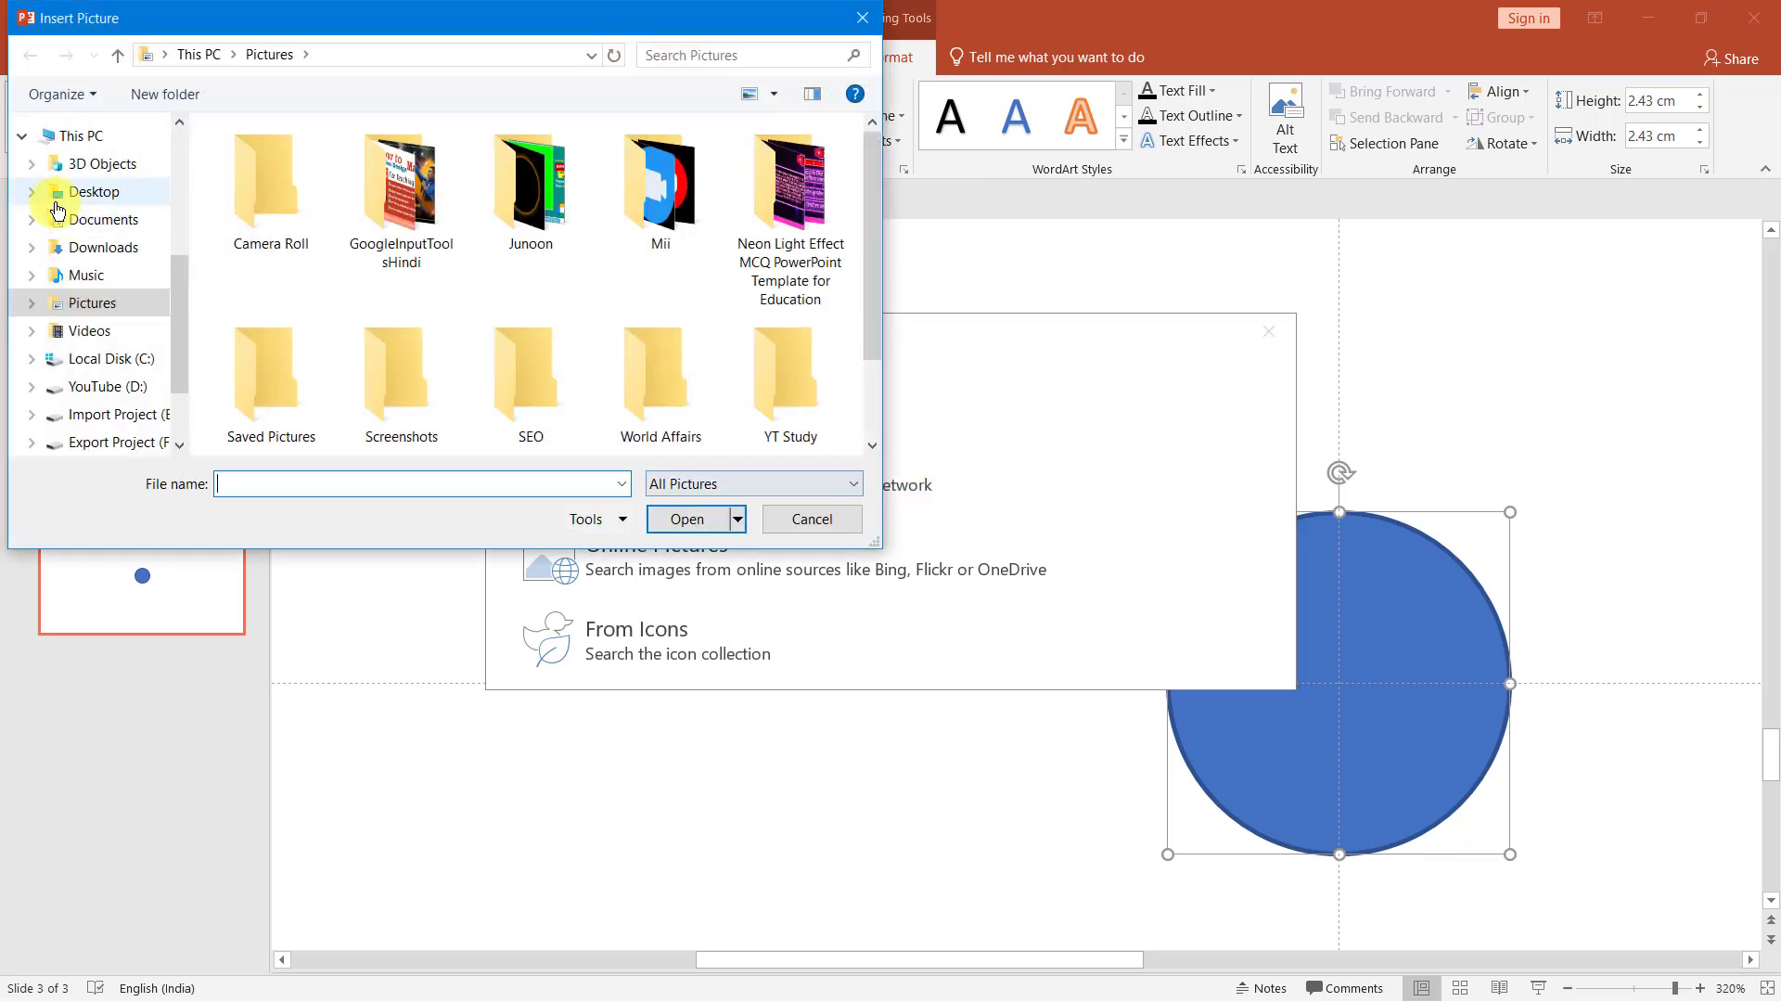
pyautogui.click(93, 193)
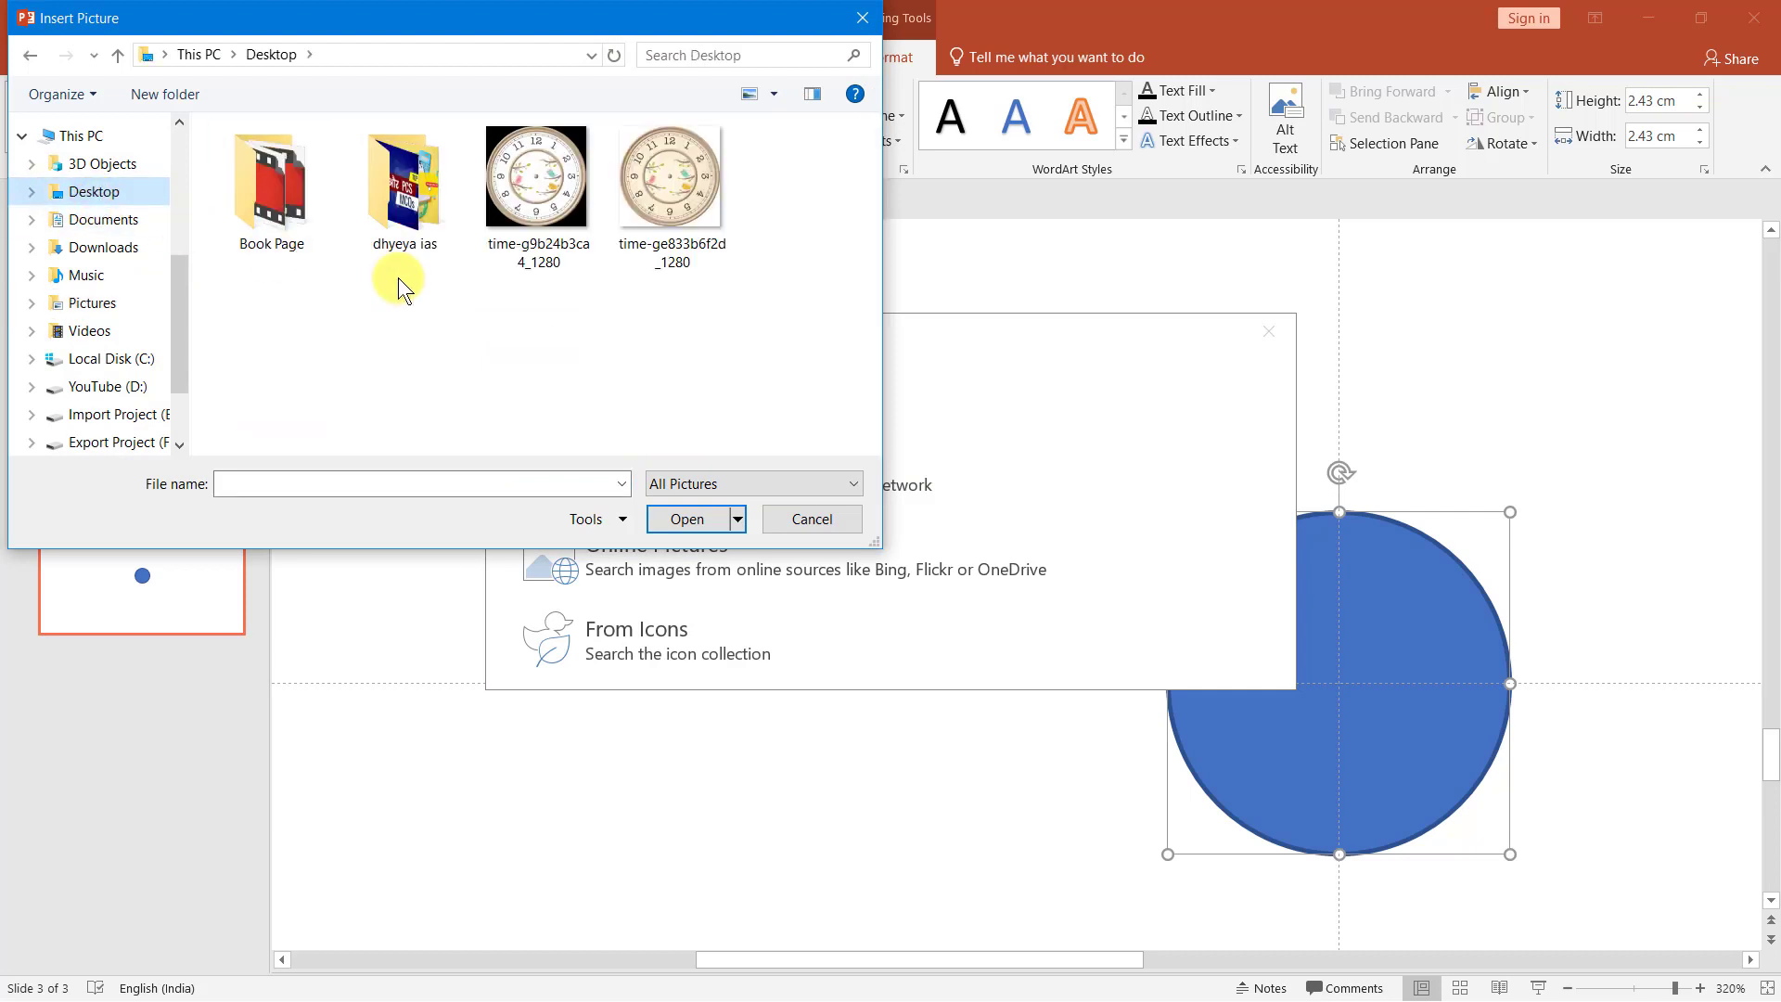
pyautogui.click(557, 197)
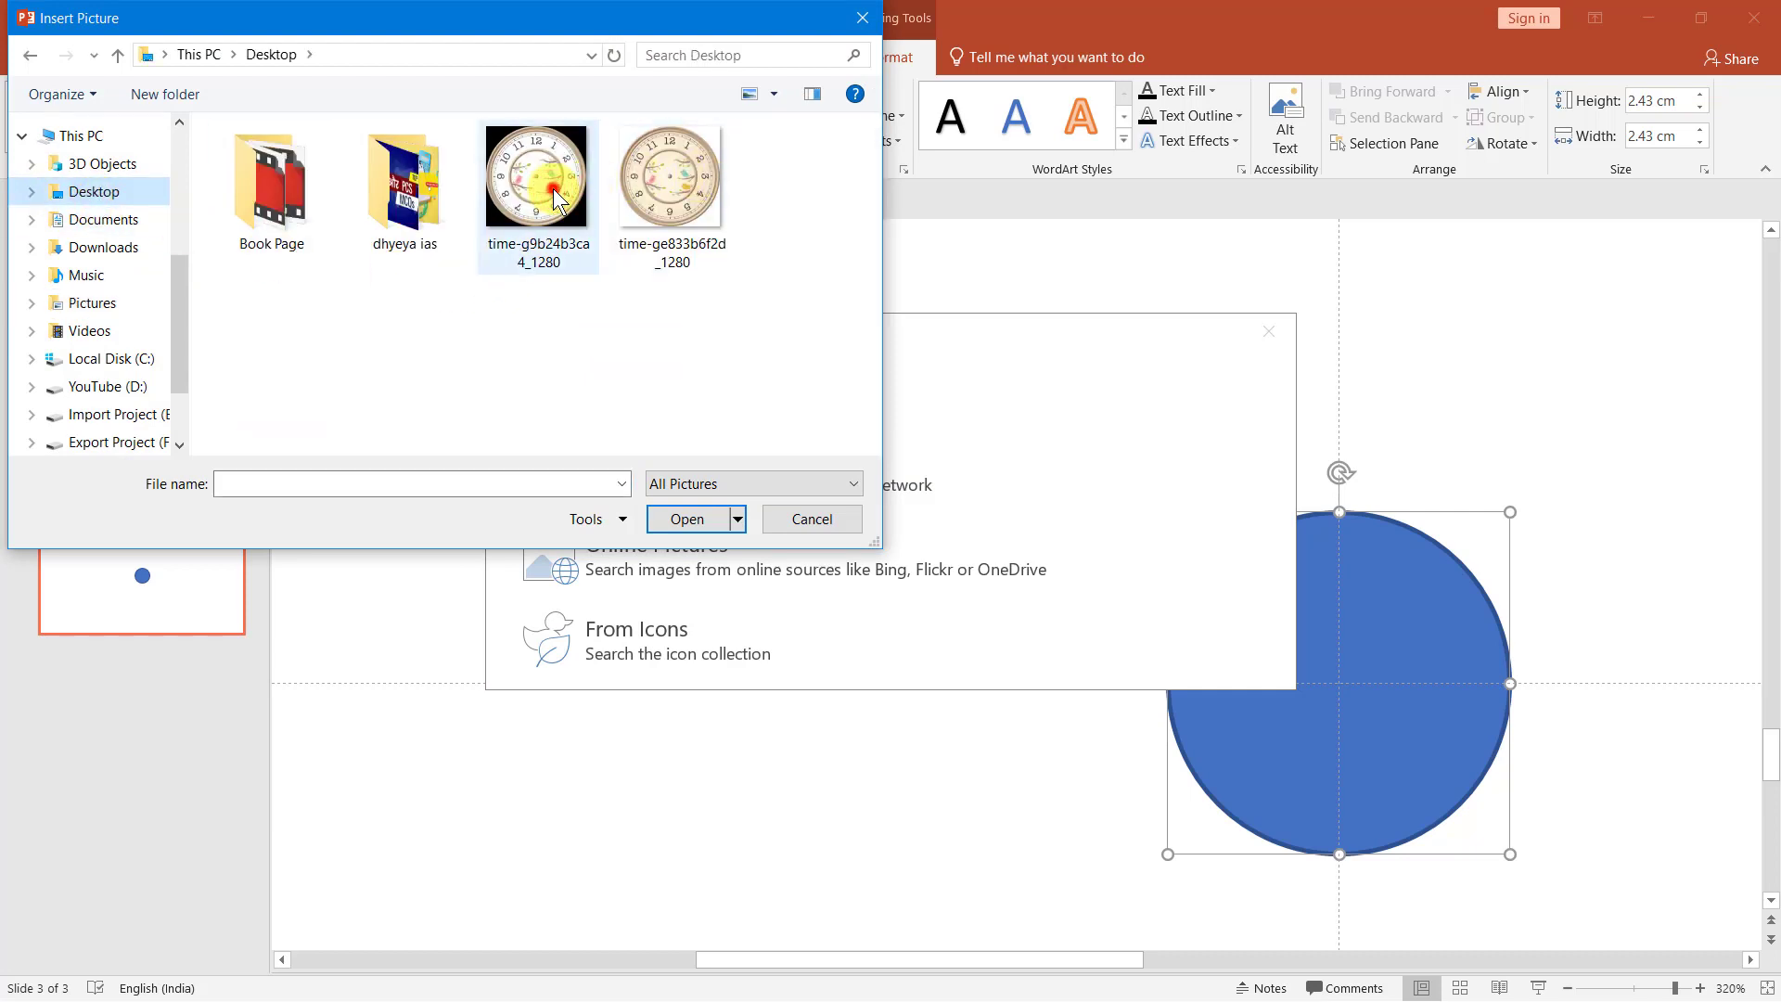
pyautogui.click(687, 519)
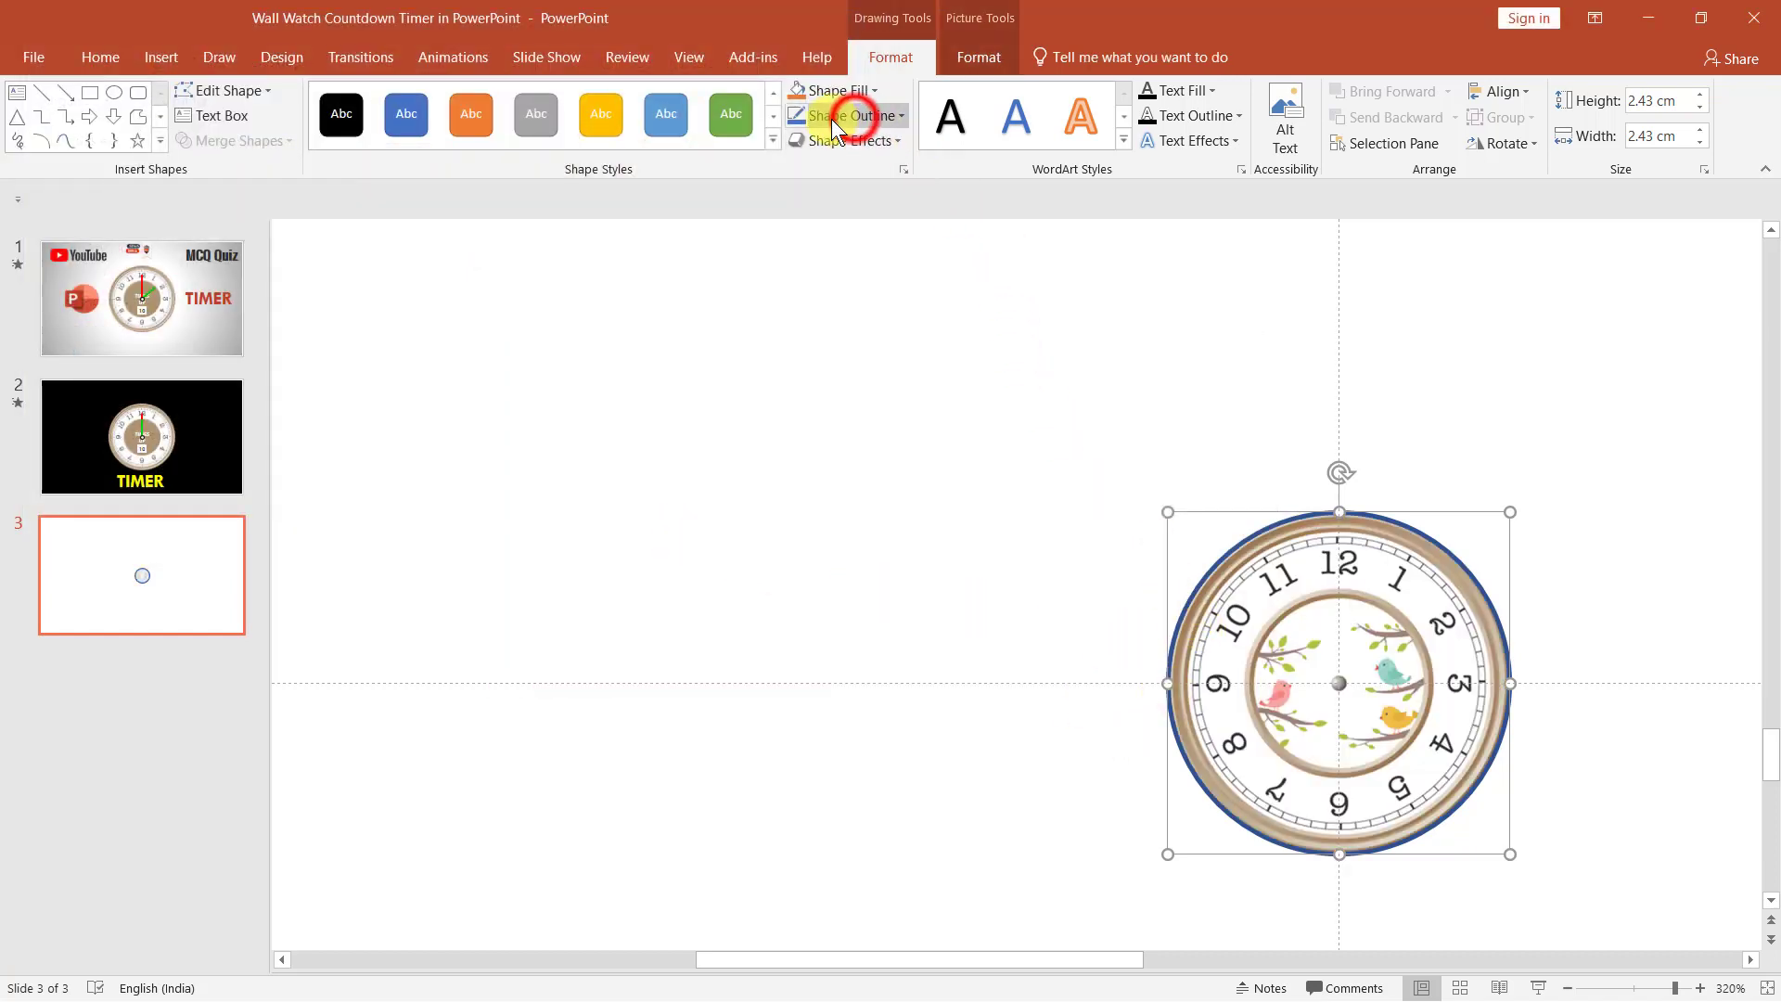
# - Set the clock circle's outline to No Outline
pyautogui.click(854, 117)
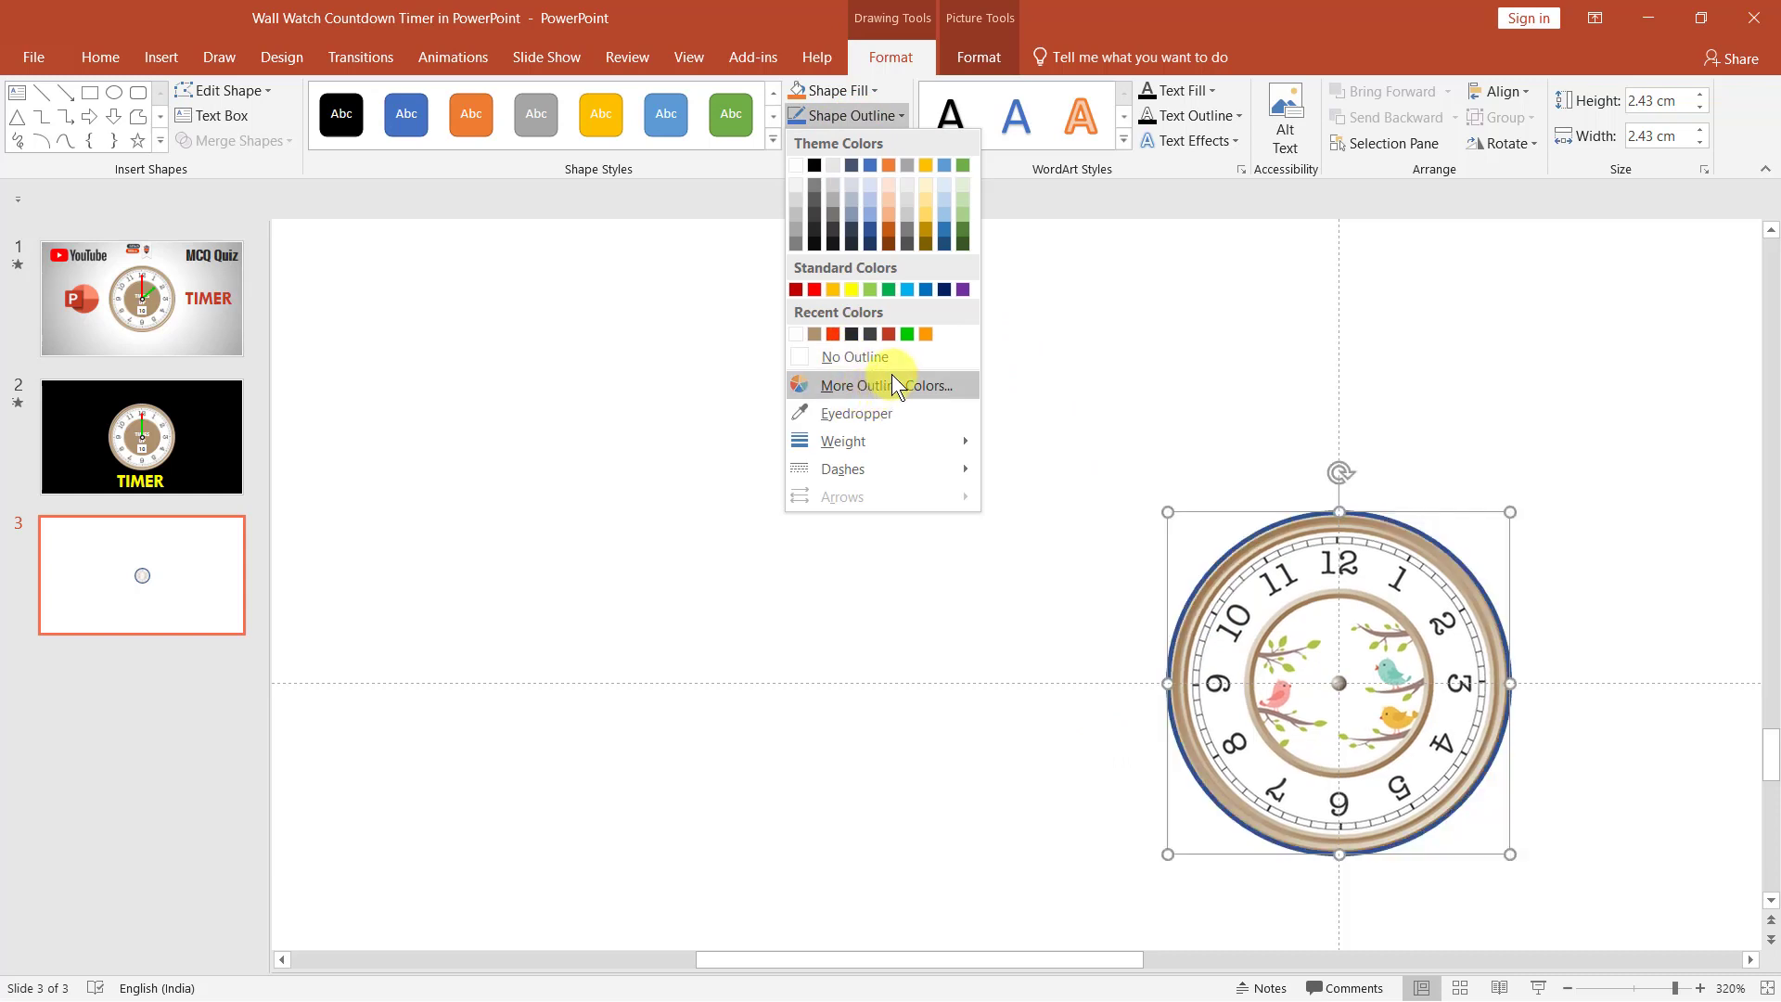
pyautogui.click(899, 360)
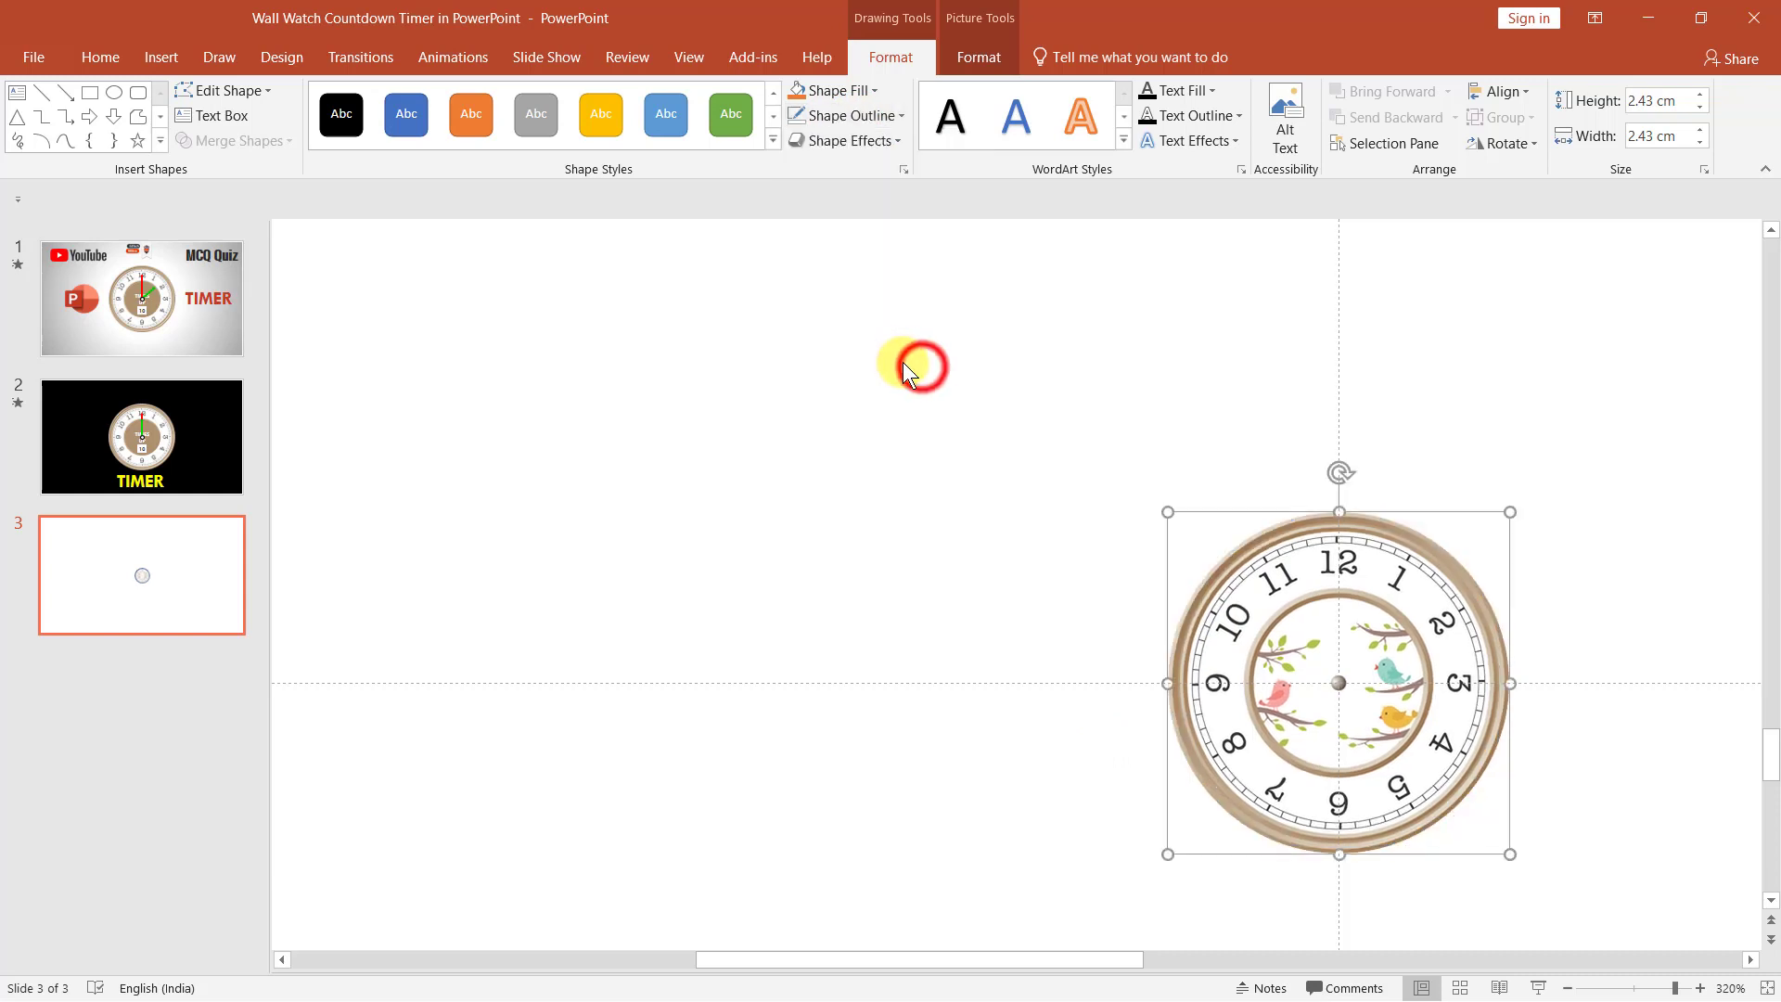
pyautogui.click(922, 365)
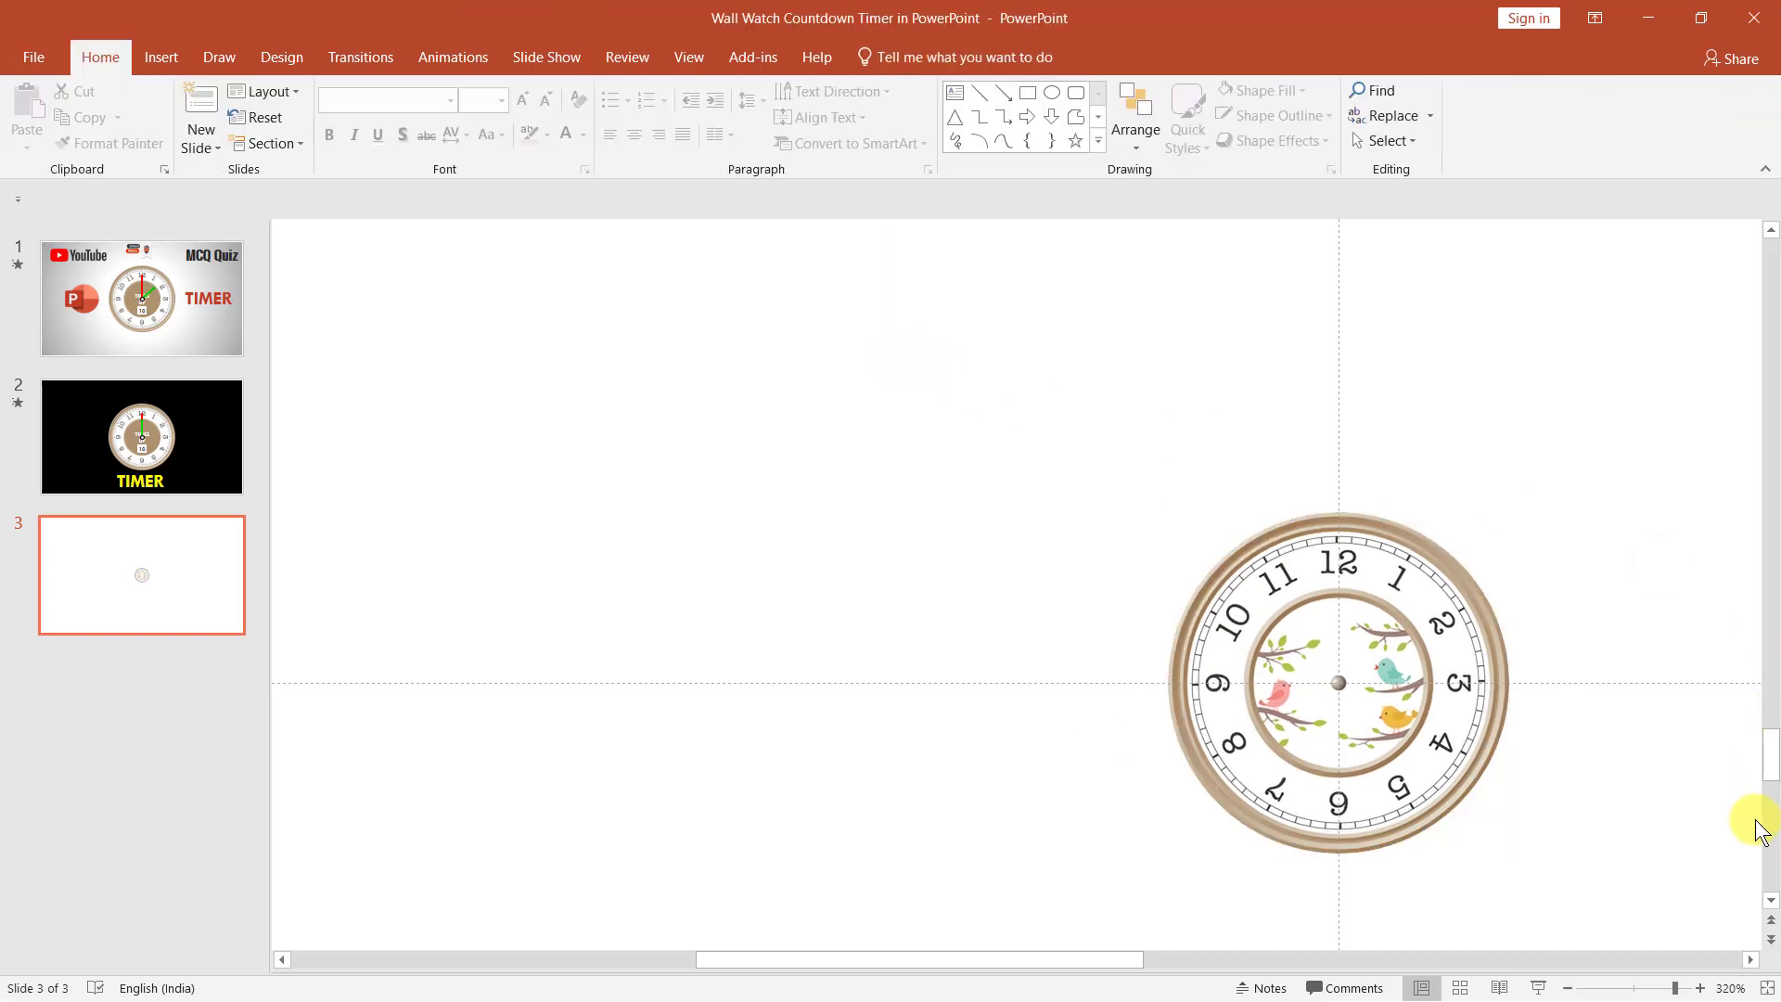
# - At 400% zoom, draw a thin Arrow: Up shape, 0.76 cm tall, left of the clock
pyautogui.click(1688, 987)
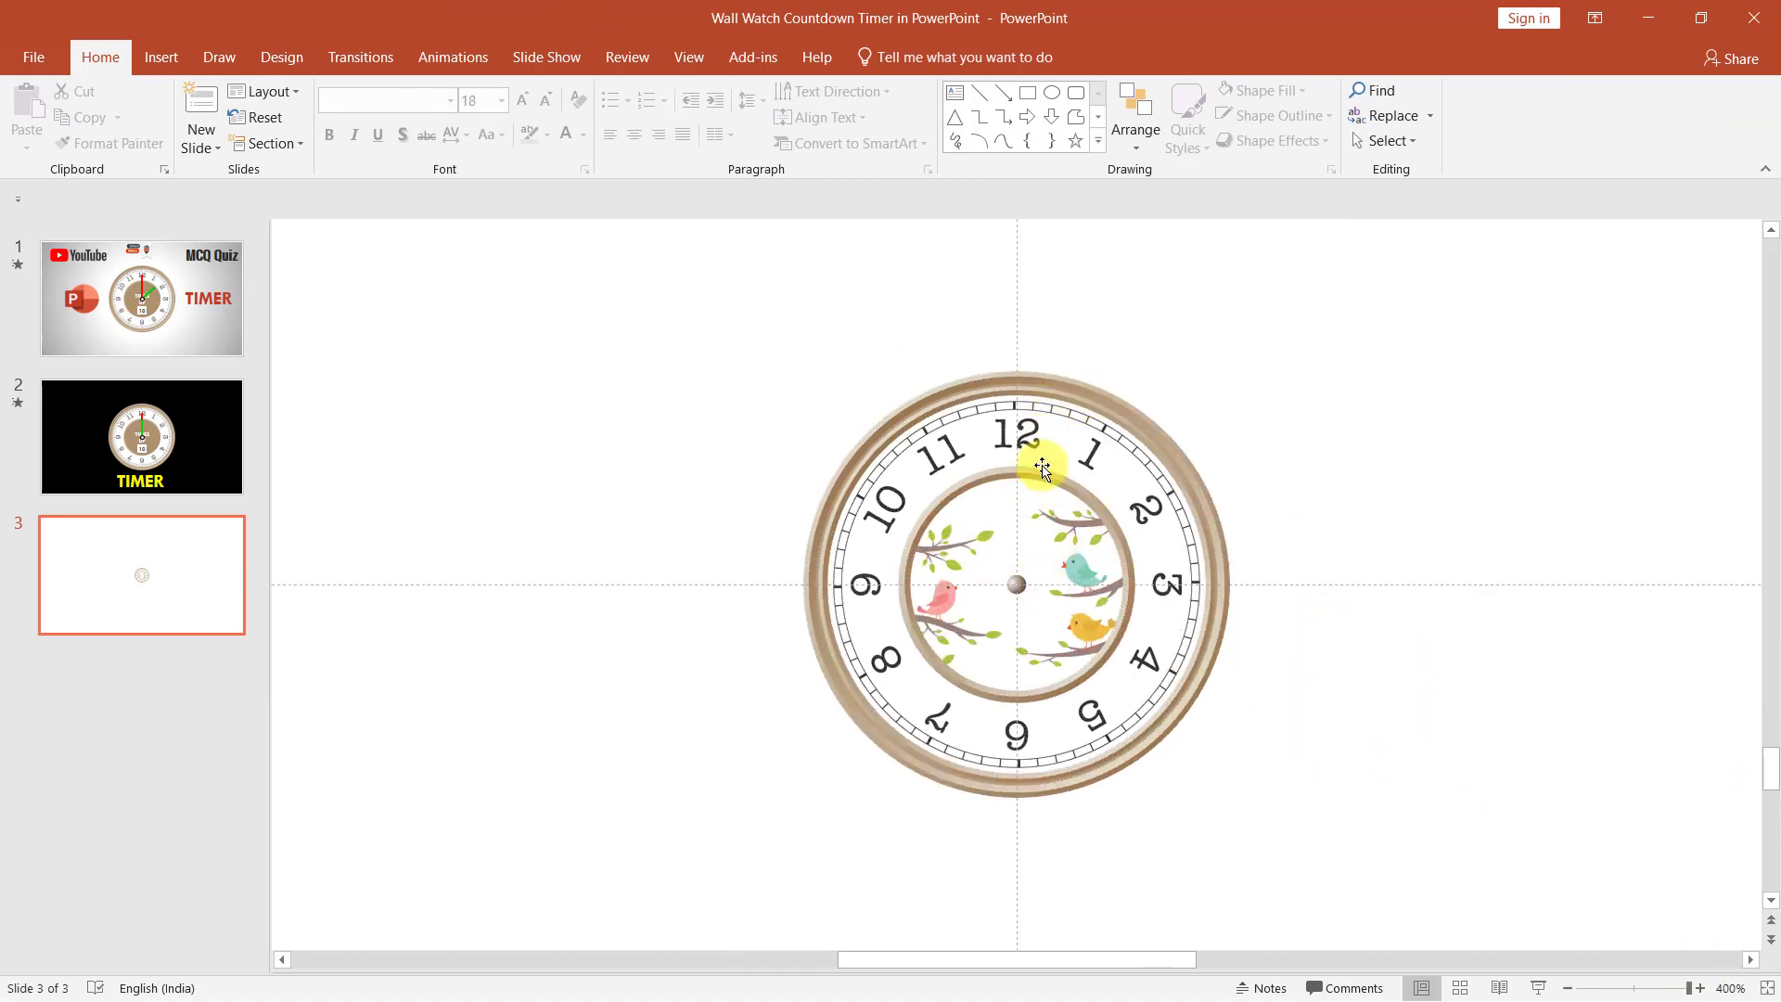
pyautogui.click(1566, 493)
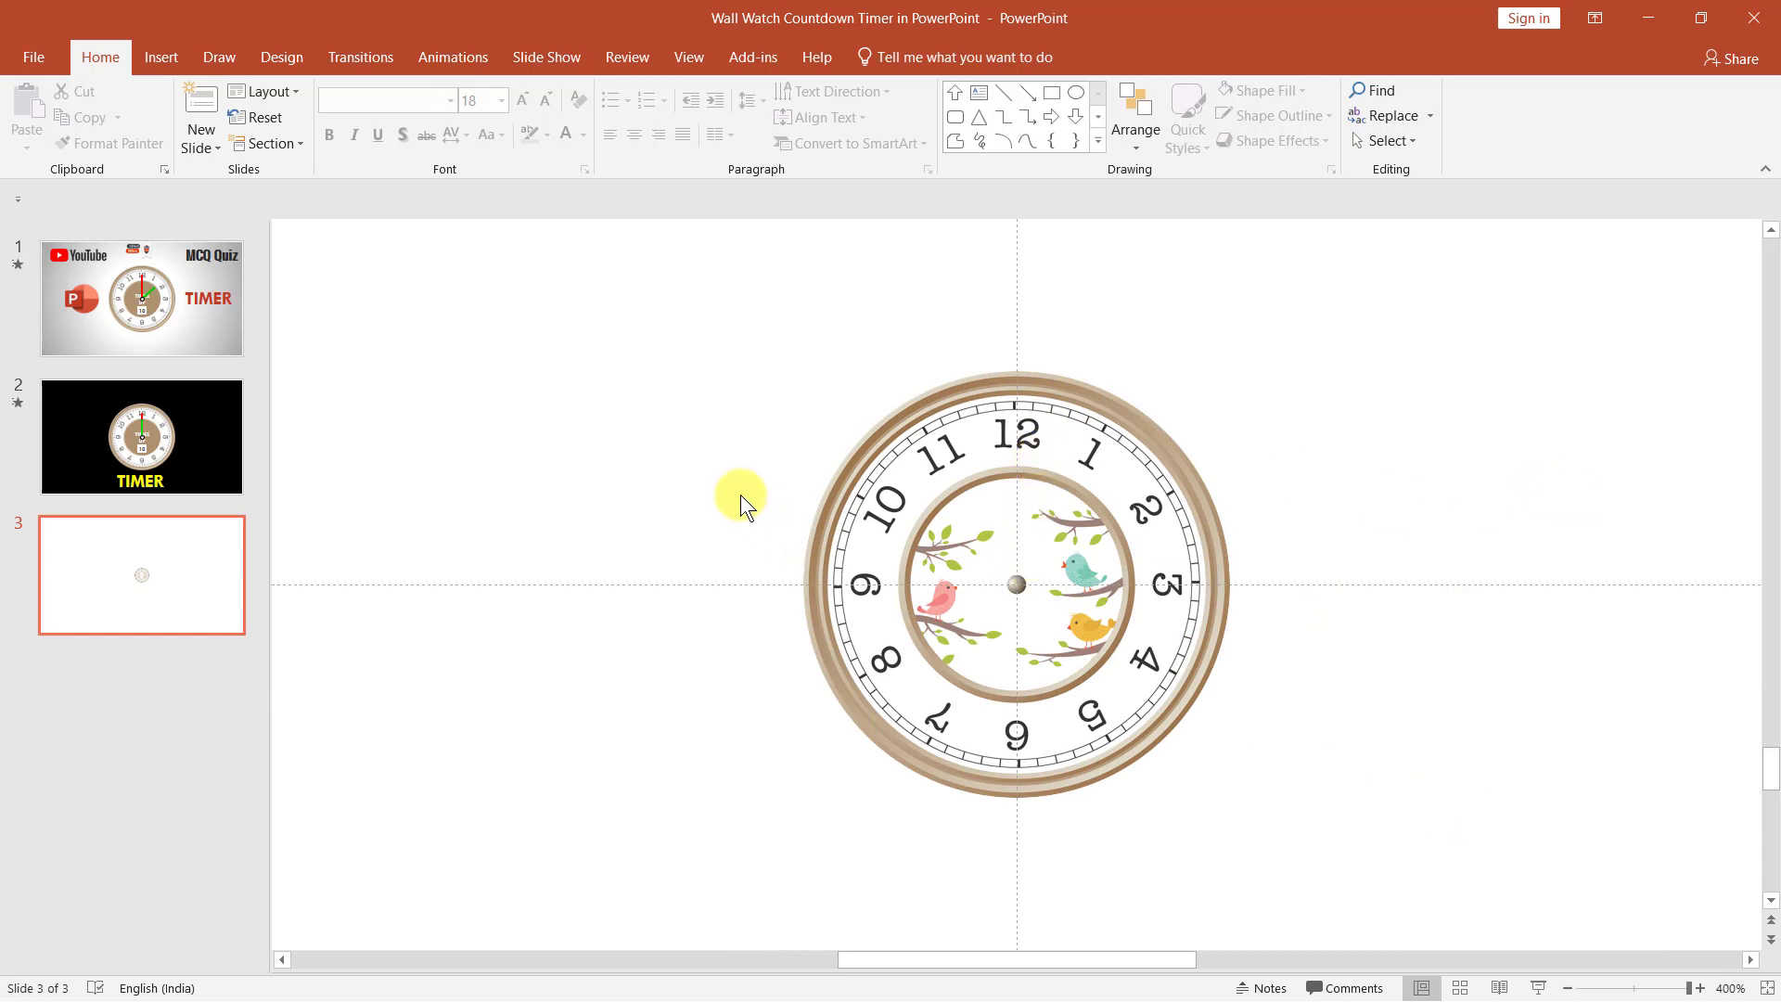
pyautogui.click(171, 54)
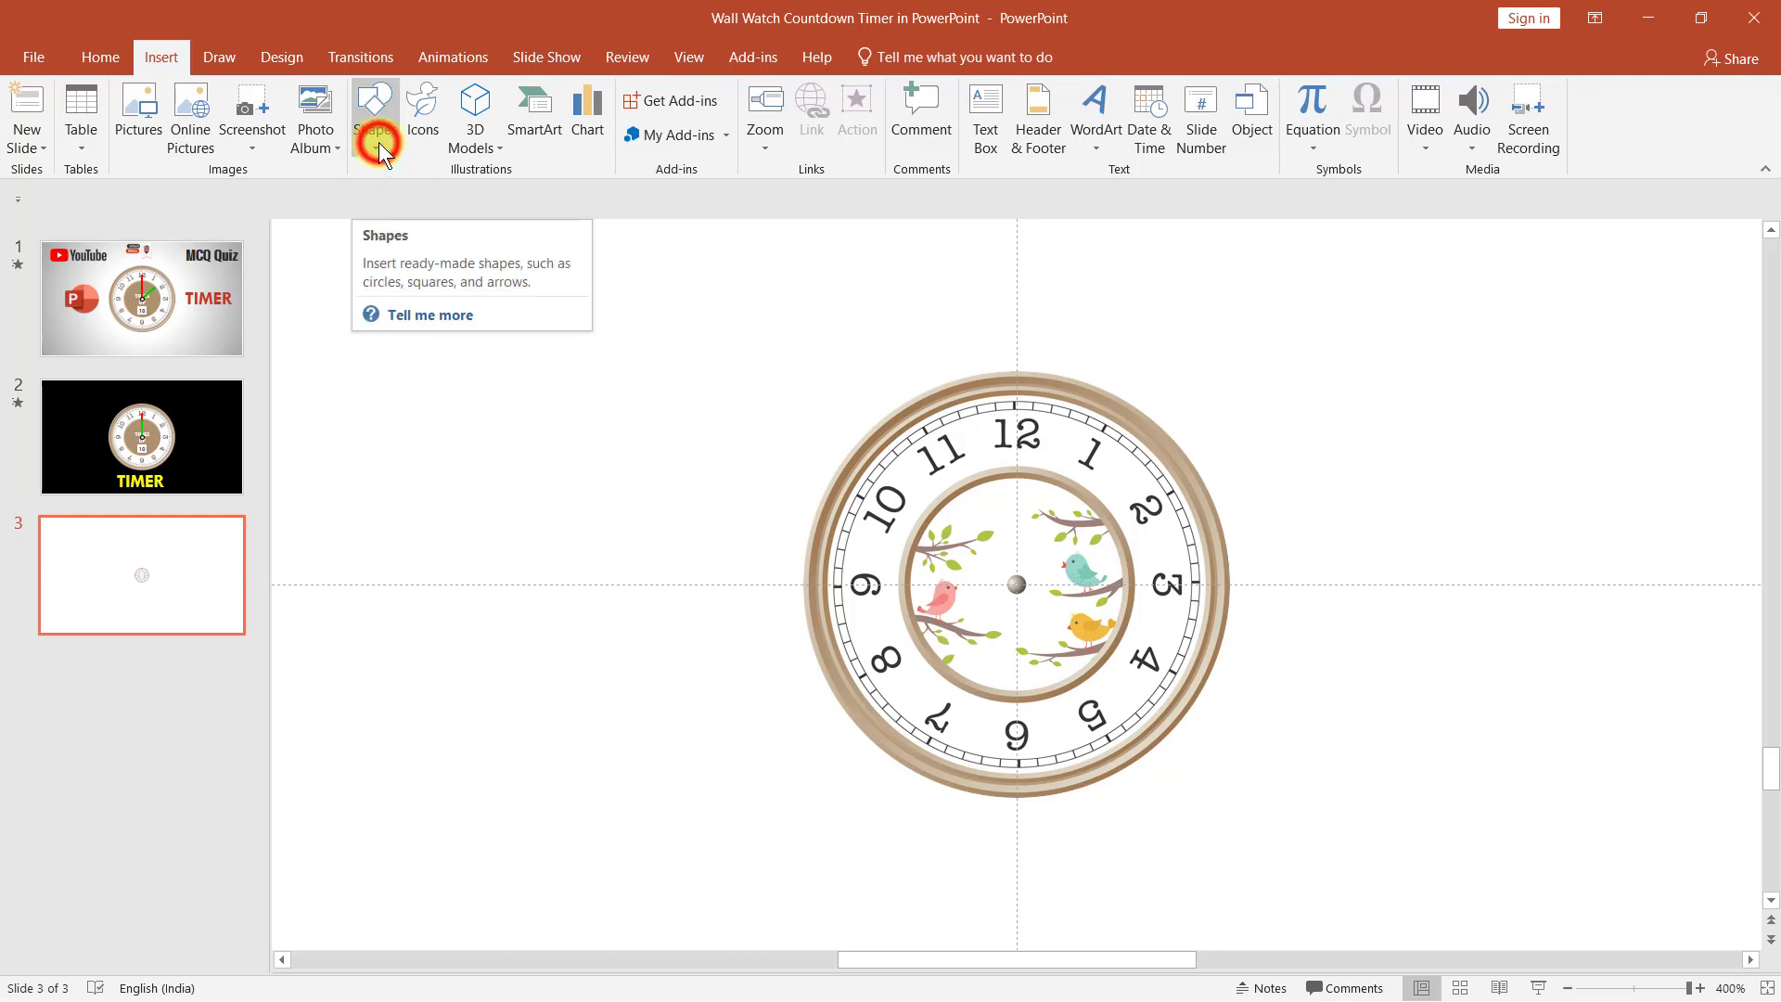
pyautogui.click(378, 142)
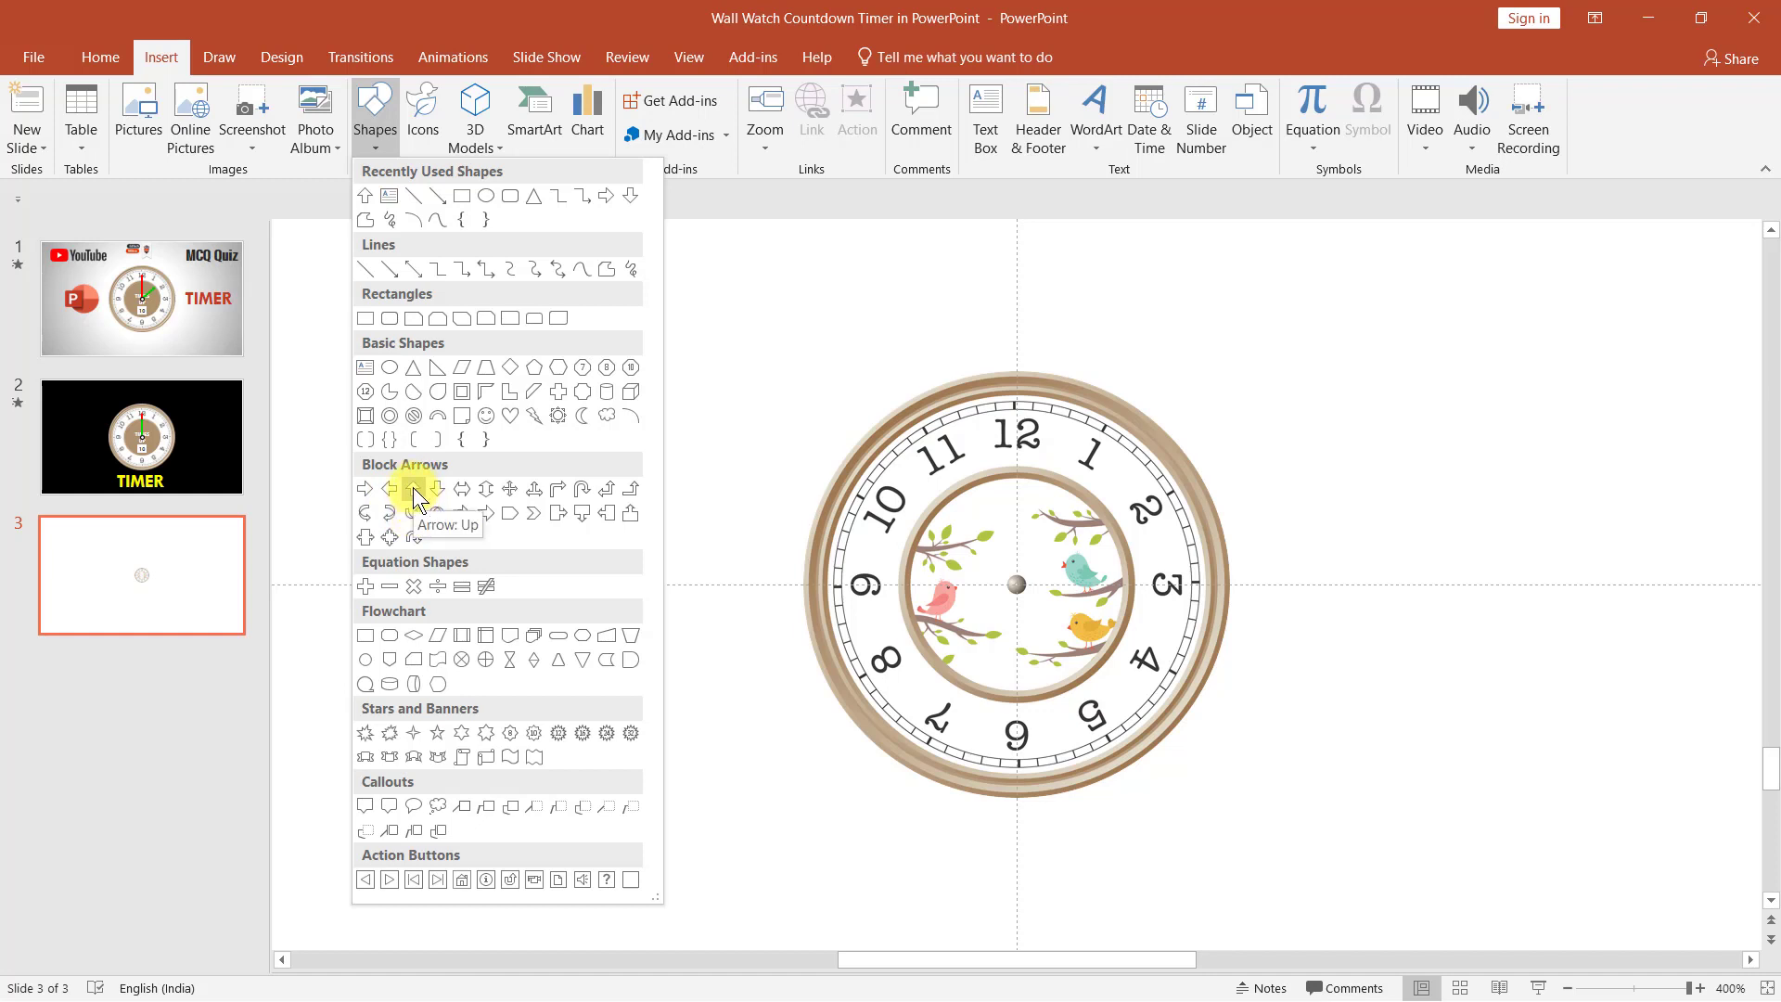
pyautogui.click(413, 489)
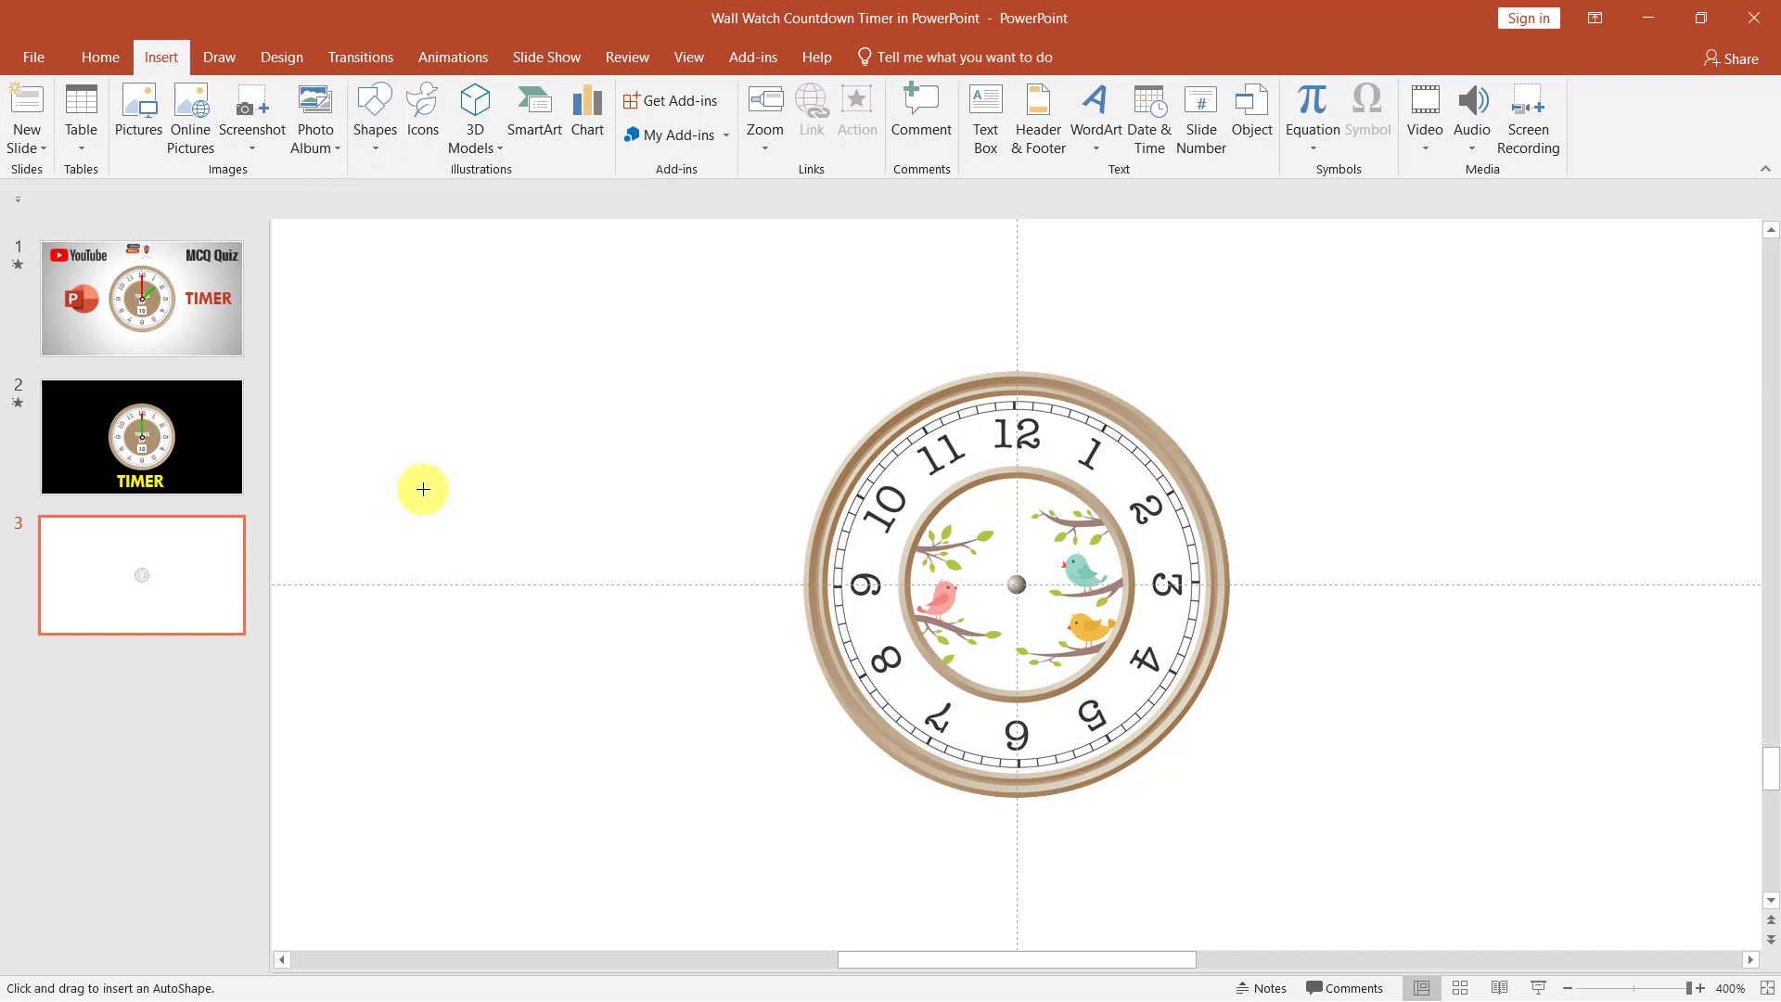
pyautogui.moveTo(678, 331)
pyautogui.mouseDown()
pyautogui.moveTo(651, 462)
pyautogui.moveTo(677, 464)
pyautogui.mouseUp()
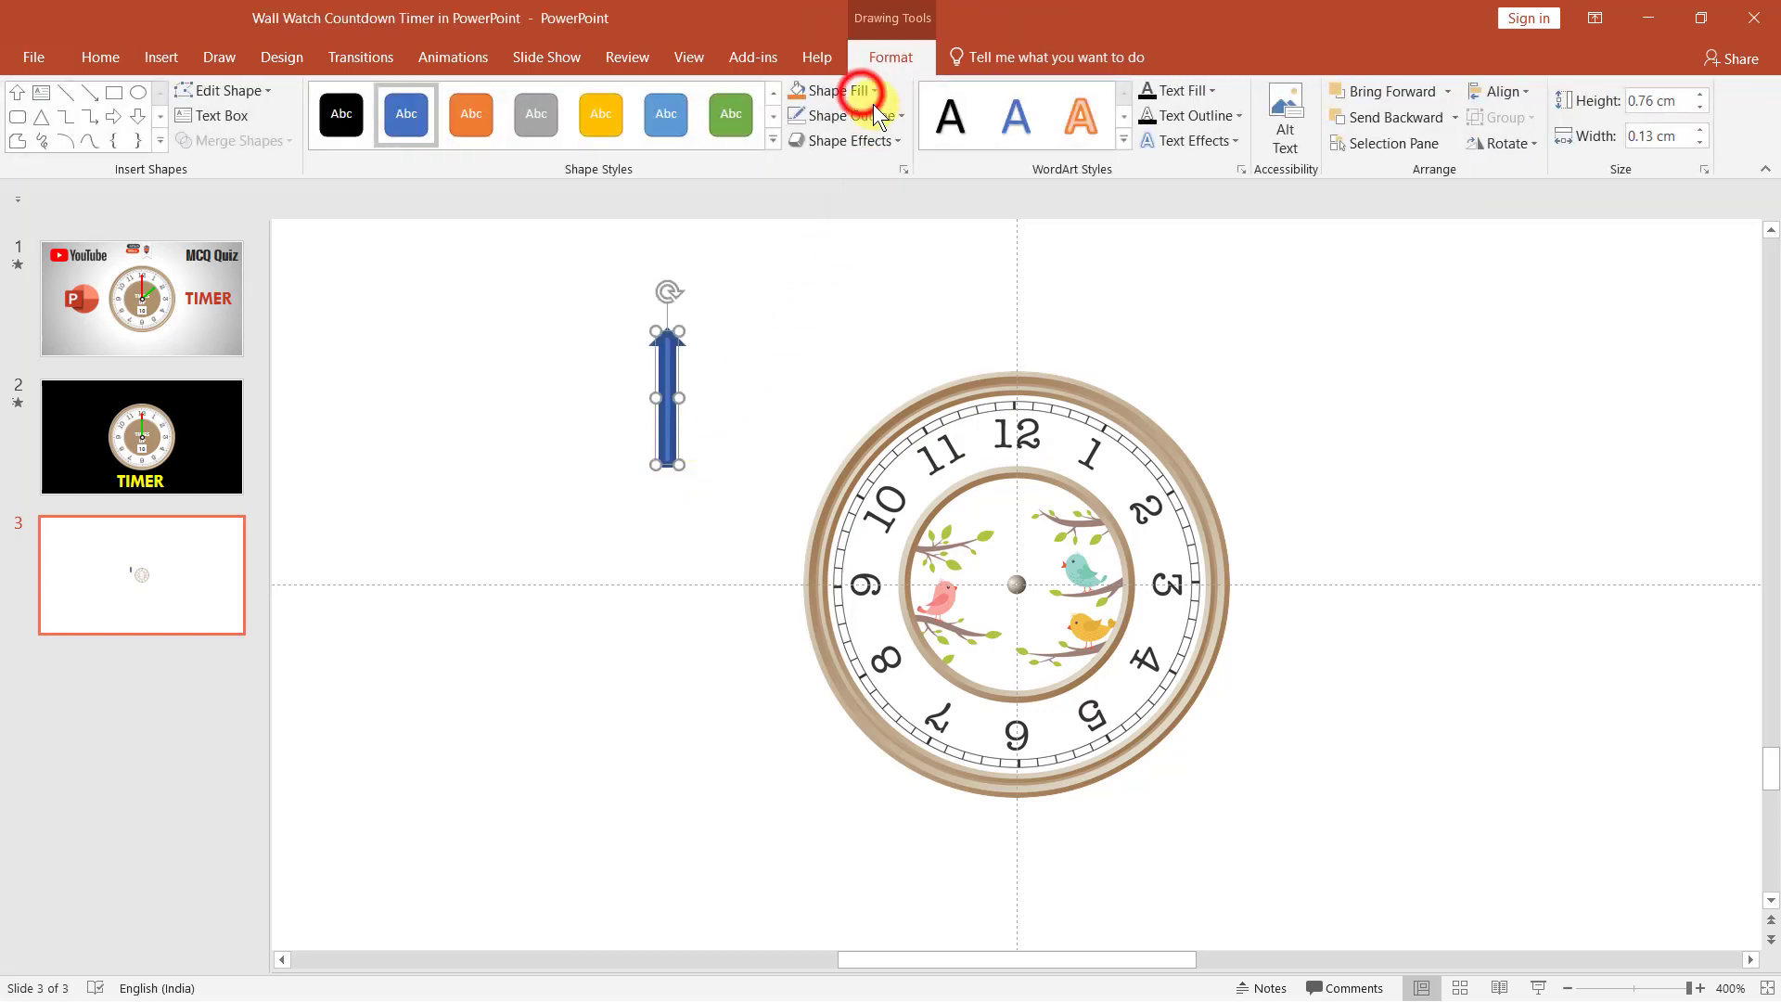
# - Colour the arrow dark blue-gray and remove its outline
pyautogui.click(860, 93)
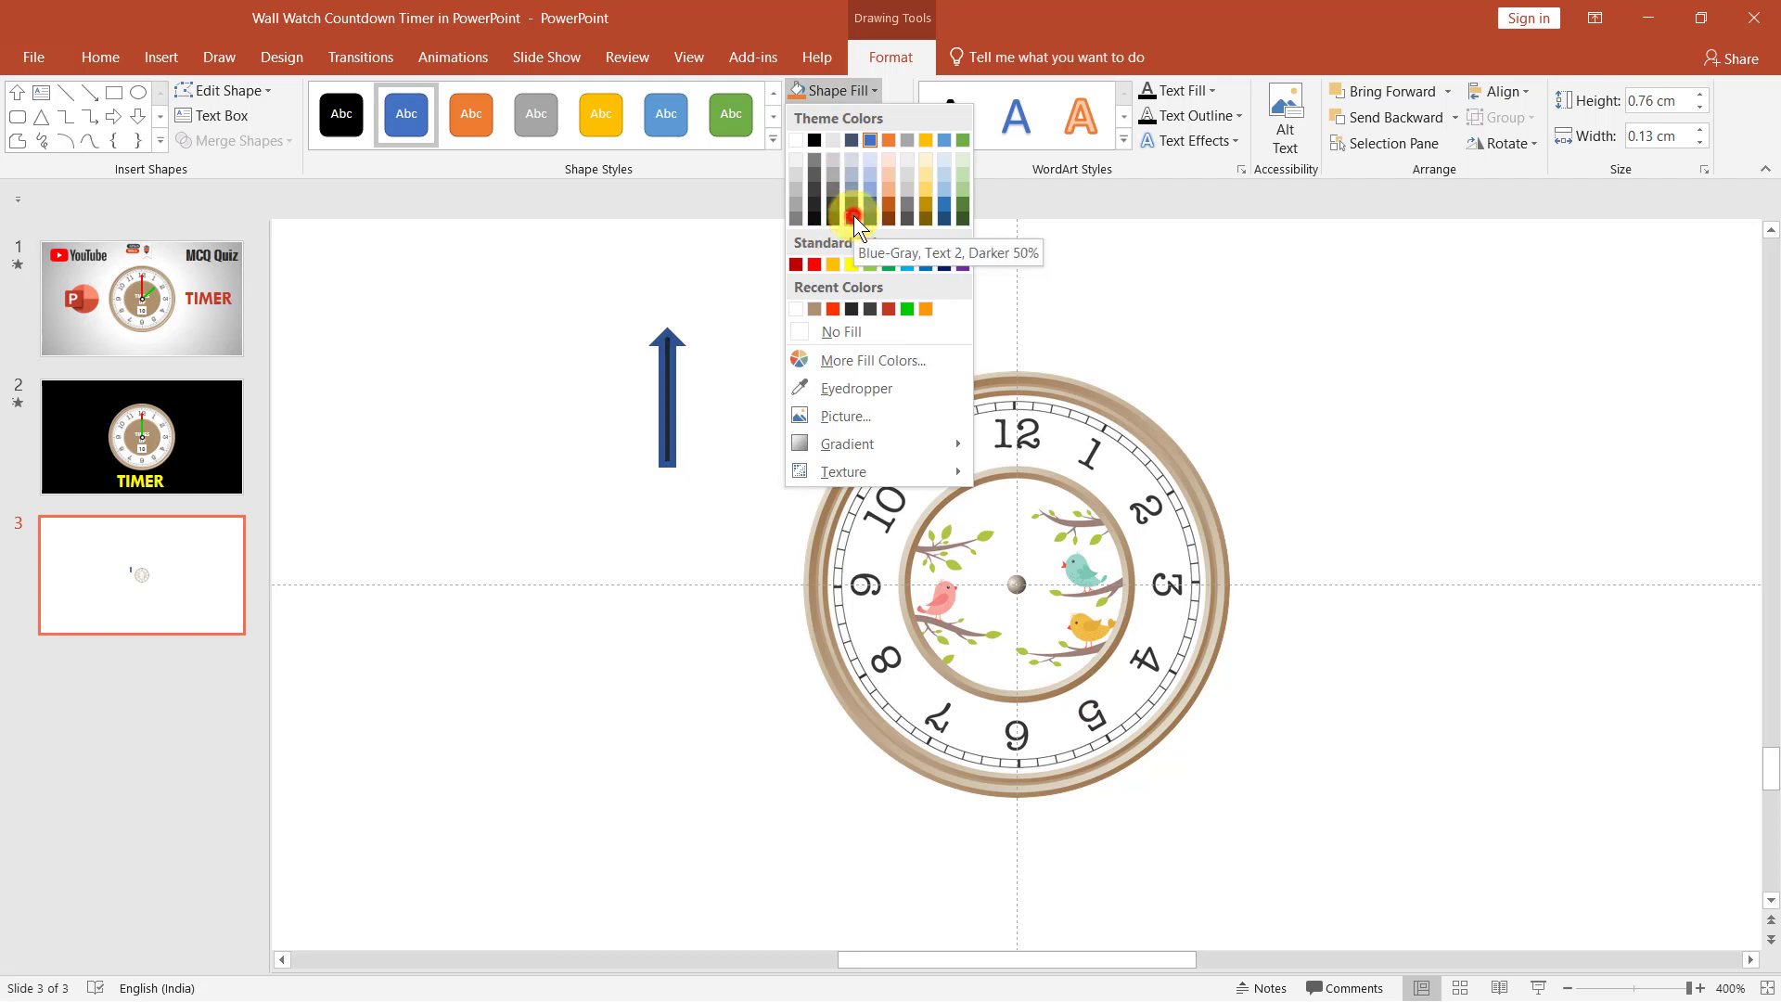
pyautogui.click(853, 215)
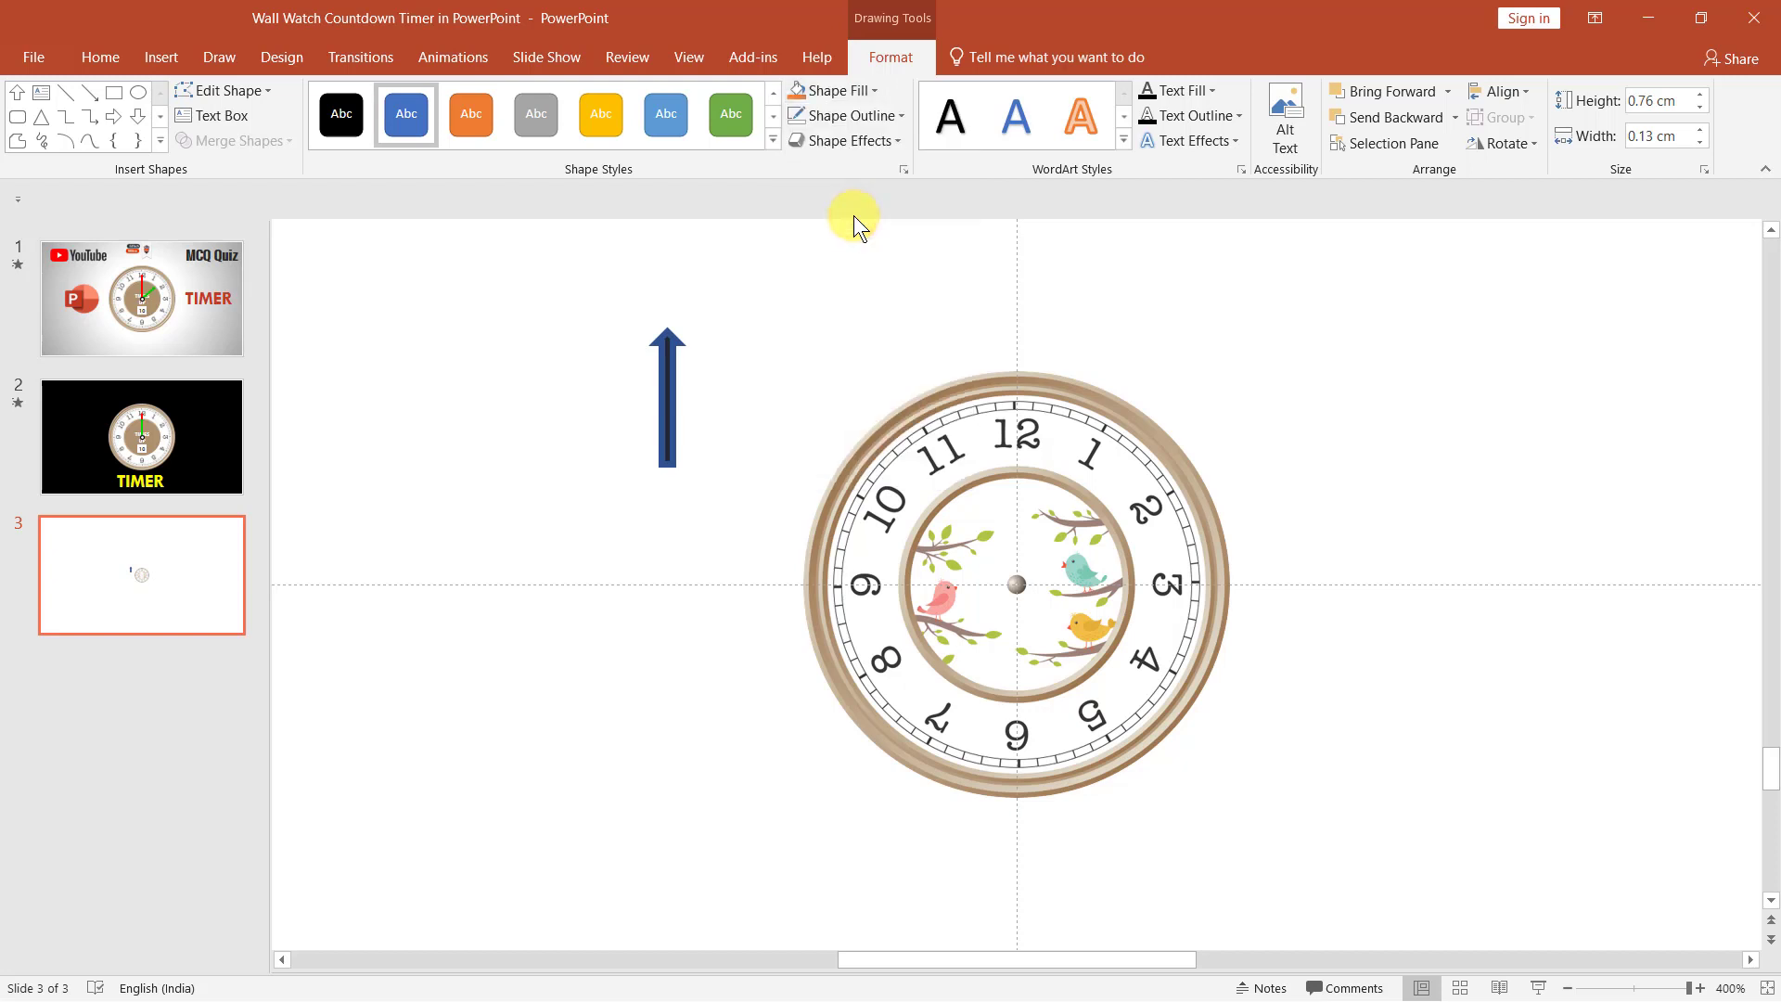
pyautogui.click(856, 120)
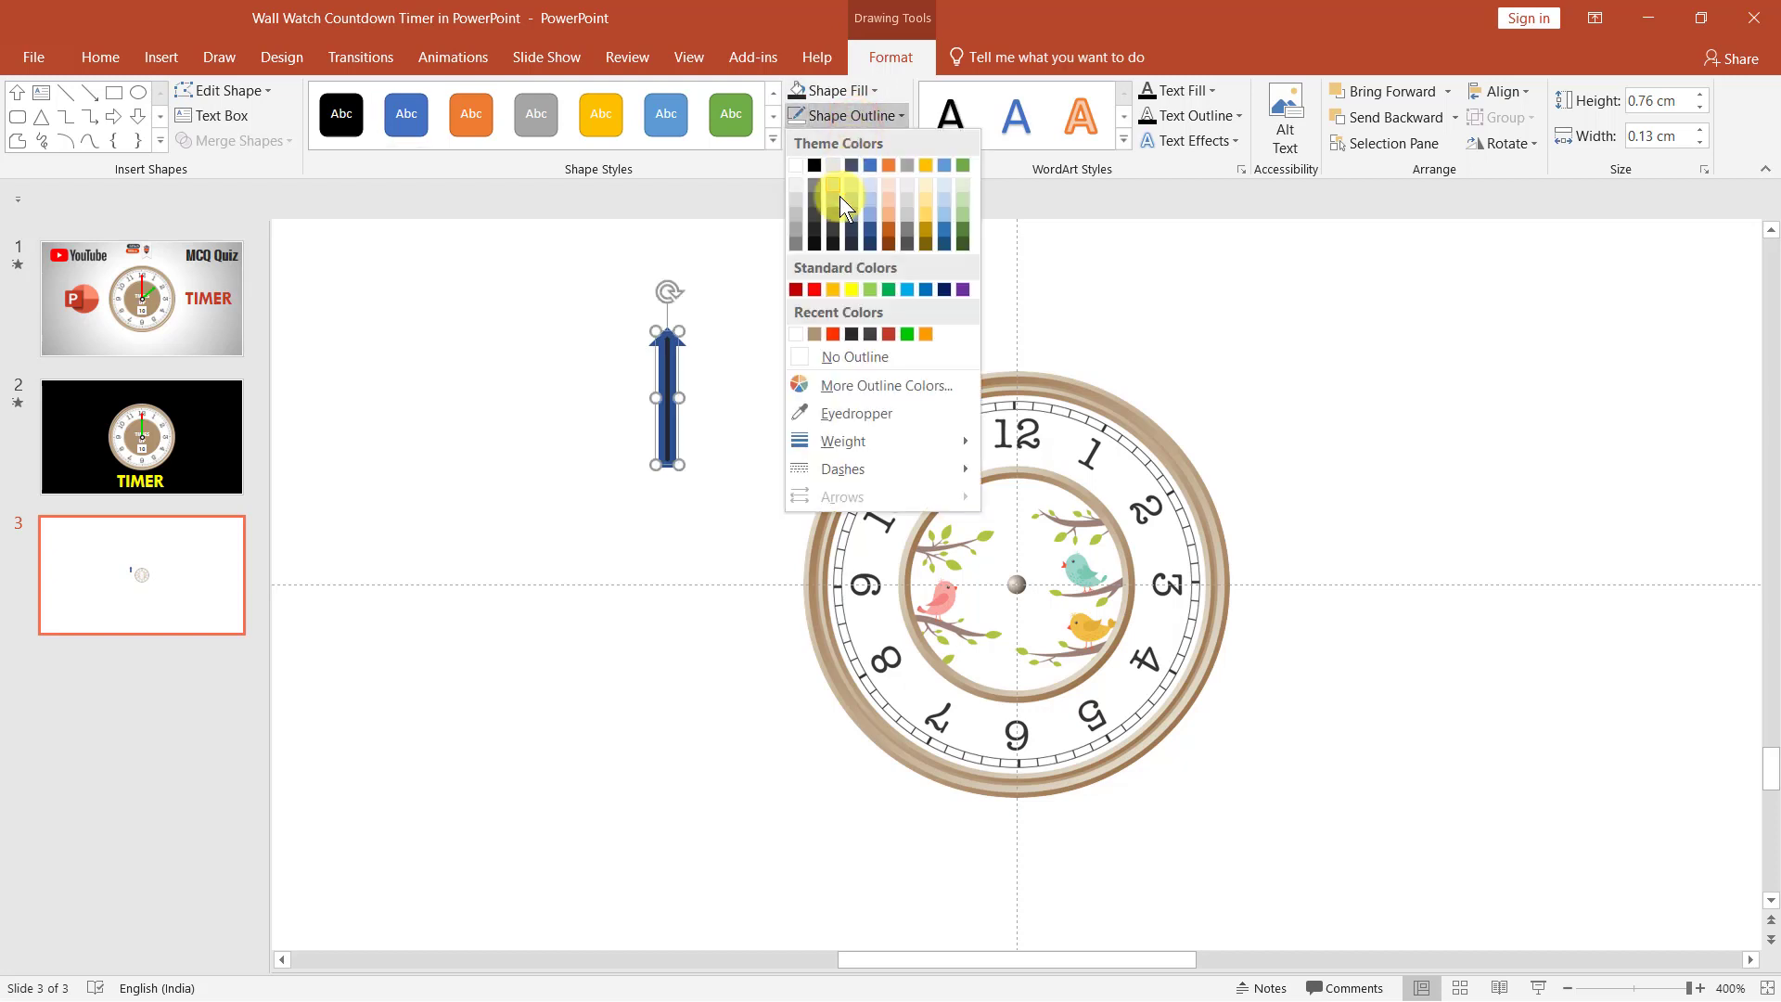
pyautogui.click(849, 362)
pyautogui.click(822, 317)
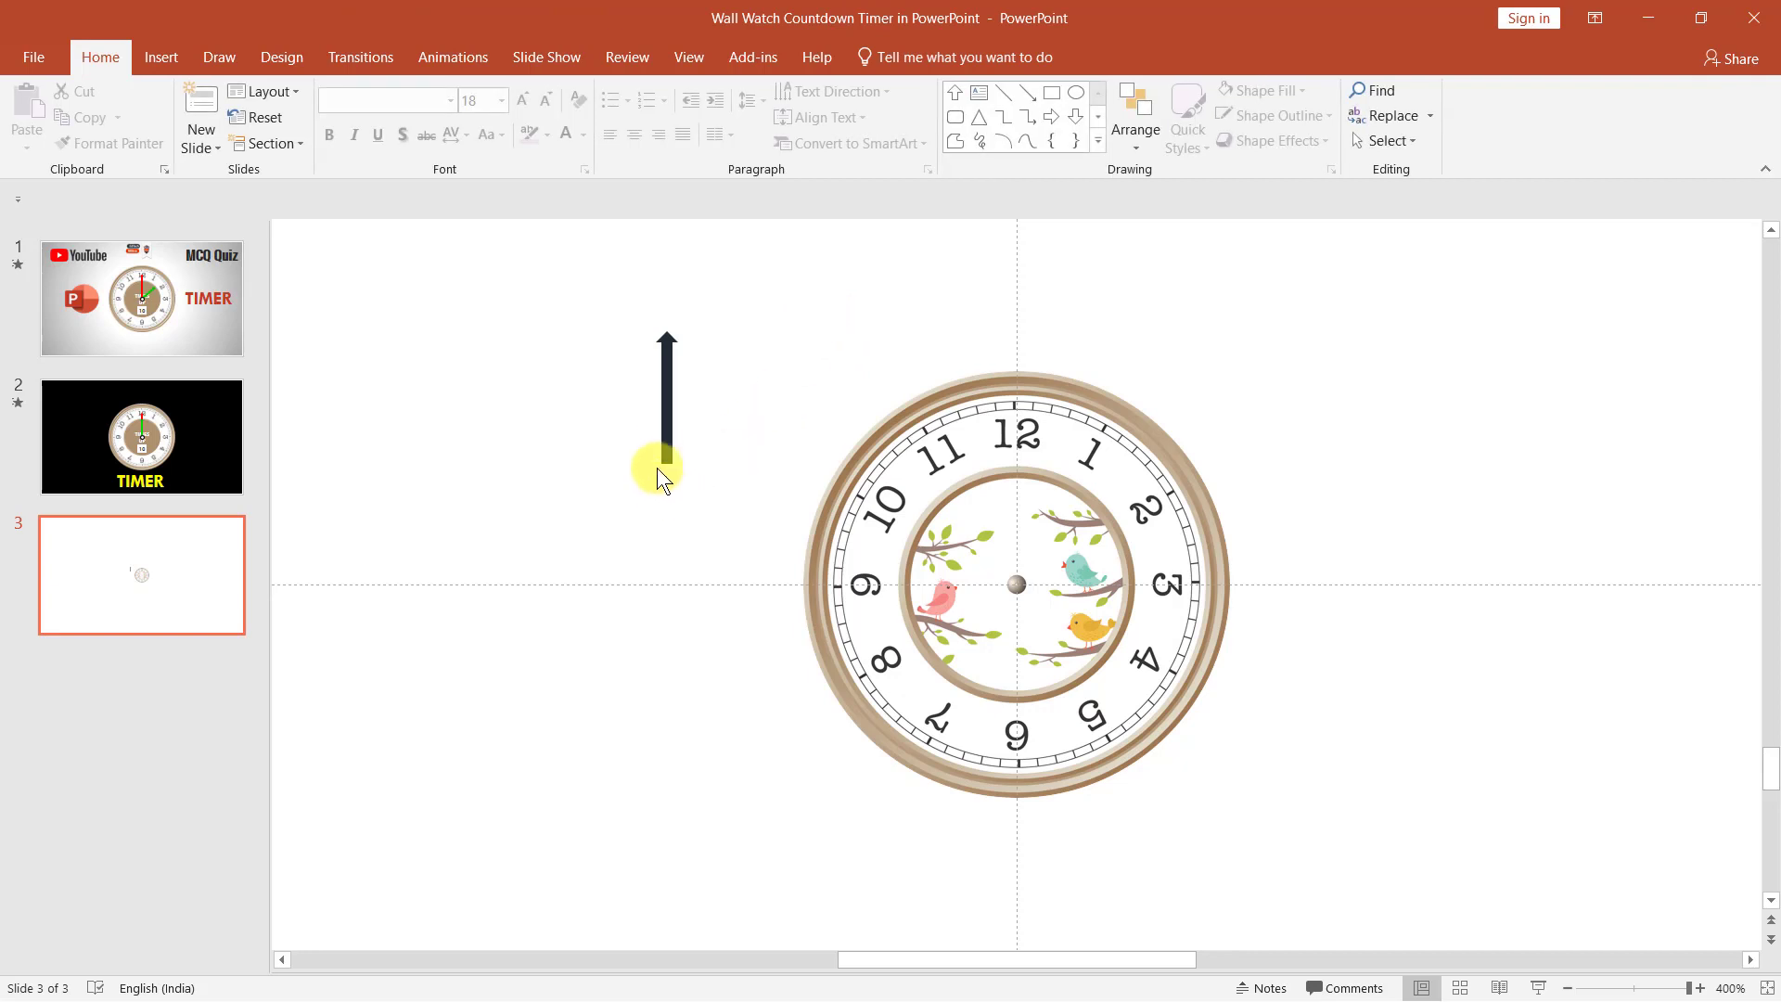
# - Move the arrow onto the dial so it runs from the centre up to 12
pyautogui.click(672, 369)
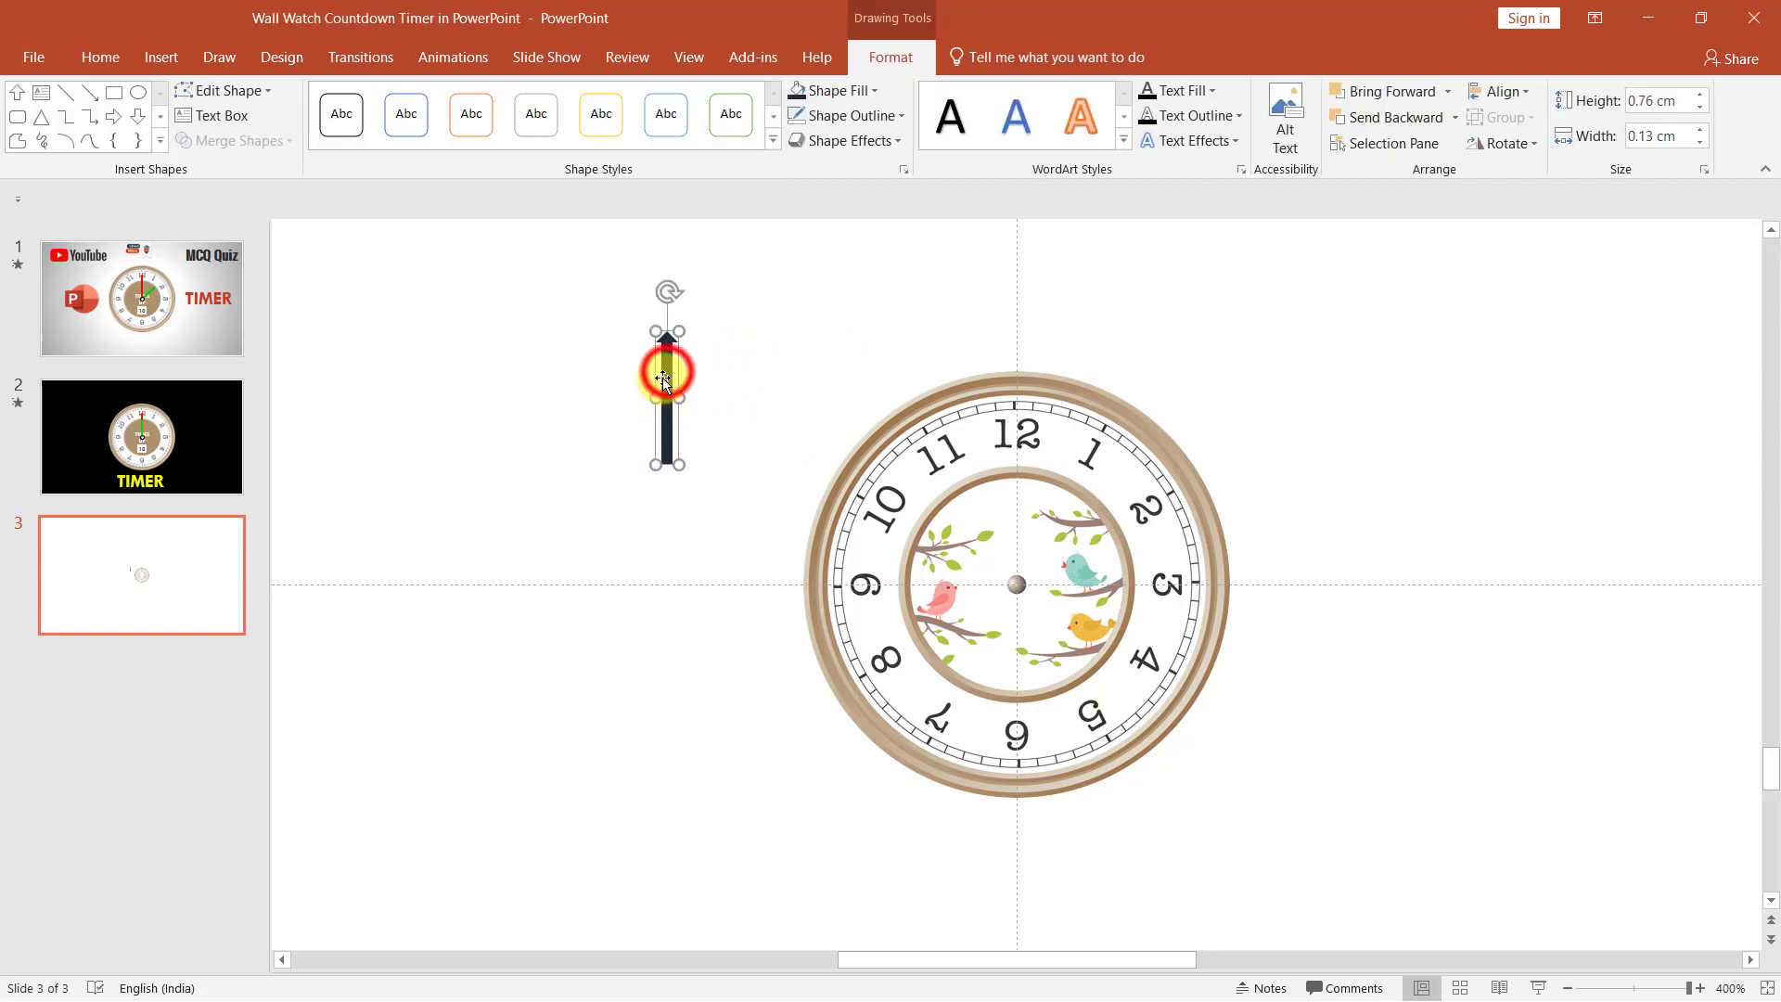
pyautogui.moveTo(671, 369); pyautogui.dragTo(1013, 477)
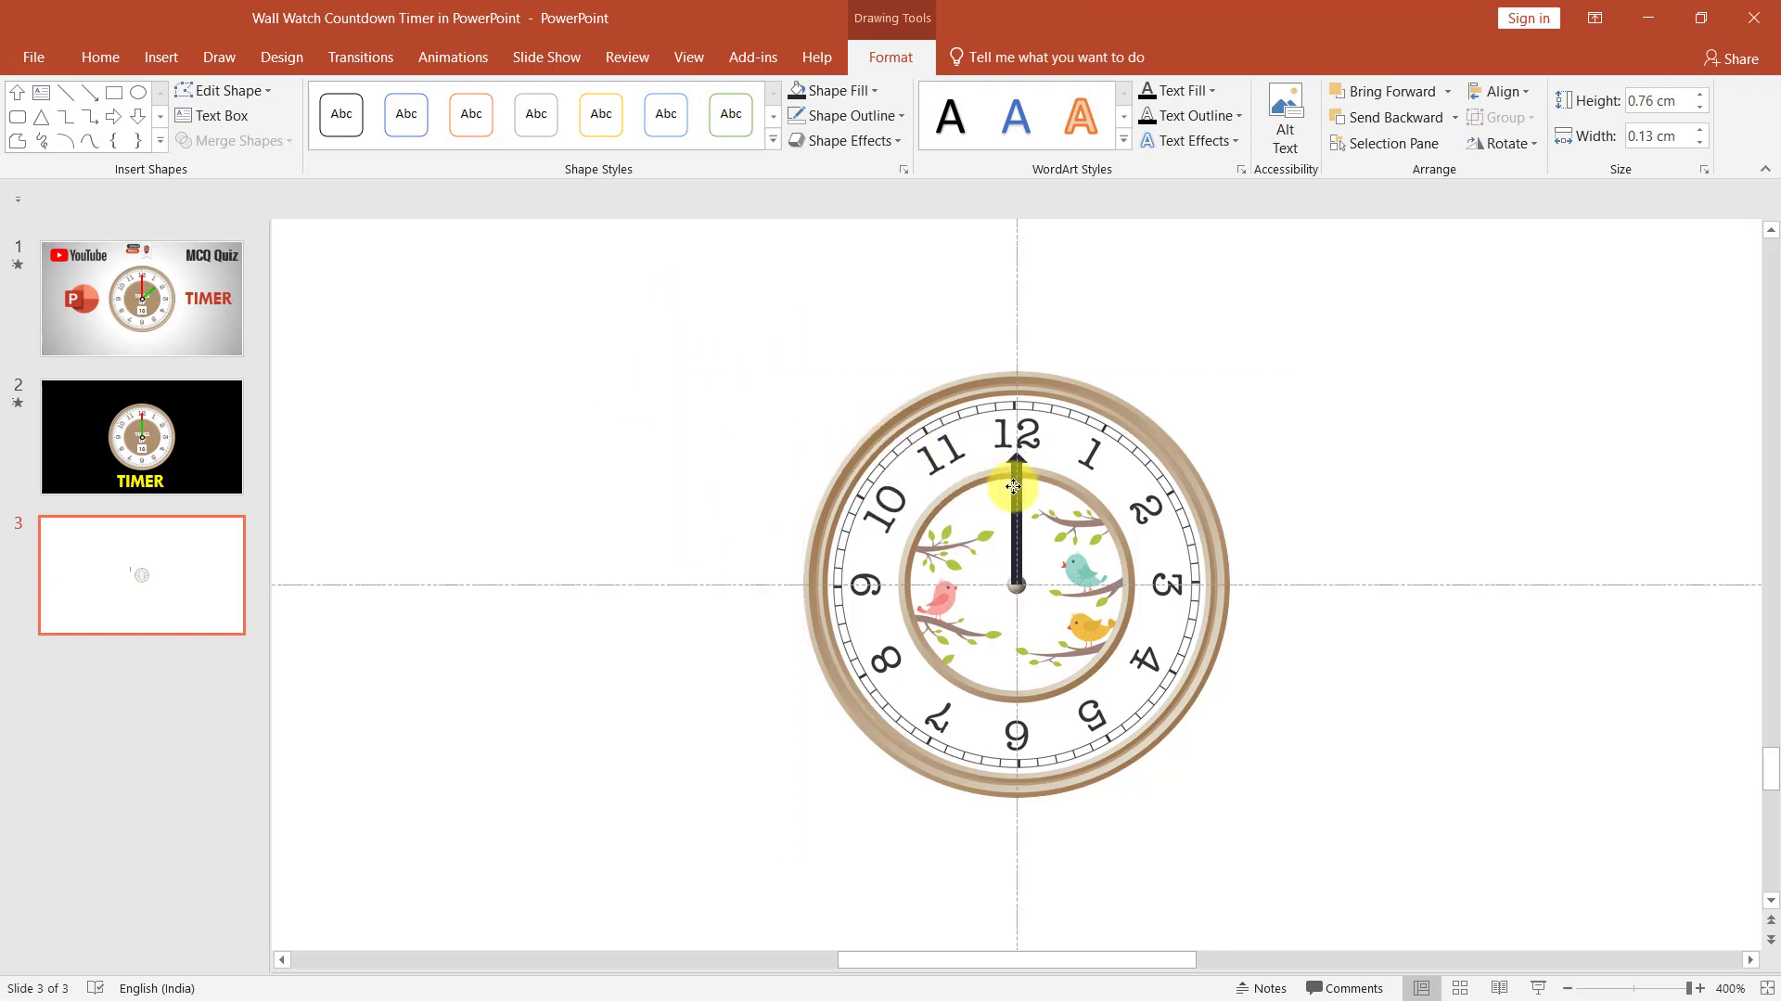
pyautogui.moveTo(1013, 489); pyautogui.dragTo(1016, 489)
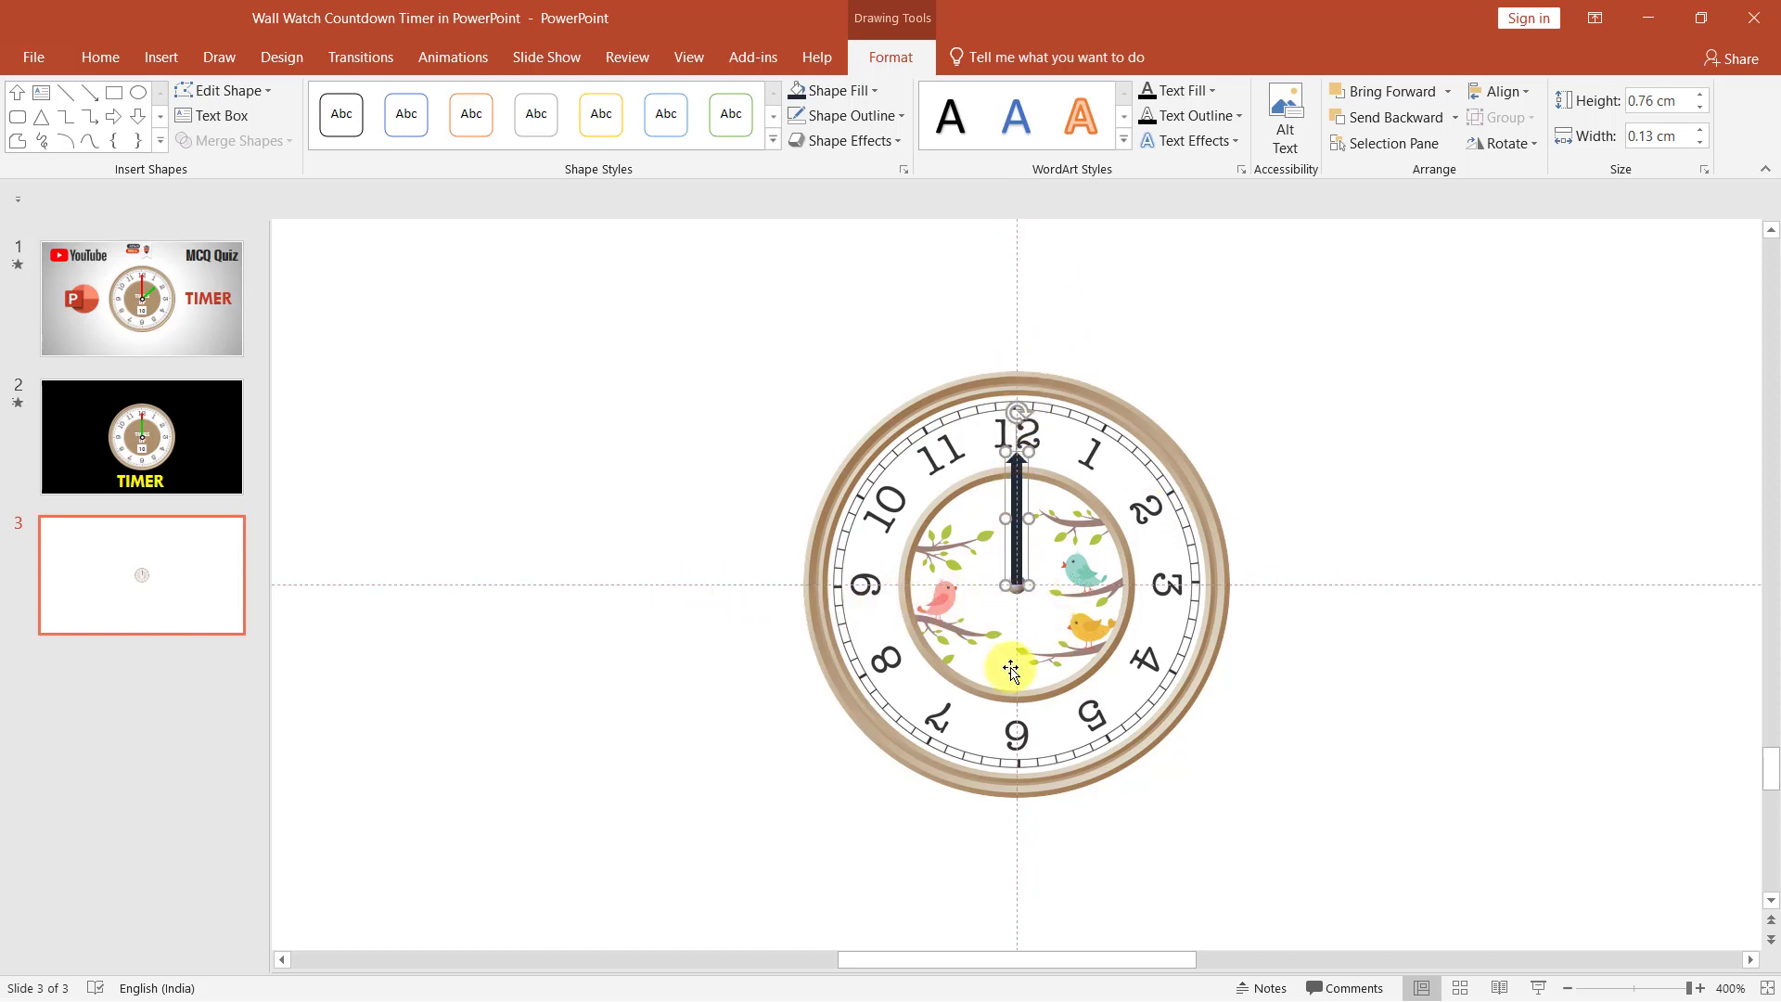
pyautogui.click(687, 52)
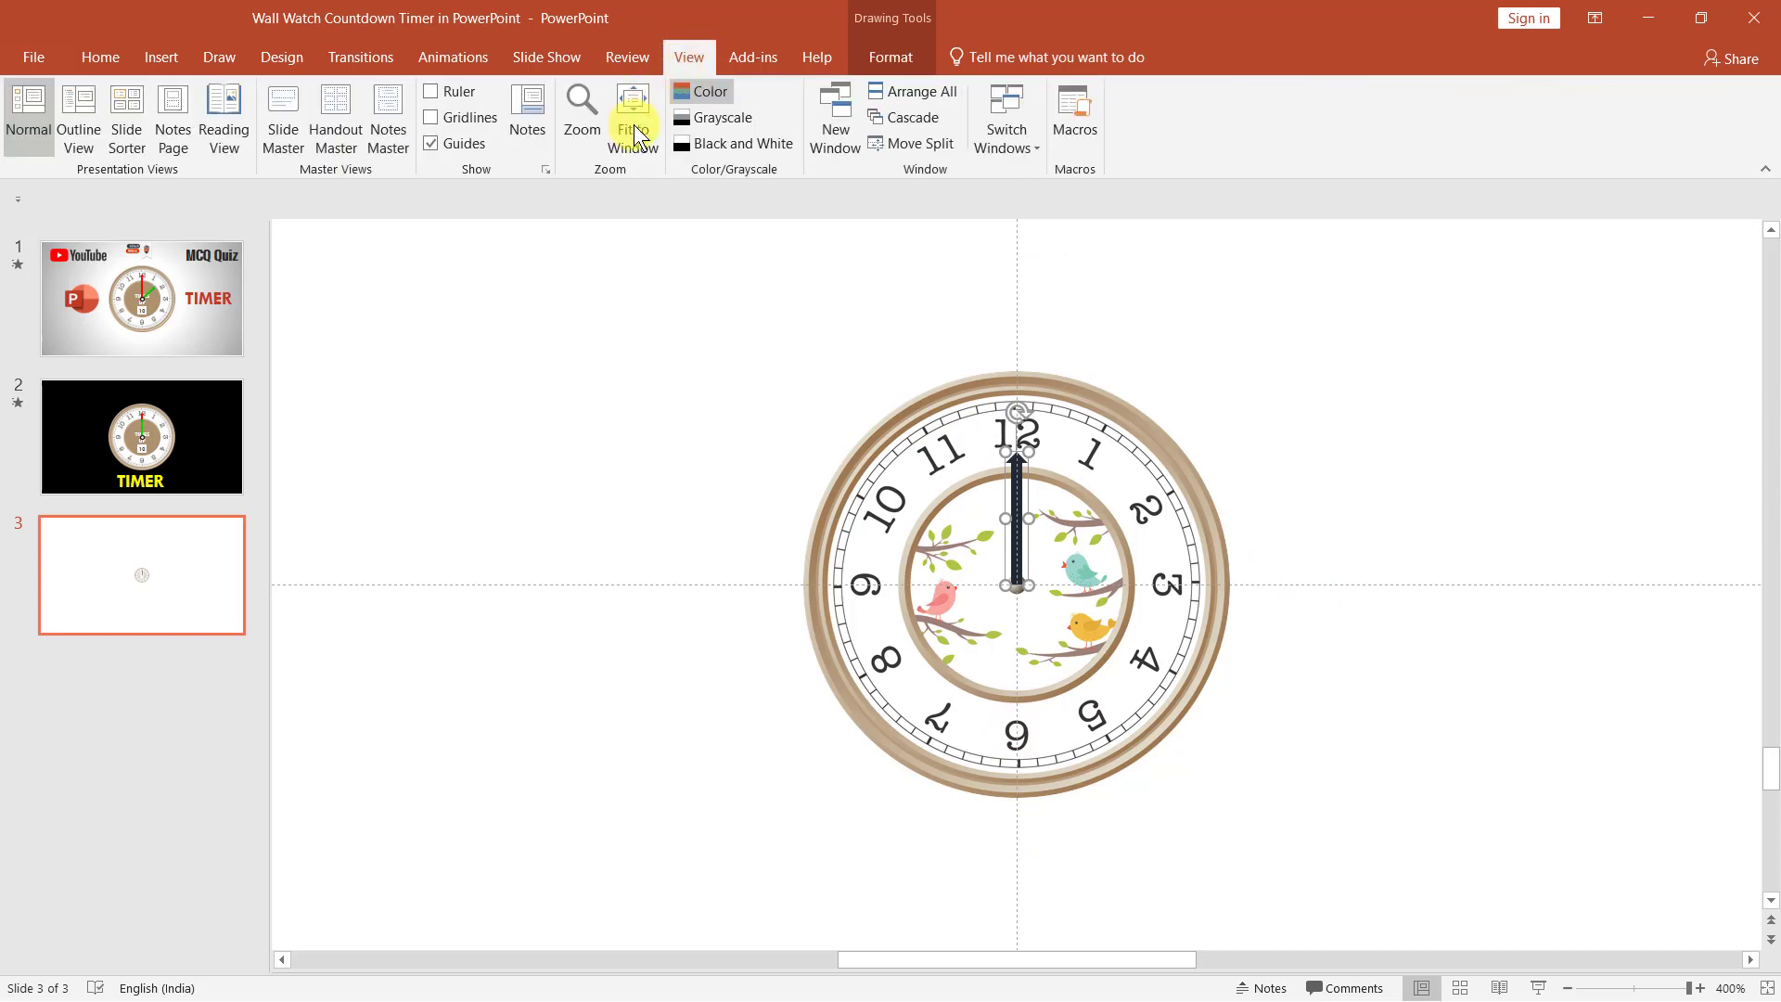
# - Toggle the slide guides off and back on, then select the arrow hand
pyautogui.click(432, 144)
pyautogui.click(432, 143)
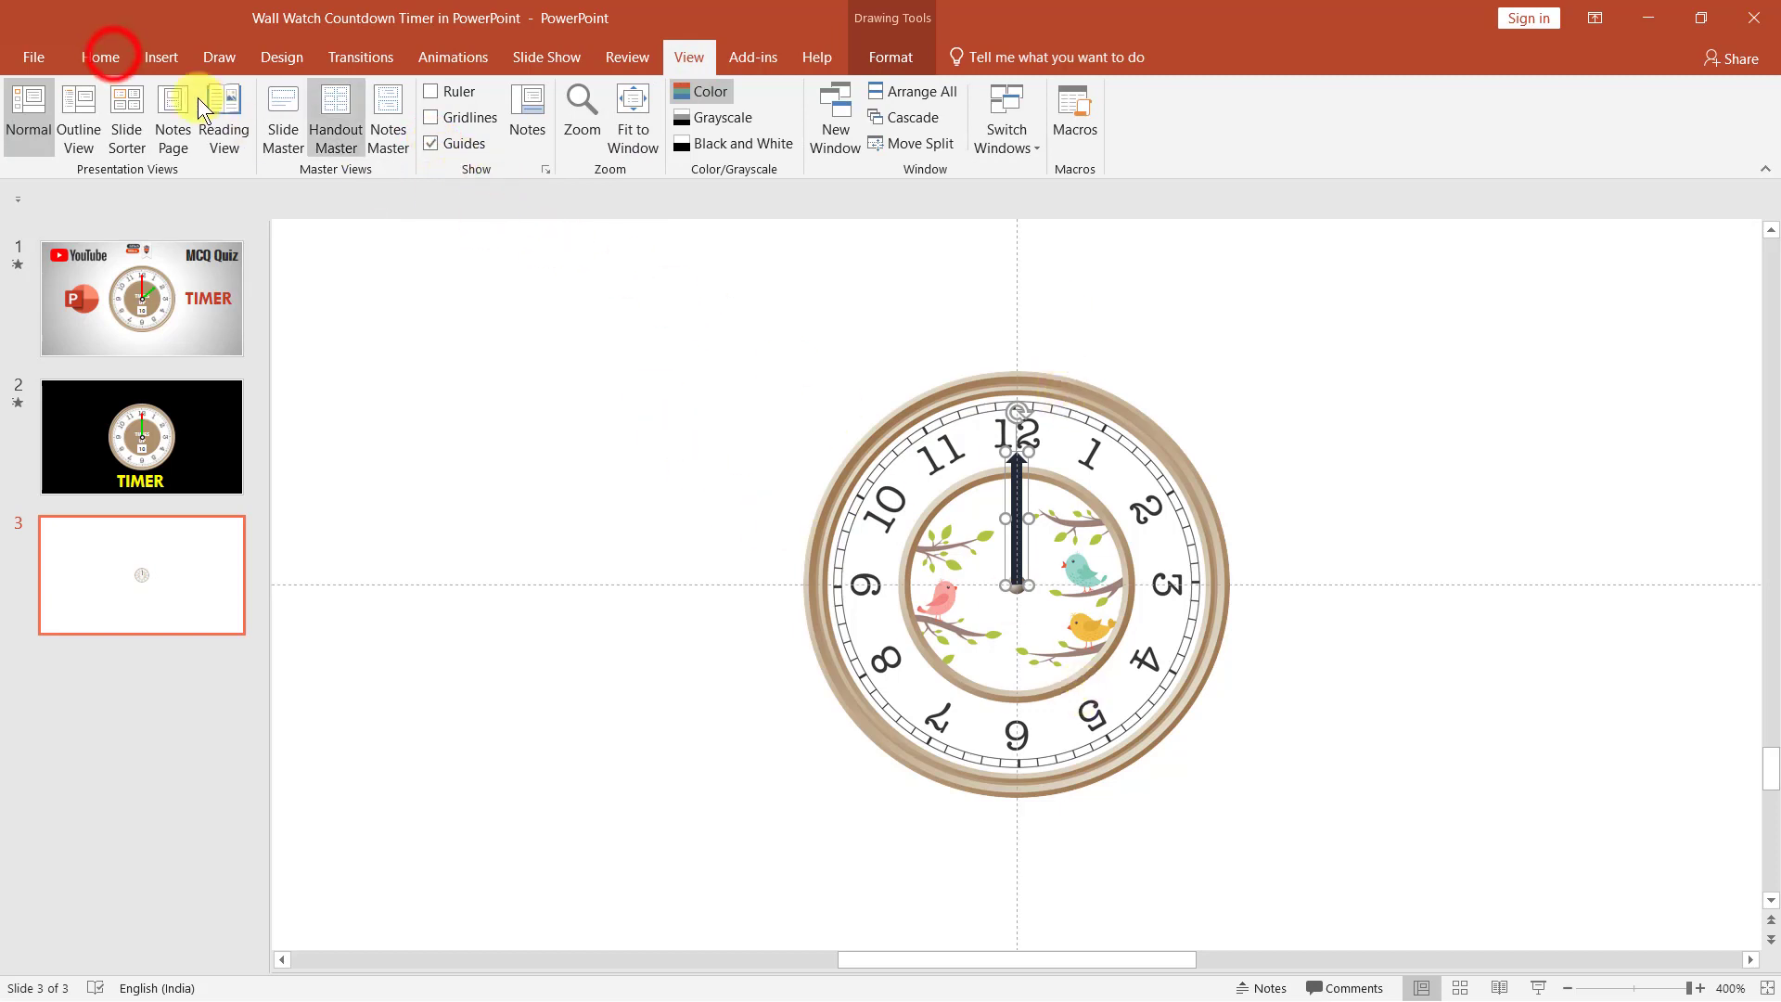
pyautogui.click(120, 53)
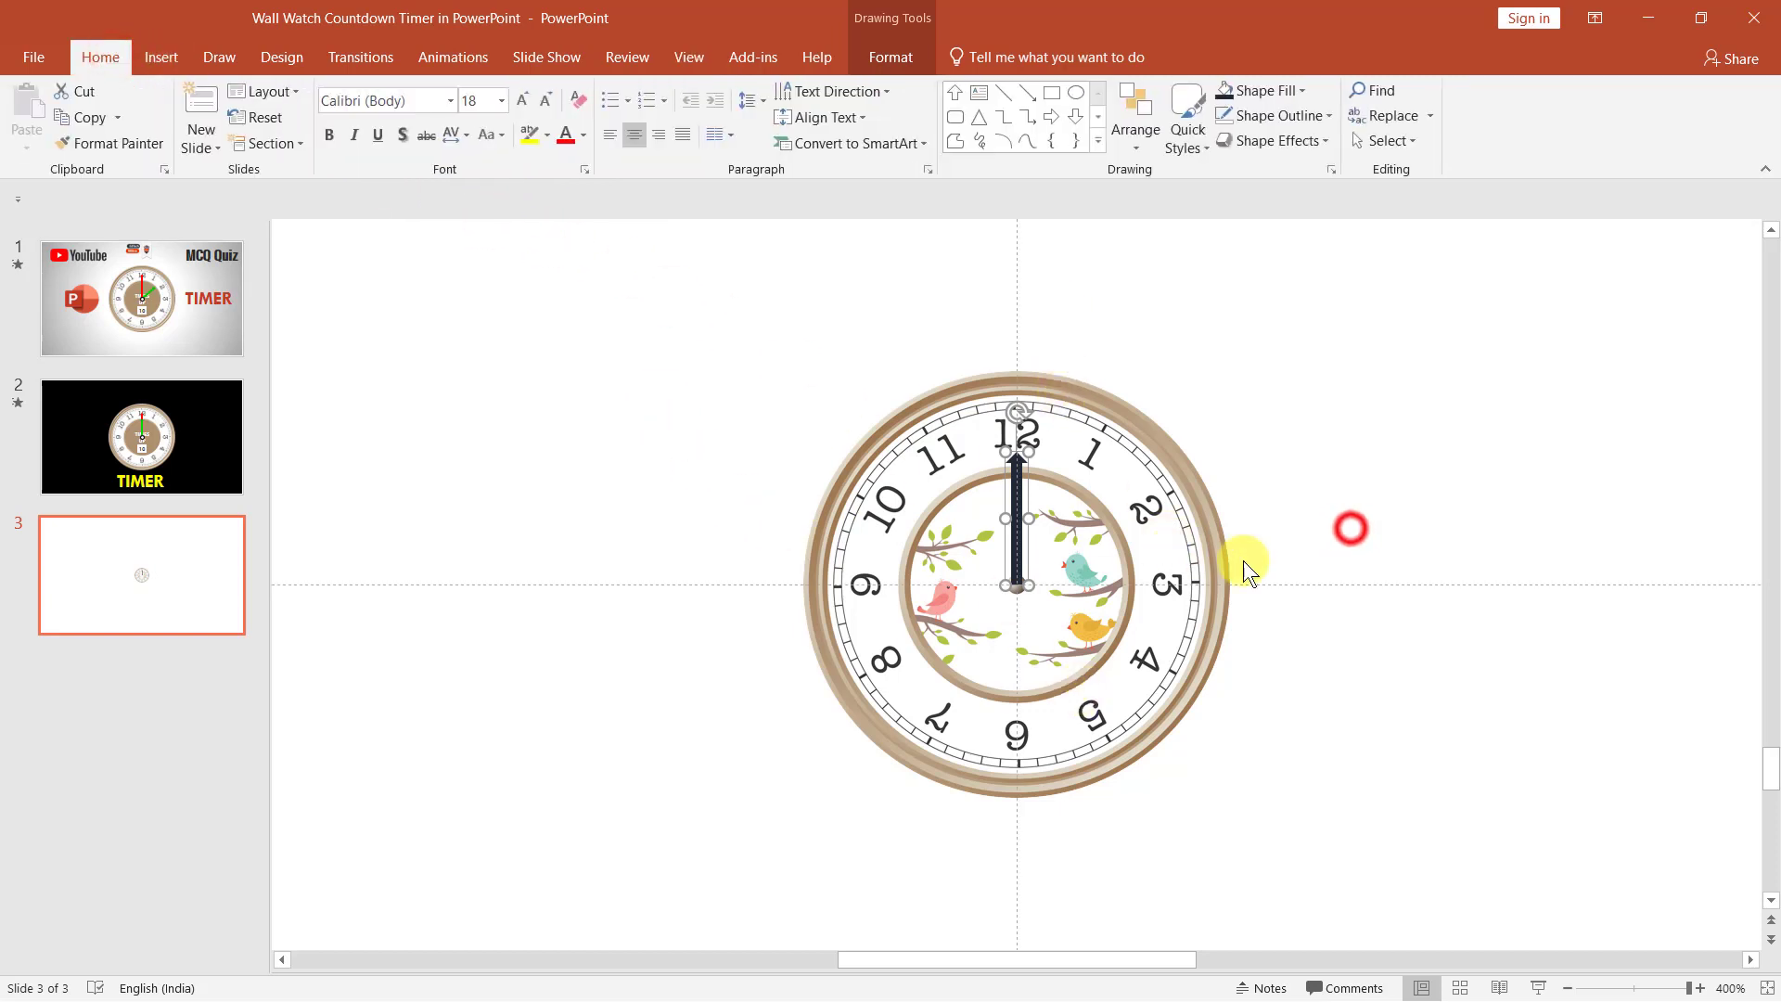
pyautogui.click(1350, 527)
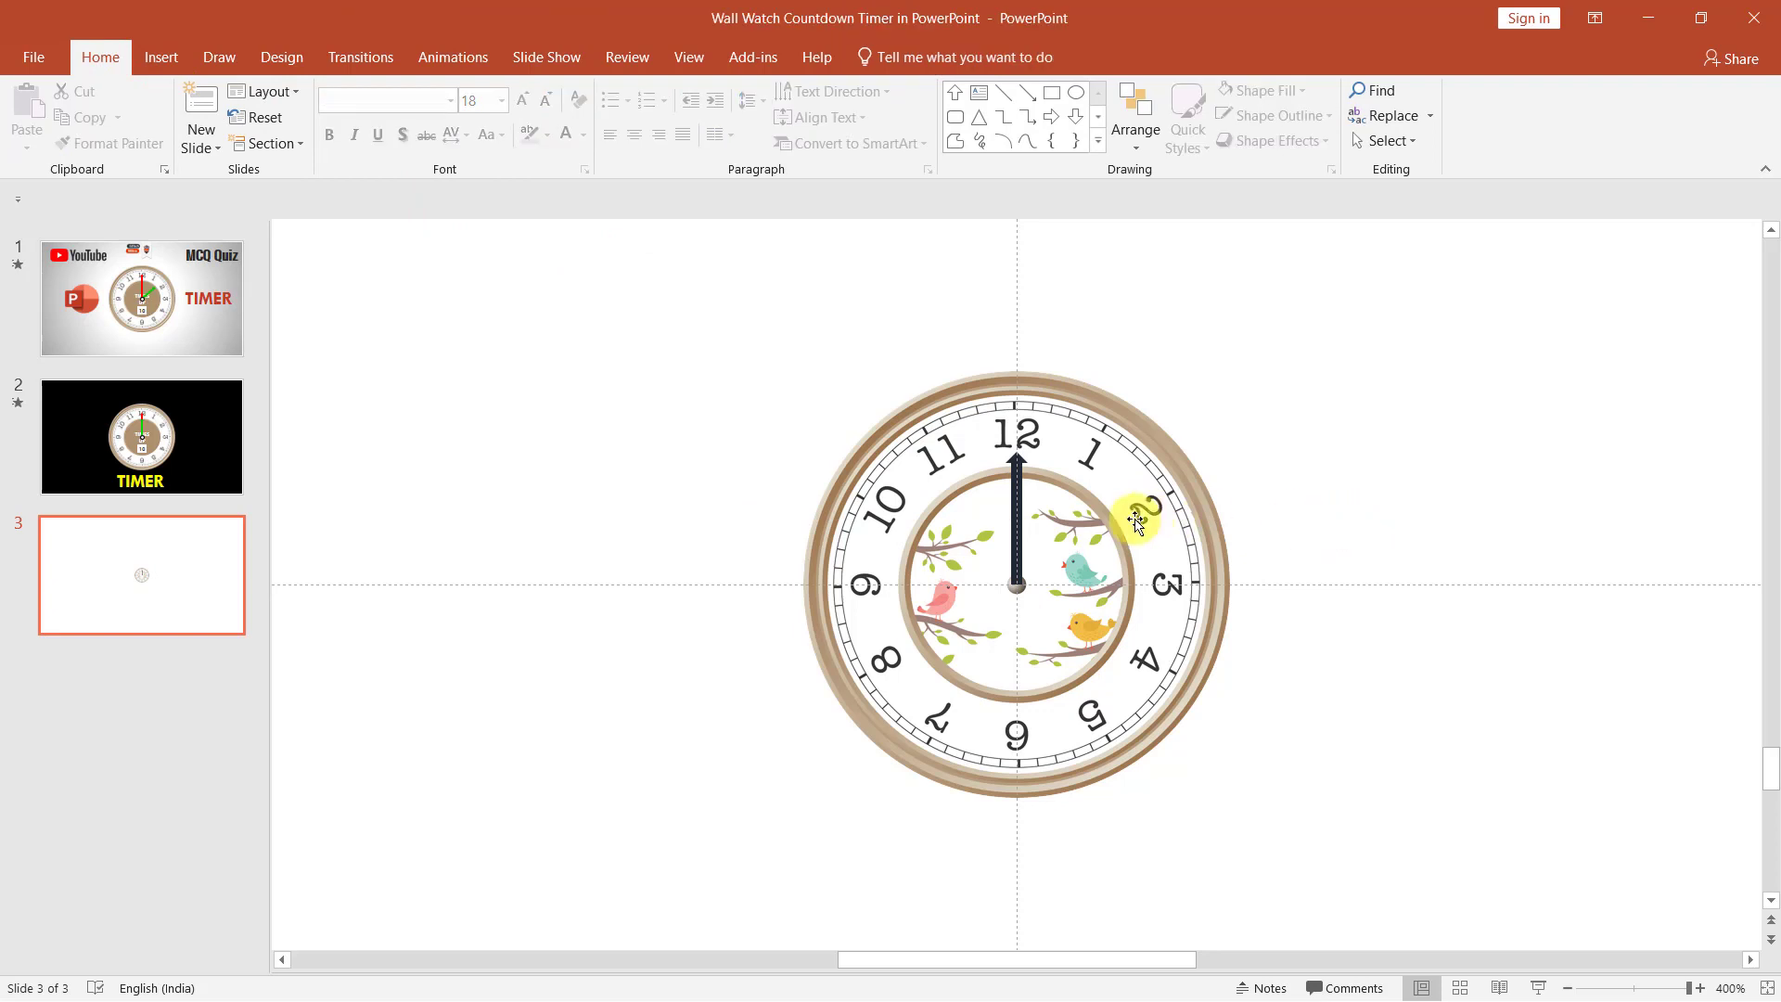
pyautogui.click(1017, 514)
pyautogui.click(1017, 515)
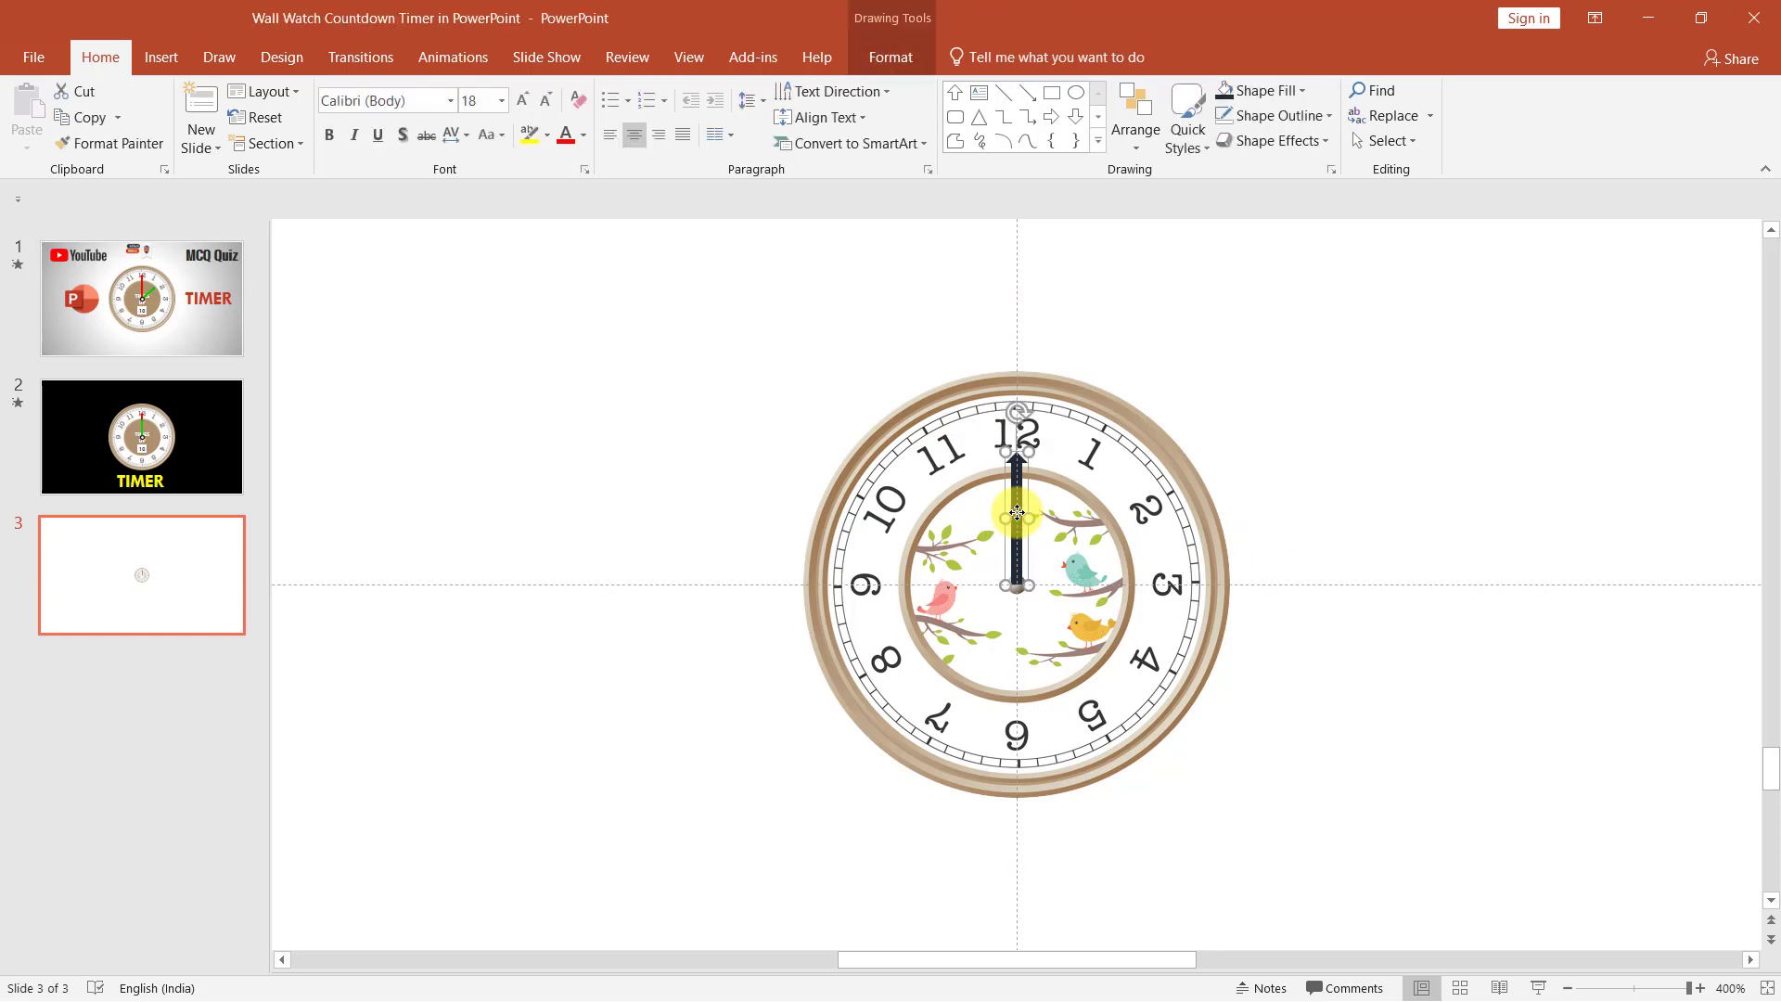
# - Duplicate the hand, flip the copy vertically to point down to 6, and select both hands
pyautogui.hotkey('ctrl', 'd')
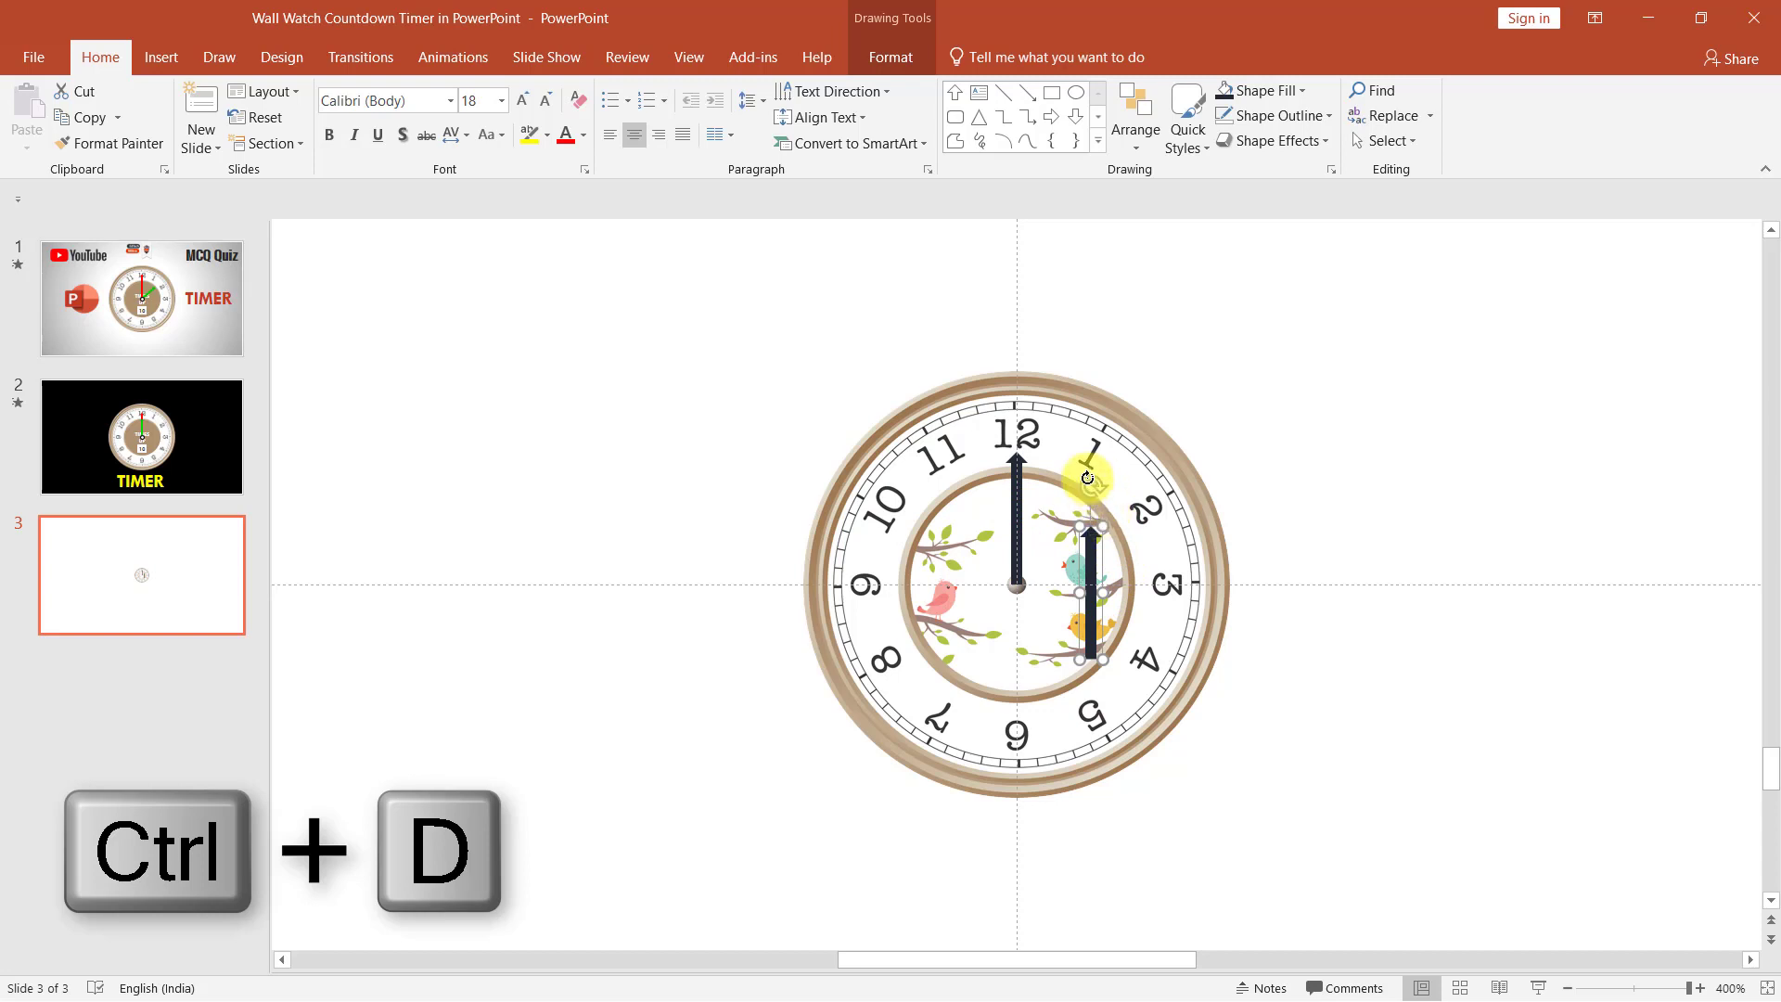
pyautogui.moveTo(1087, 477)
pyautogui.mouseDown()
pyautogui.moveTo(1187, 606)
pyautogui.moveTo(1083, 661)
pyautogui.mouseUp()
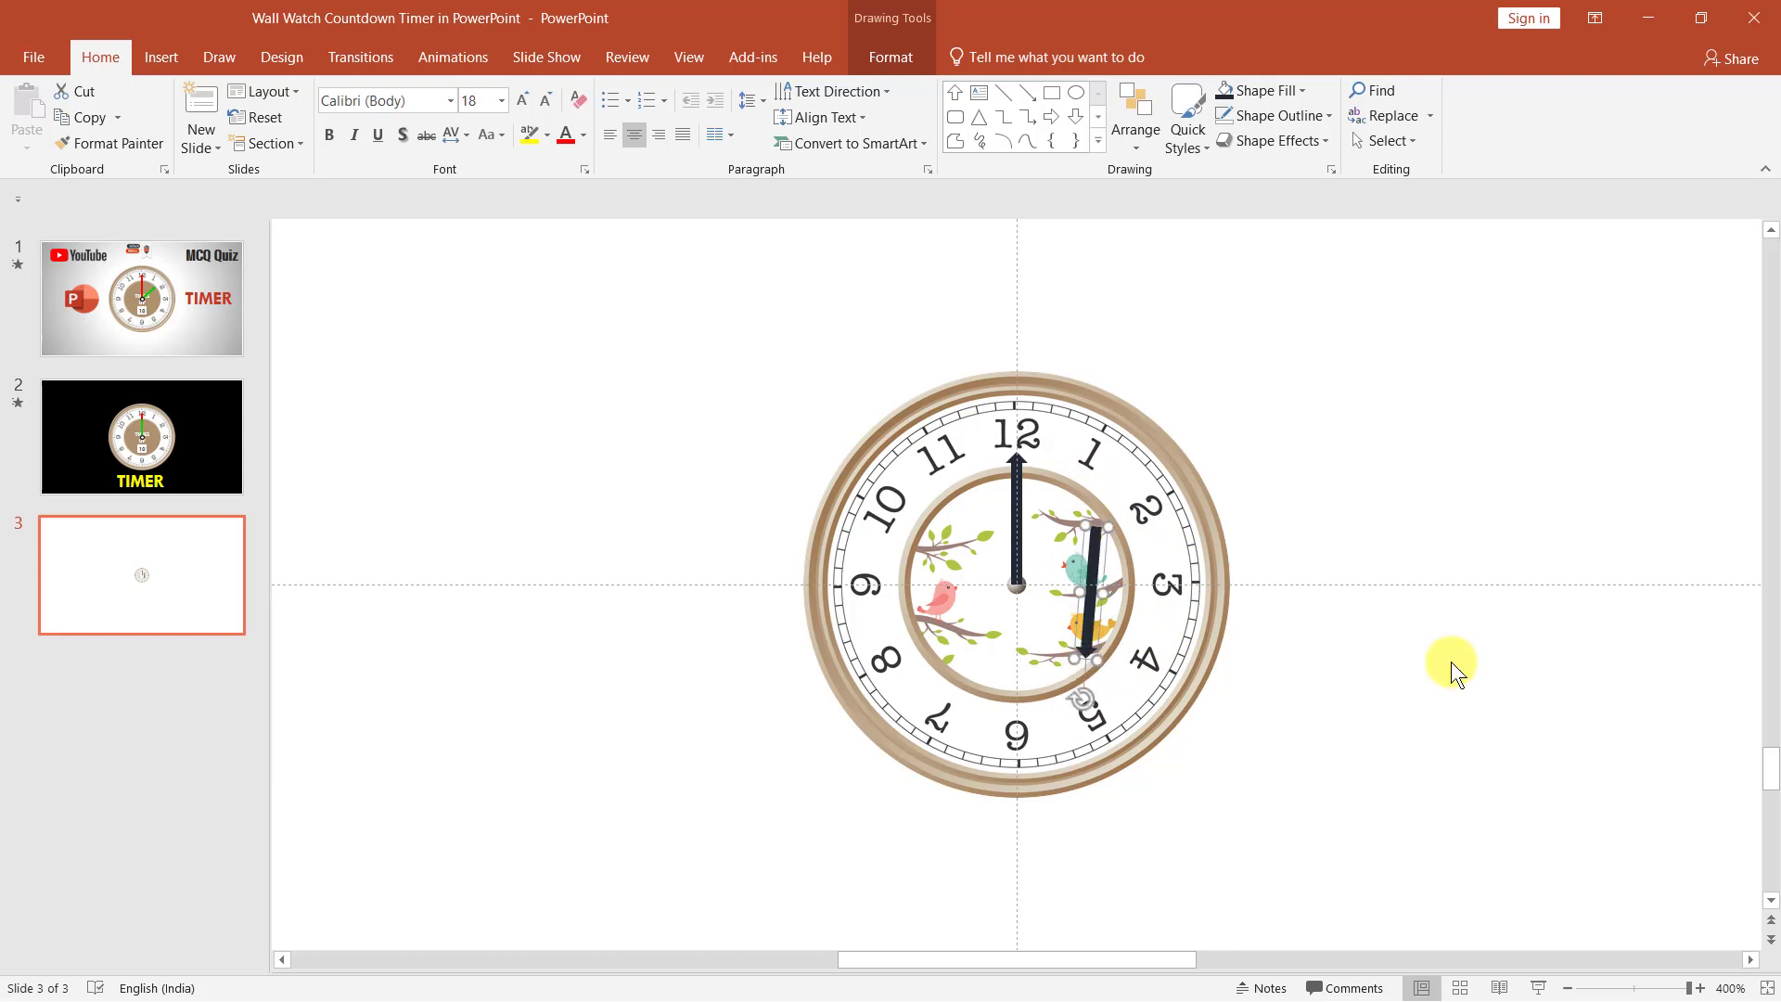
pyautogui.hotkey('ctrl', 'z')
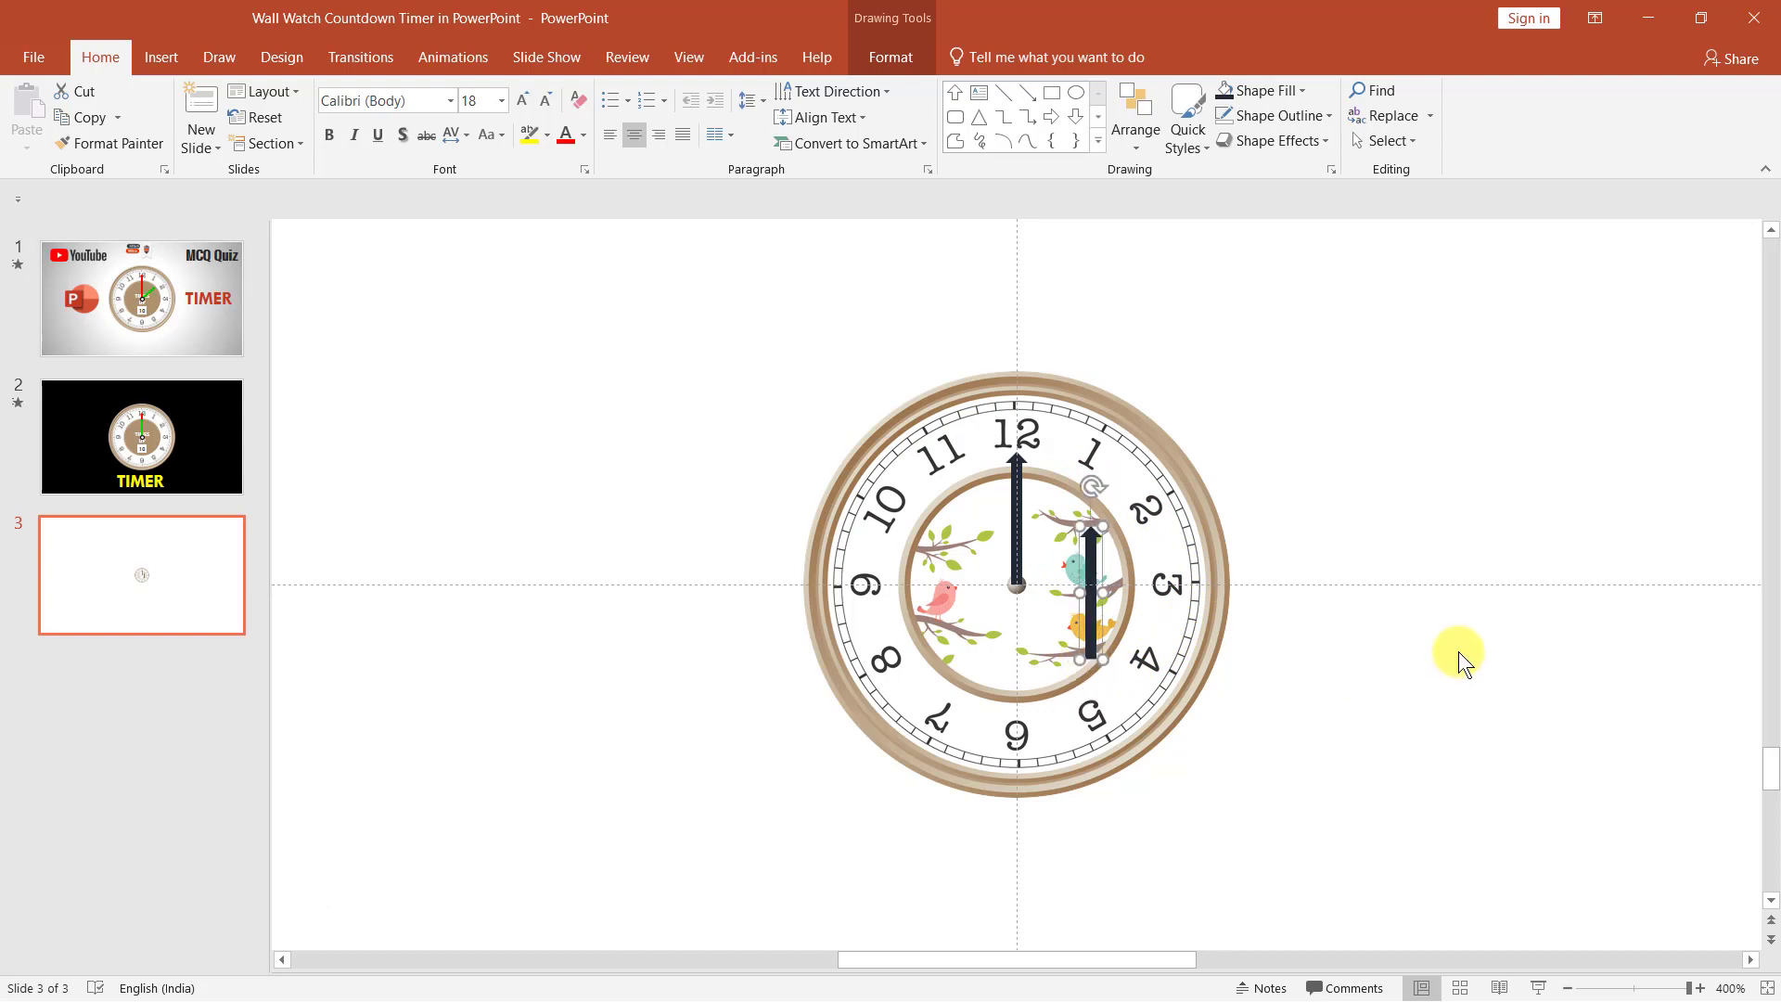
pyautogui.click(902, 54)
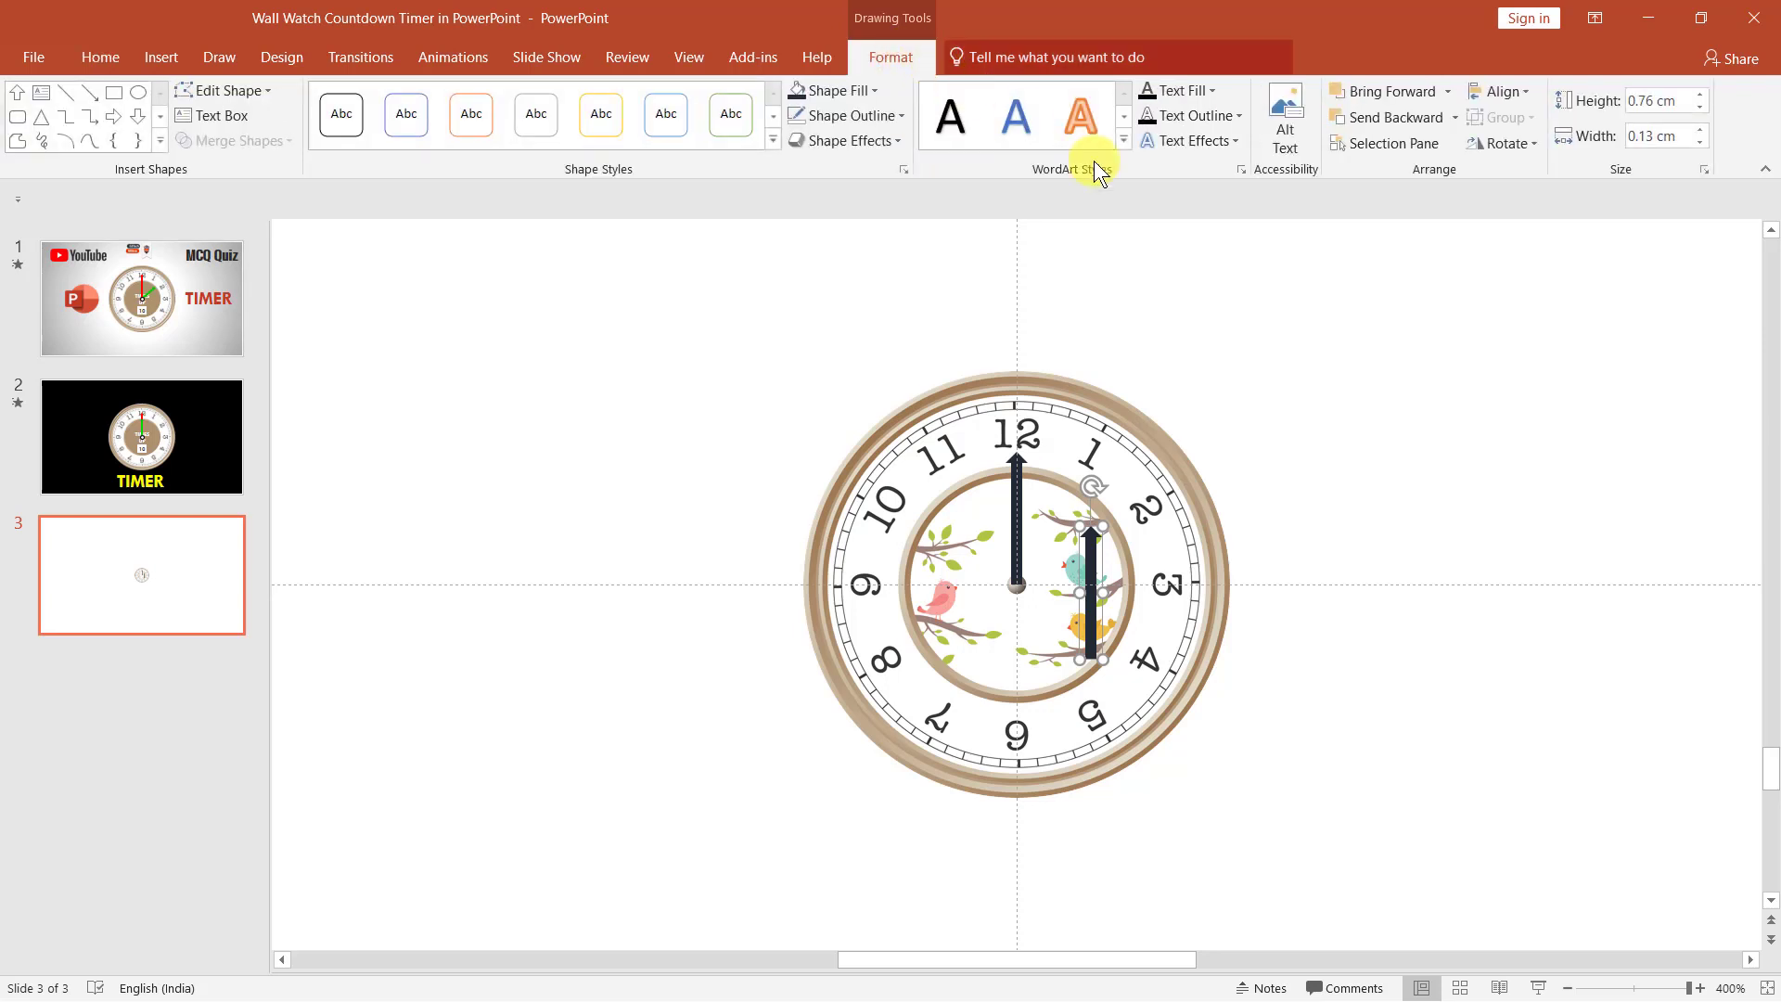
pyautogui.click(1517, 147)
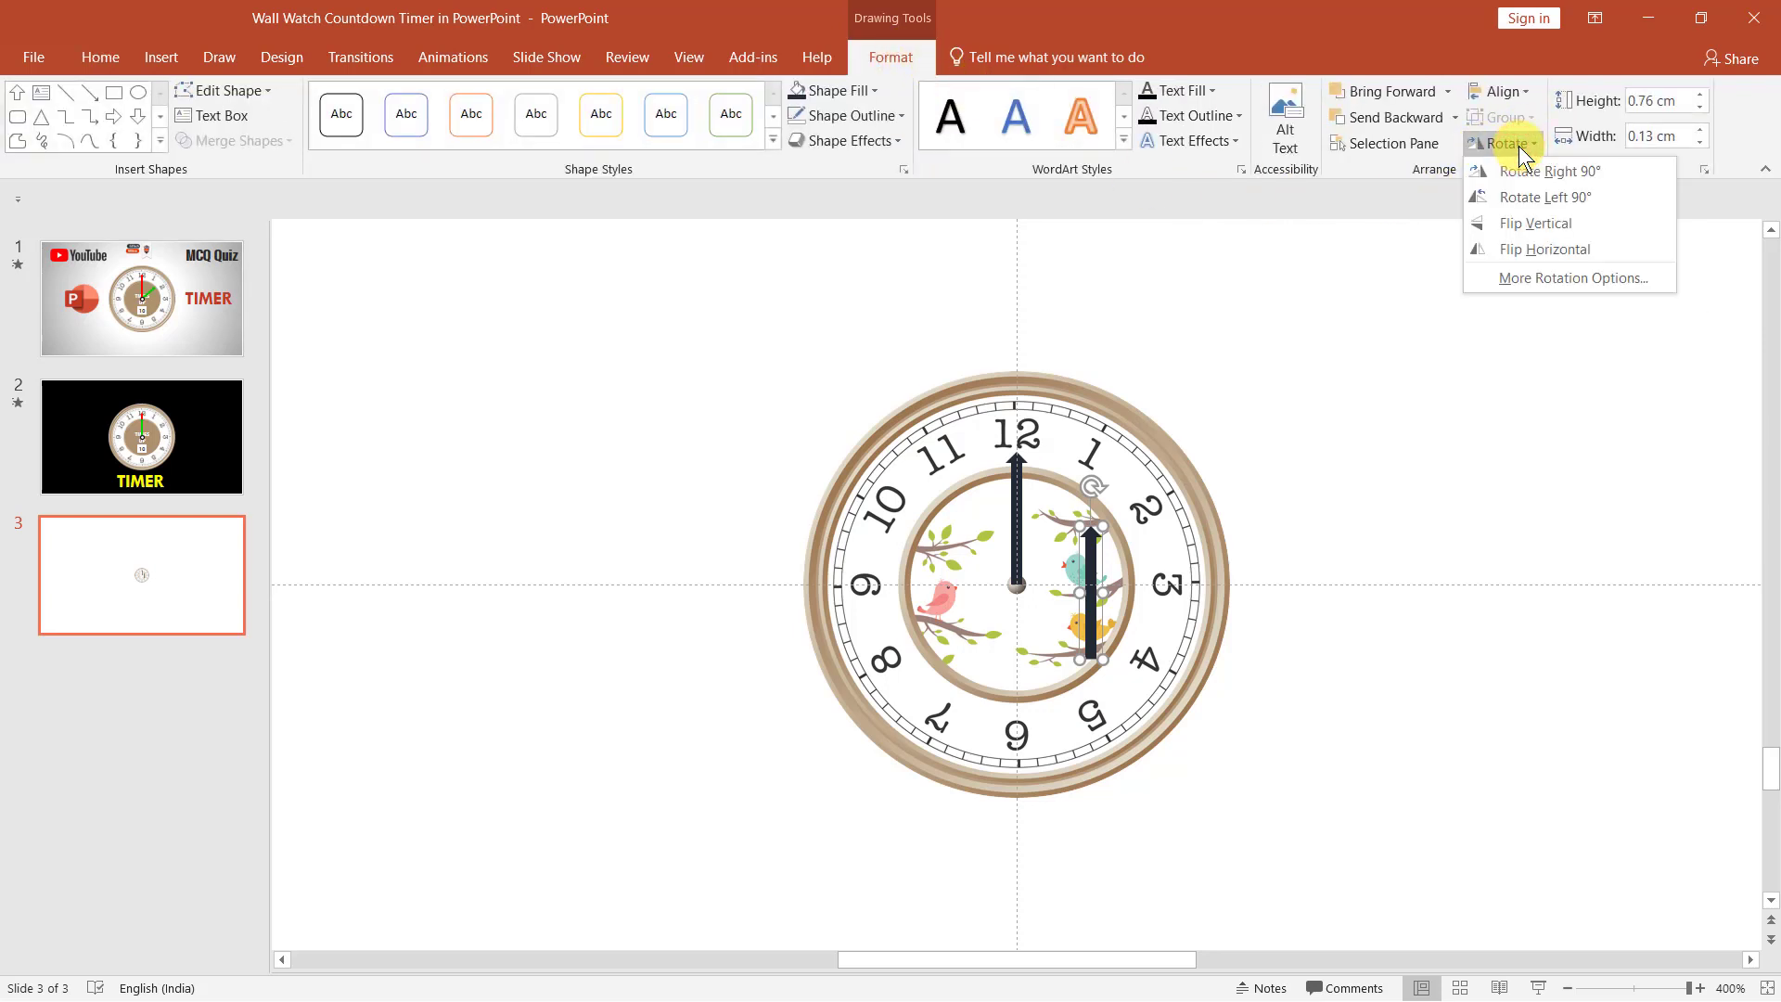
pyautogui.click(1506, 231)
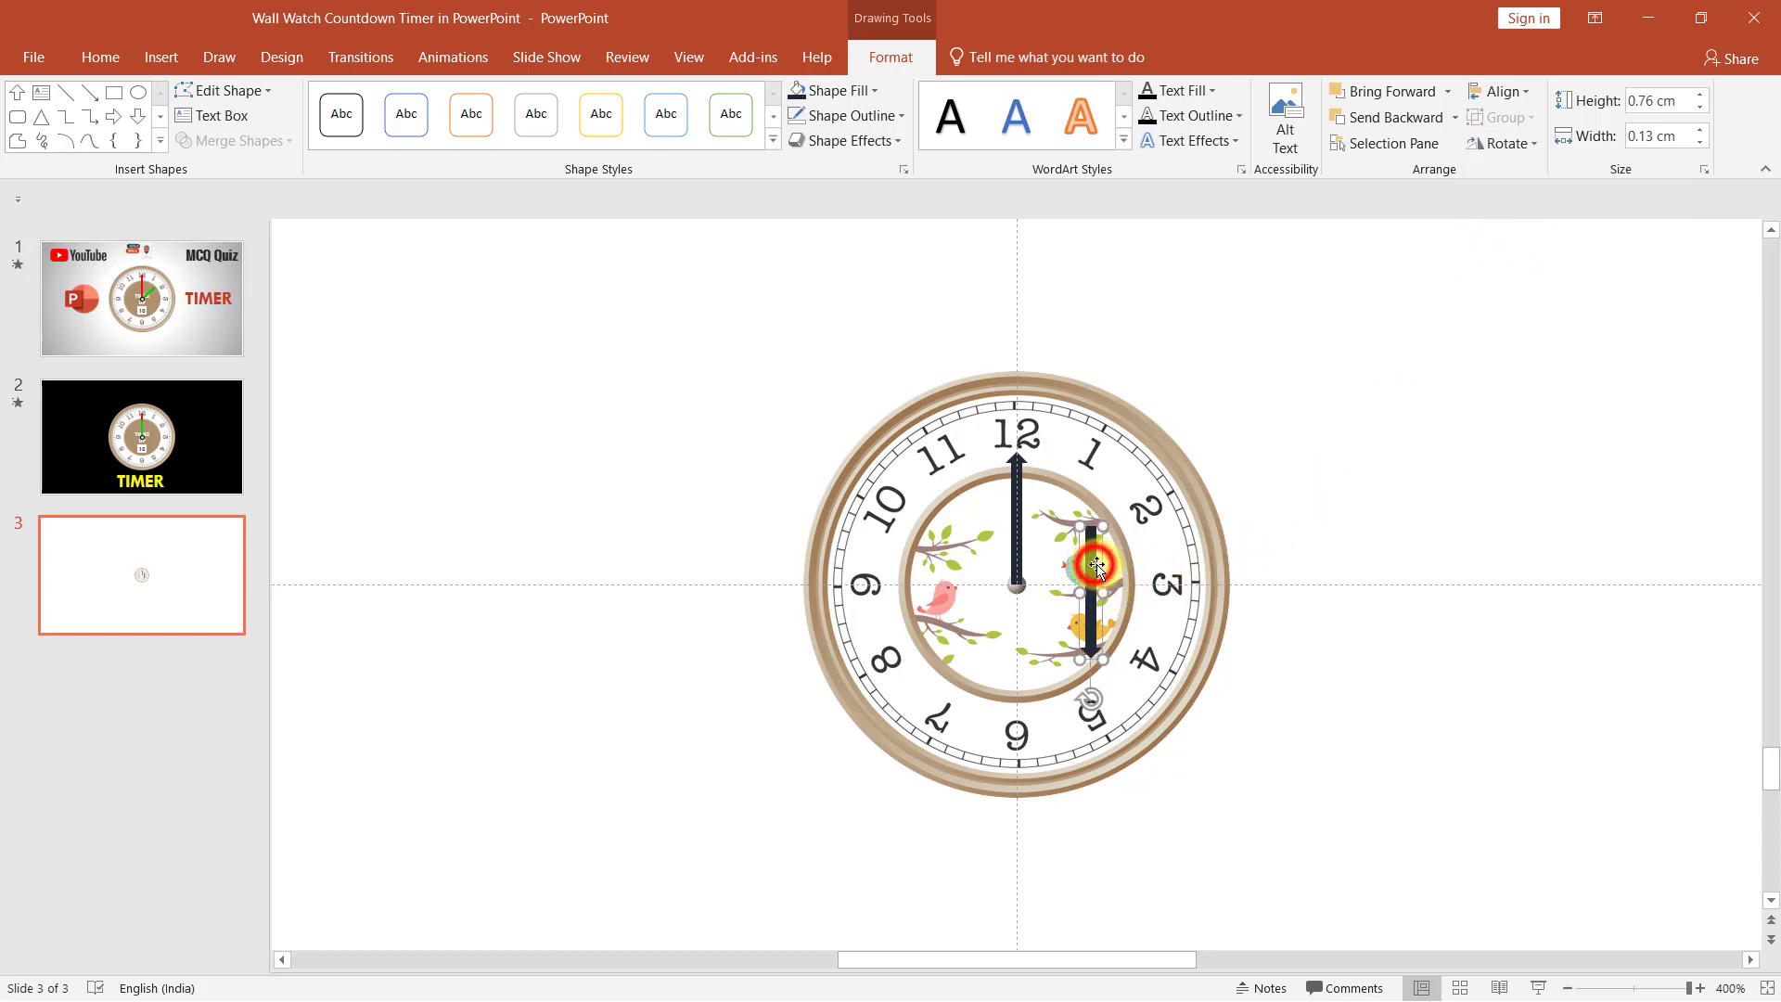
pyautogui.moveTo(1096, 567); pyautogui.dragTo(1021, 626)
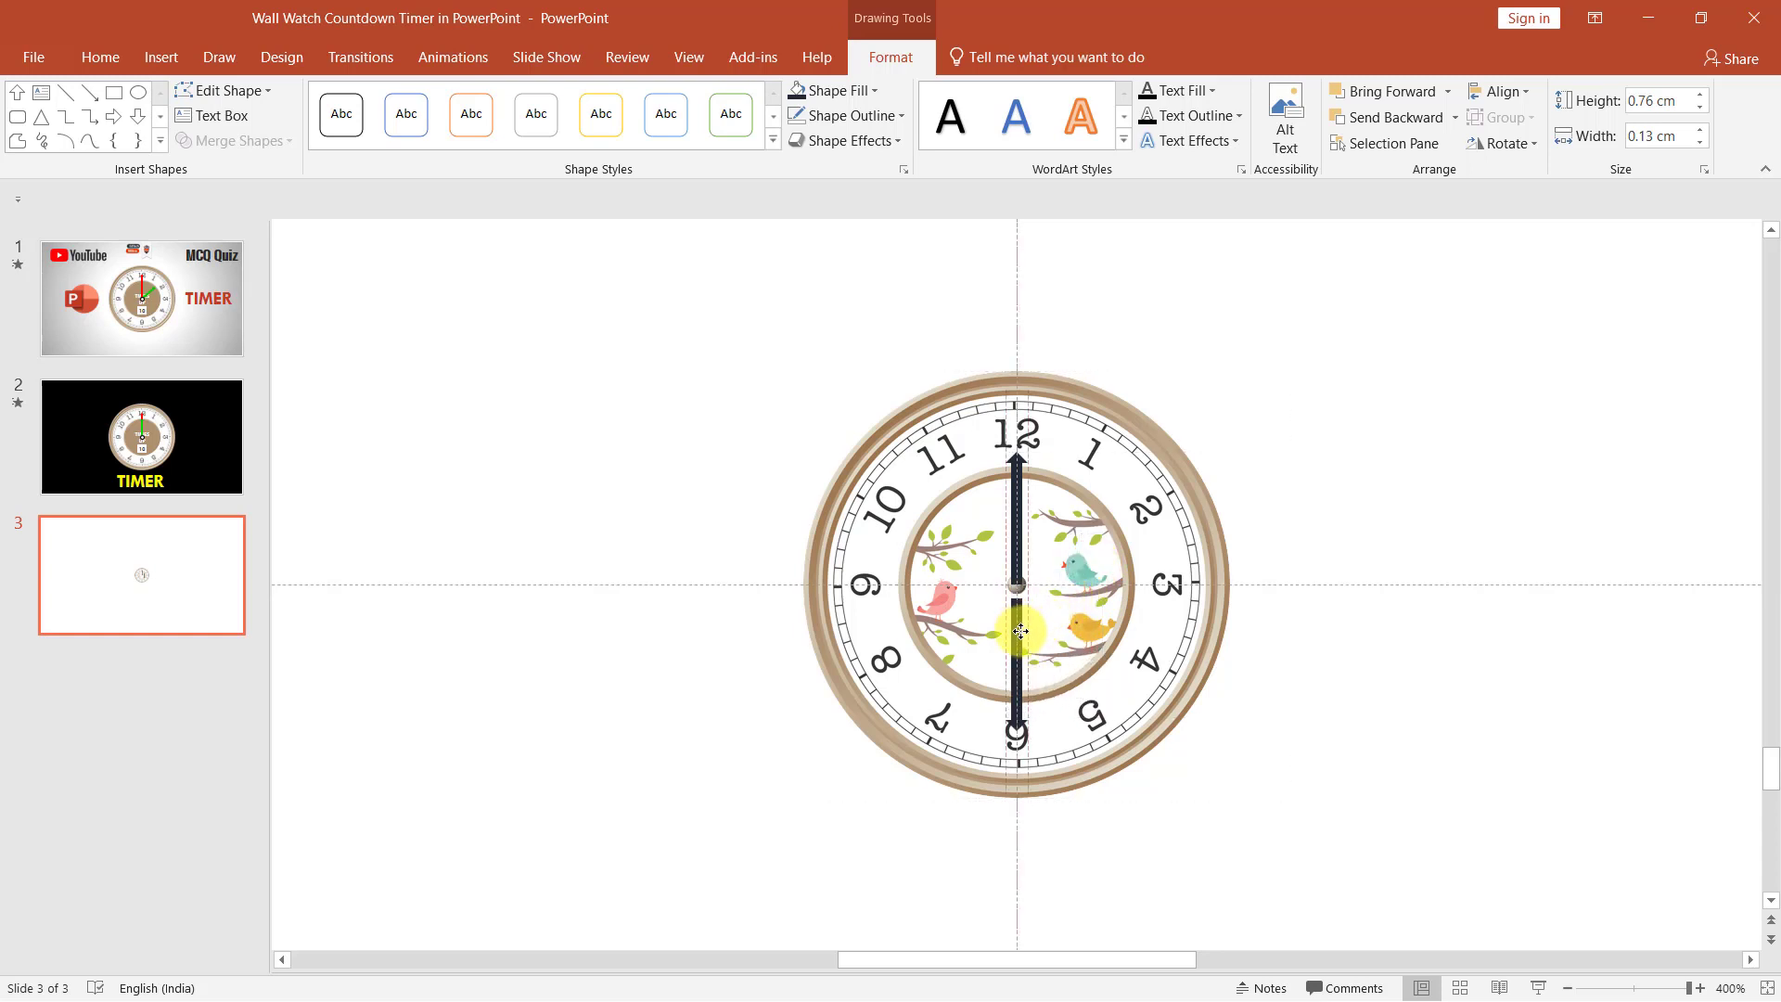
pyautogui.moveTo(1020, 632); pyautogui.dragTo(1020, 626)
pyautogui.click(1494, 525)
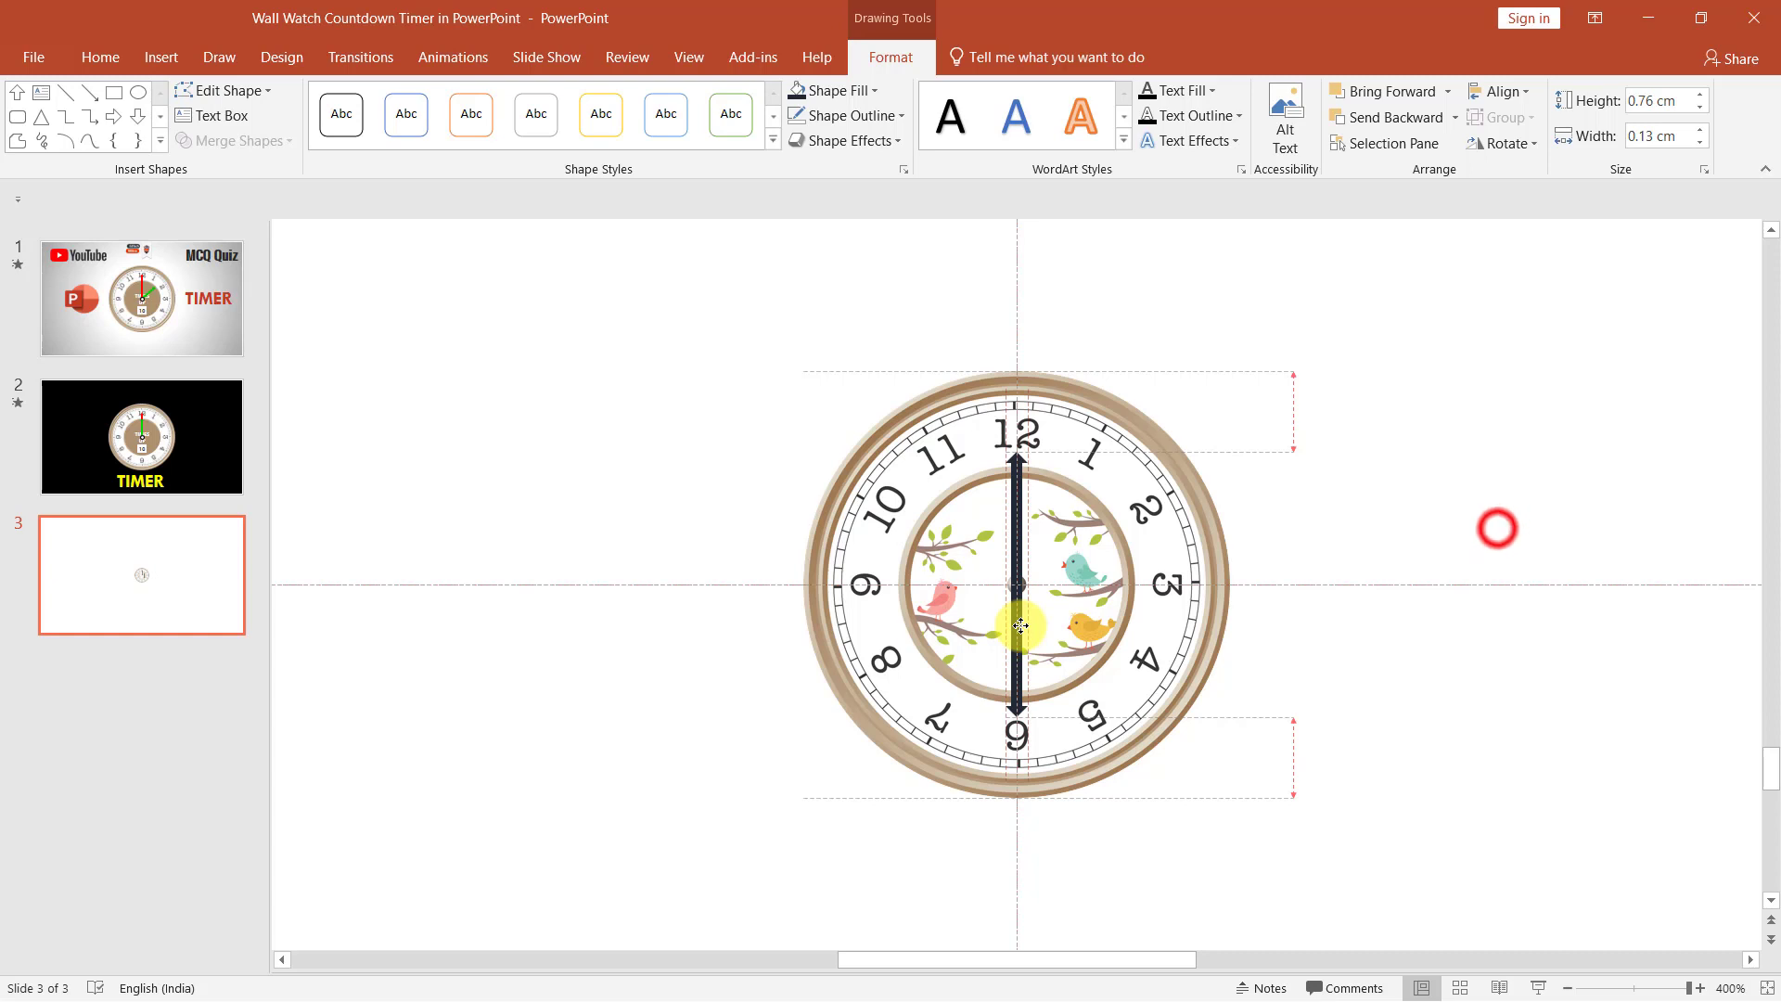
pyautogui.moveTo(855, 345); pyautogui.dragTo(1217, 815)
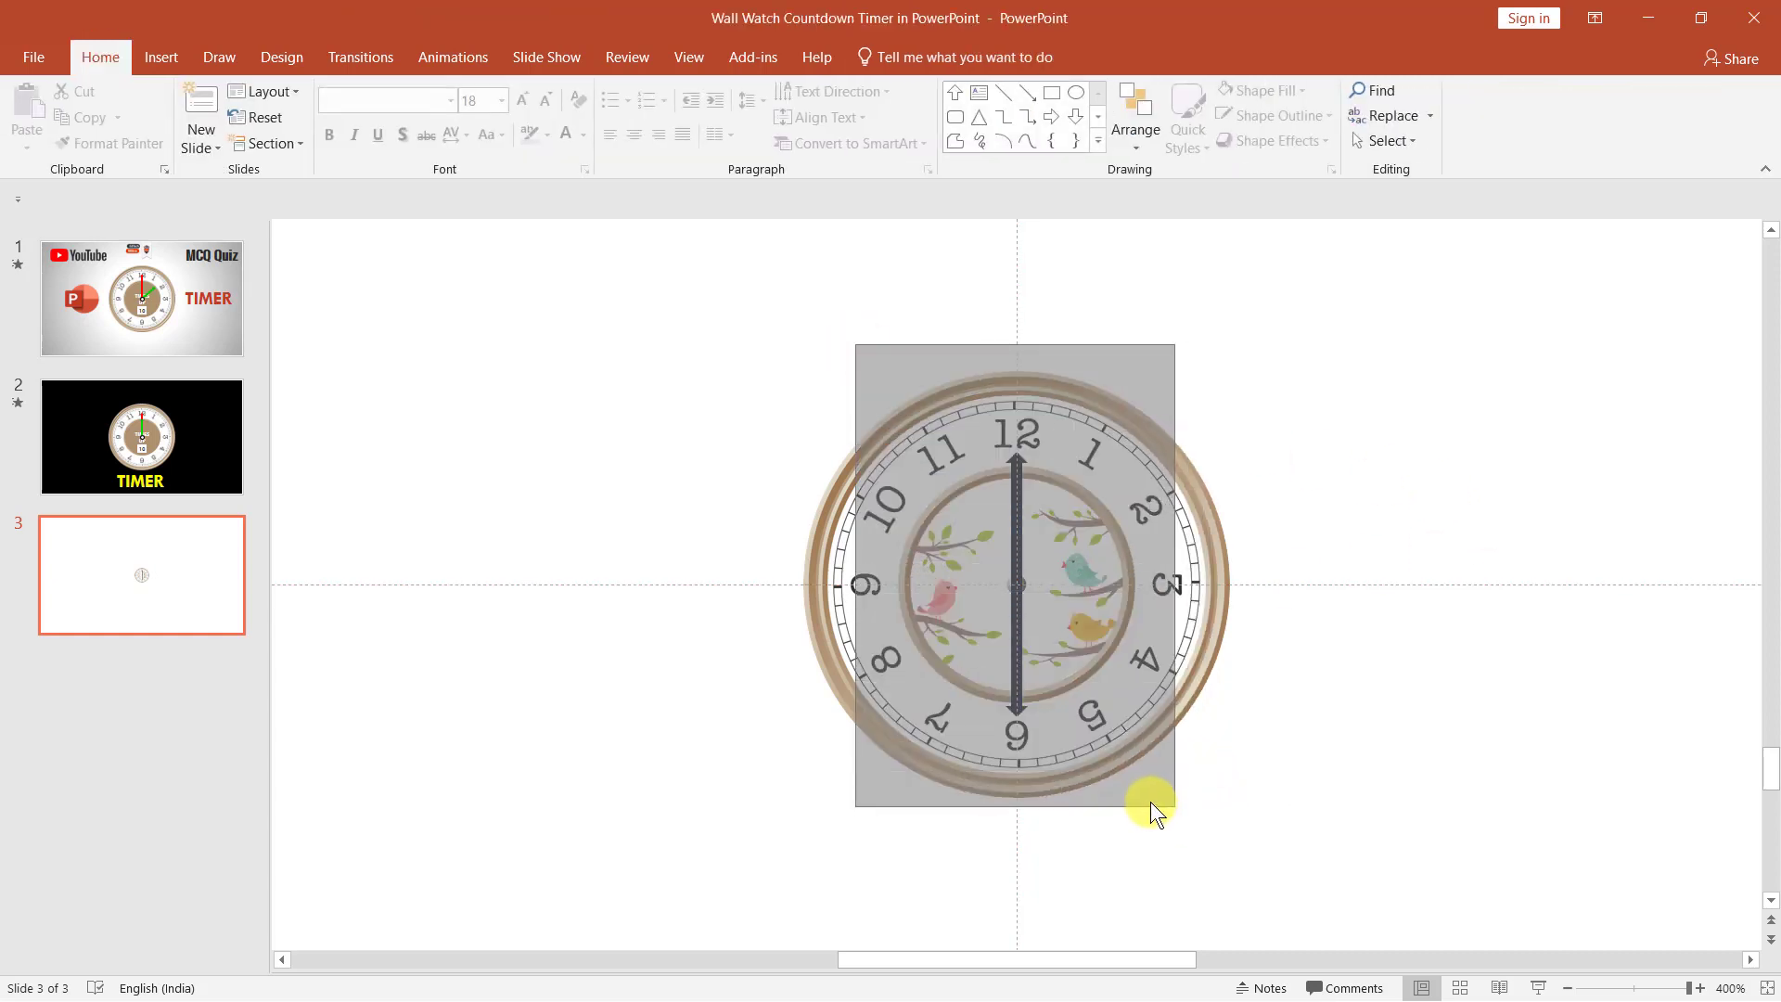
# - Centre-align both arrow hands and group them into one 1.51 × 0.13 cm shape
pyautogui.moveTo(1217, 814); pyautogui.dragTo(1145, 798)
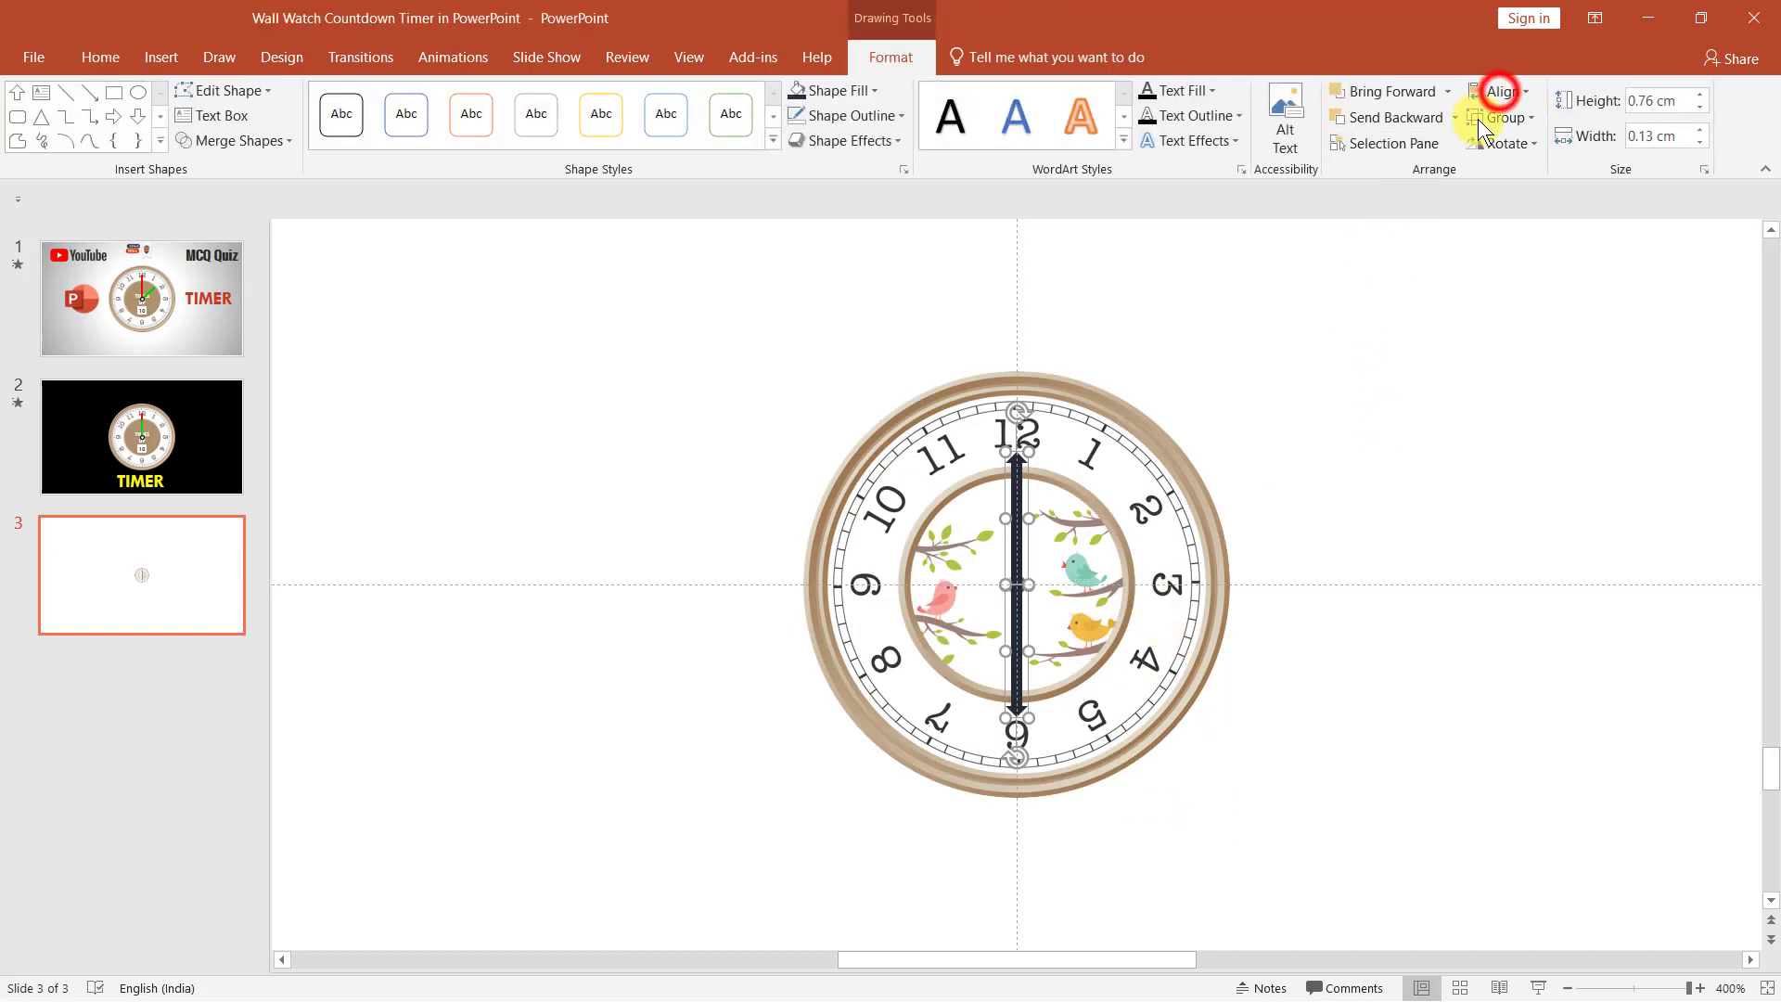
pyautogui.click(1500, 91)
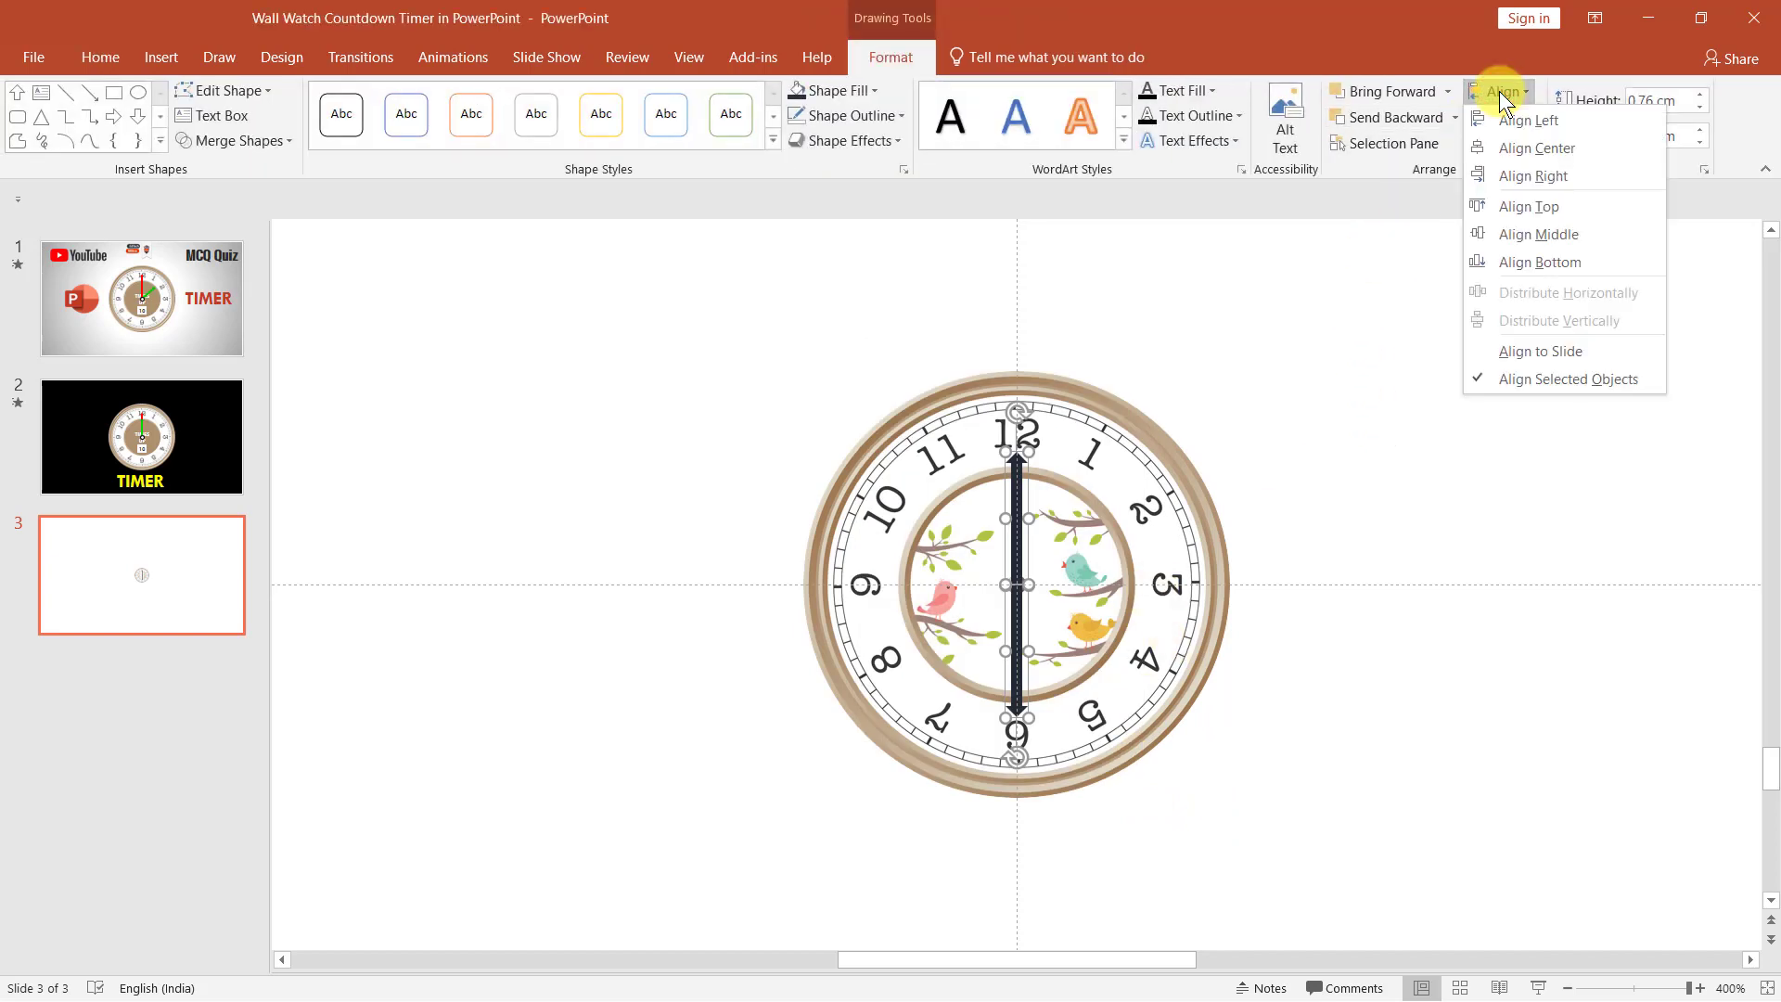
pyautogui.click(1521, 147)
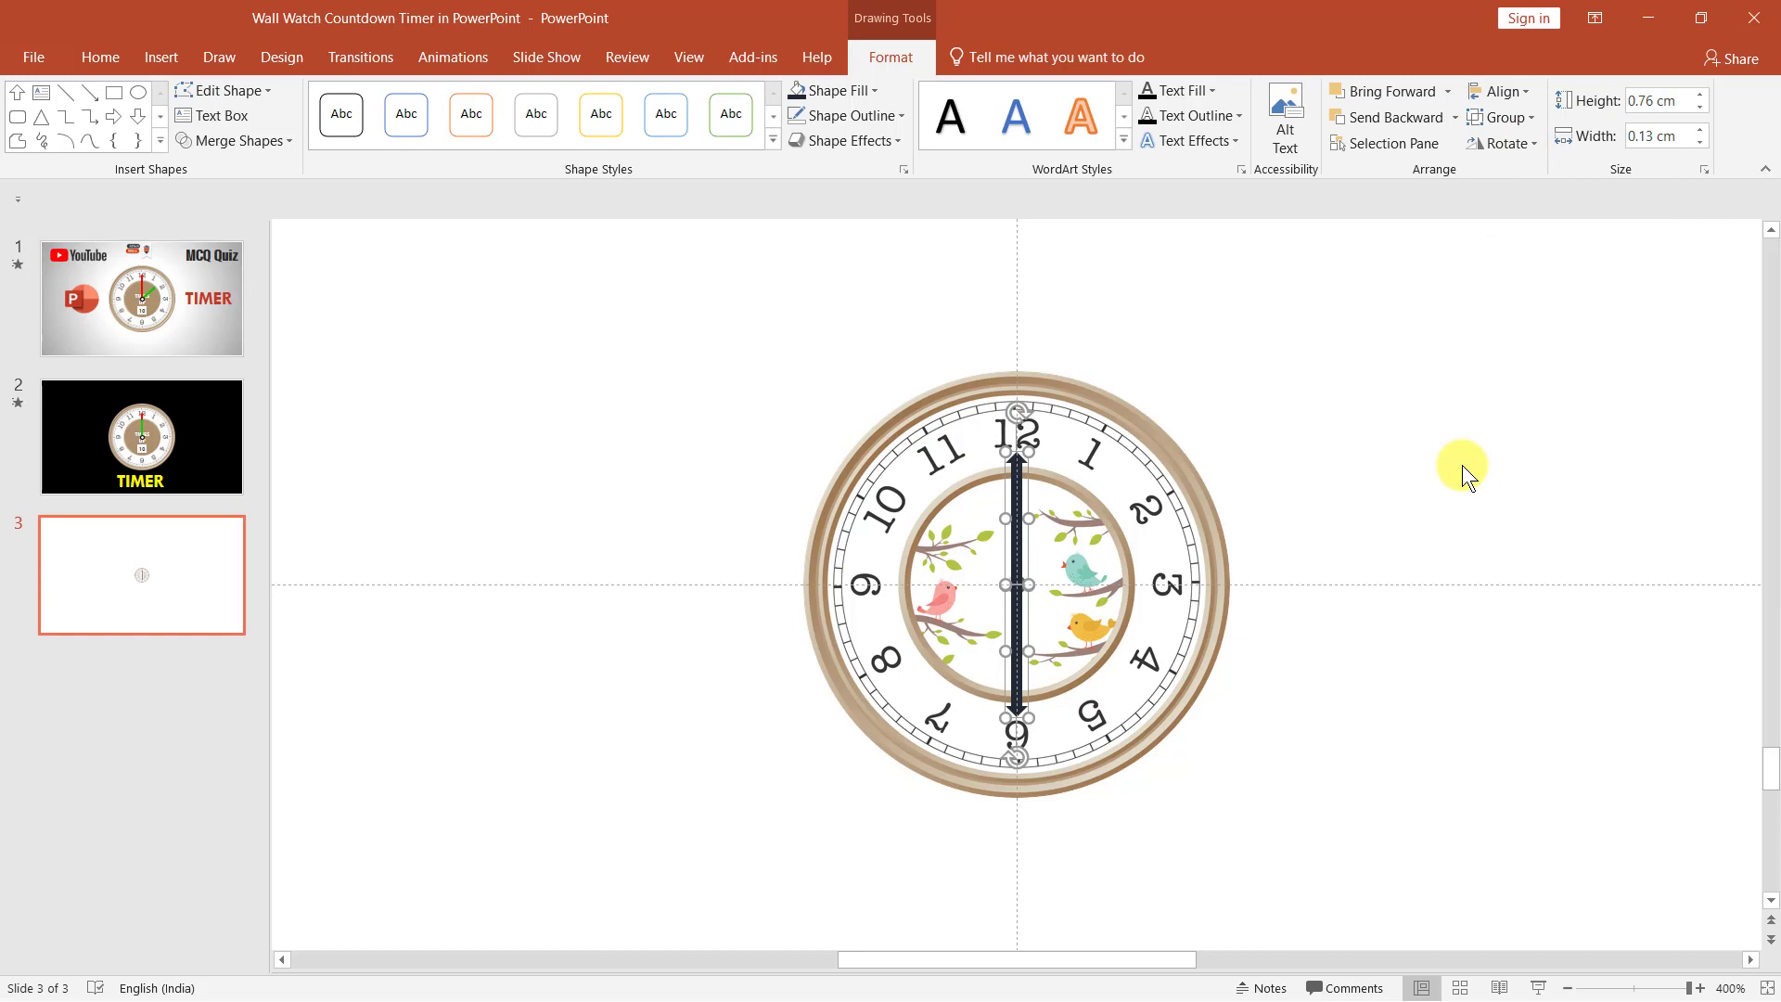
pyautogui.hotkey('ctrl', 'g')
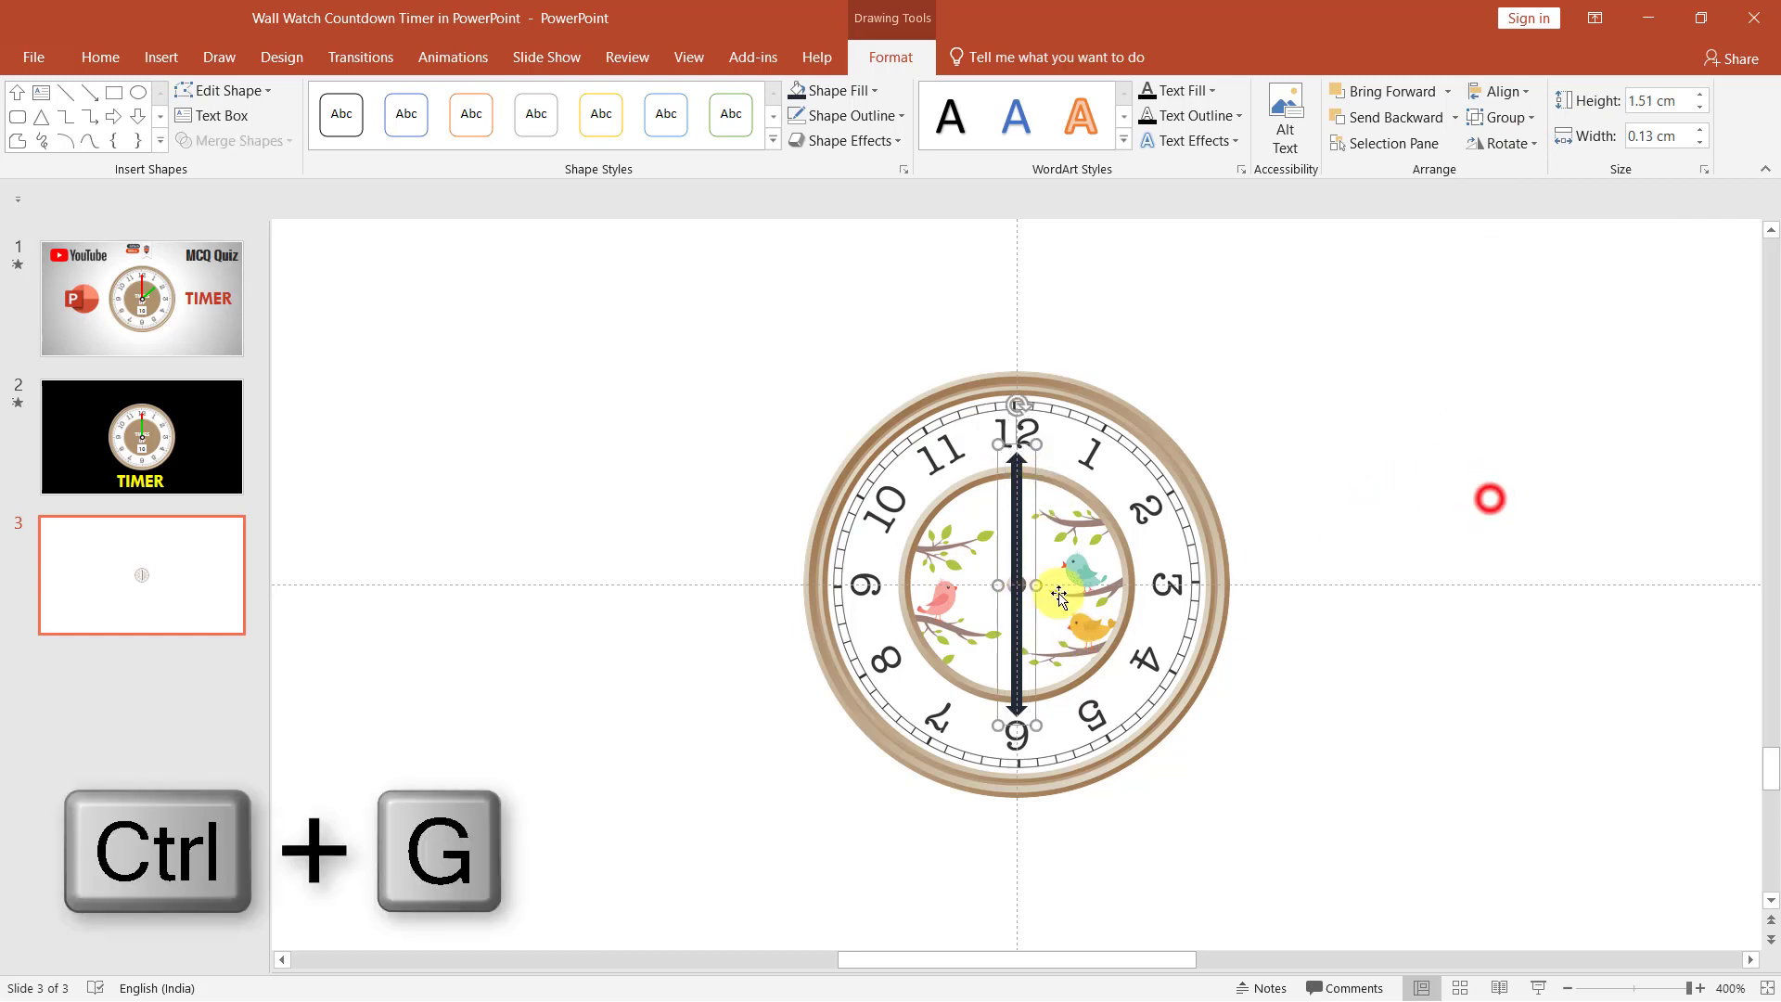
pyautogui.click(1490, 498)
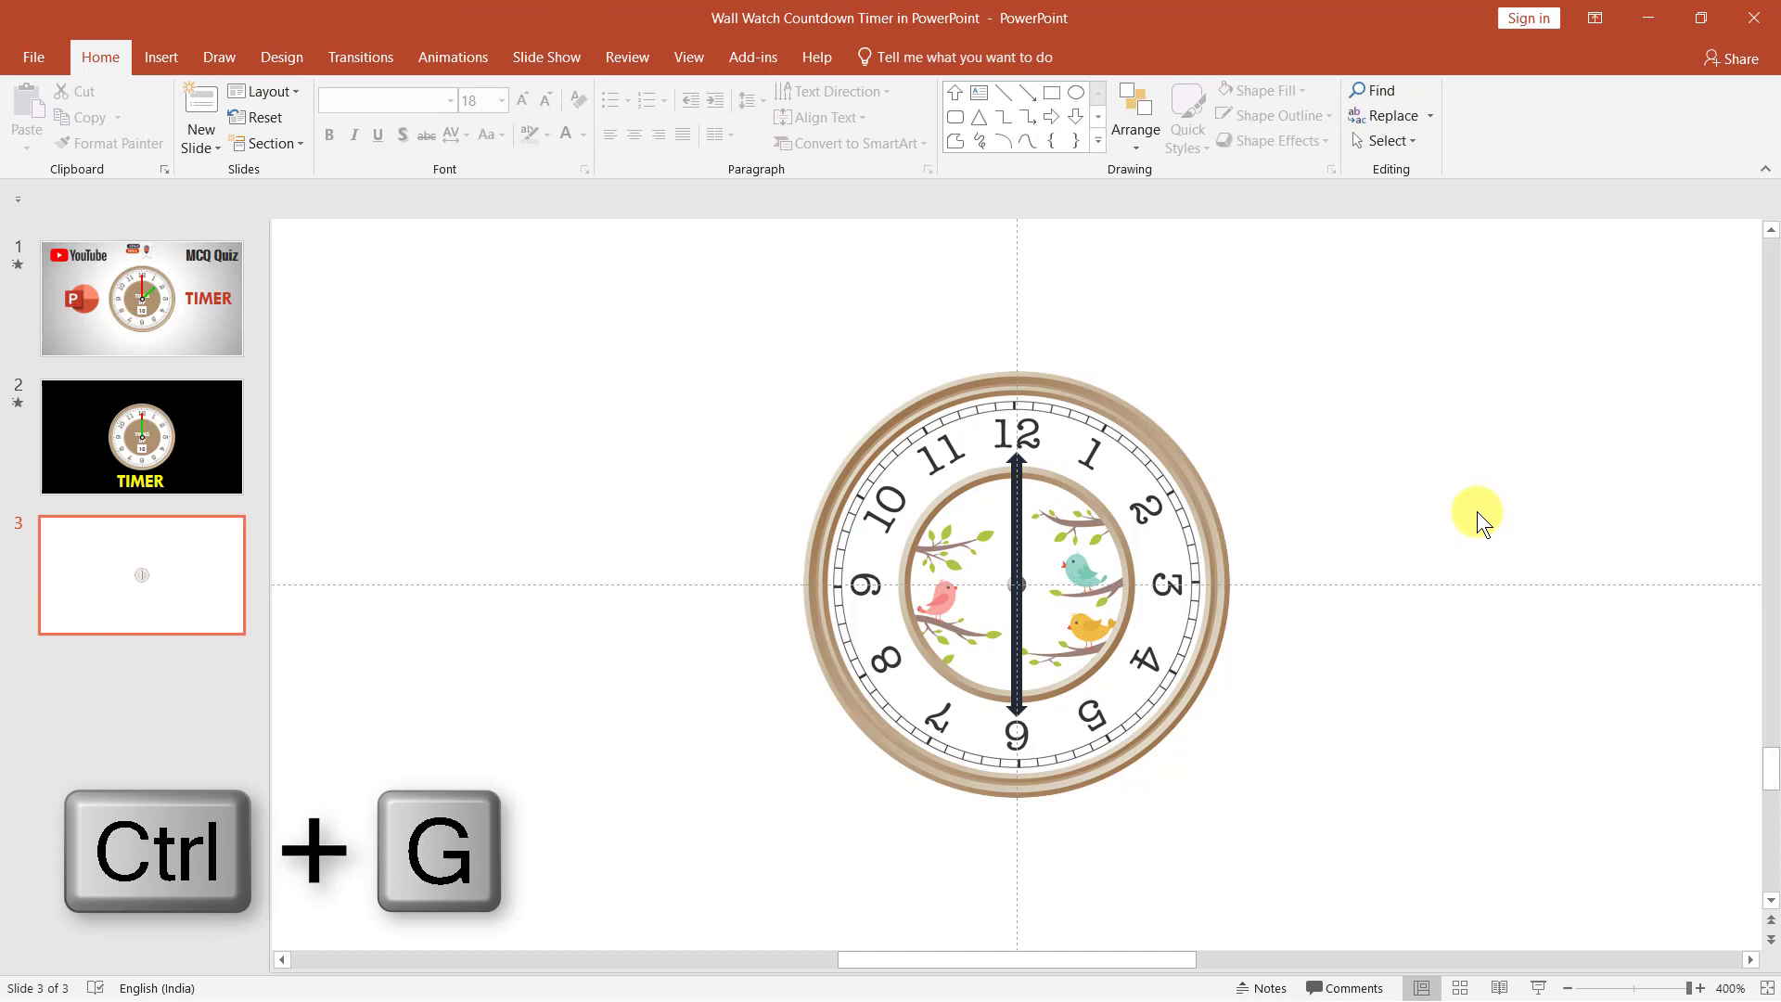
pyautogui.click(1018, 538)
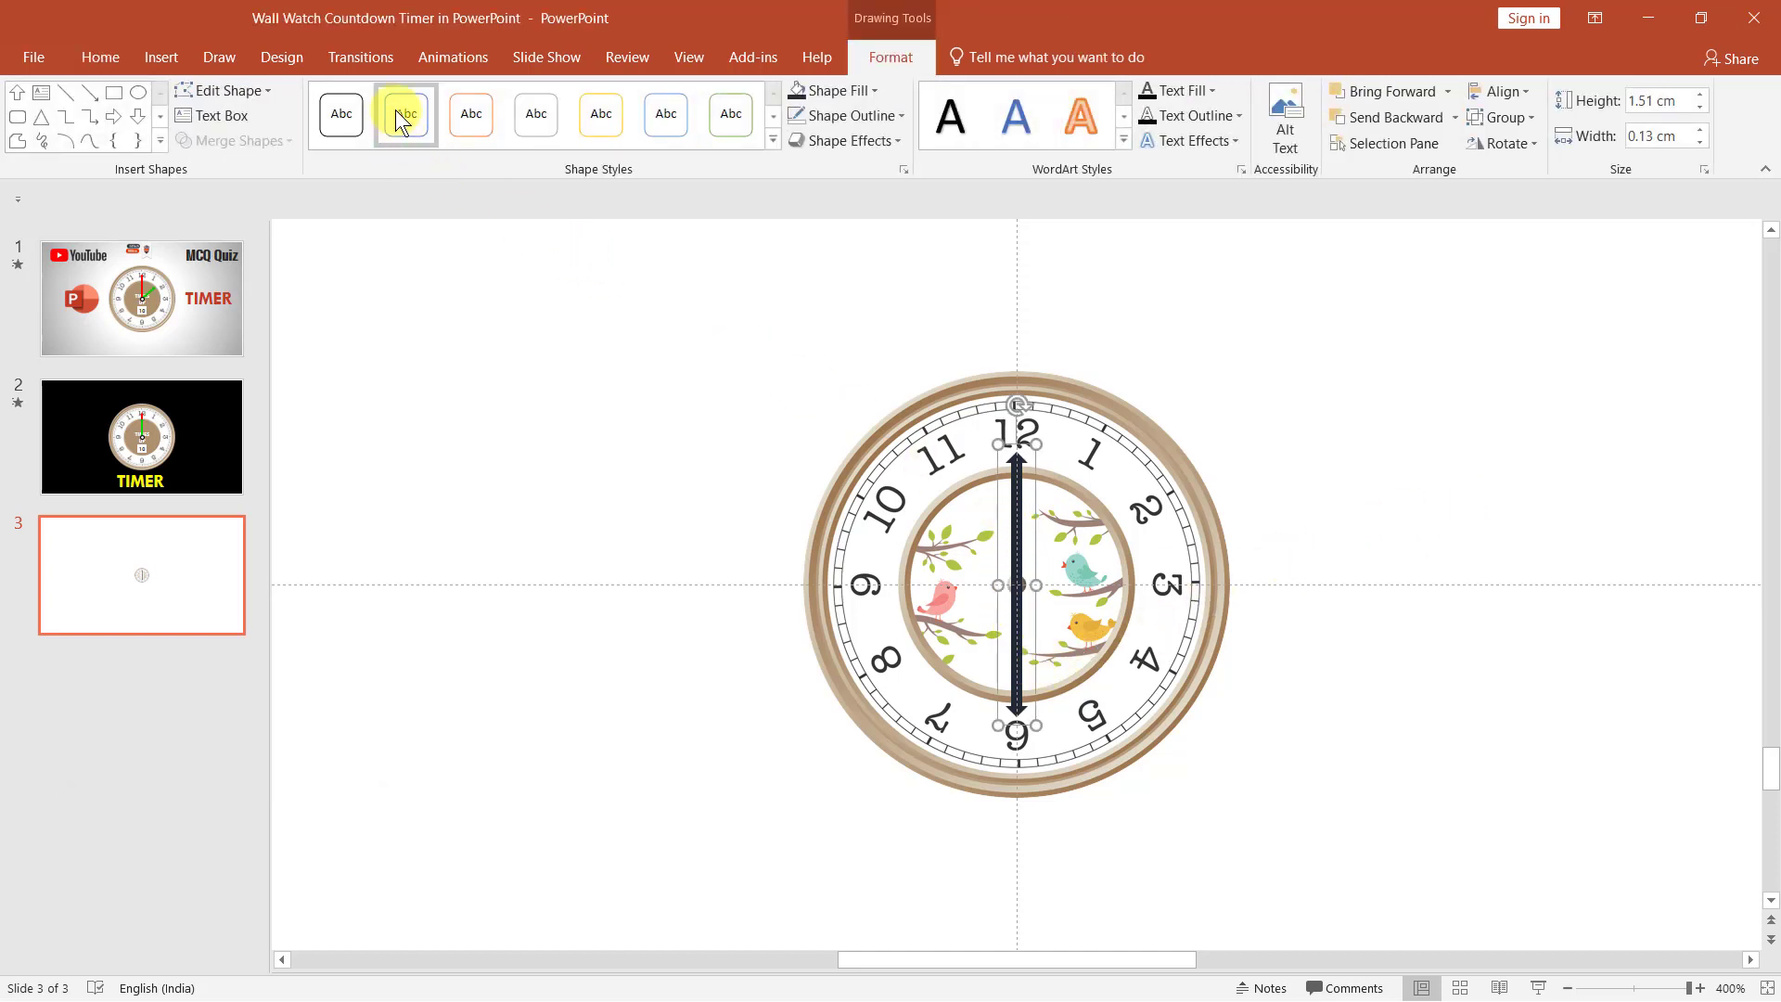
# - Apply the Spin emphasis animation to the clock-hand group and show it in the Animation Pane
pyautogui.click(436, 63)
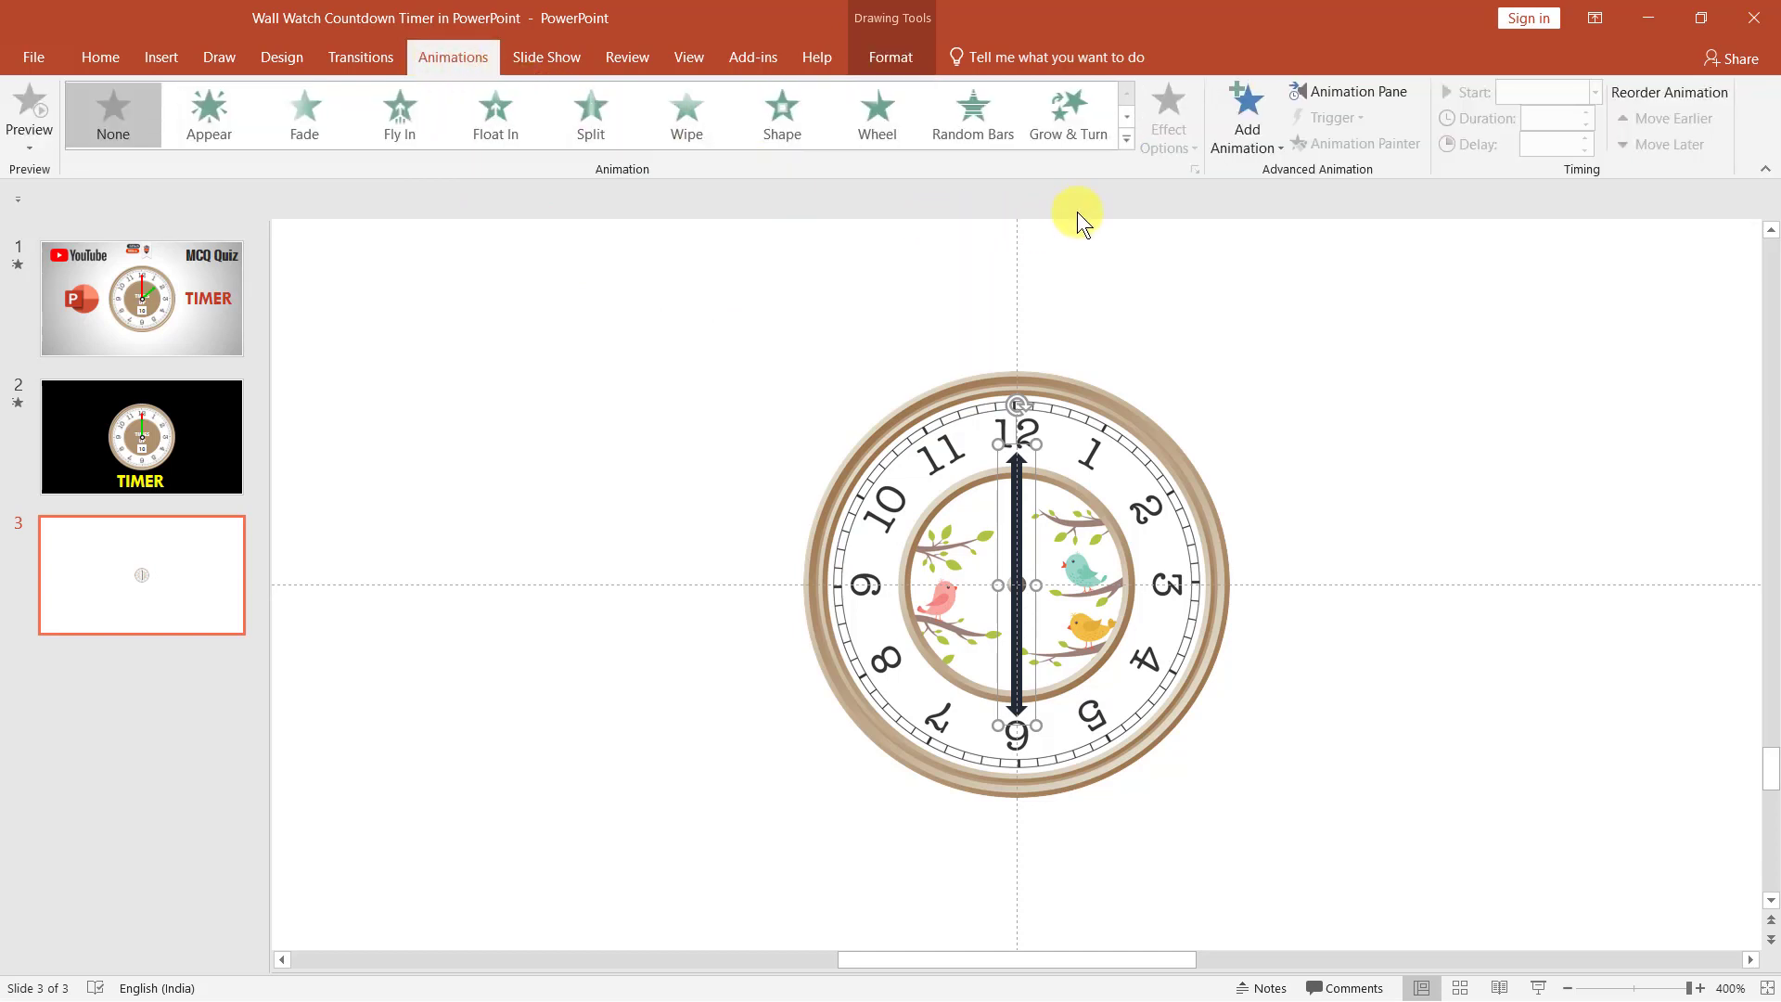
pyautogui.click(1125, 141)
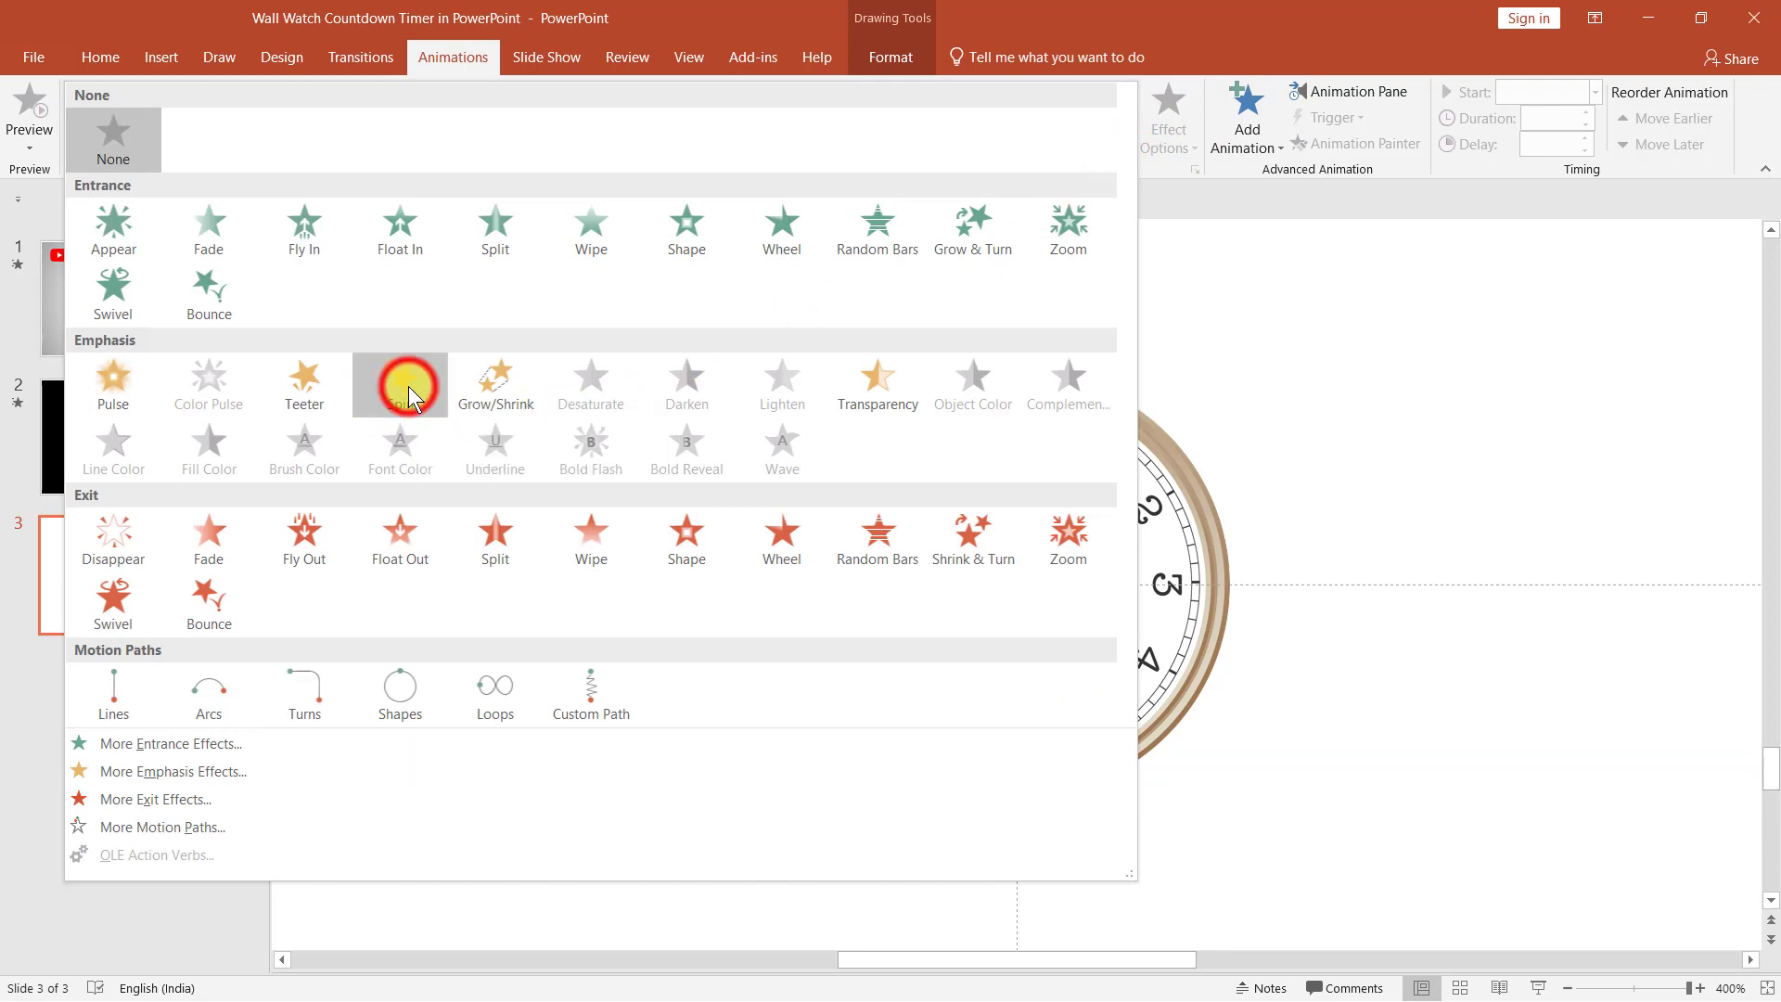
pyautogui.click(408, 386)
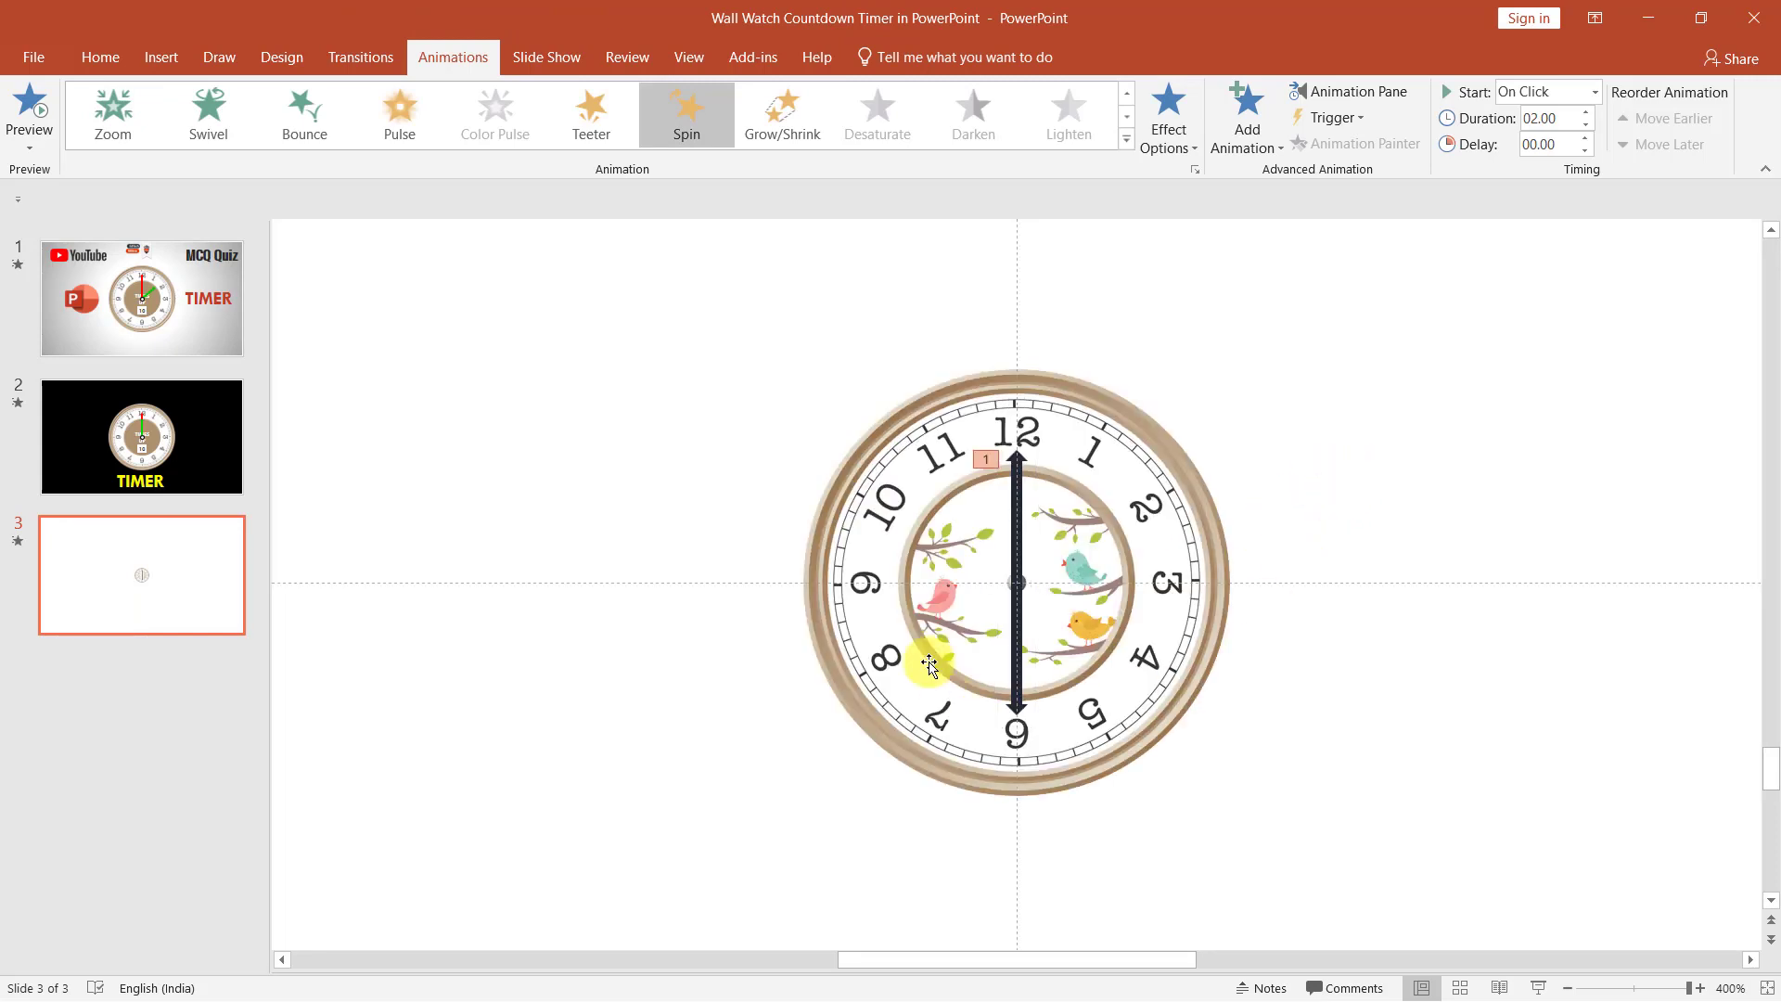
pyautogui.click(1359, 90)
pyautogui.click(1304, 306)
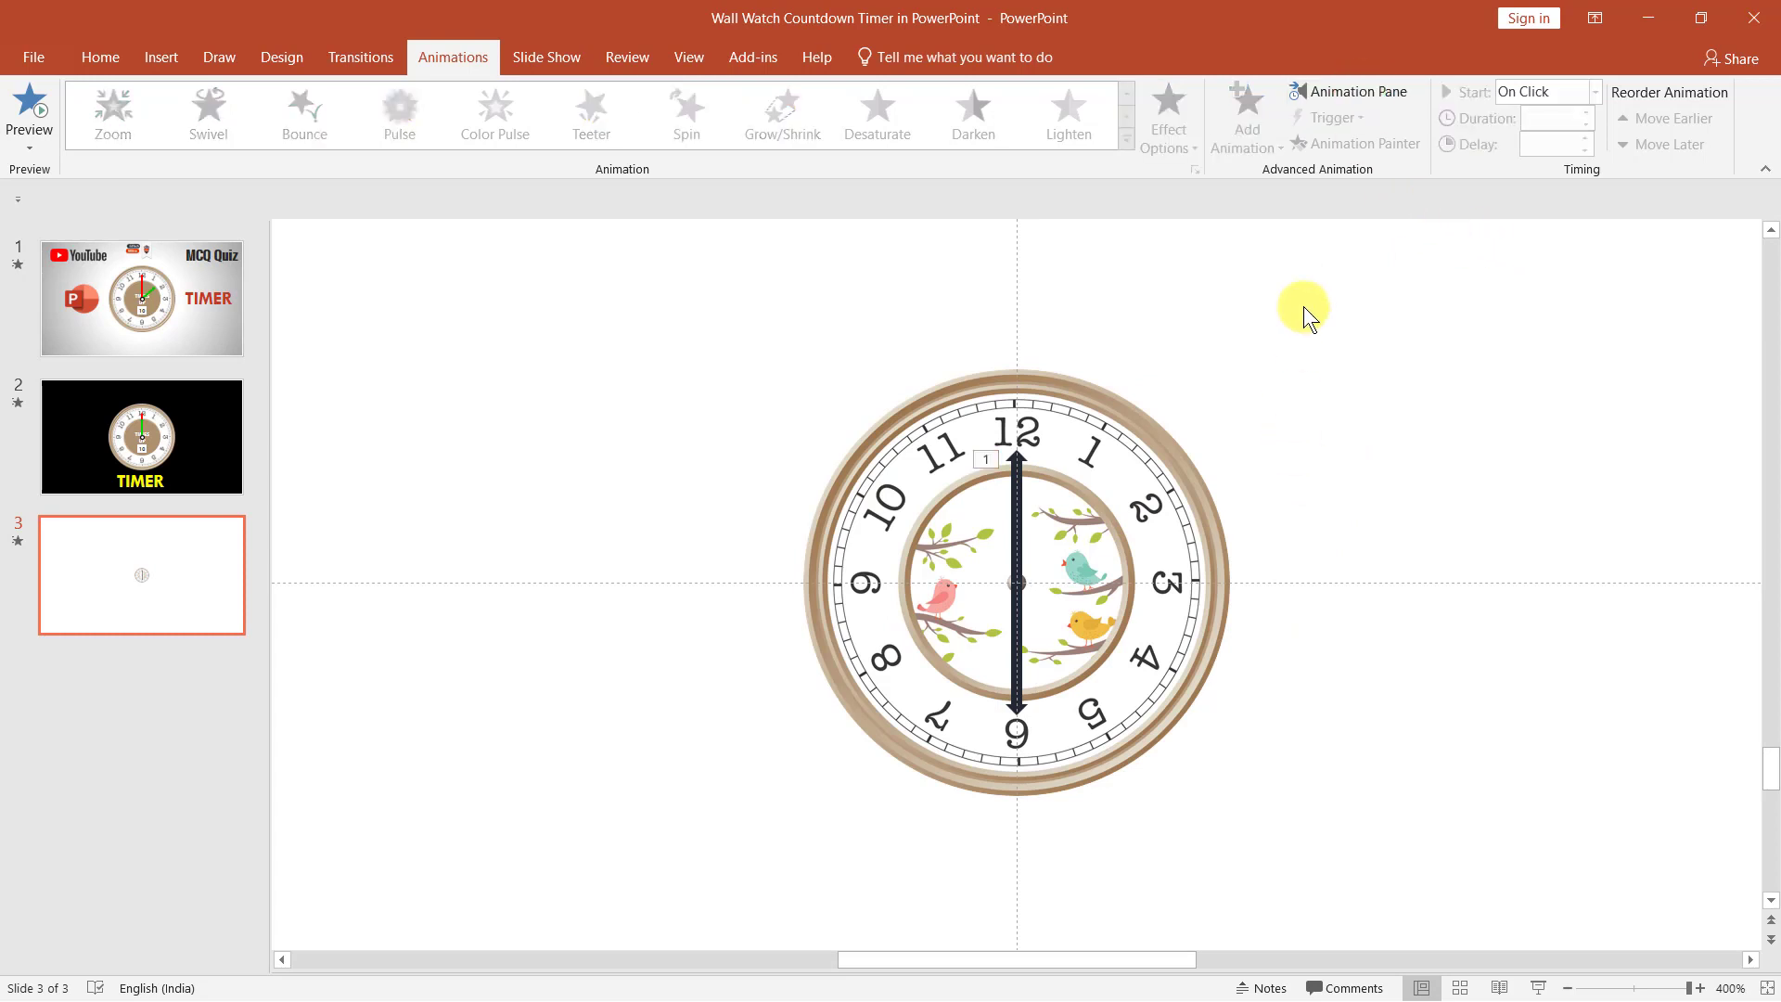
pyautogui.click(1380, 92)
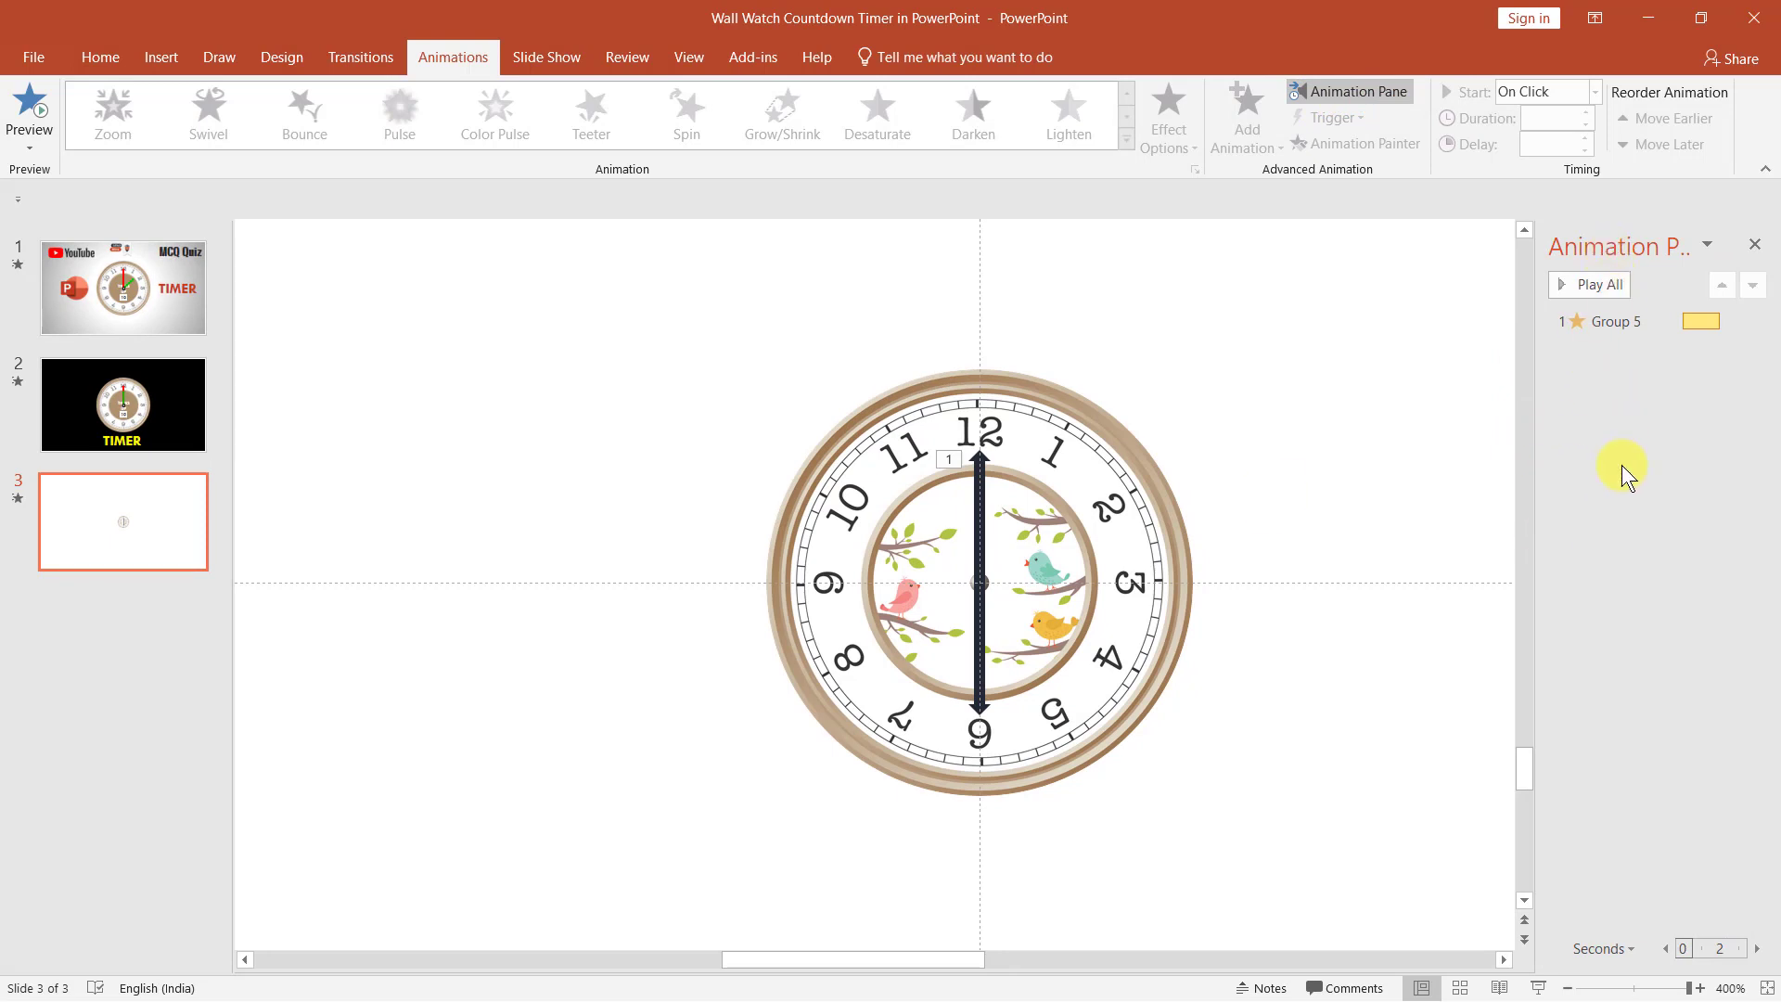
pyautogui.click(1271, 492)
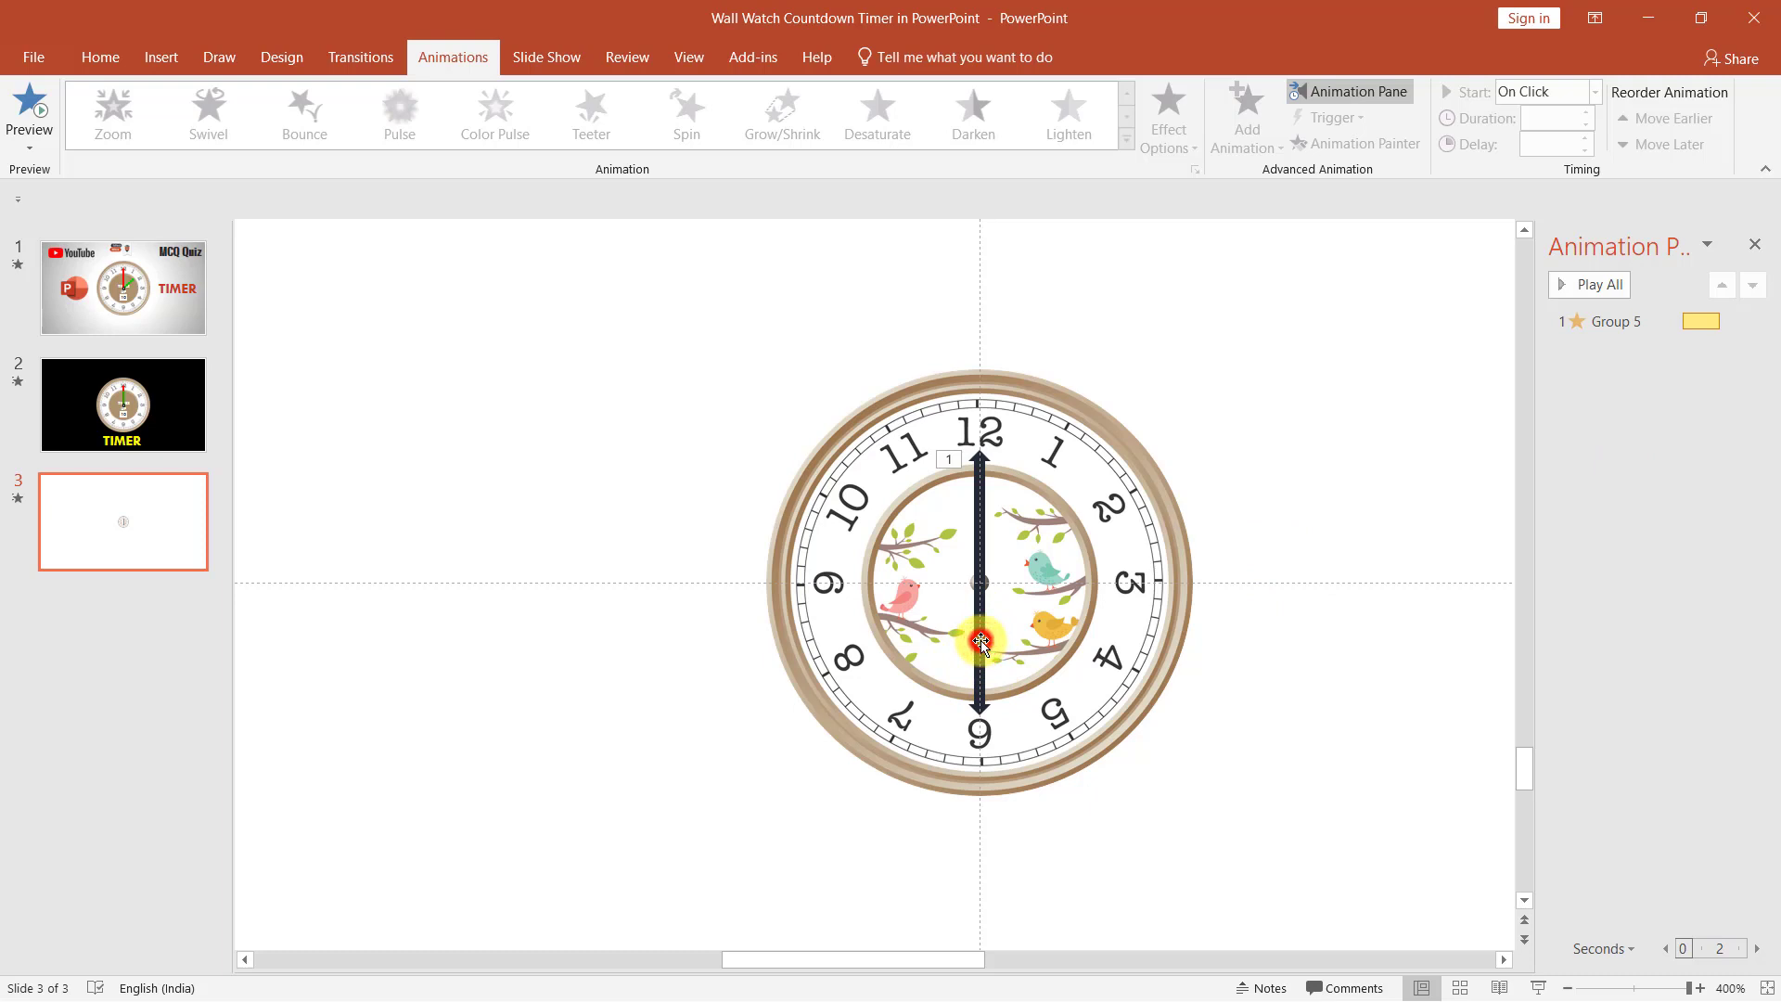
# - Give the lower half of the dark hand No Fill and No Outline
pyautogui.click(980, 640)
pyautogui.click(981, 640)
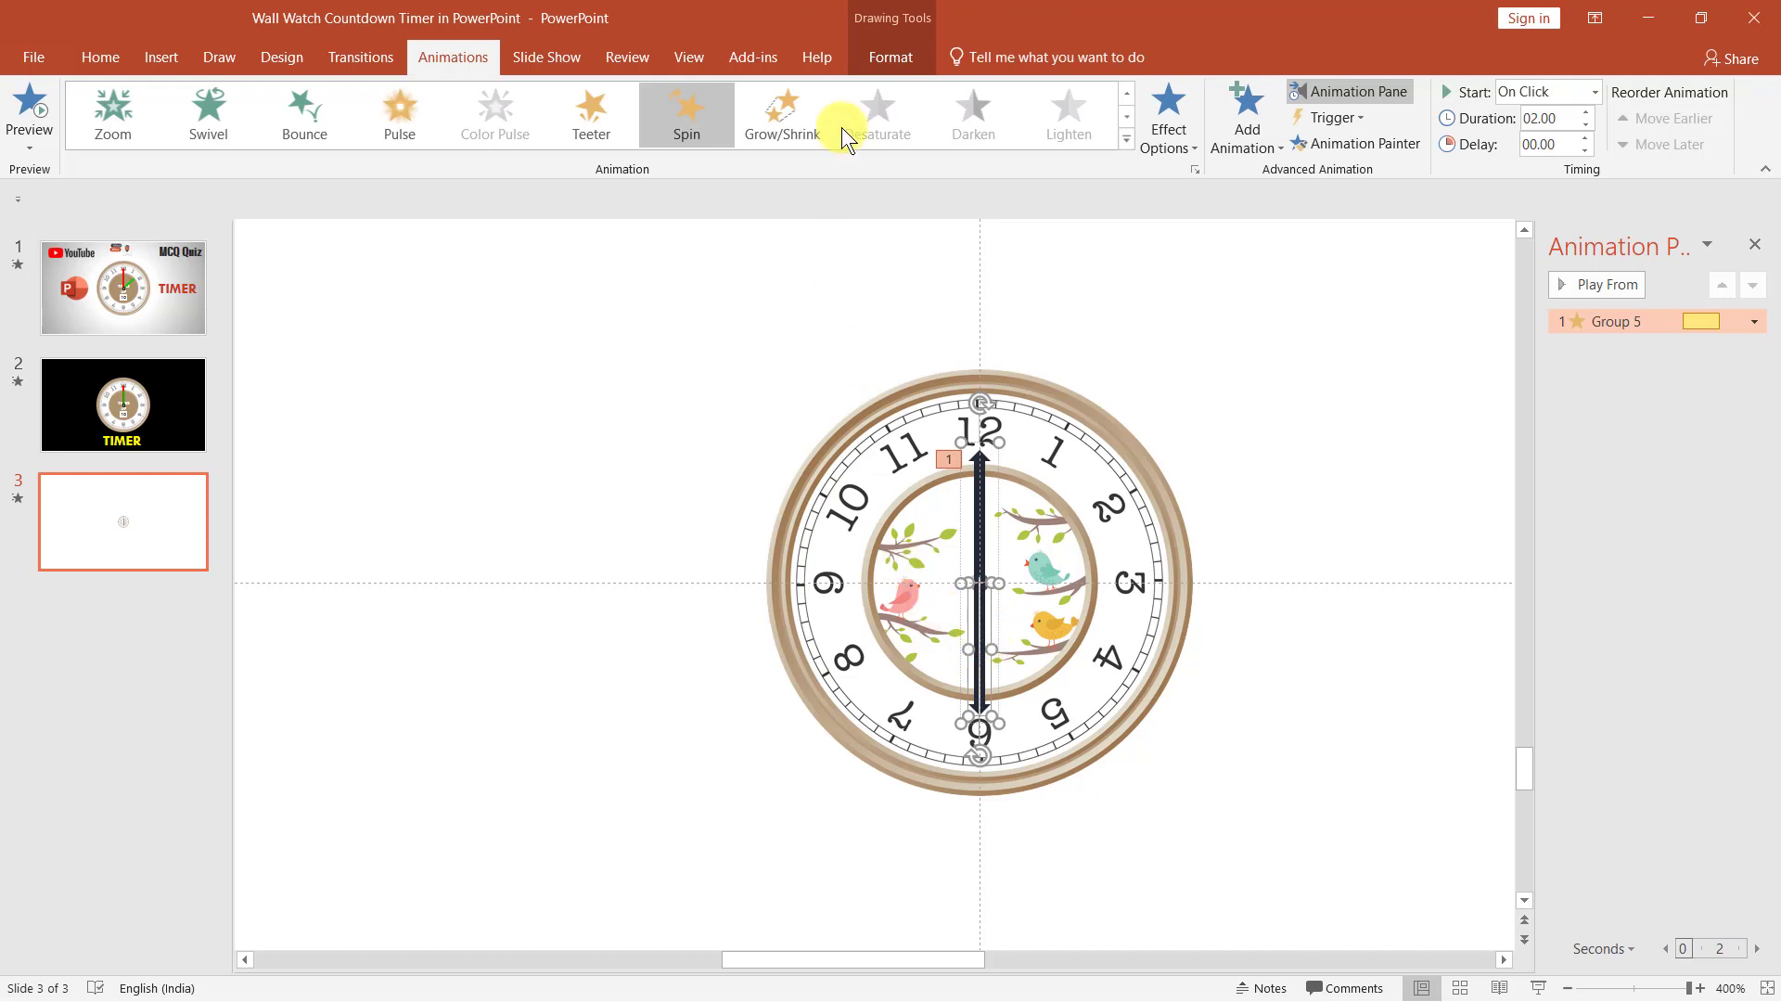
pyautogui.click(891, 62)
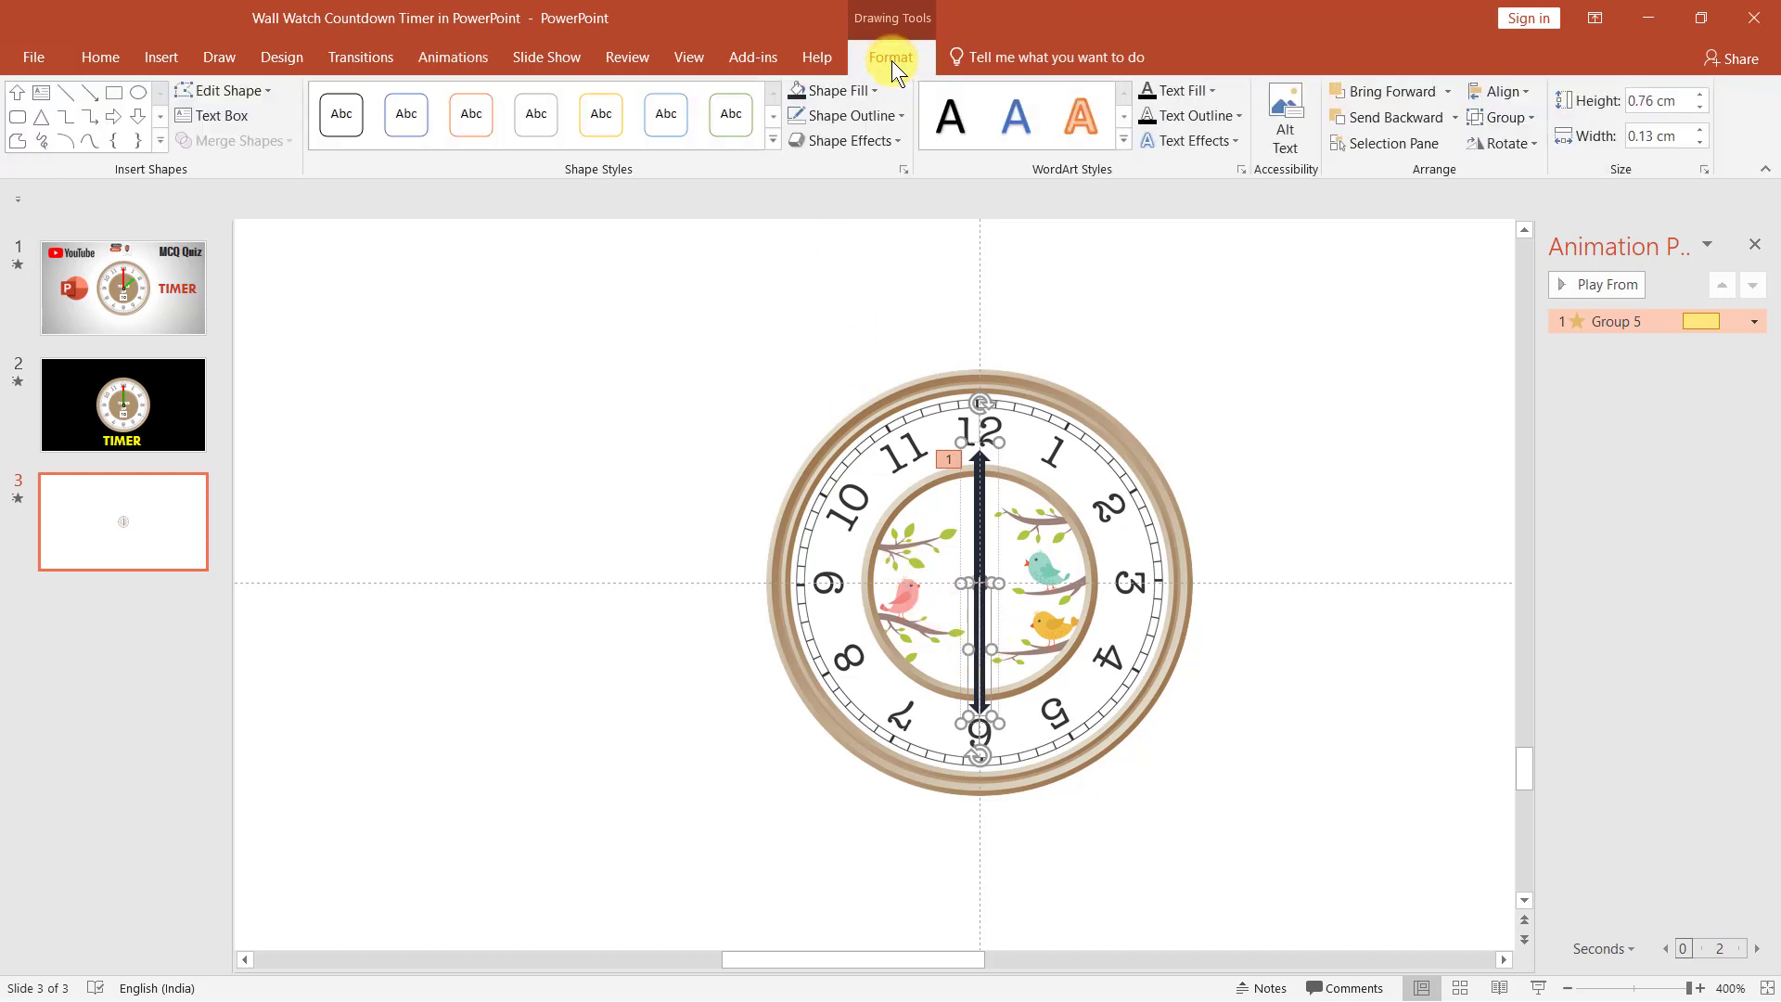
pyautogui.click(872, 92)
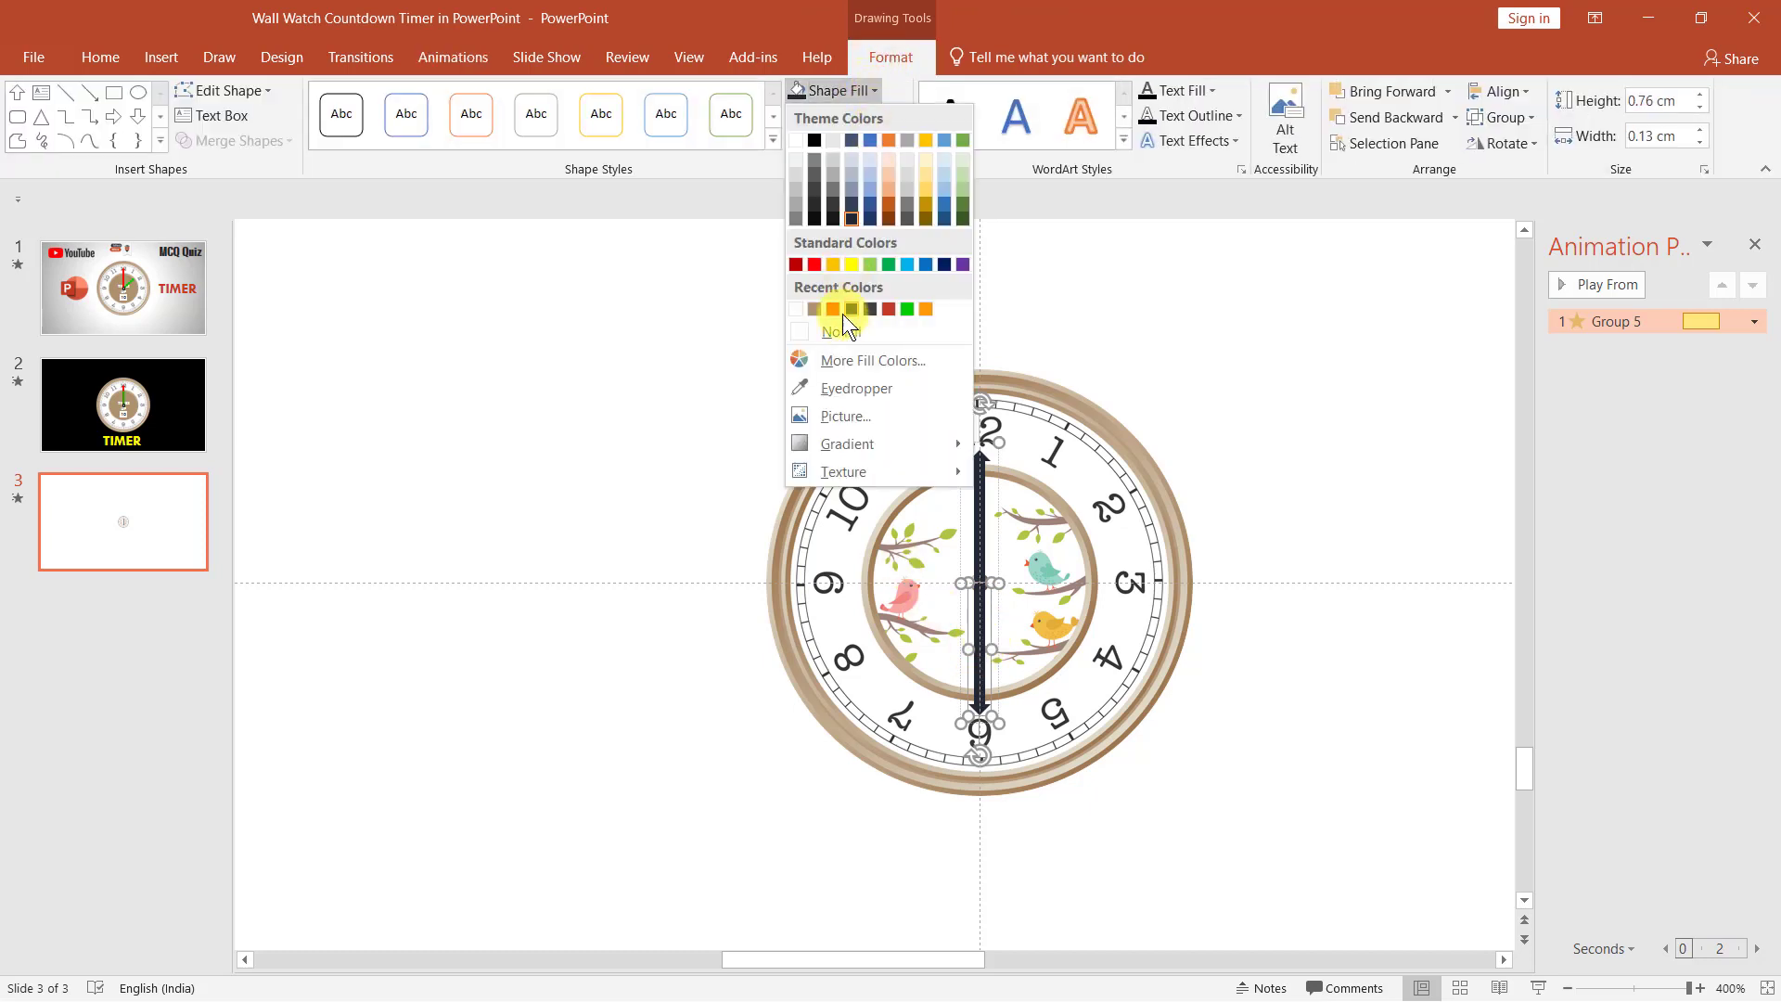
pyautogui.click(855, 332)
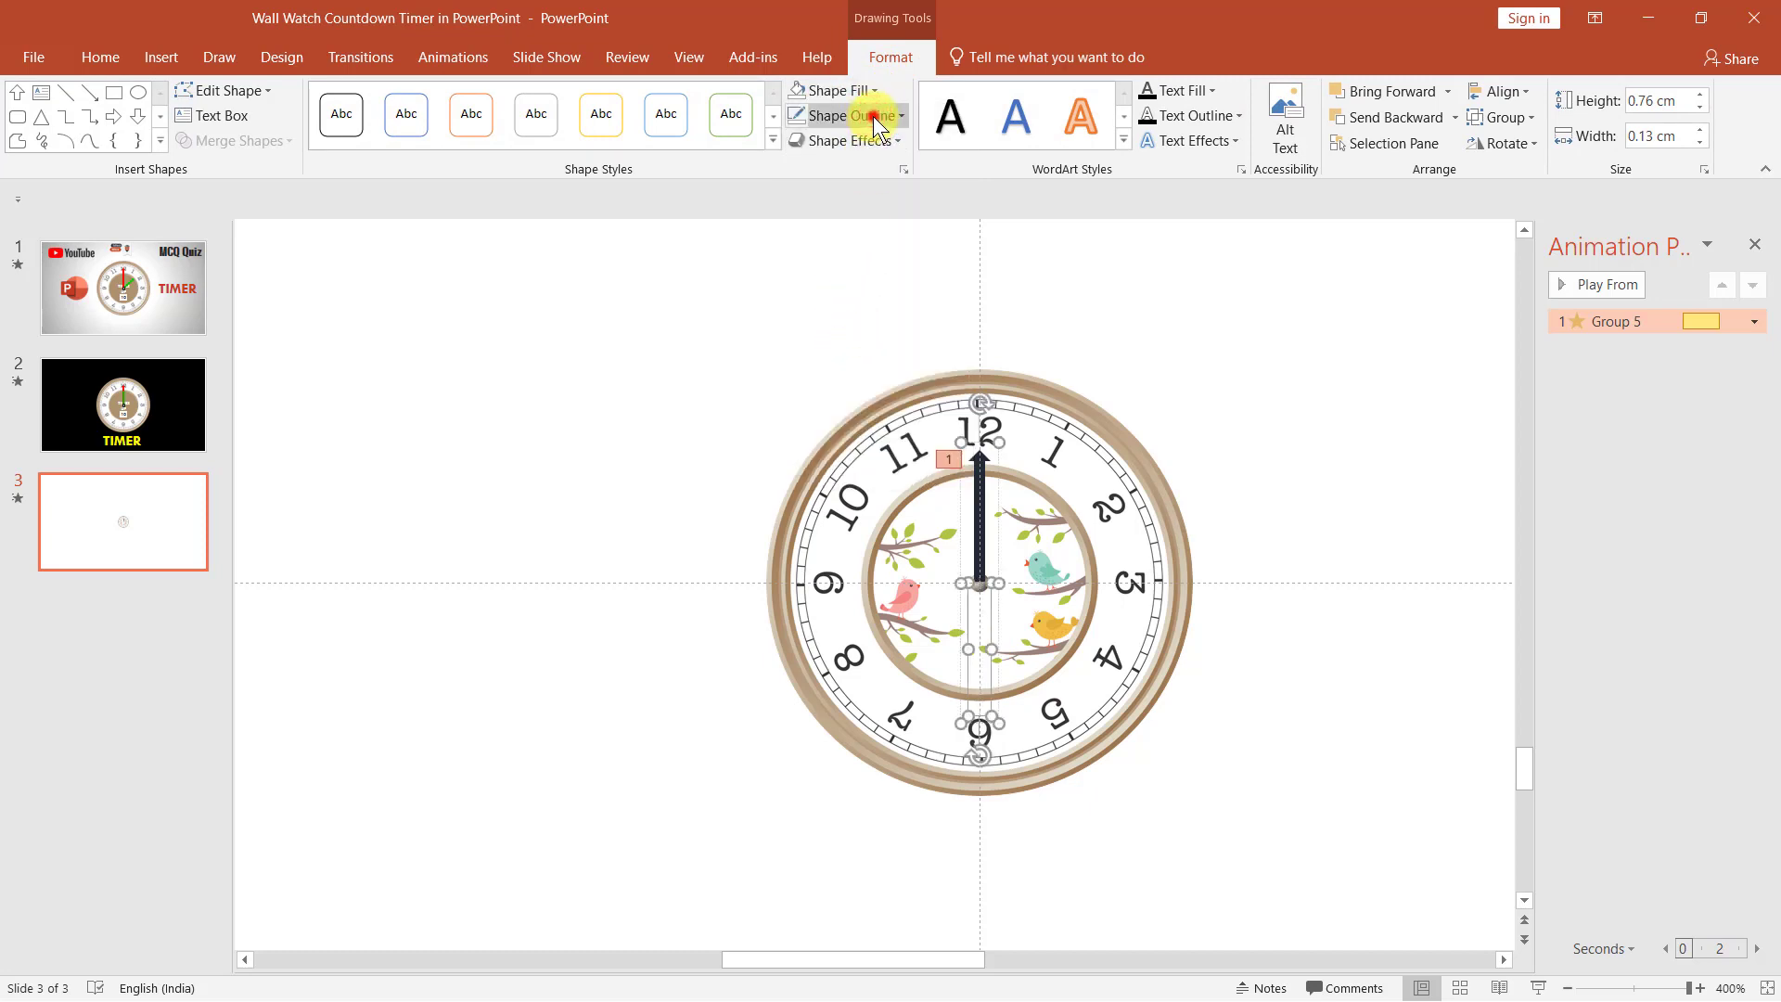
pyautogui.click(875, 118)
pyautogui.click(846, 361)
pyautogui.click(851, 358)
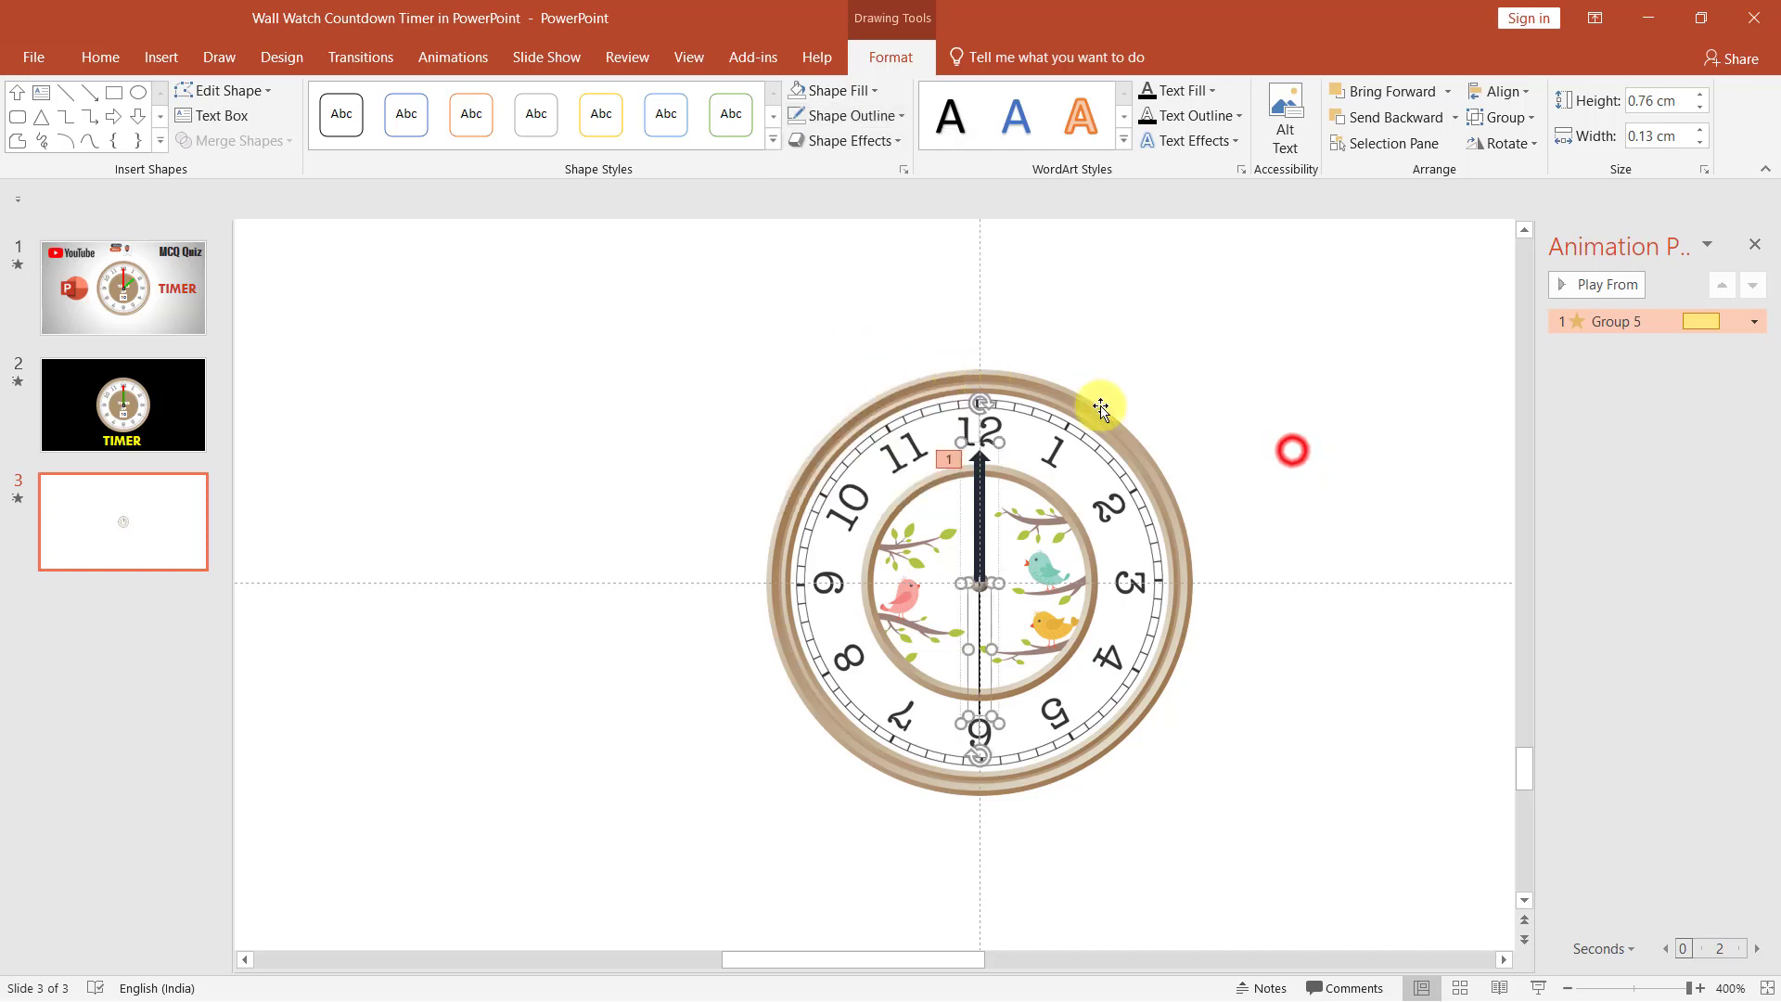
pyautogui.click(1292, 449)
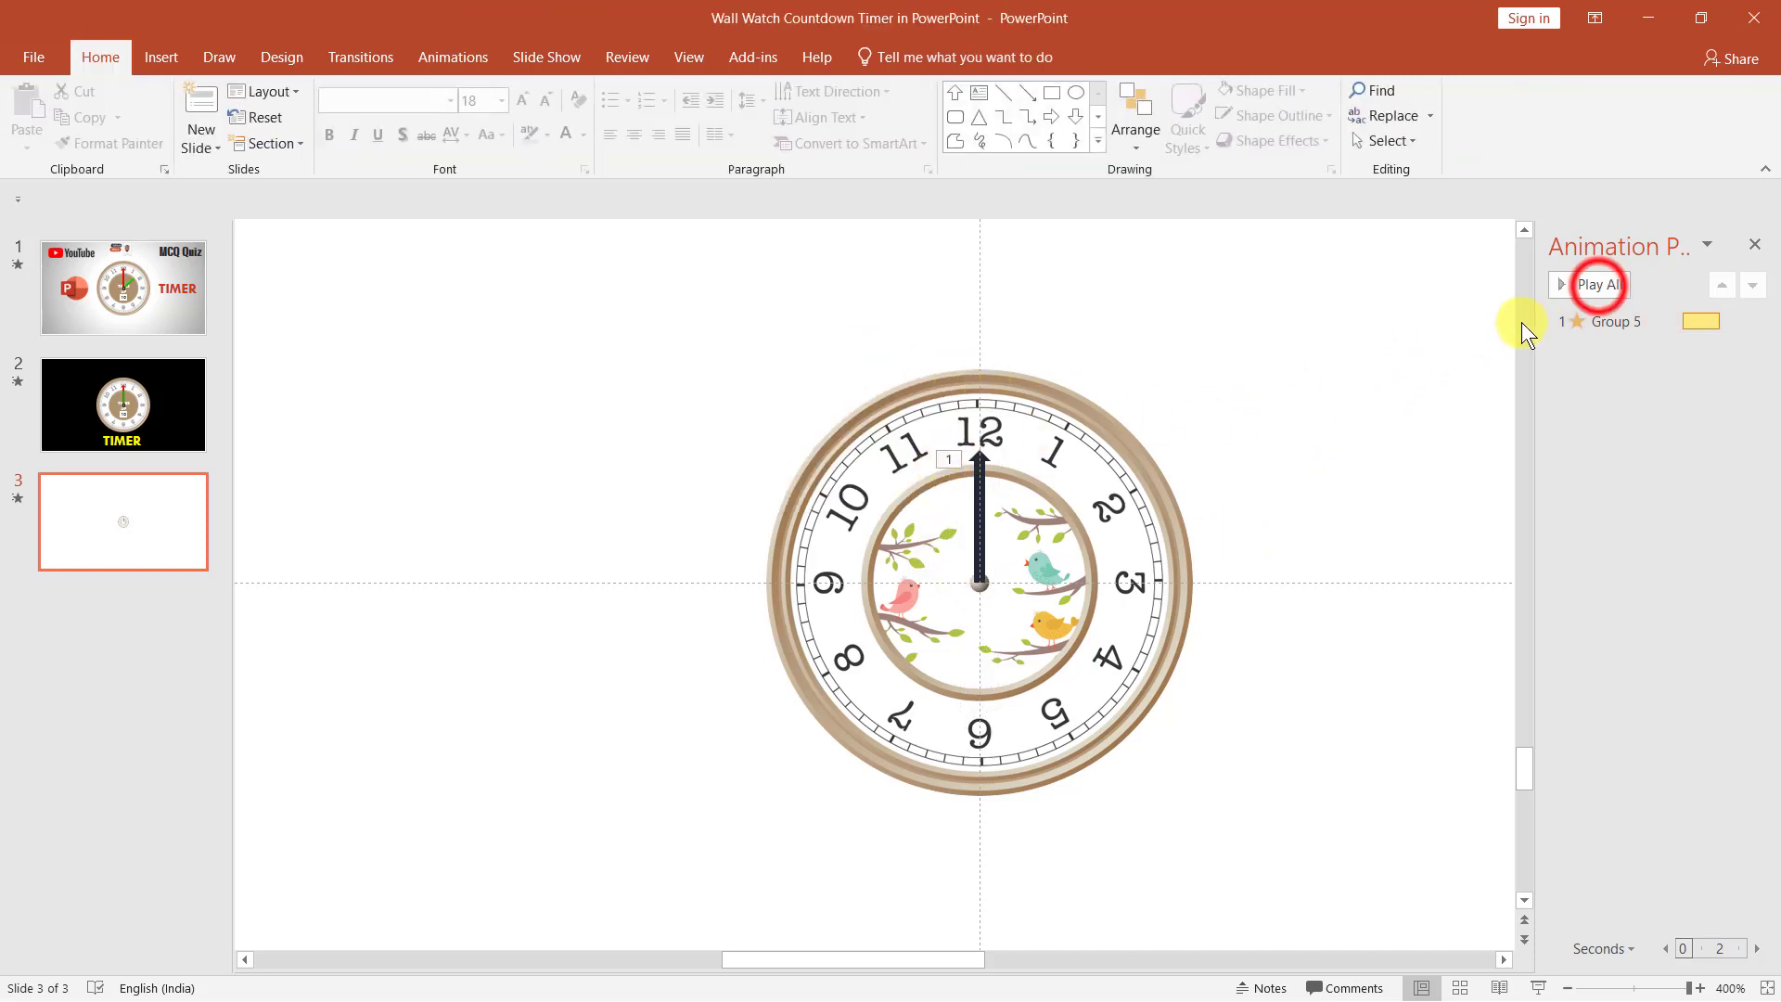
pyautogui.click(1599, 286)
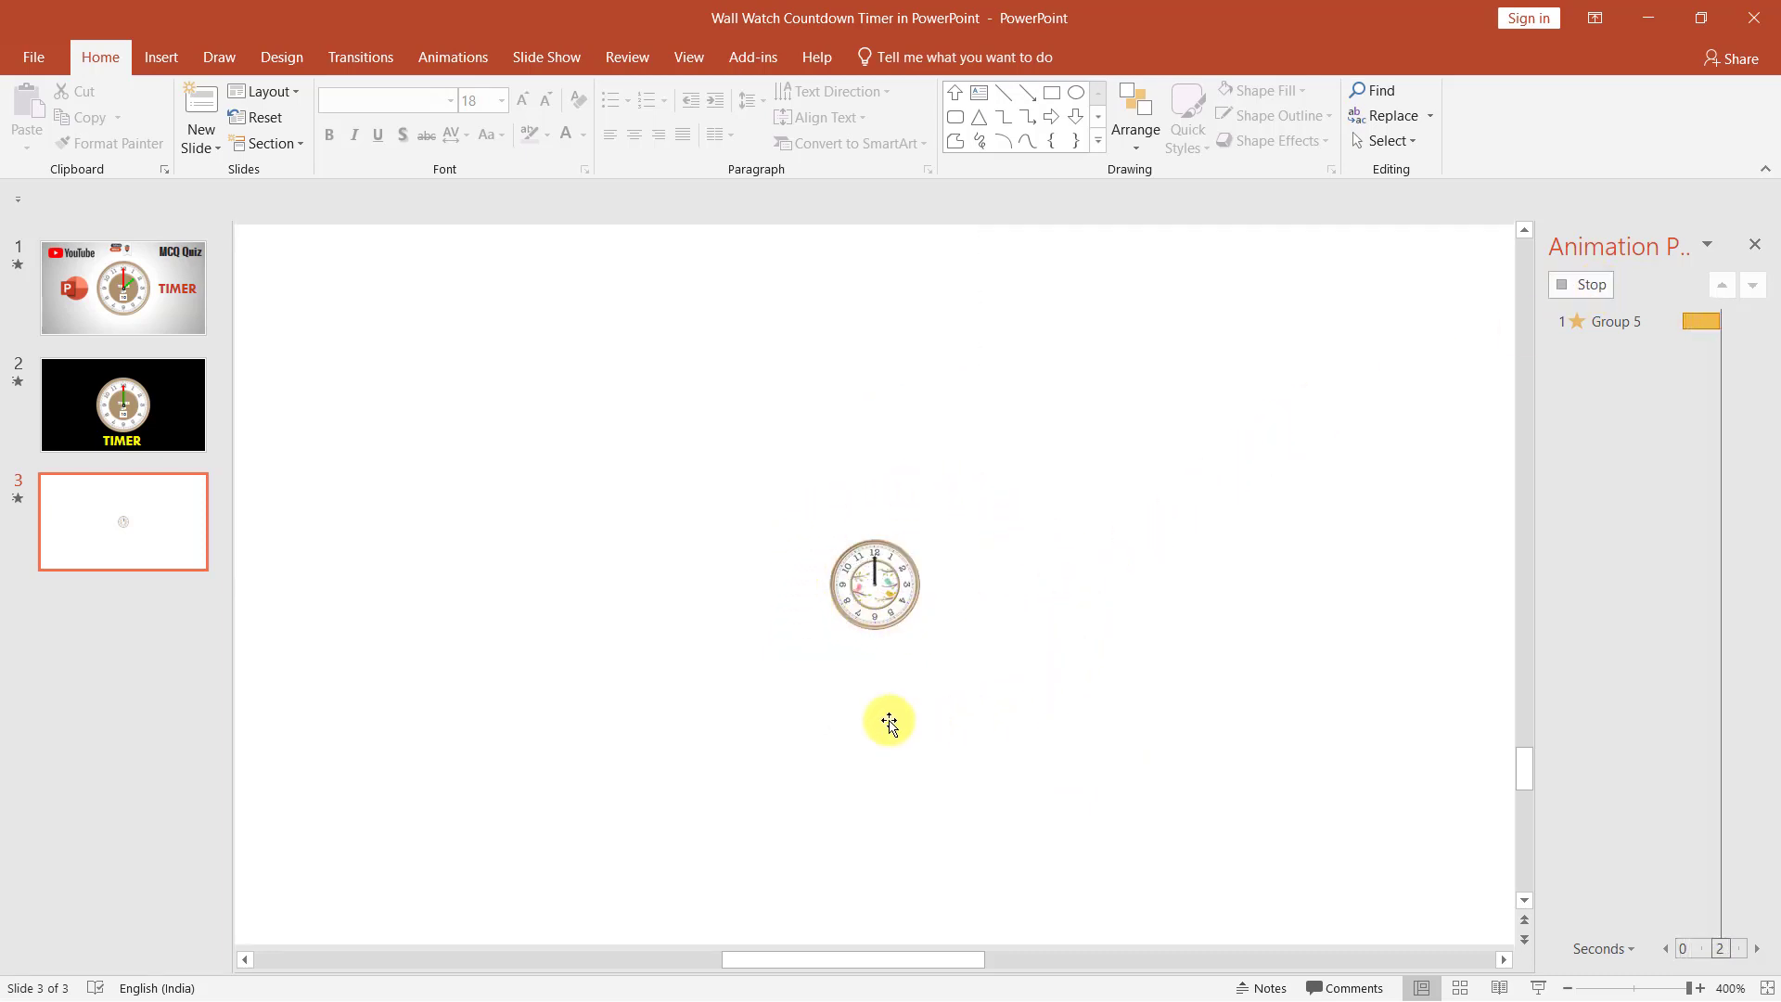
pyautogui.click(1317, 547)
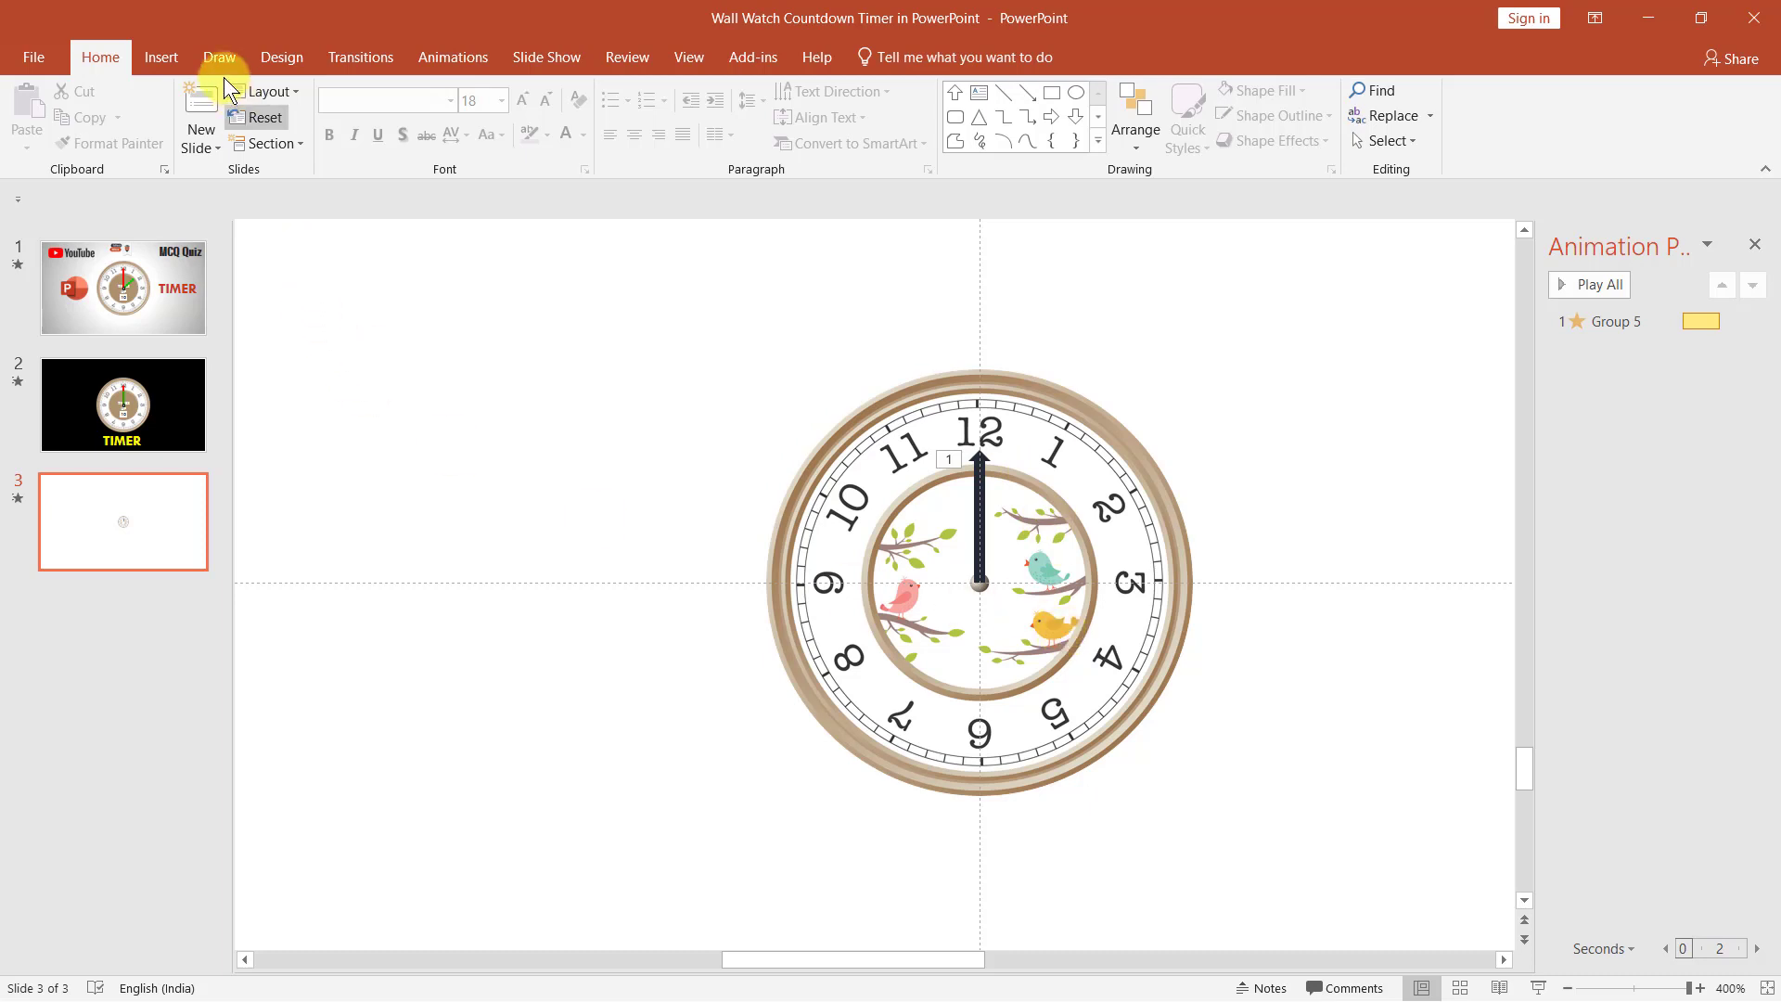
# - Draw a thin Up Arrow shape to the left of the clock
pyautogui.click(176, 57)
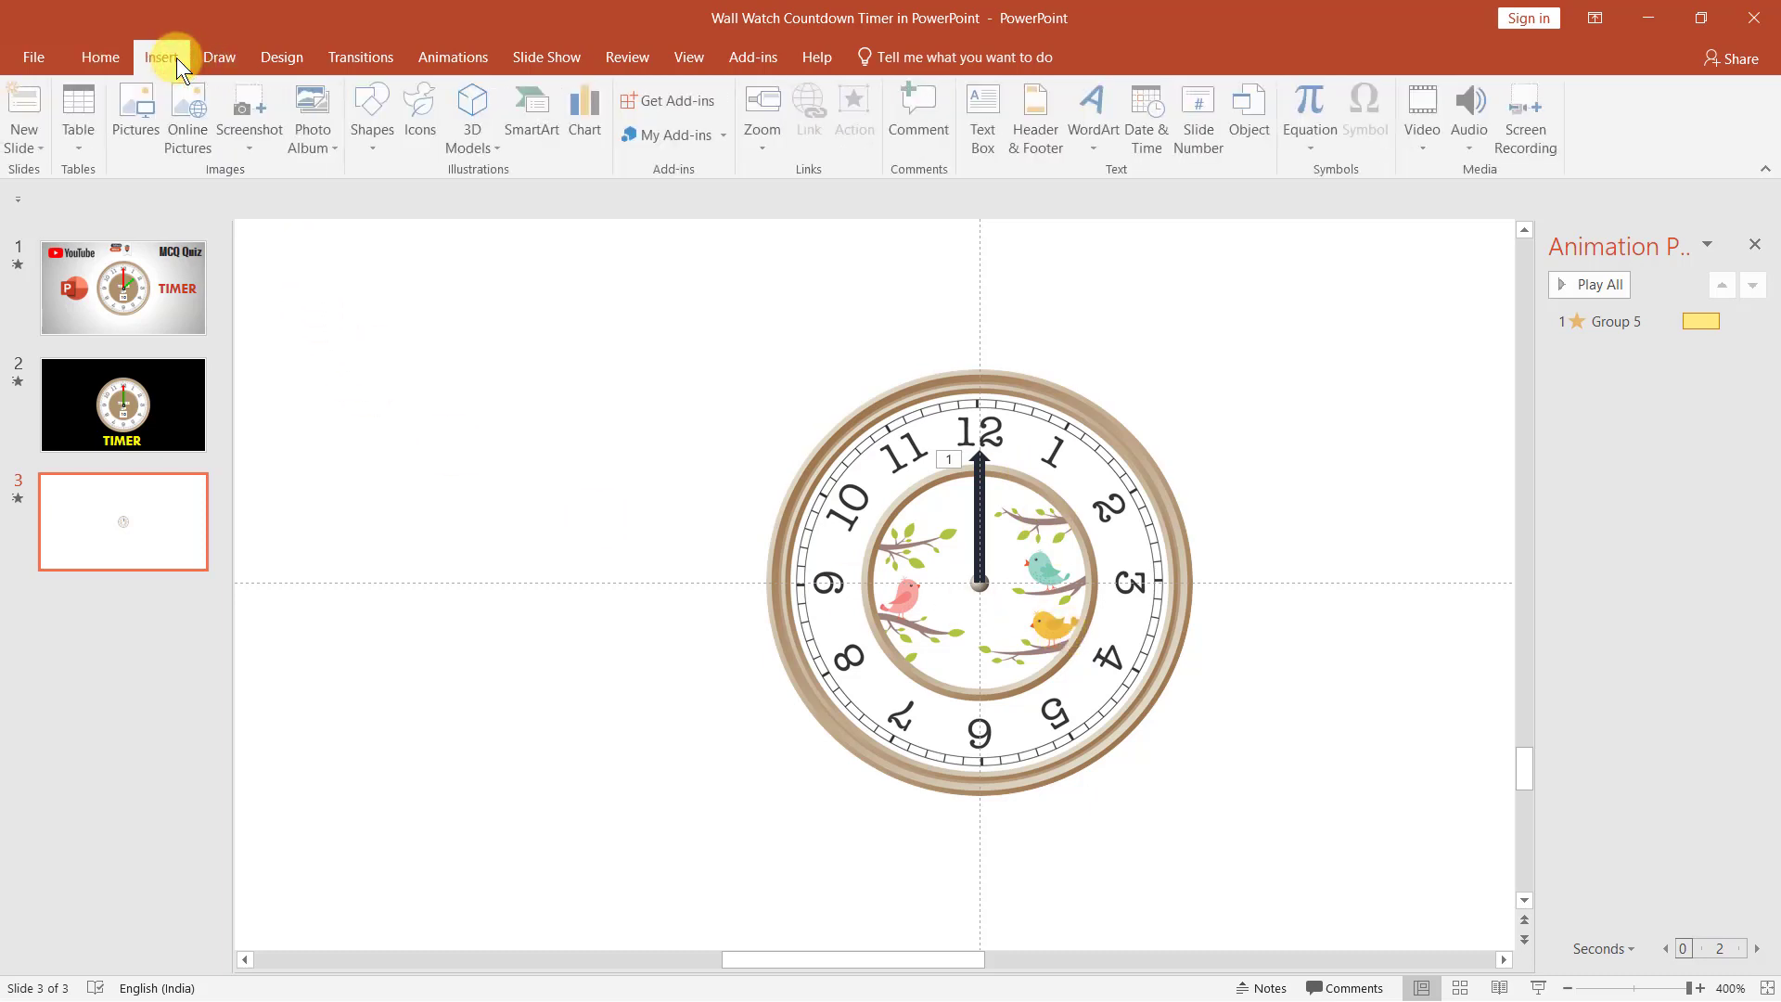
pyautogui.click(380, 150)
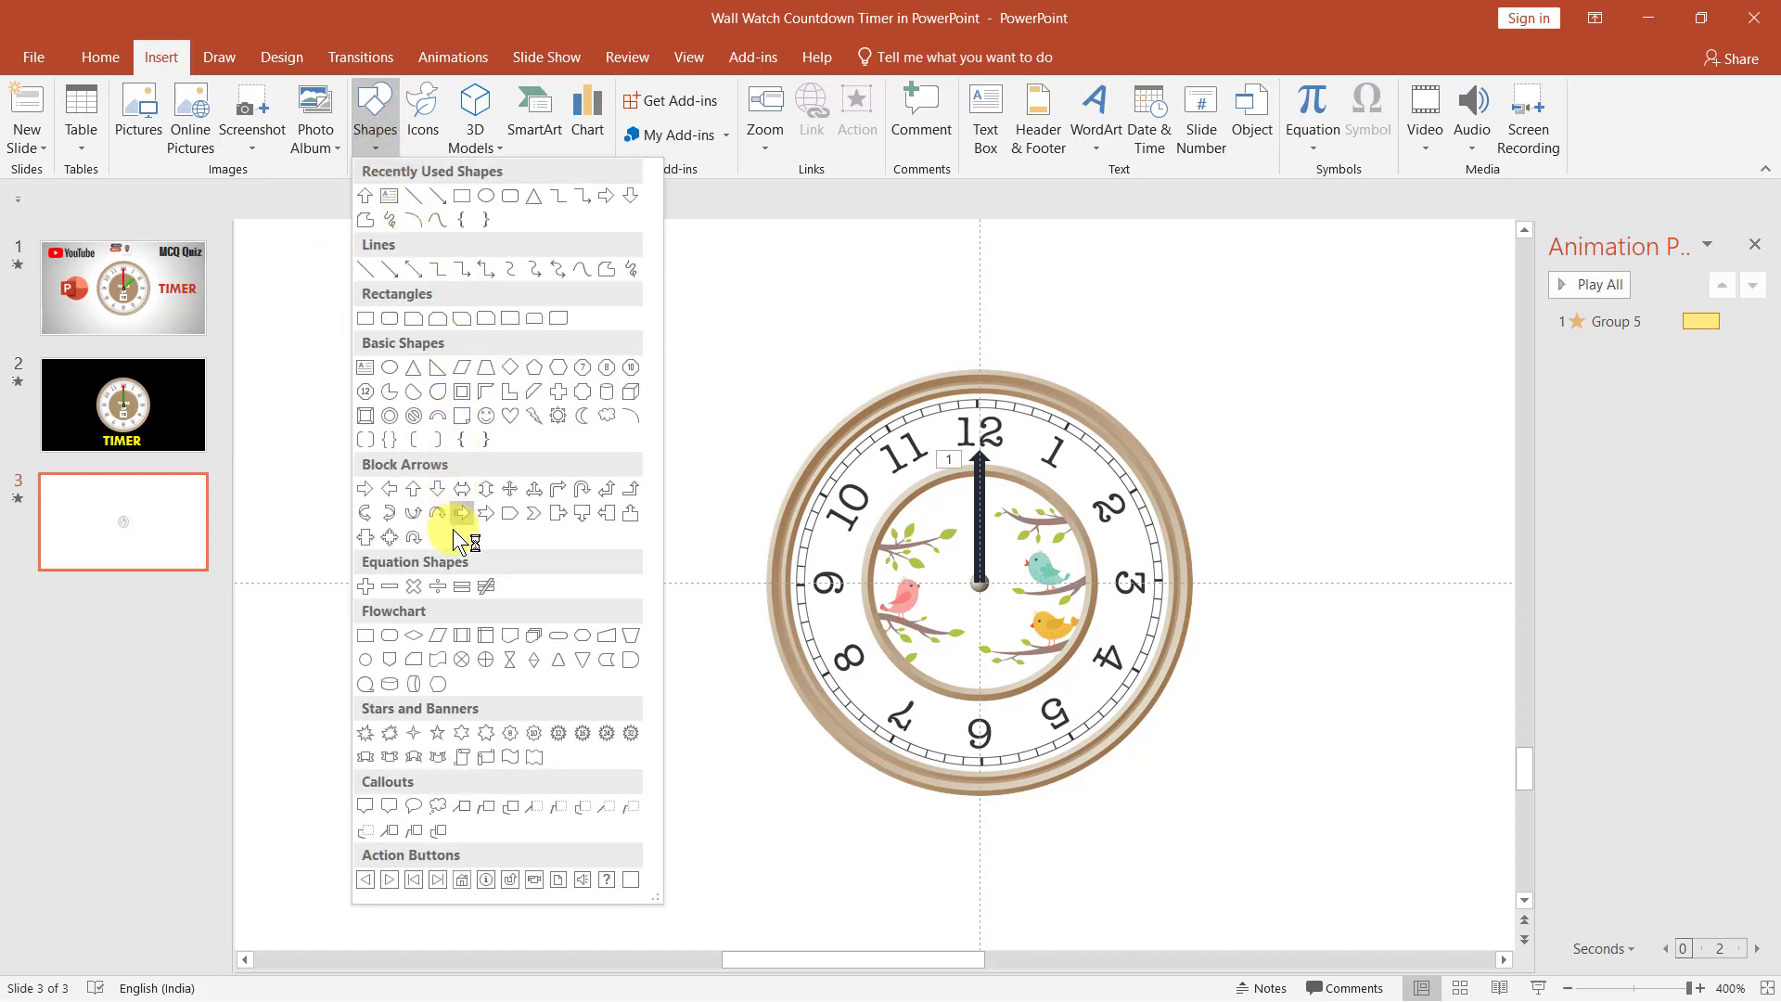
pyautogui.click(416, 487)
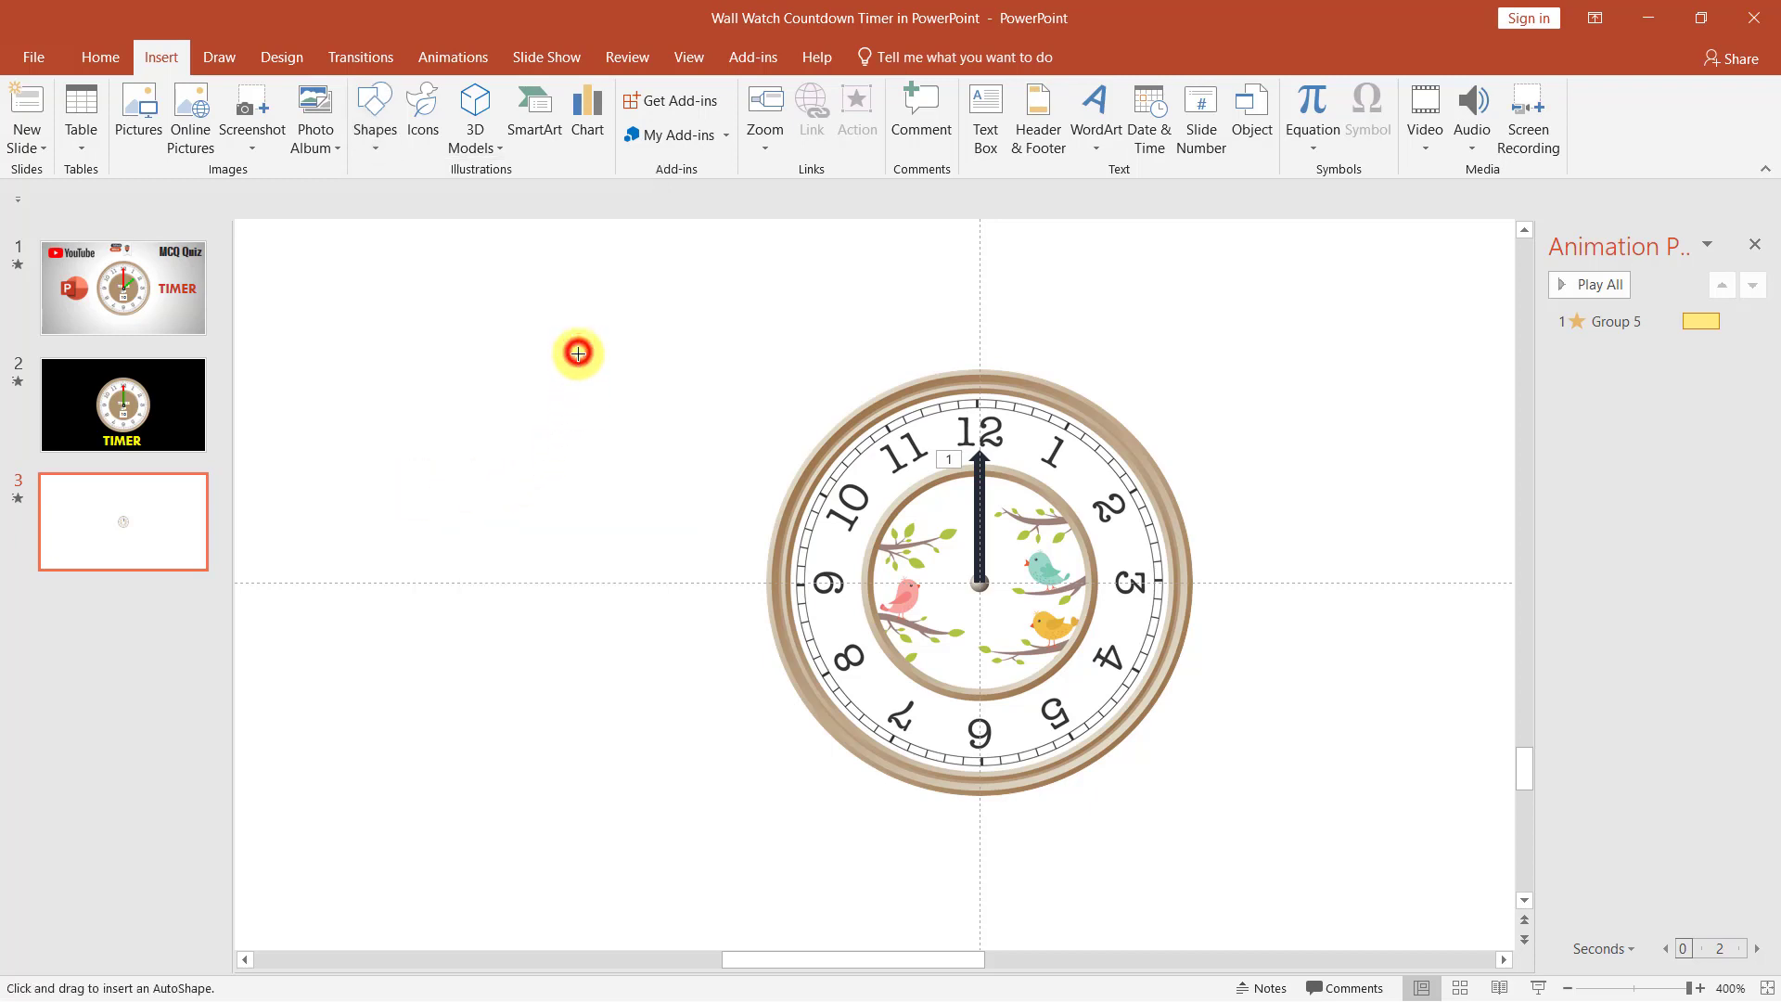
pyautogui.moveTo(577, 351); pyautogui.dragTo(588, 450)
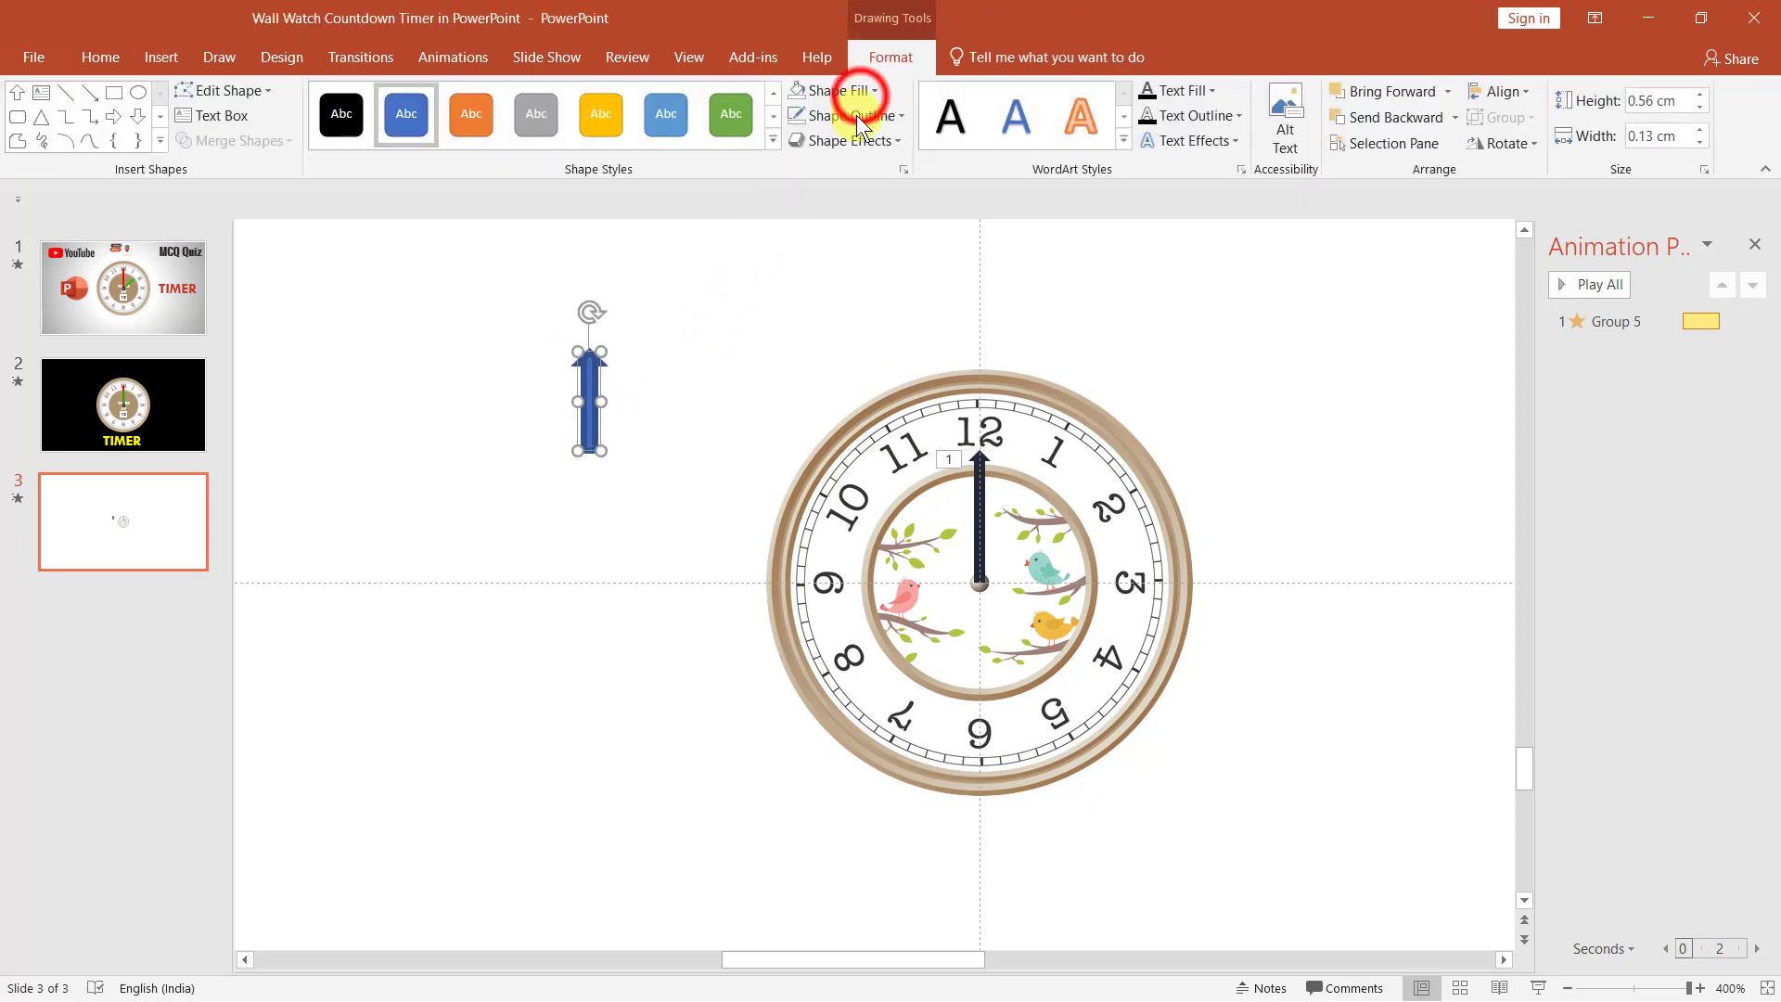
# - Fill the arrow red with no outline and move it onto the clock's centre, pointing to 12
pyautogui.click(859, 92)
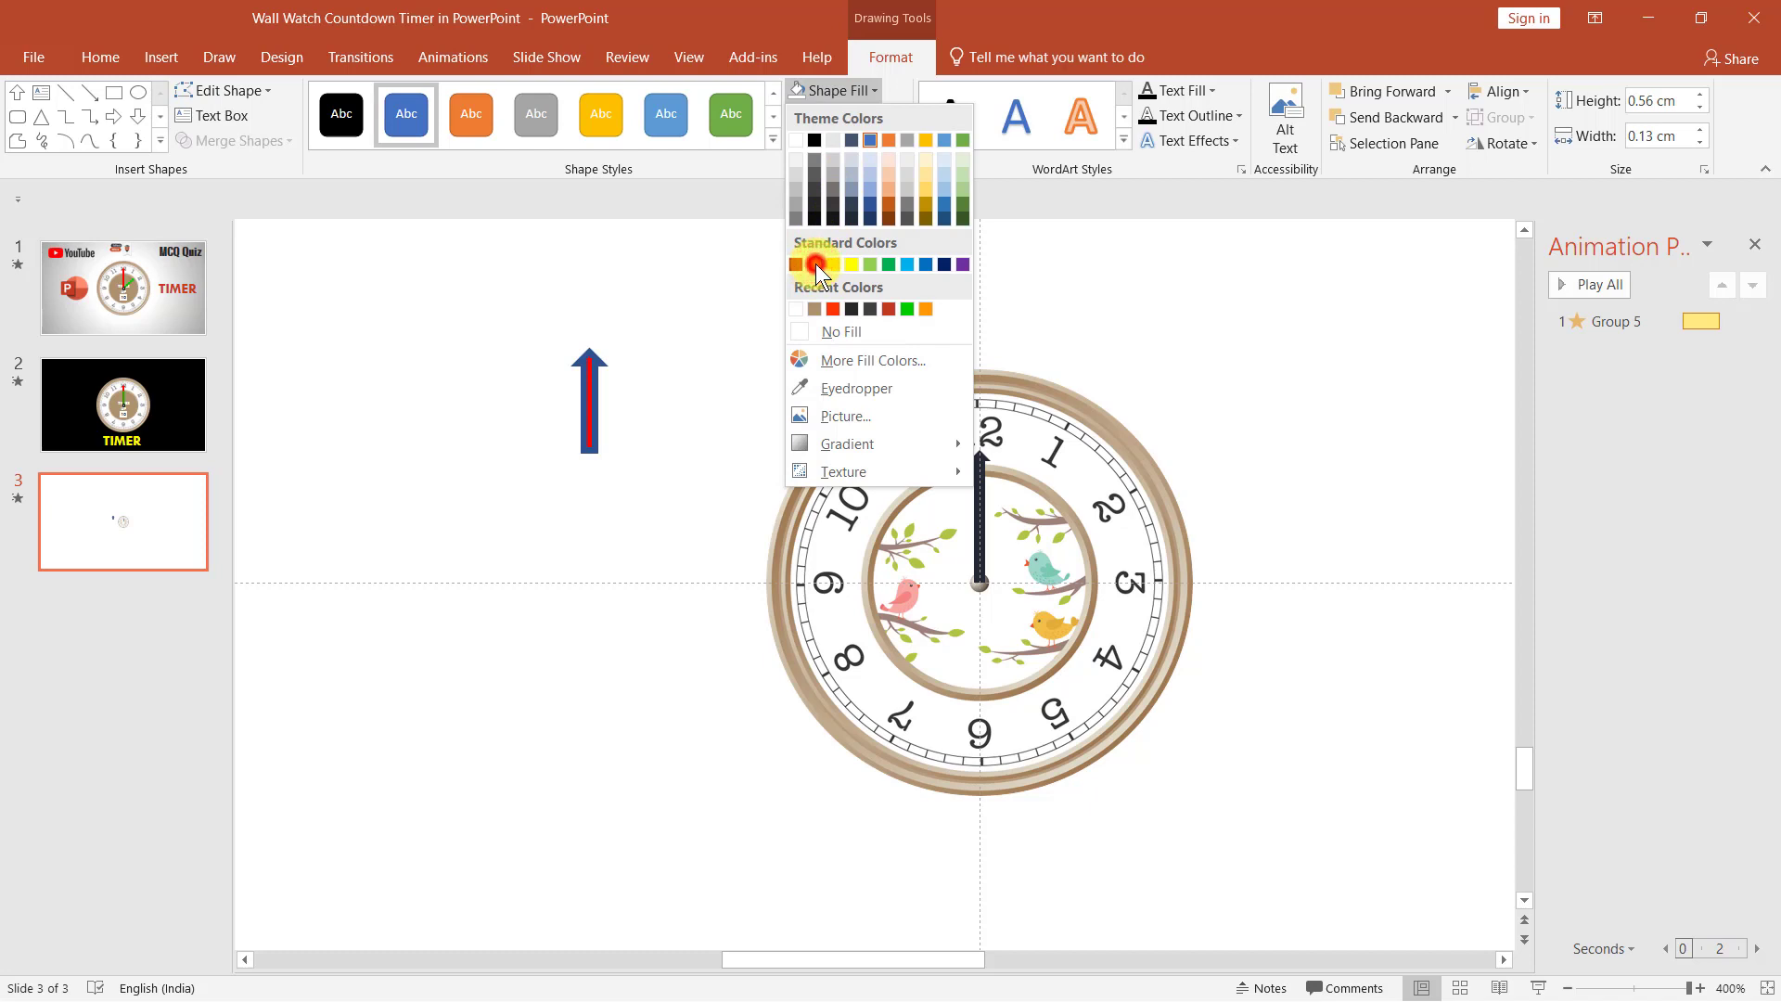
pyautogui.click(815, 263)
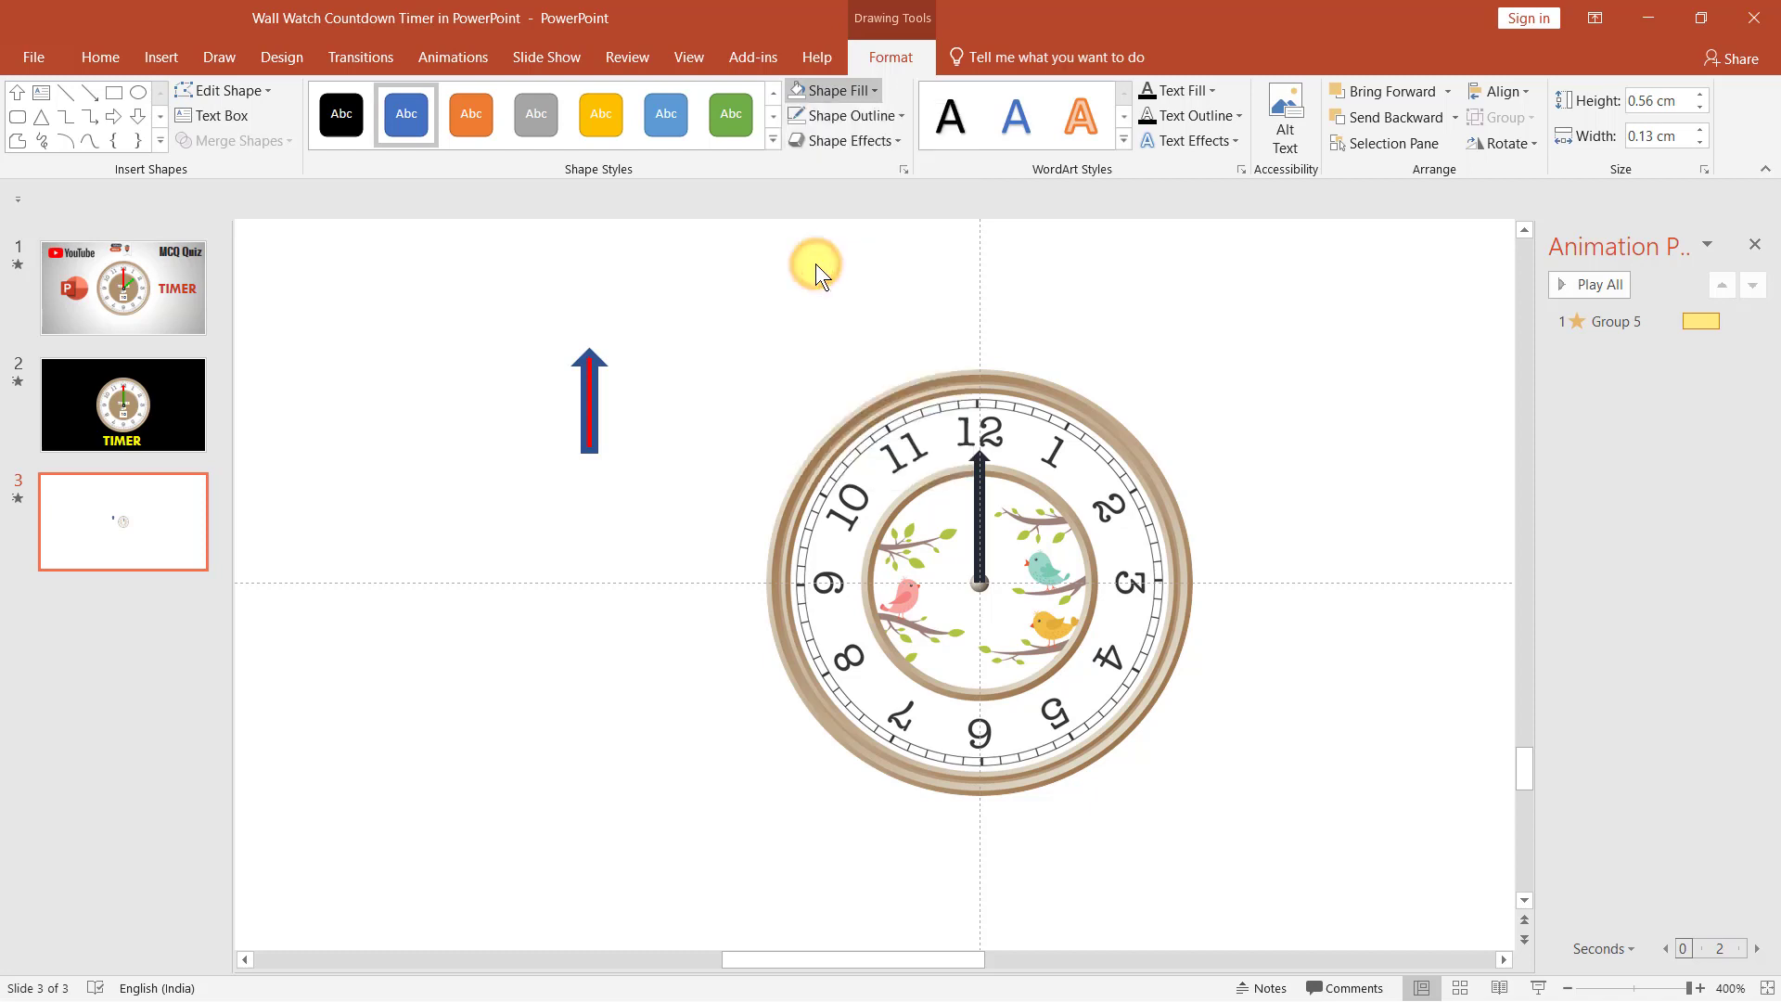
pyautogui.click(866, 116)
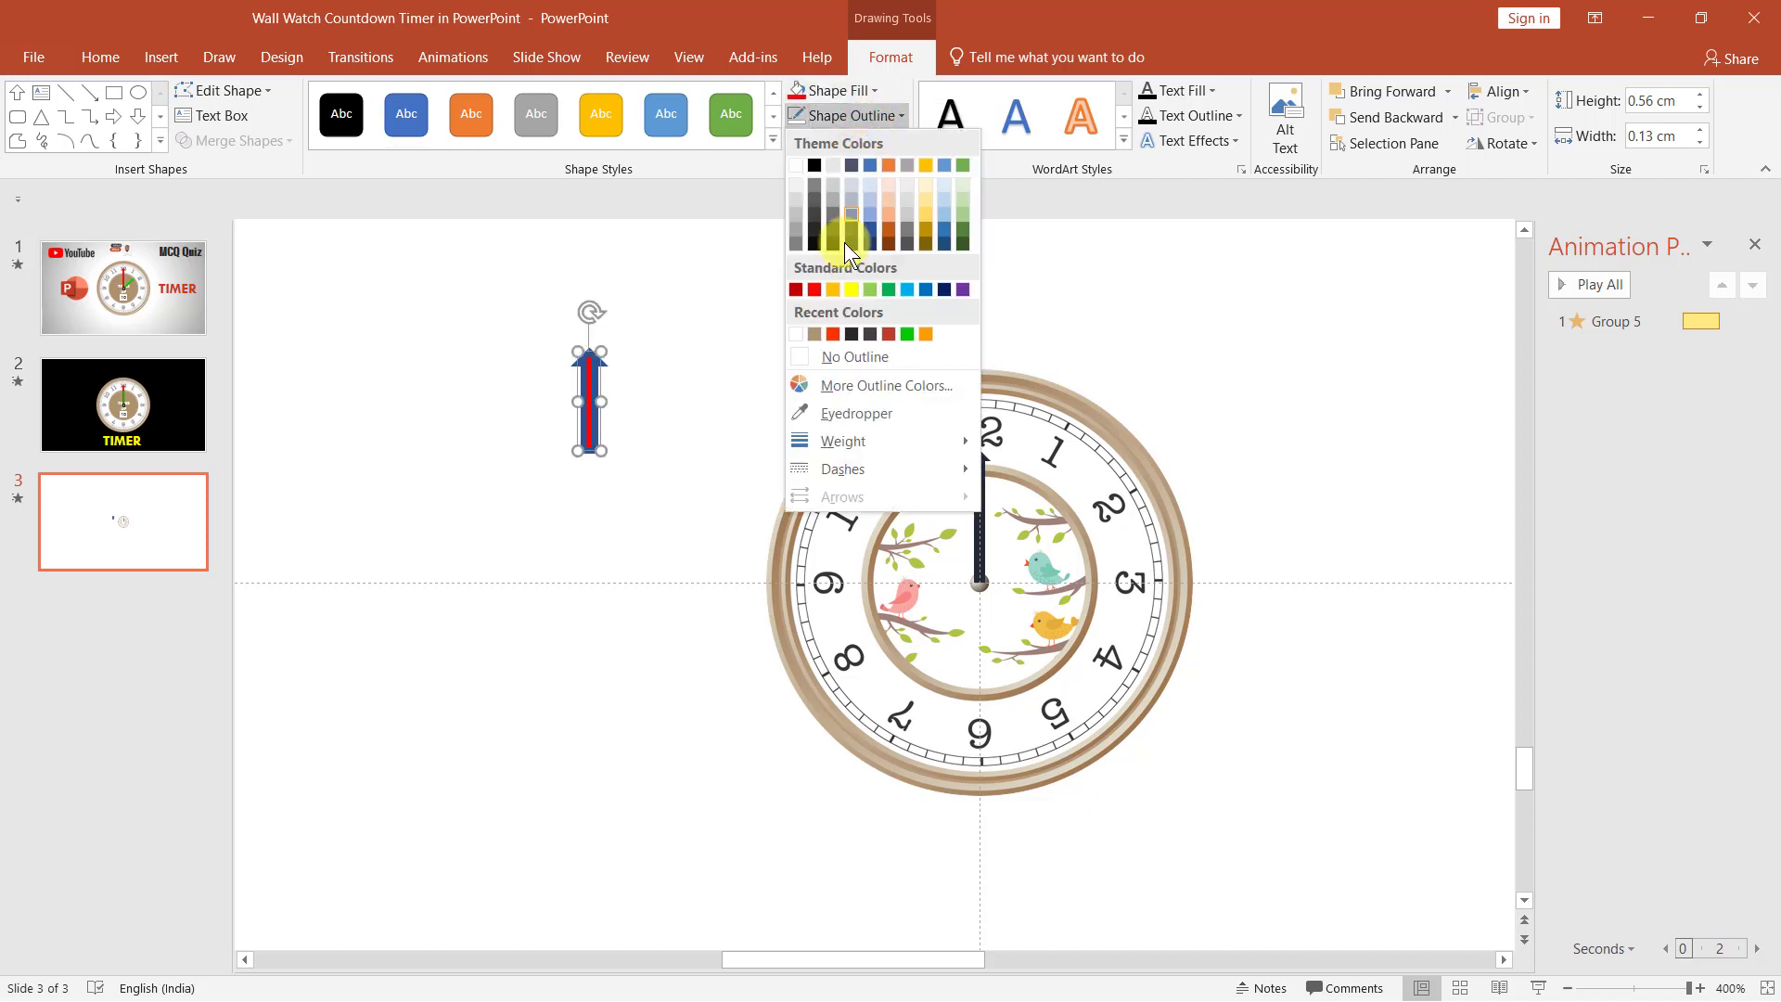
pyautogui.click(847, 354)
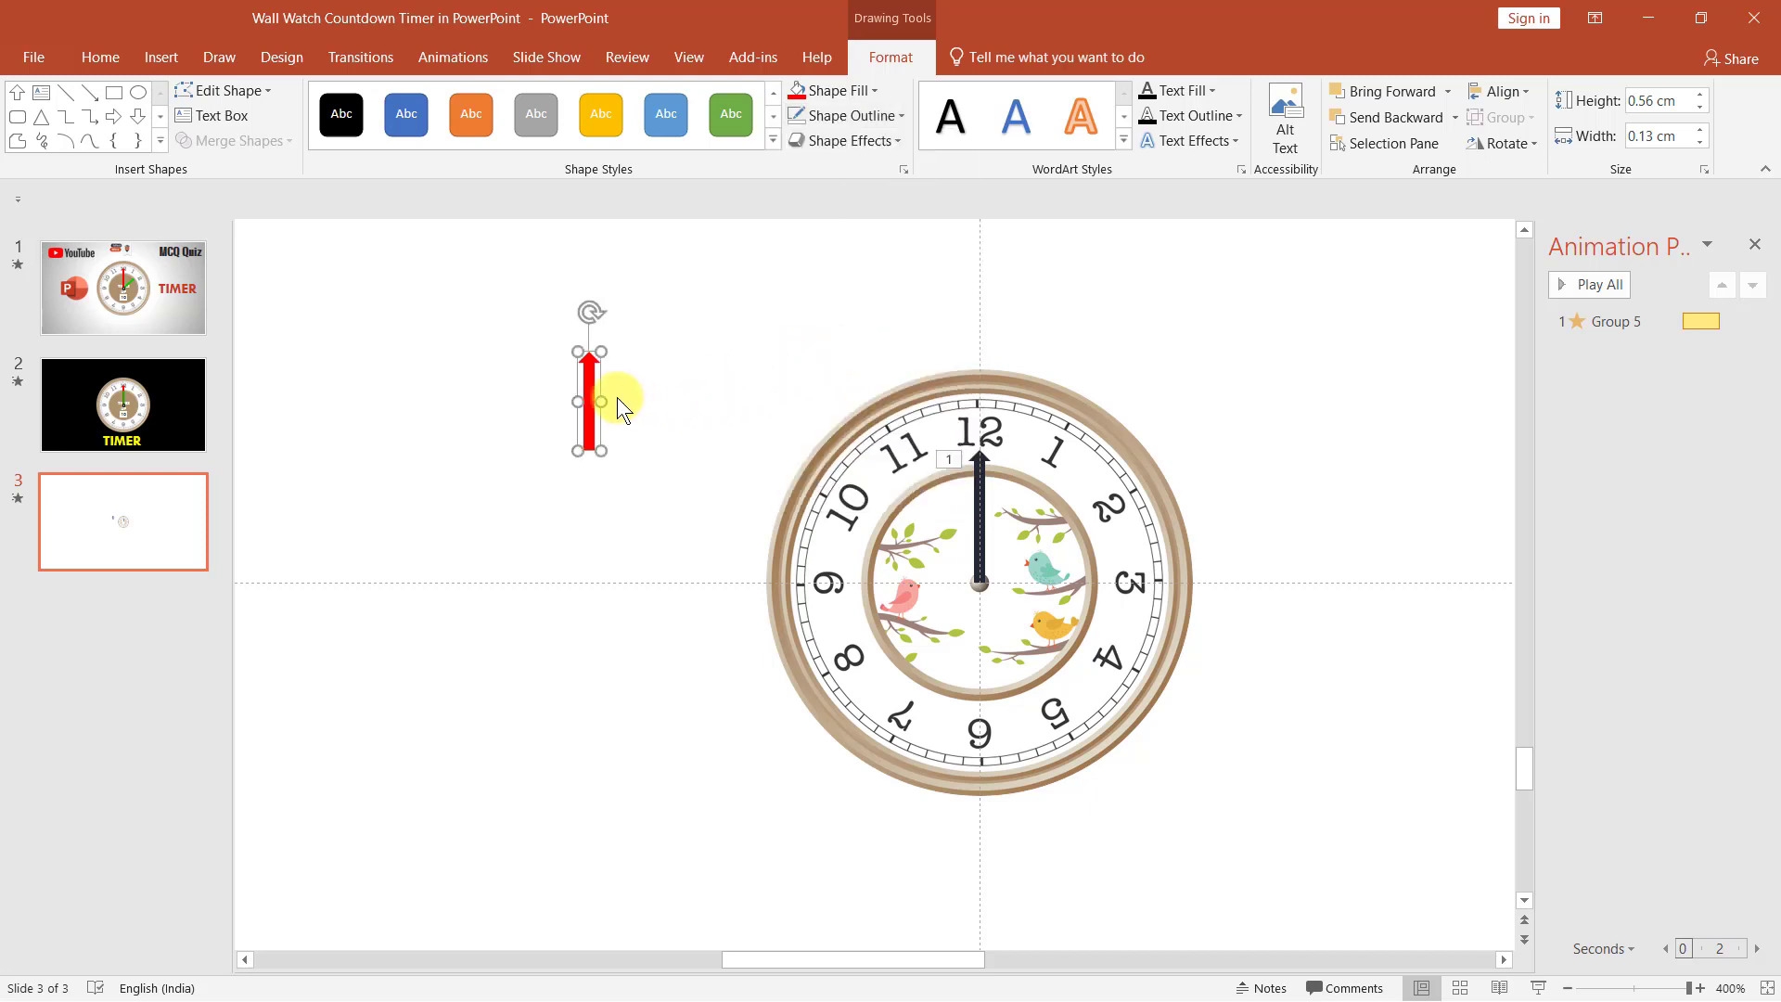
pyautogui.moveTo(659, 396)
pyautogui.mouseDown()
pyautogui.moveTo(1024, 519)
pyautogui.moveTo(983, 514)
pyautogui.mouseUp()
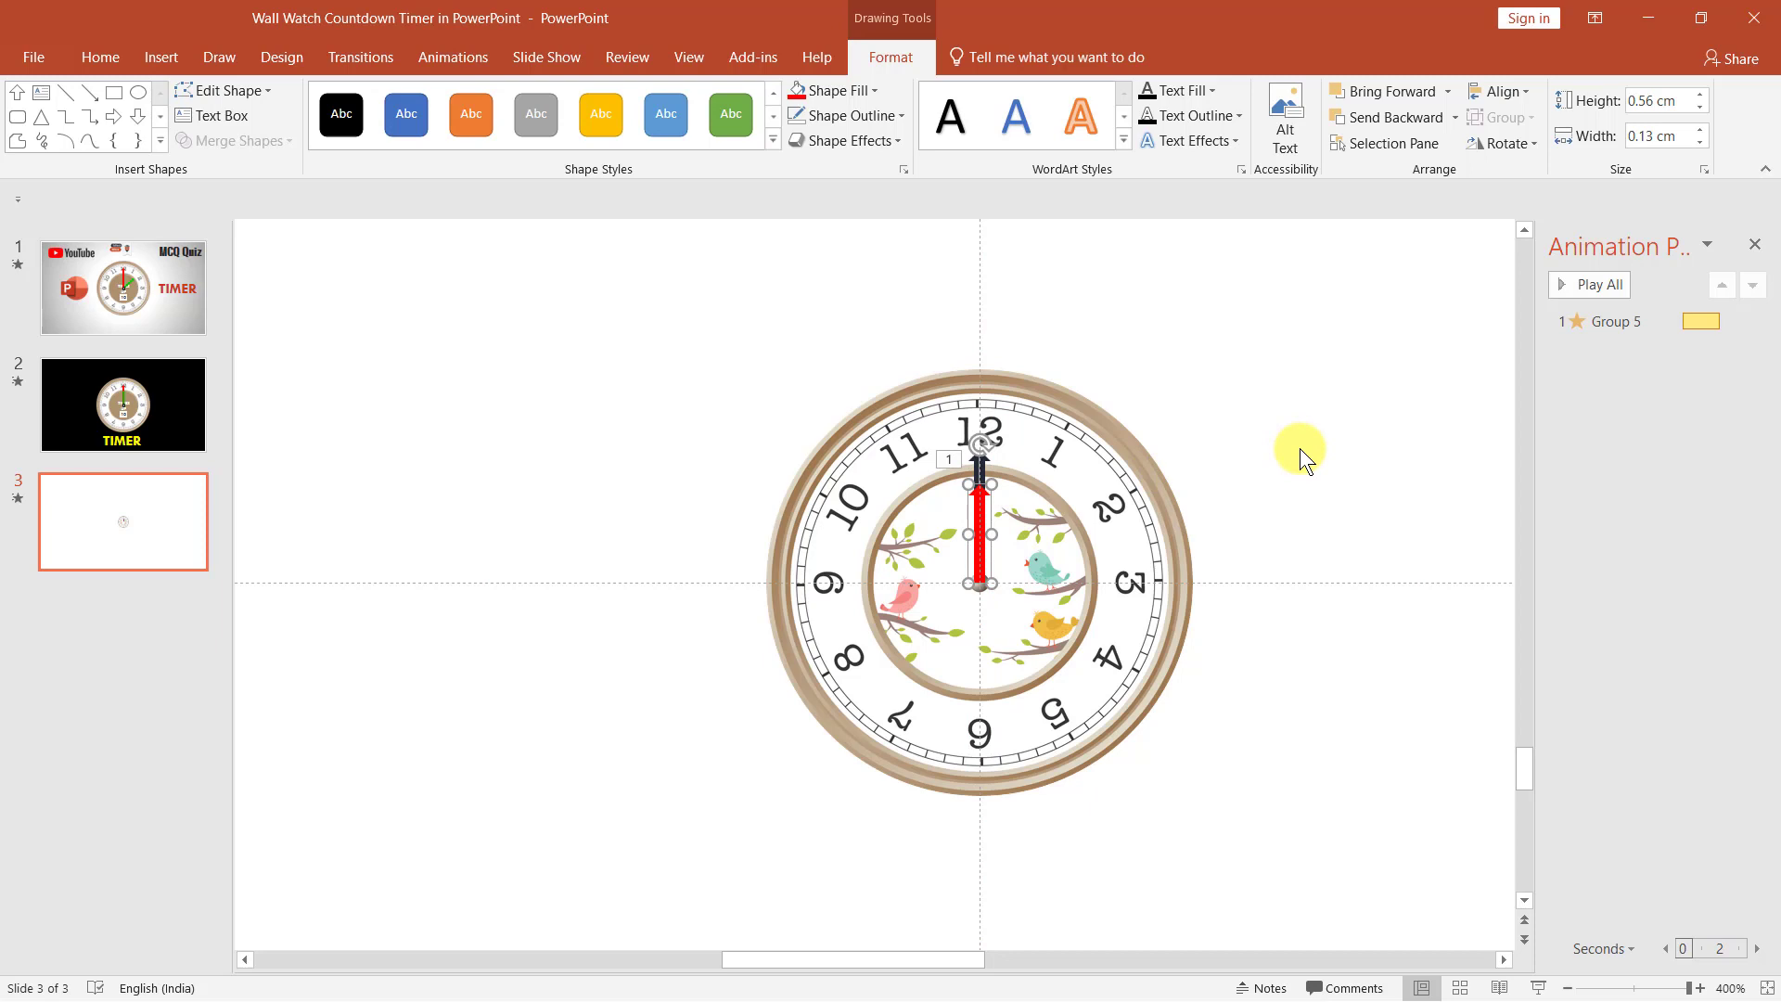
# - Duplicate the red arrow with Ctrl+D, flip the copy vertically, and align it below the centre
pyautogui.hotkey('ctrl', 'd')
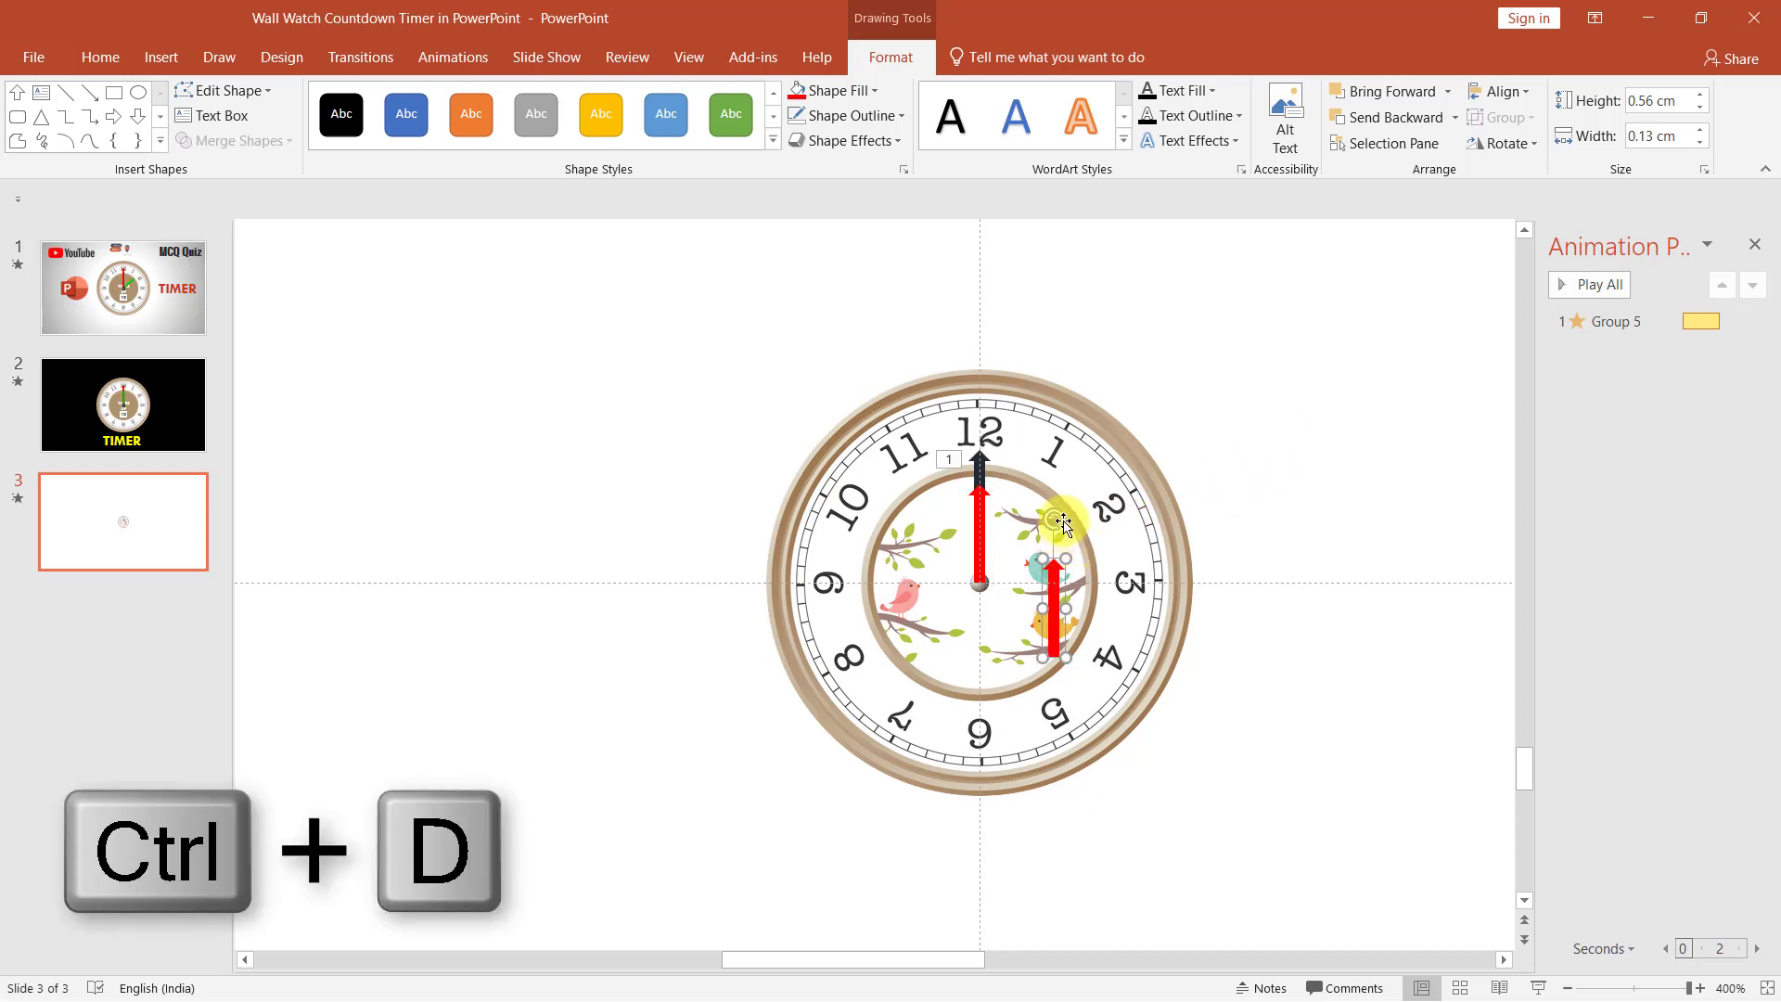
pyautogui.click(1516, 143)
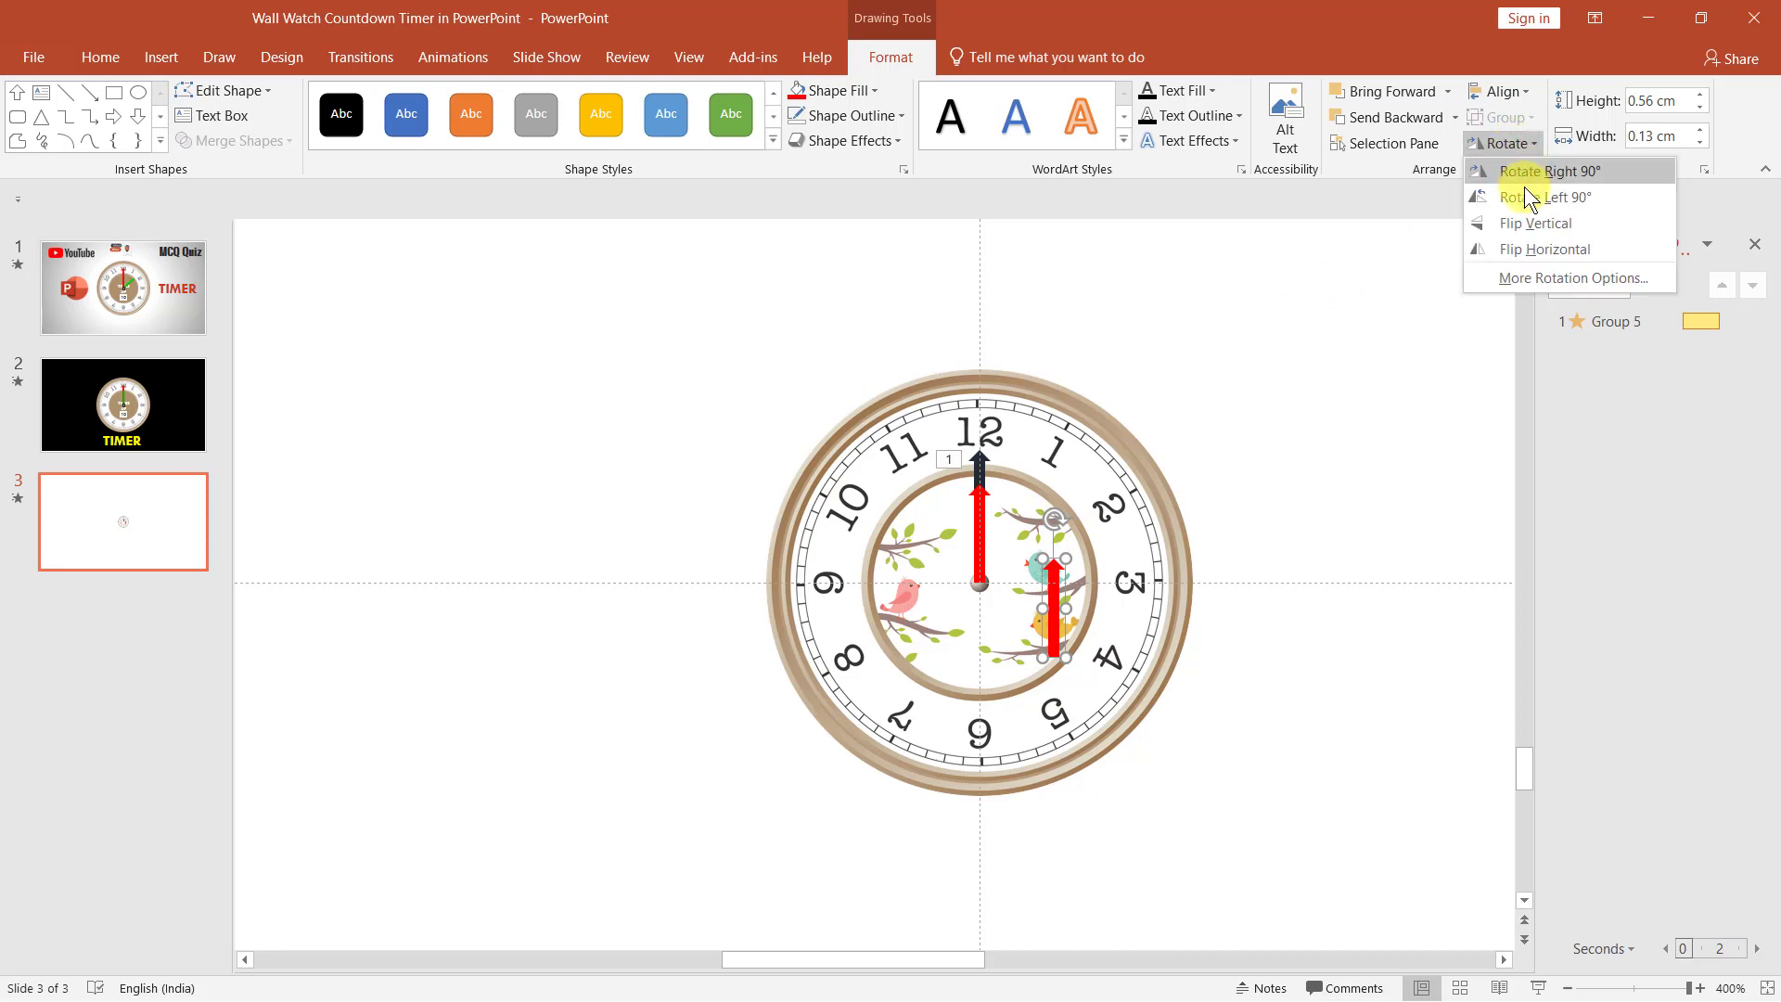
pyautogui.click(1550, 226)
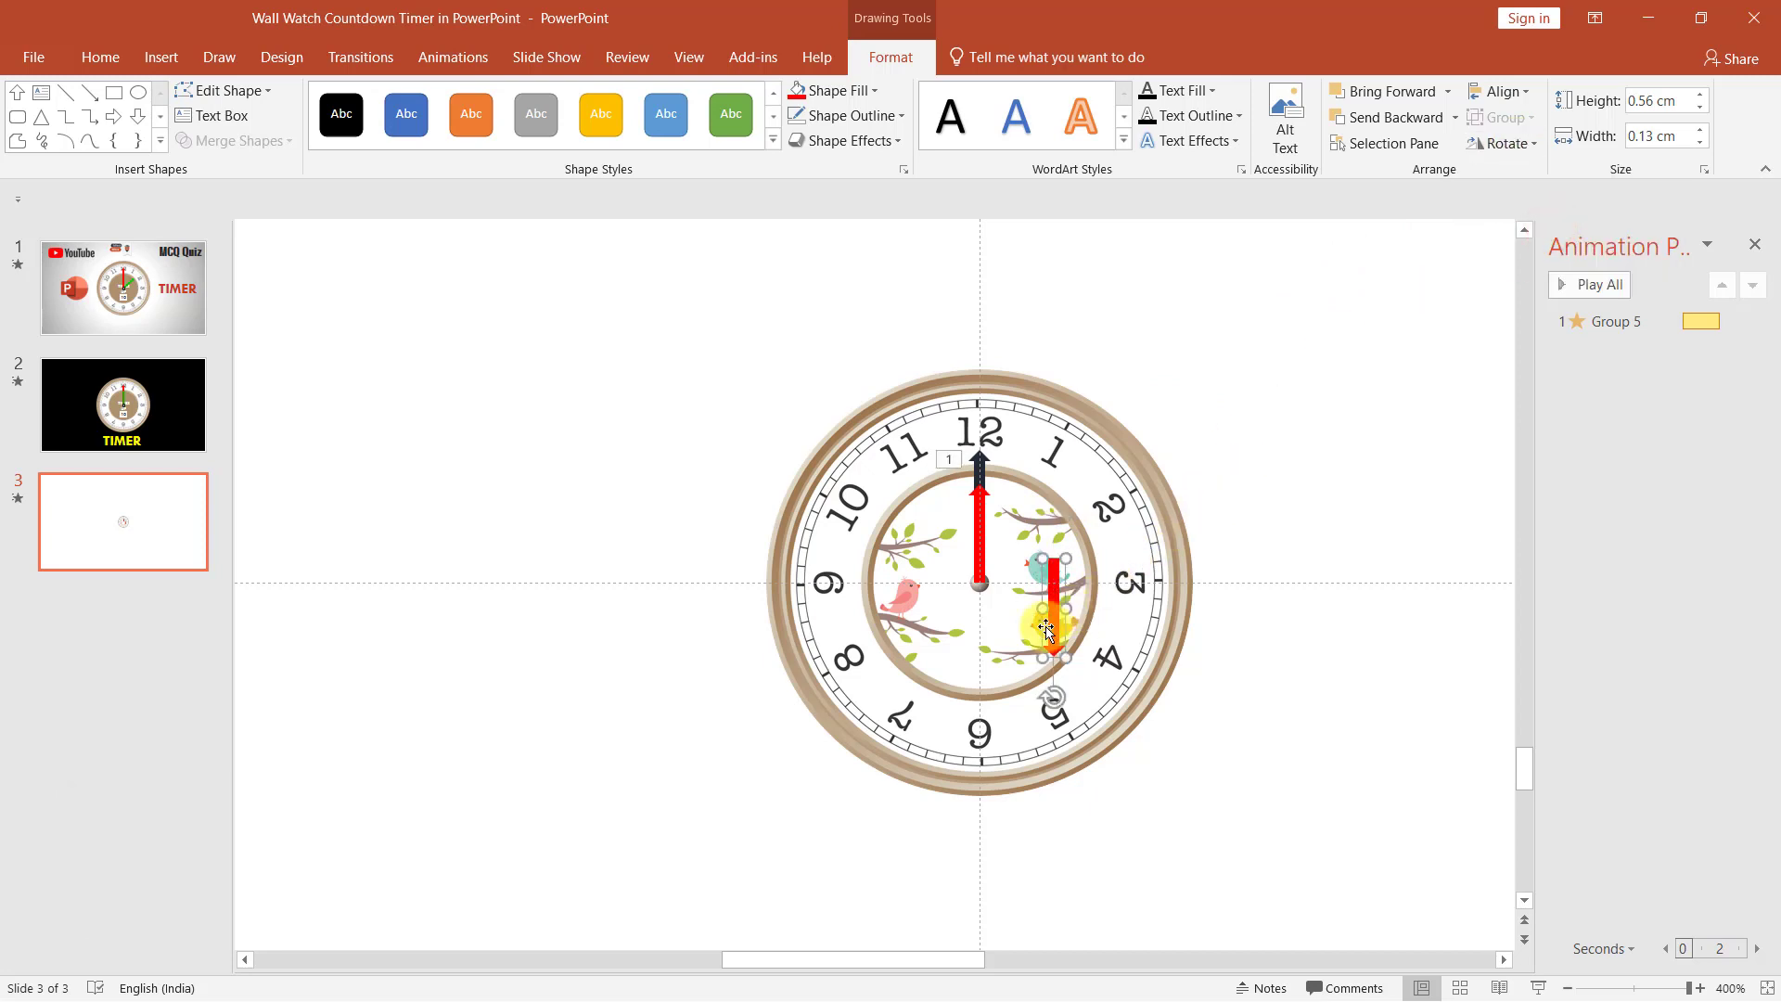
pyautogui.click(1029, 597)
pyautogui.moveTo(1028, 597); pyautogui.dragTo(980, 609)
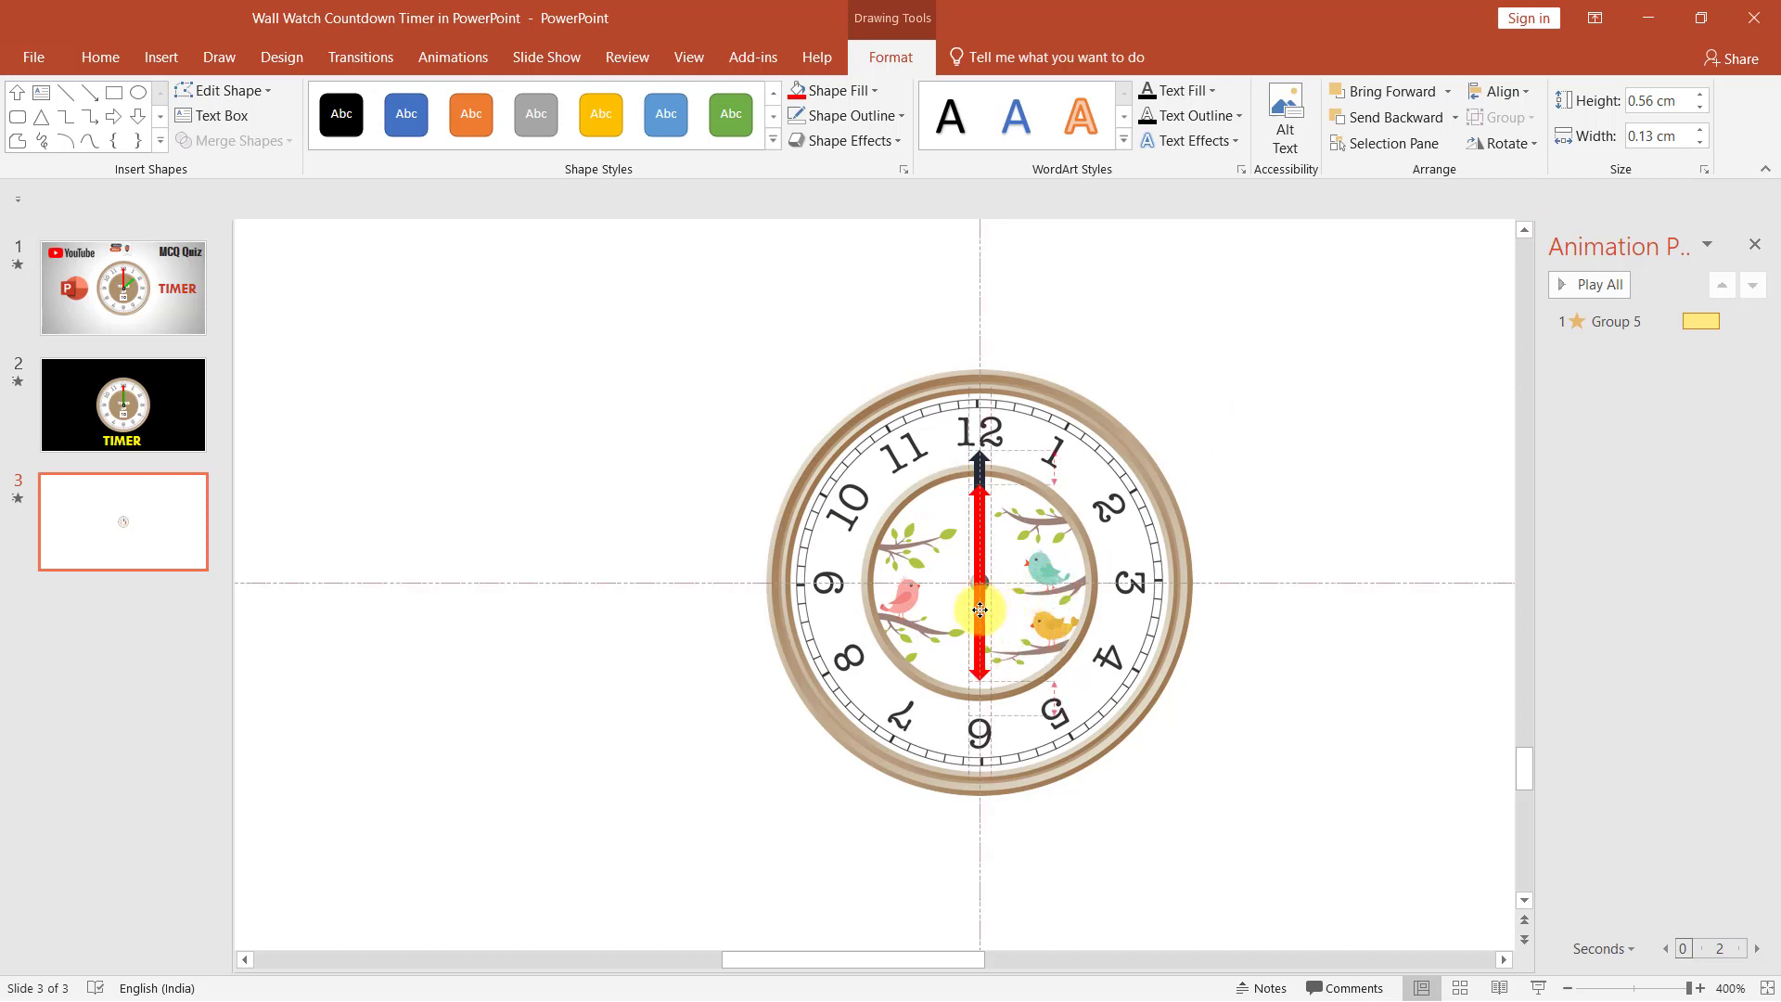
pyautogui.click(1379, 471)
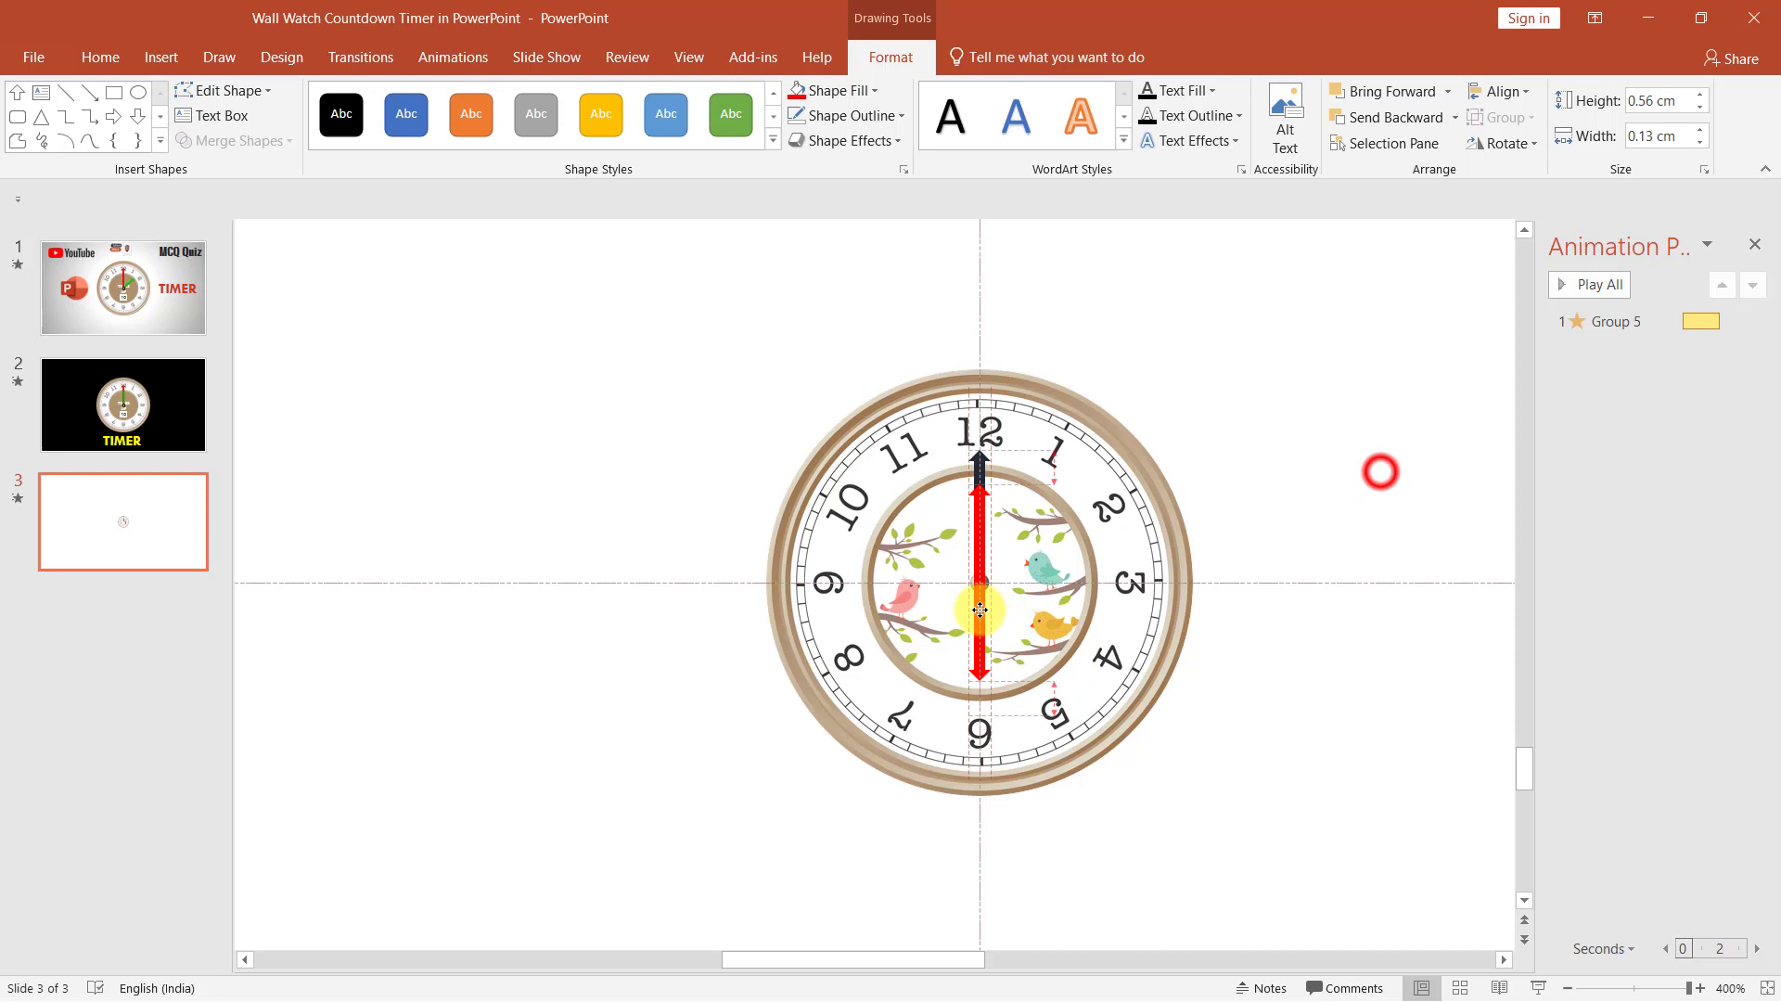
# - Group both red arrows with Ctrl+G and rotate the group 90° to lie horizontally
pyautogui.click(978, 522)
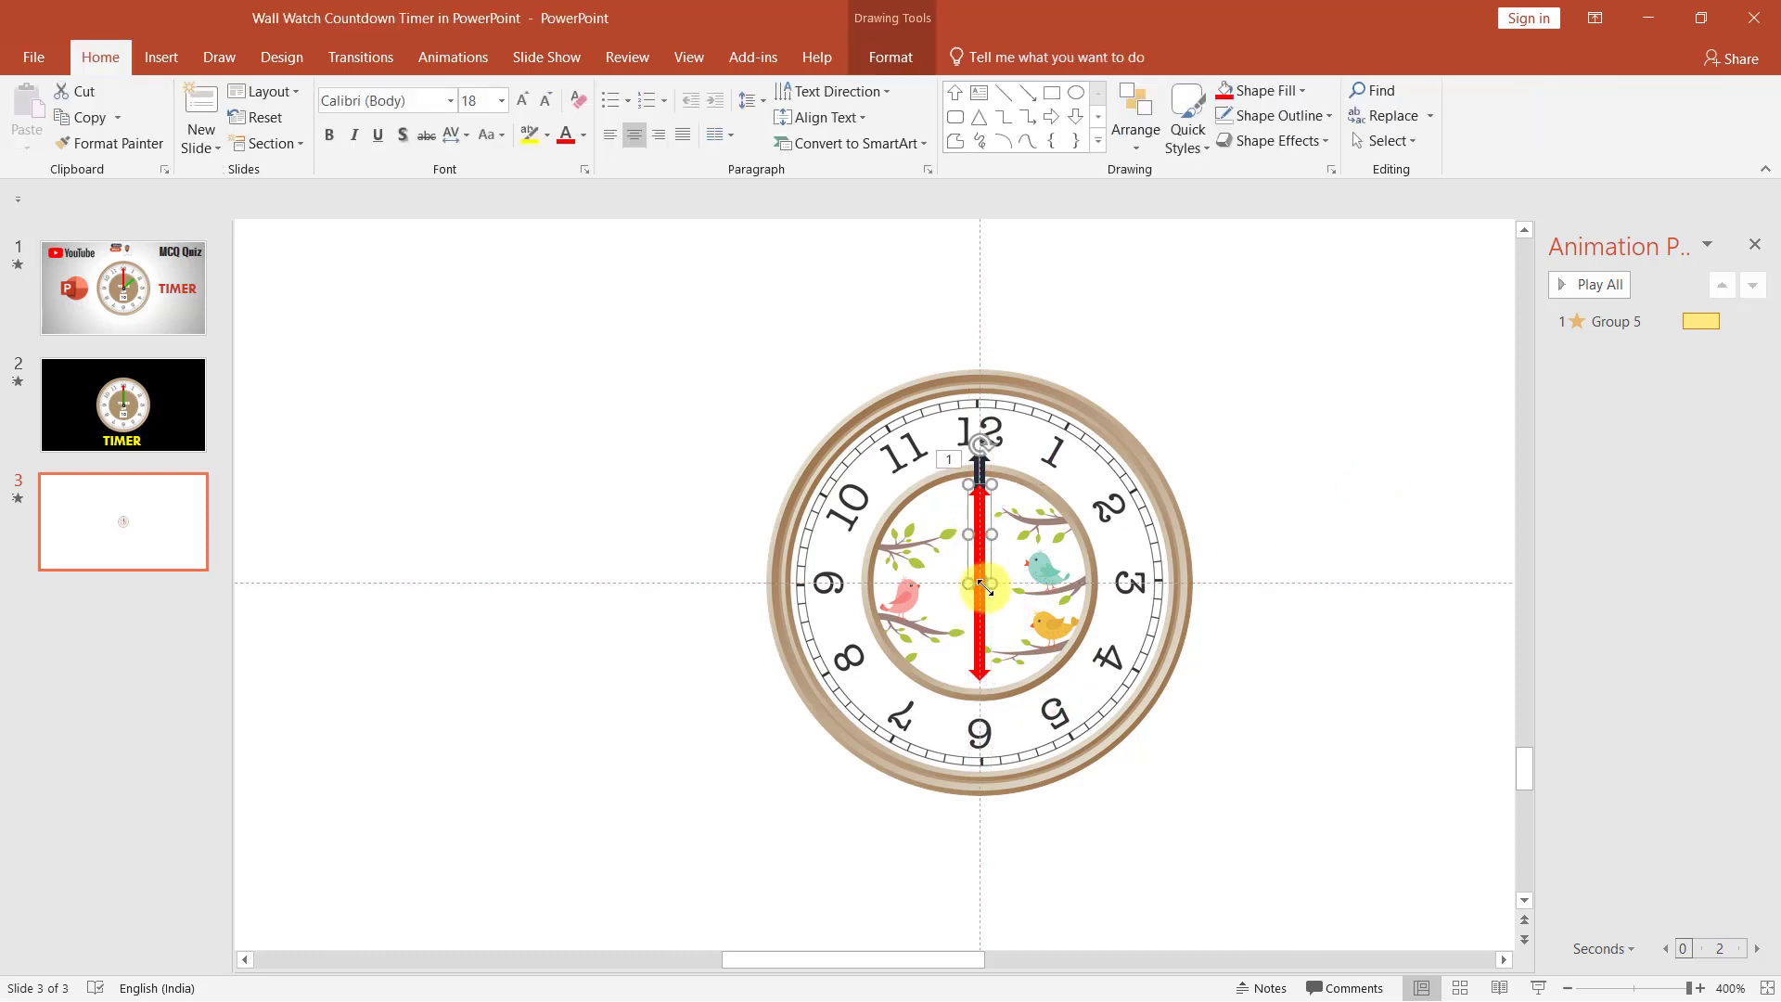
pyautogui.click(978, 621)
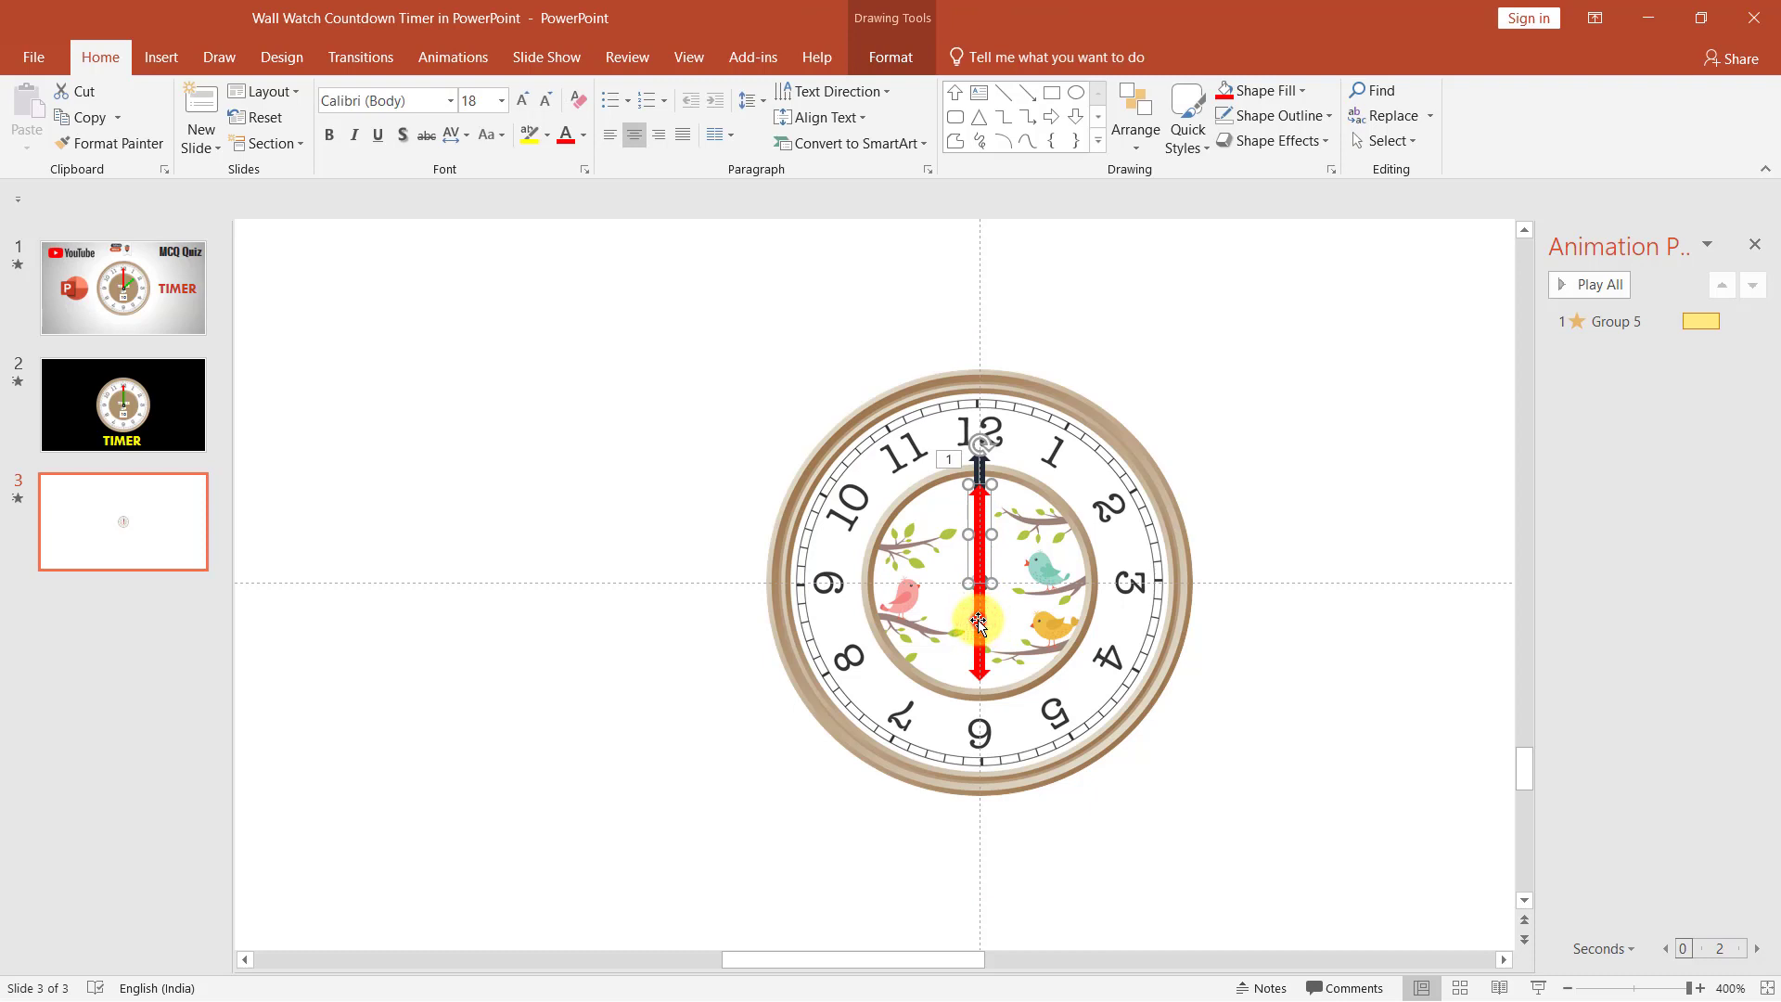
pyautogui.keyDown('shift'); pyautogui.click(979, 623); pyautogui.keyUp('shift')
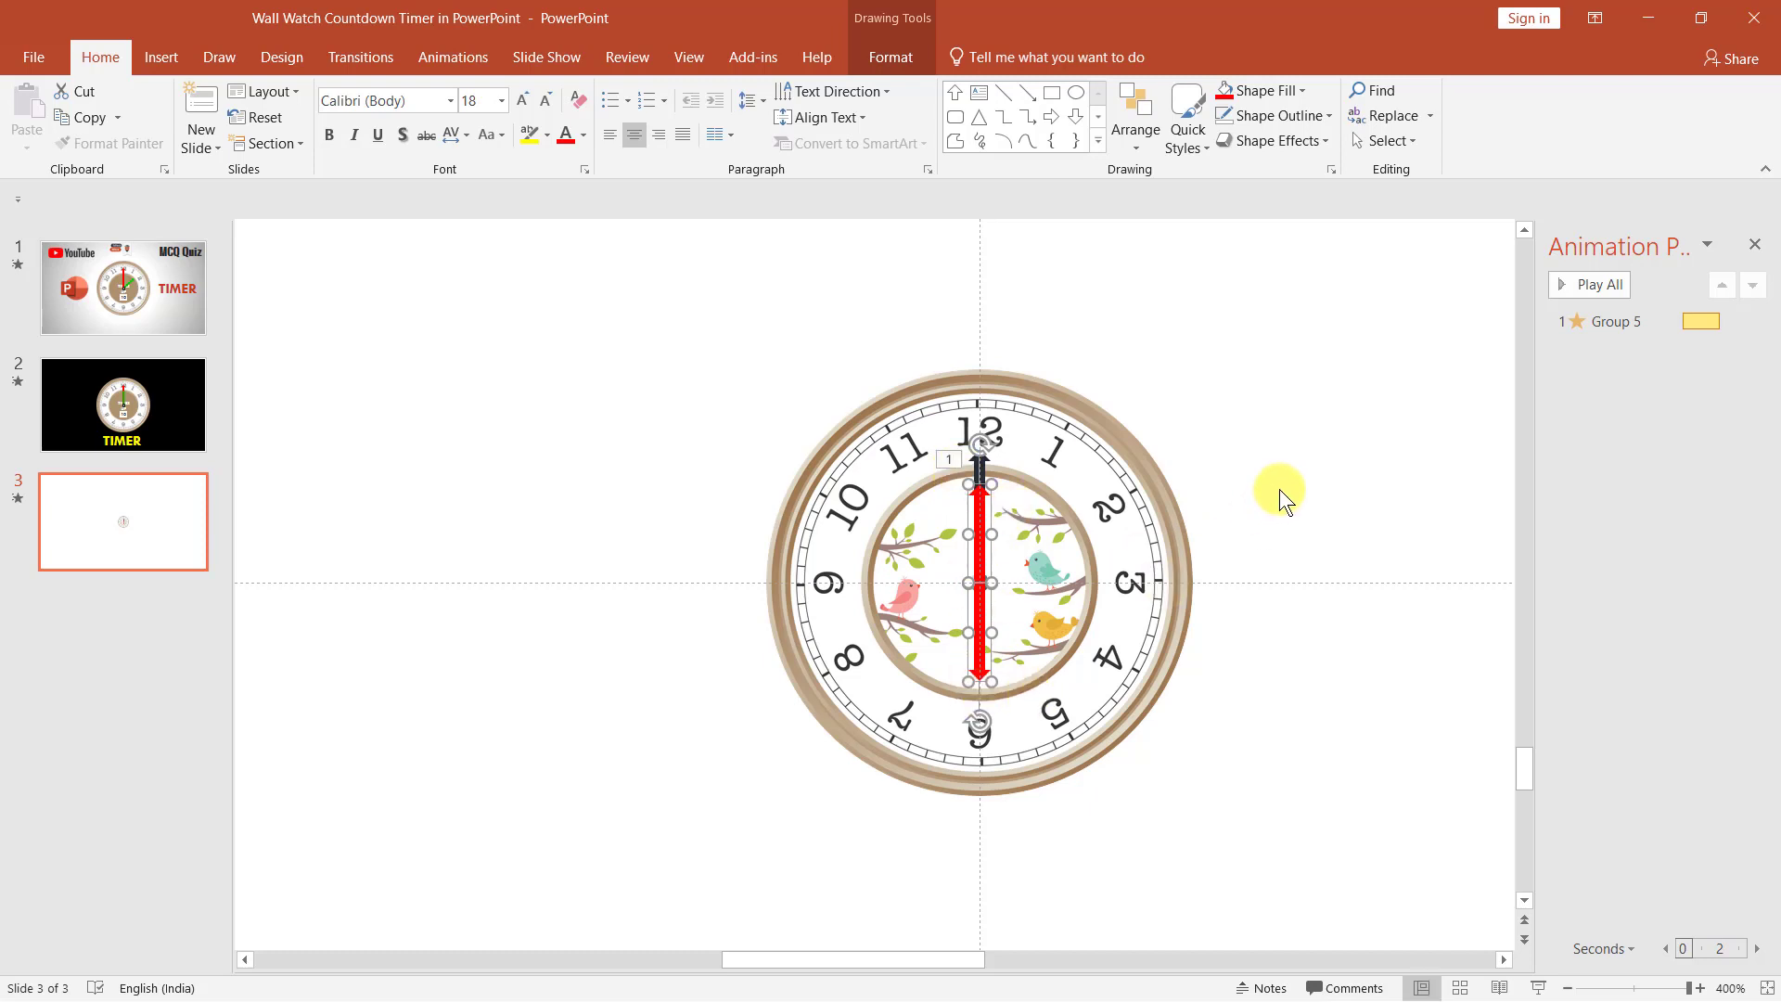
pyautogui.hotkey('ctrl', 'g')
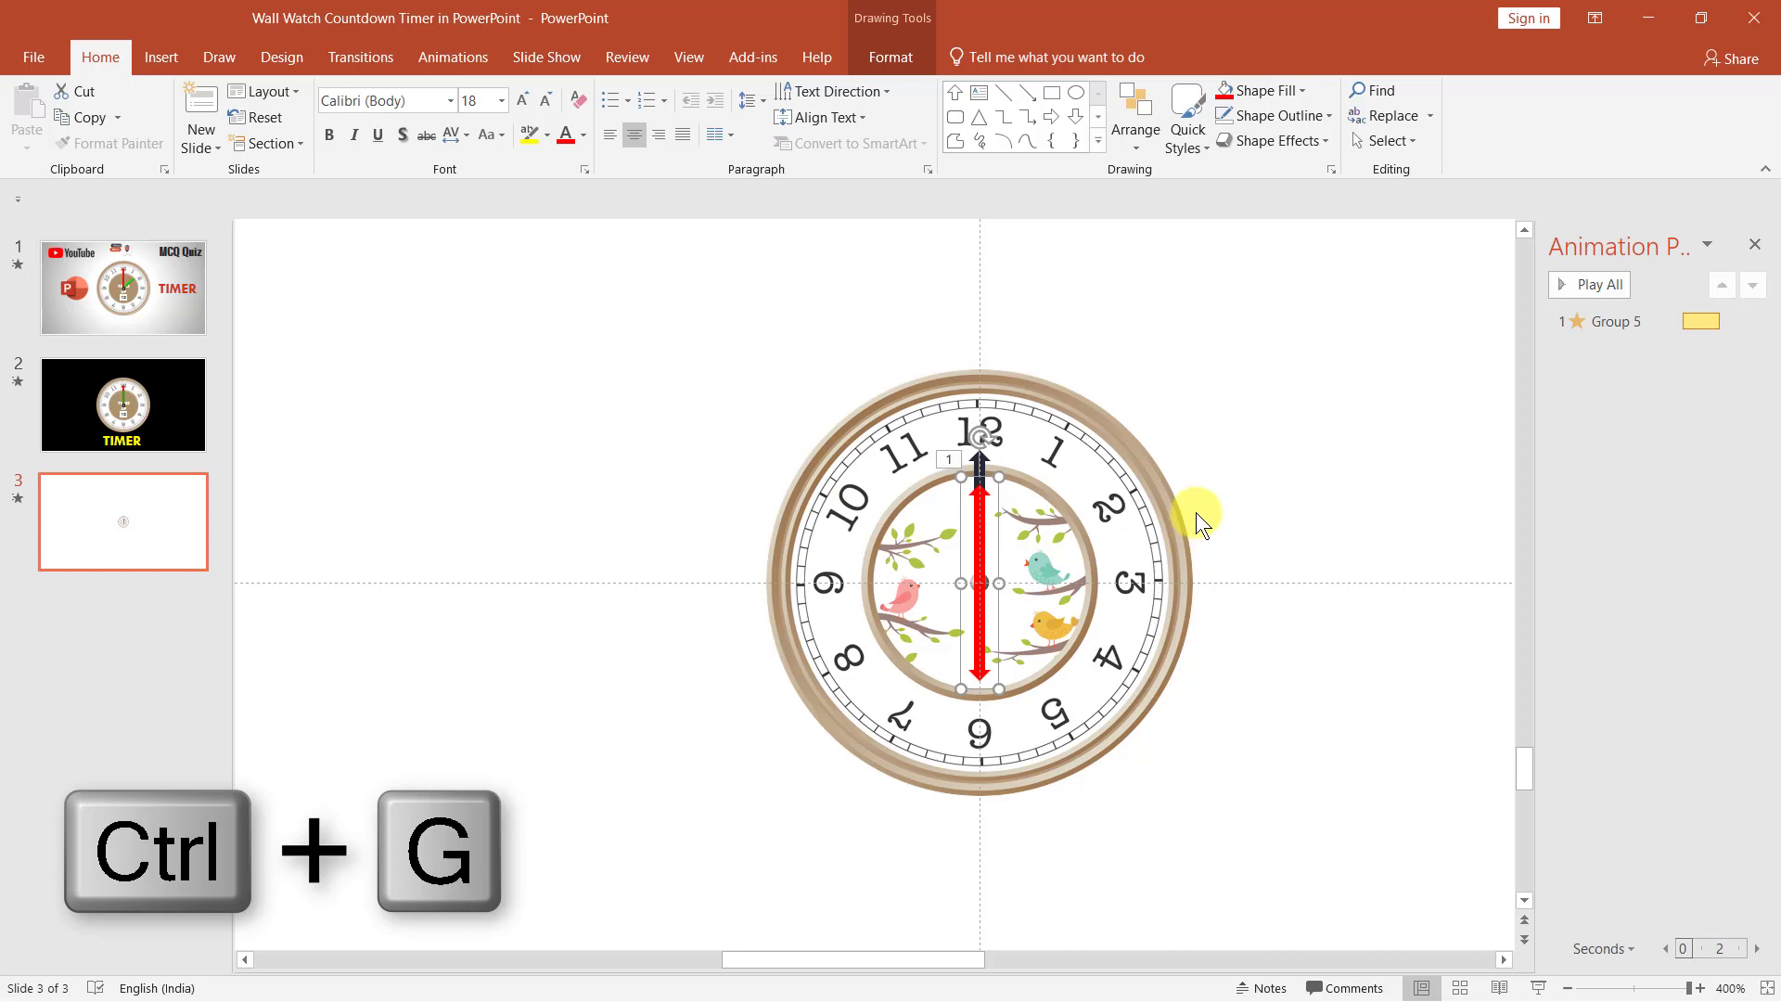
pyautogui.moveTo(980, 435)
pyautogui.mouseDown()
pyautogui.moveTo(1103, 552)
pyautogui.moveTo(1107, 580)
pyautogui.mouseUp()
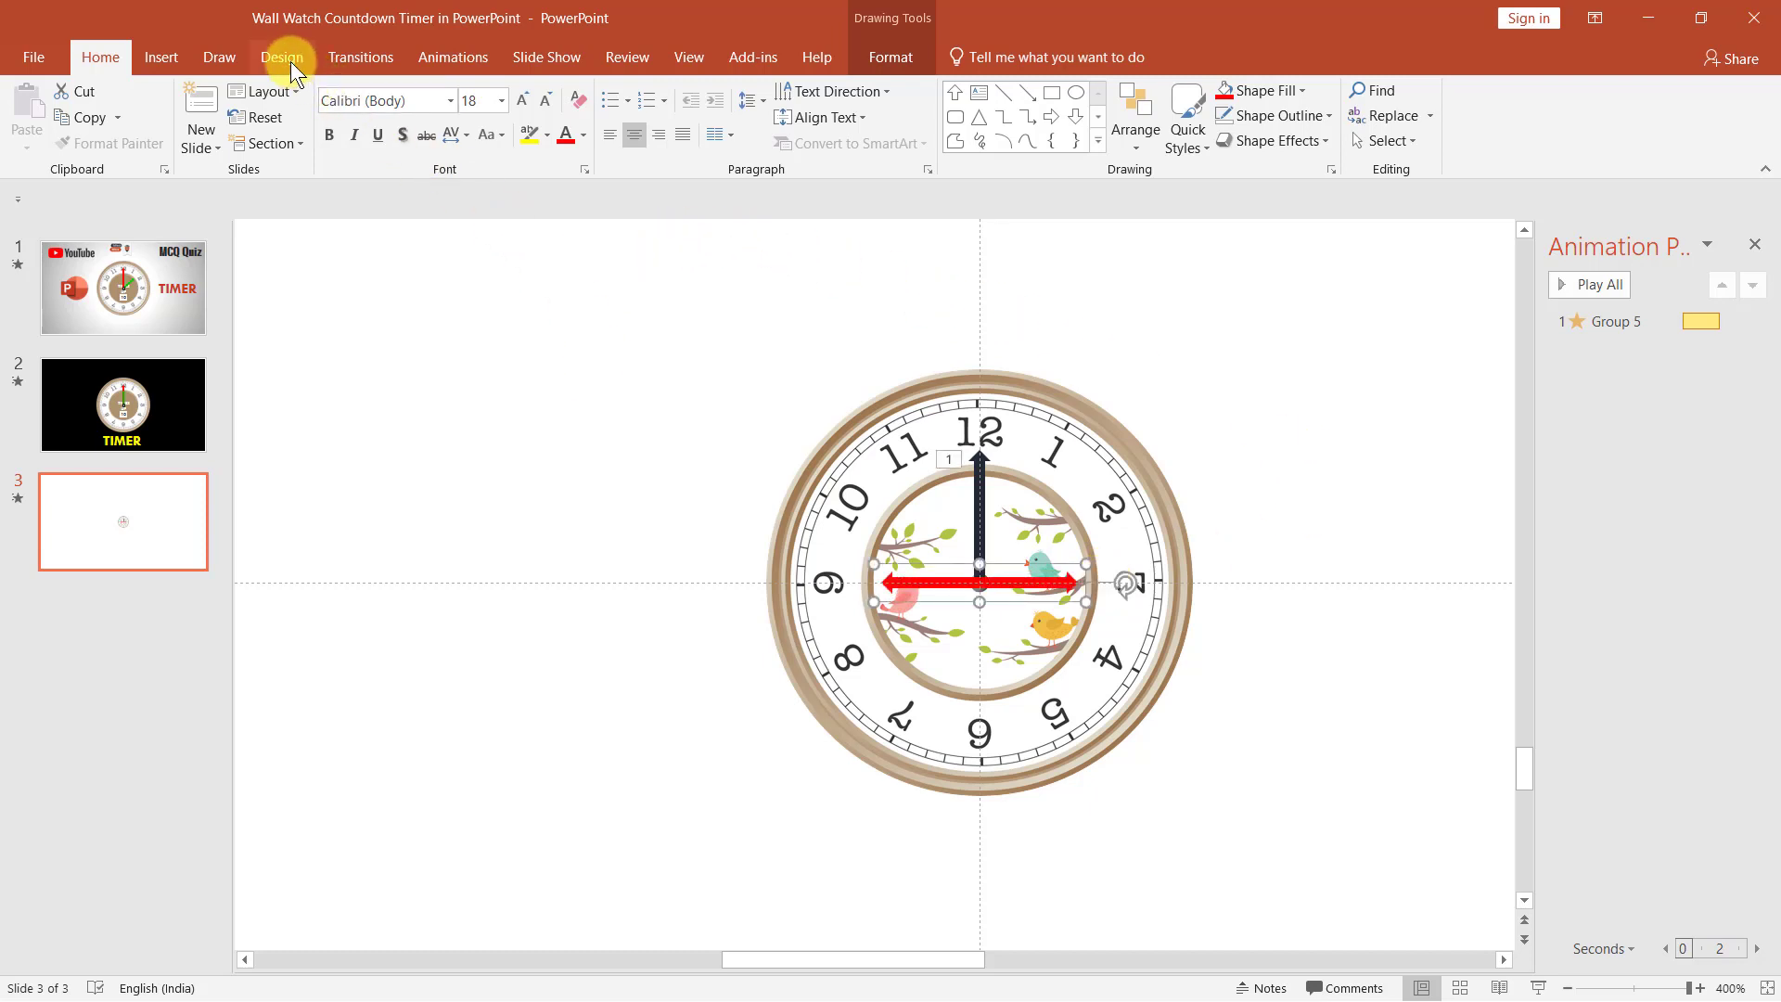
# - Apply the Spin emphasis animation to the red hand group
pyautogui.click(447, 63)
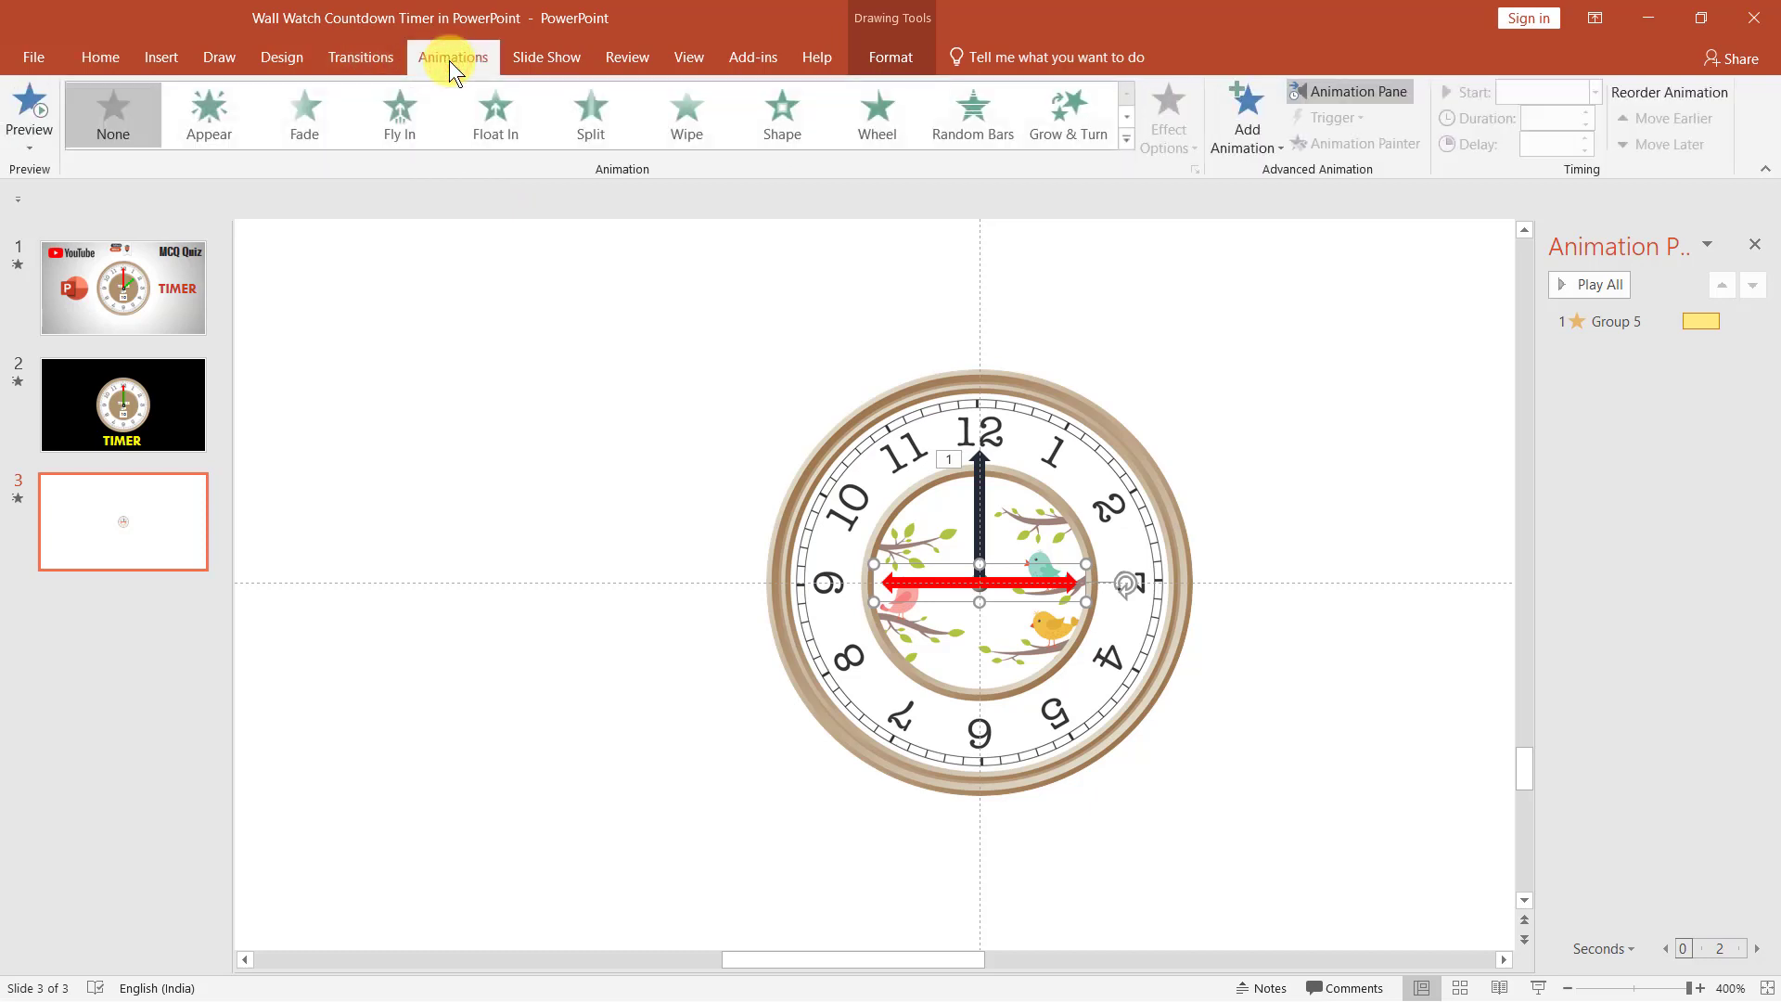
pyautogui.click(1132, 141)
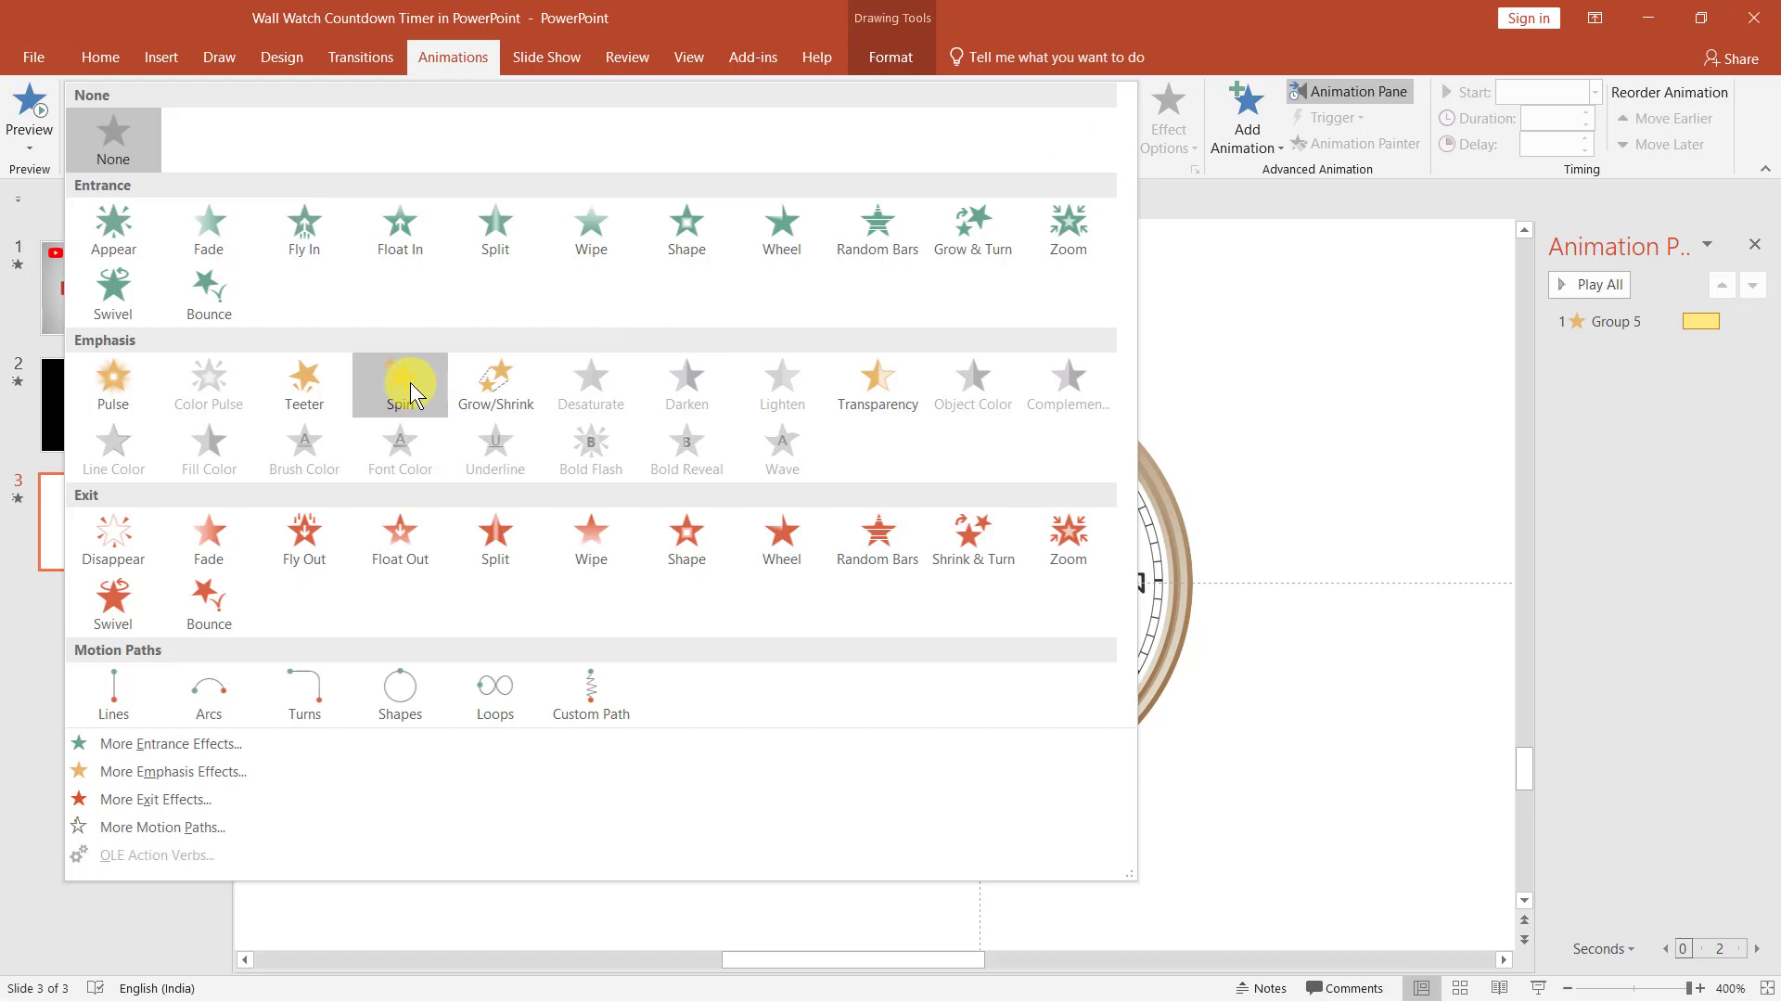
pyautogui.click(410, 382)
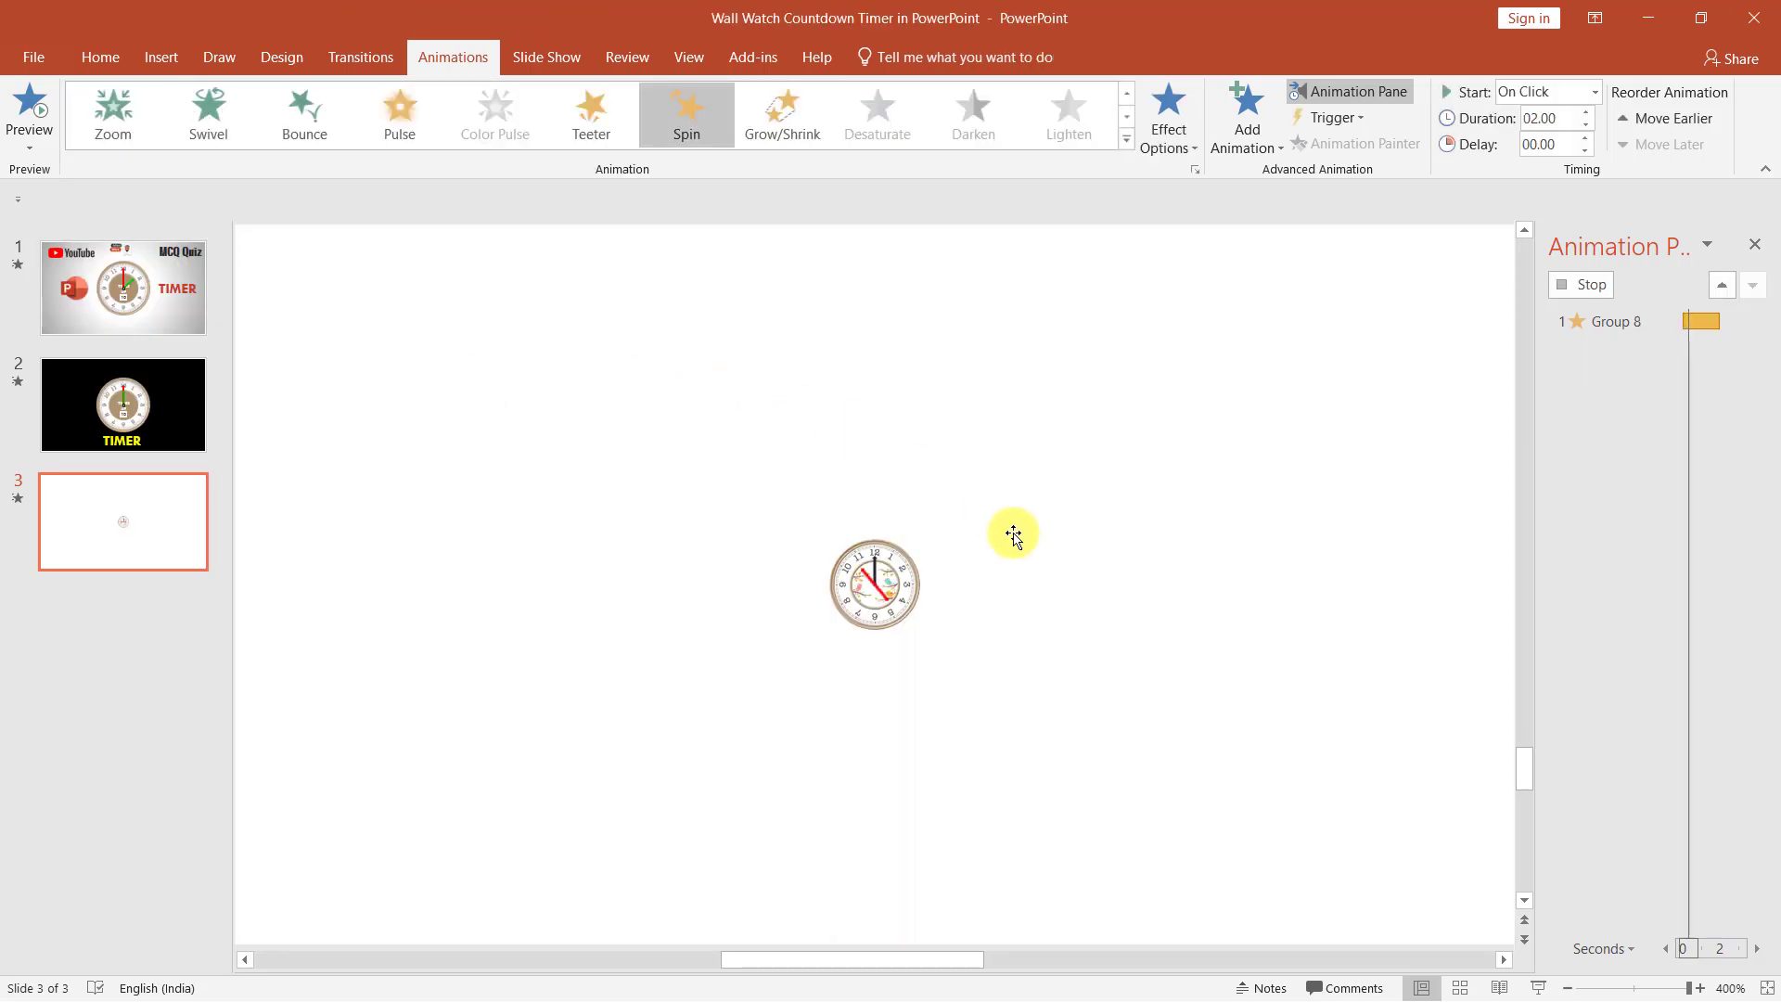
pyautogui.click(1117, 540)
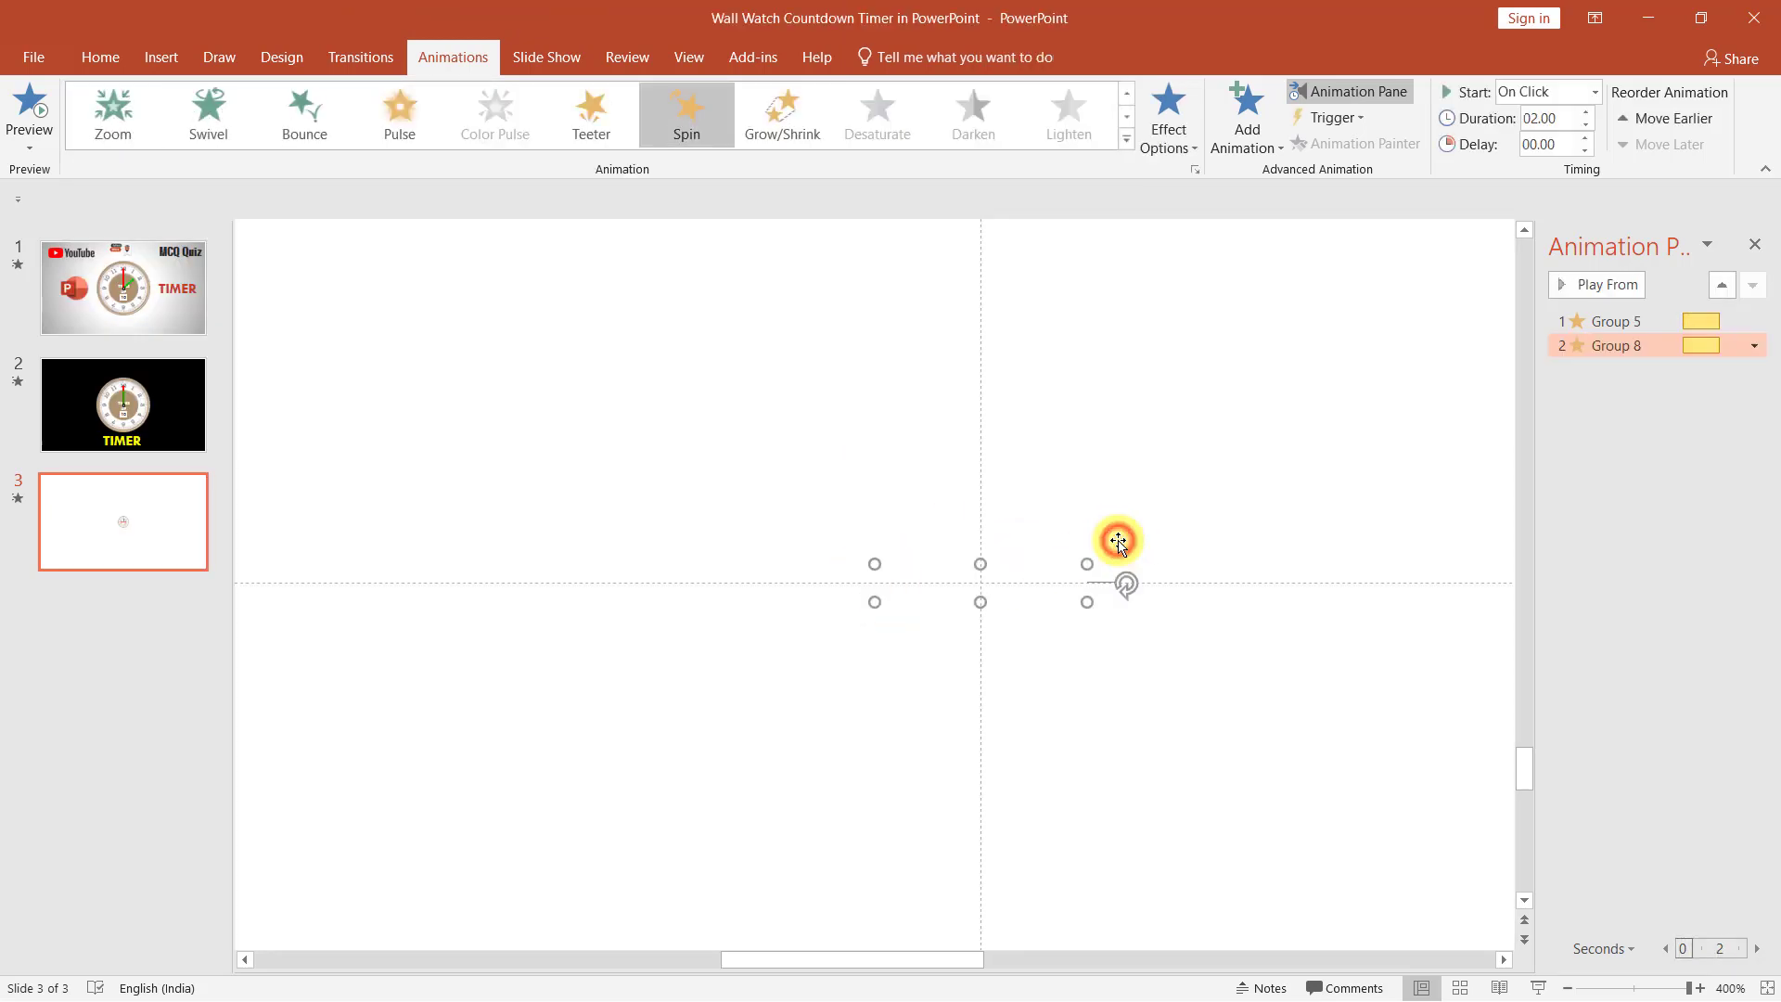
pyautogui.click(549, 577)
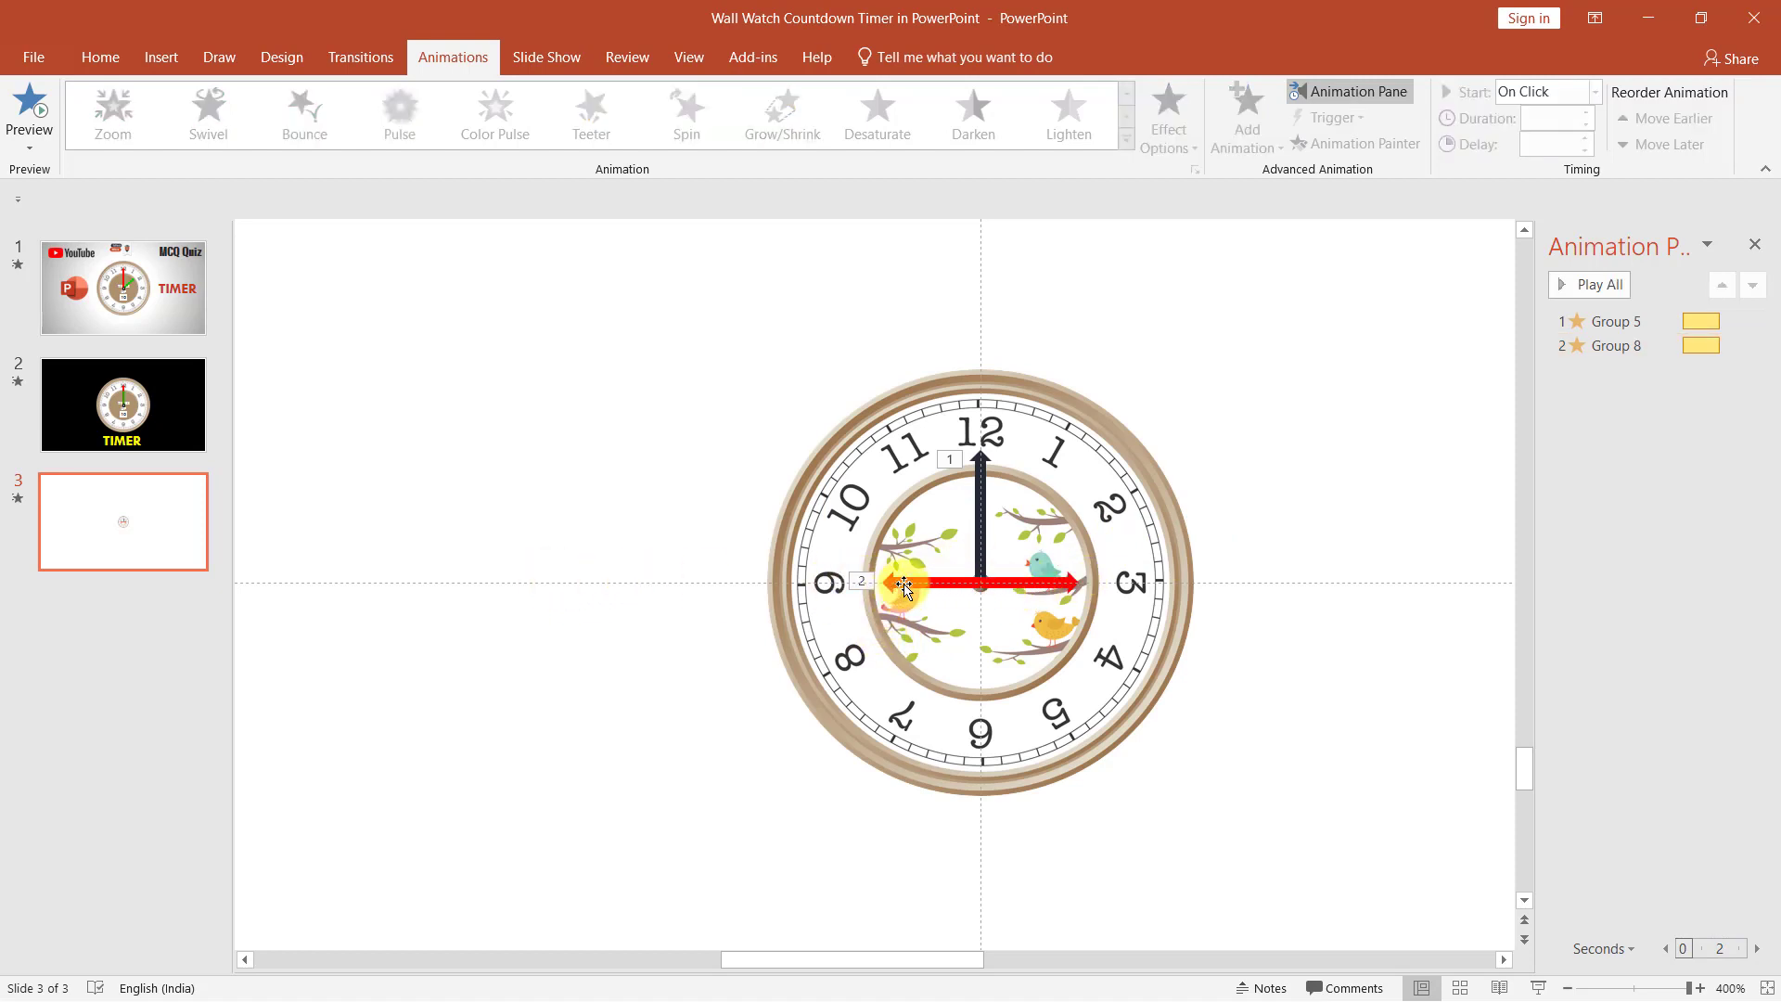
# - Set the red hand's left half to No Fill so it points only toward 3
pyautogui.click(904, 586)
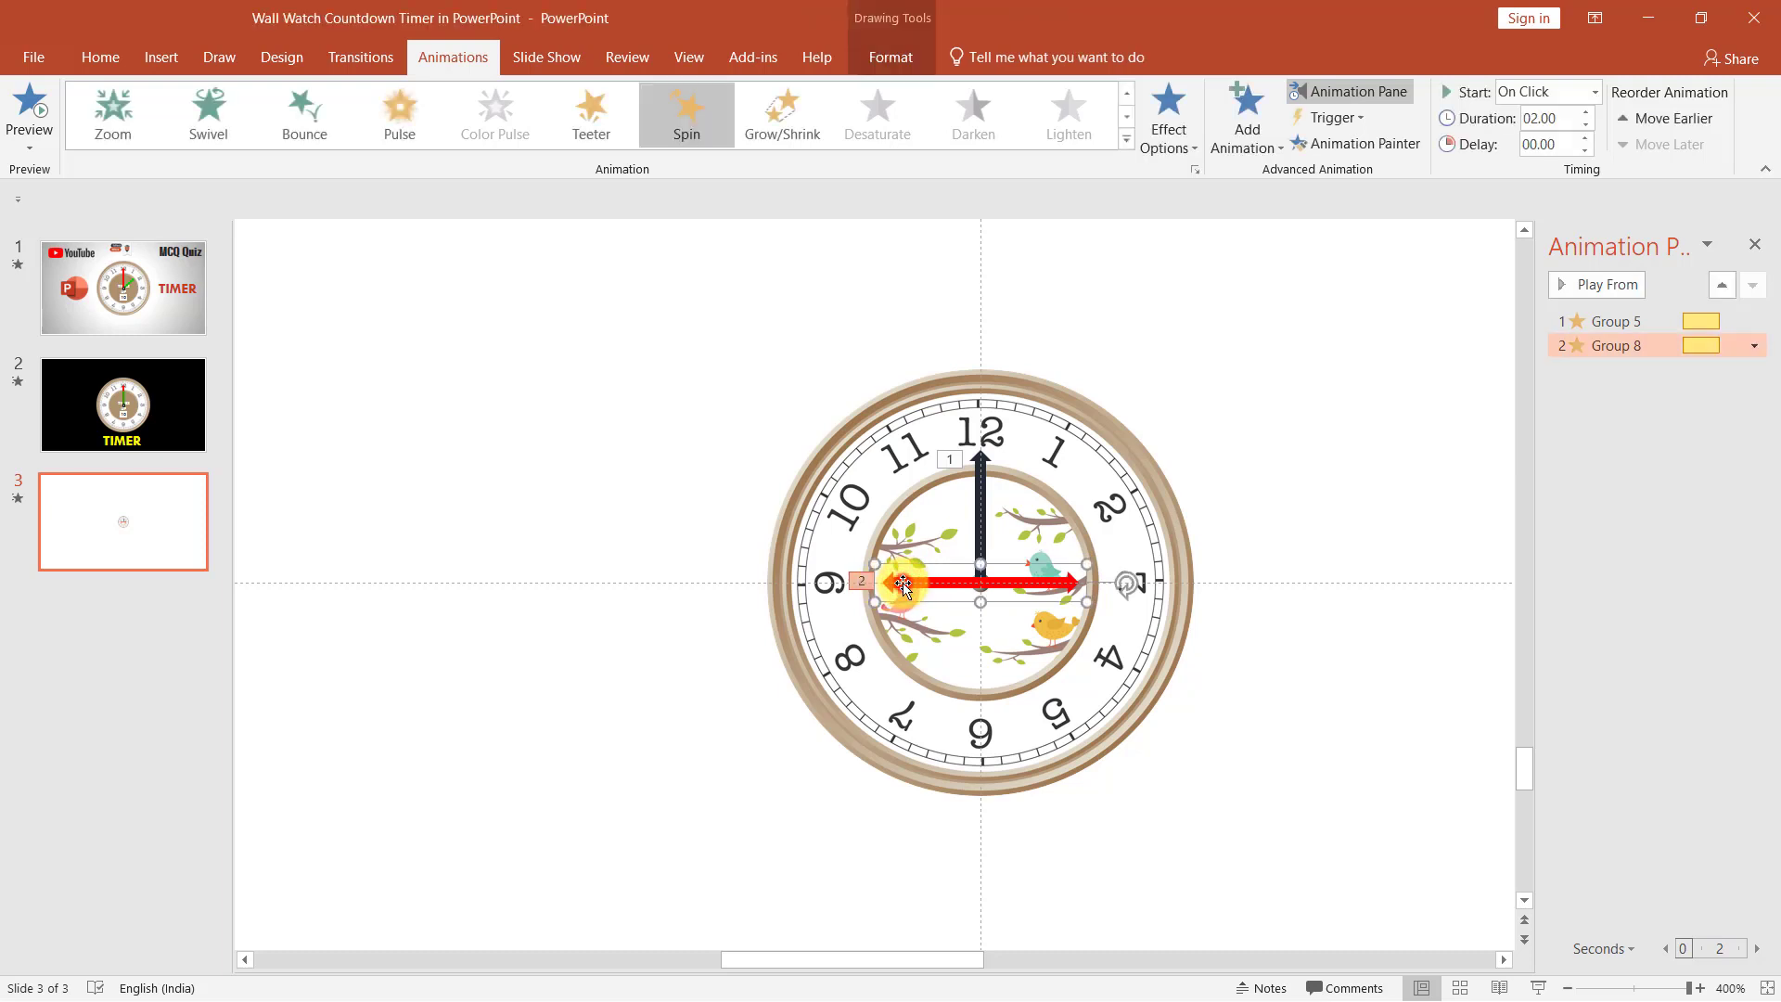
pyautogui.click(905, 586)
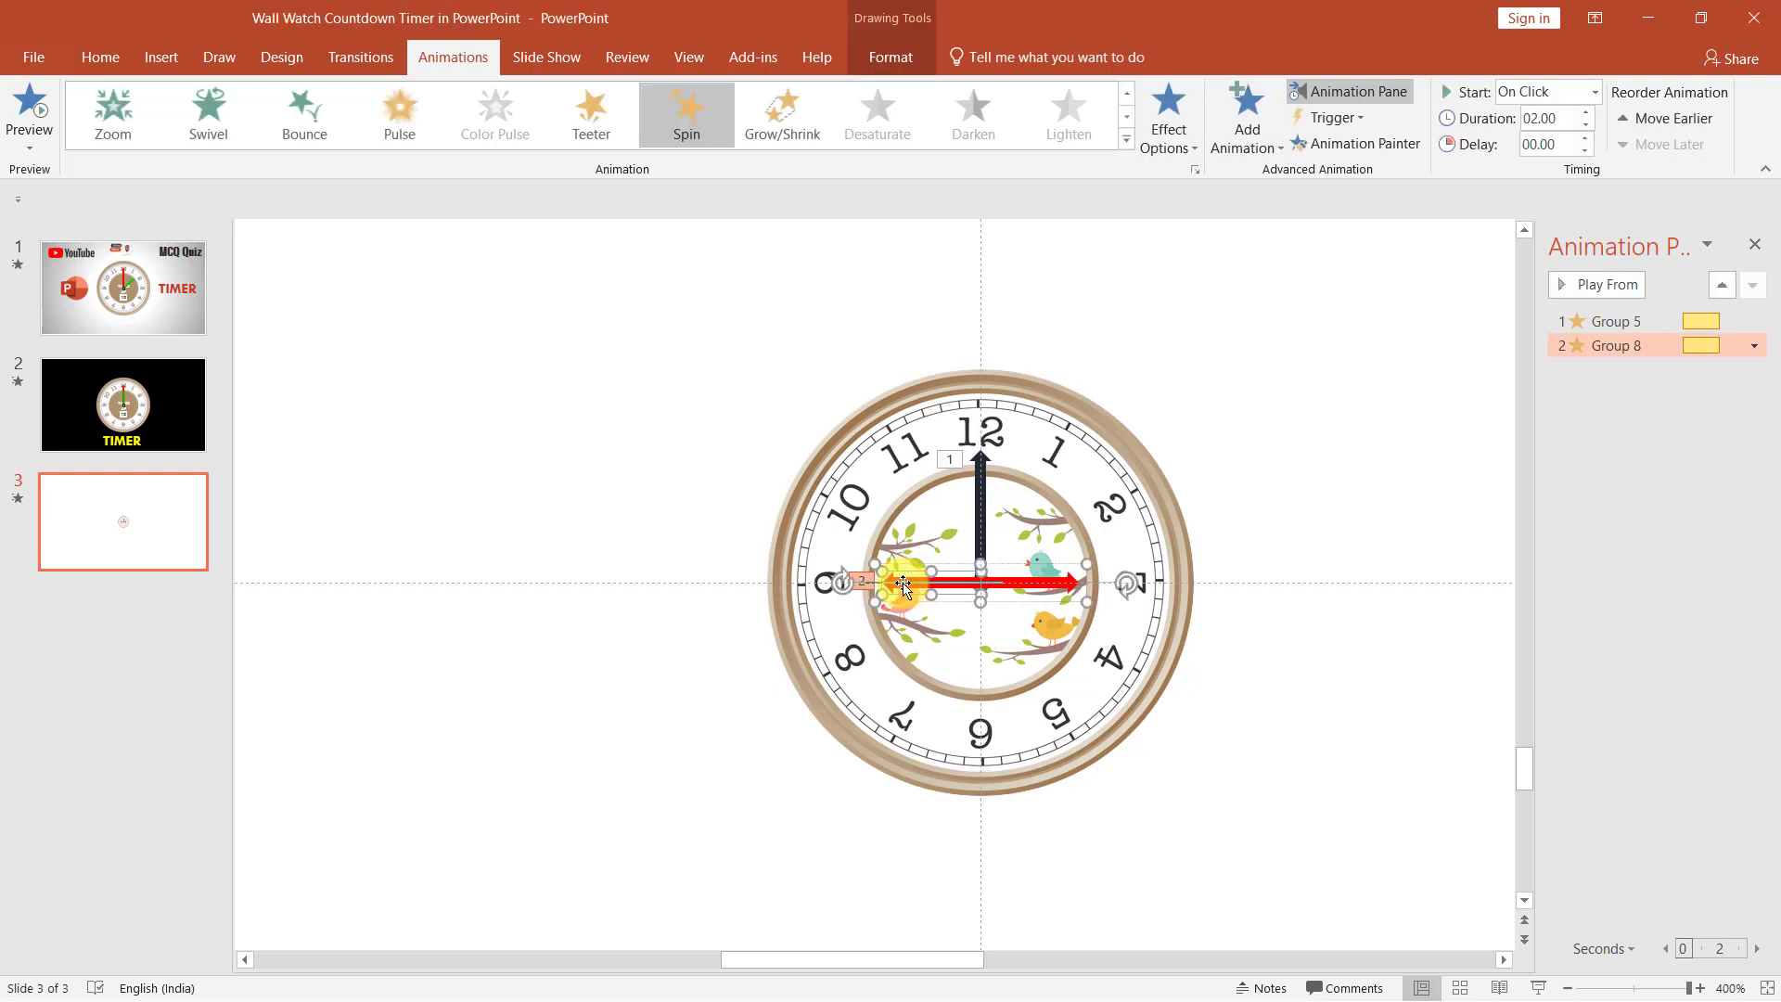
pyautogui.click(900, 56)
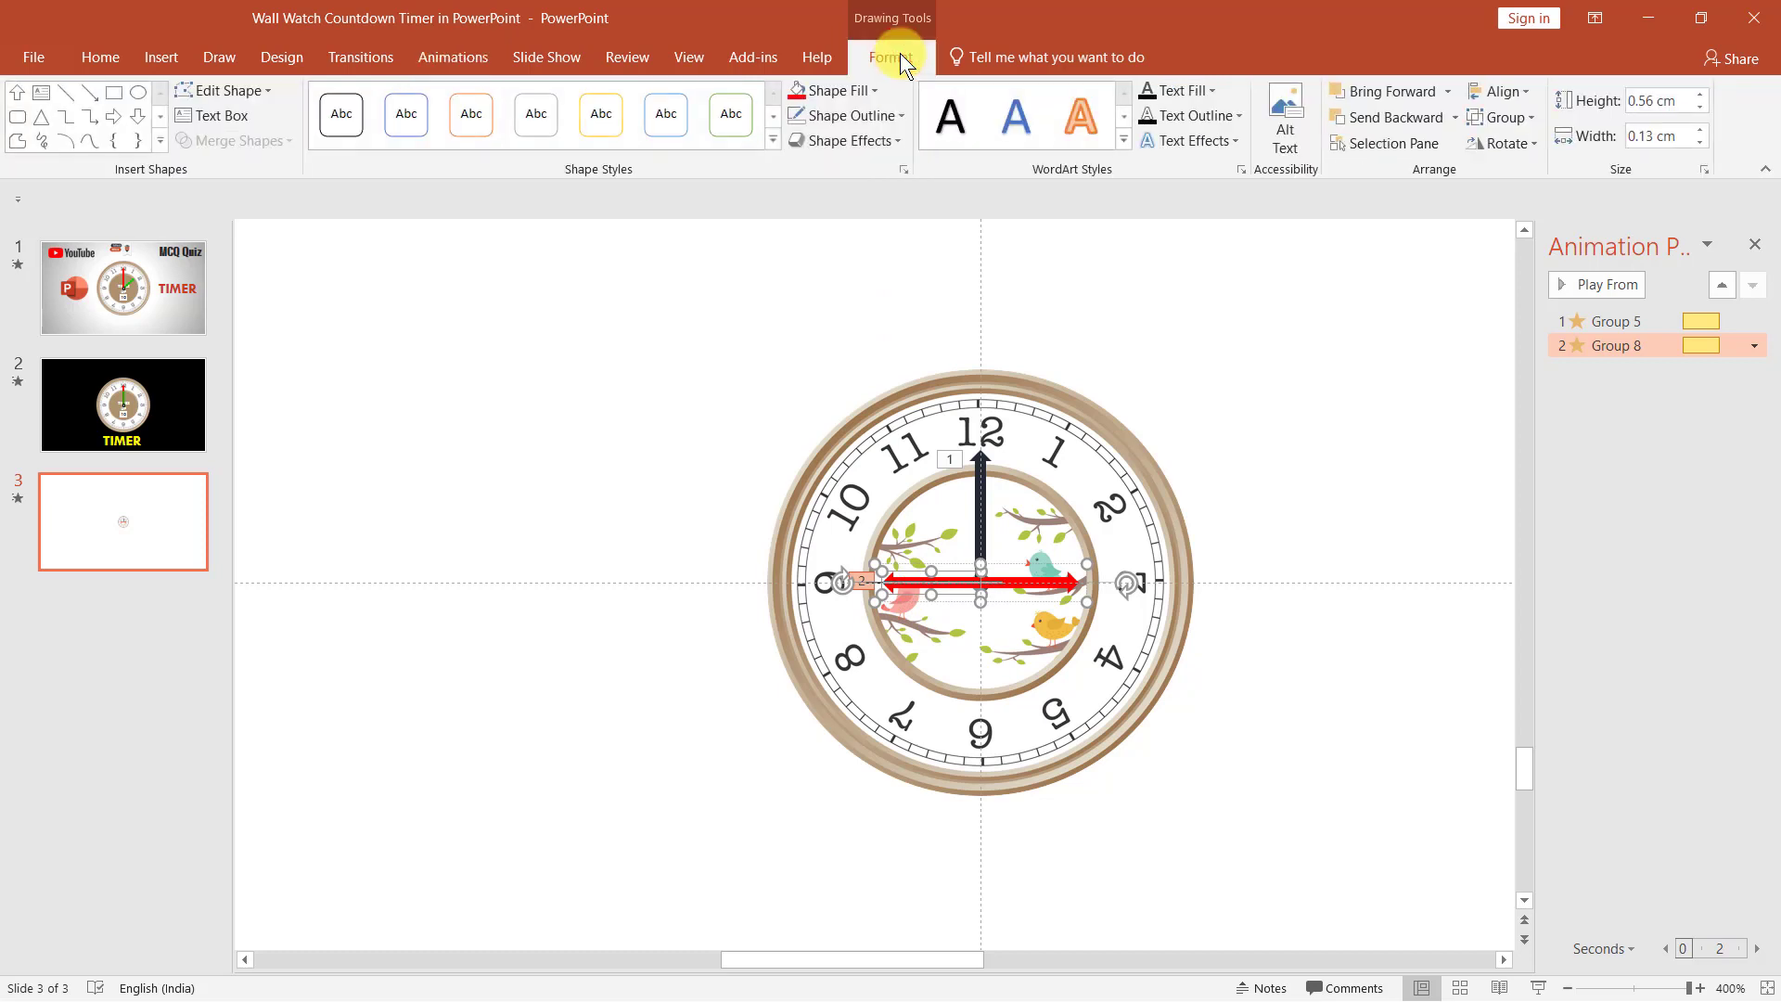
pyautogui.click(866, 91)
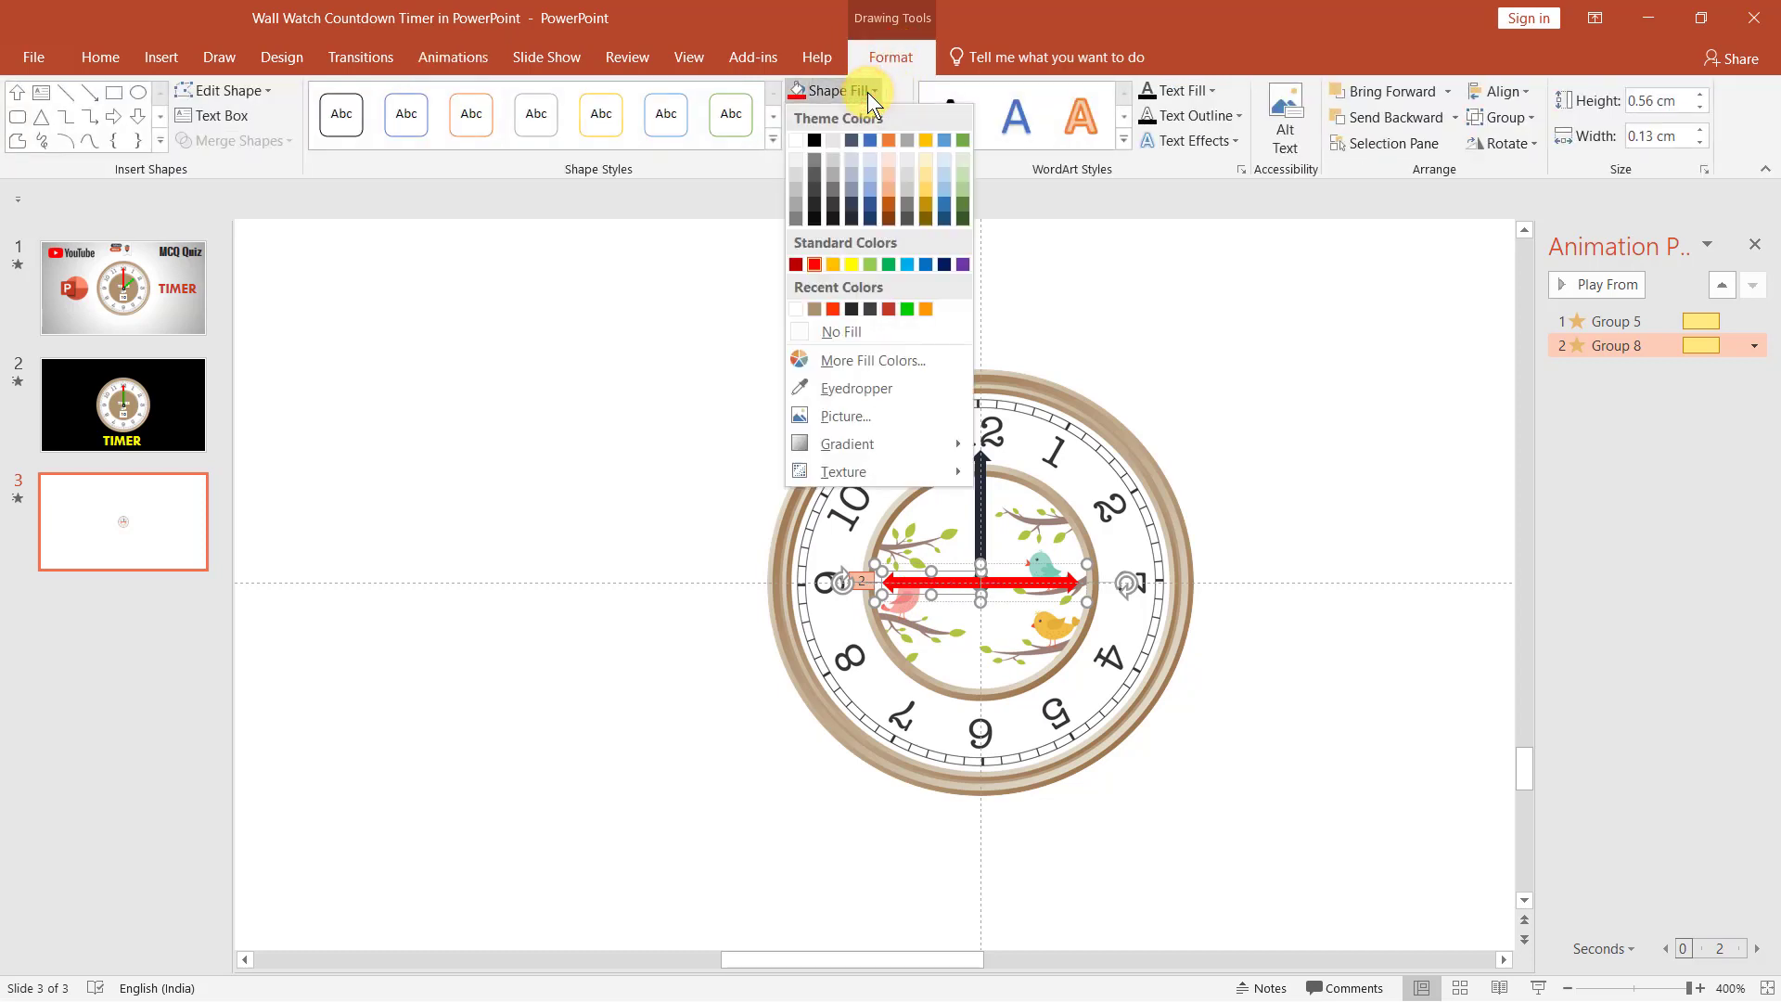
pyautogui.click(843, 334)
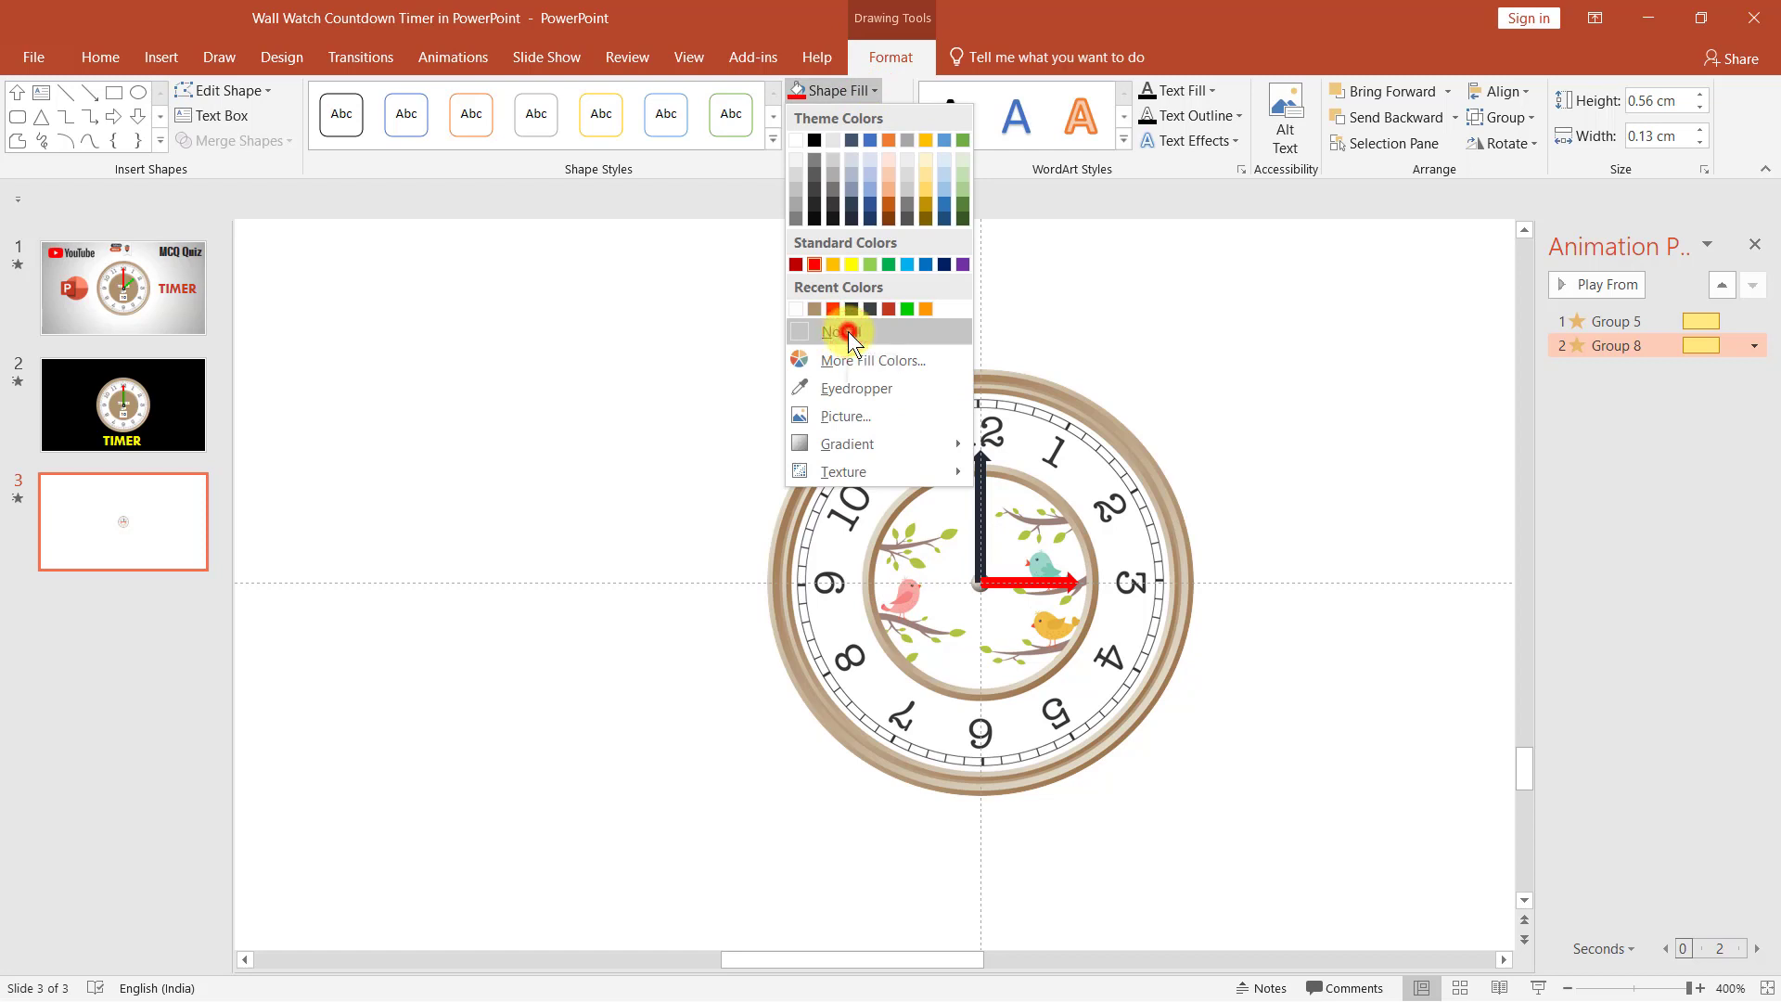
pyautogui.click(746, 375)
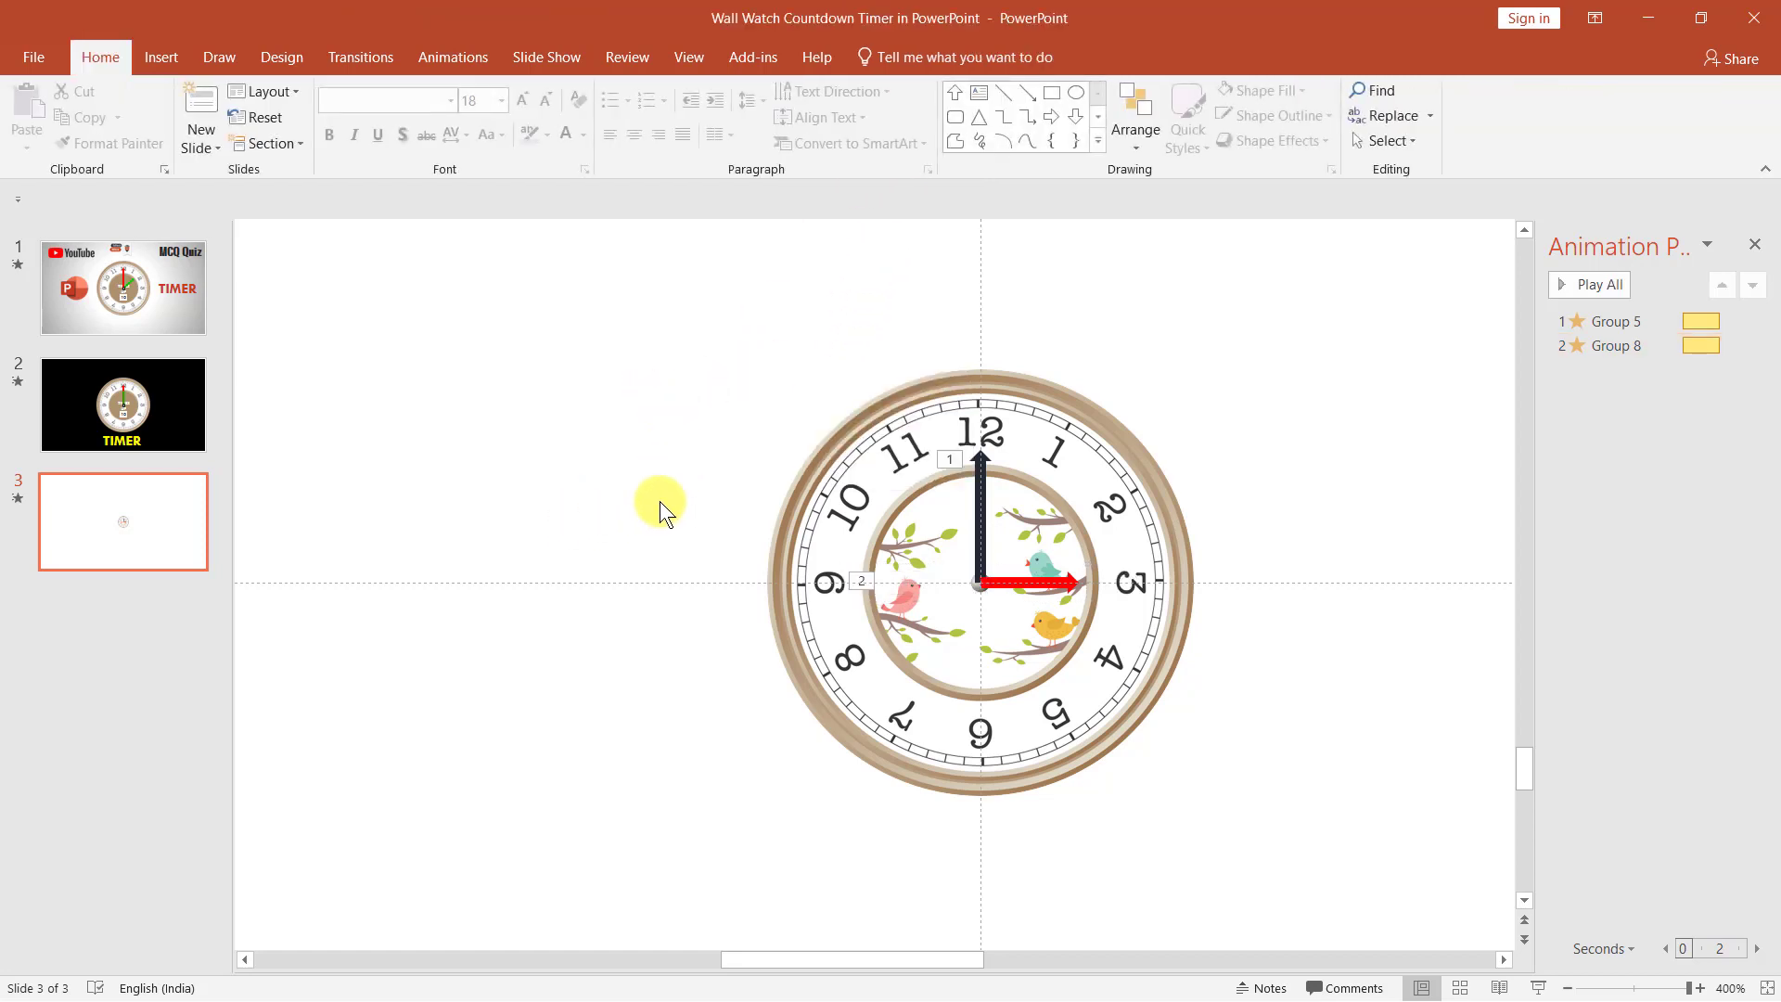
# - Draw a tiny oval left of the clock dial and fill it white
pyautogui.click(170, 55)
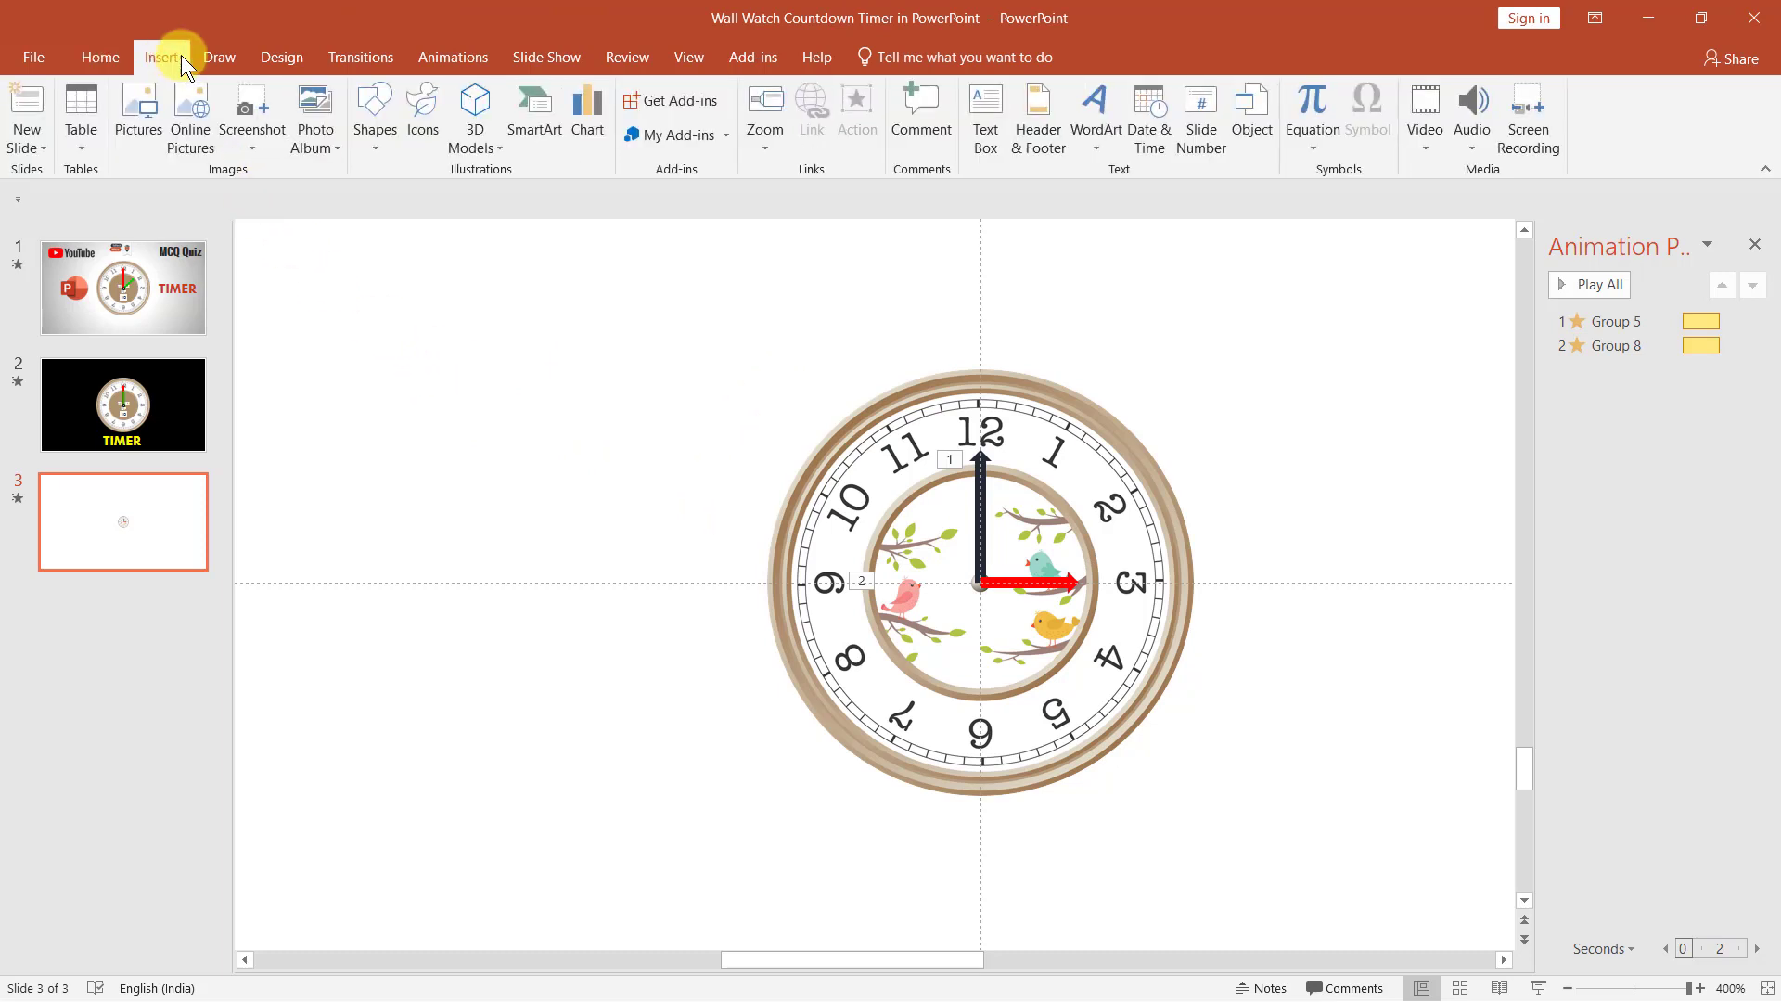
pyautogui.click(376, 143)
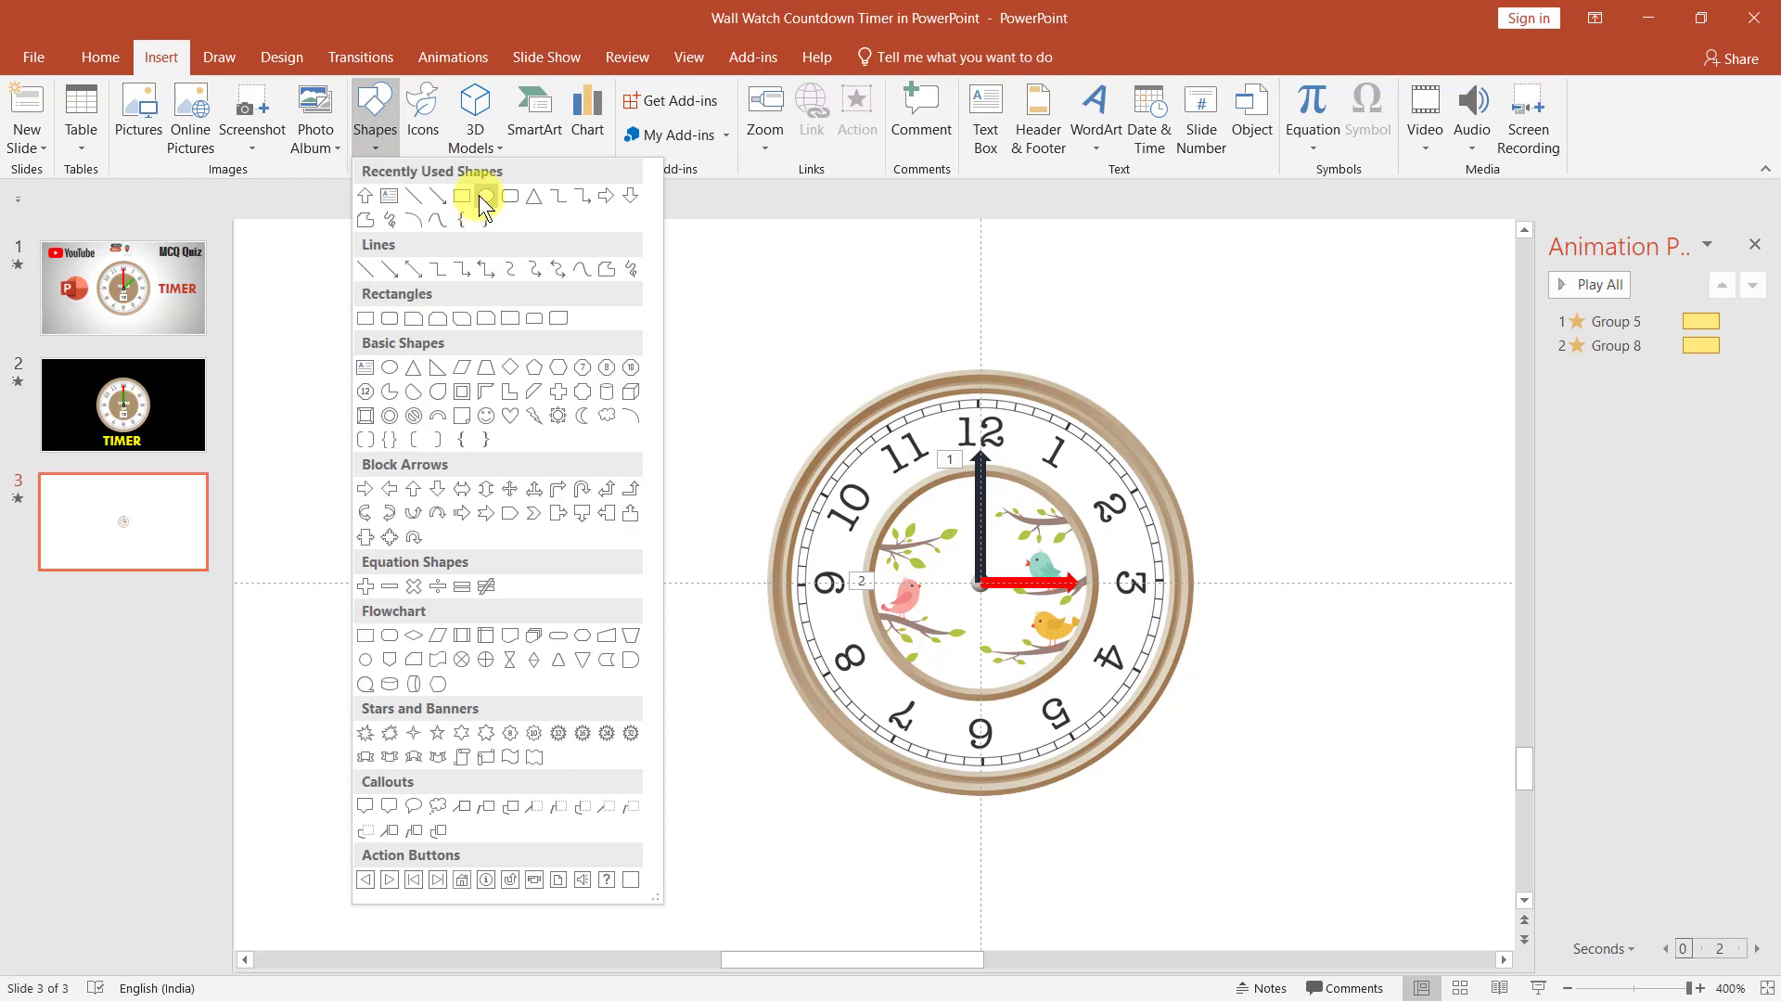
pyautogui.click(482, 195)
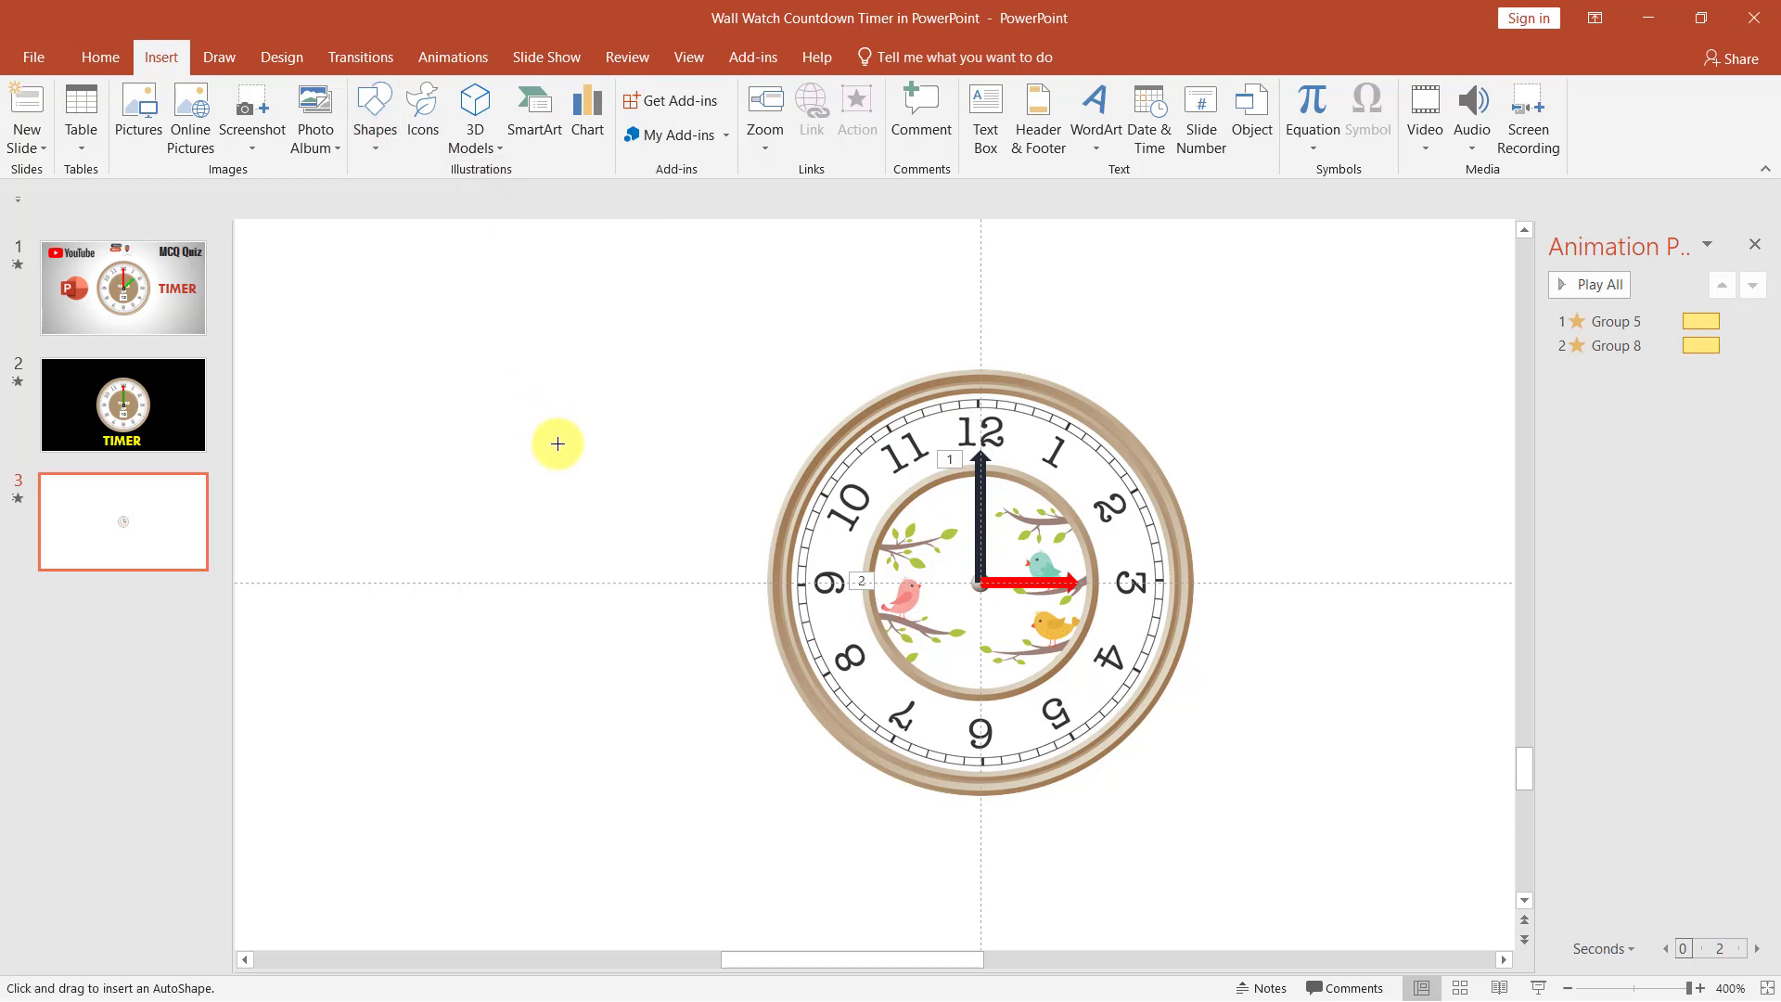
pyautogui.moveTo(557, 431); pyautogui.dragTo(566, 442)
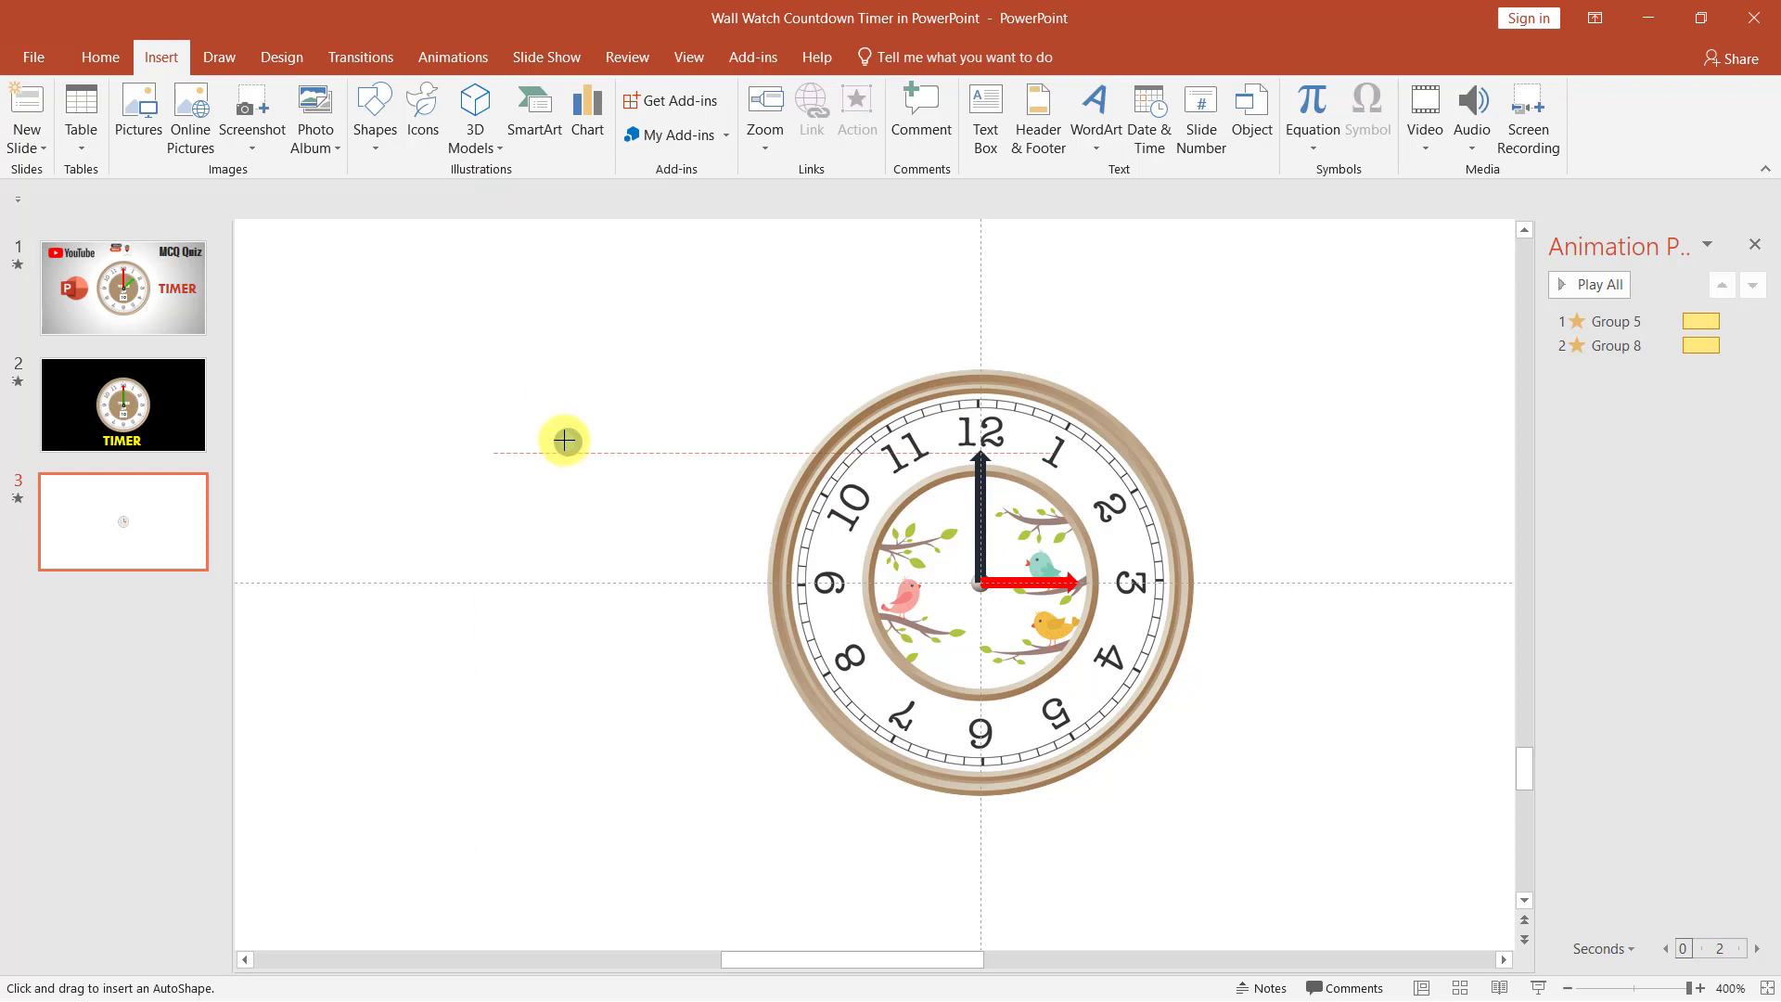
pyautogui.moveTo(563, 438)
pyautogui.mouseDown()
pyautogui.moveTo(583, 454)
pyautogui.moveTo(571, 445)
pyautogui.moveTo(603, 436)
pyautogui.mouseUp()
pyautogui.click(839, 90)
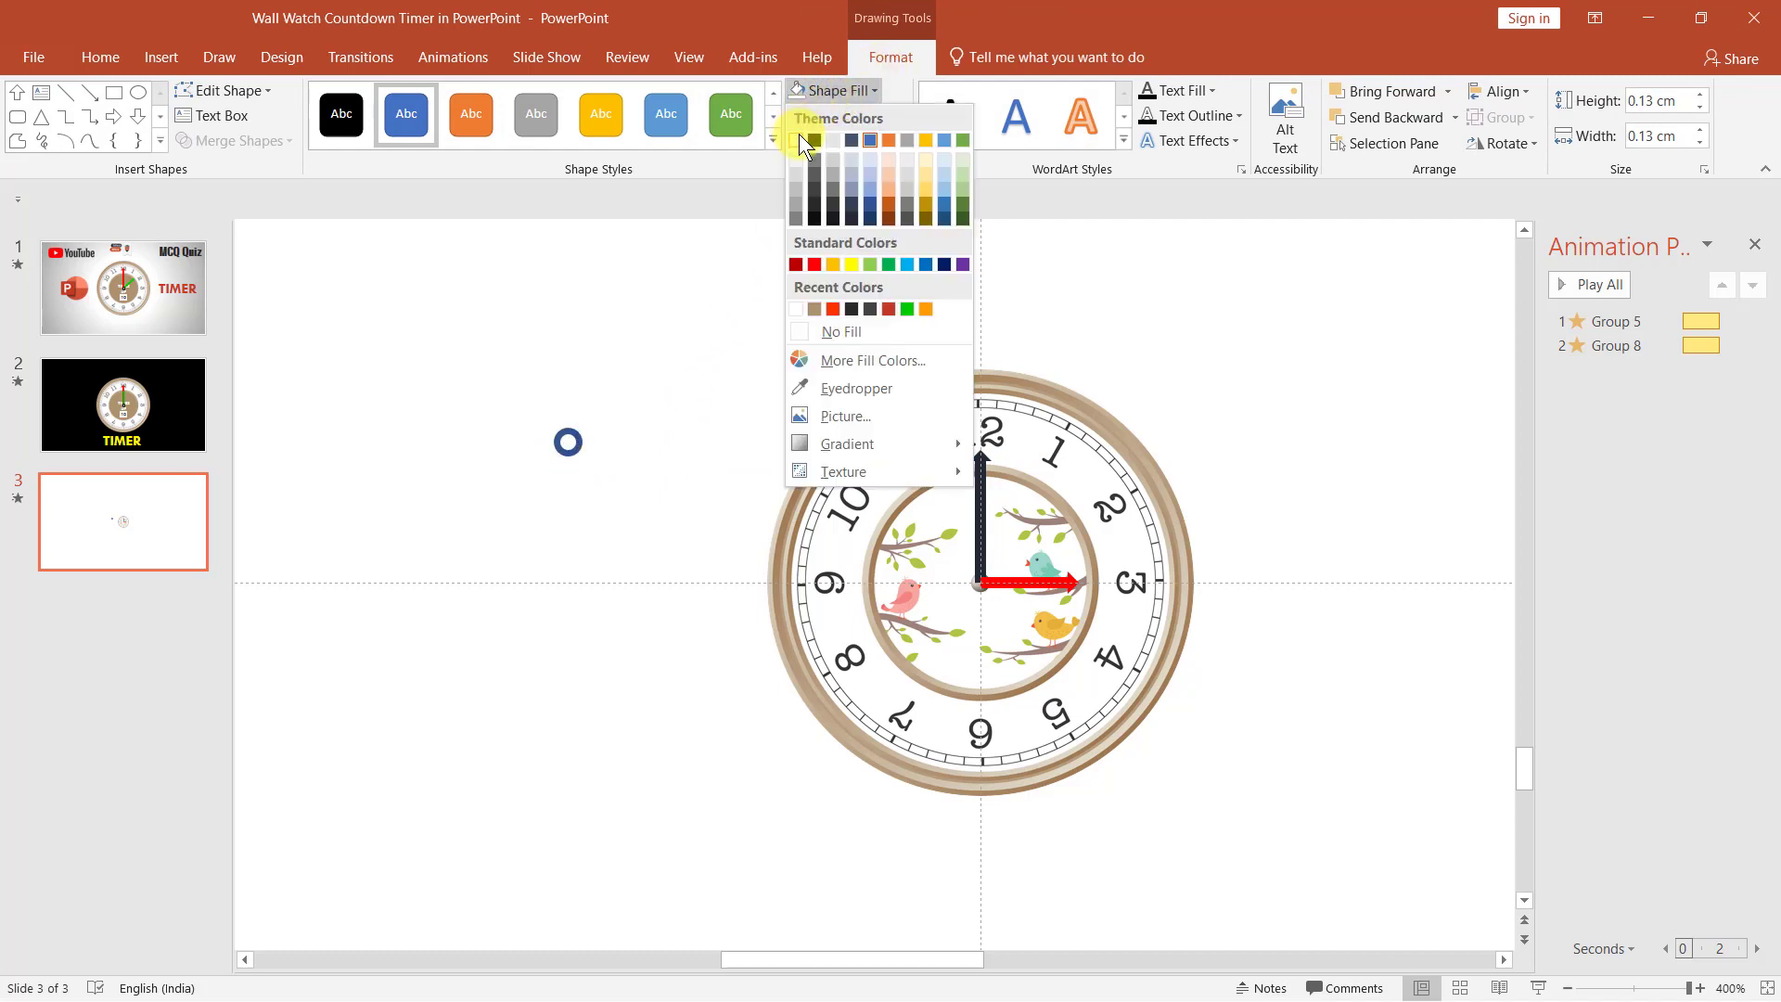
pyautogui.click(798, 139)
# - Remove the small circle's outline and fill it with a very dark colour
pyautogui.click(829, 118)
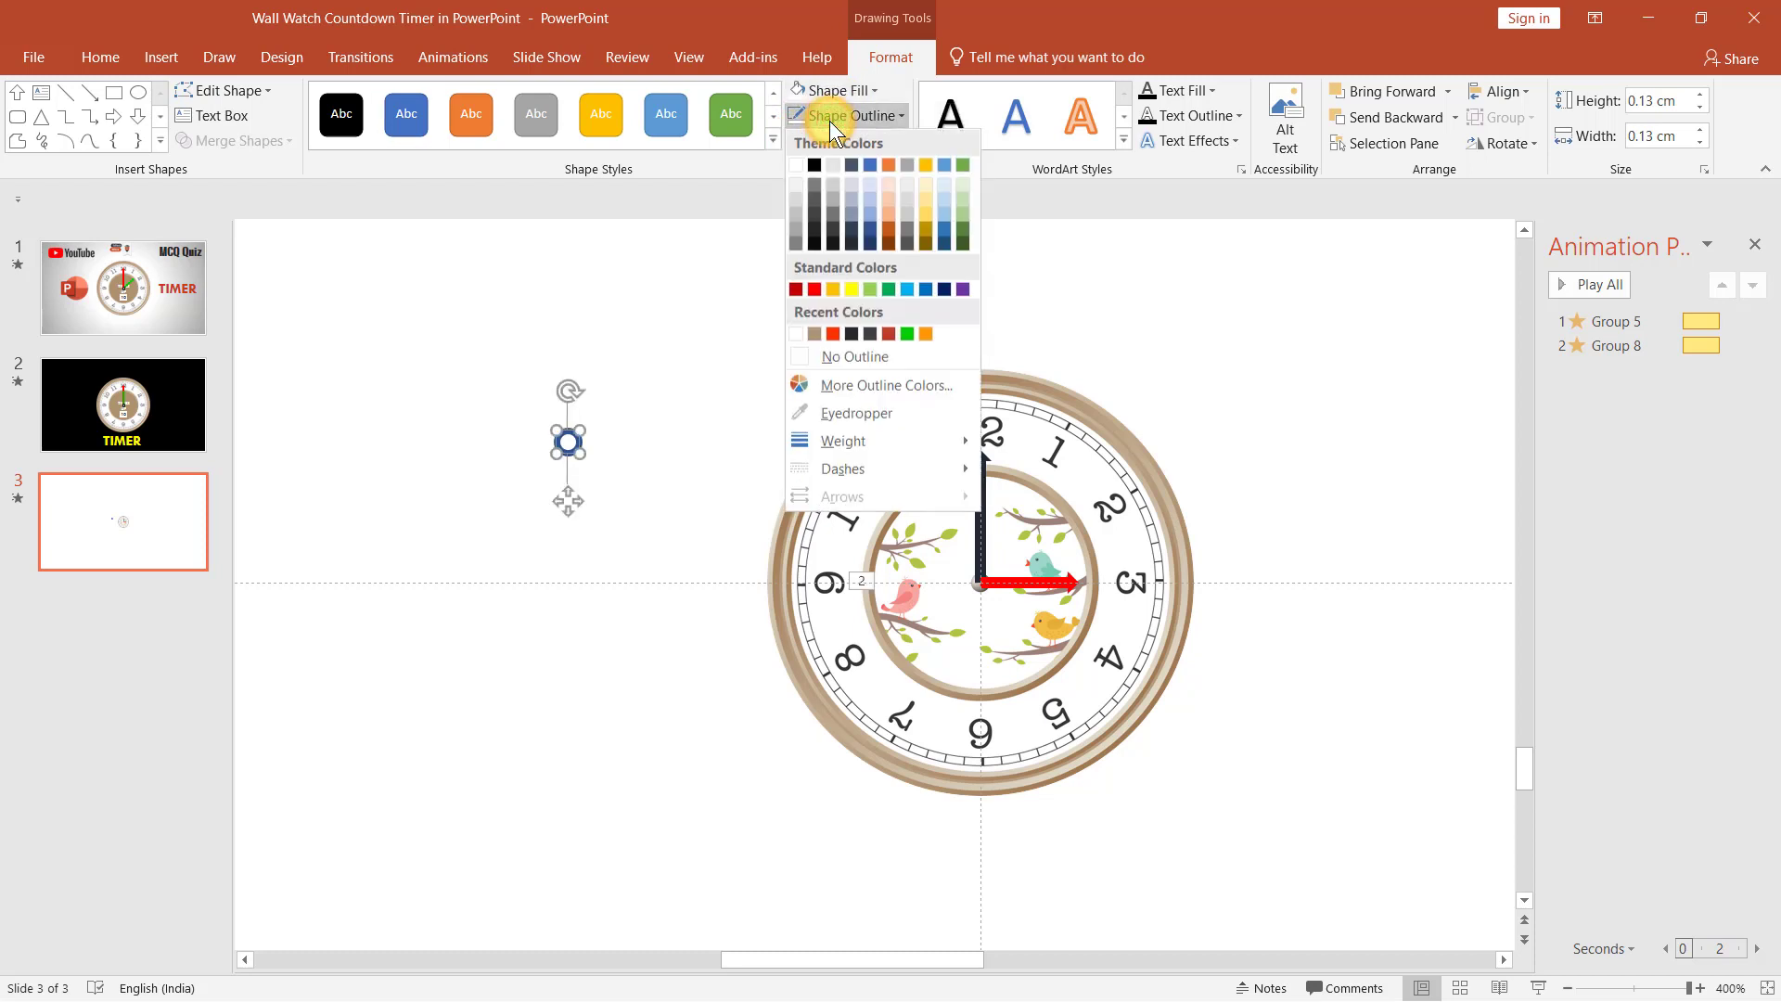
pyautogui.click(842, 357)
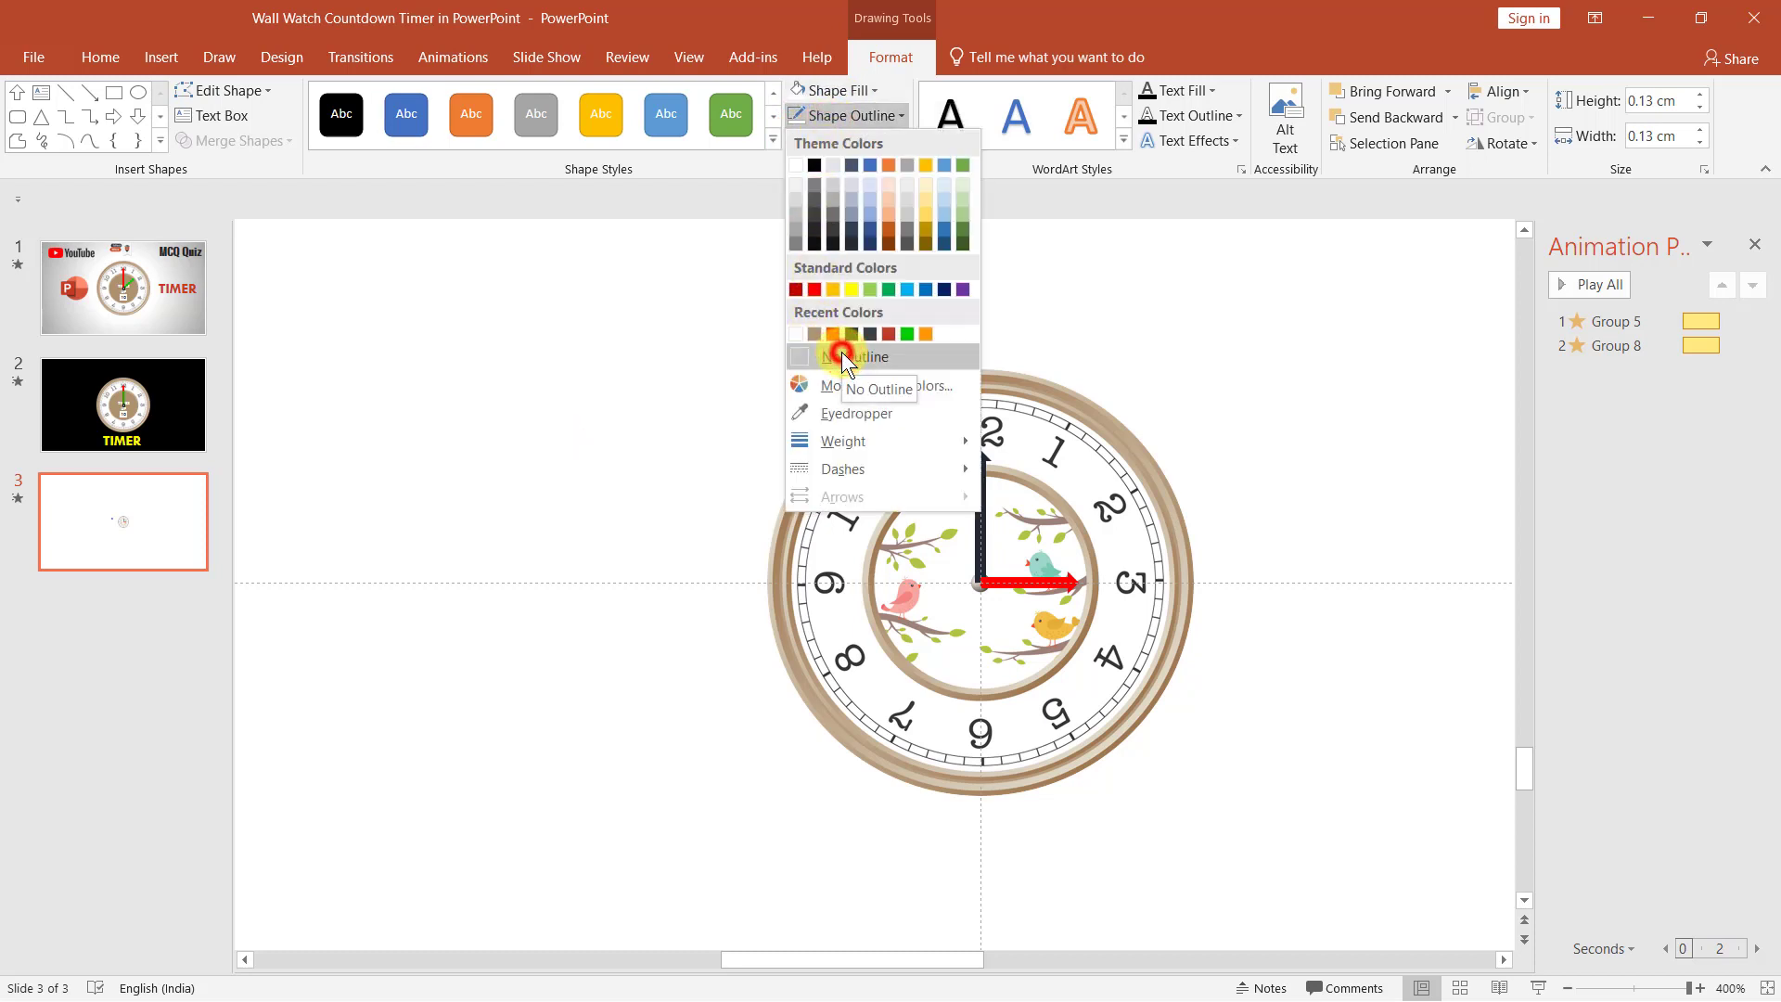
pyautogui.click(840, 90)
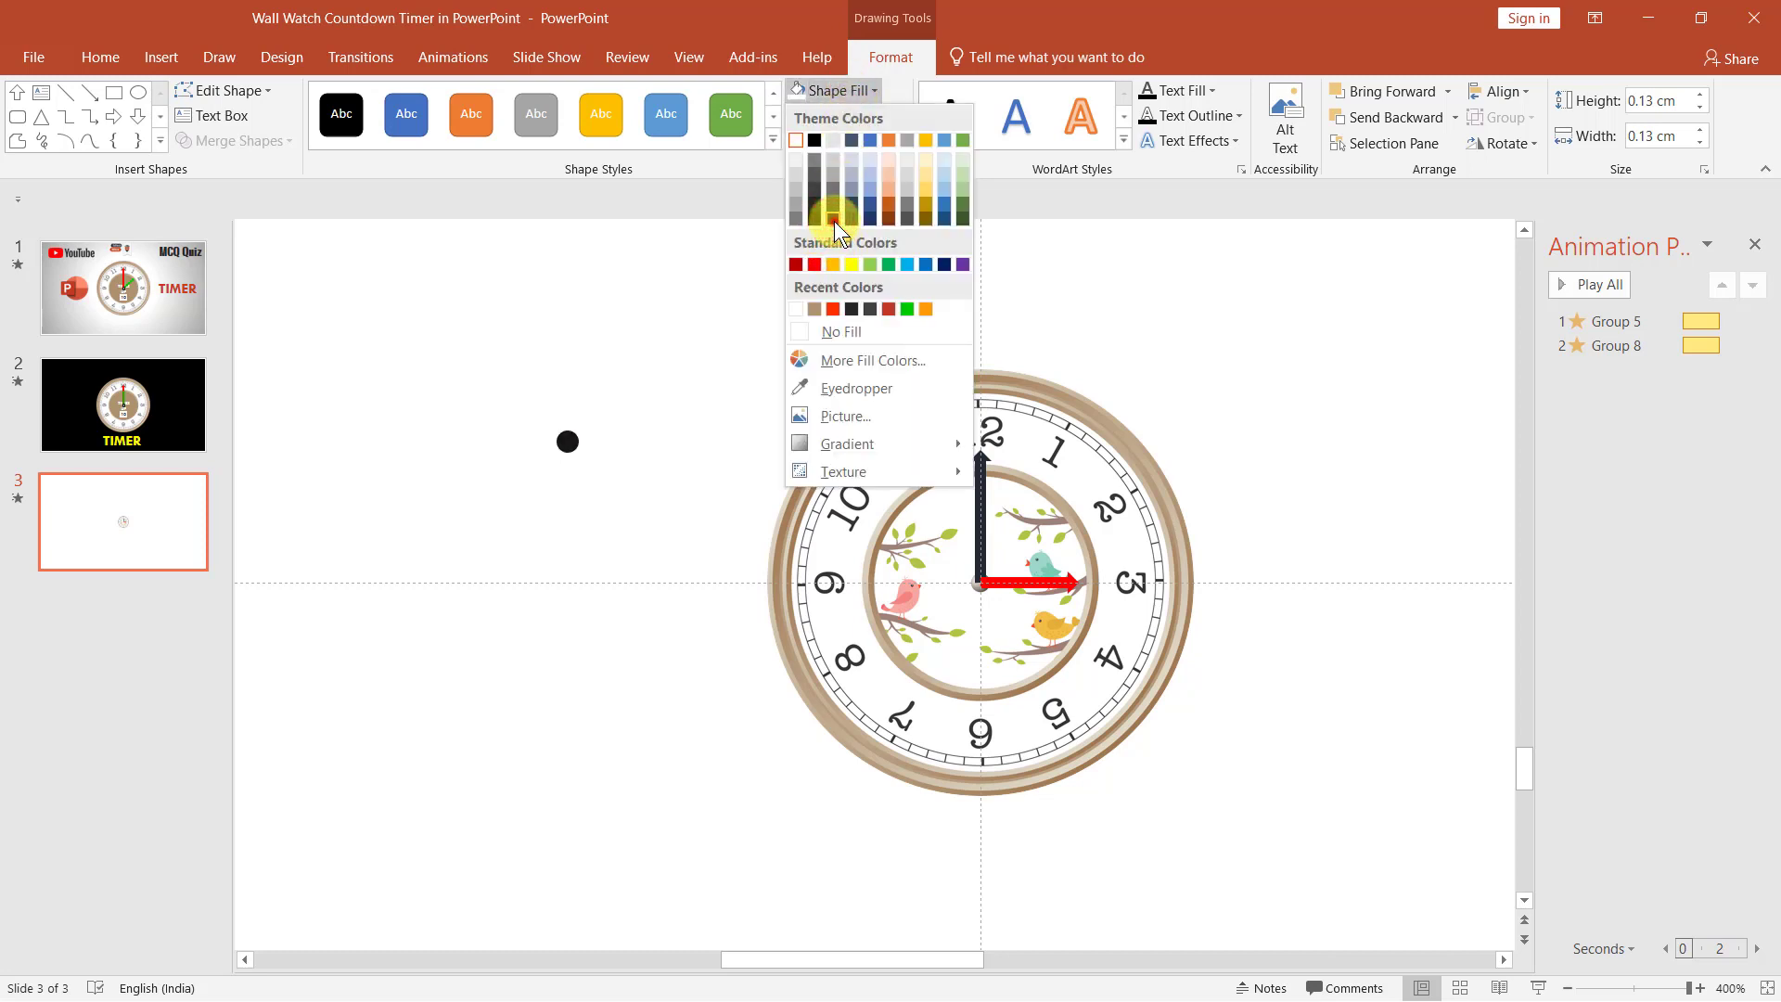
pyautogui.click(833, 221)
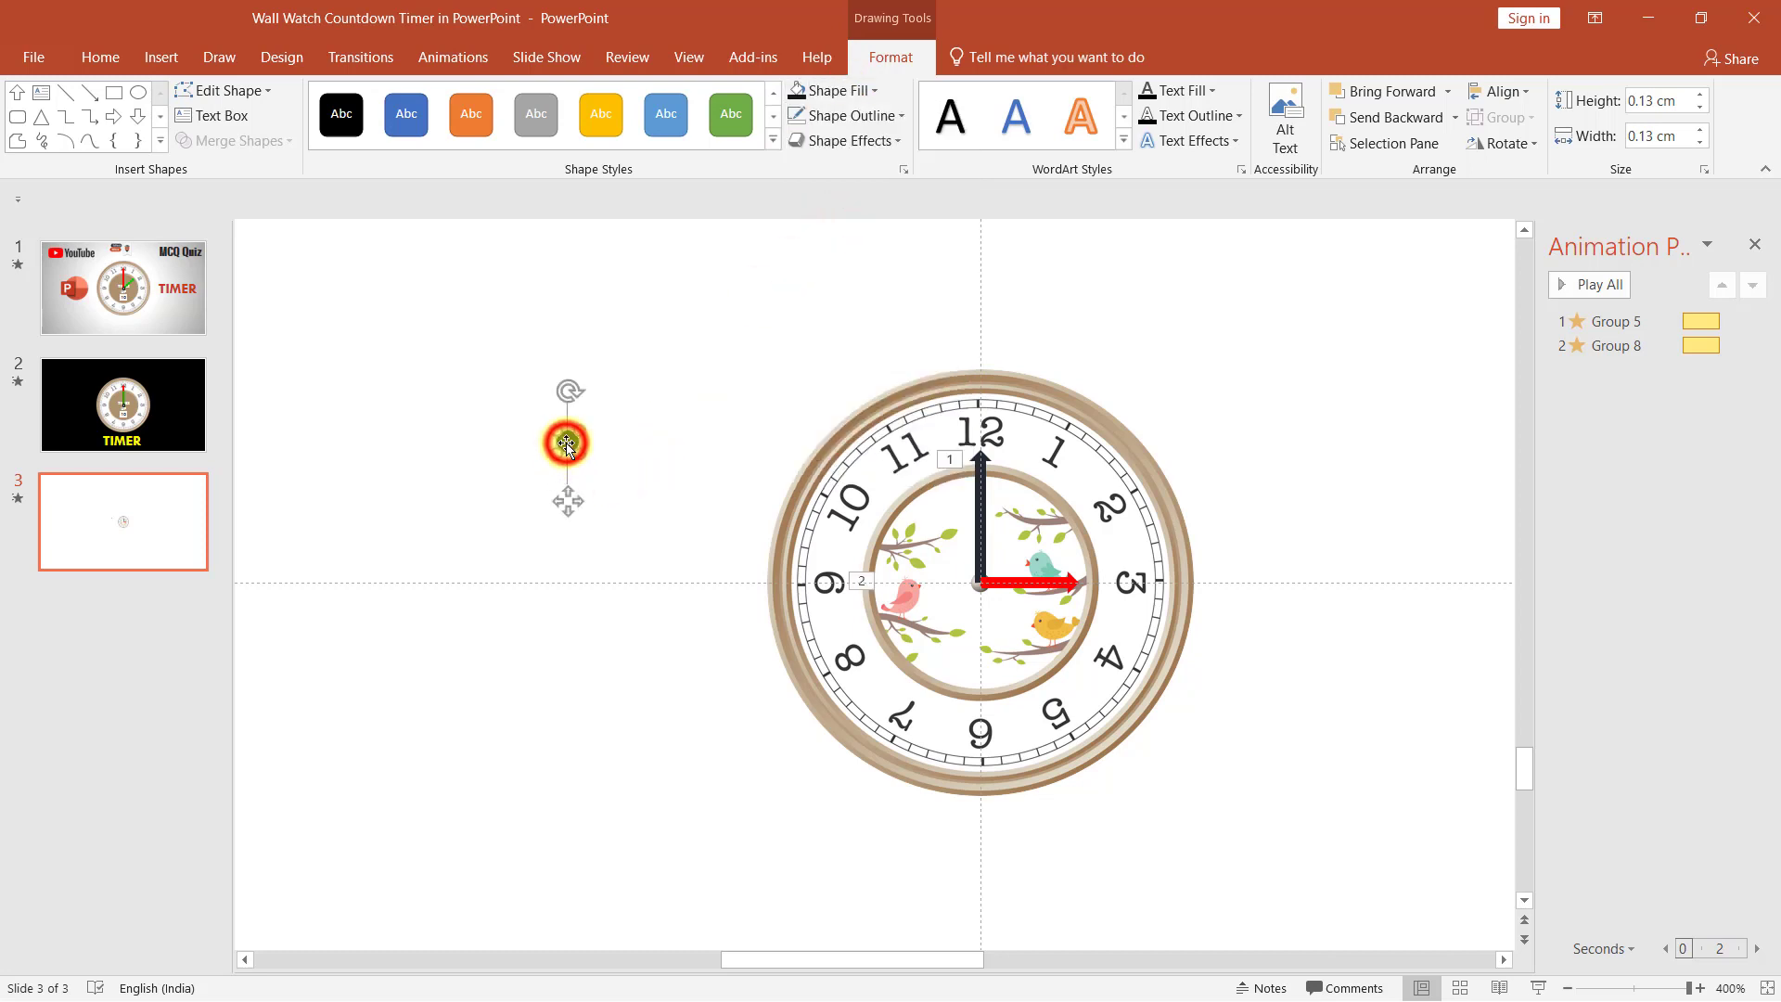
# - Move the dark circle onto the clock's pivot and Align Center and Align Middle
pyautogui.moveTo(559, 455)
pyautogui.mouseDown()
pyautogui.moveTo(615, 454)
pyautogui.moveTo(981, 582)
pyautogui.mouseUp()
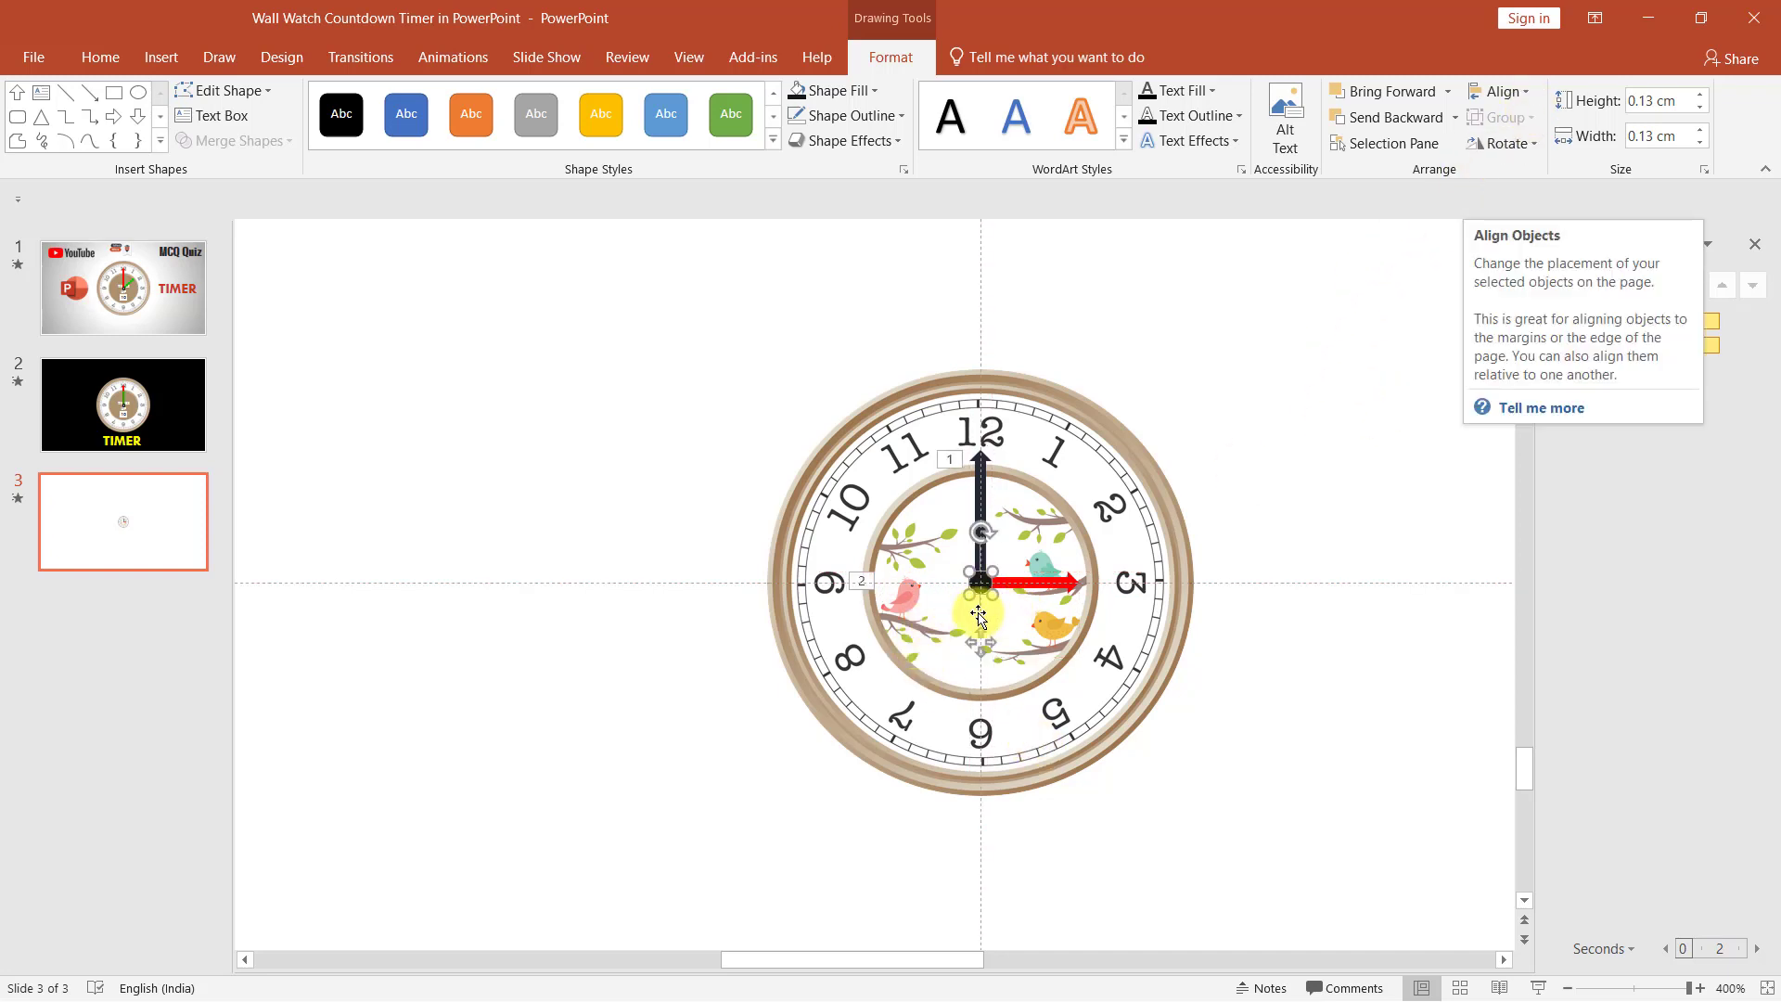
pyautogui.click(1511, 92)
pyautogui.click(1515, 144)
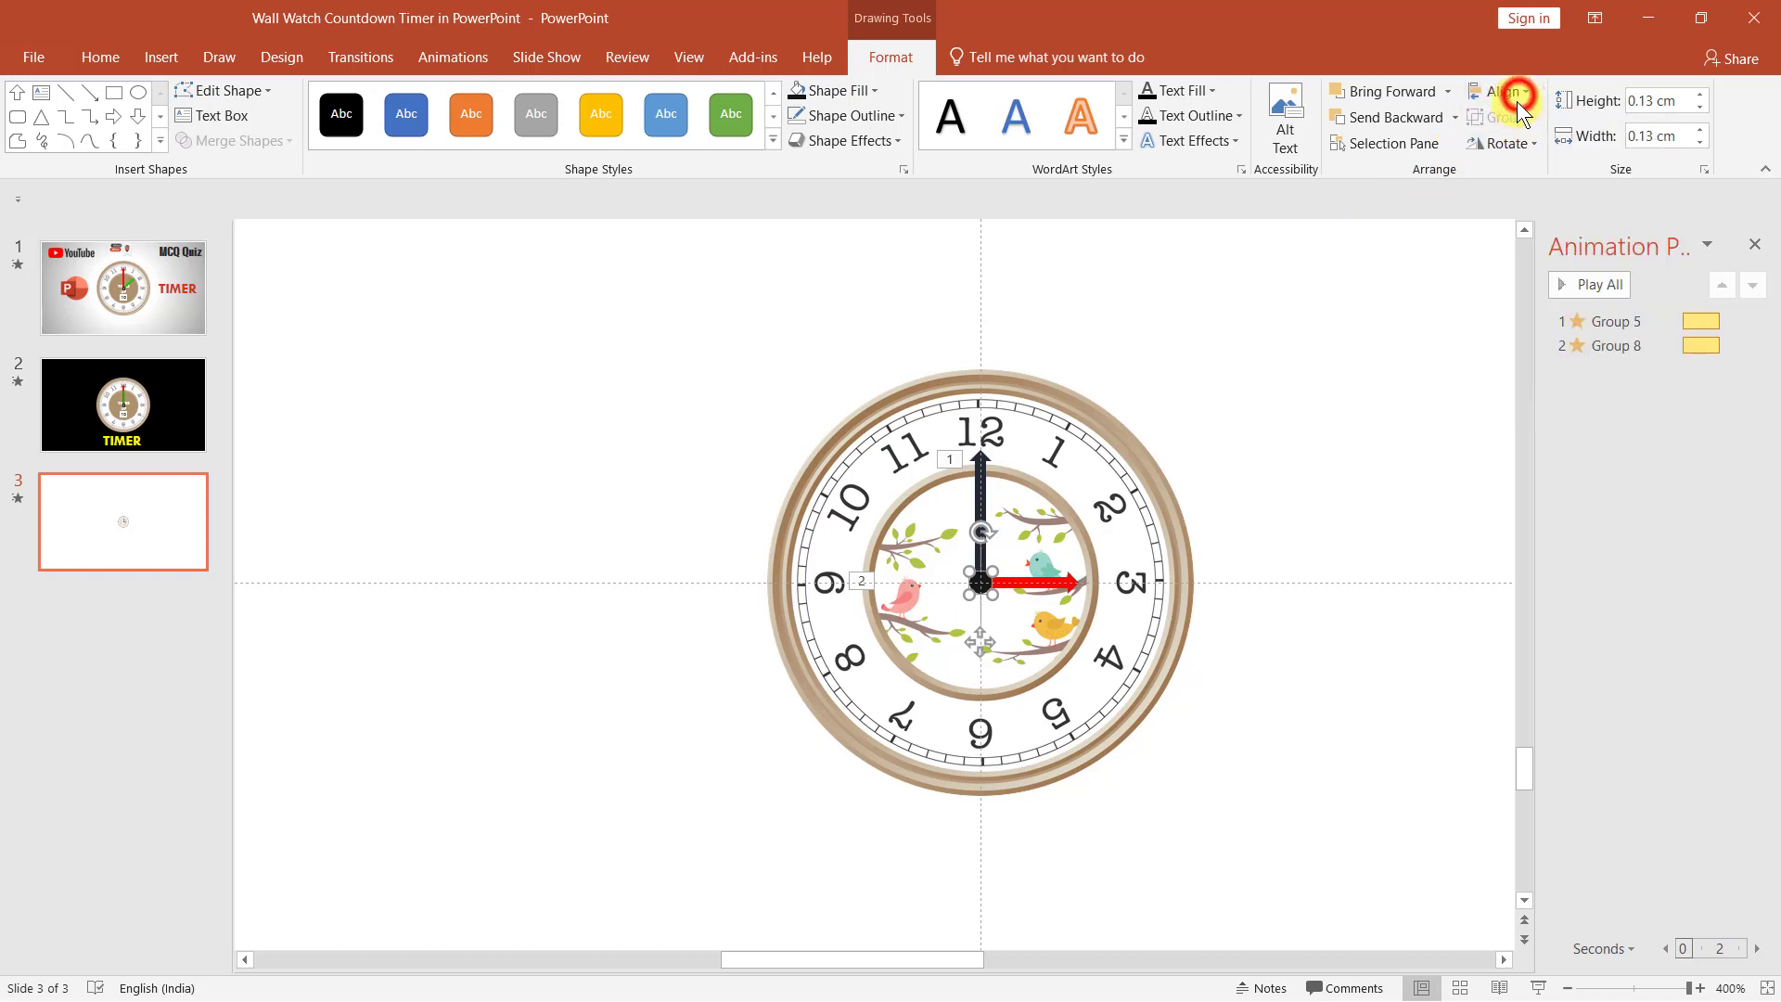
pyautogui.click(1517, 93)
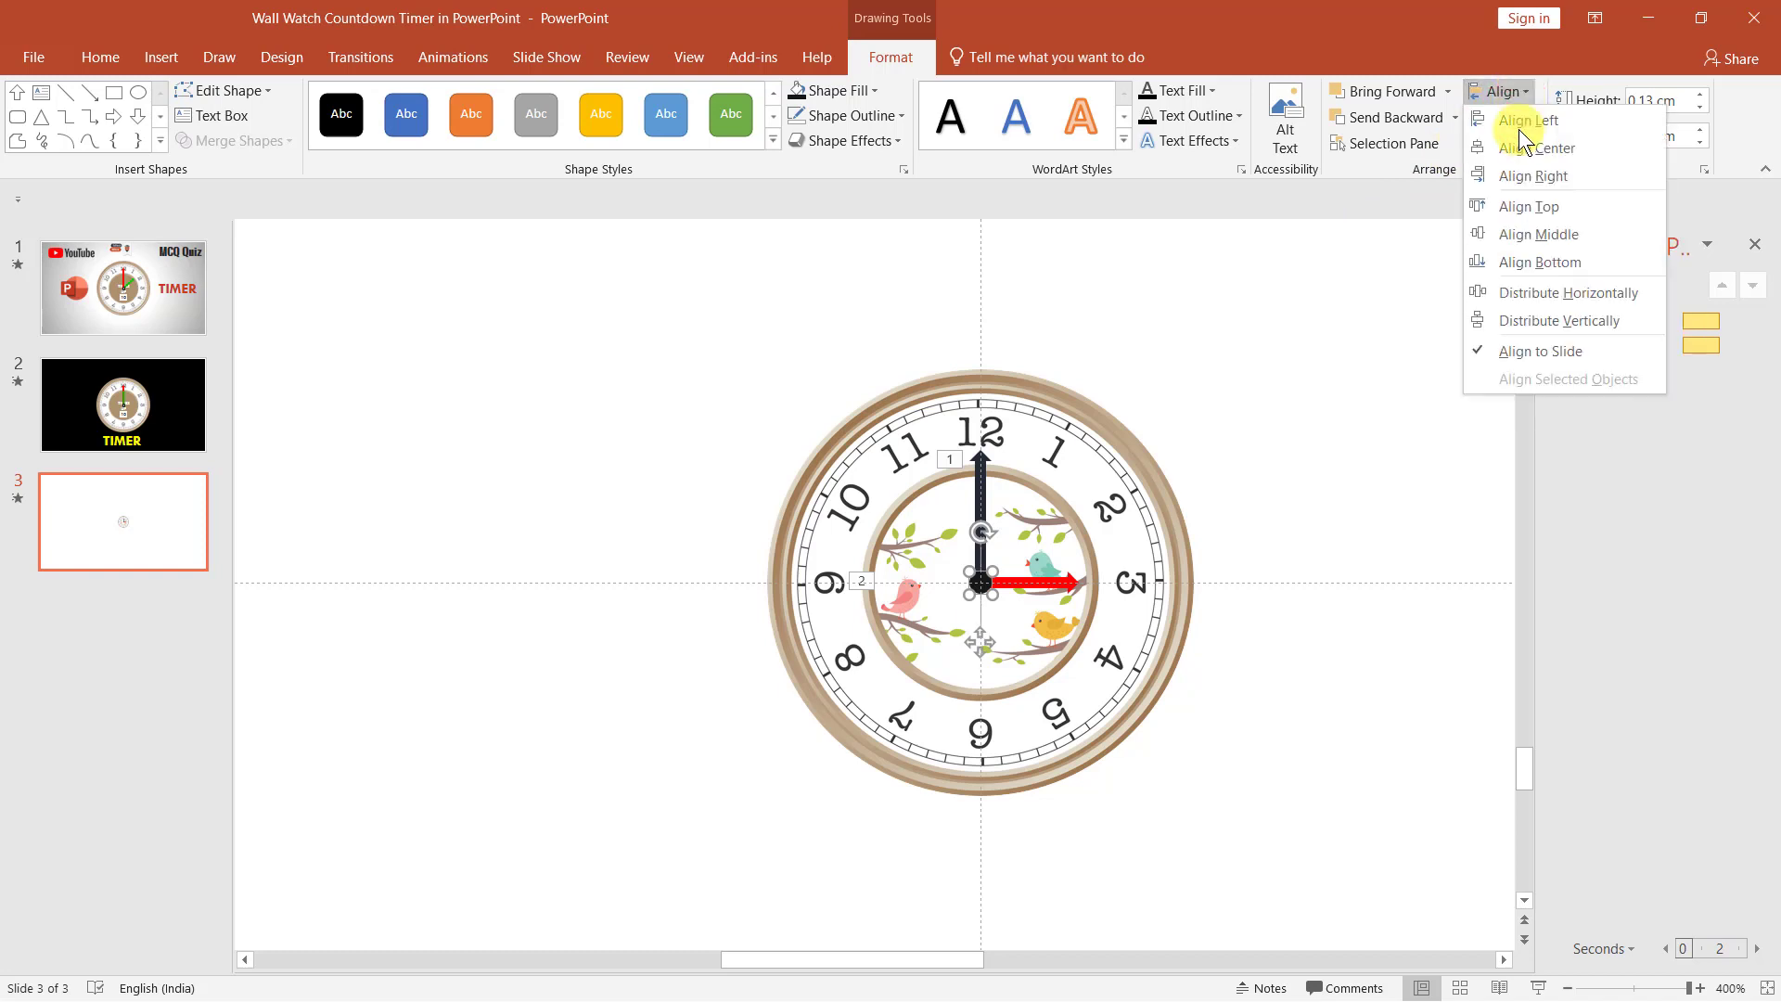
pyautogui.click(1530, 234)
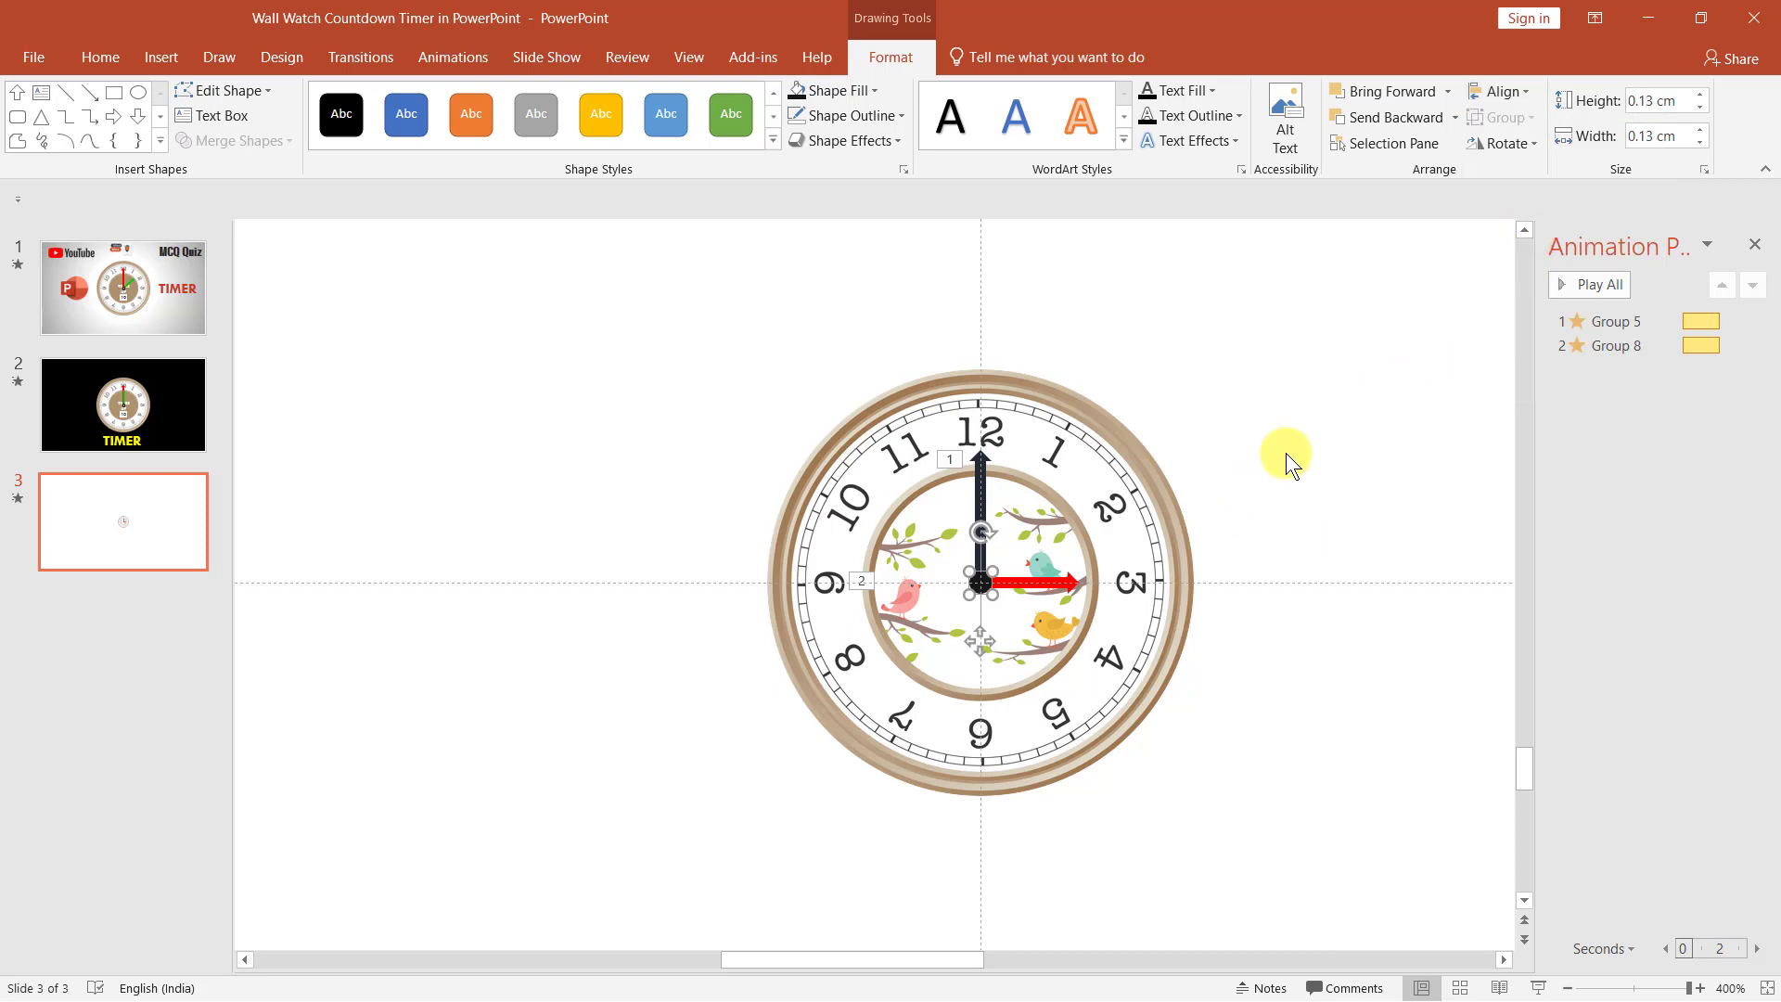
pyautogui.click(870, 120)
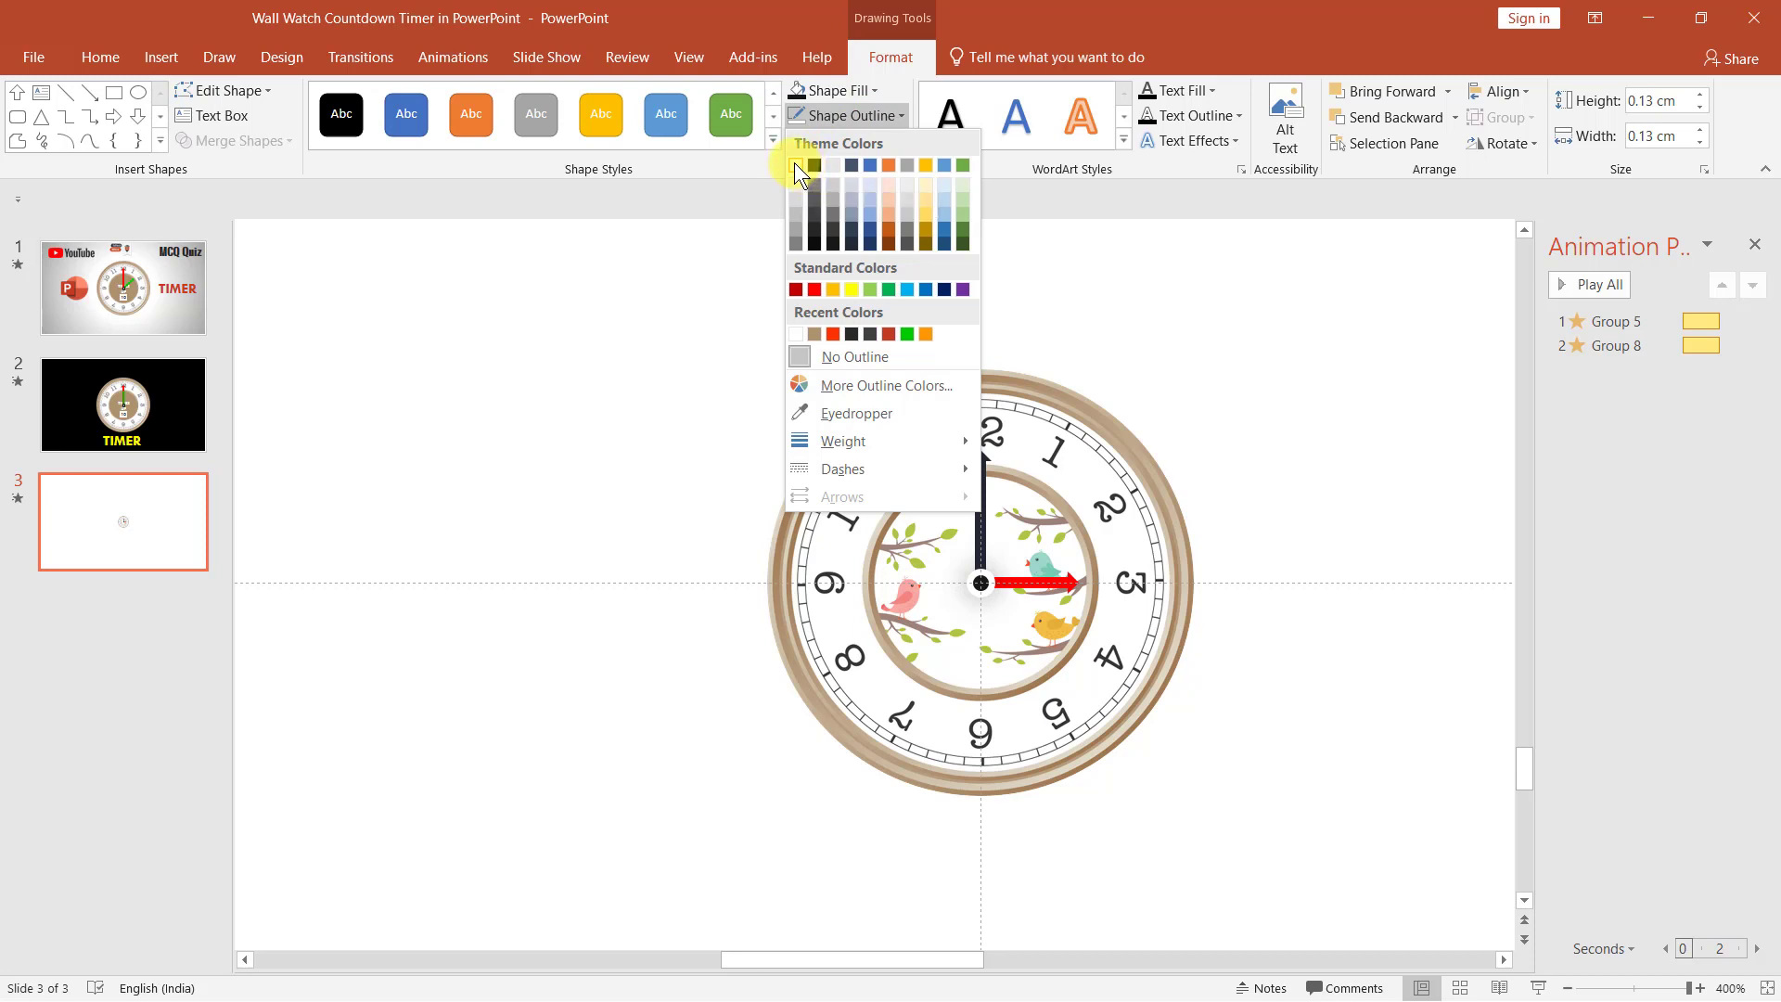
pyautogui.click(1211, 456)
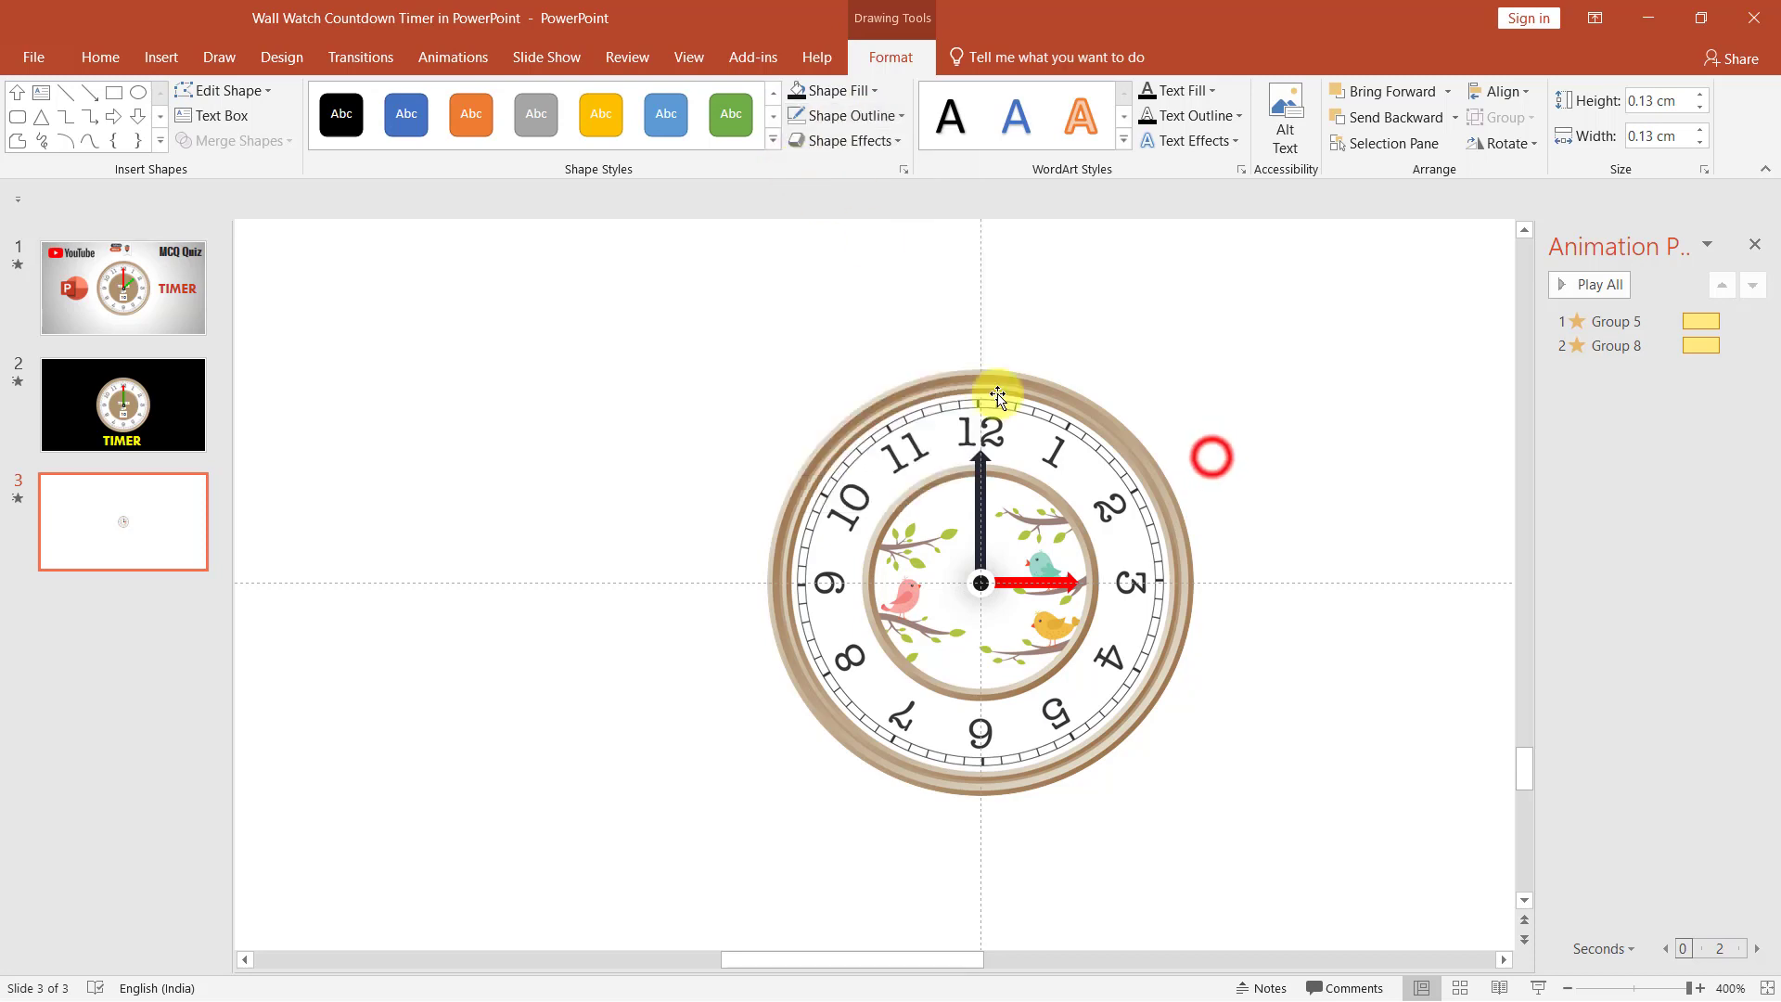
pyautogui.click(1211, 457)
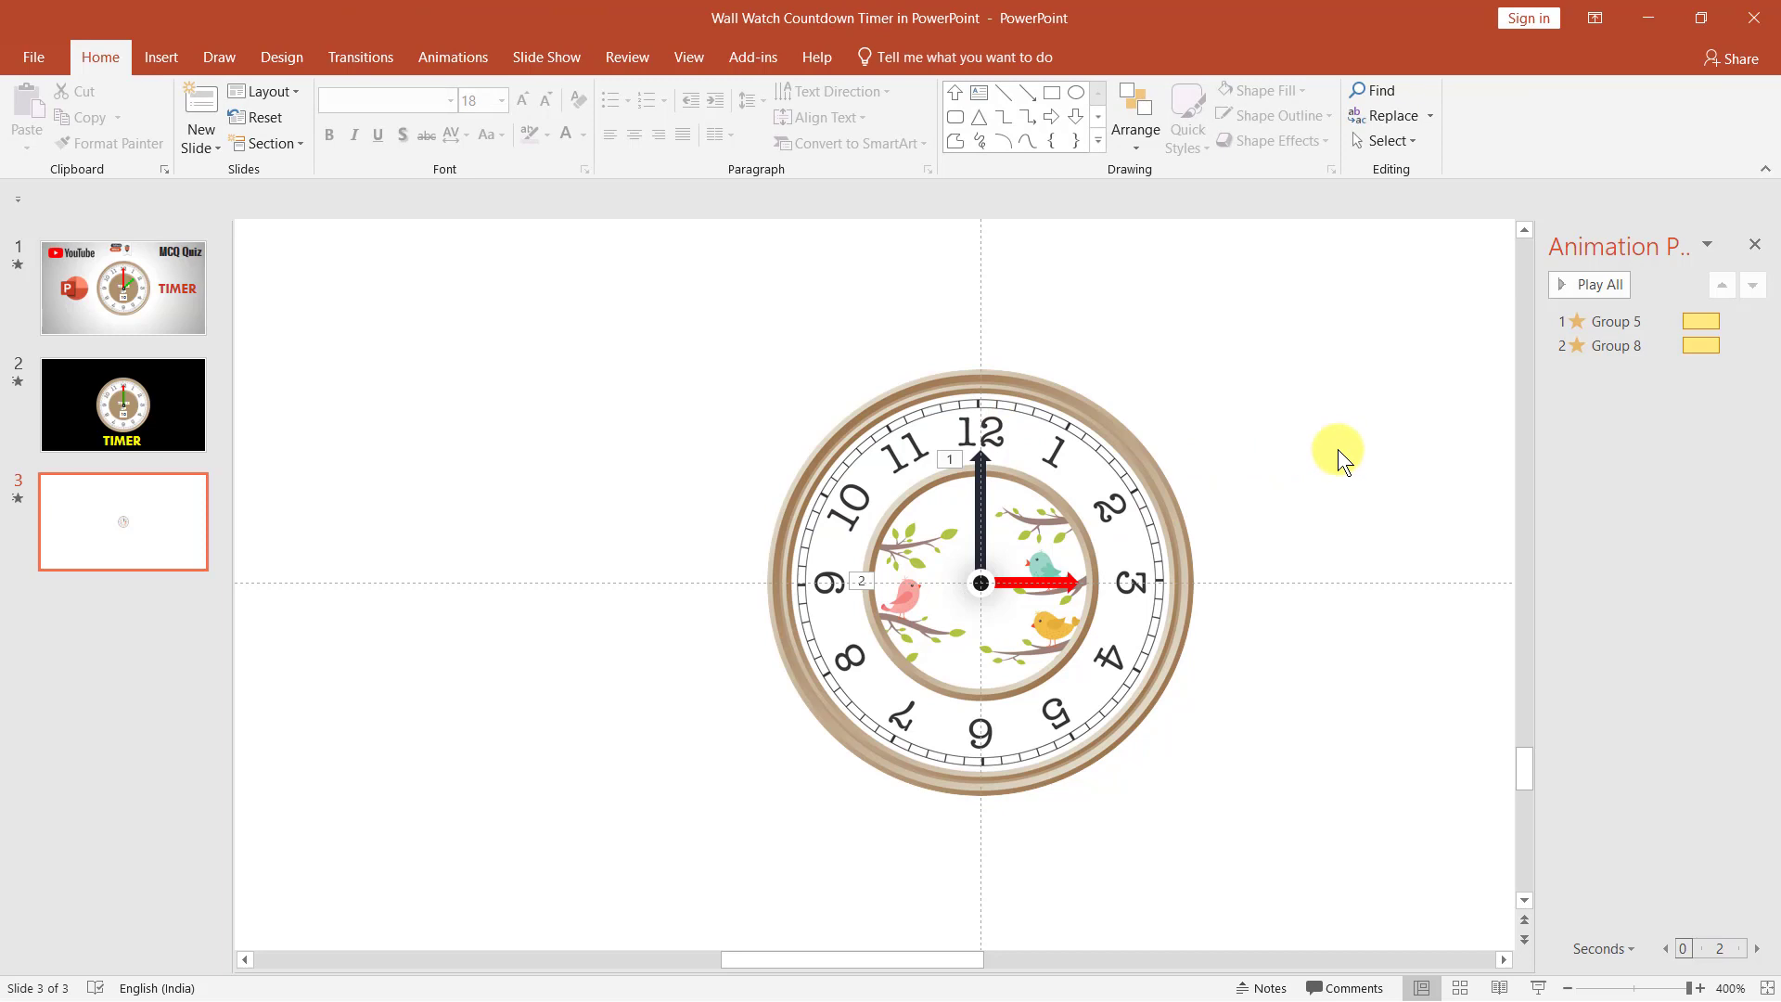
# - Edit the Group 5 spin duration and preview both Group 5 and Group 8 hand animations
pyautogui.hotkey('alt', 'a')
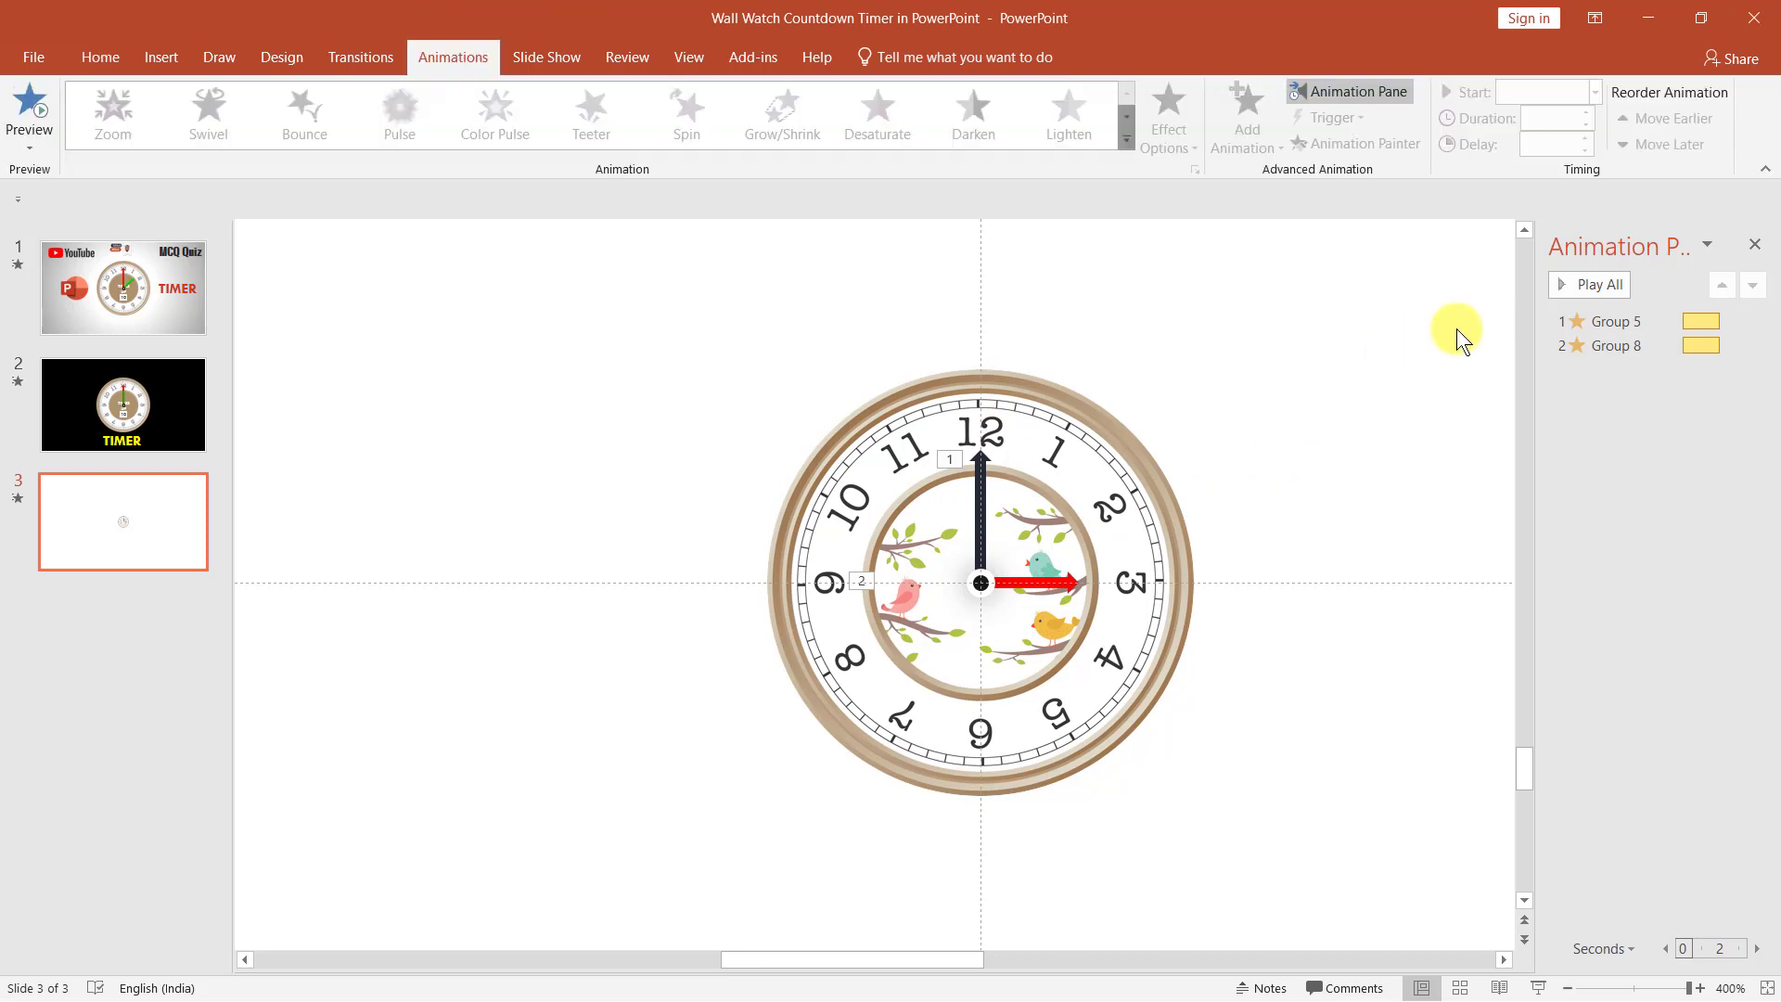
pyautogui.click(1593, 321)
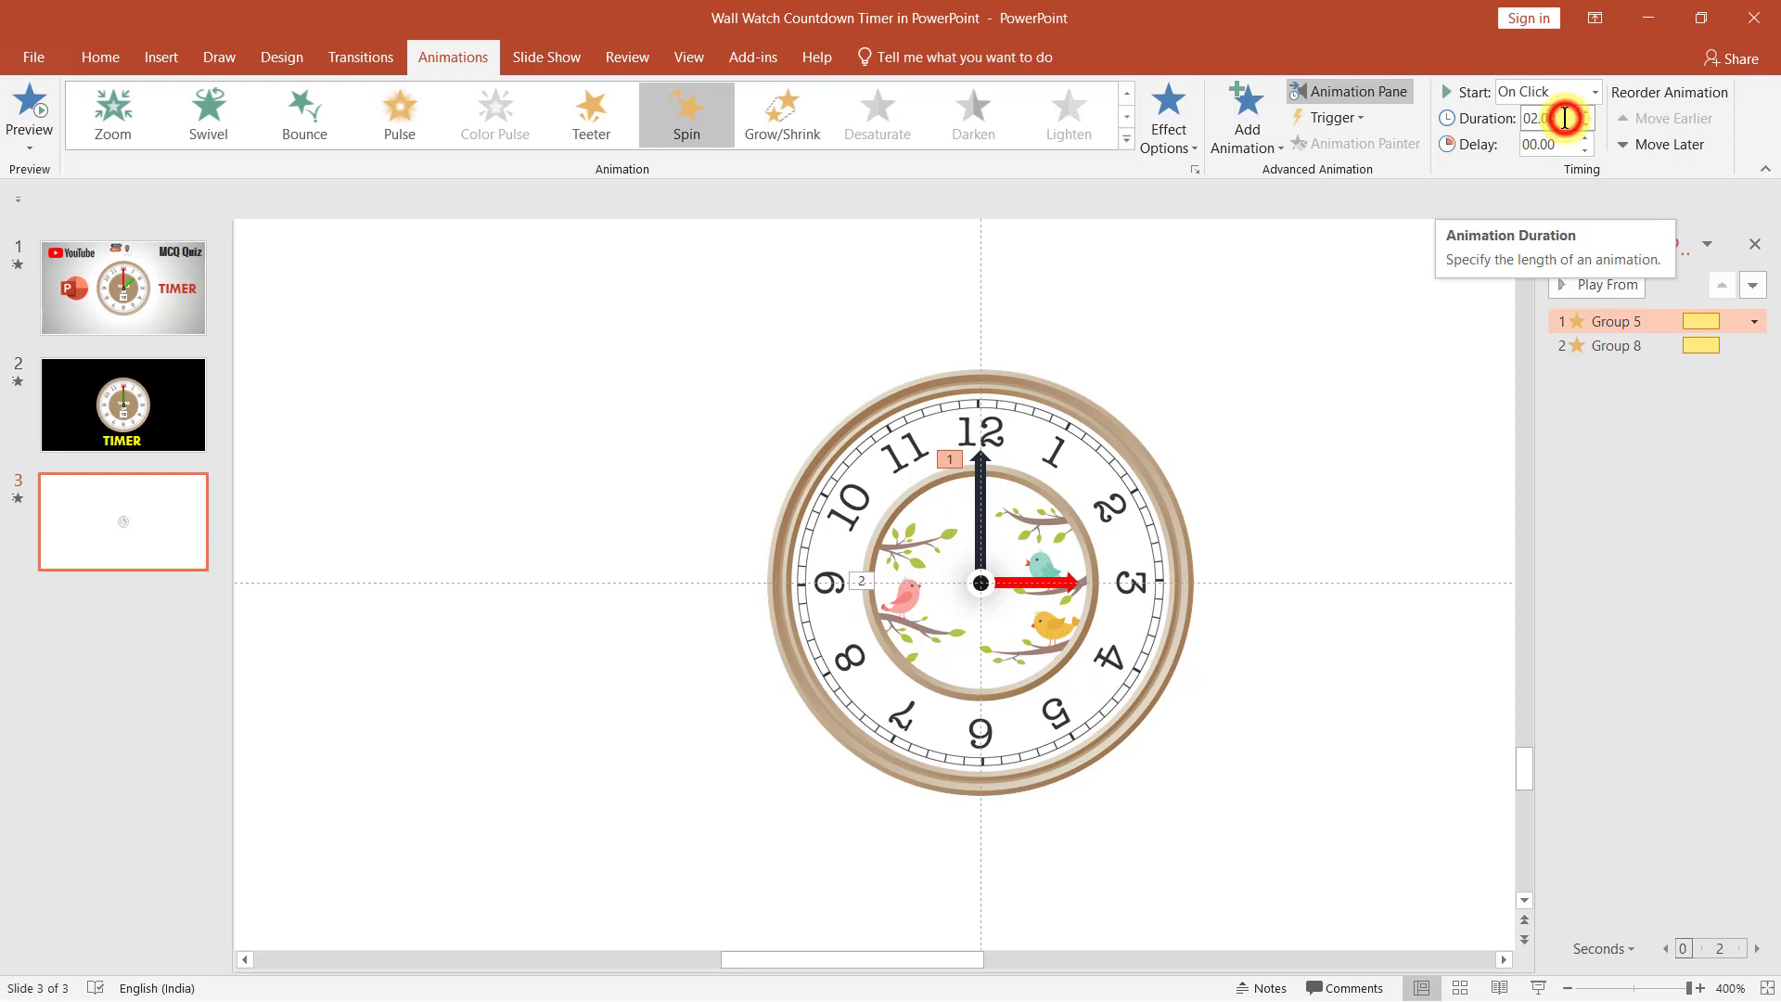
pyautogui.doubleClick(1544, 118)
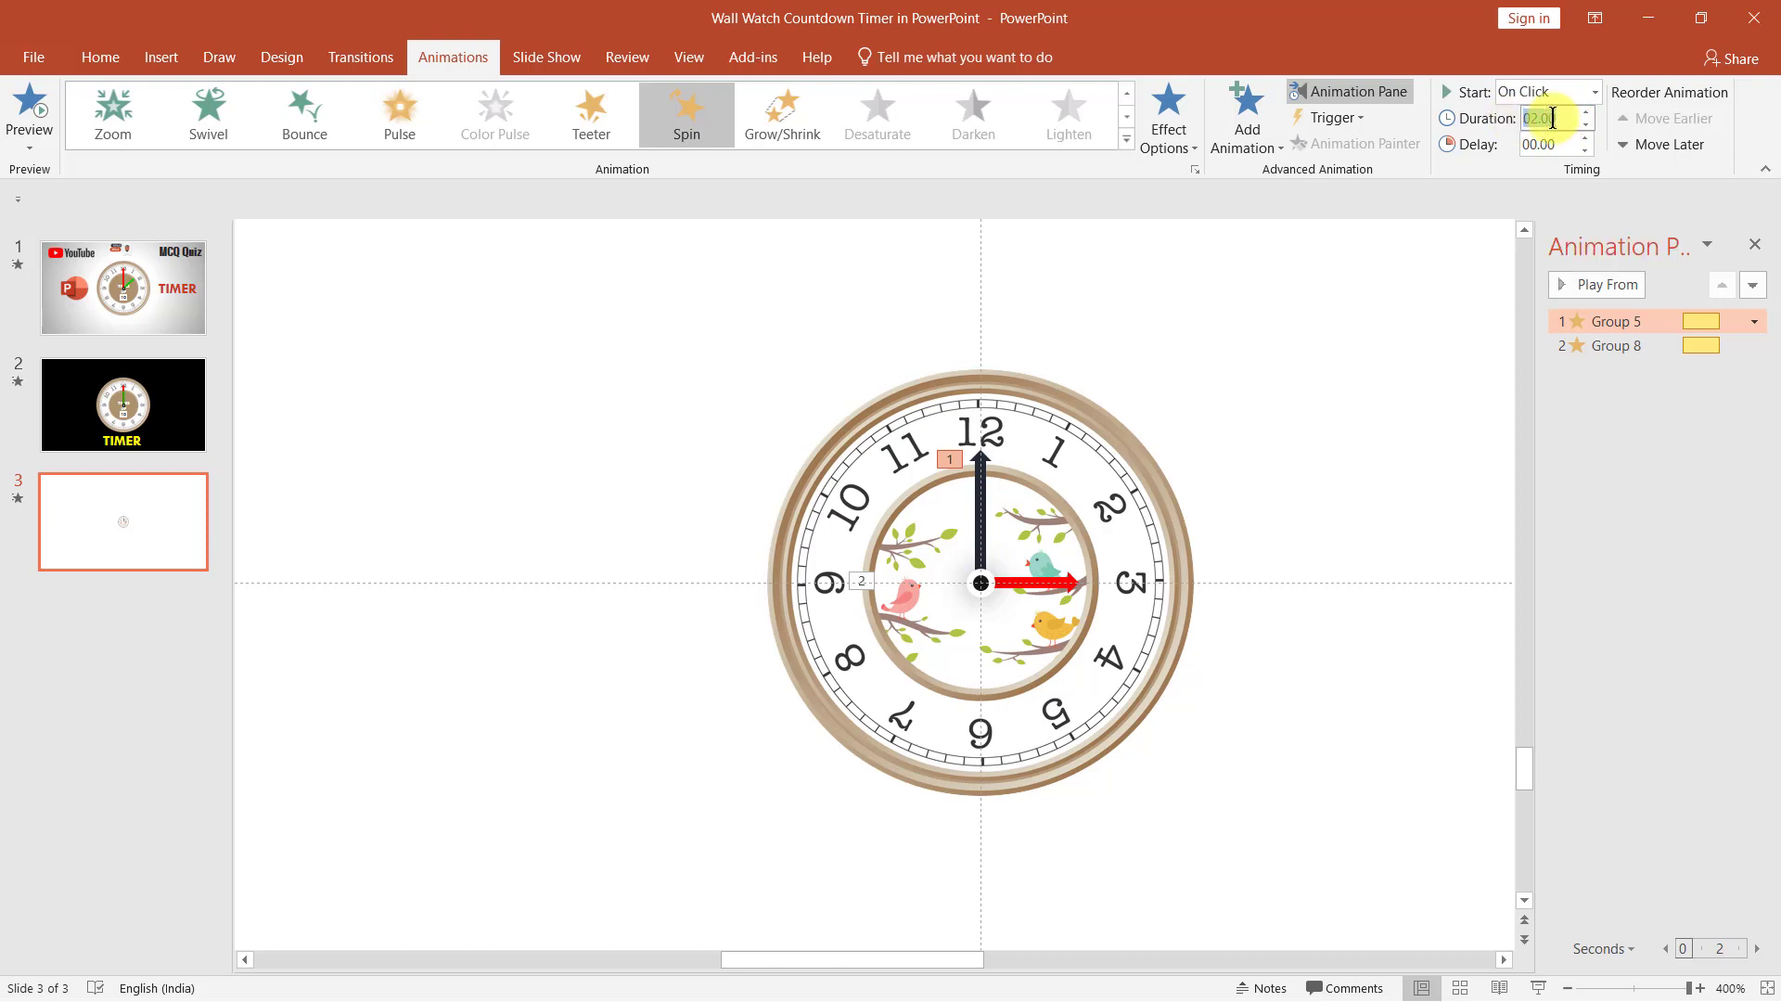
pyautogui.write('20')
pyautogui.press('Return')
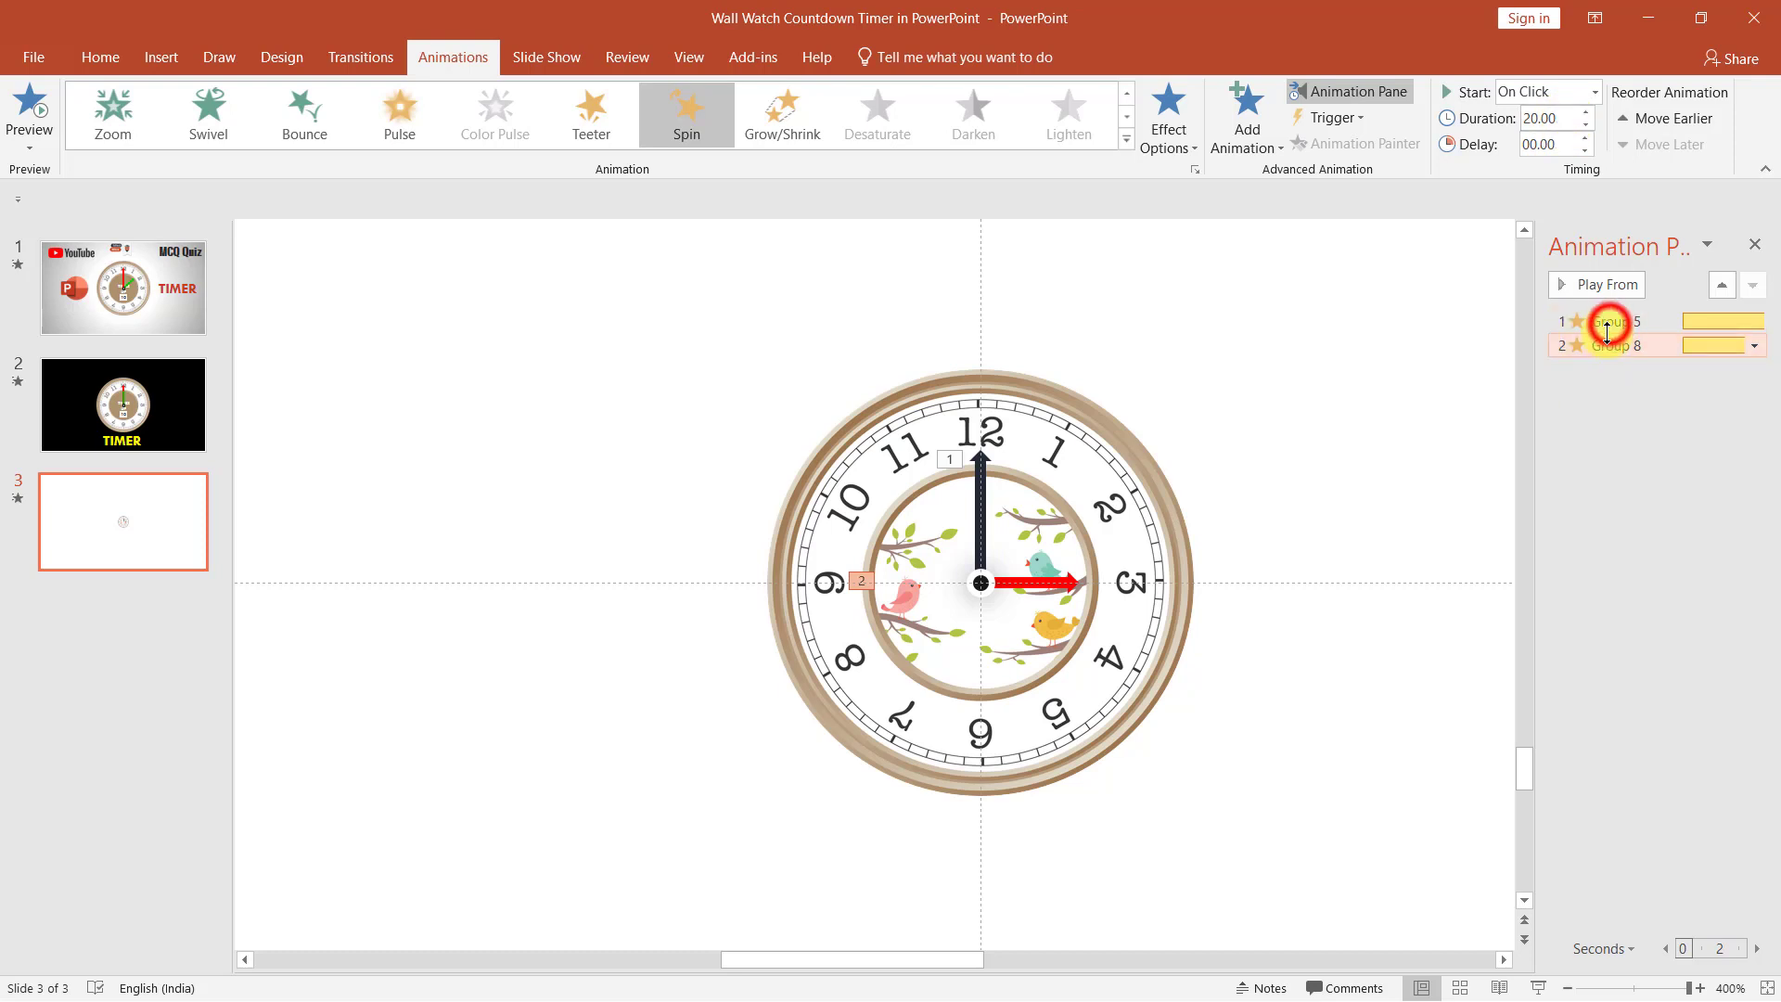
pyautogui.click(1609, 321)
pyautogui.click(1567, 115)
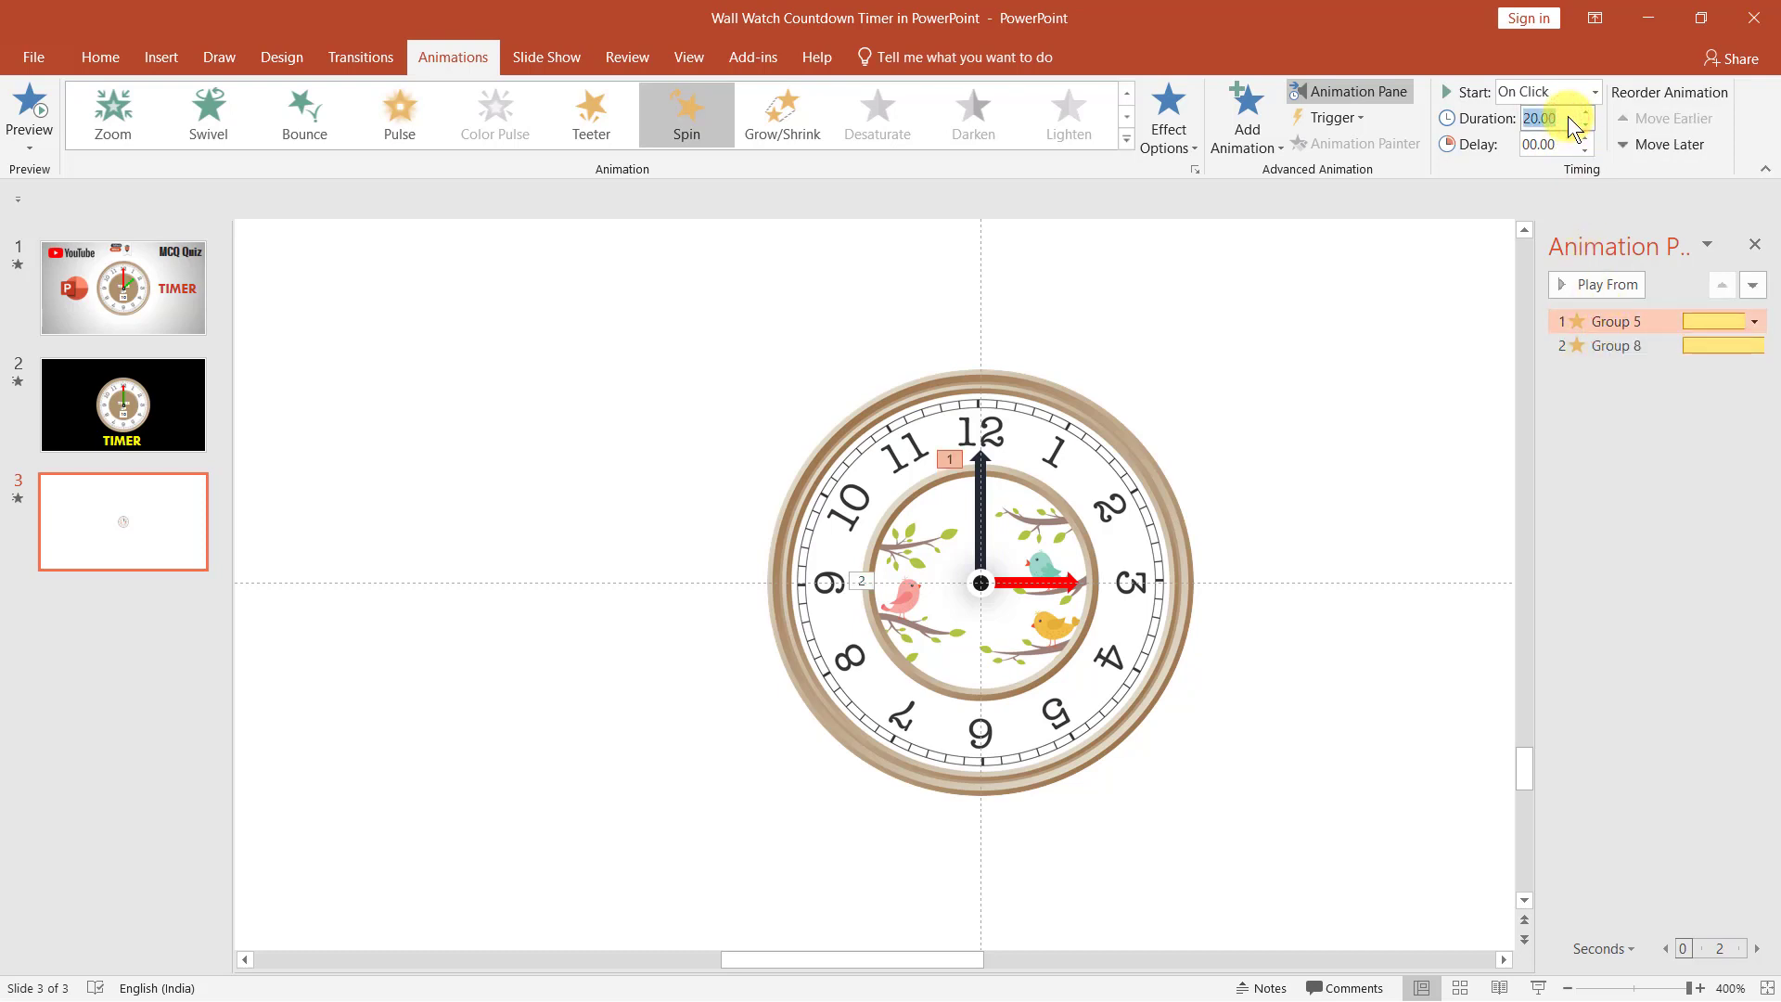
pyautogui.write('05')
pyautogui.click(1304, 456)
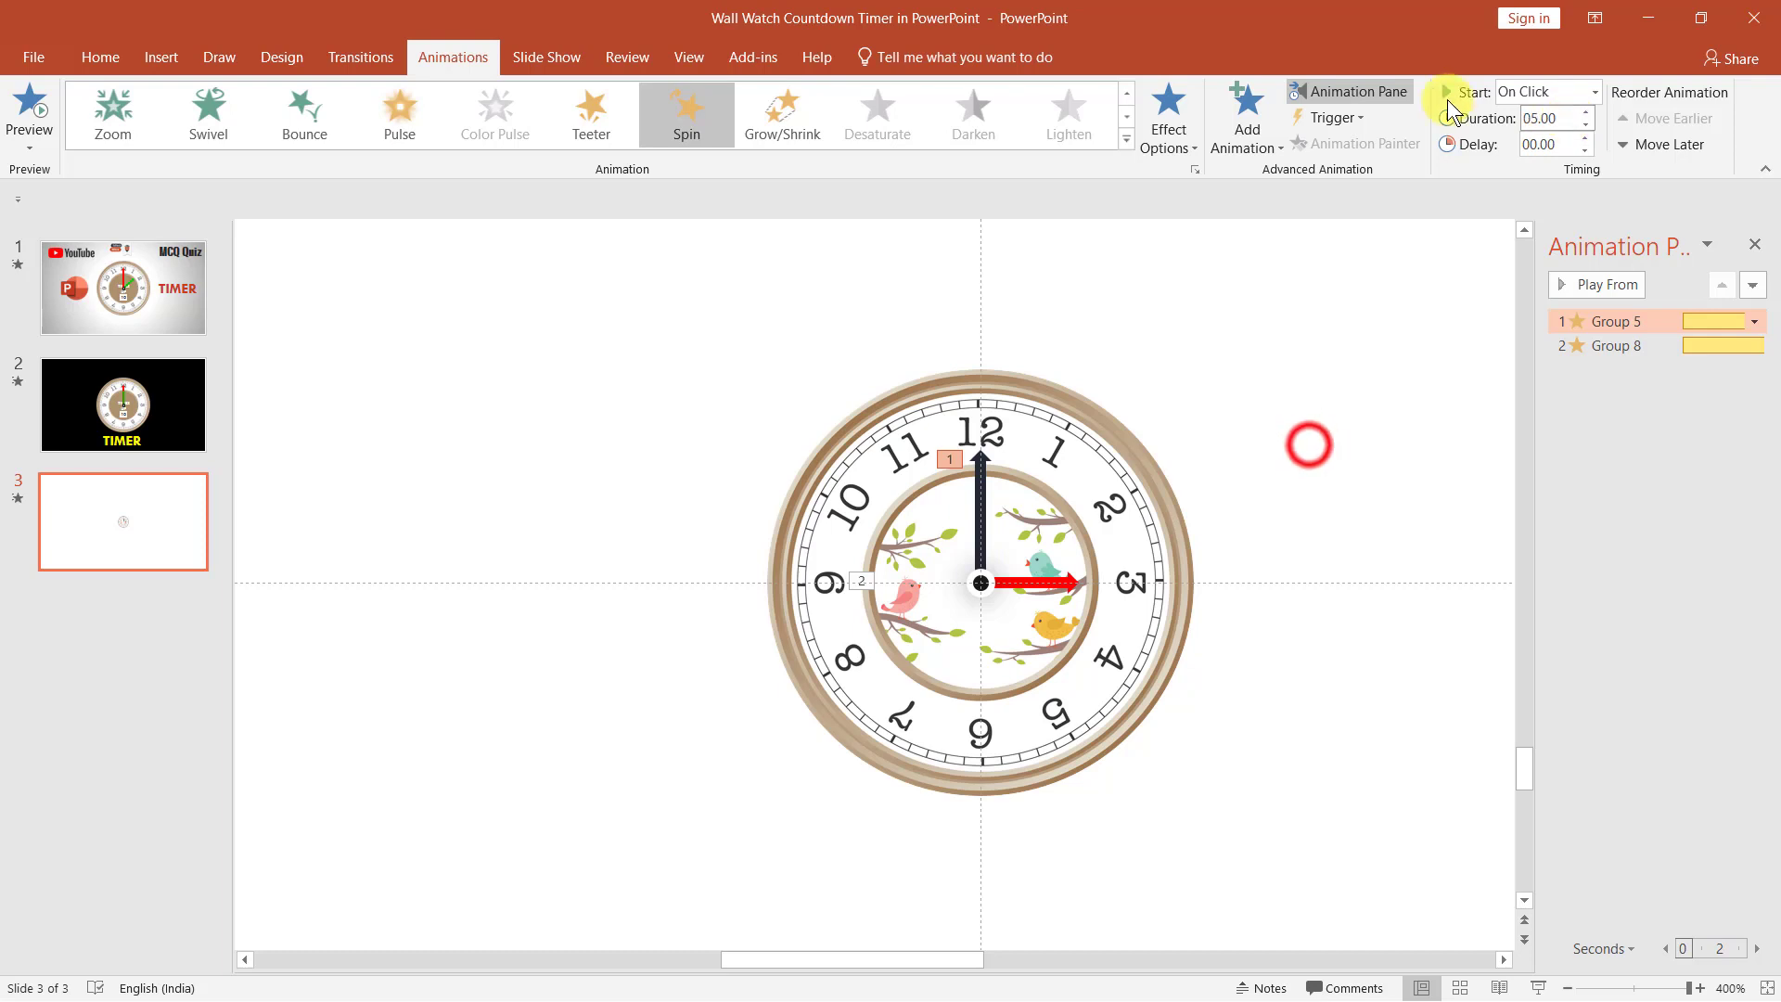
pyautogui.click(1606, 284)
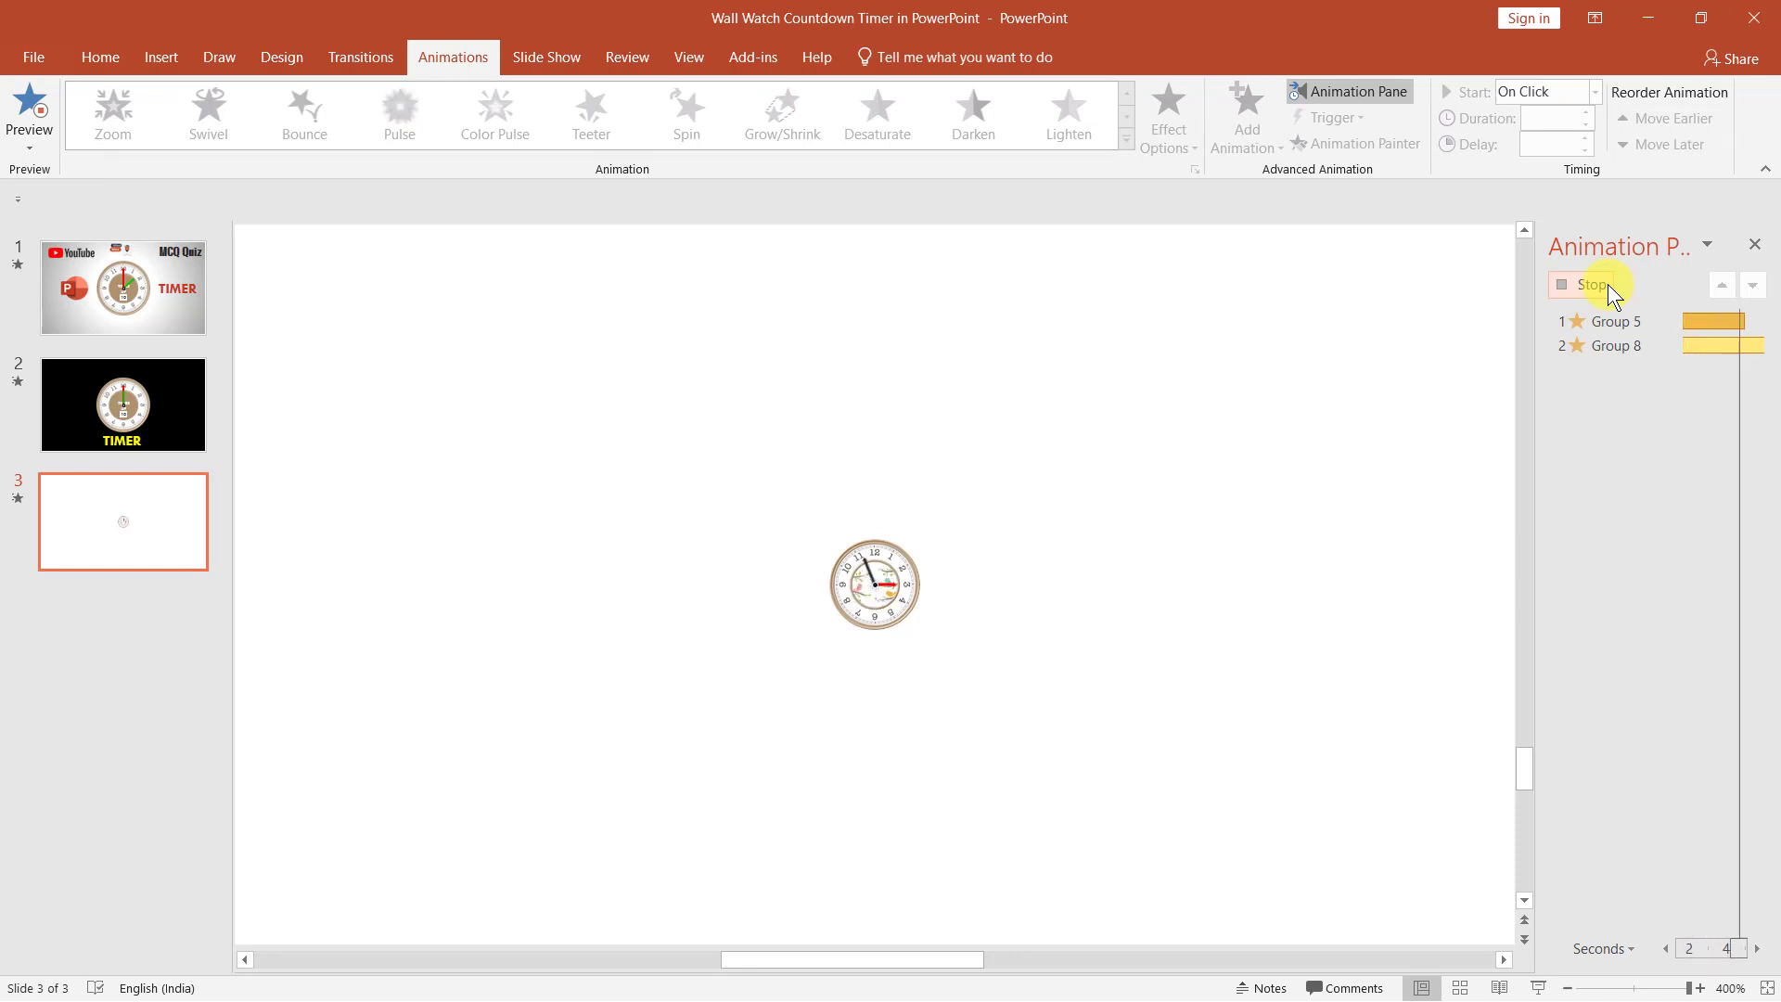
pyautogui.click(1375, 476)
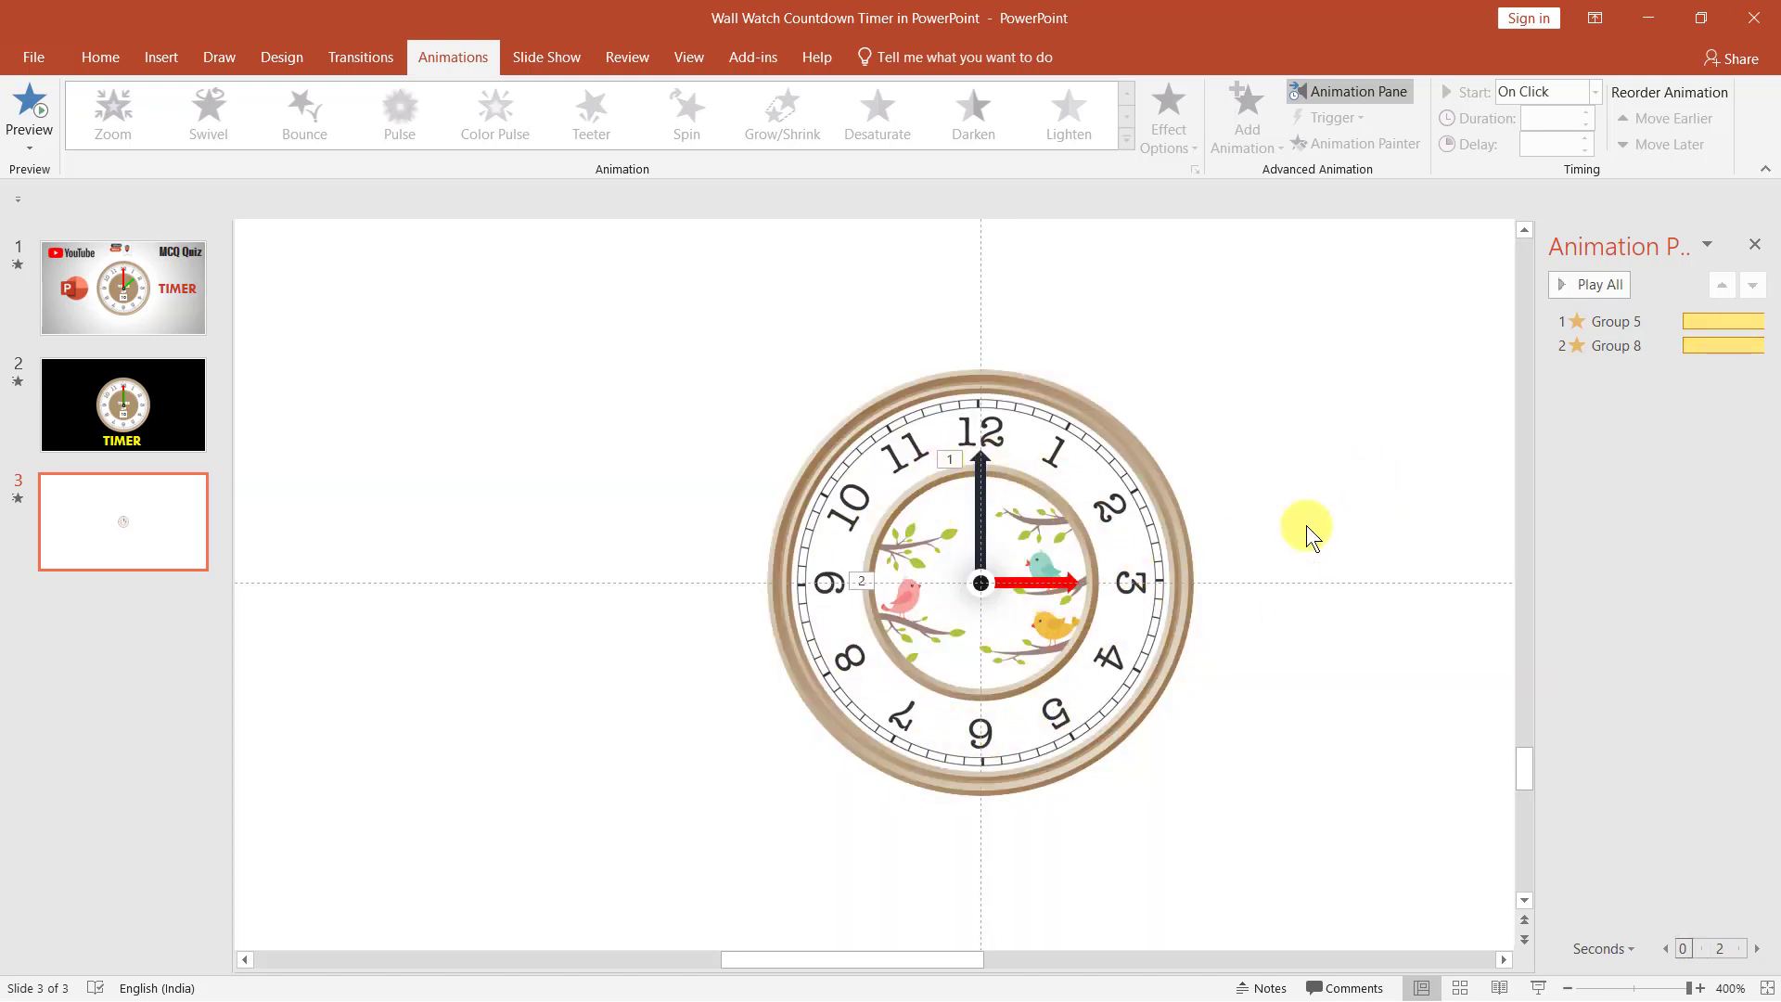
# - Set the red hand's spin to start With Previous and the black hand's to After Previous
pyautogui.click(1064, 584)
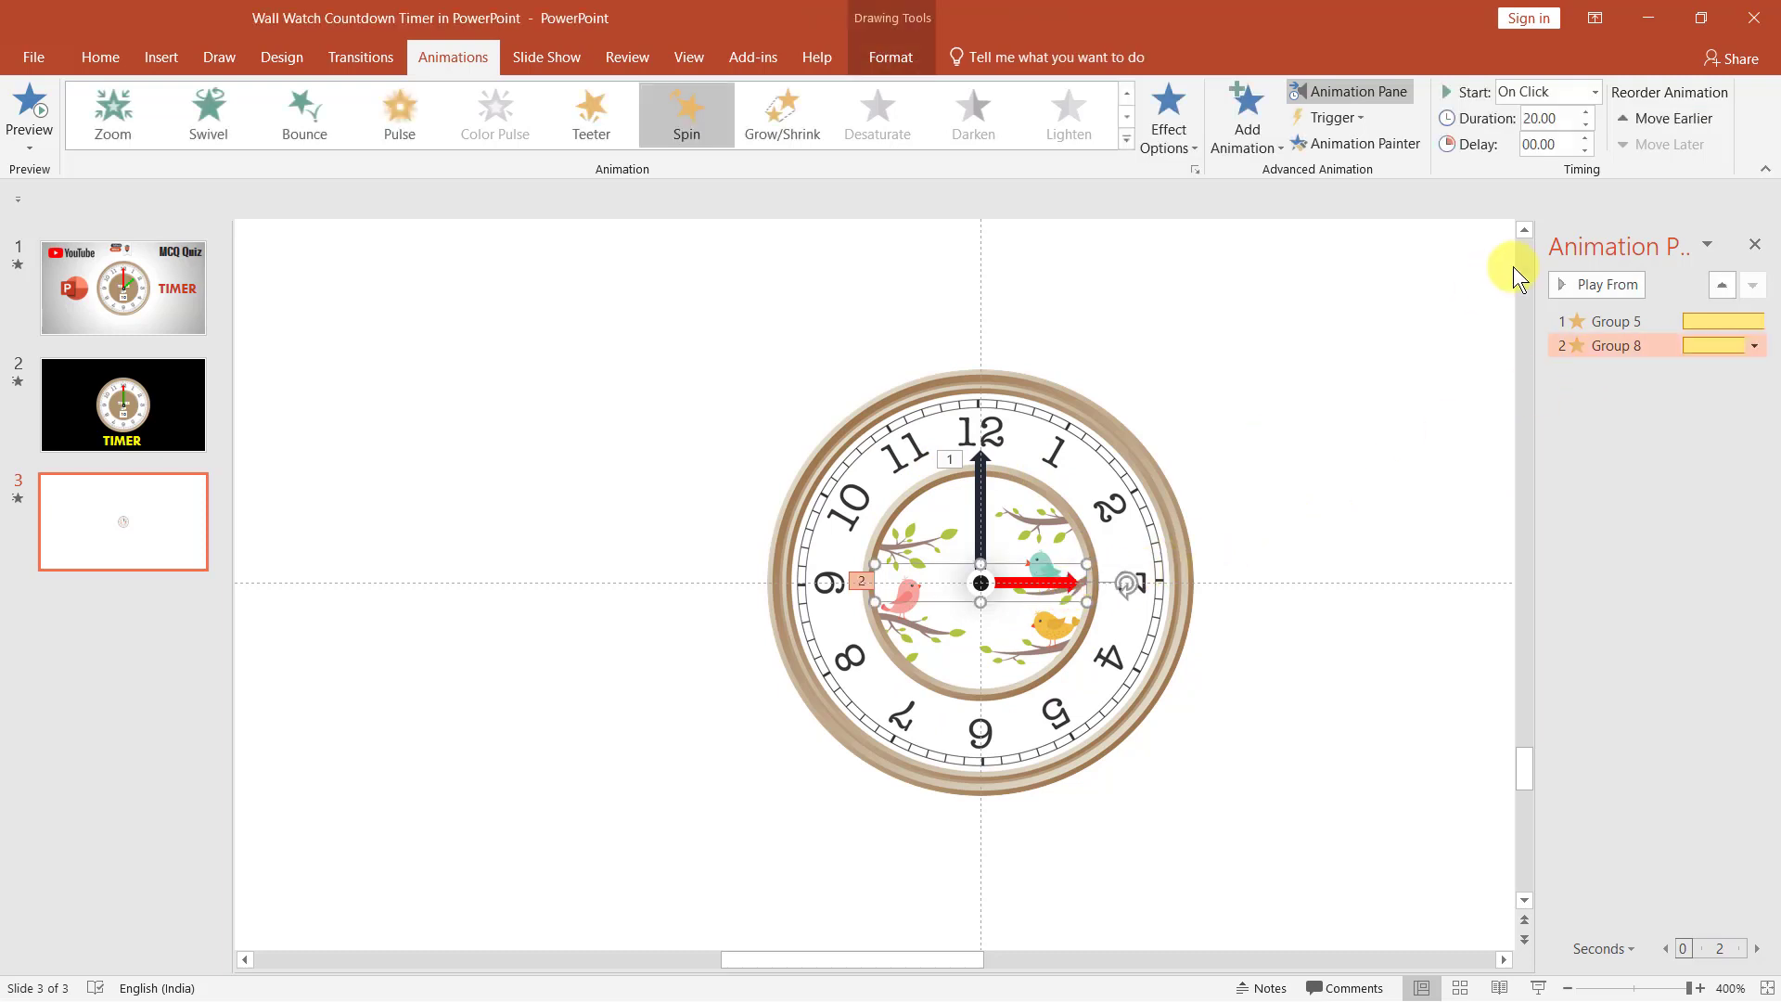
pyautogui.click(1595, 91)
pyautogui.click(1573, 141)
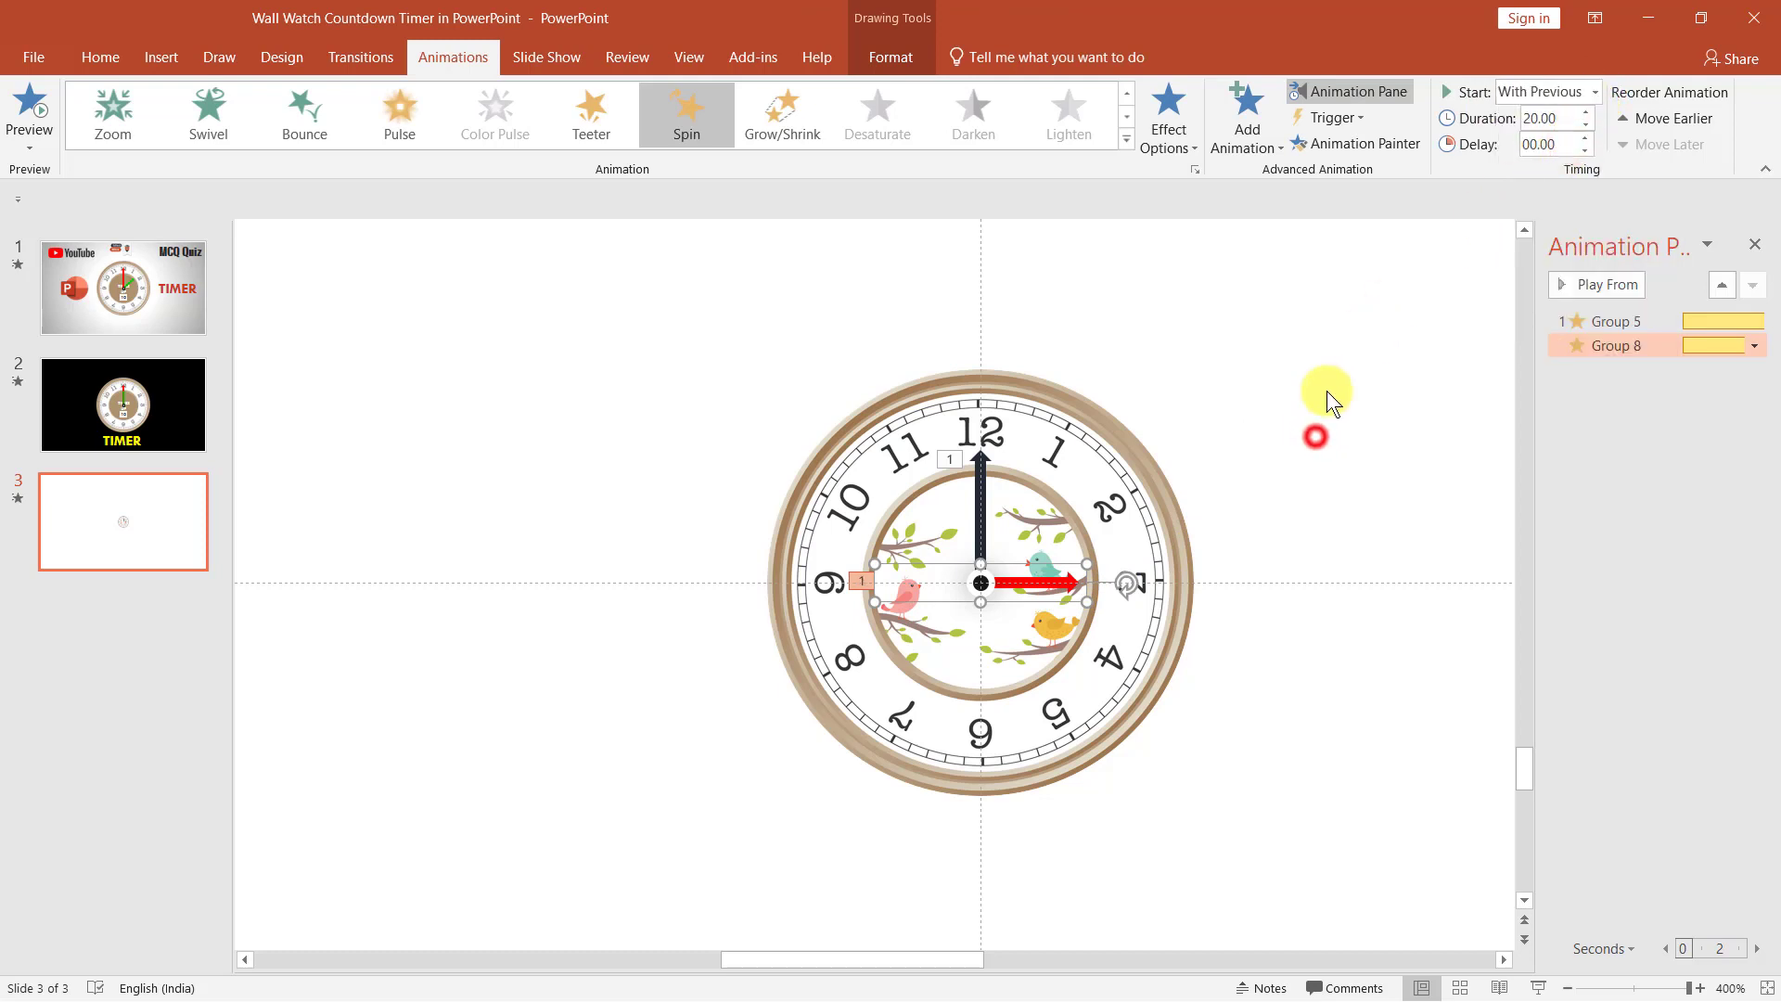
pyautogui.click(1328, 434)
pyautogui.click(1603, 321)
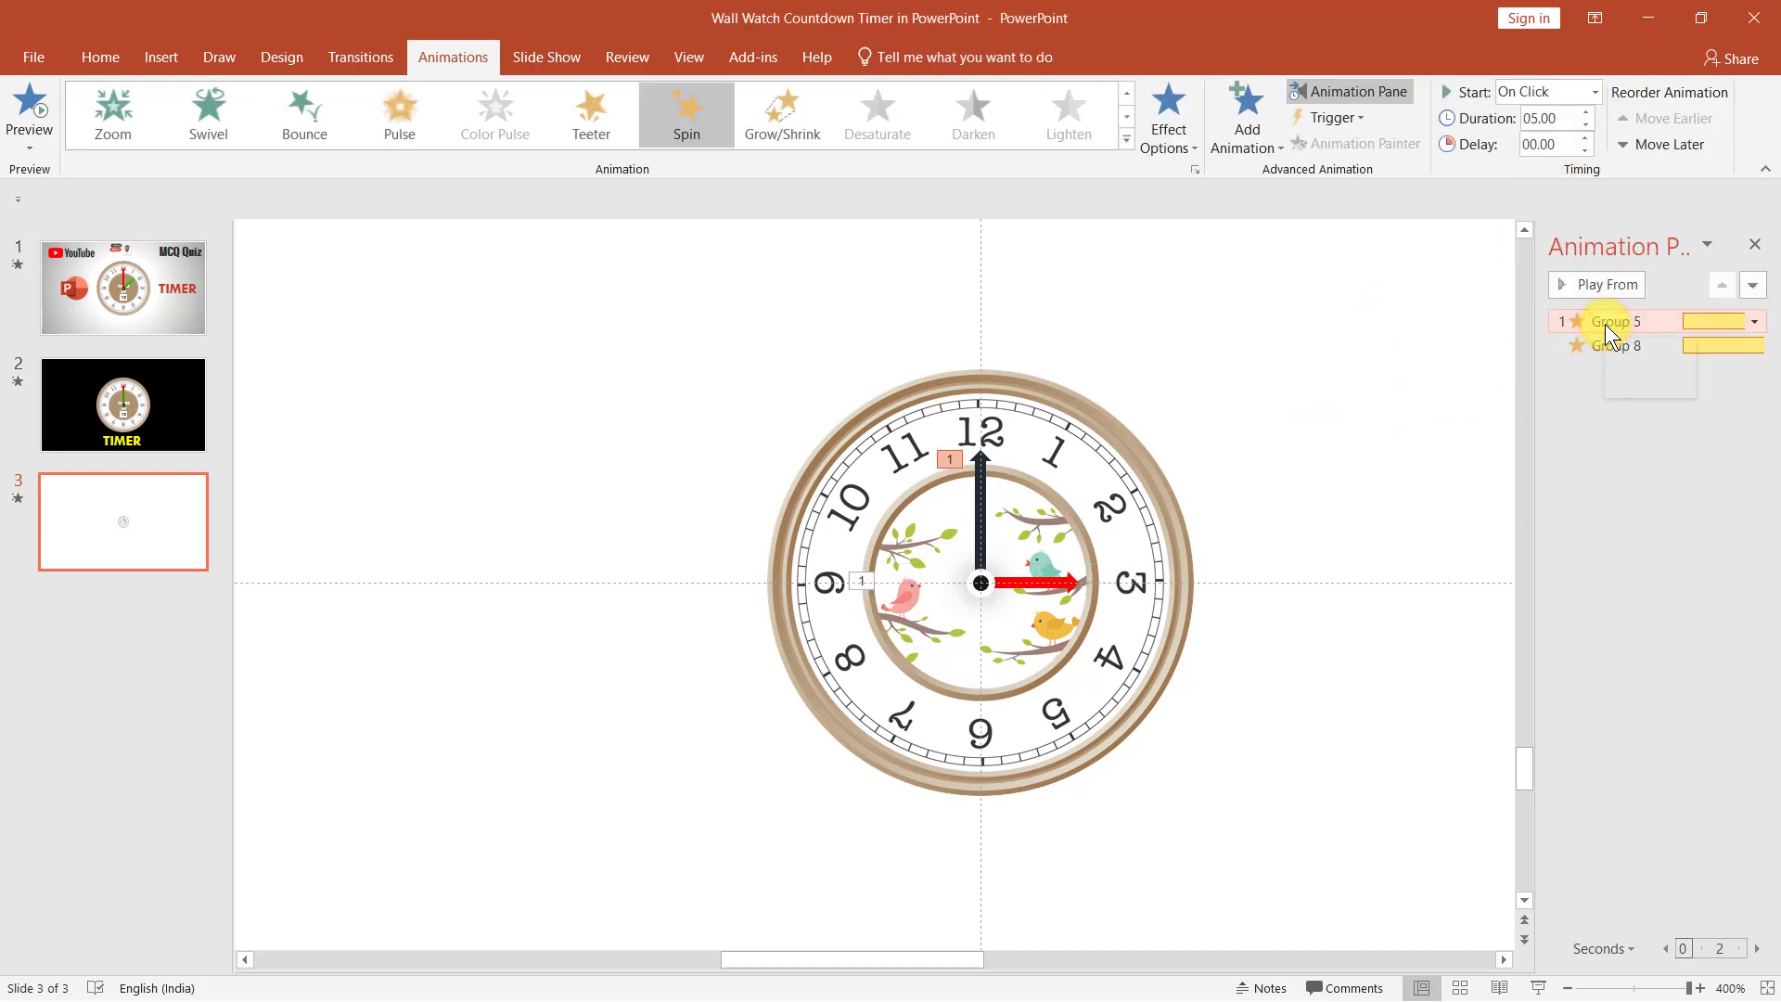
pyautogui.click(1595, 91)
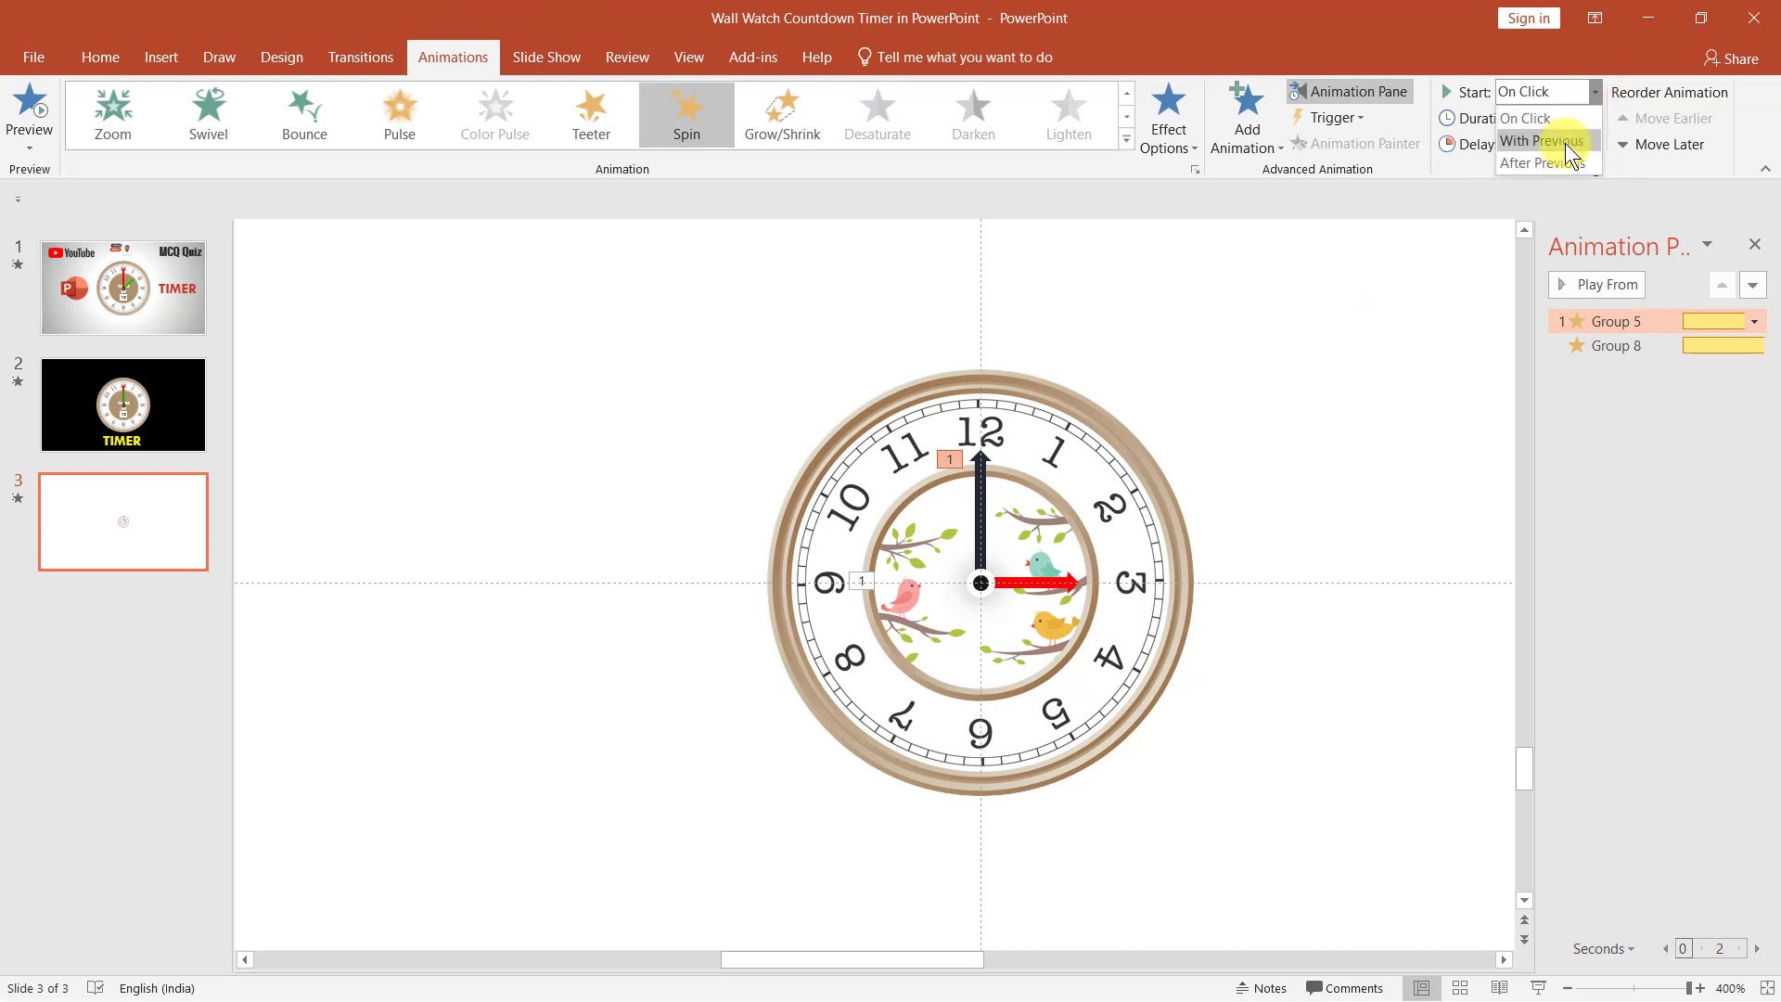
pyautogui.click(1564, 163)
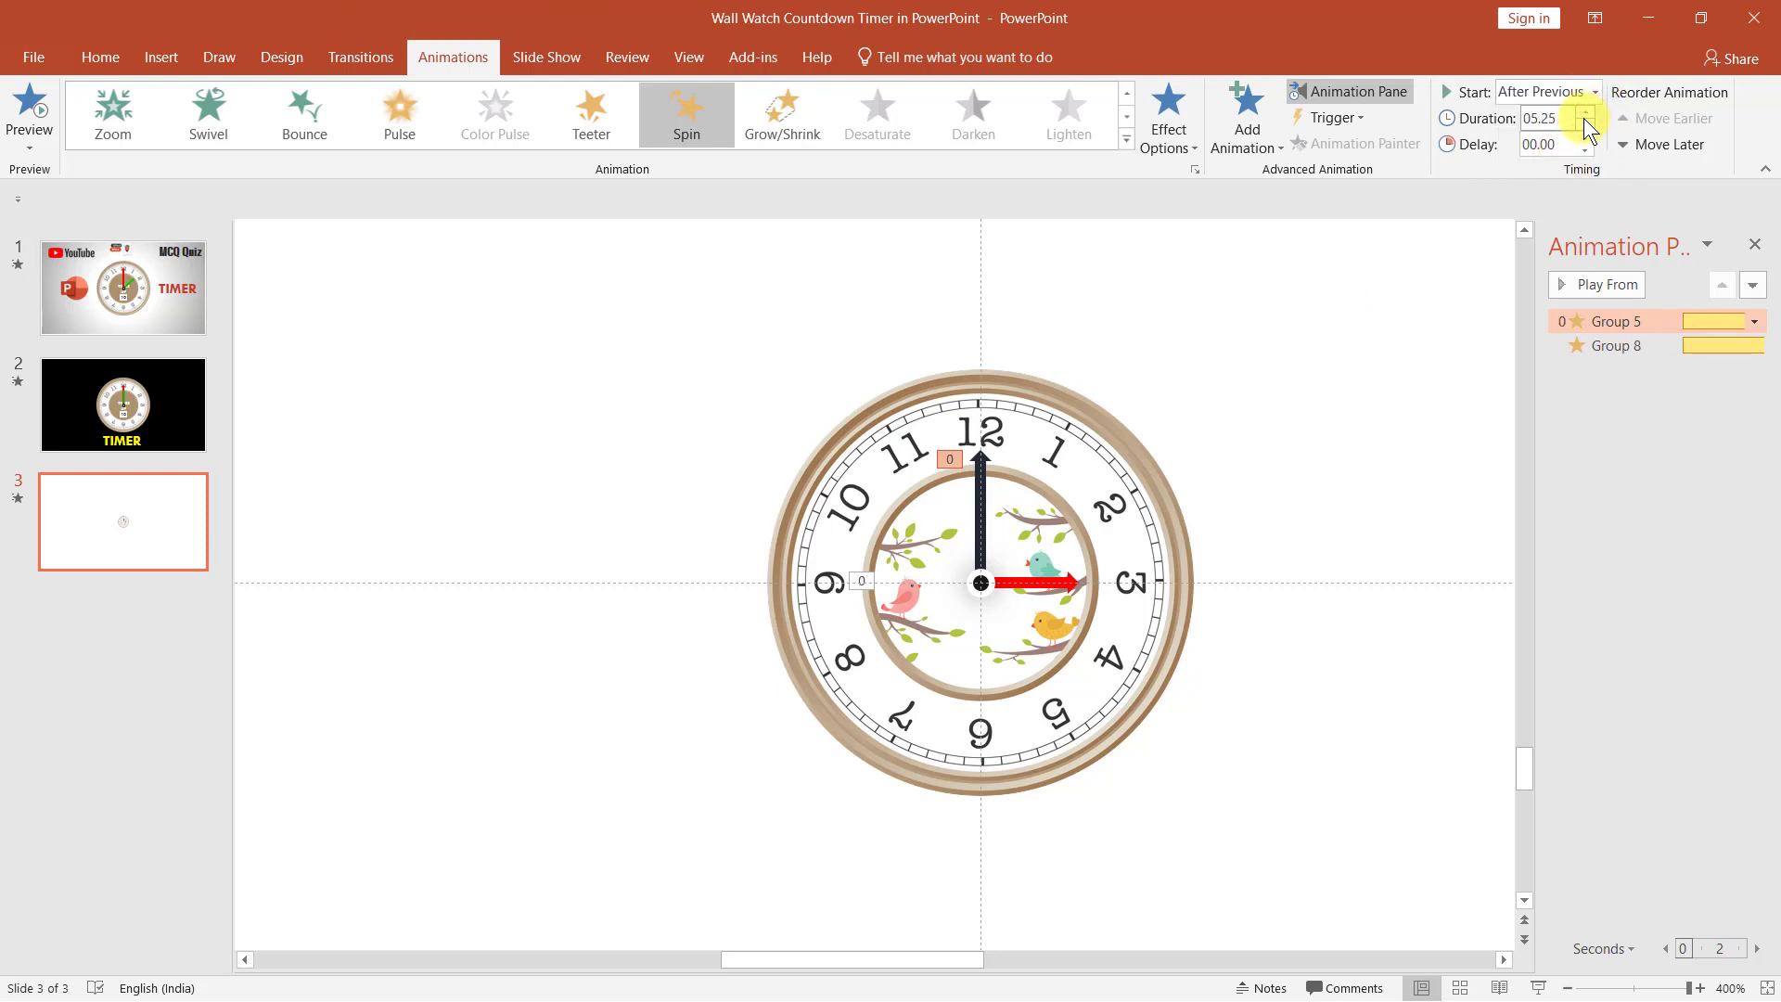
pyautogui.click(1466, 412)
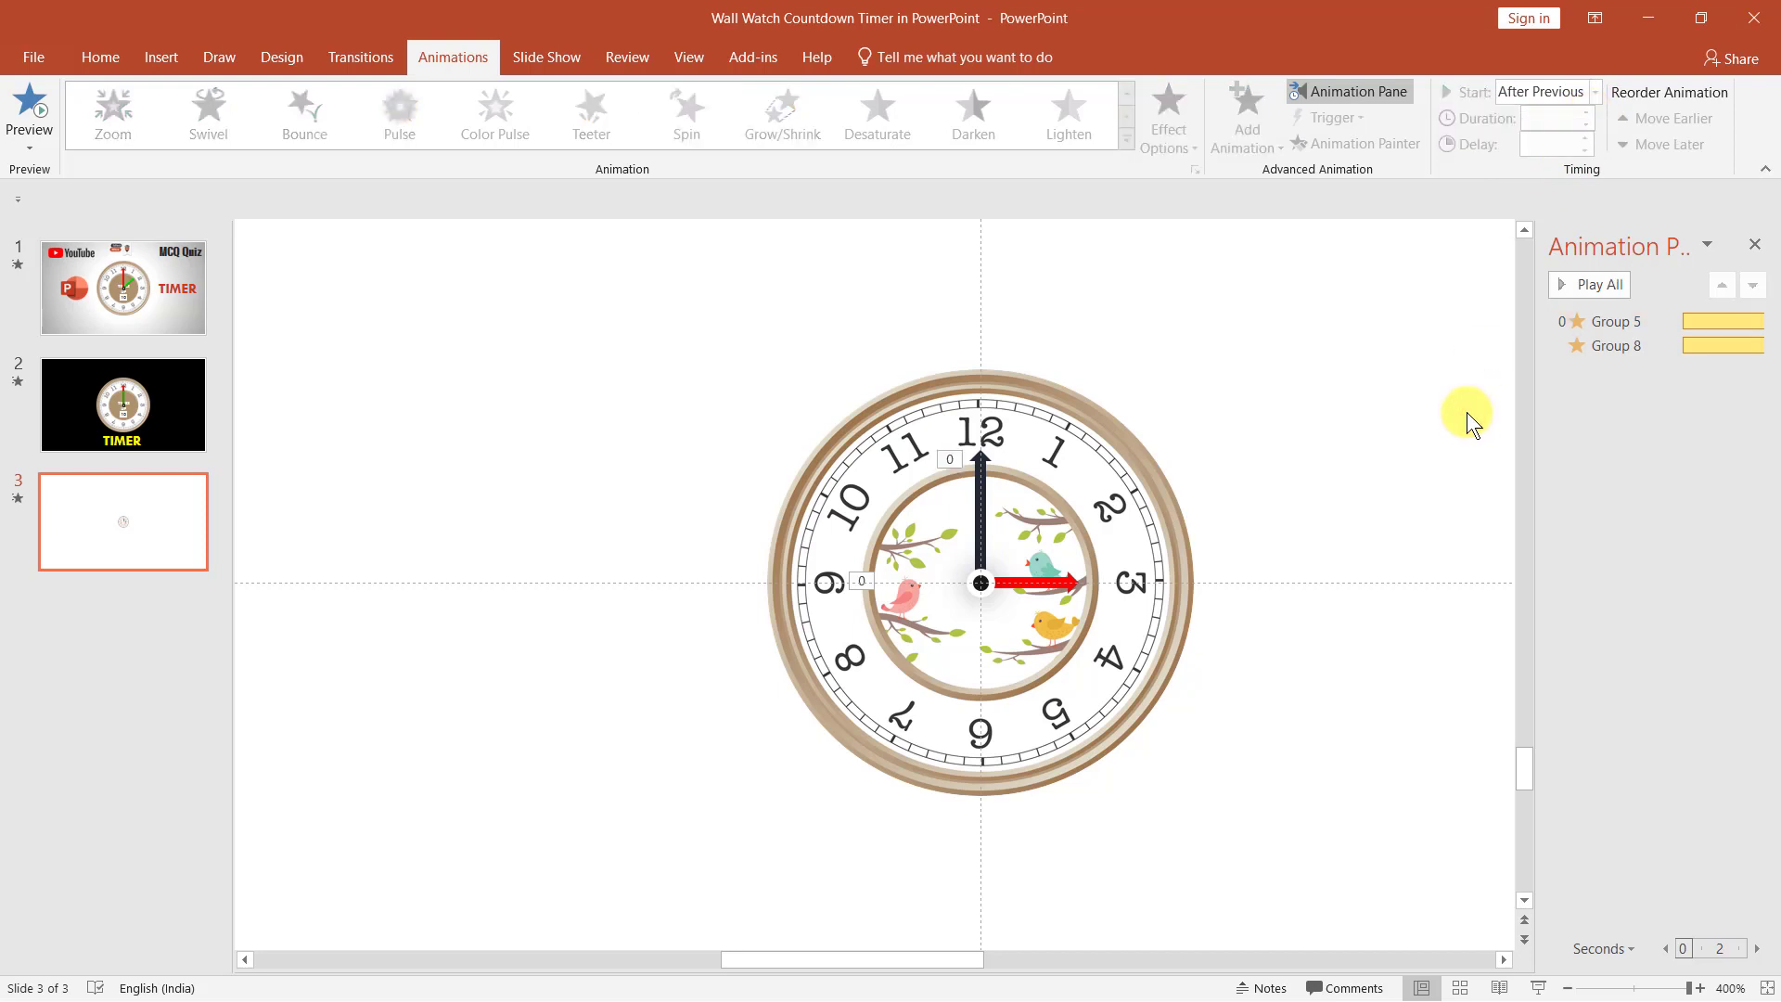
# - Preview all the clock animations, then select the black minute hand
pyautogui.click(1616, 286)
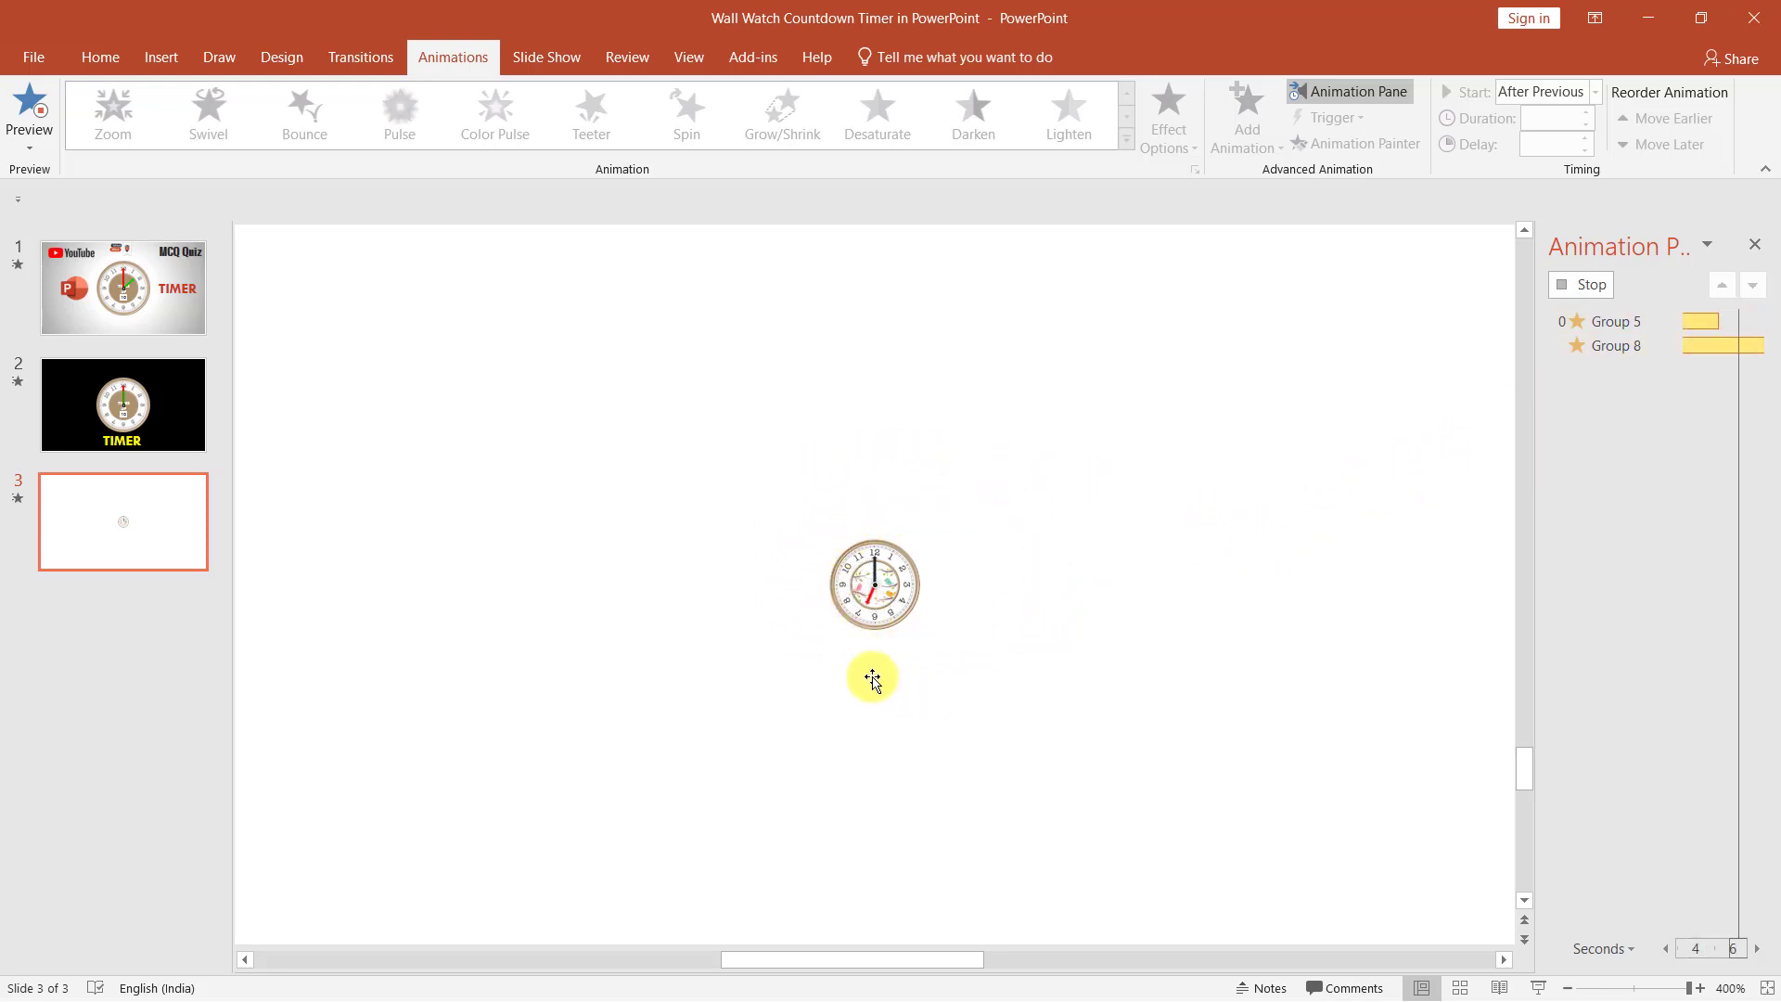
pyautogui.click(1303, 580)
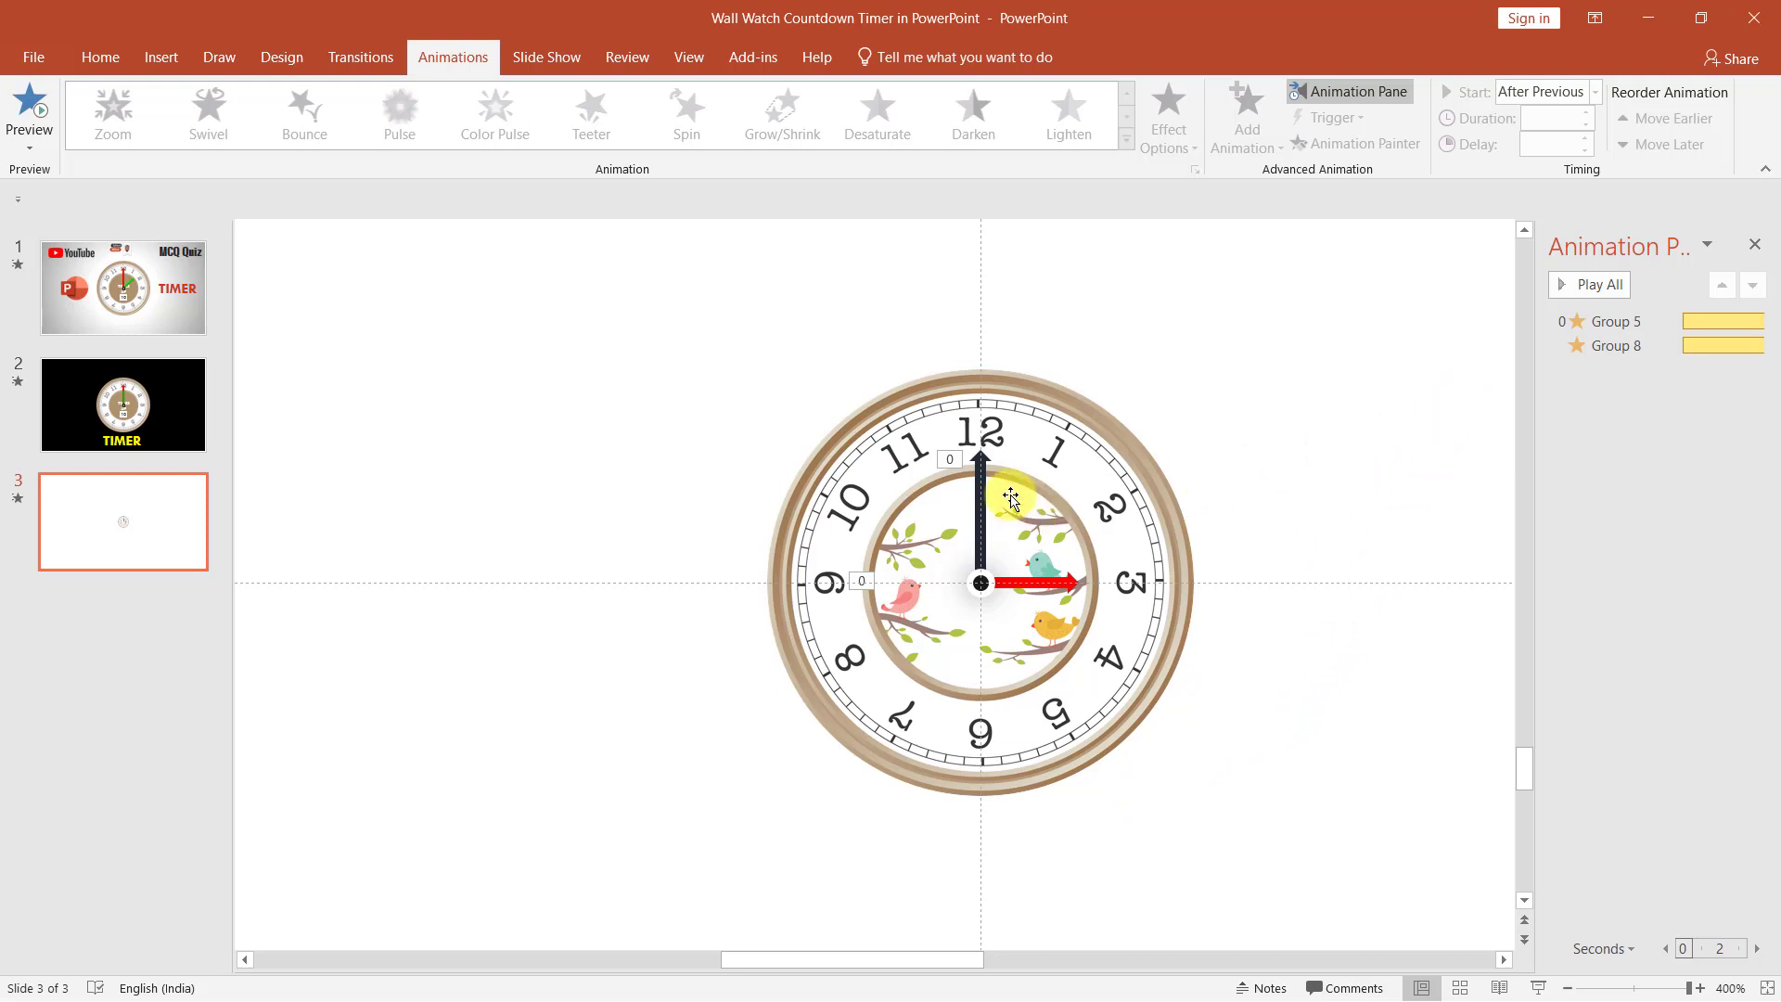
pyautogui.click(980, 482)
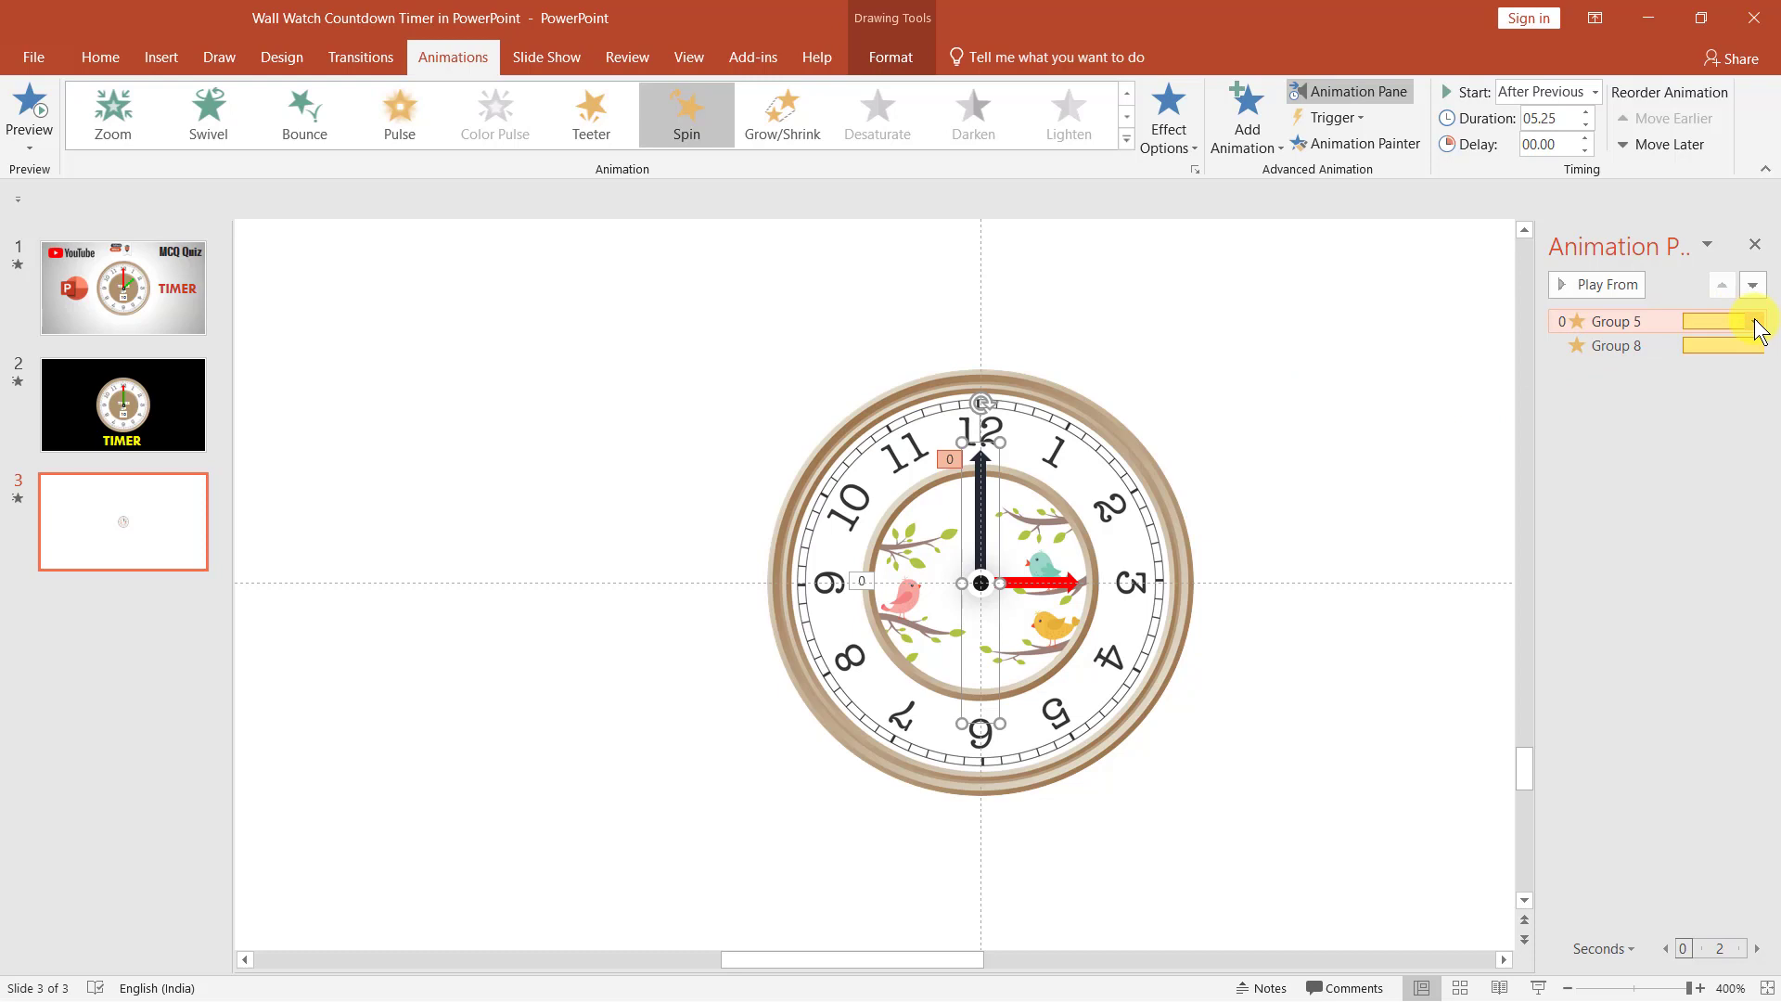
# - Set Group 5's Spin to repeat 5 times in its Timing settings
pyautogui.doubleClick(1627, 320)
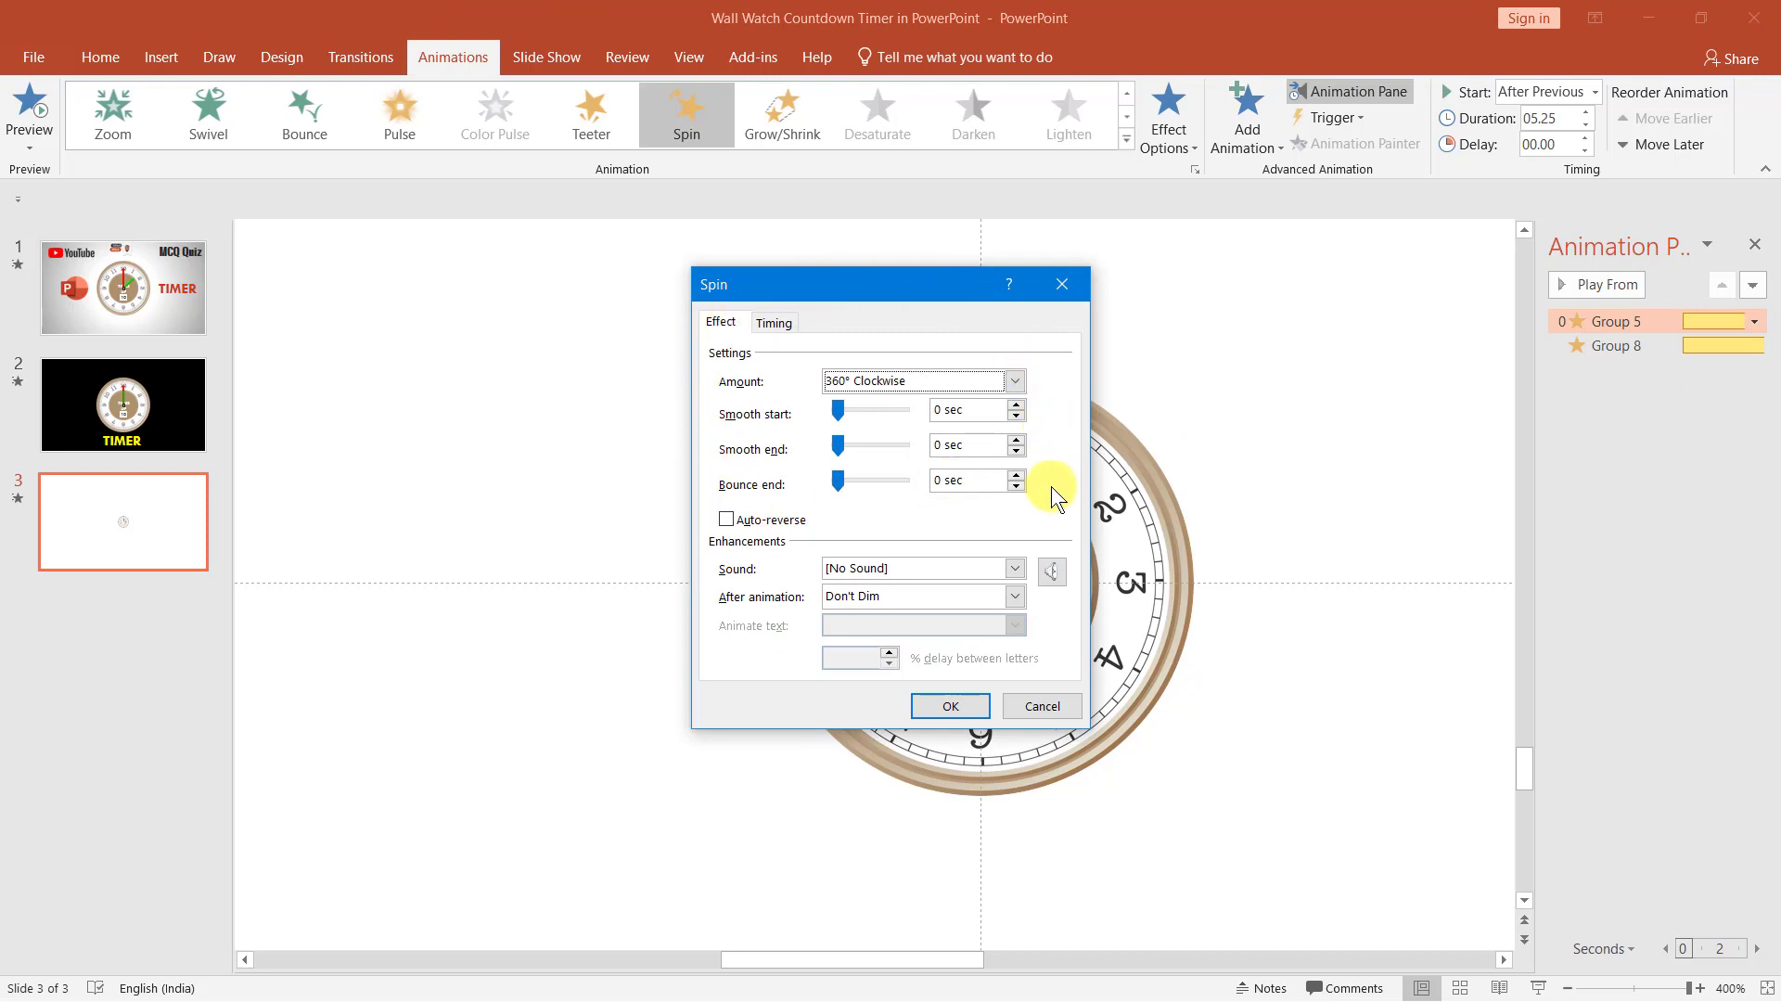
pyautogui.click(778, 325)
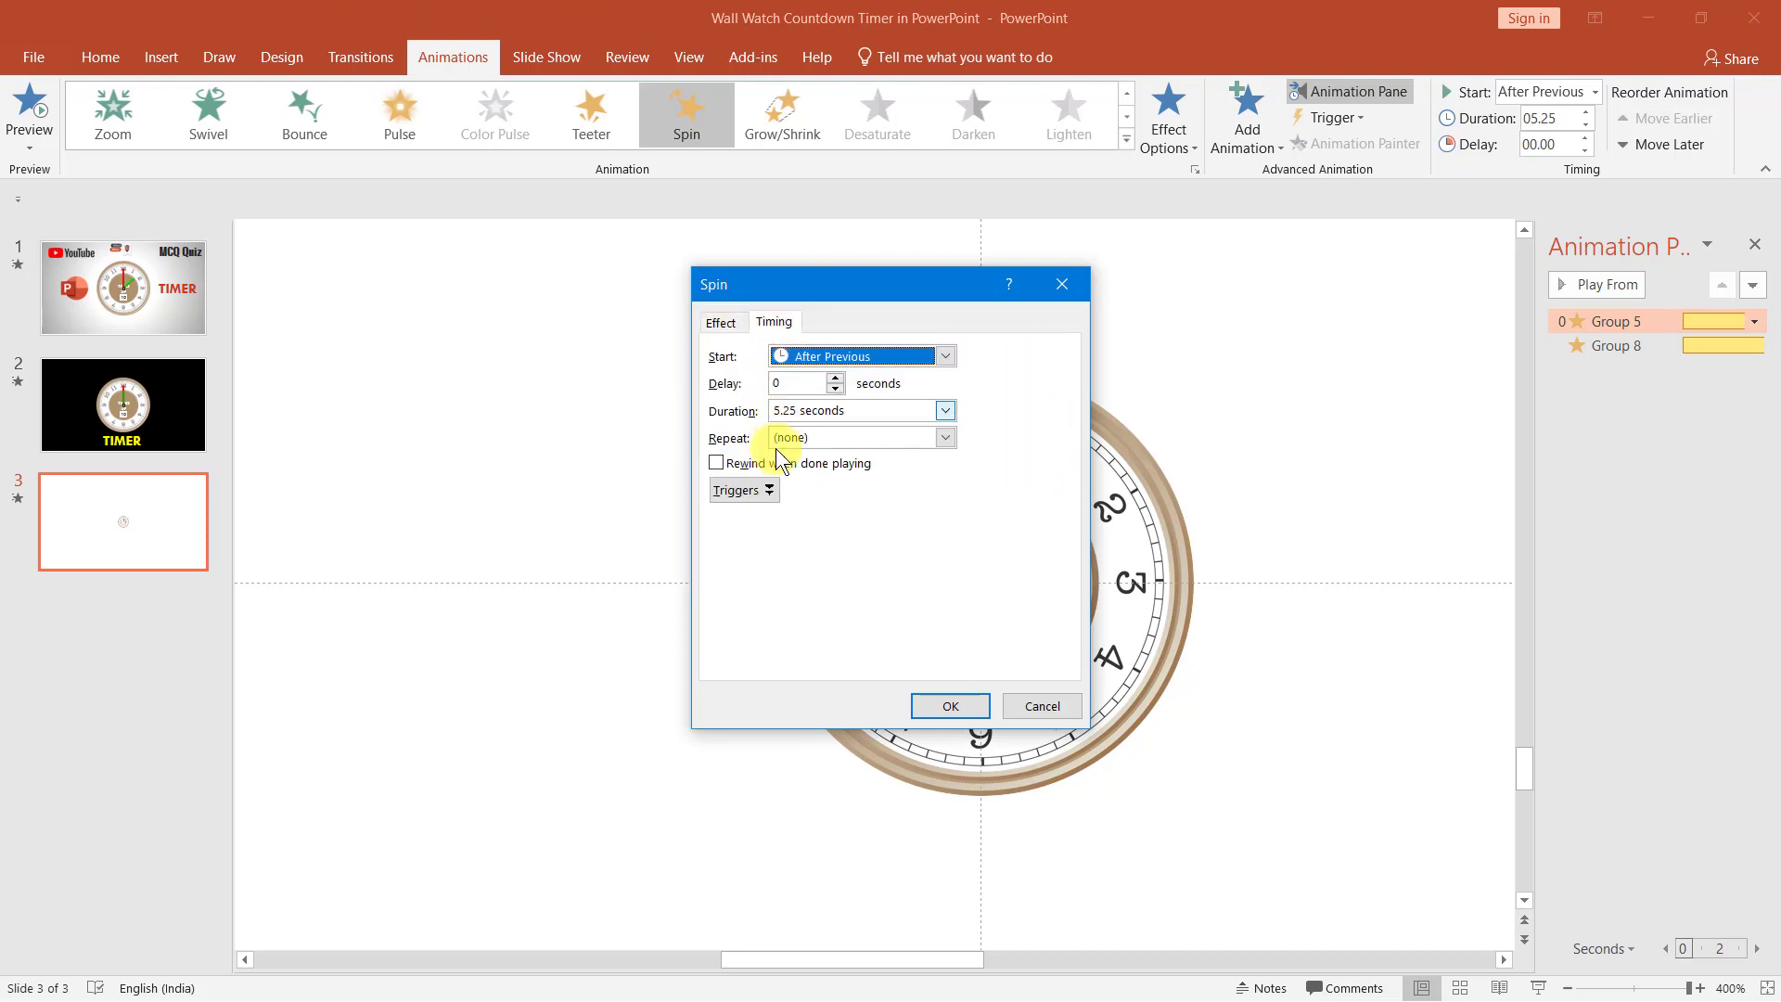
pyautogui.click(946, 436)
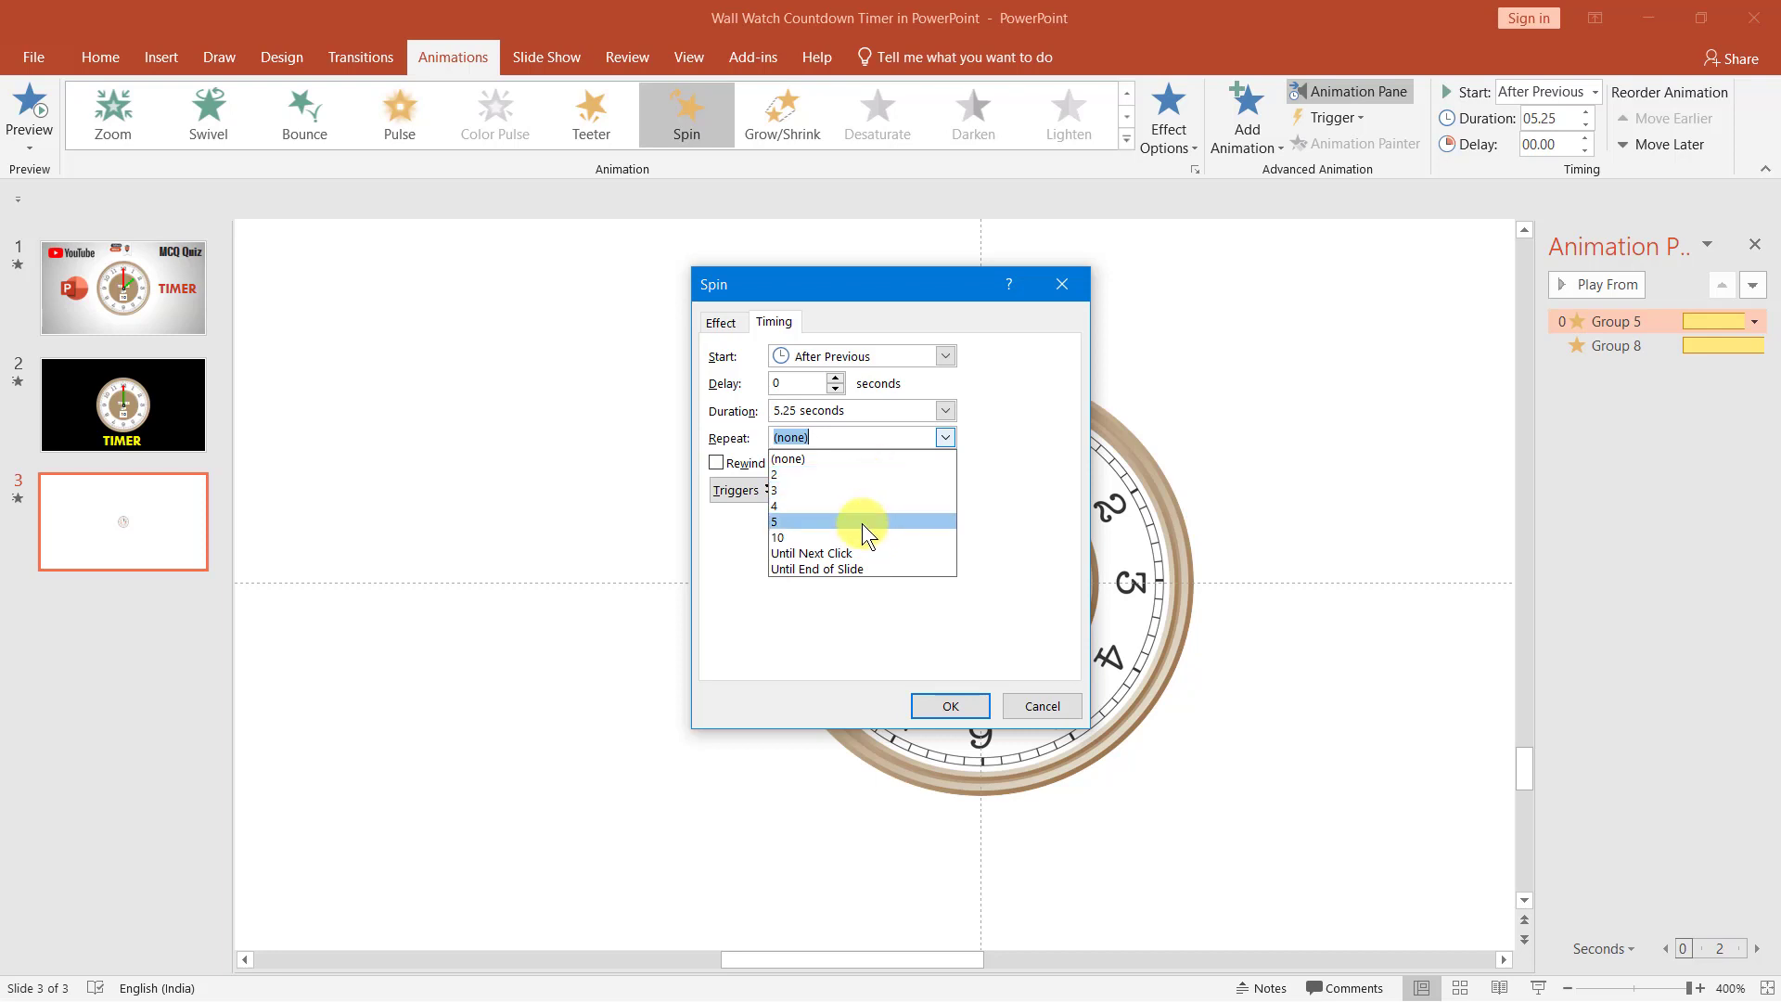
pyautogui.click(861, 523)
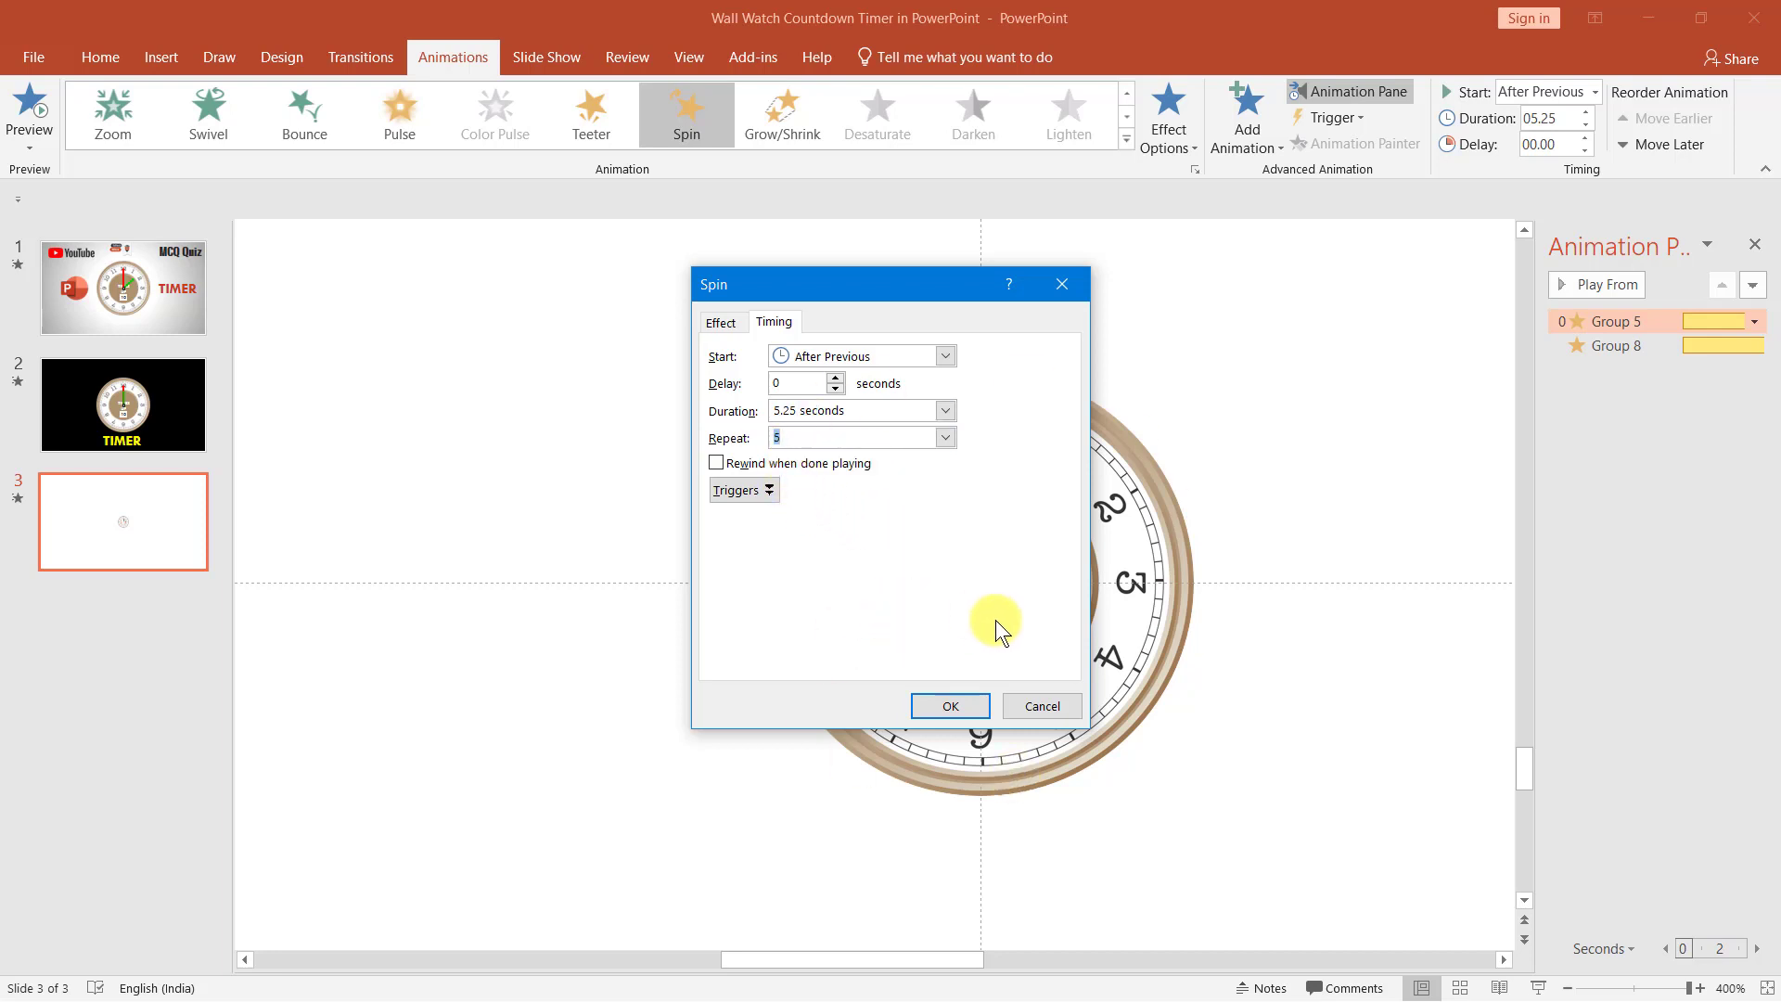
# - Confirm the Spin settings, run the slide show from the current slide, then exit with Esc
pyautogui.click(948, 703)
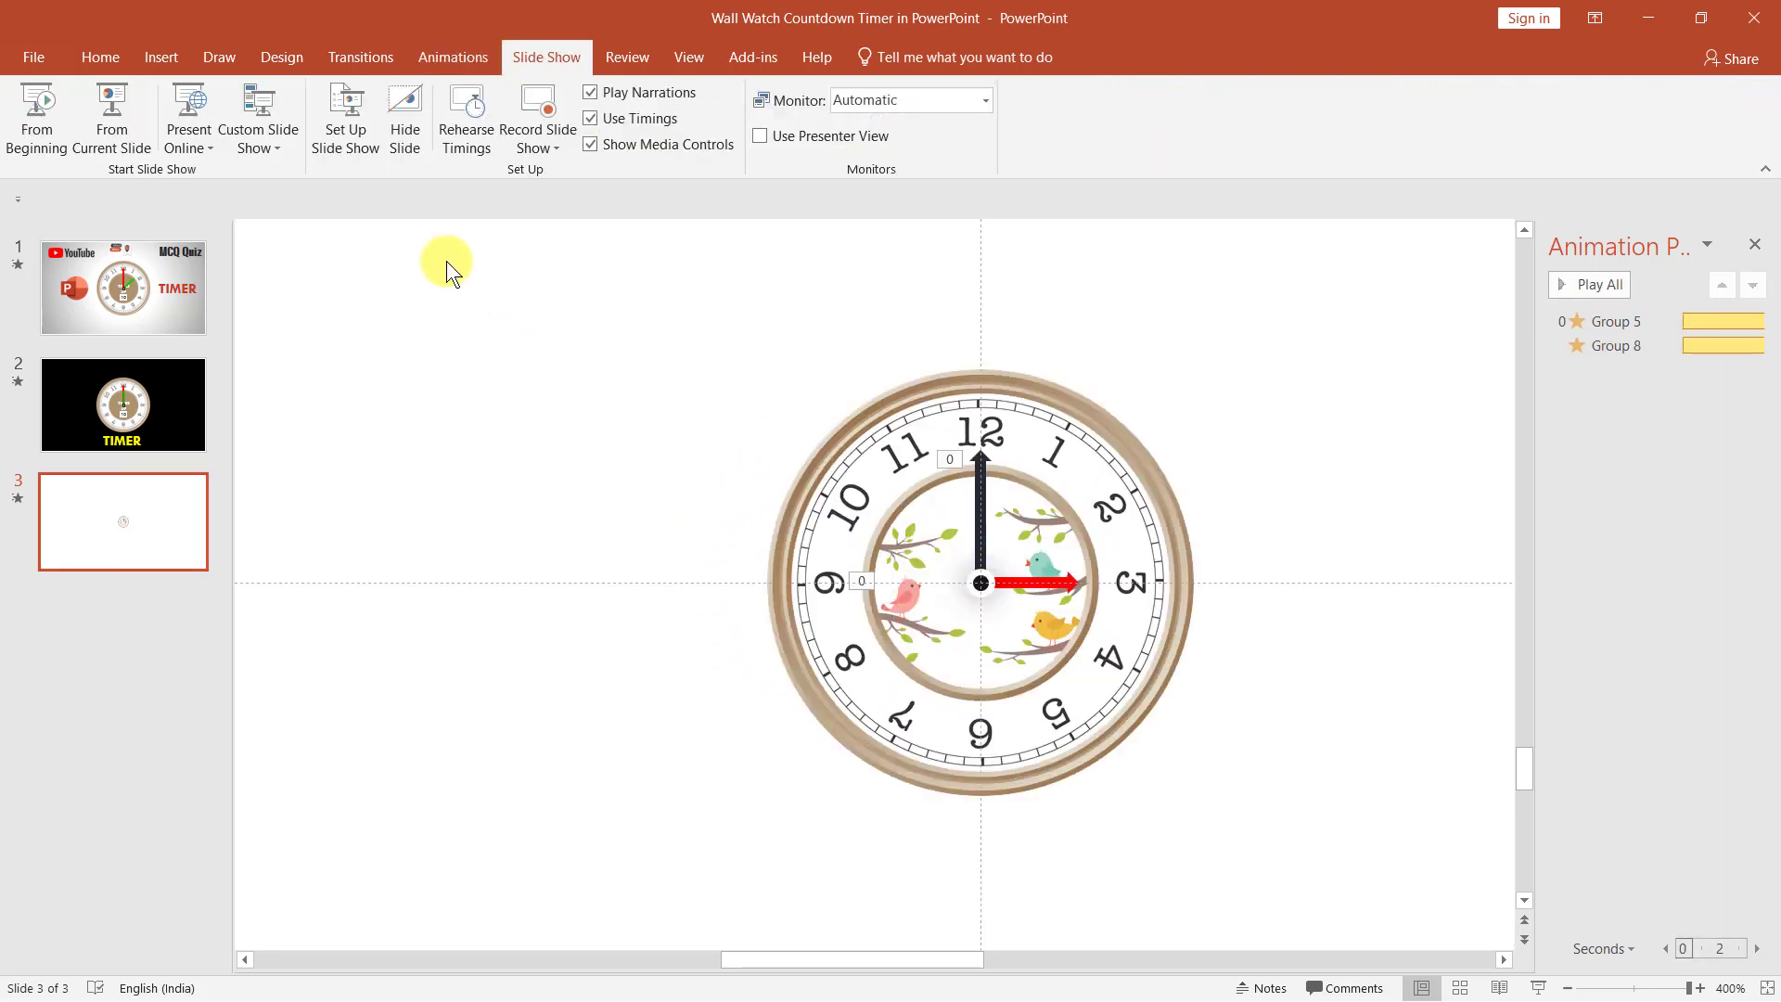
pyautogui.click(119, 107)
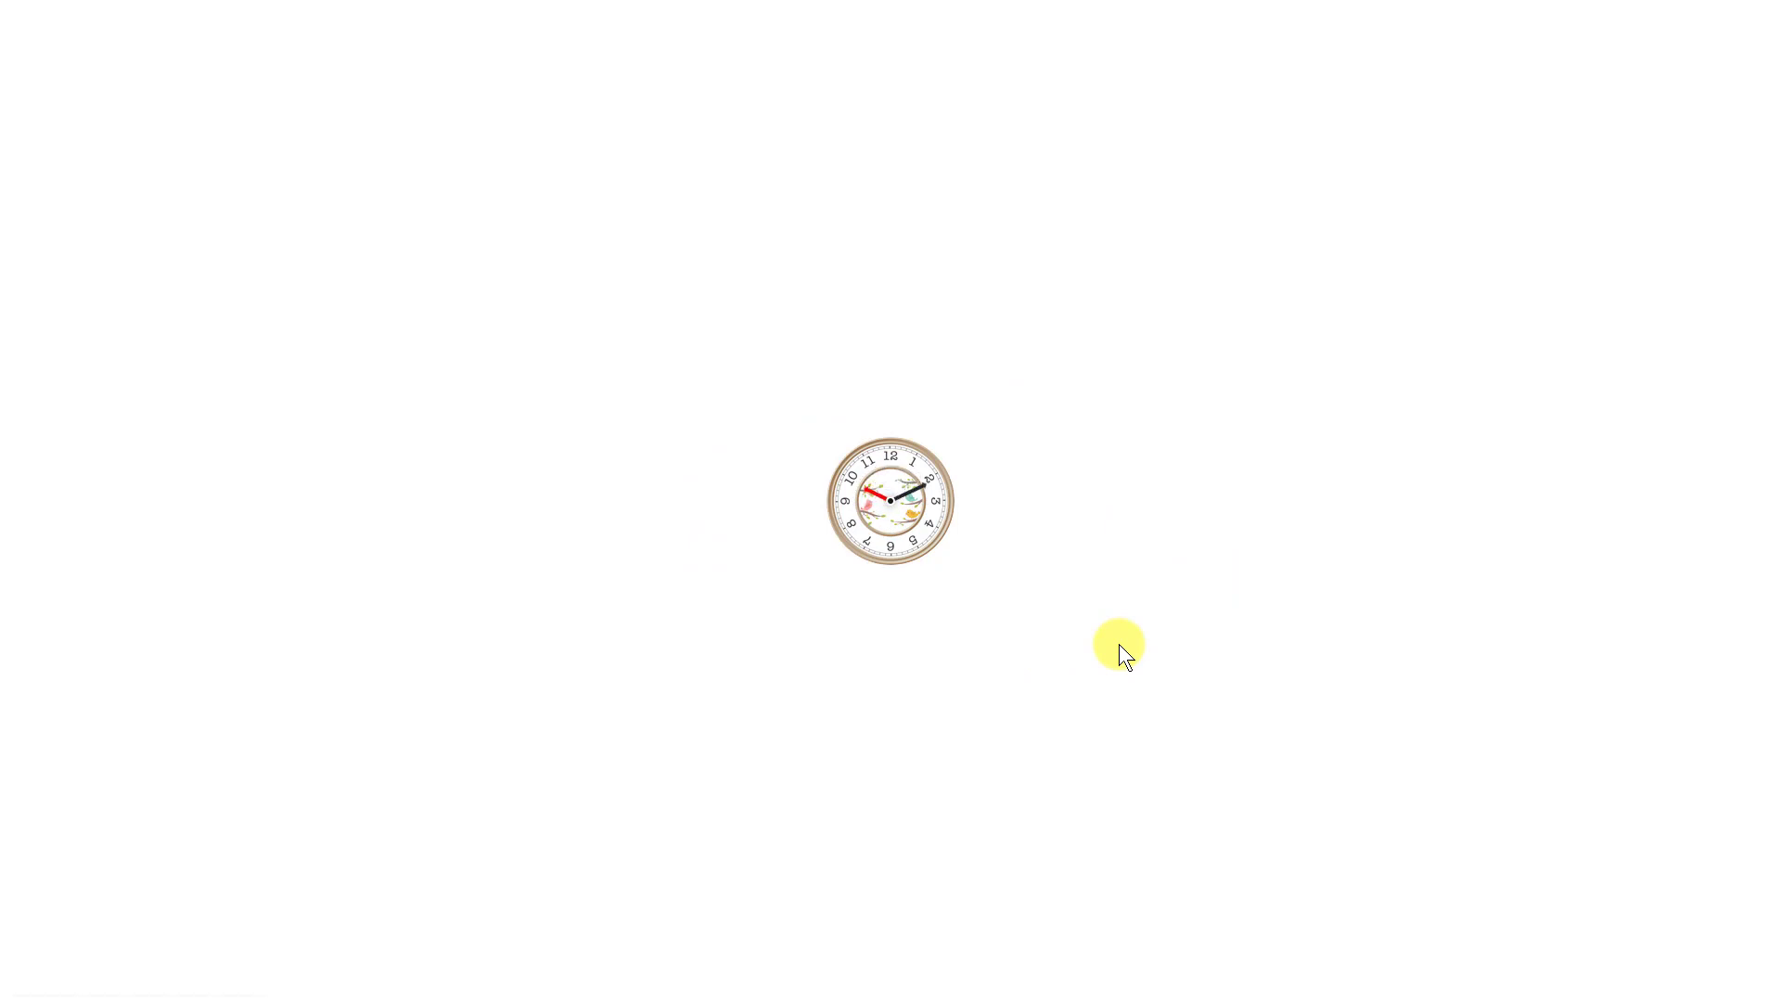
pyautogui.press('Escape')
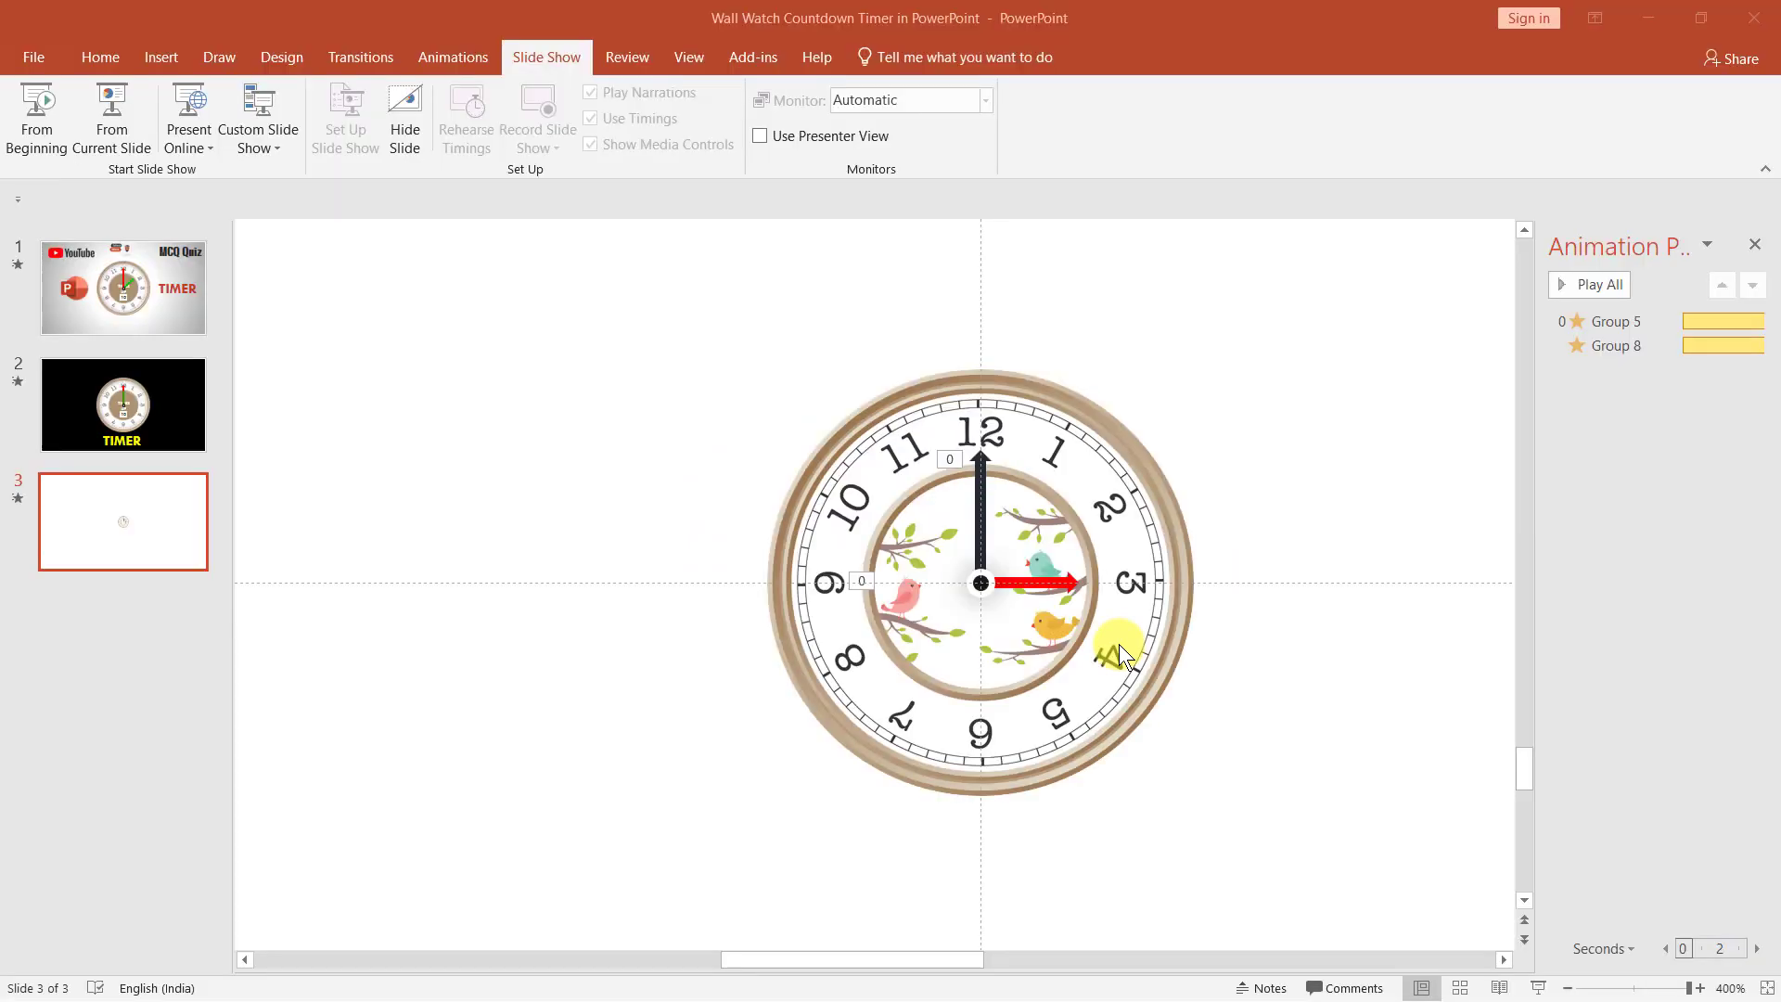
pyautogui.click(1251, 465)
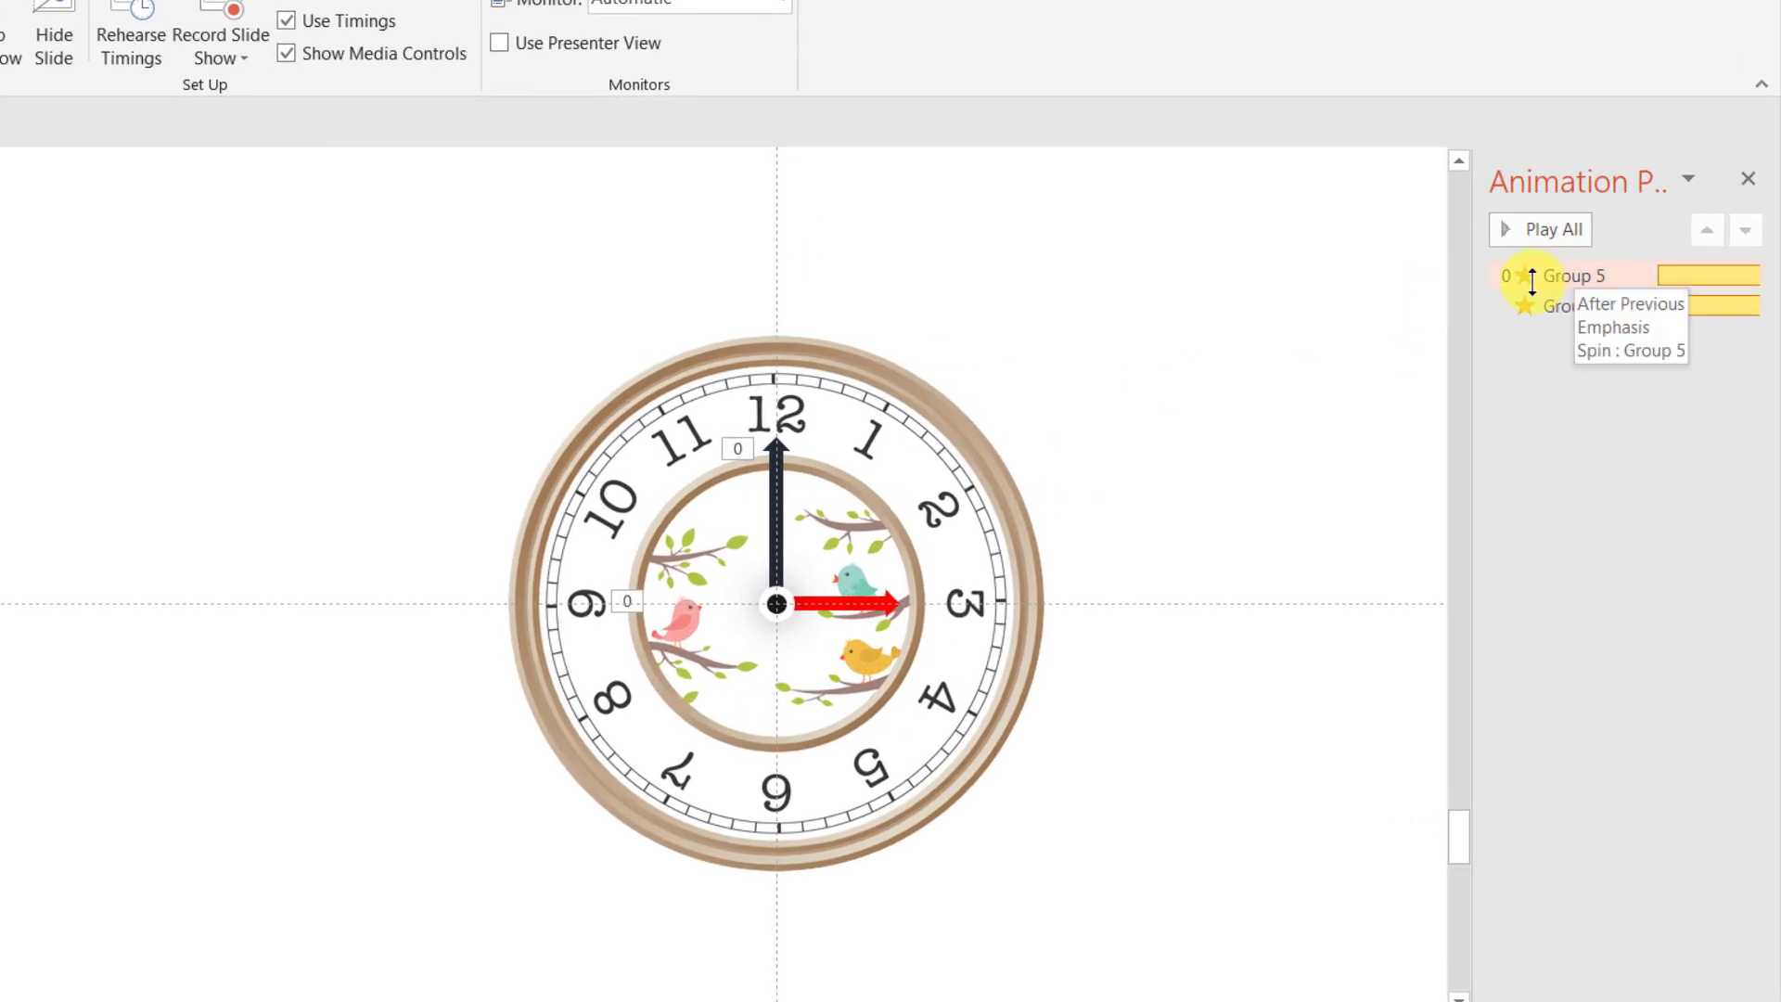
# - Open the black hand's spin effect options and add the KBC-Option Time Line audio as its sound
pyautogui.click(1638, 275)
pyautogui.doubleClick(1637, 274)
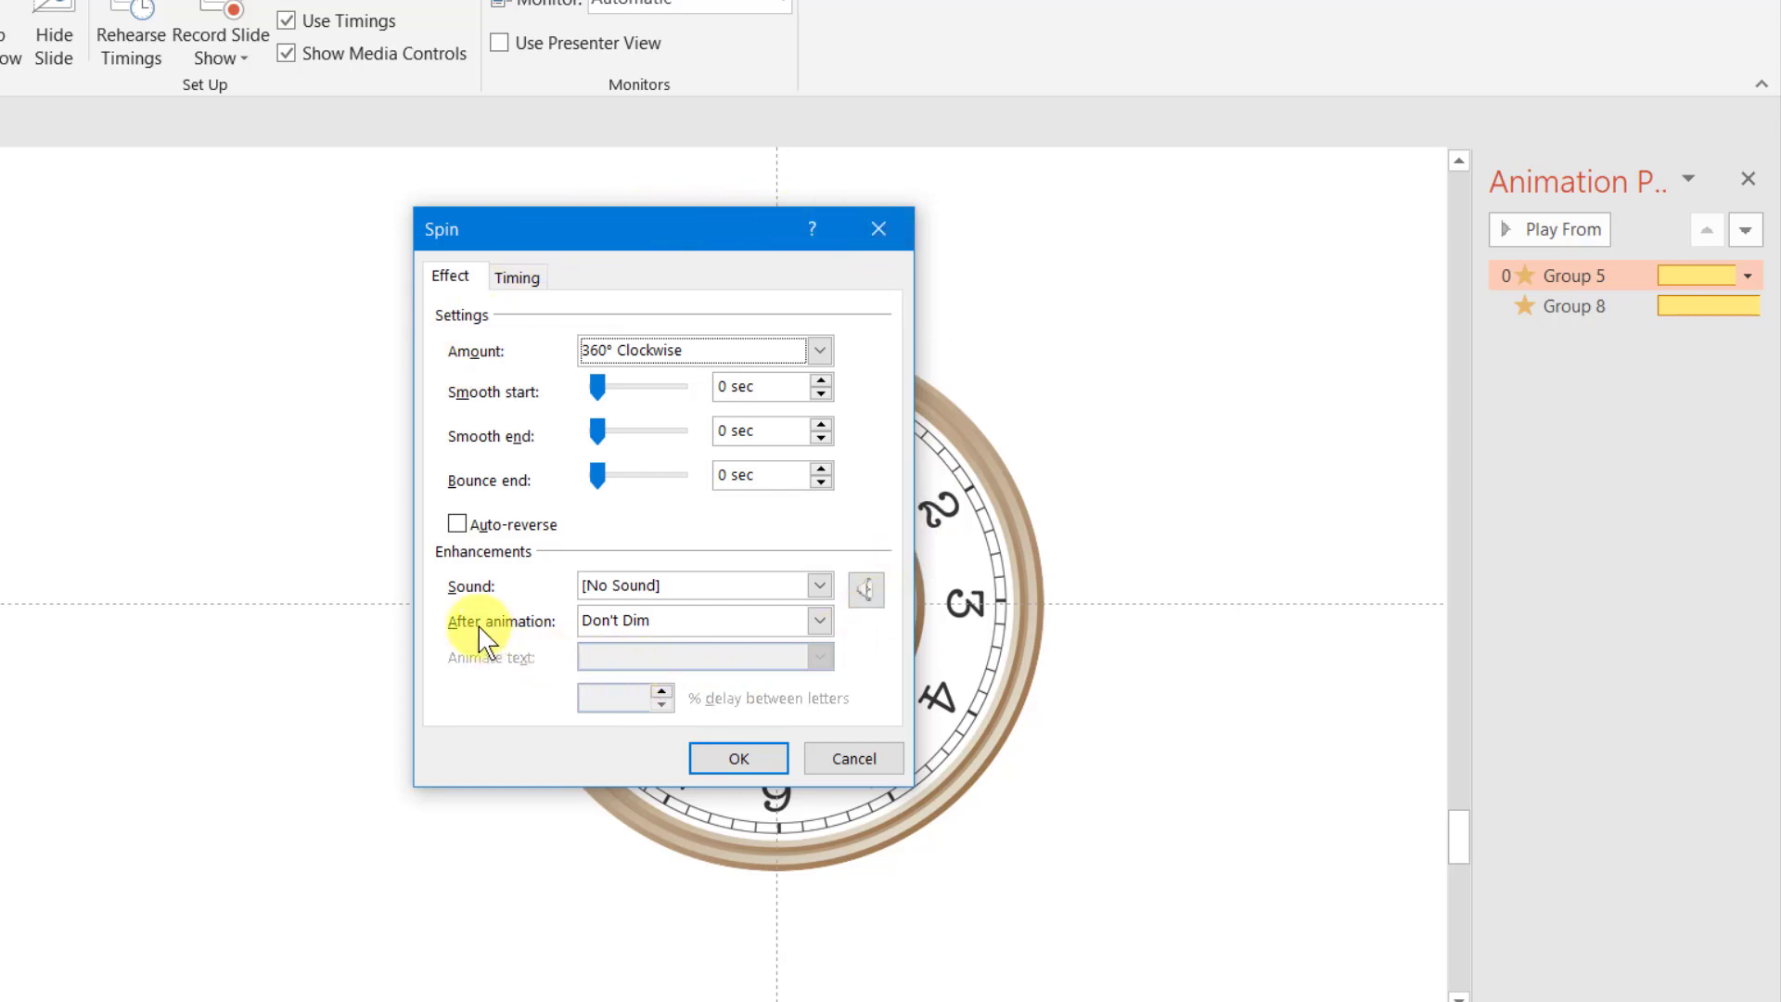
pyautogui.click(815, 582)
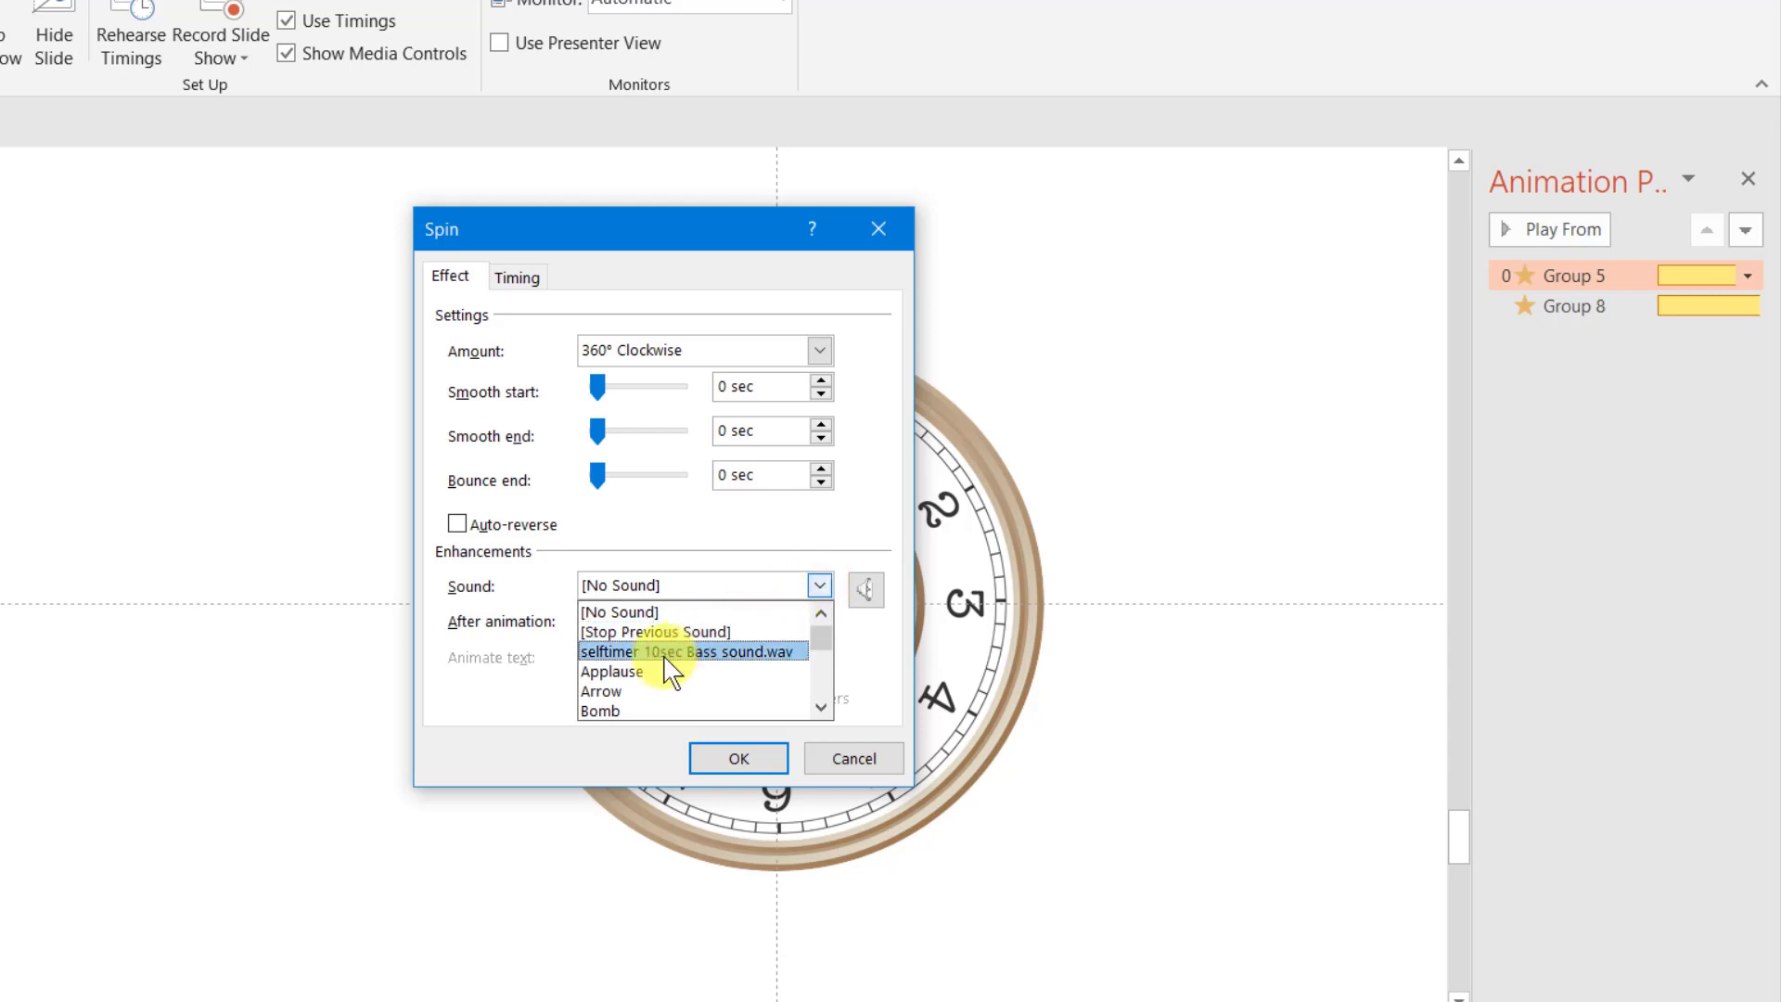
pyautogui.scroll(-2, 657, 672)
pyautogui.scroll(-1, 656, 672)
pyautogui.scroll(-2, 656, 671)
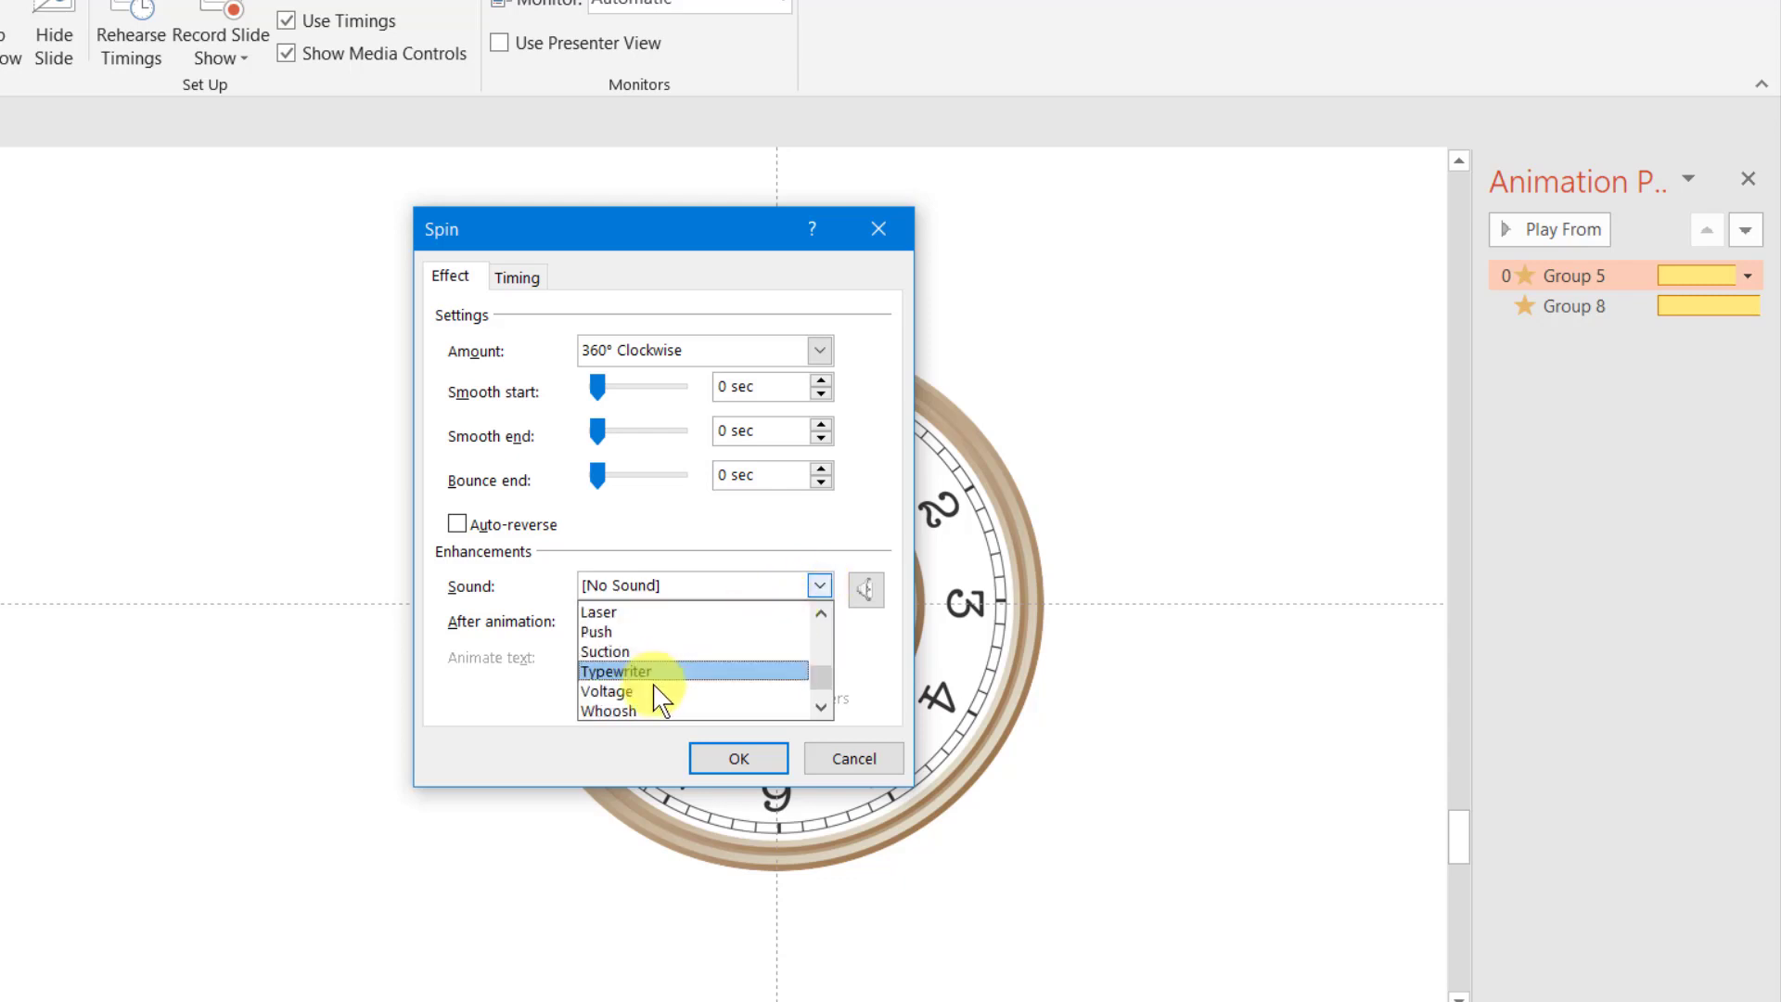
pyautogui.scroll(-1, 653, 690)
pyautogui.click(619, 712)
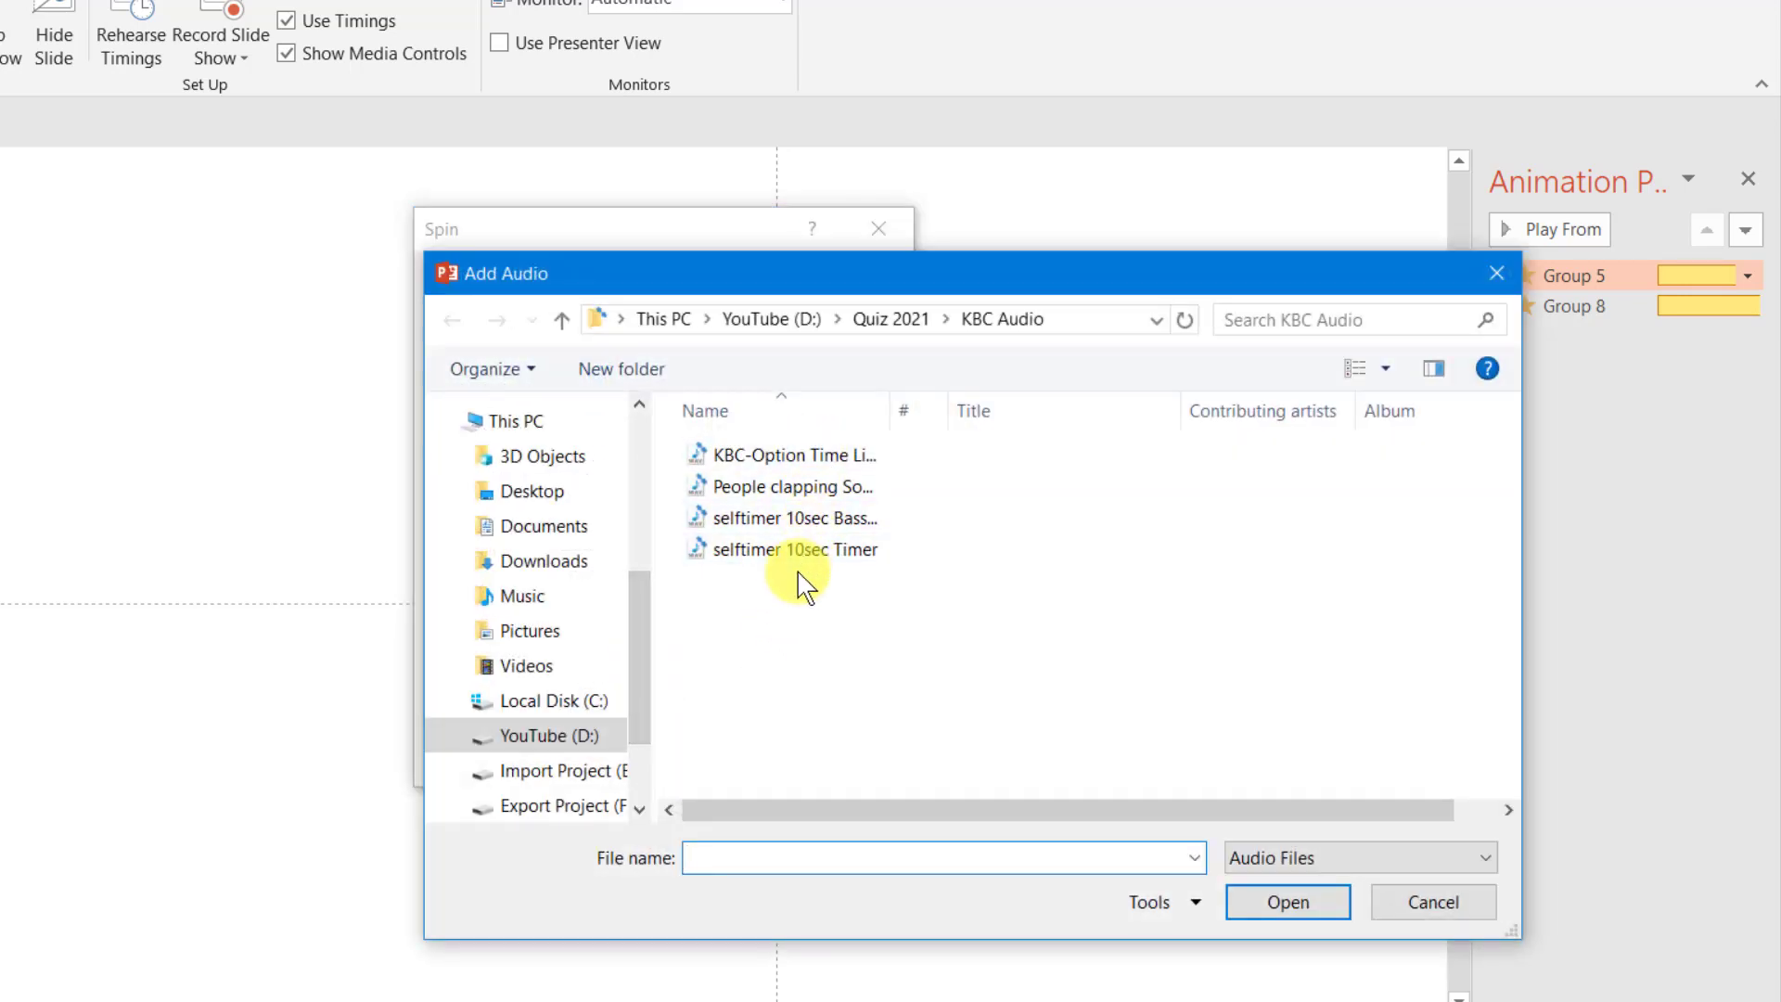
pyautogui.doubleClick(1570, 278)
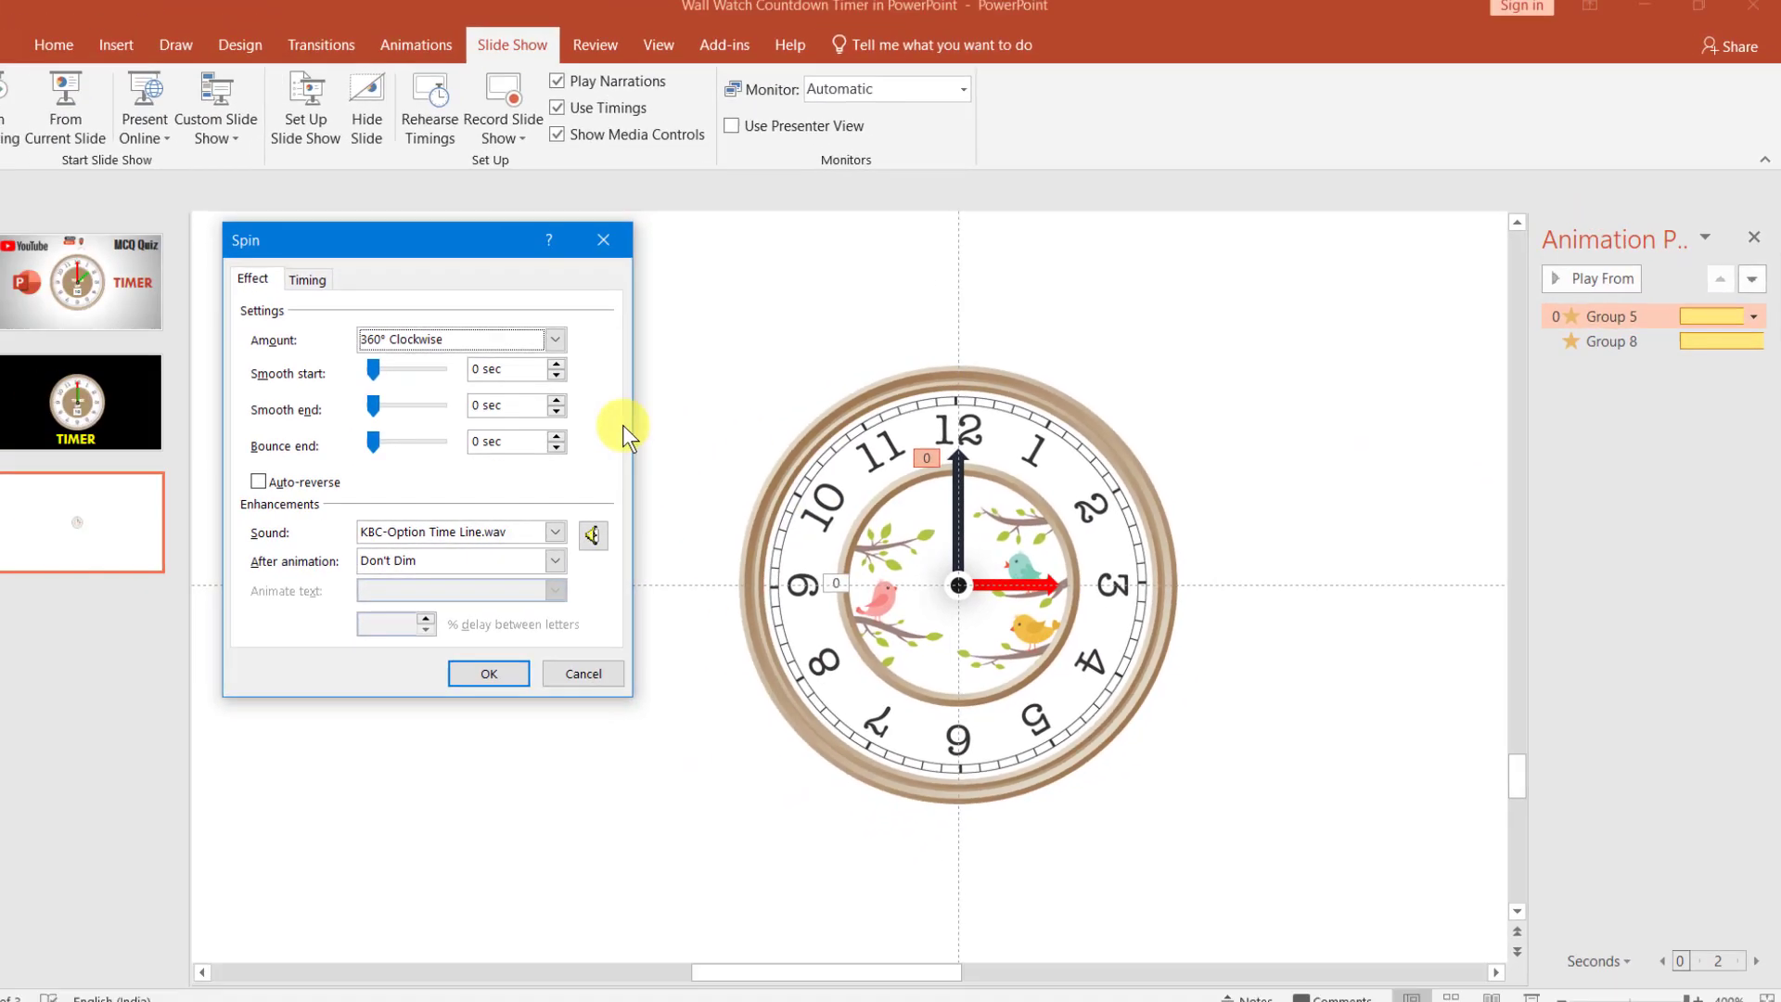
# - Replace it with the selftimer 10sec Bass sound.wav file and apply the spin settings
pyautogui.click(554, 531)
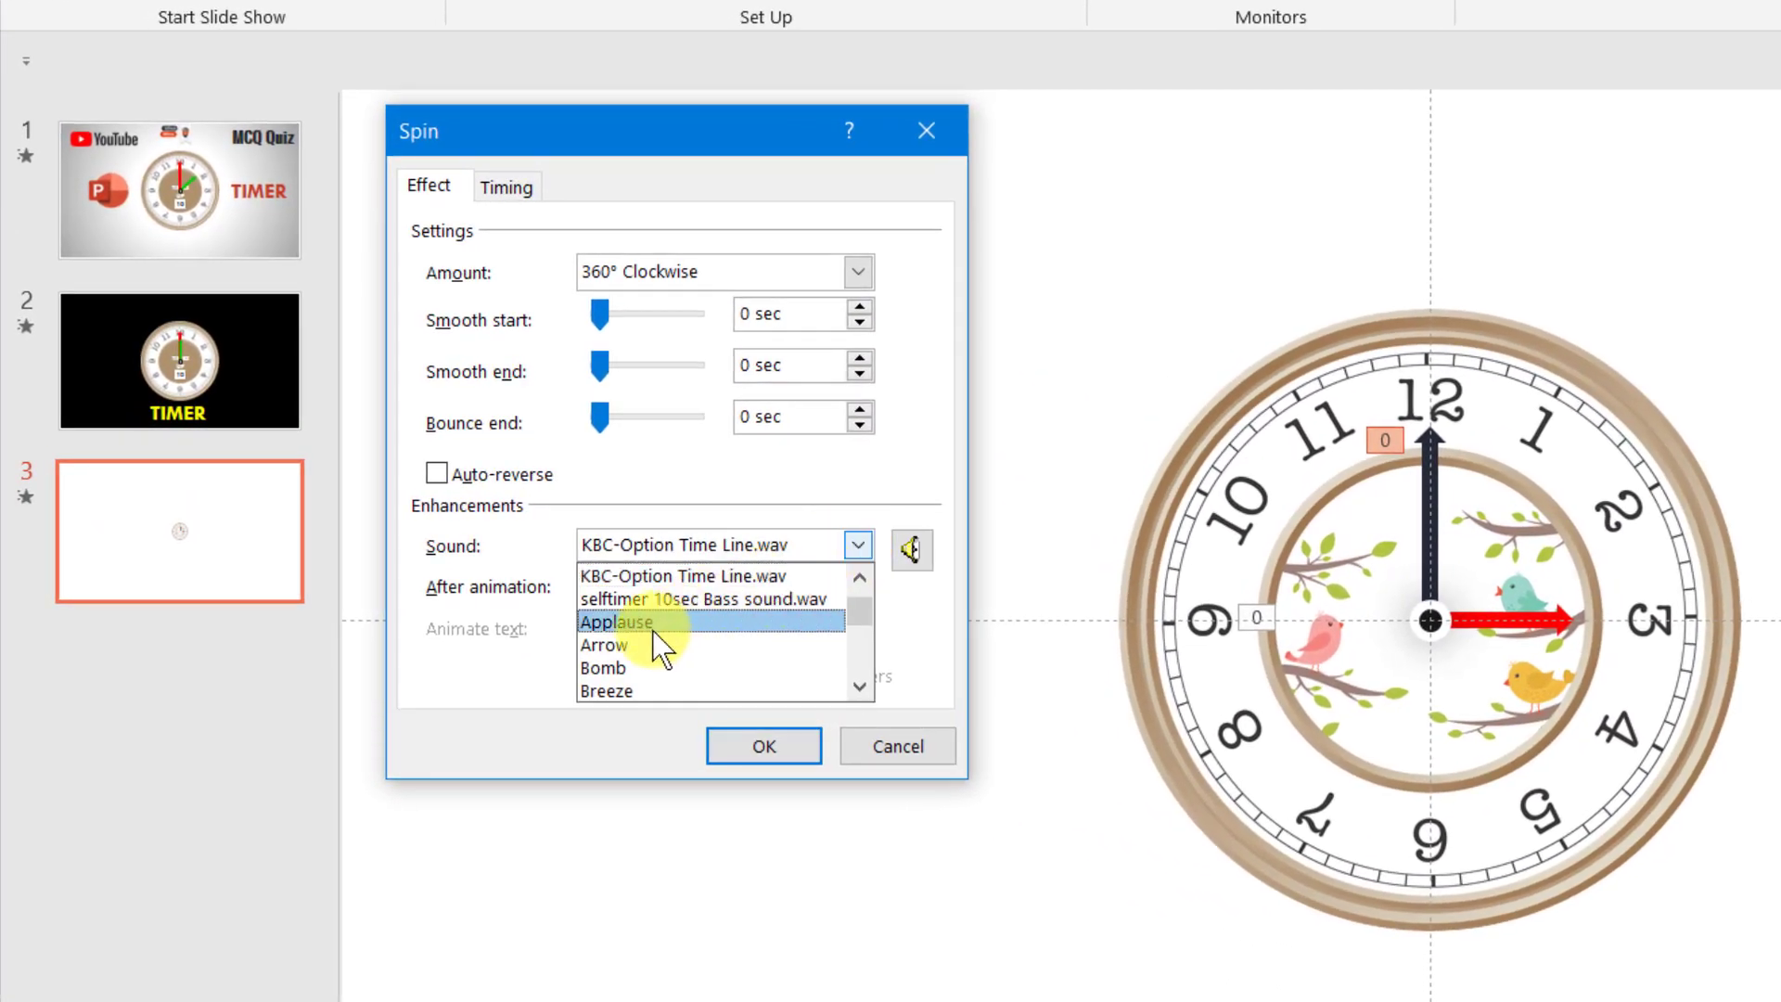
pyautogui.scroll(-4, 652, 649)
pyautogui.scroll(-2, 655, 677)
pyautogui.click(657, 689)
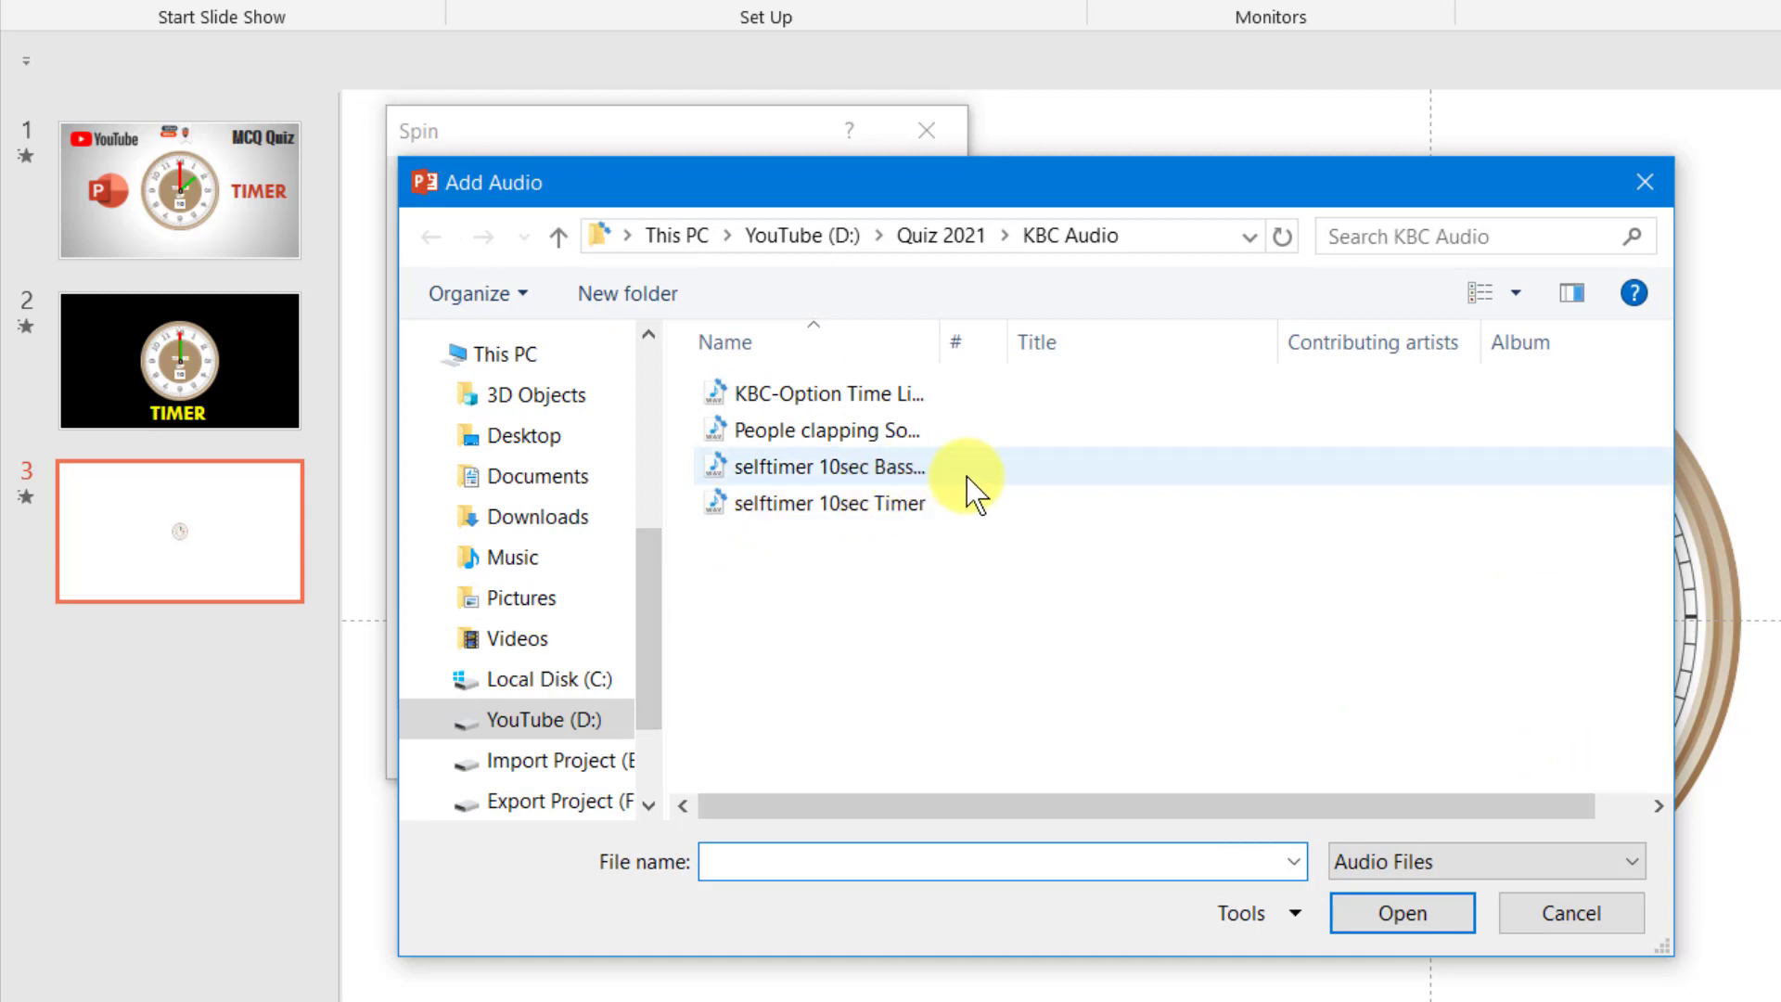
pyautogui.click(964, 475)
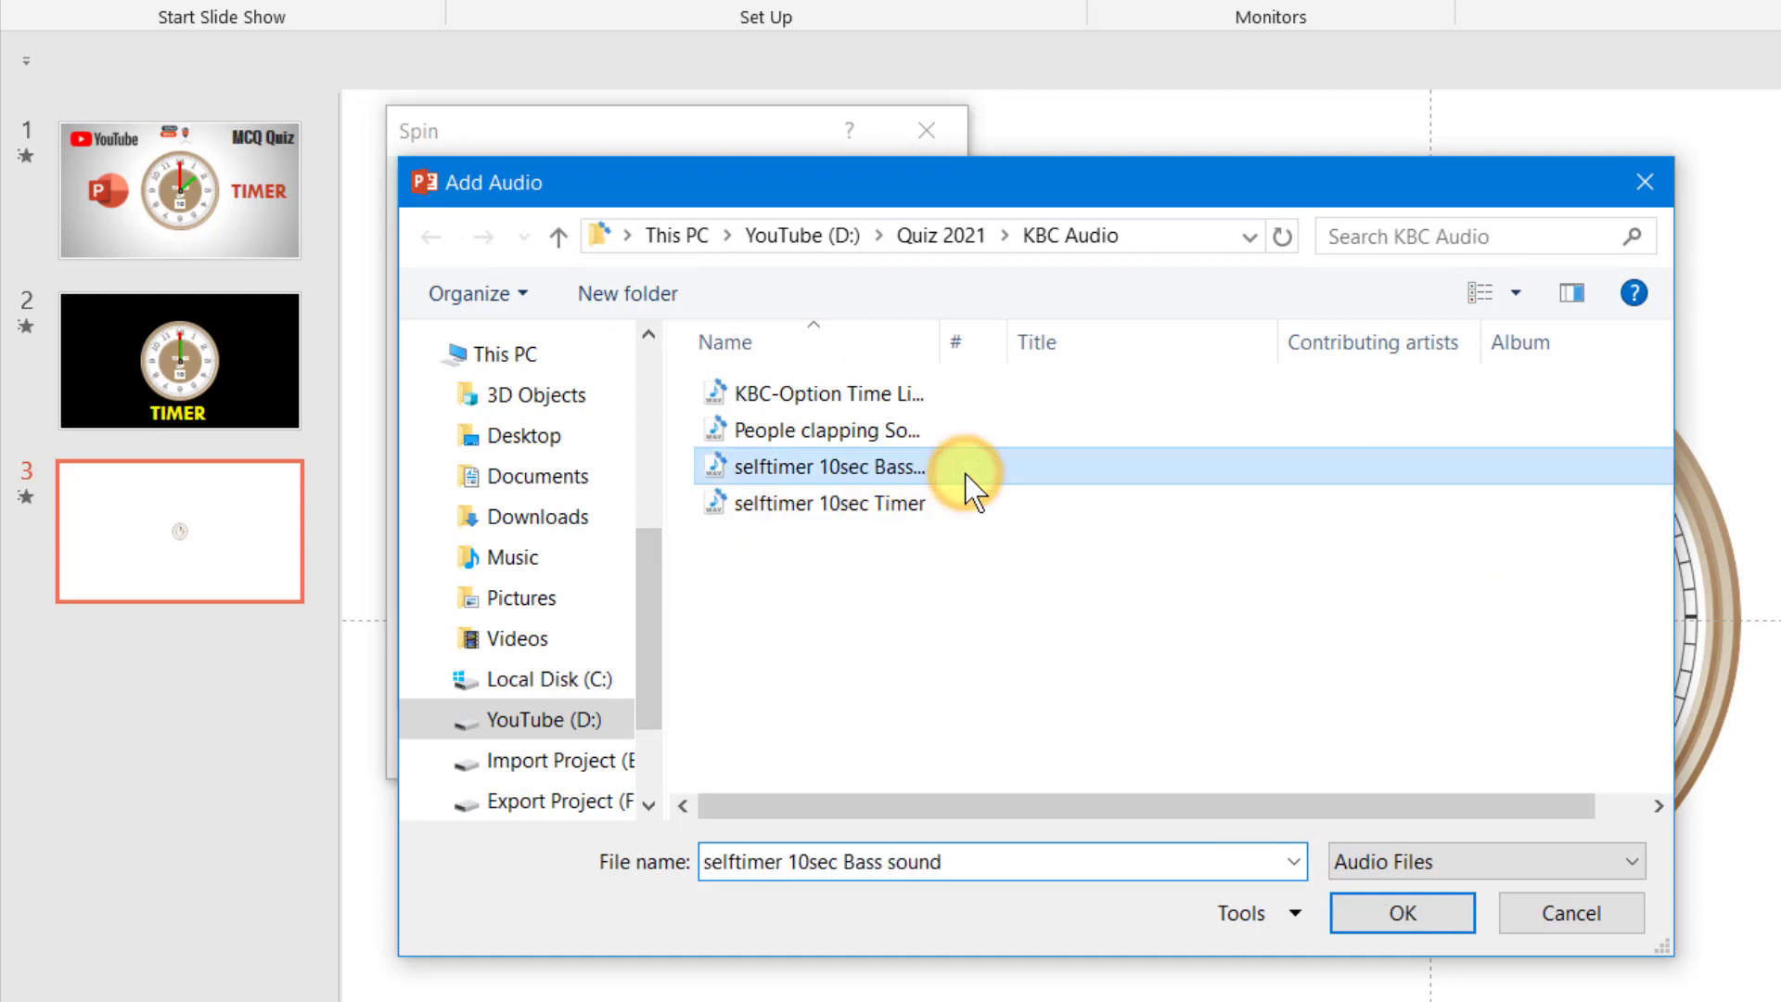
pyautogui.click(1392, 910)
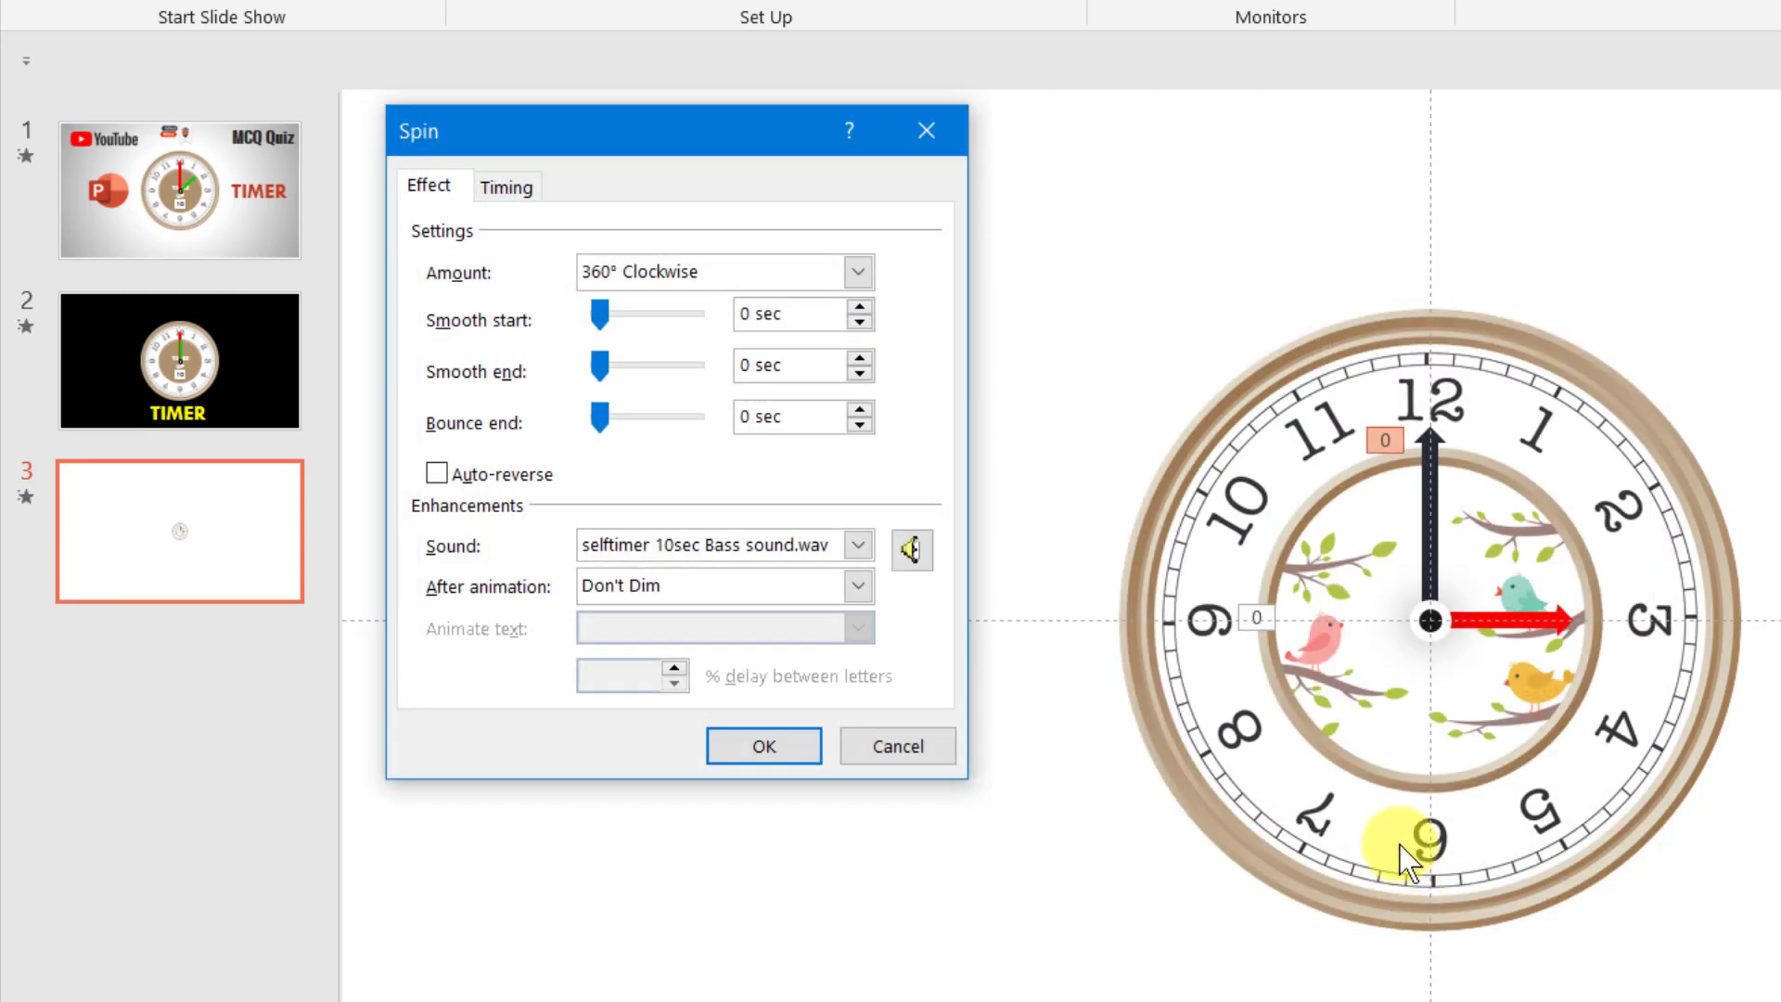
pyautogui.click(770, 742)
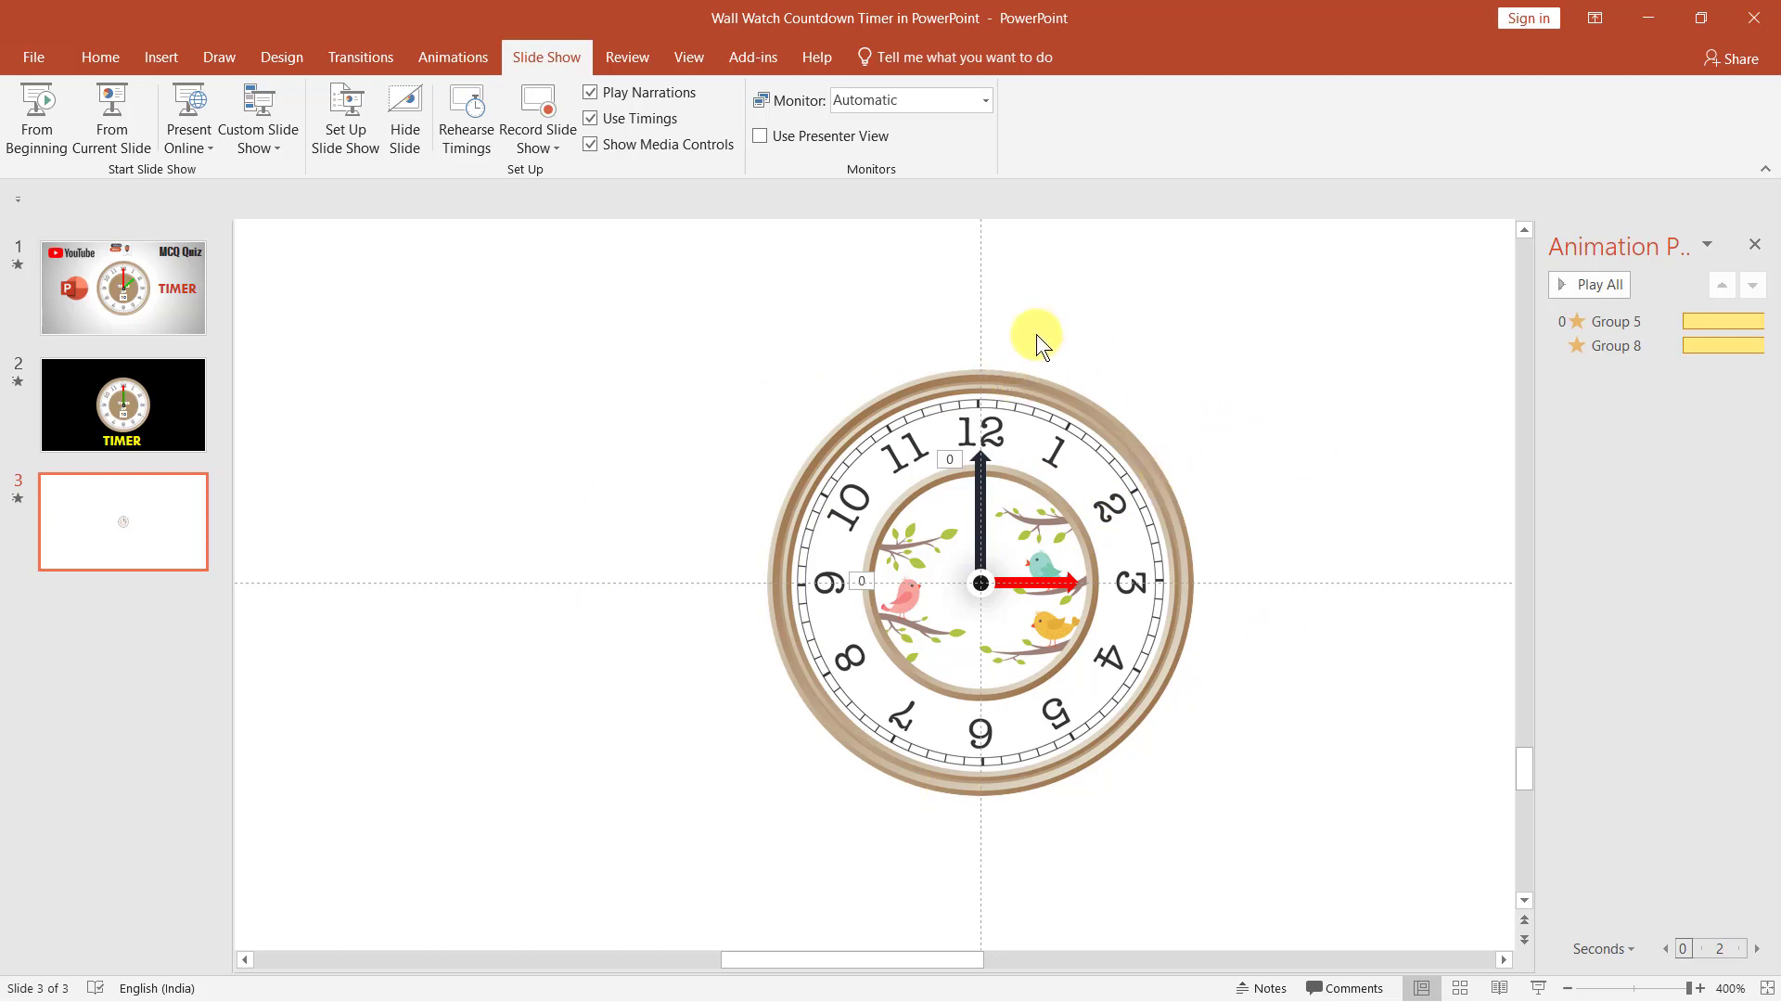
# - Draw an oval over the clock's centre and enlarge it to fill the inner ring
pyautogui.click(175, 61)
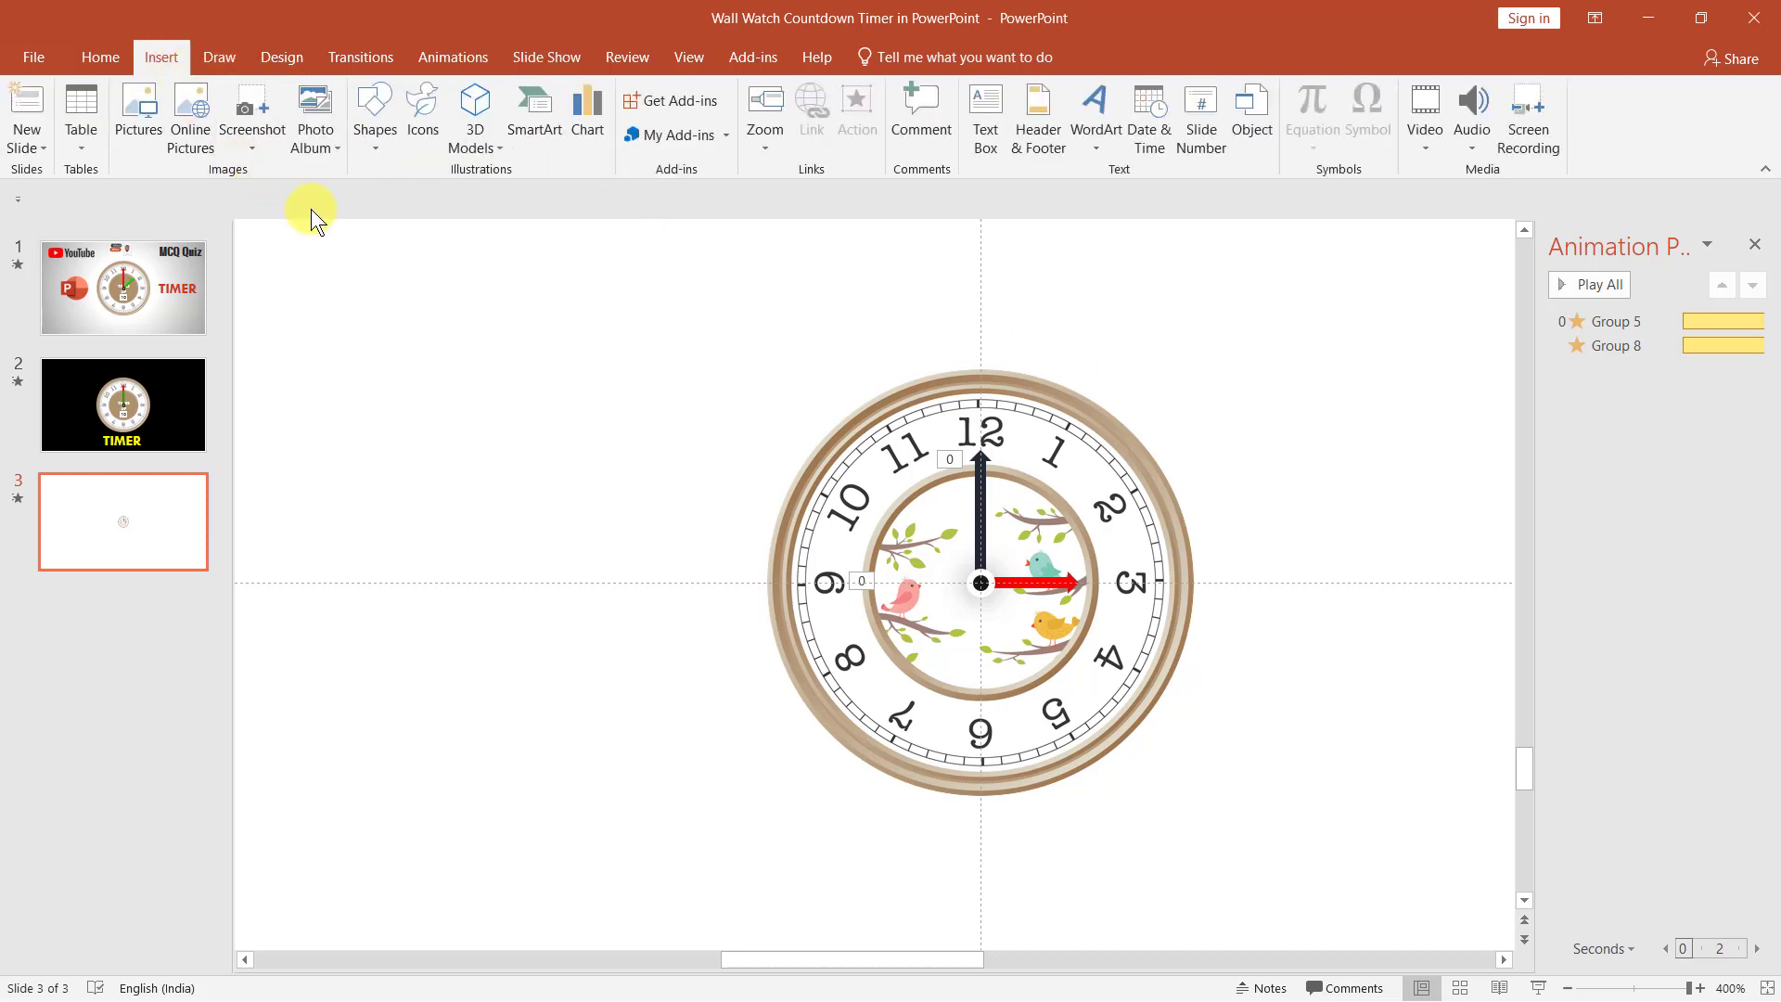
pyautogui.click(377, 150)
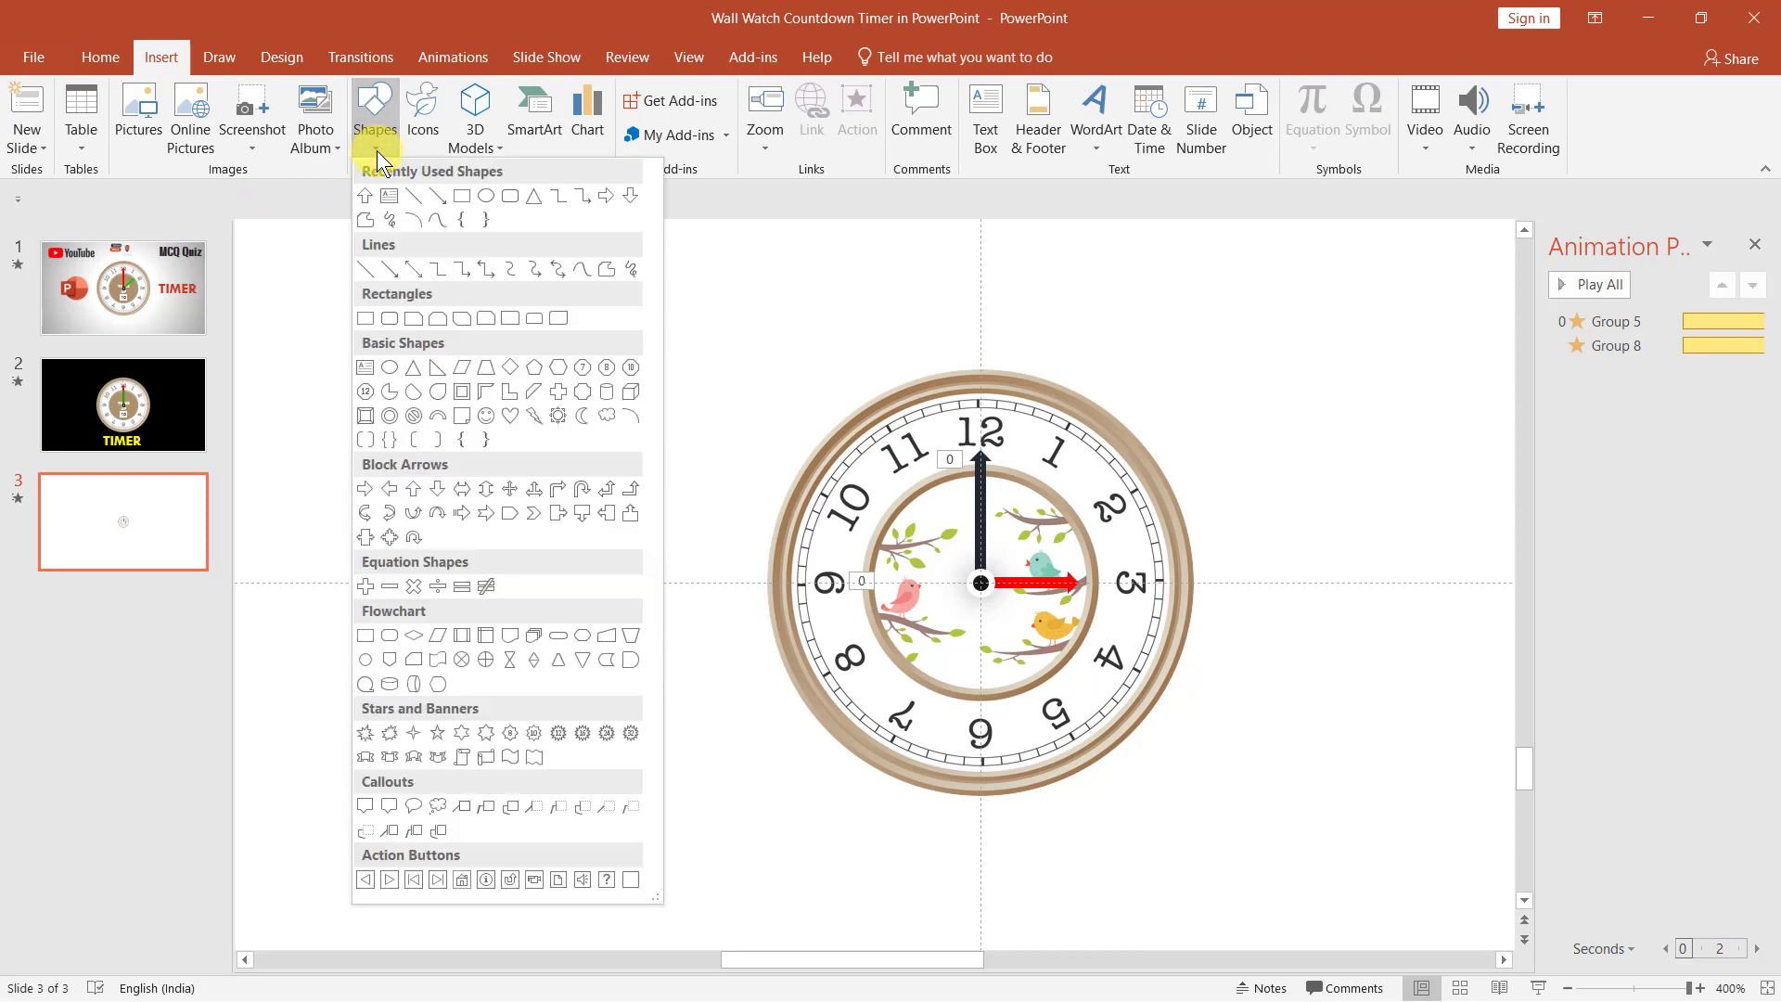
pyautogui.click(489, 197)
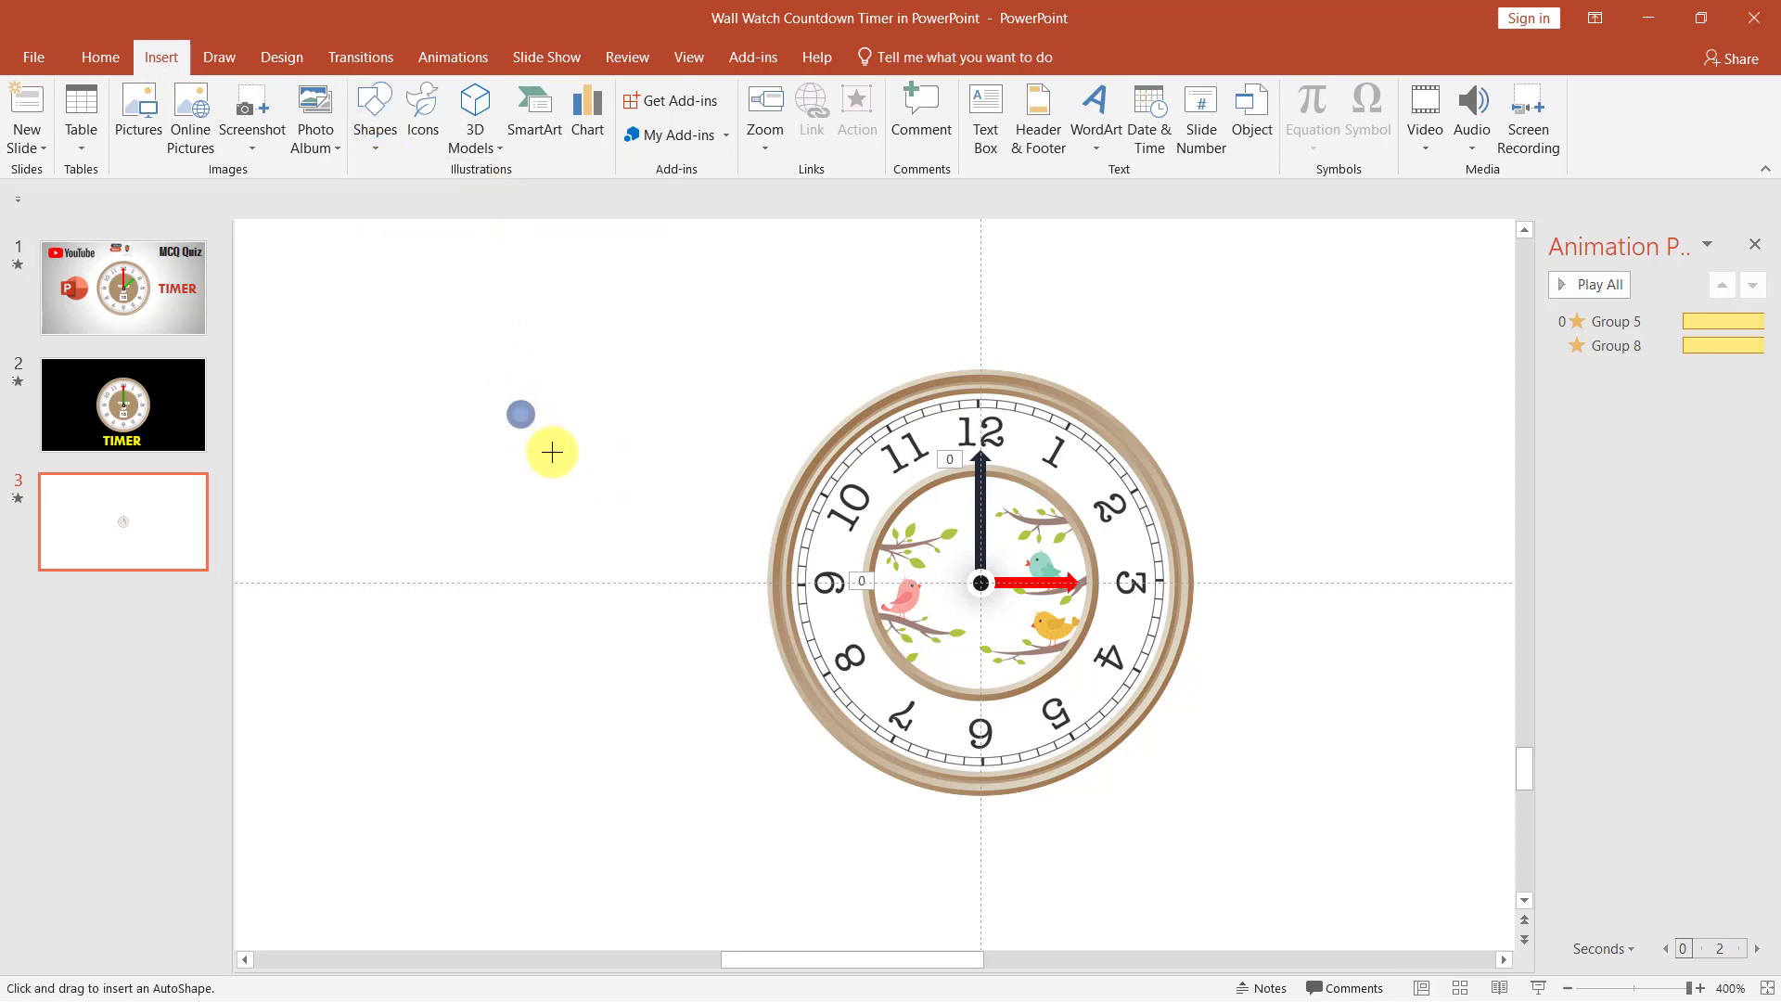
pyautogui.moveTo(552, 451)
pyautogui.mouseDown()
pyautogui.moveTo(648, 568)
pyautogui.moveTo(981, 591)
pyautogui.mouseUp()
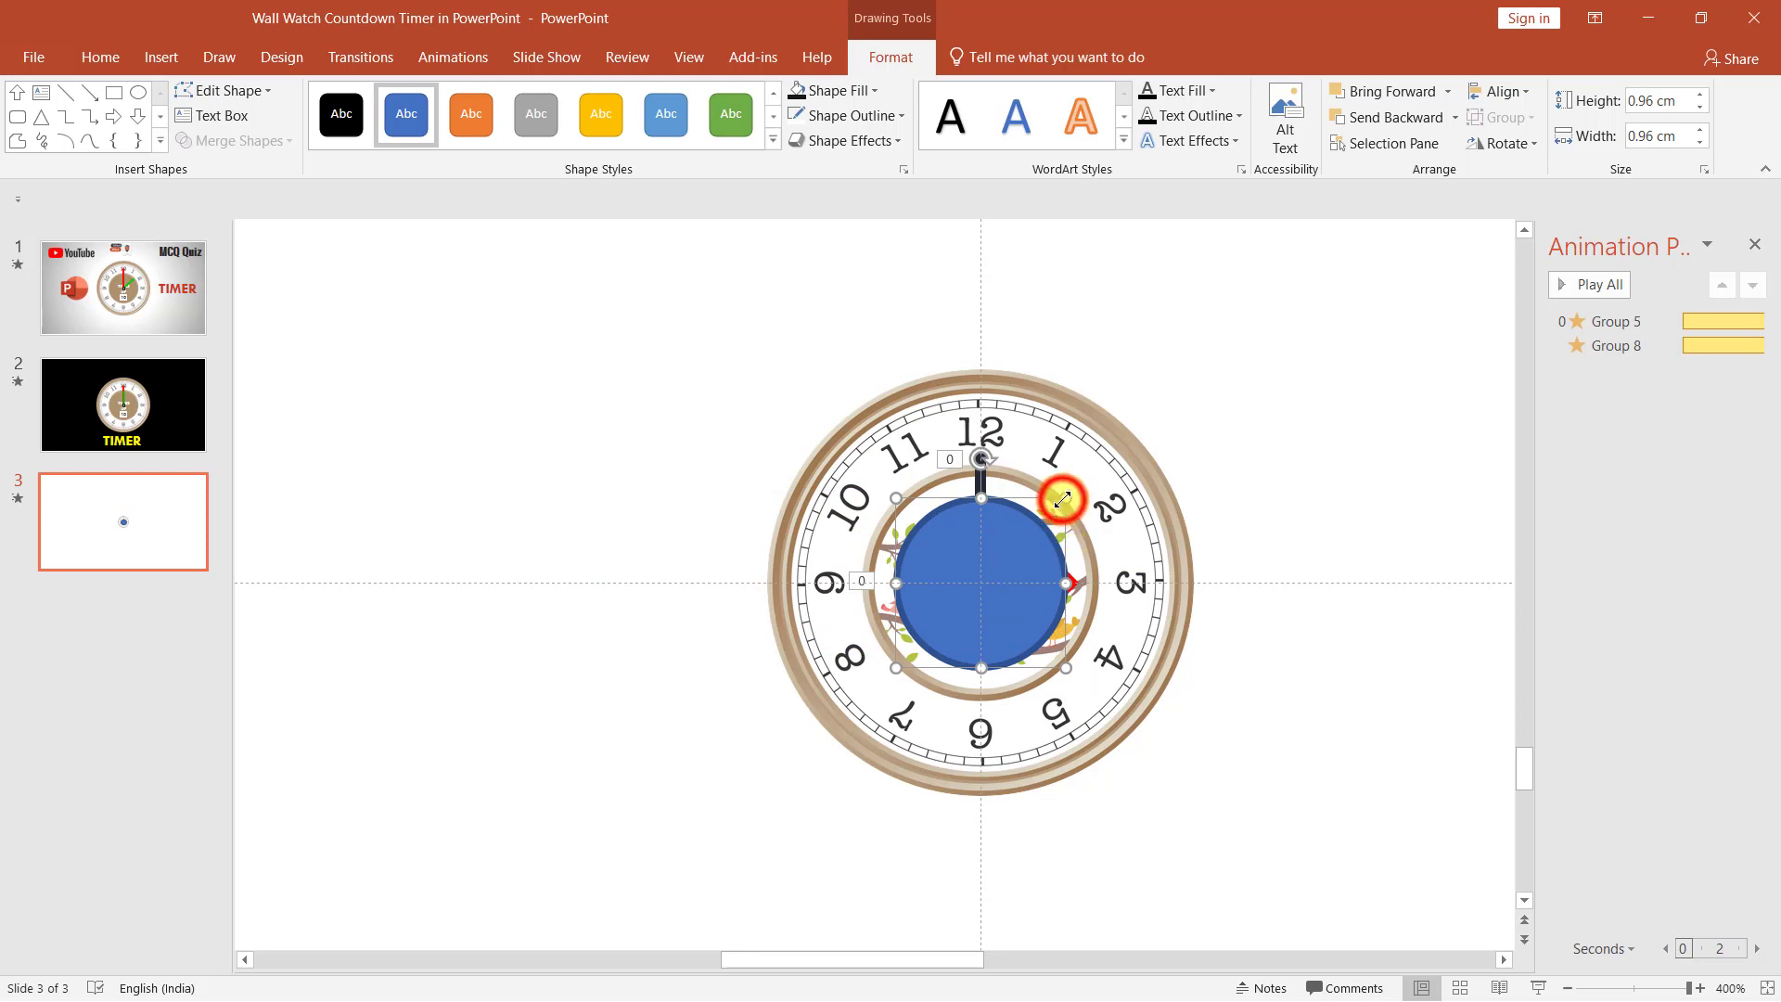
pyautogui.moveTo(1062, 501); pyautogui.dragTo(1082, 483)
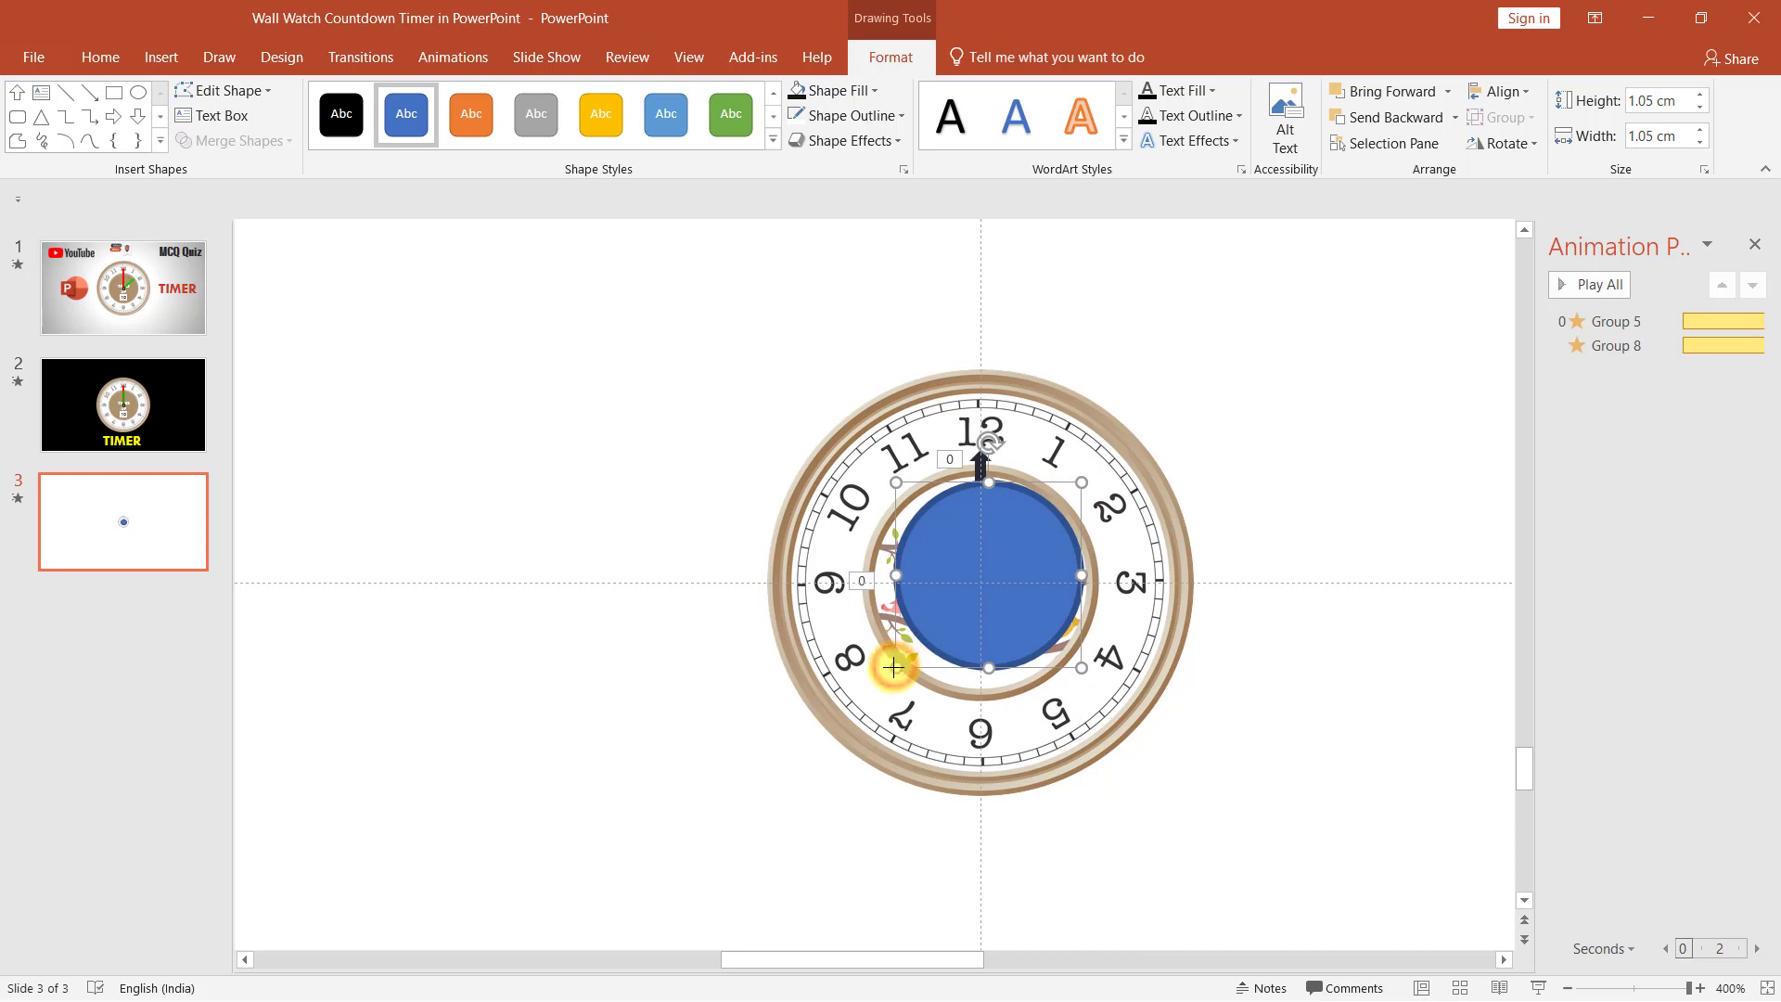
pyautogui.moveTo(893, 665); pyautogui.dragTo(876, 685)
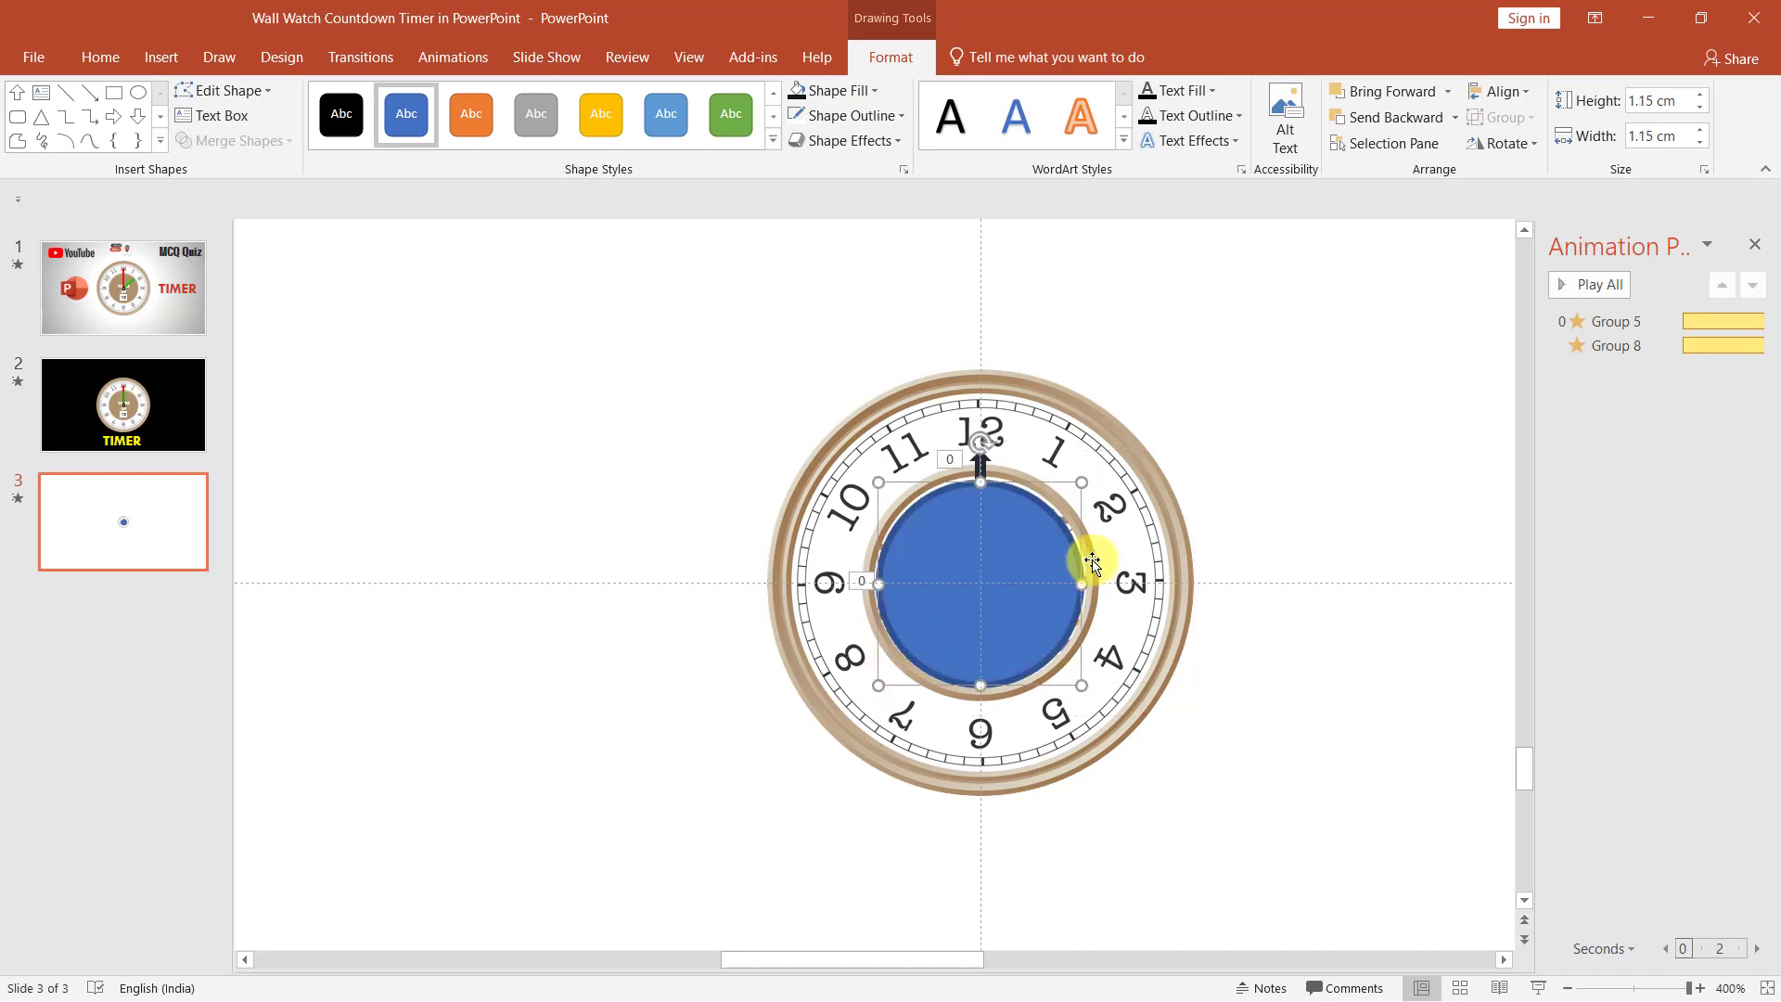
# - Centre the circle horizontally and vertically on the slide and remove its dark outline
pyautogui.click(1499, 92)
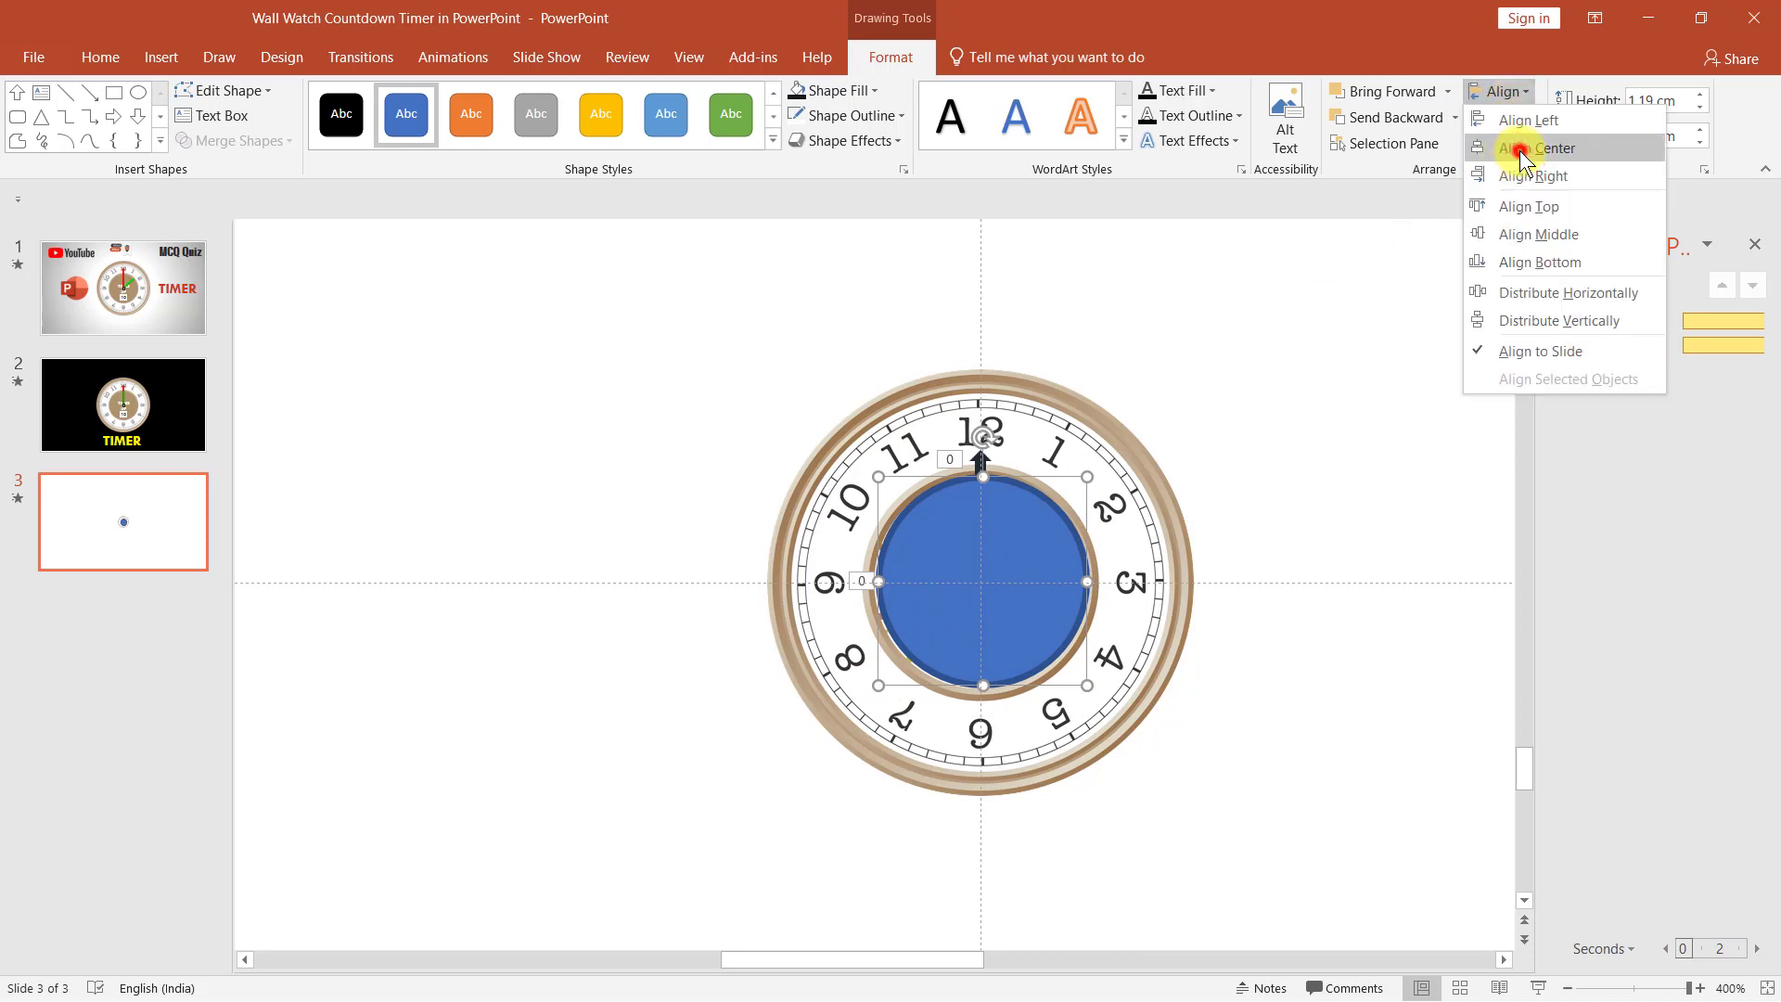
pyautogui.click(1509, 148)
pyautogui.click(1512, 93)
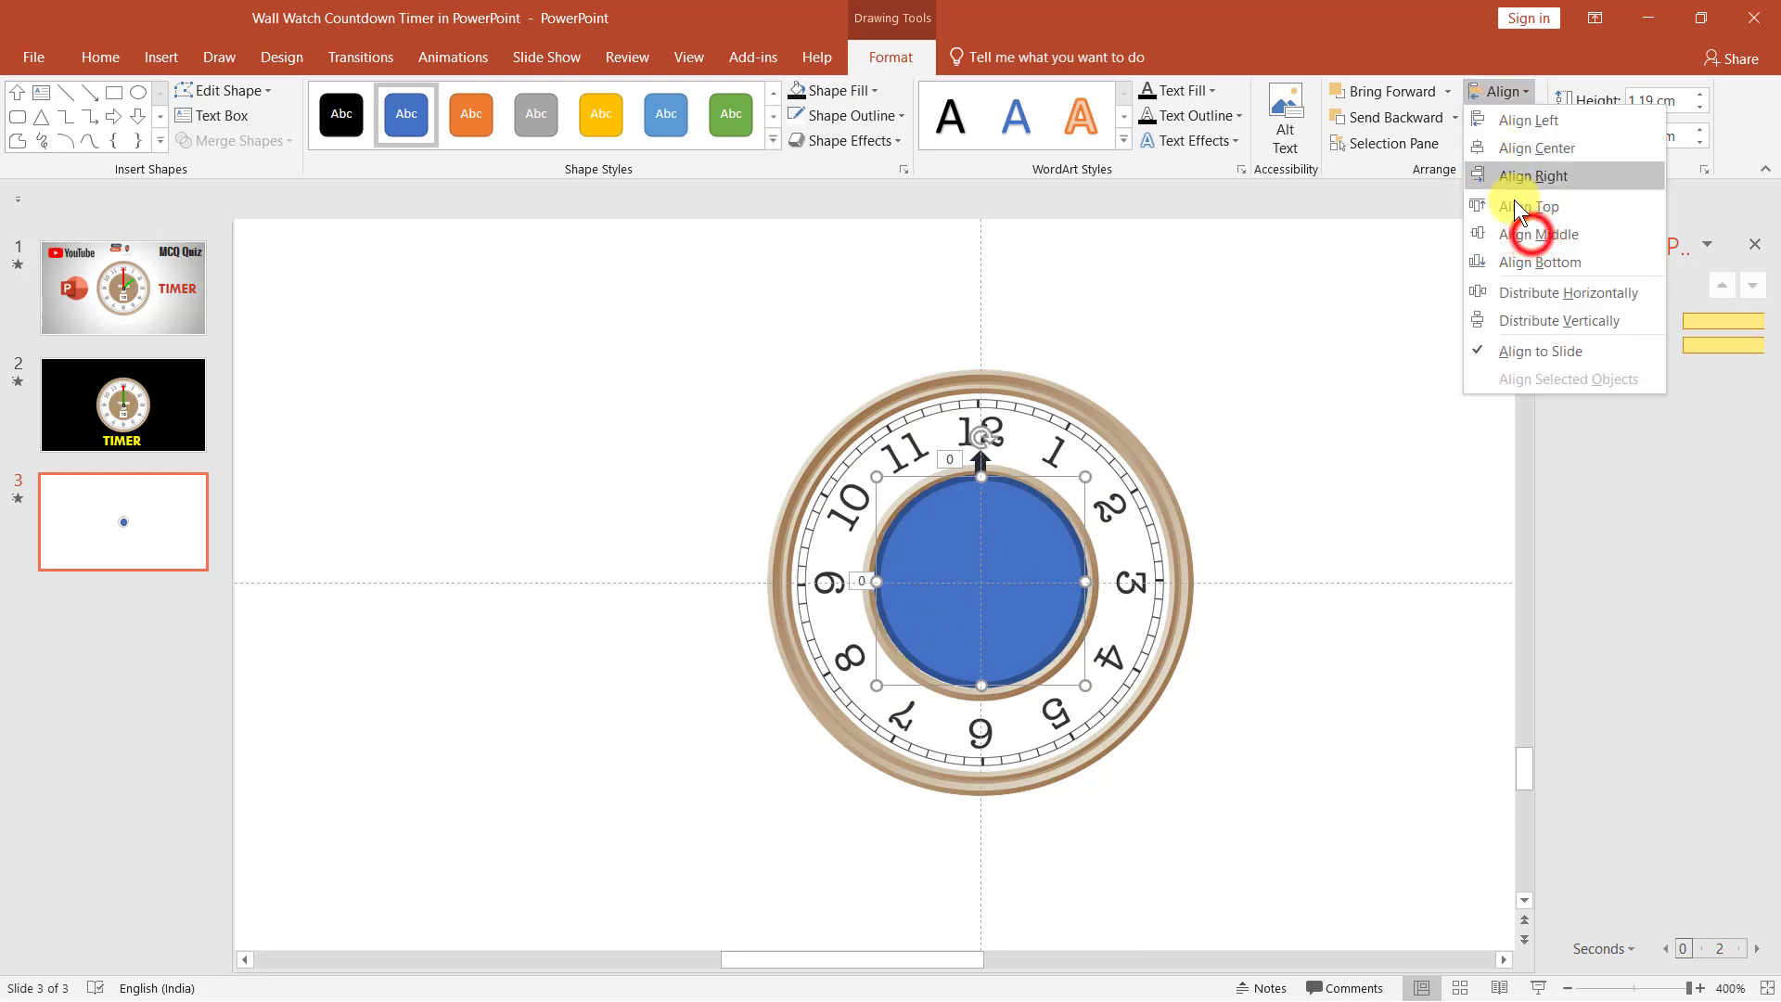
pyautogui.click(1528, 229)
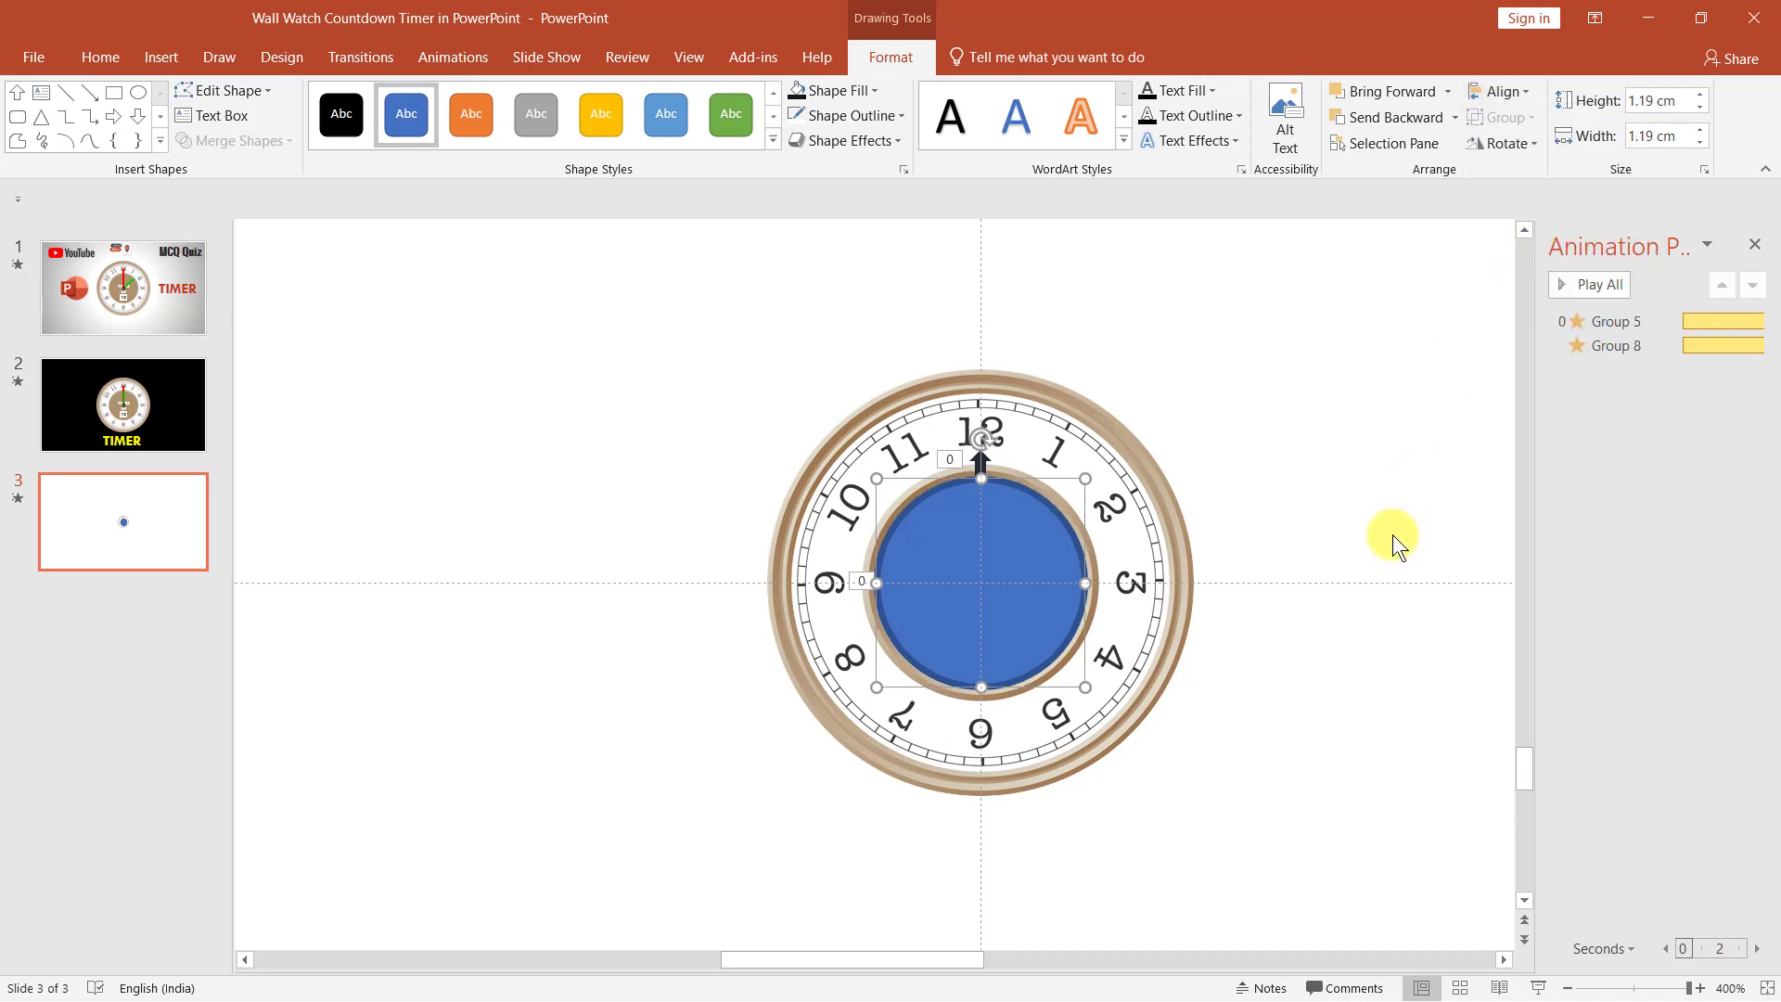
pyautogui.click(832, 145)
# - Apply the Inside: Center inner shadow to the blue centre circle
pyautogui.click(837, 141)
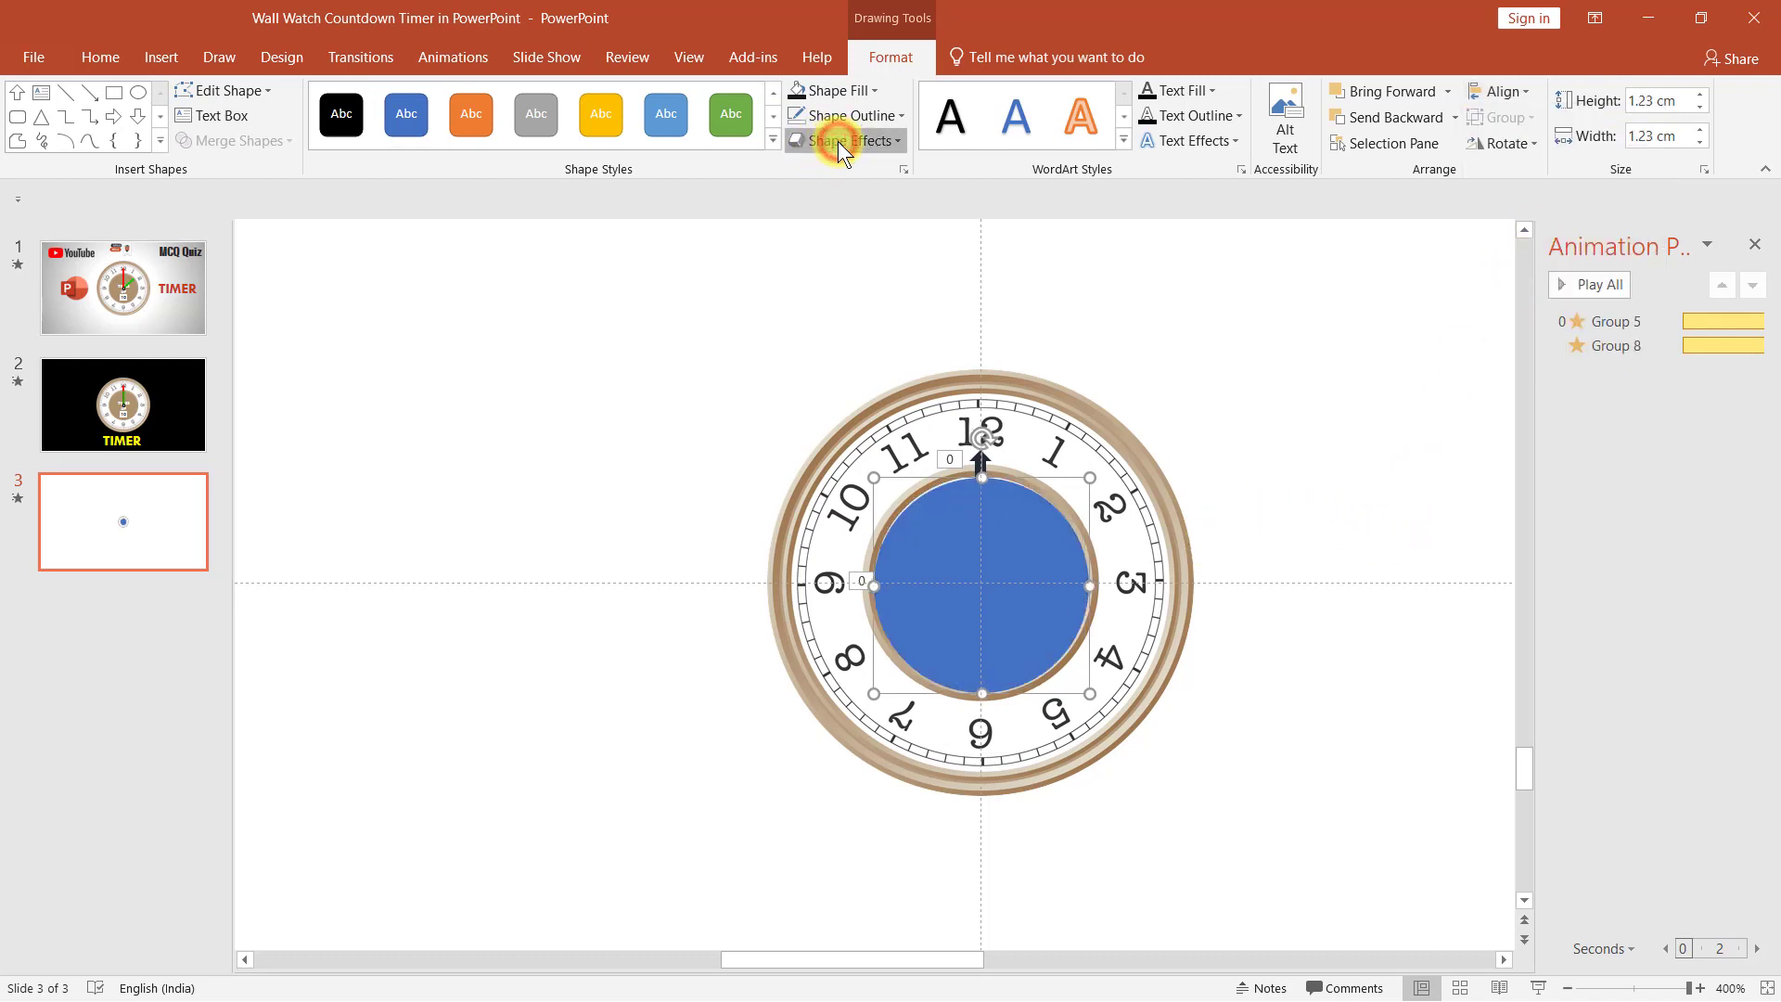
pyautogui.moveTo(860, 234)
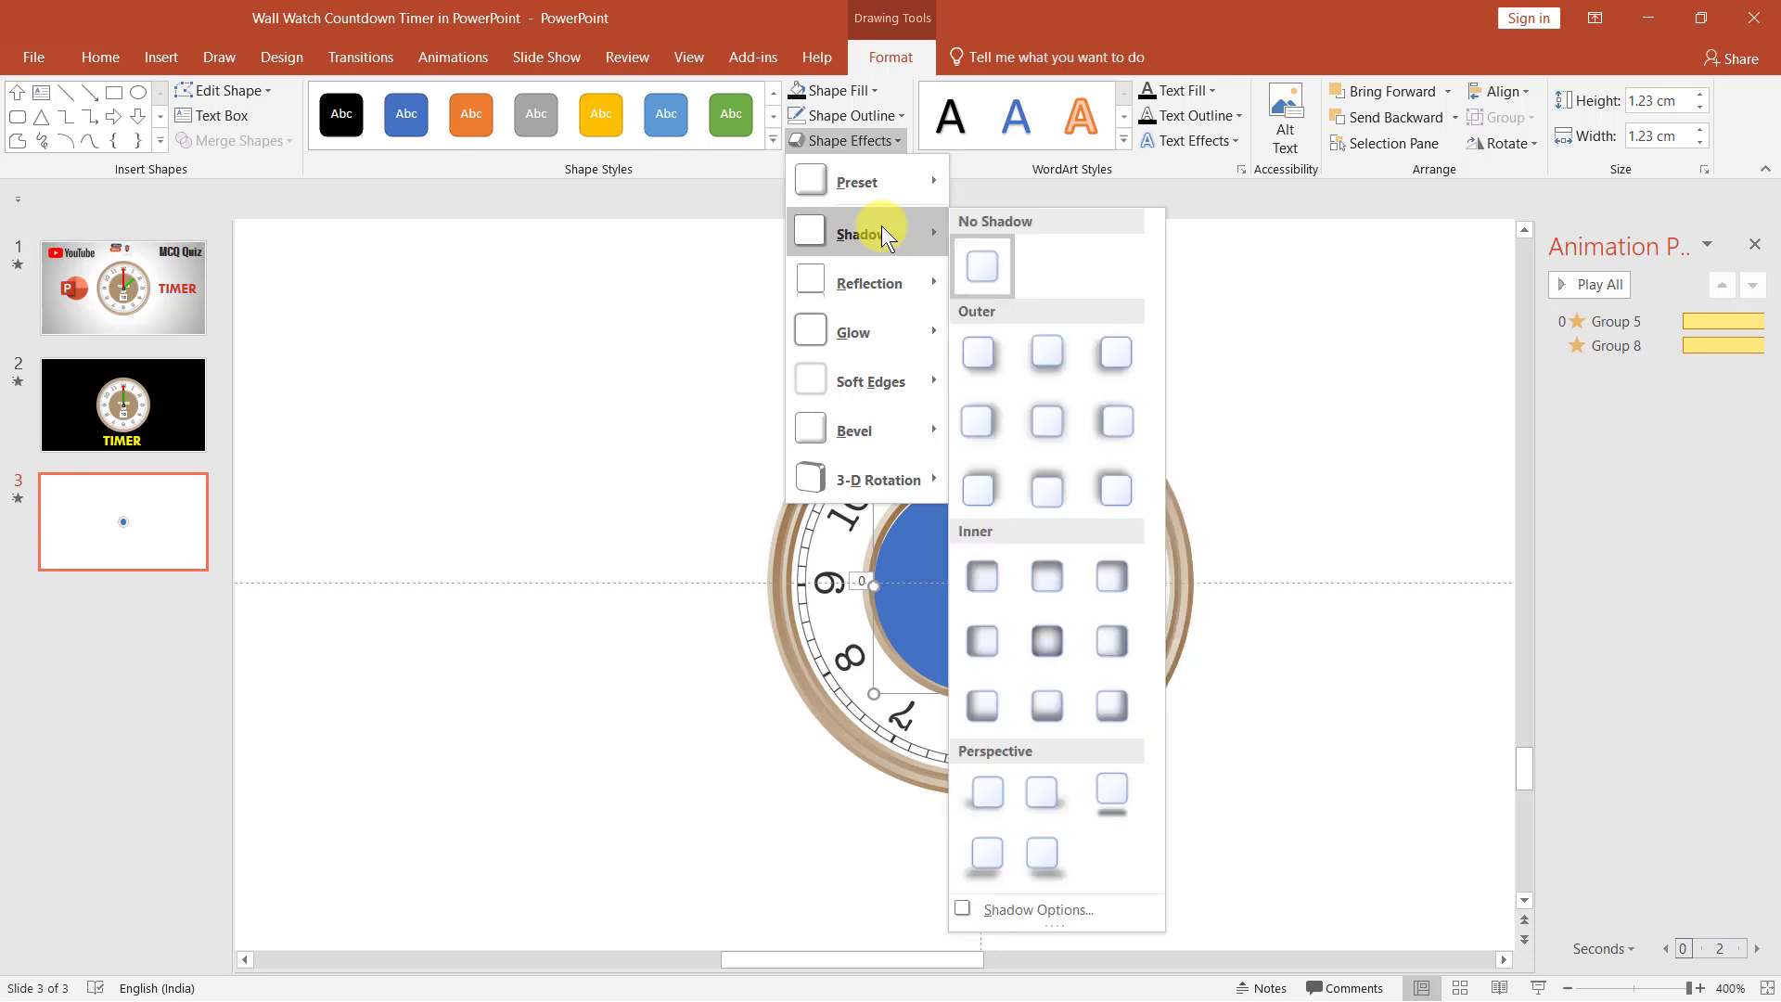
pyautogui.click(1041, 647)
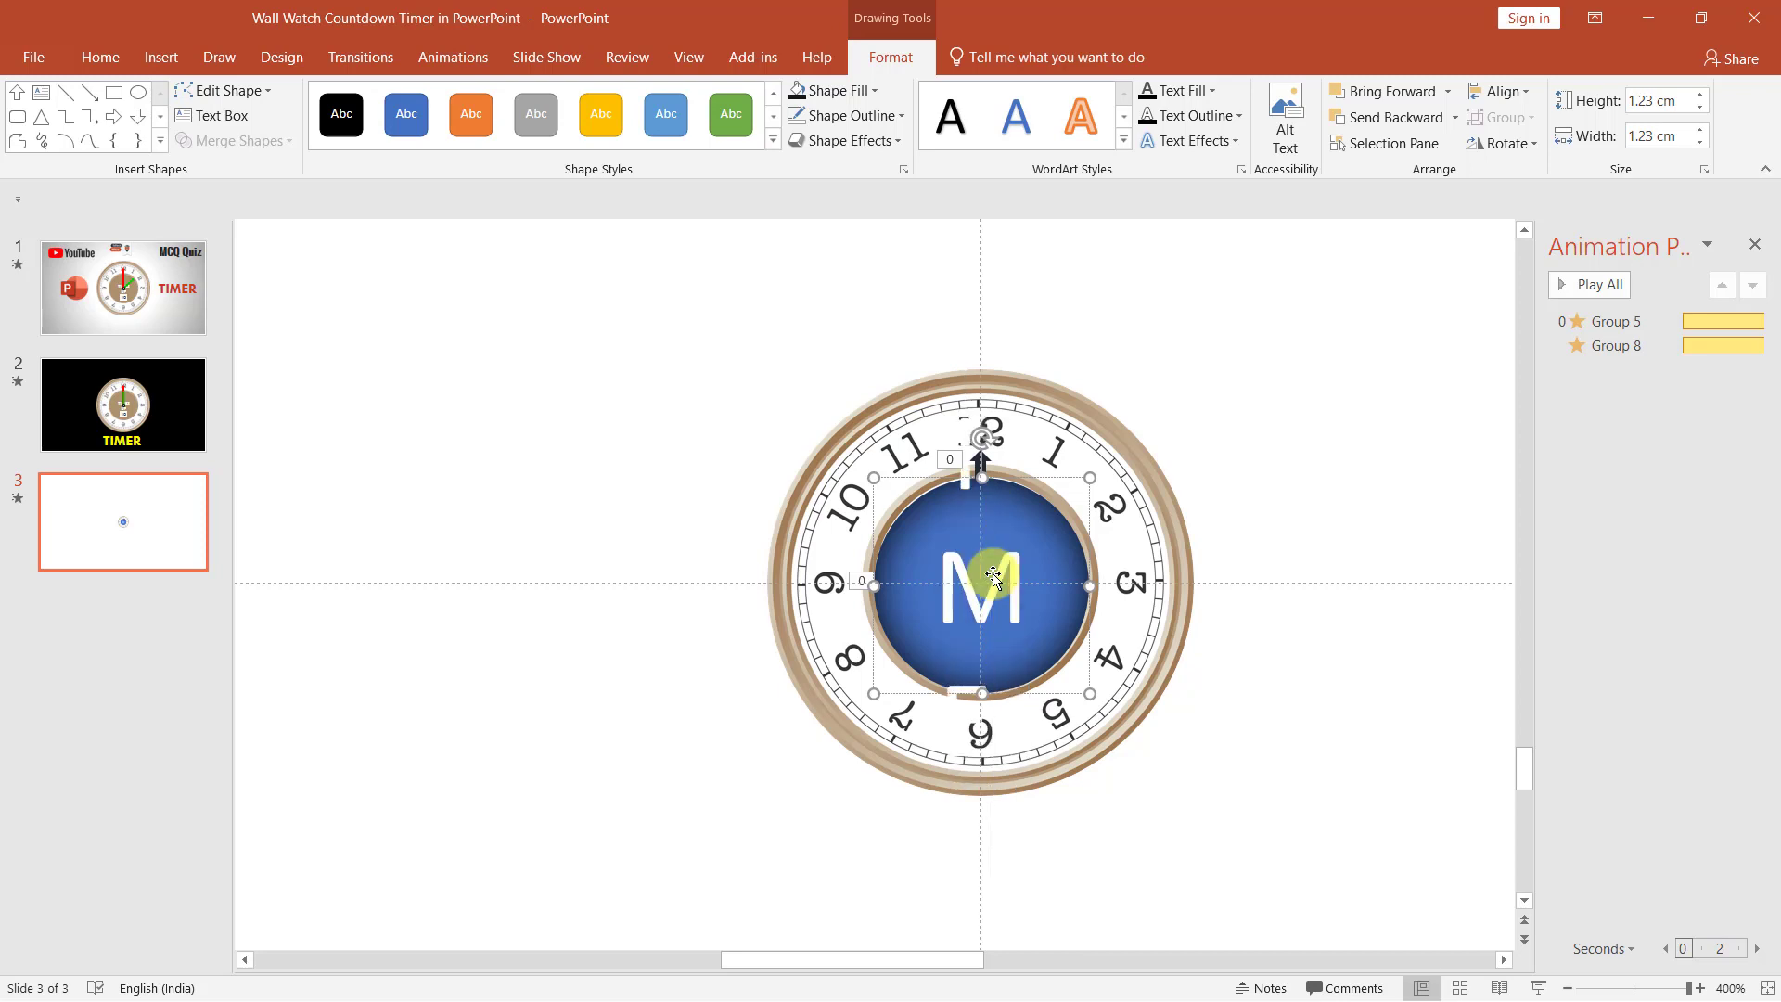
pyautogui.scroll(-3, 992, 575)
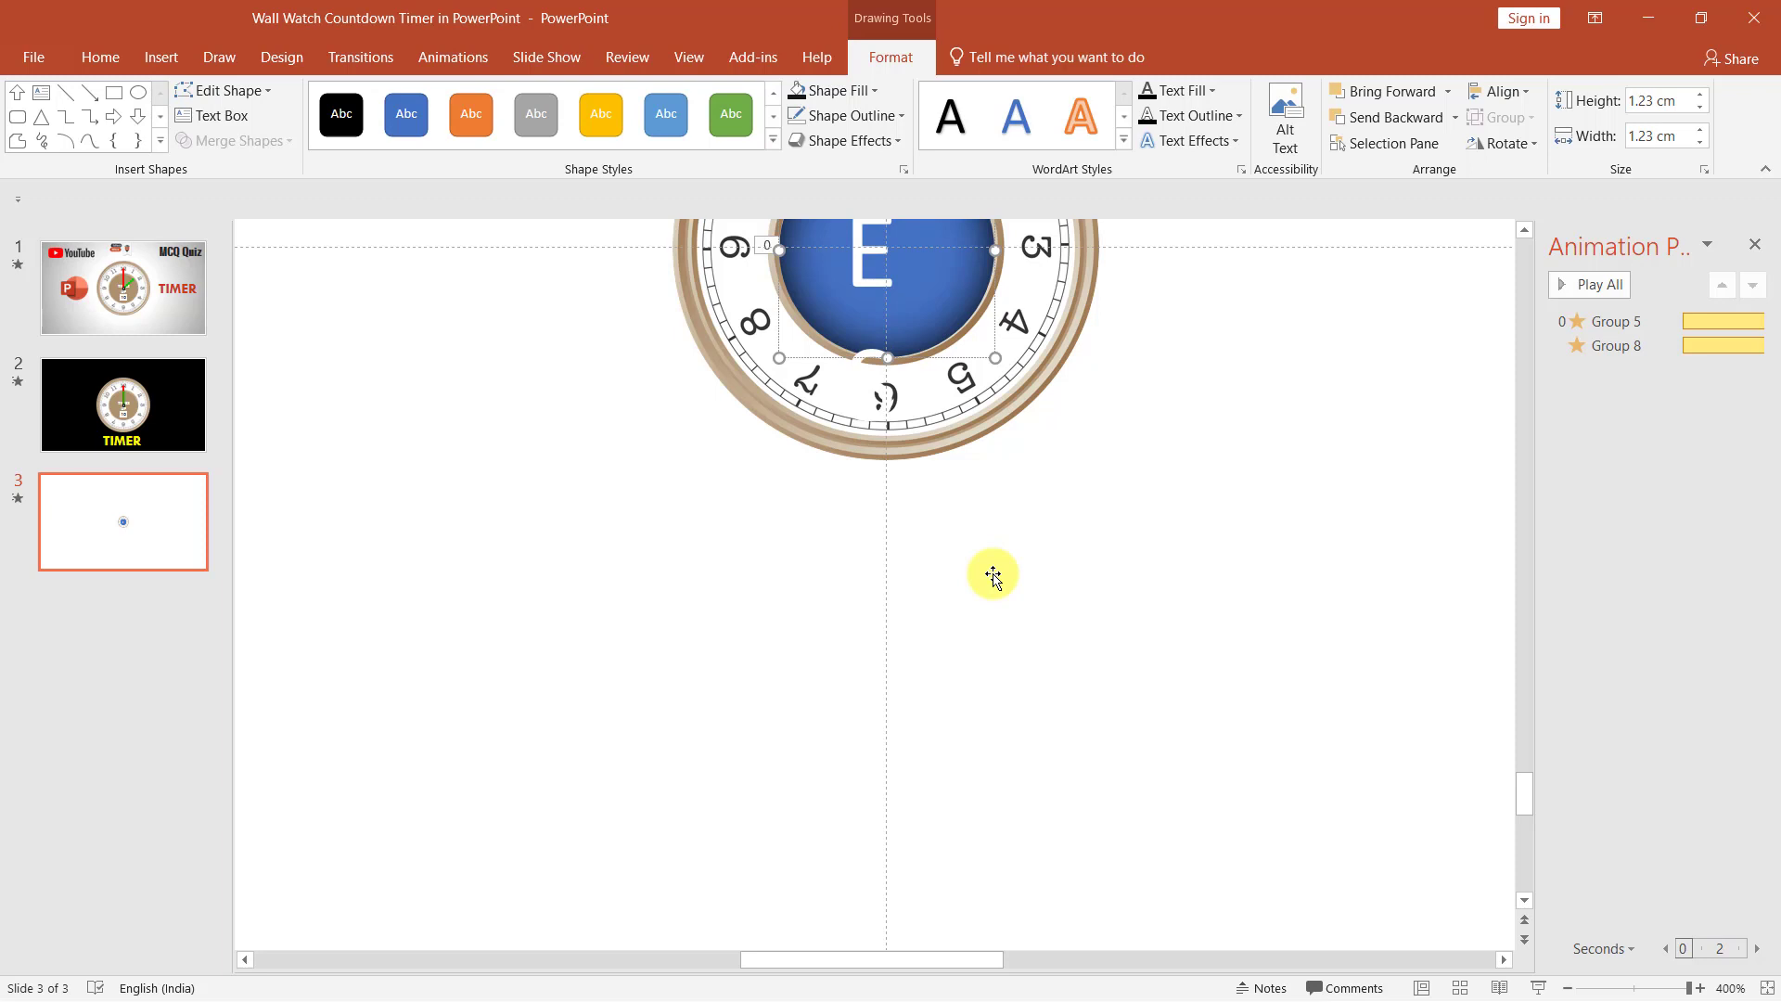
# - Select all and shrink the TIMES UP text down to font size 3
pyautogui.hotkey('ctrl', 'a')
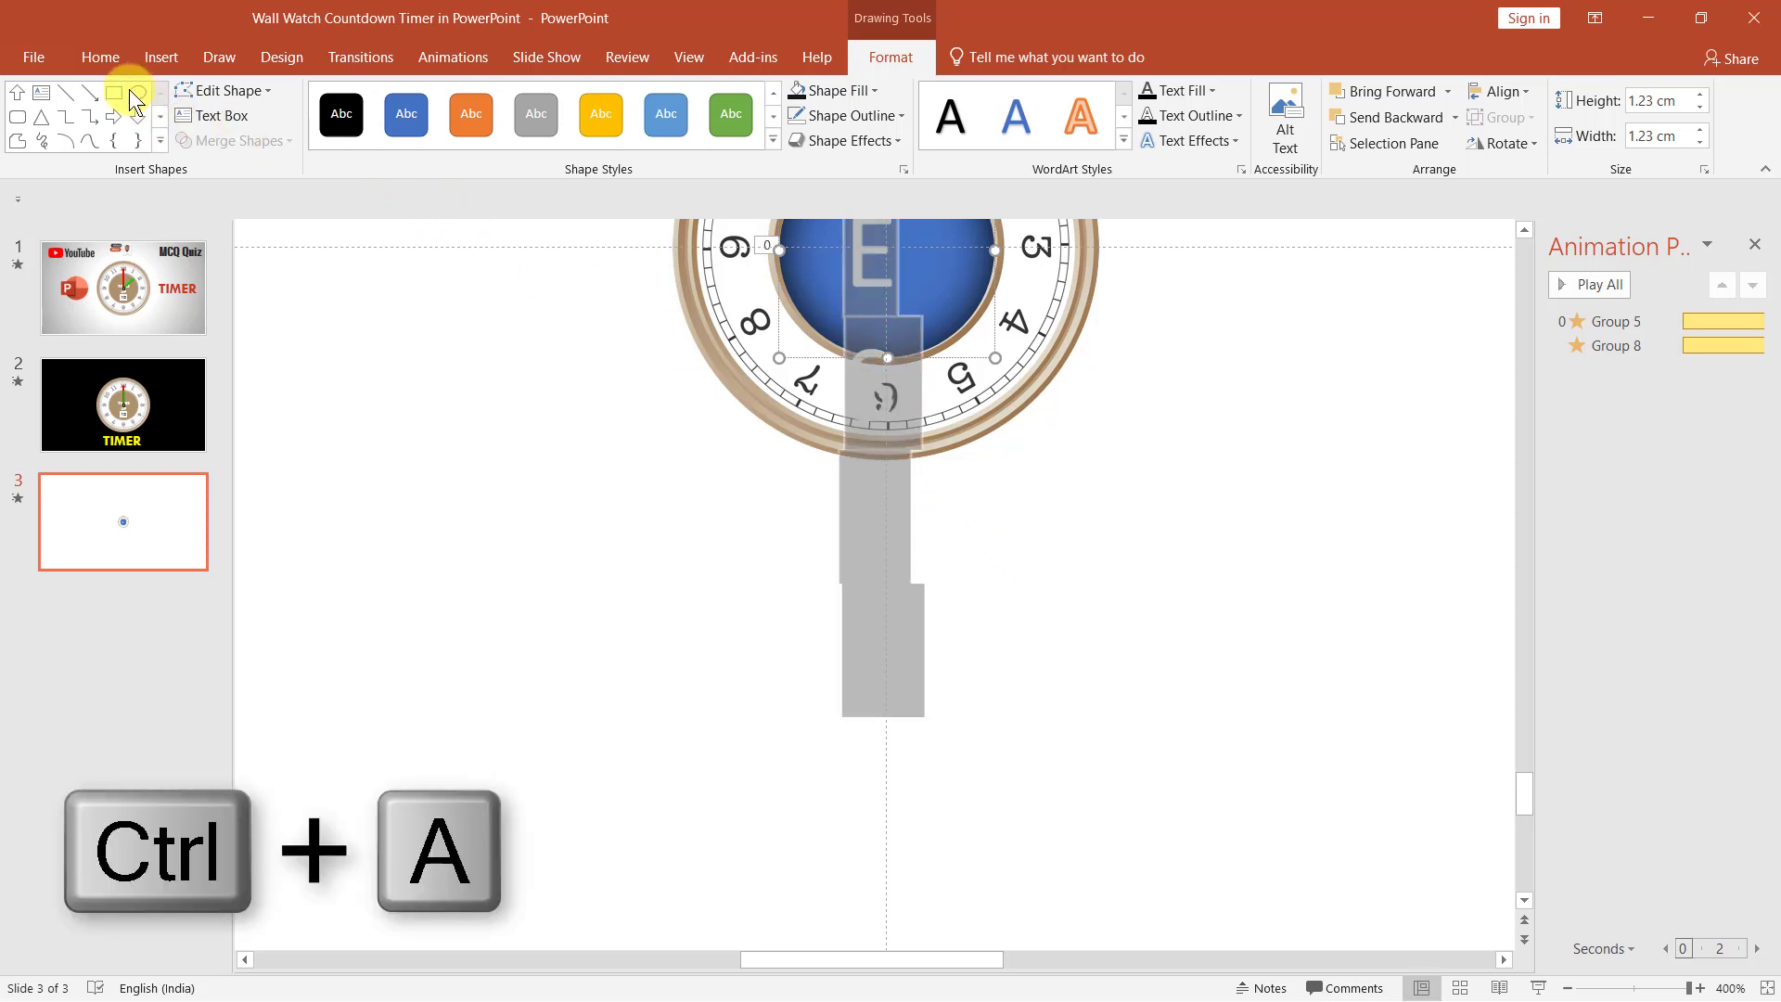
pyautogui.click(113, 54)
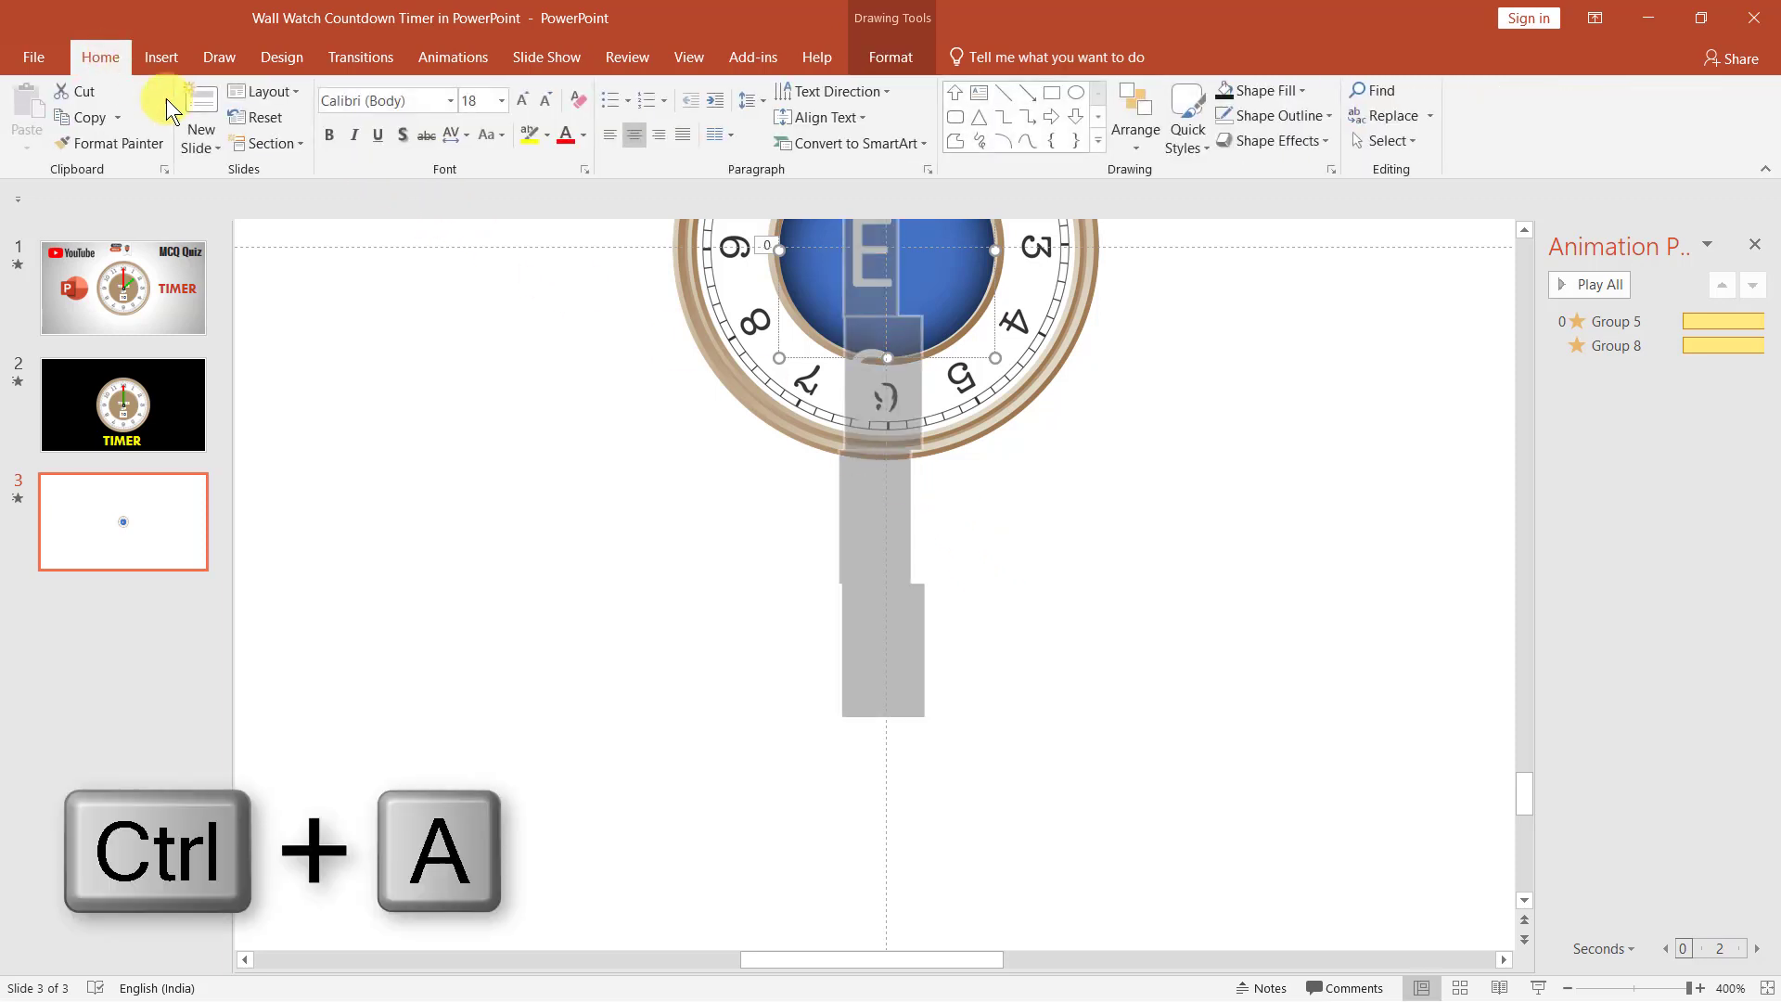
pyautogui.click(553, 104)
pyautogui.click(552, 104)
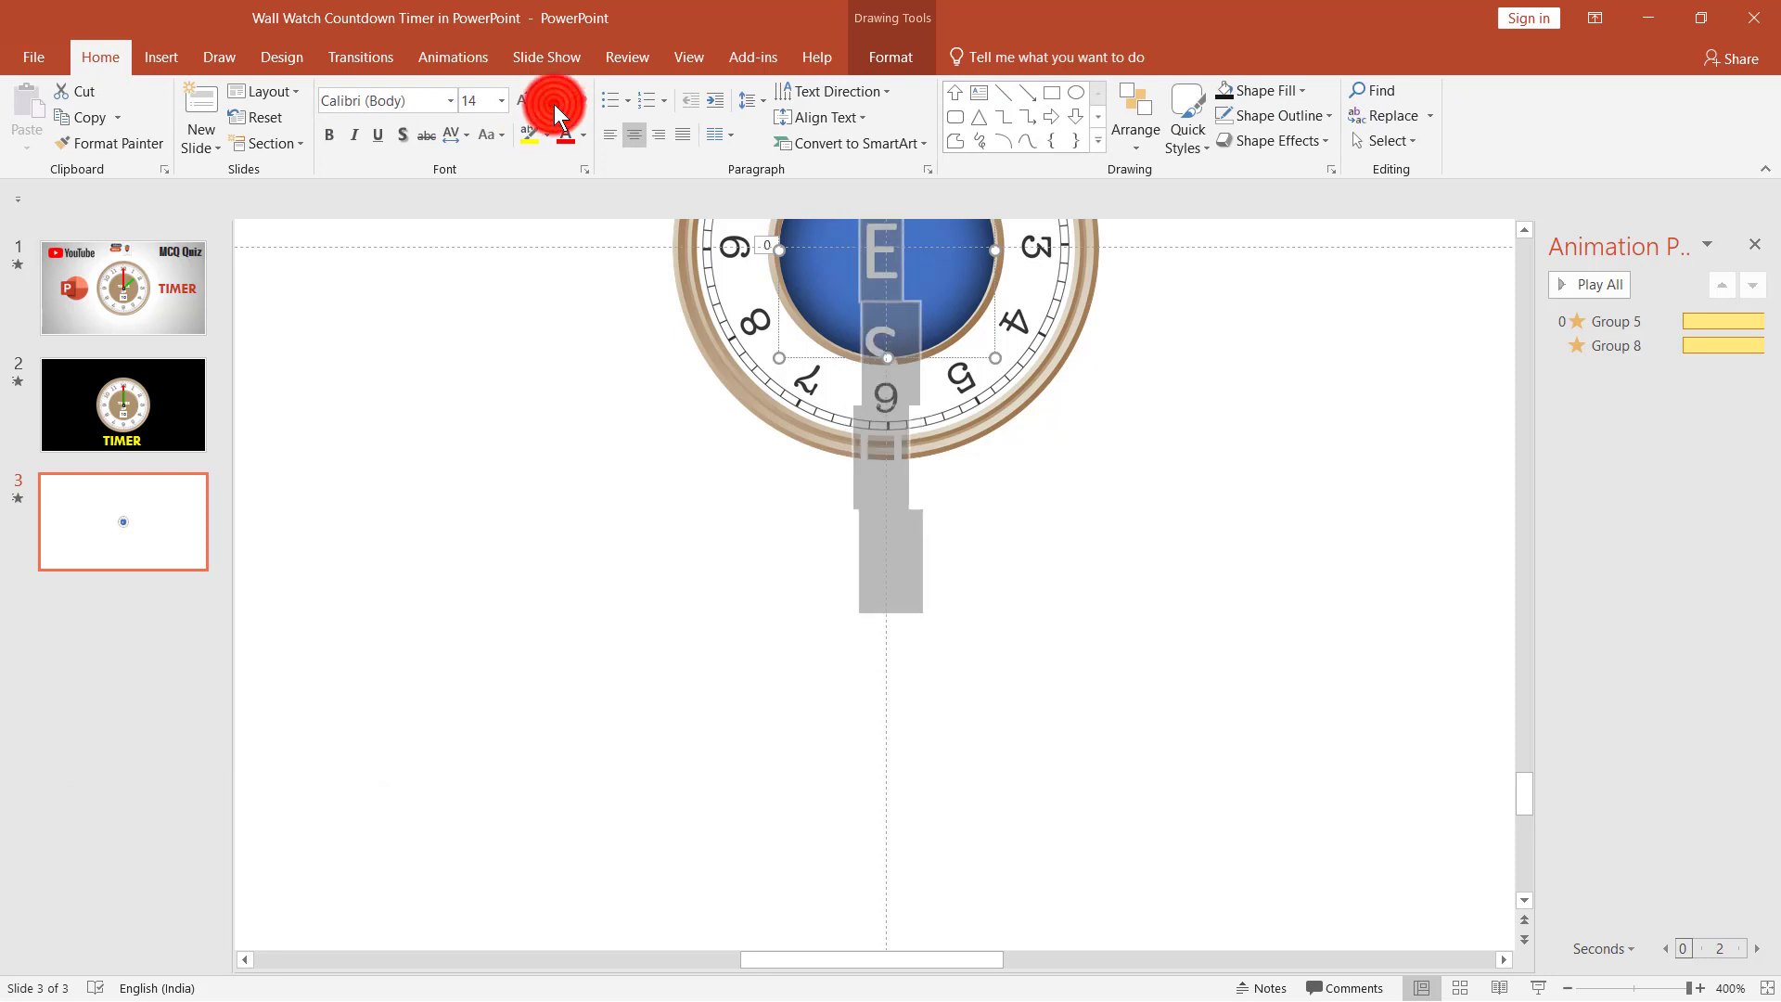
pyautogui.click(553, 103)
pyautogui.click(553, 103)
pyautogui.click(552, 104)
pyautogui.click(554, 104)
pyautogui.click(554, 104)
pyautogui.click(554, 104)
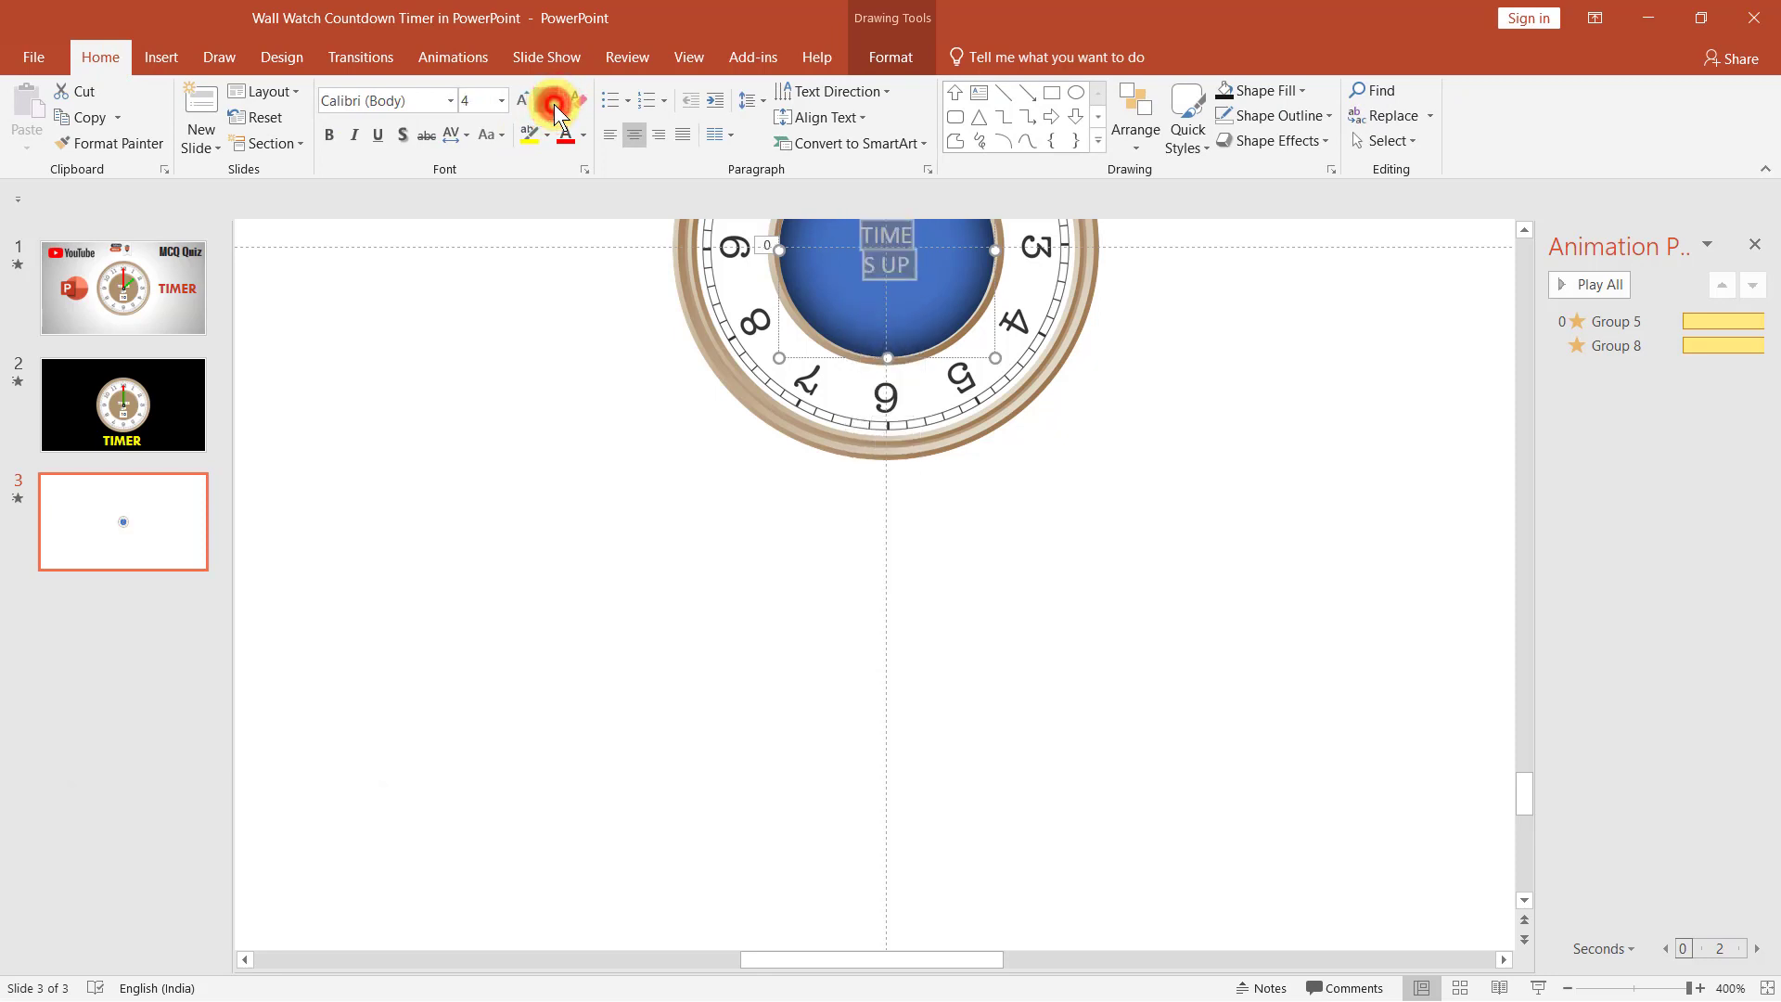
pyautogui.click(553, 104)
pyautogui.click(554, 104)
pyautogui.scroll(2, 1334, 557)
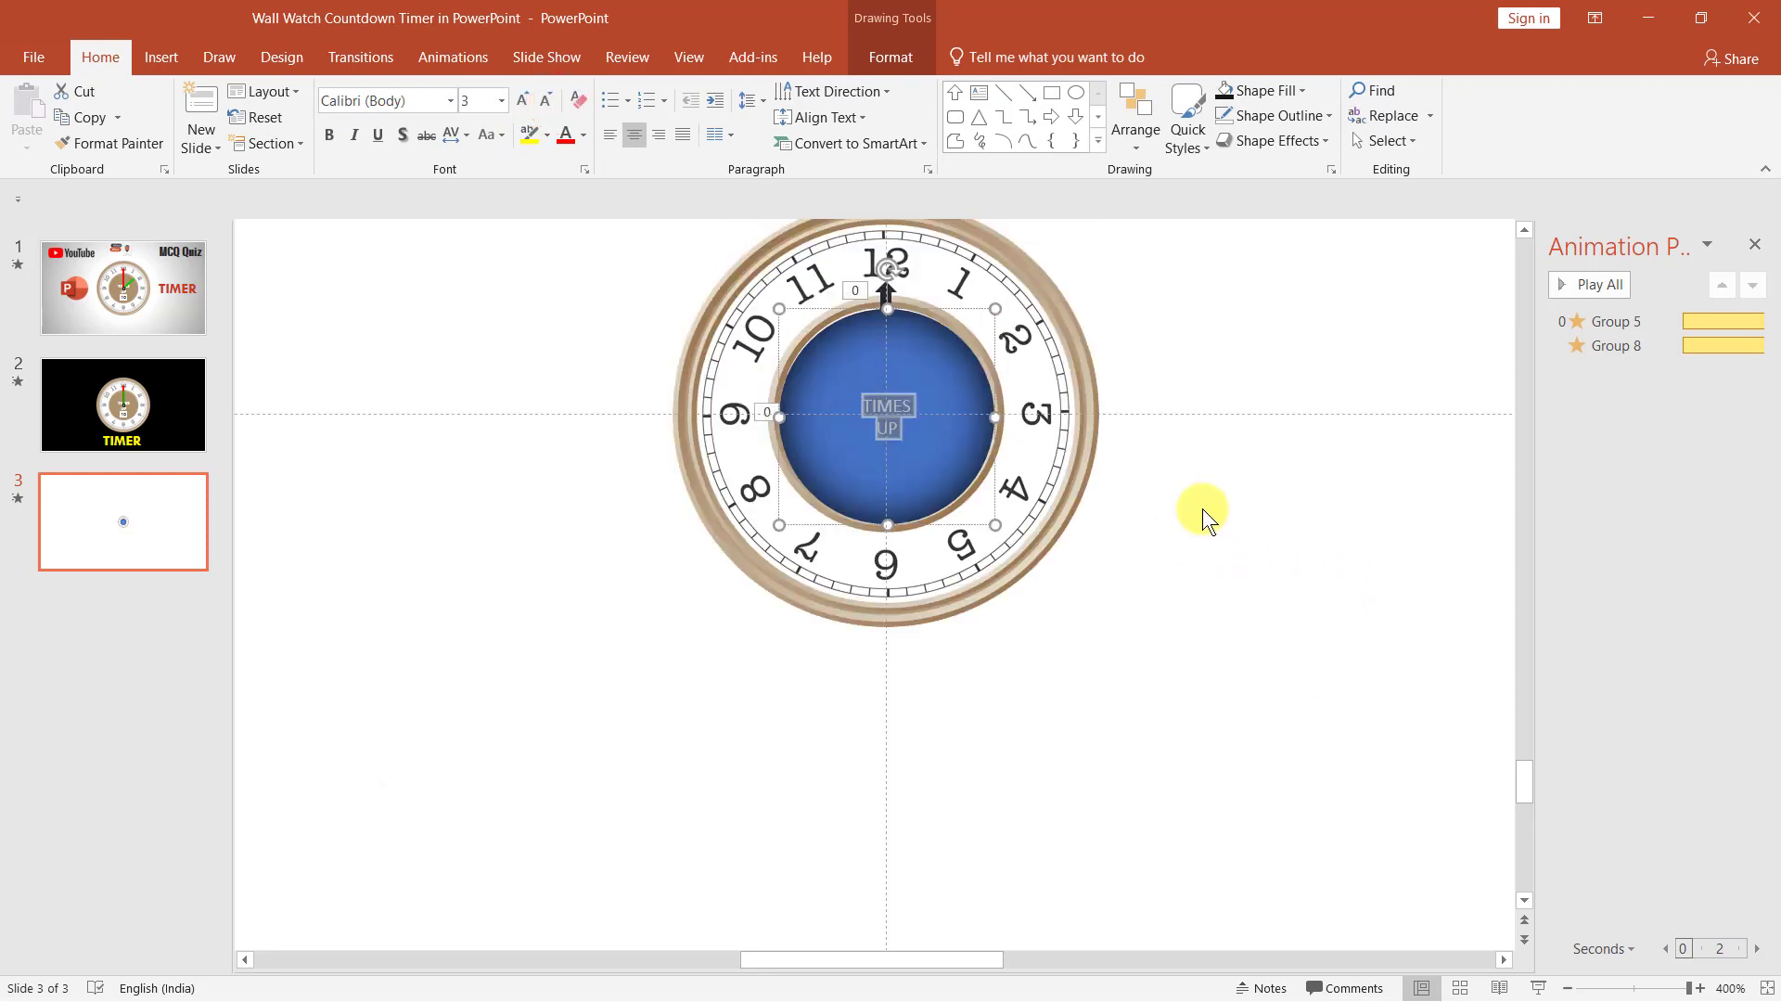
# - Make the TIMES UP text bold in the Agency FB font
pyautogui.click(327, 137)
pyautogui.click(425, 100)
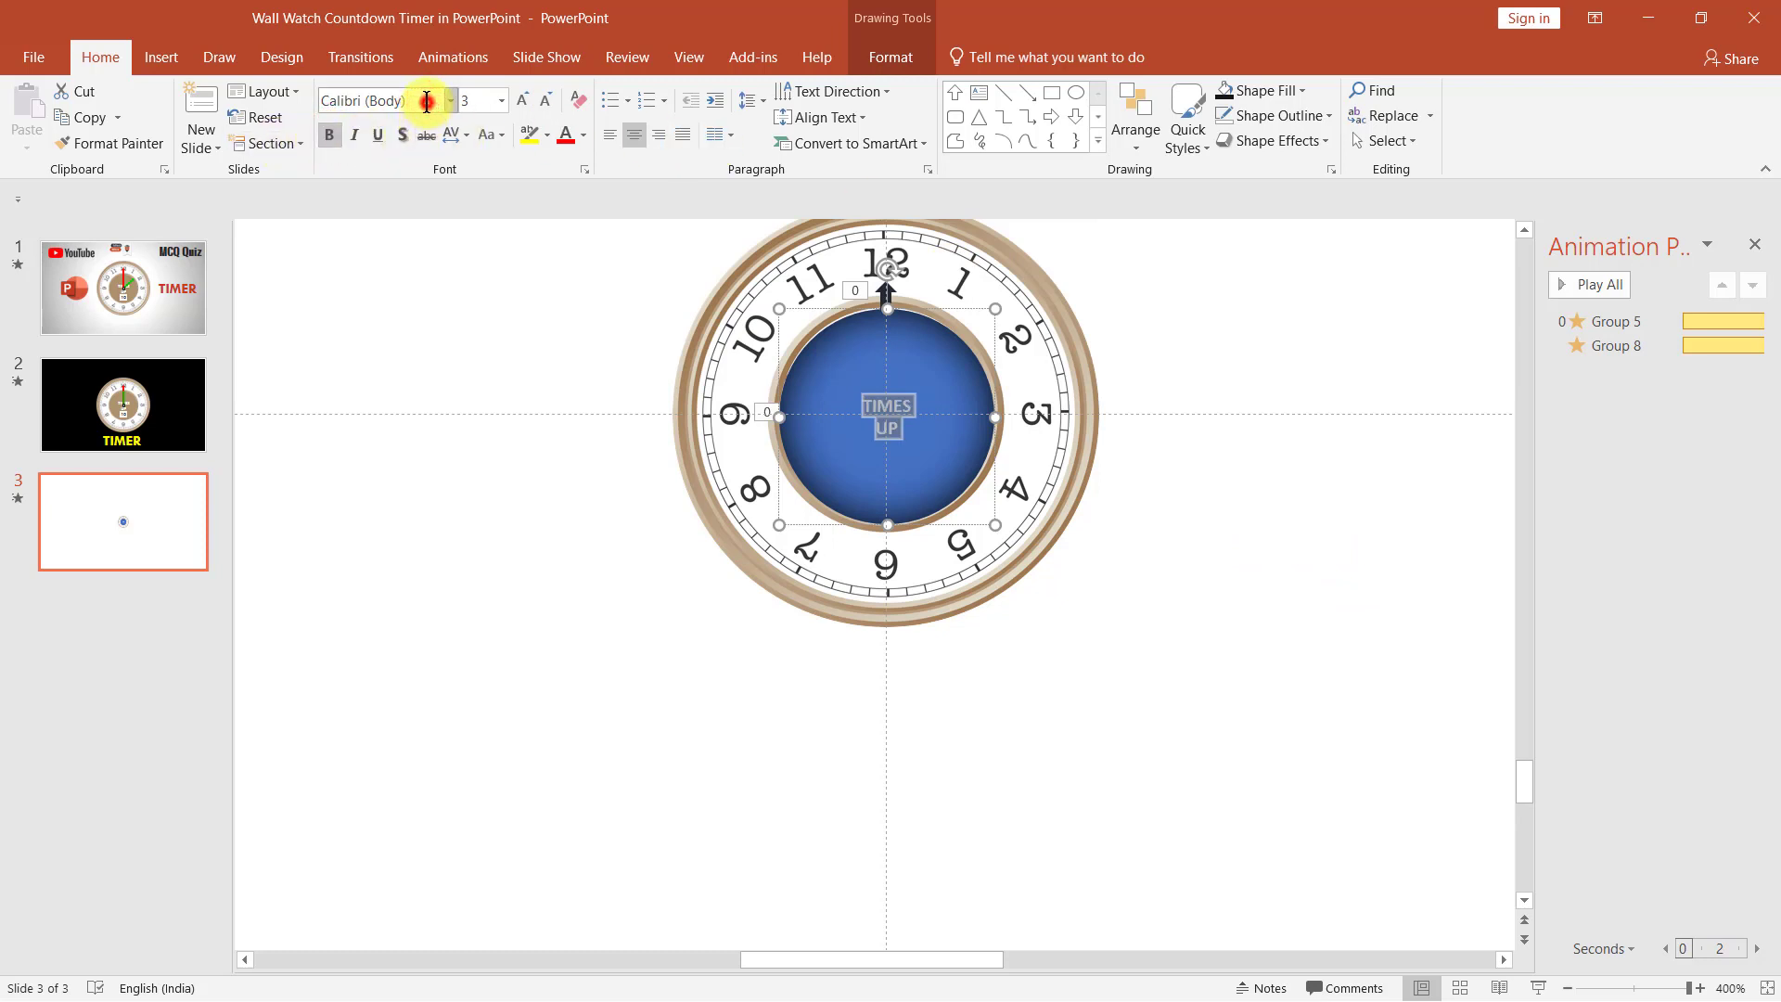
pyautogui.write('Agency FB')
pyautogui.press('Return')
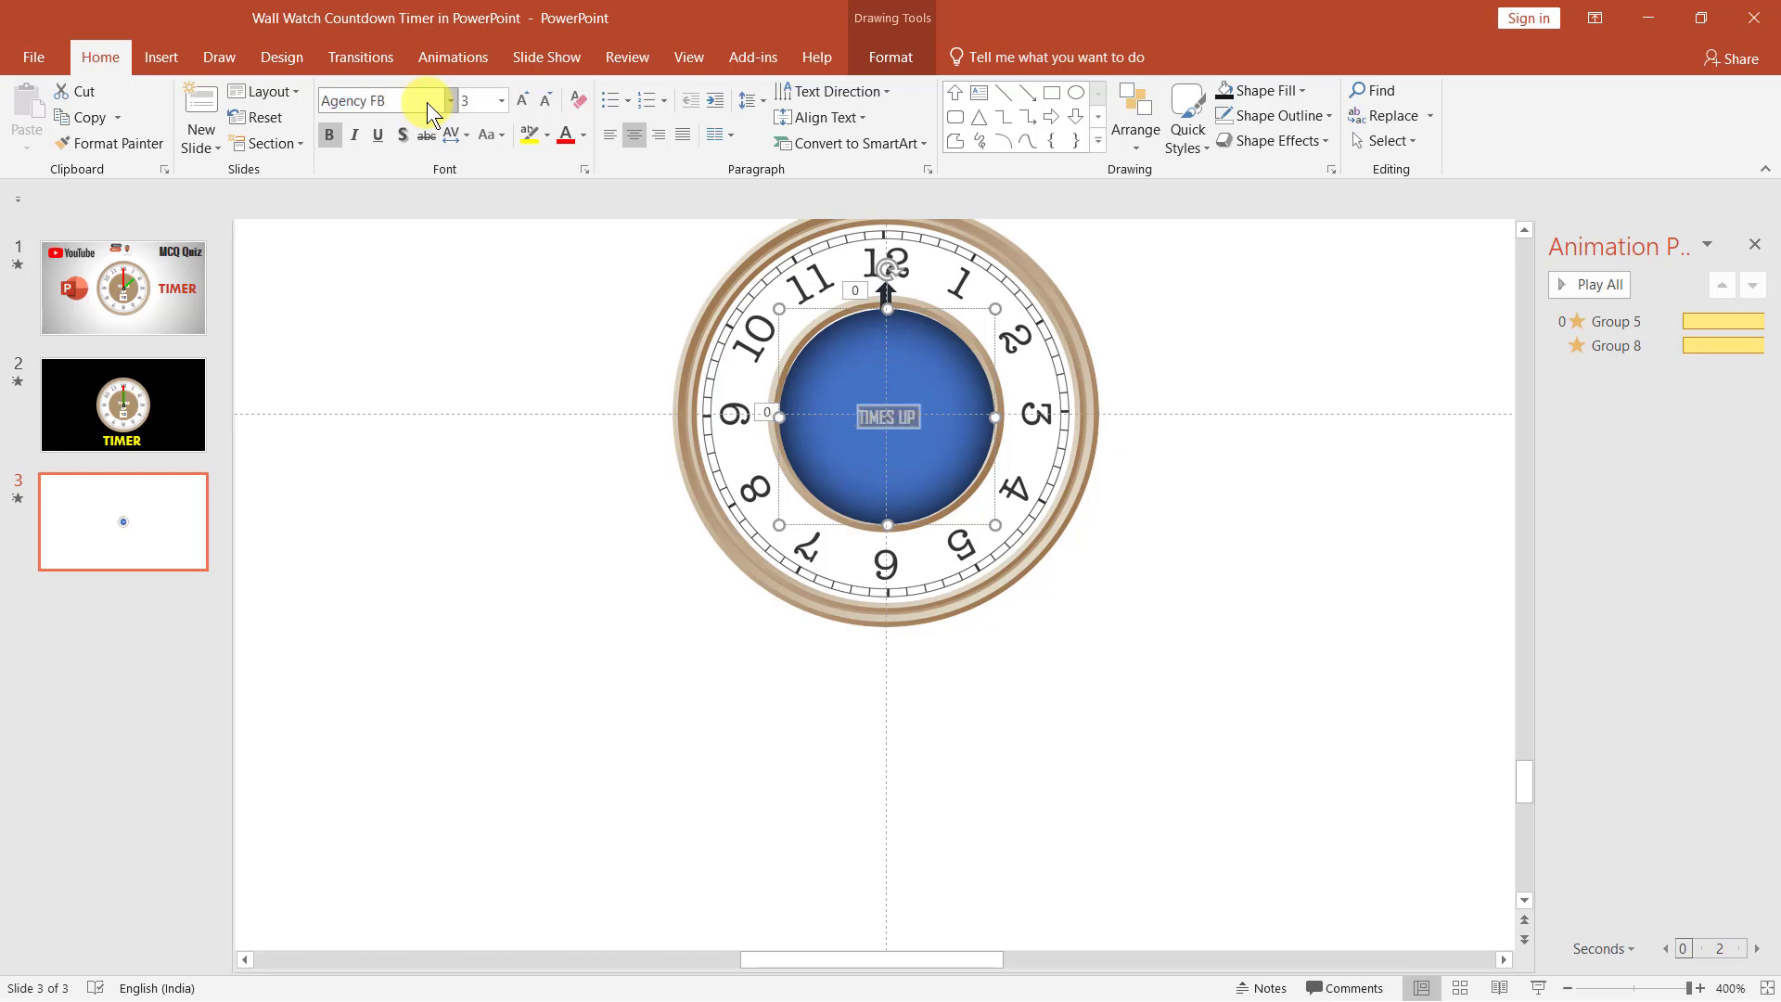
pyautogui.click(1383, 536)
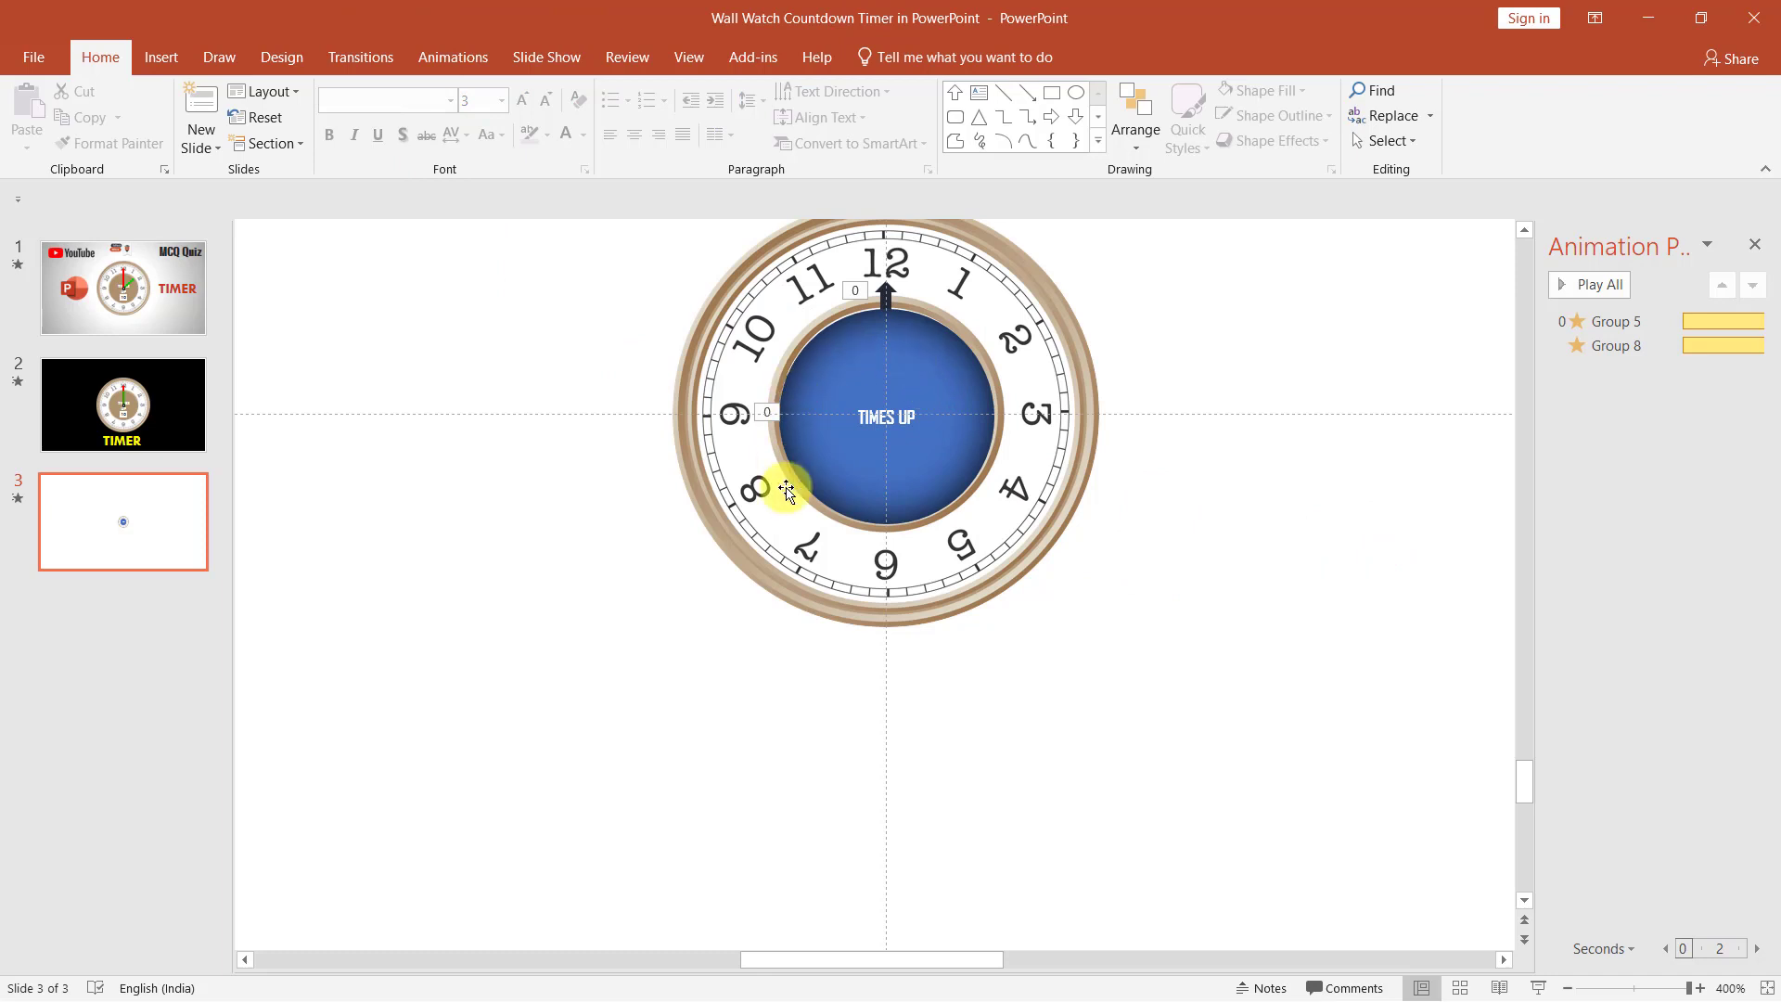
# - Fill the centre circle with the clock frame's brown using the Shape Fill eyedropper
pyautogui.click(953, 375)
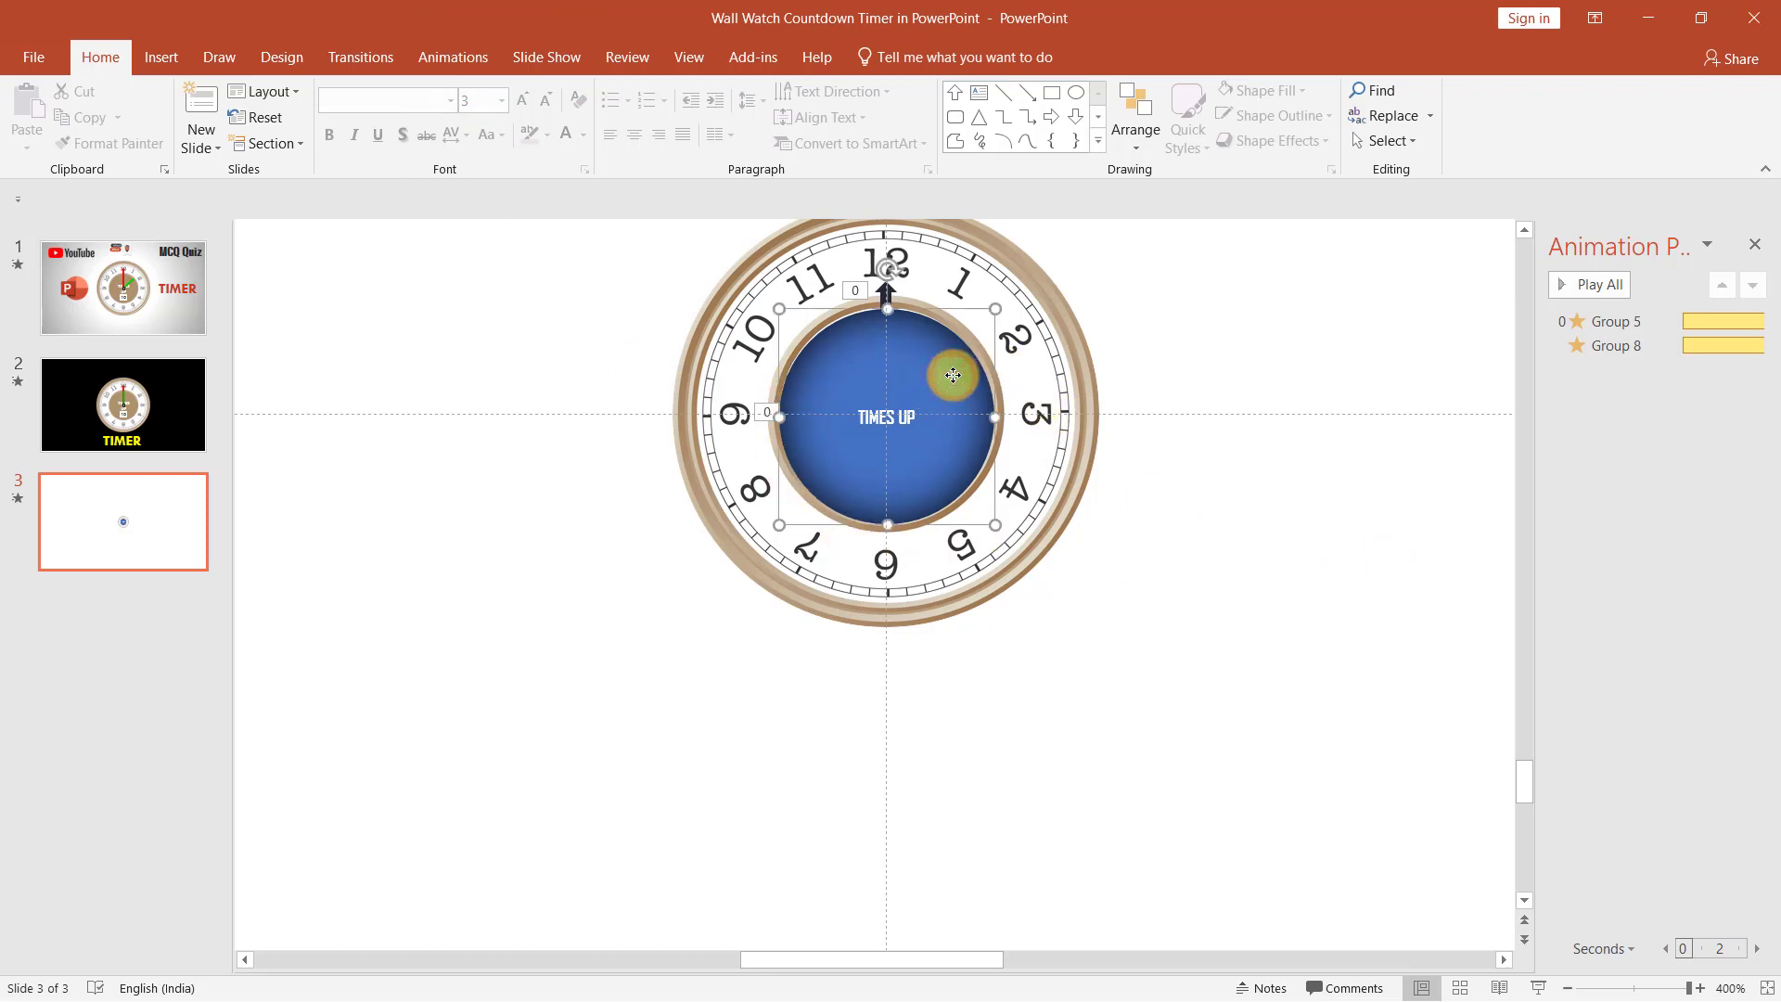
pyautogui.click(888, 57)
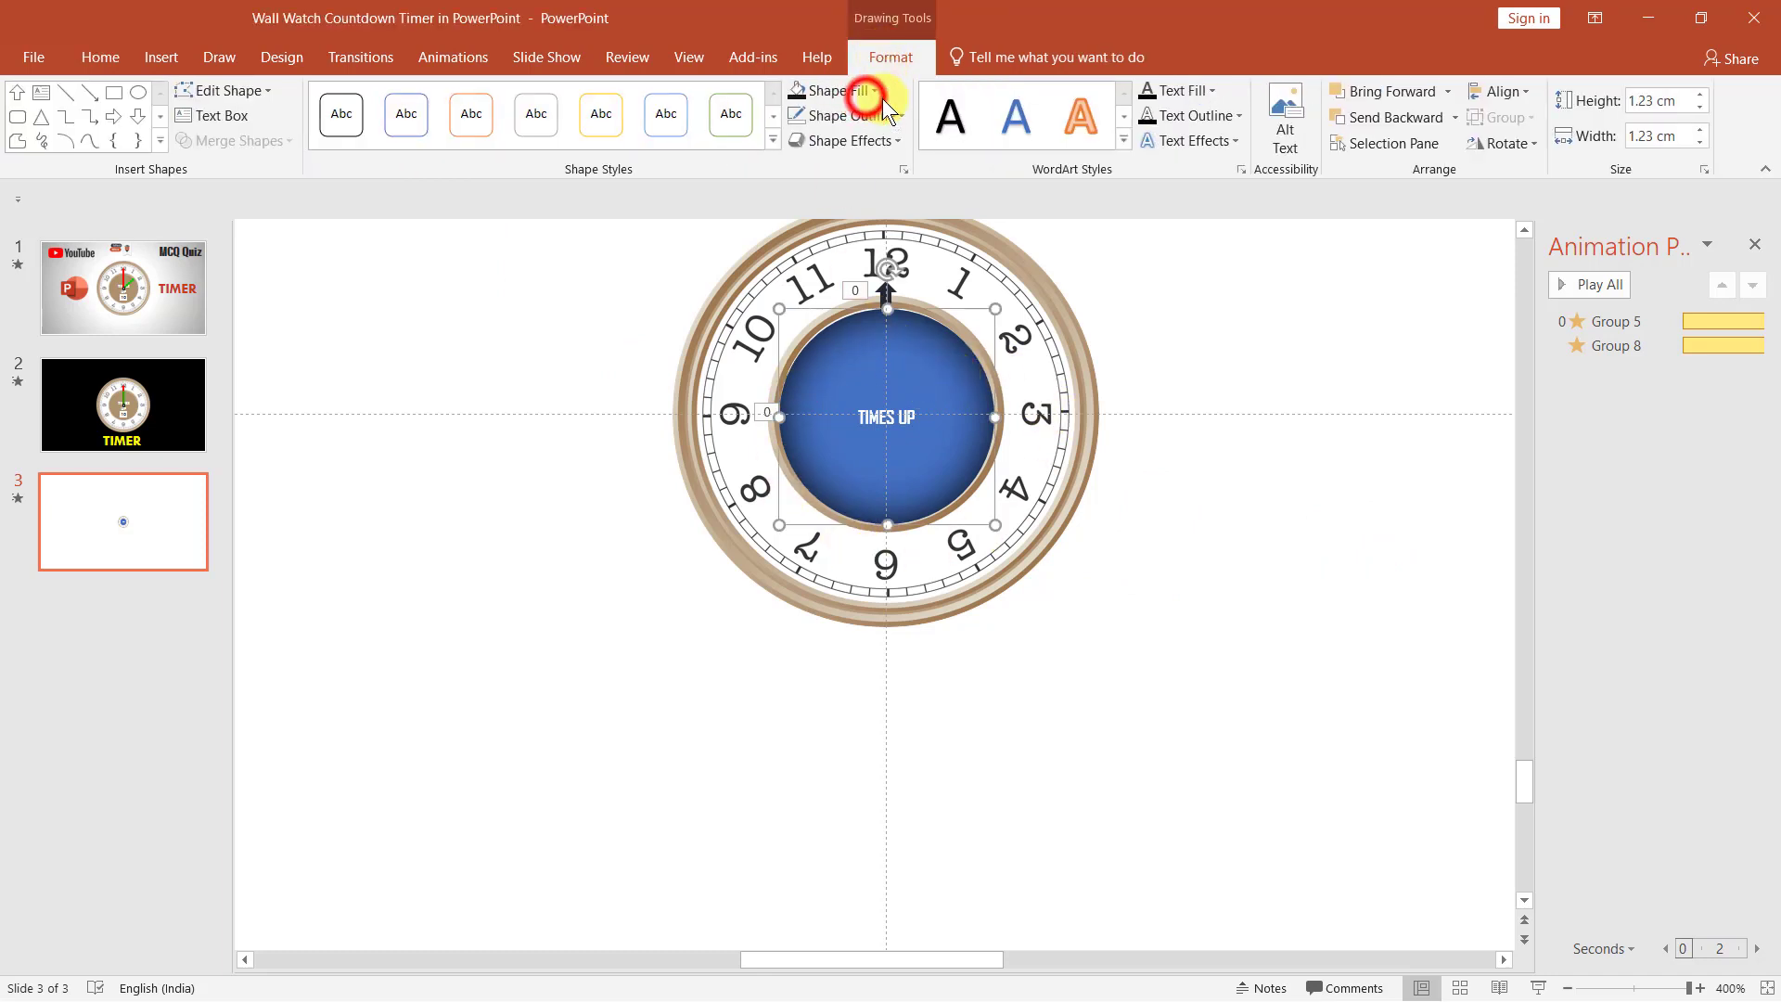
pyautogui.click(872, 90)
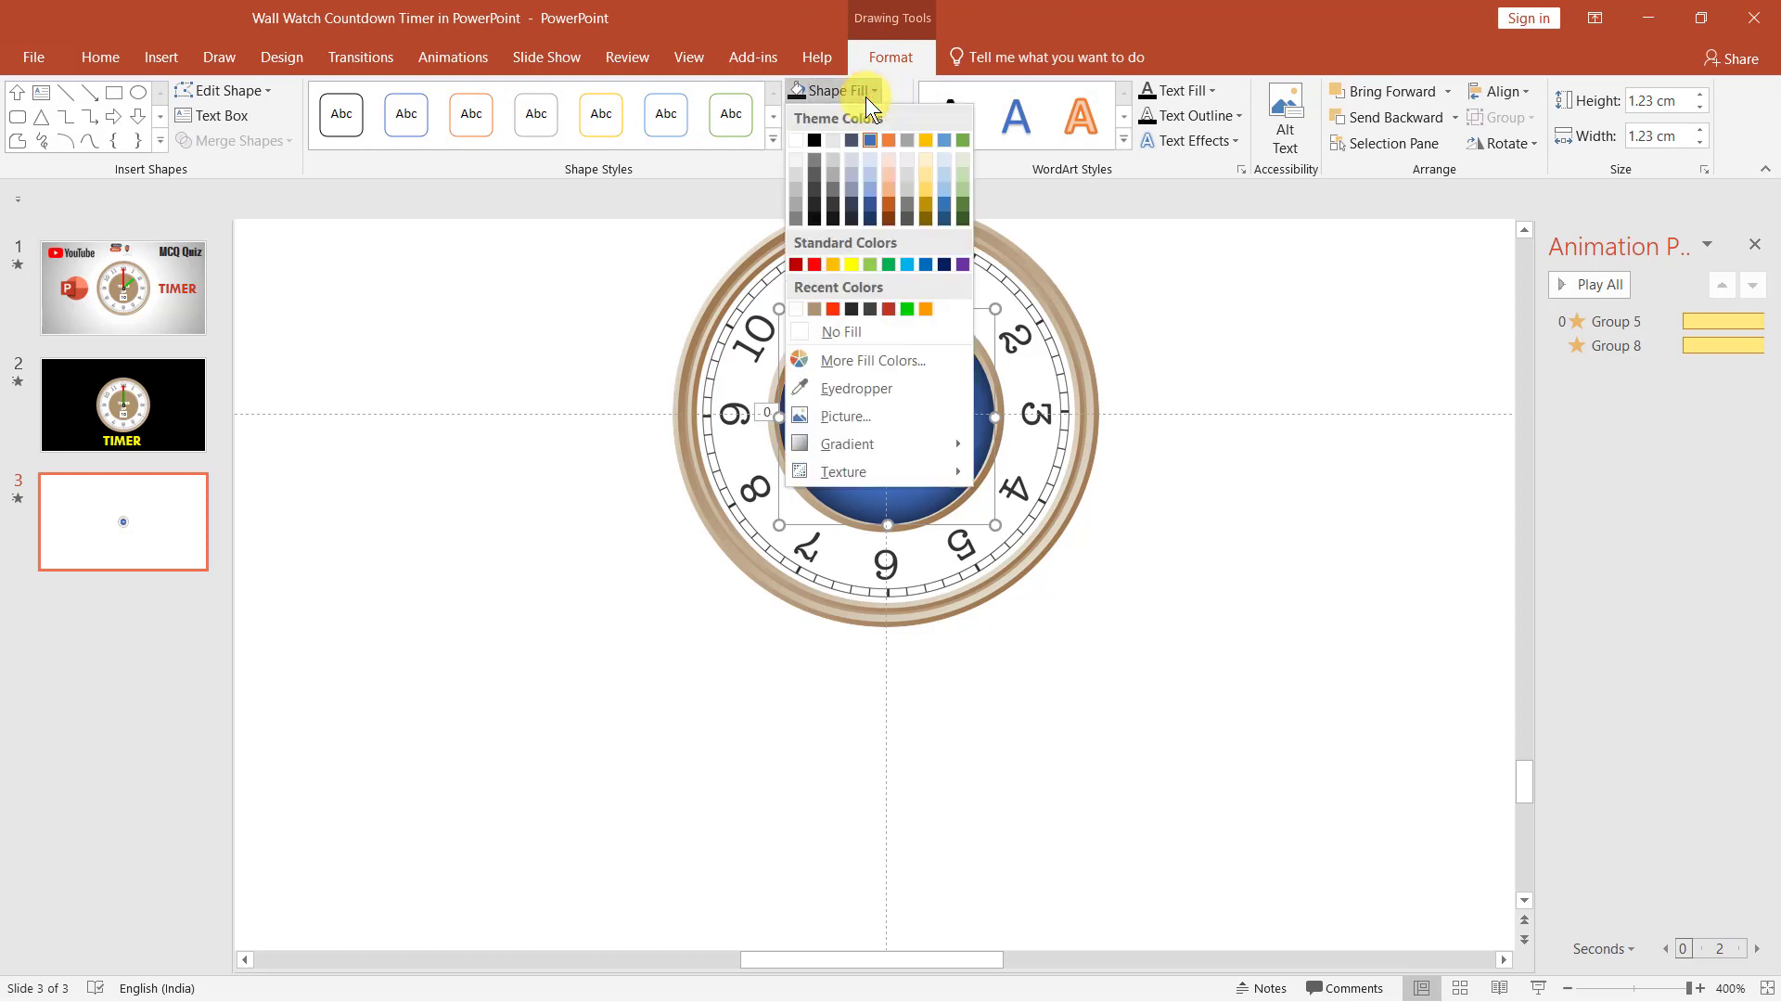
pyautogui.click(877, 387)
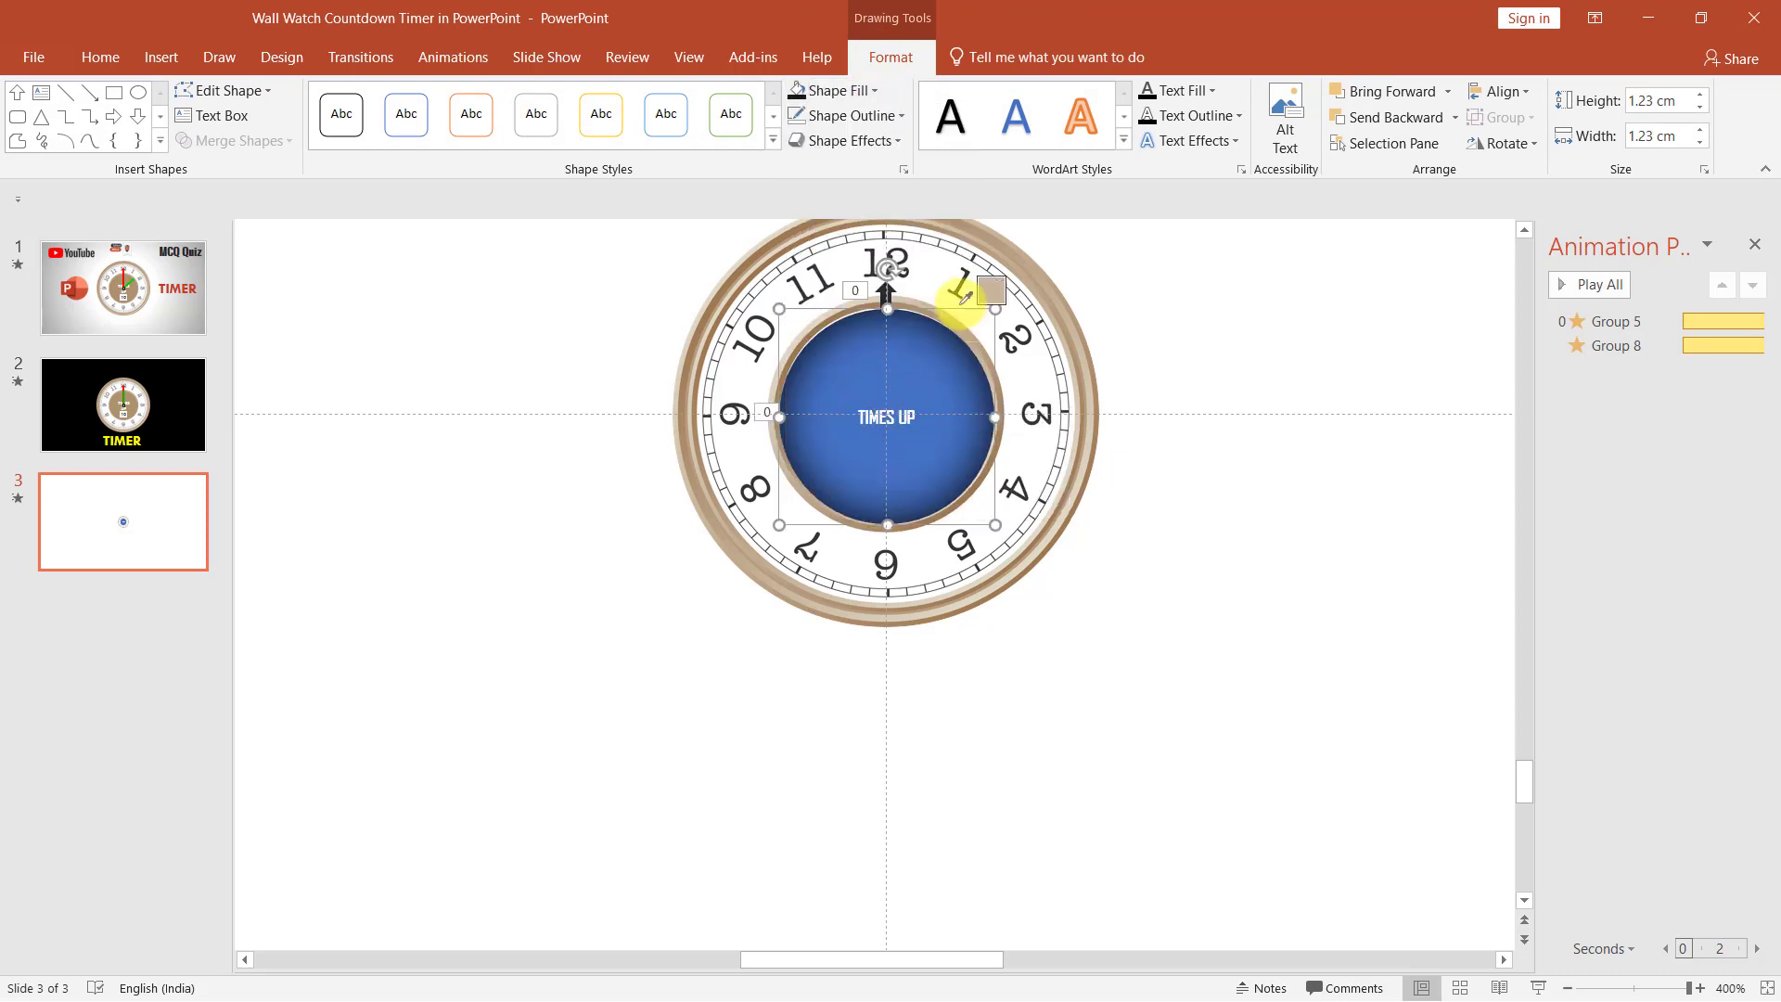
pyautogui.click(1051, 274)
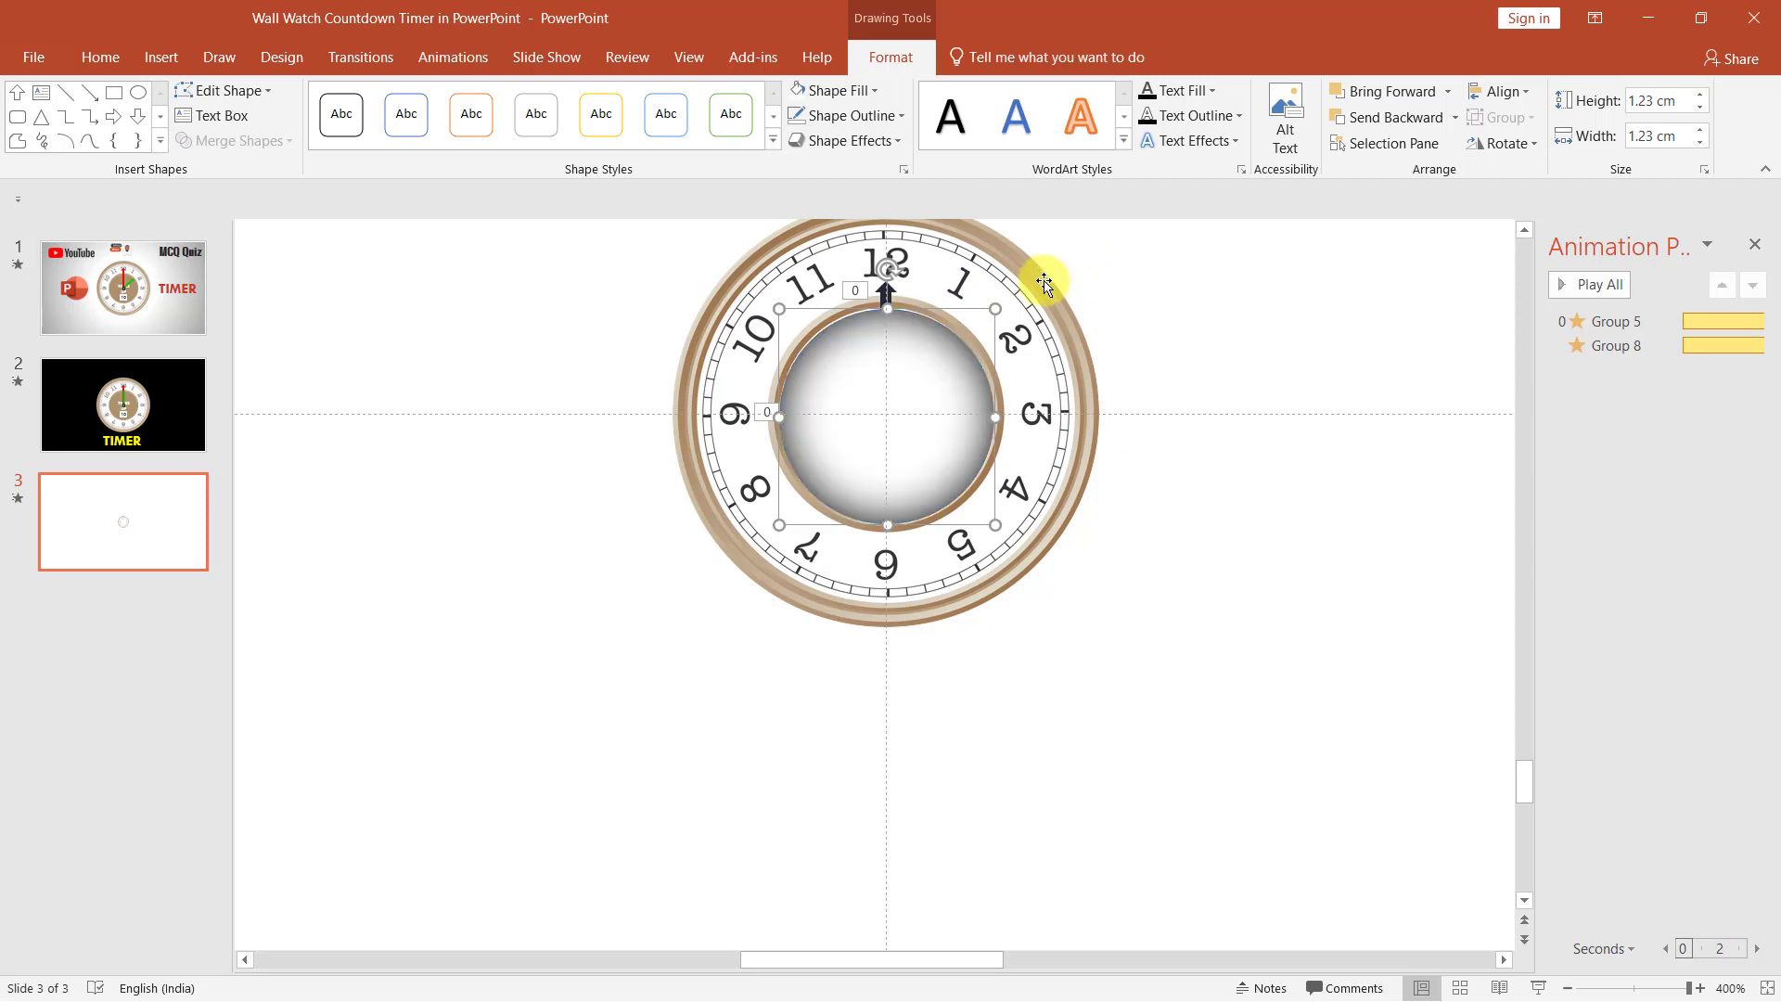
pyautogui.click(838, 97)
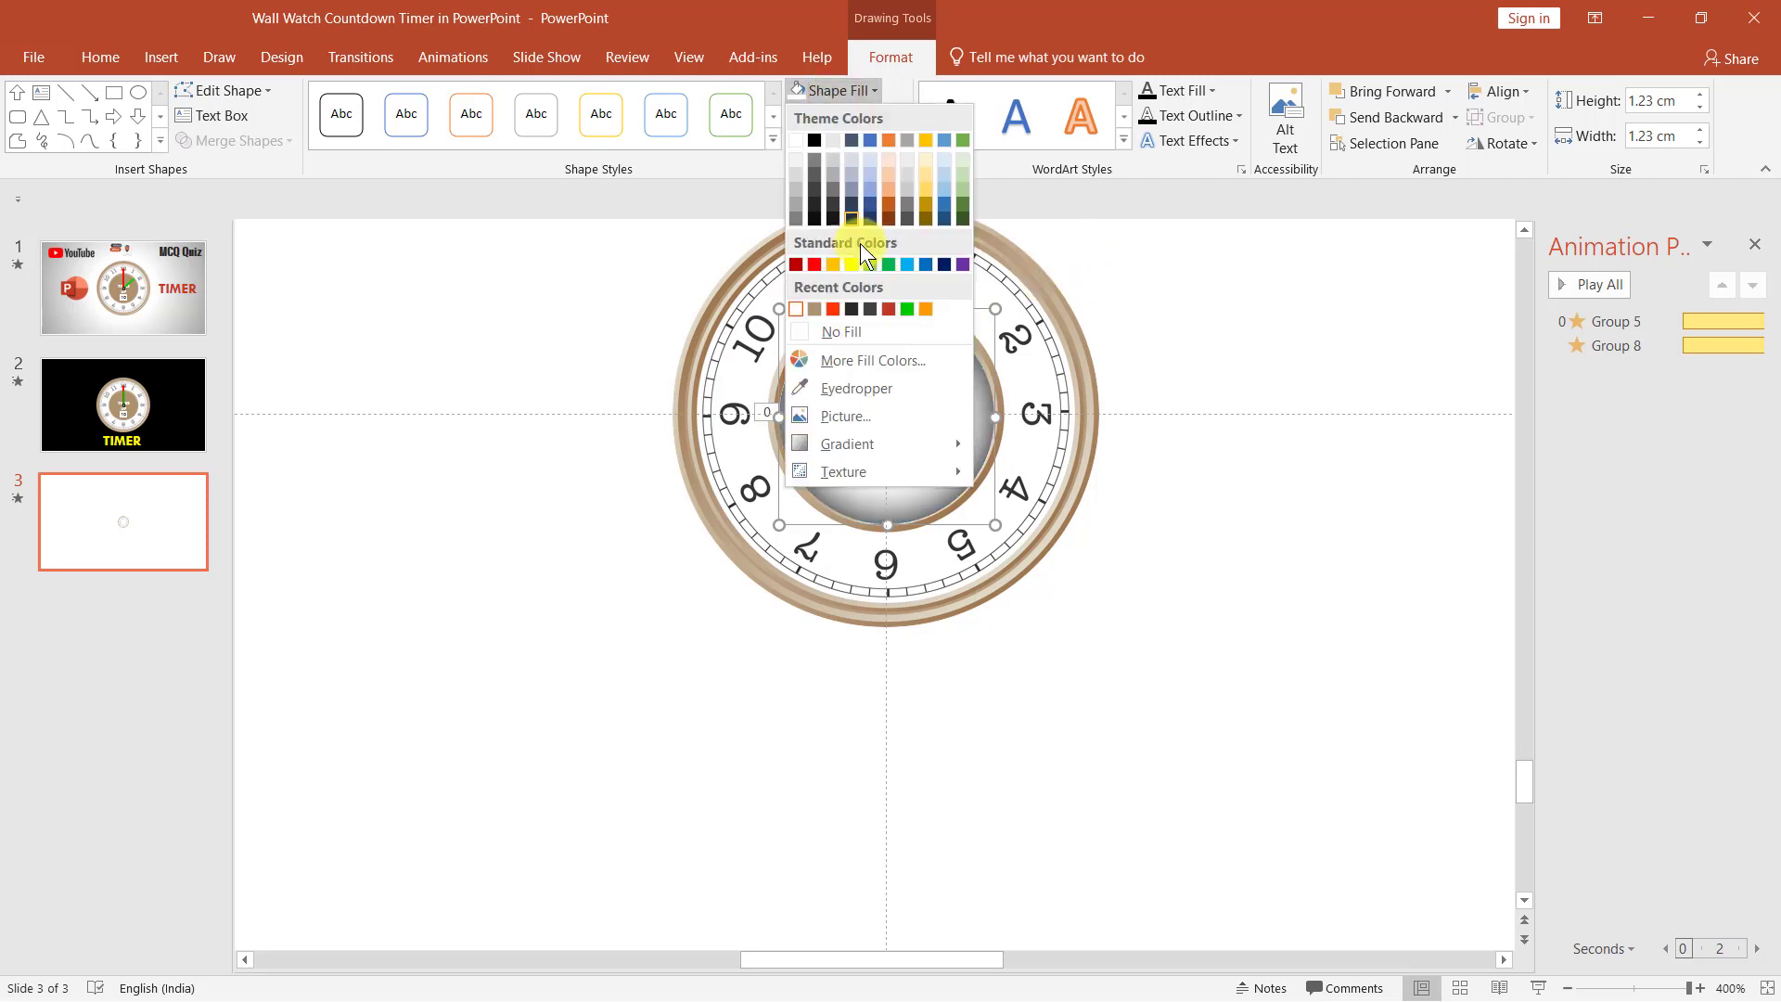
pyautogui.click(866, 385)
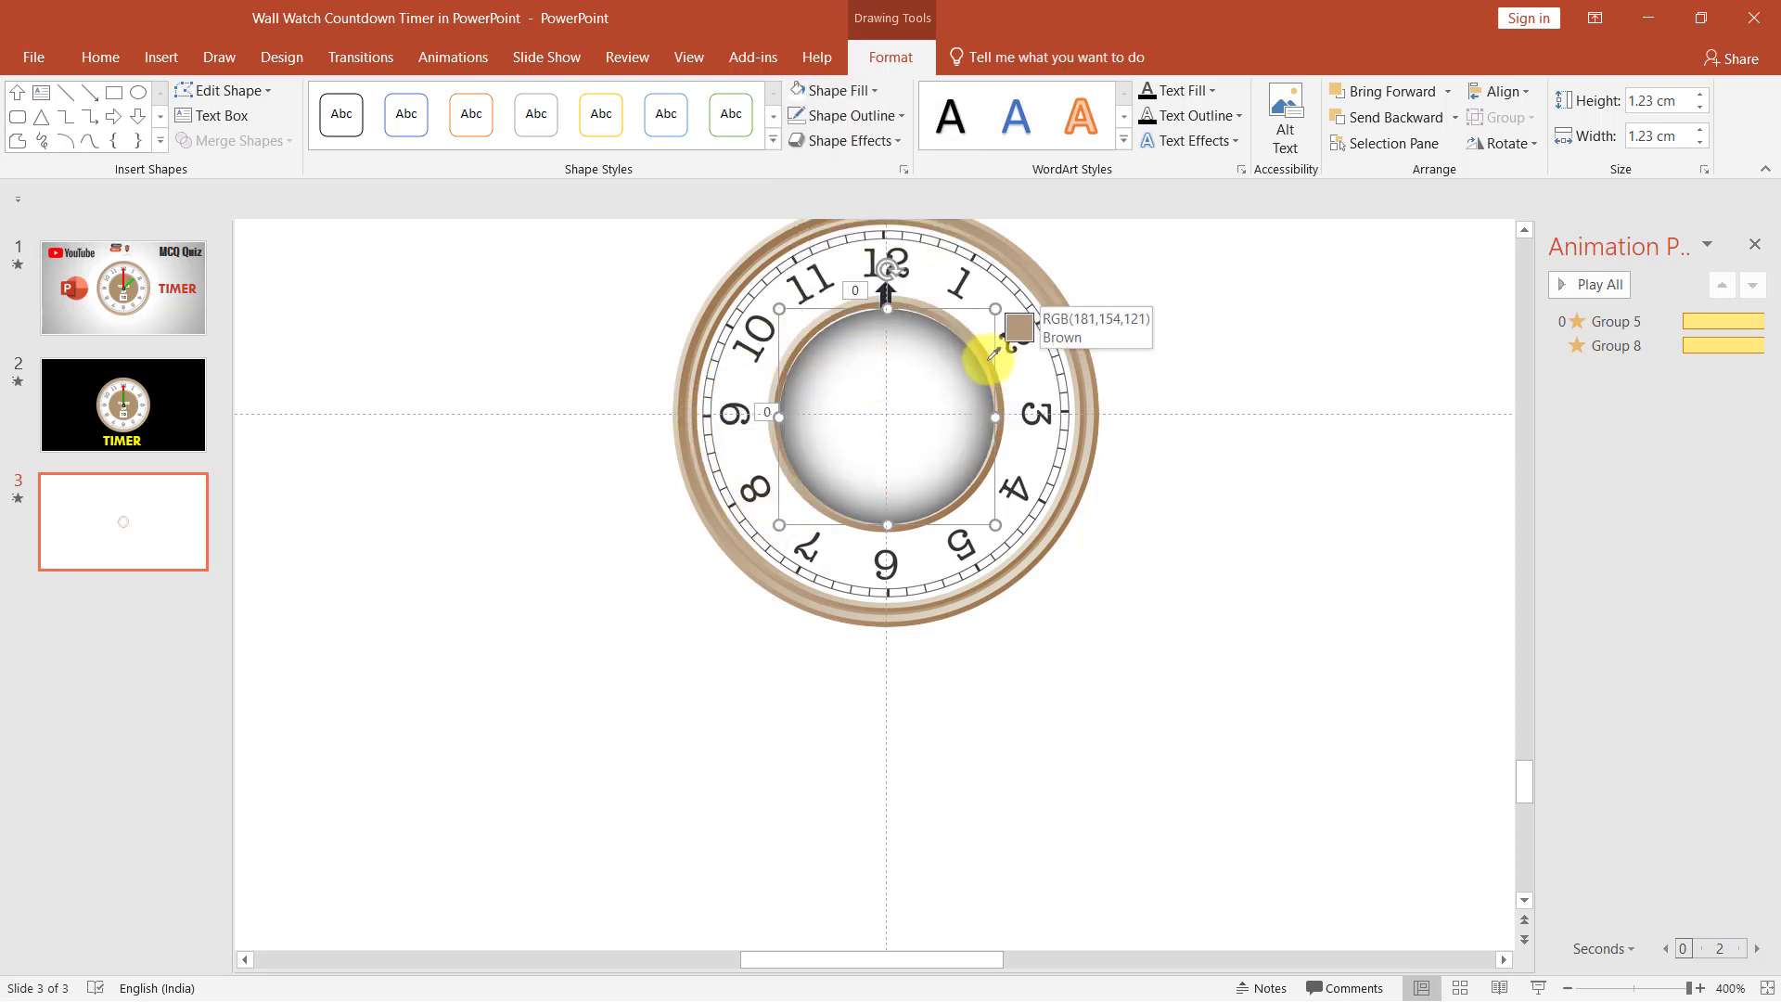
pyautogui.click(991, 360)
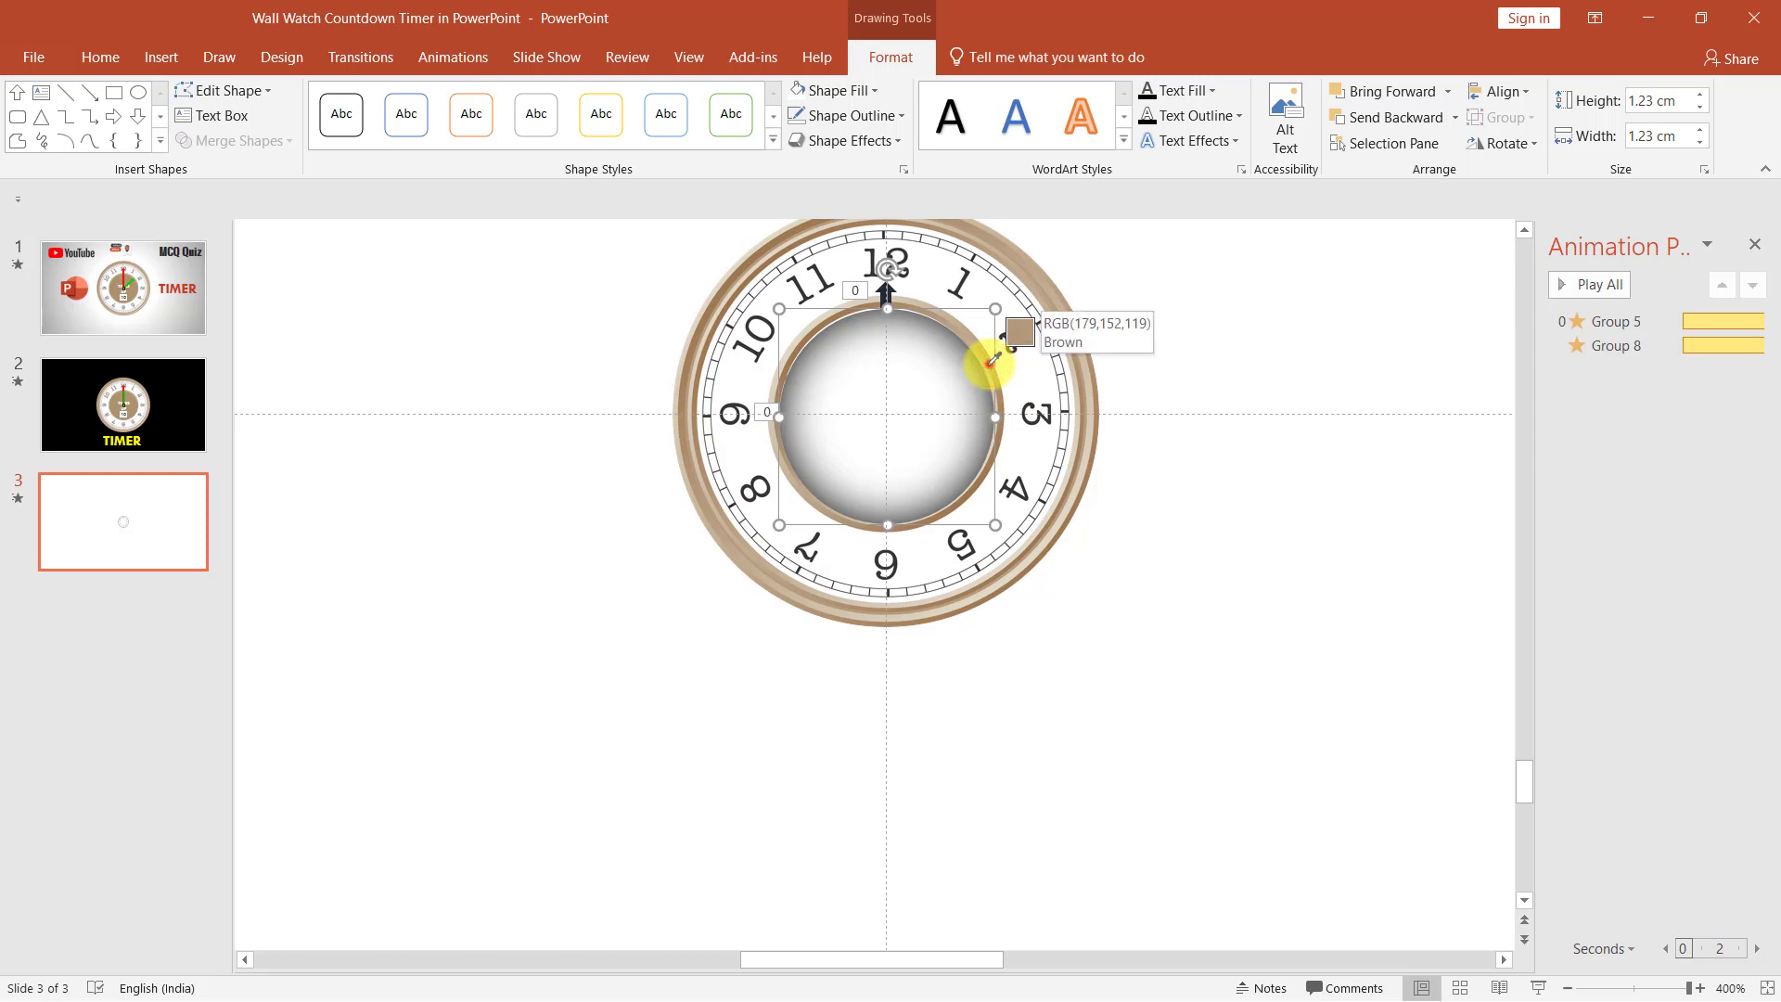
pyautogui.click(1216, 382)
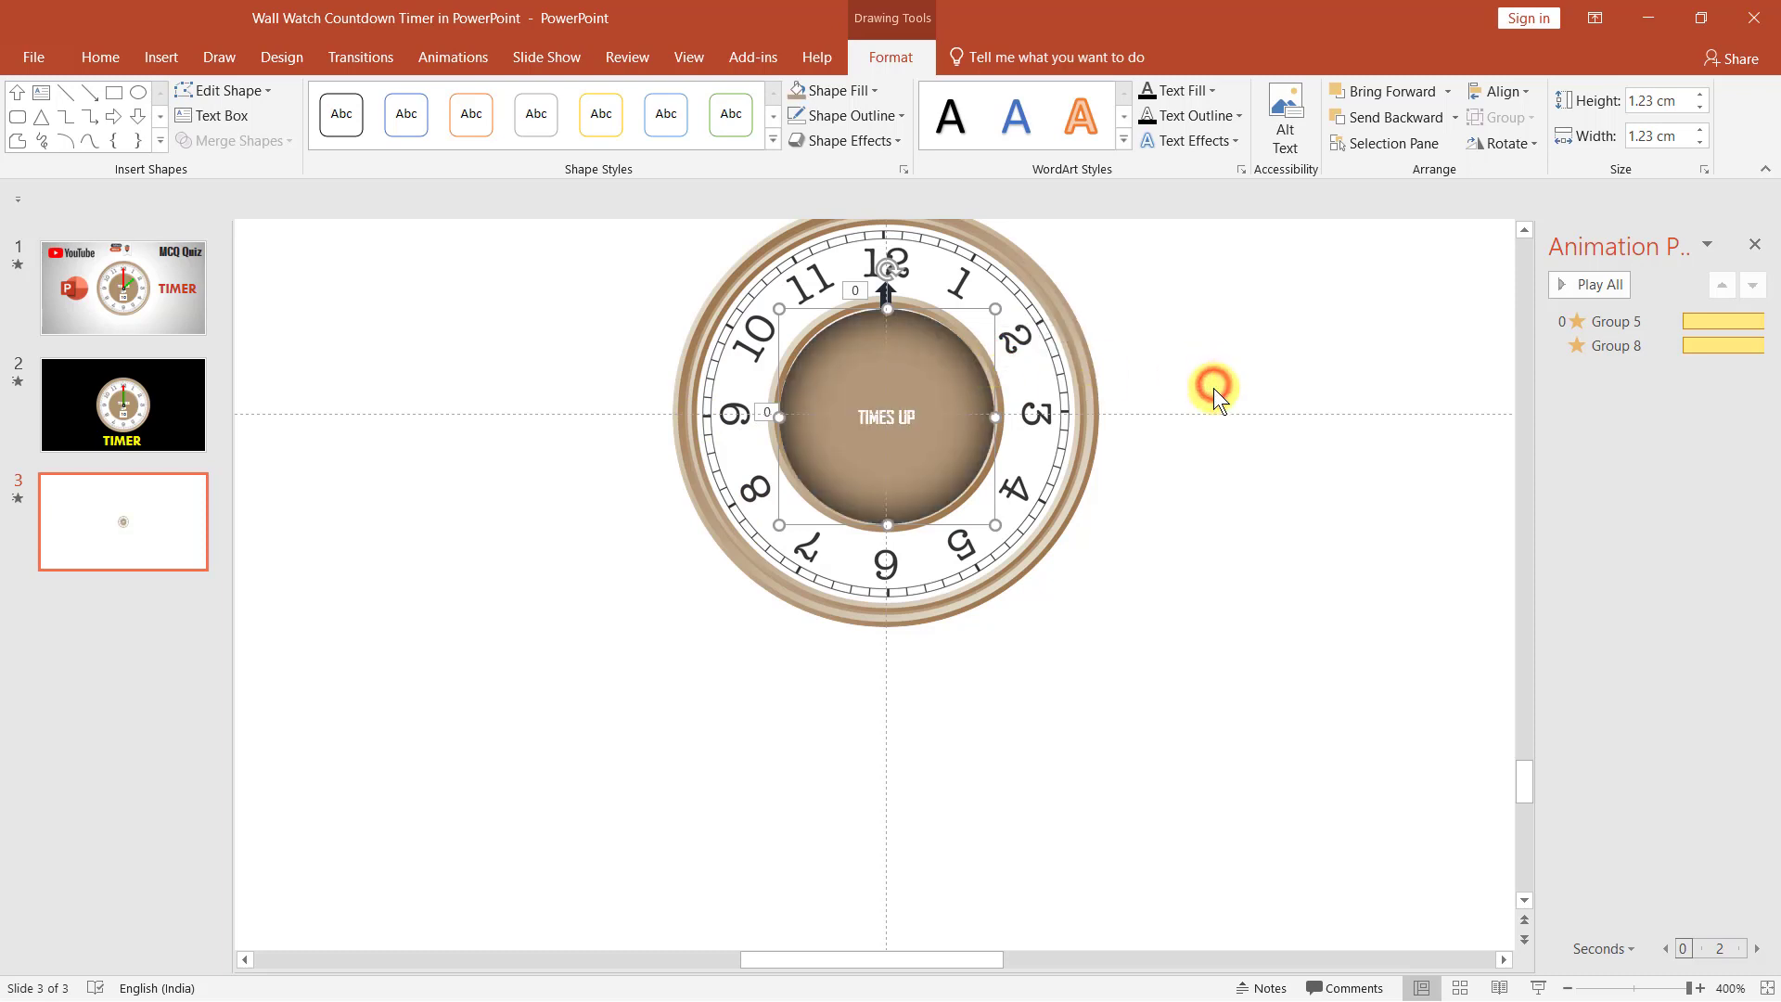
# - Send the brown centre circle and then the outer clock picture to the back
pyautogui.click(902, 369)
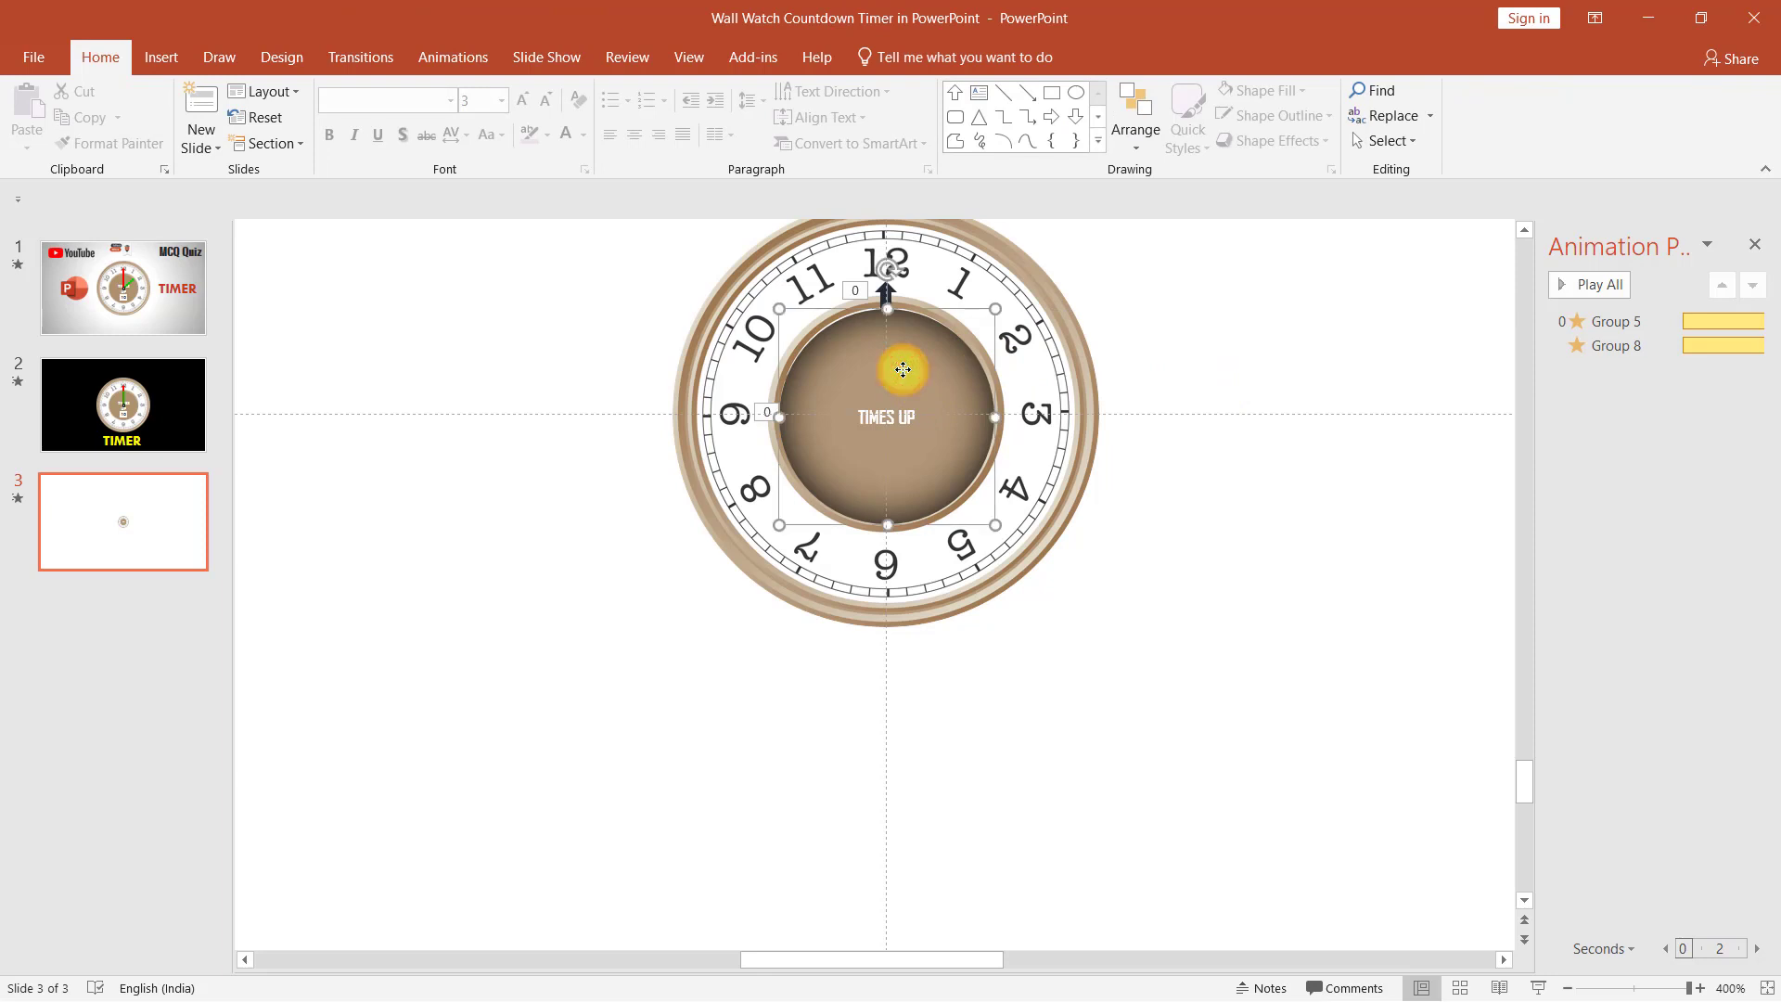
pyautogui.rightClick(902, 369)
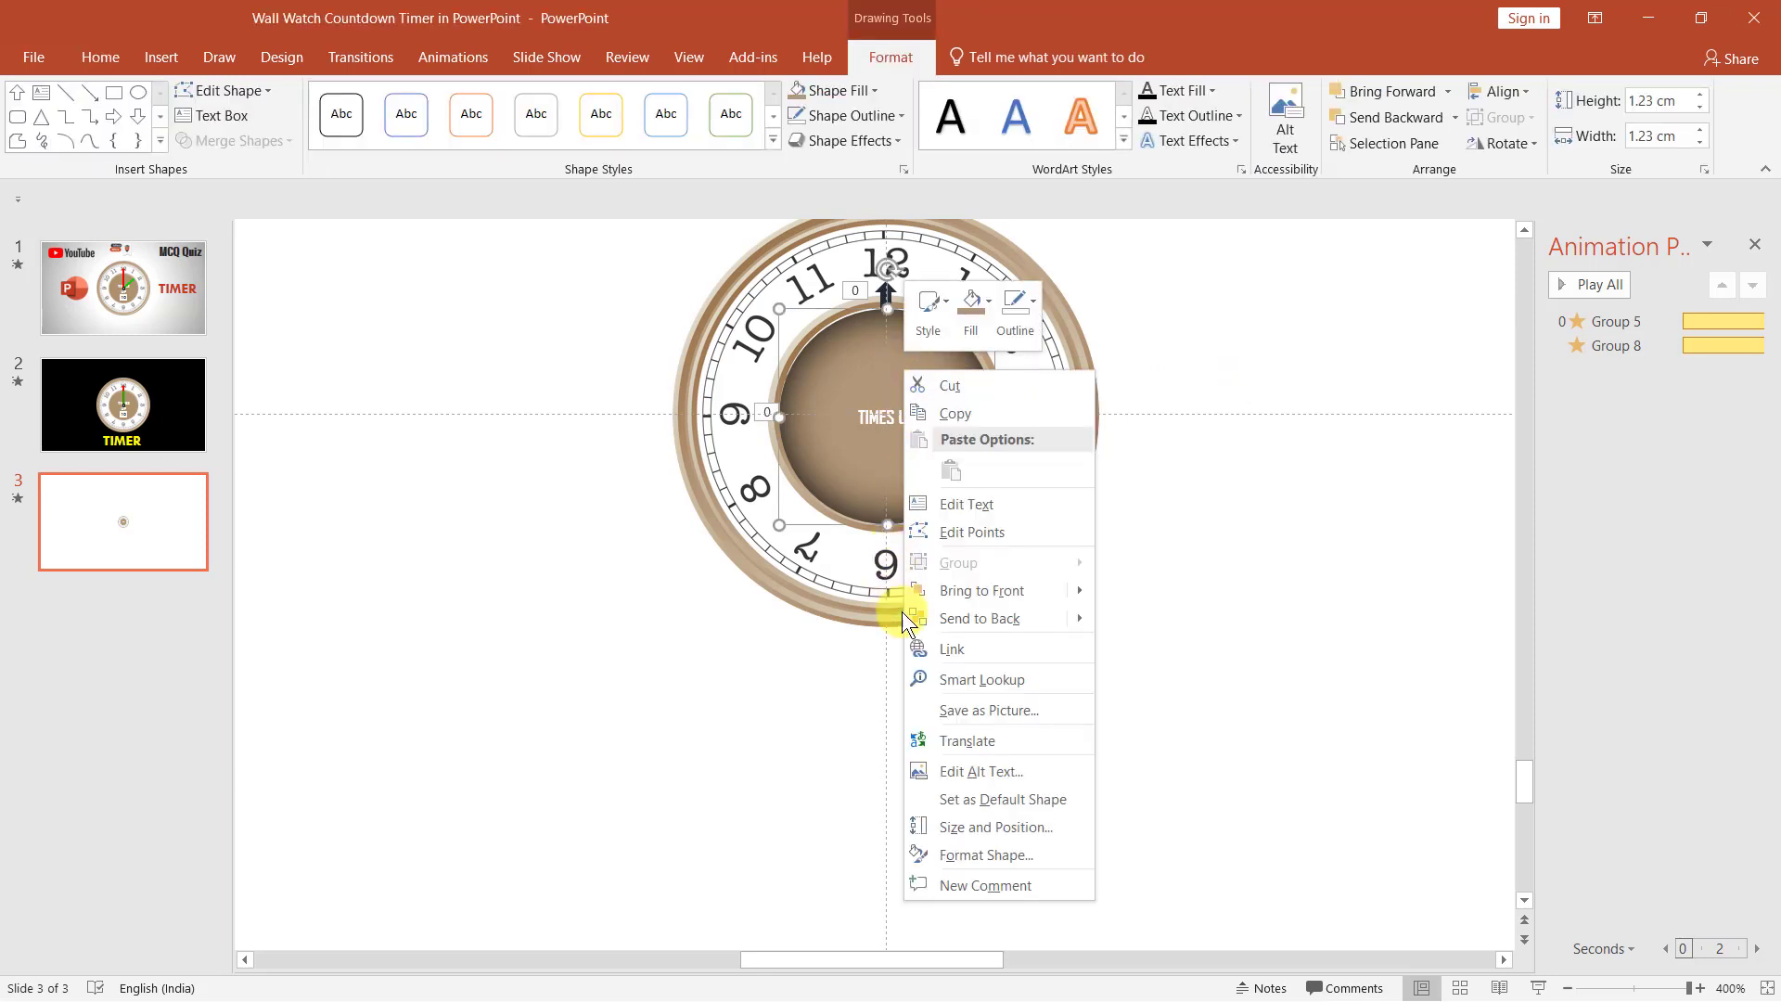
pyautogui.click(991, 623)
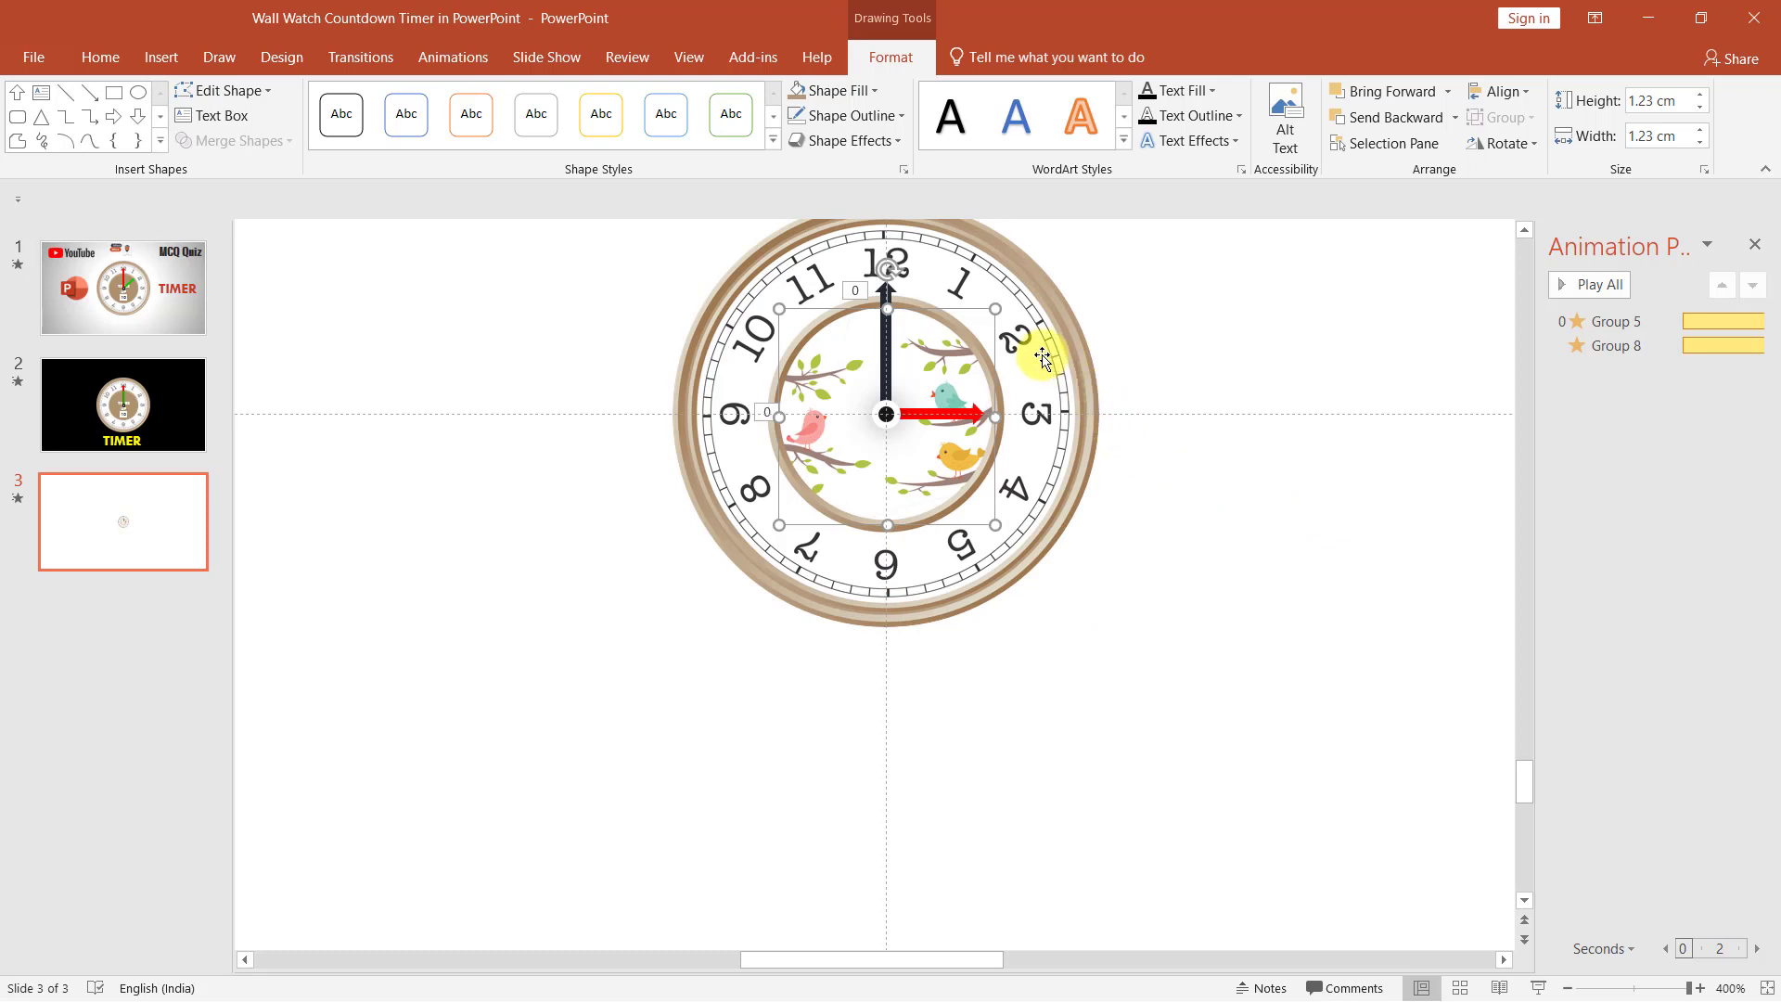
pyautogui.click(1085, 361)
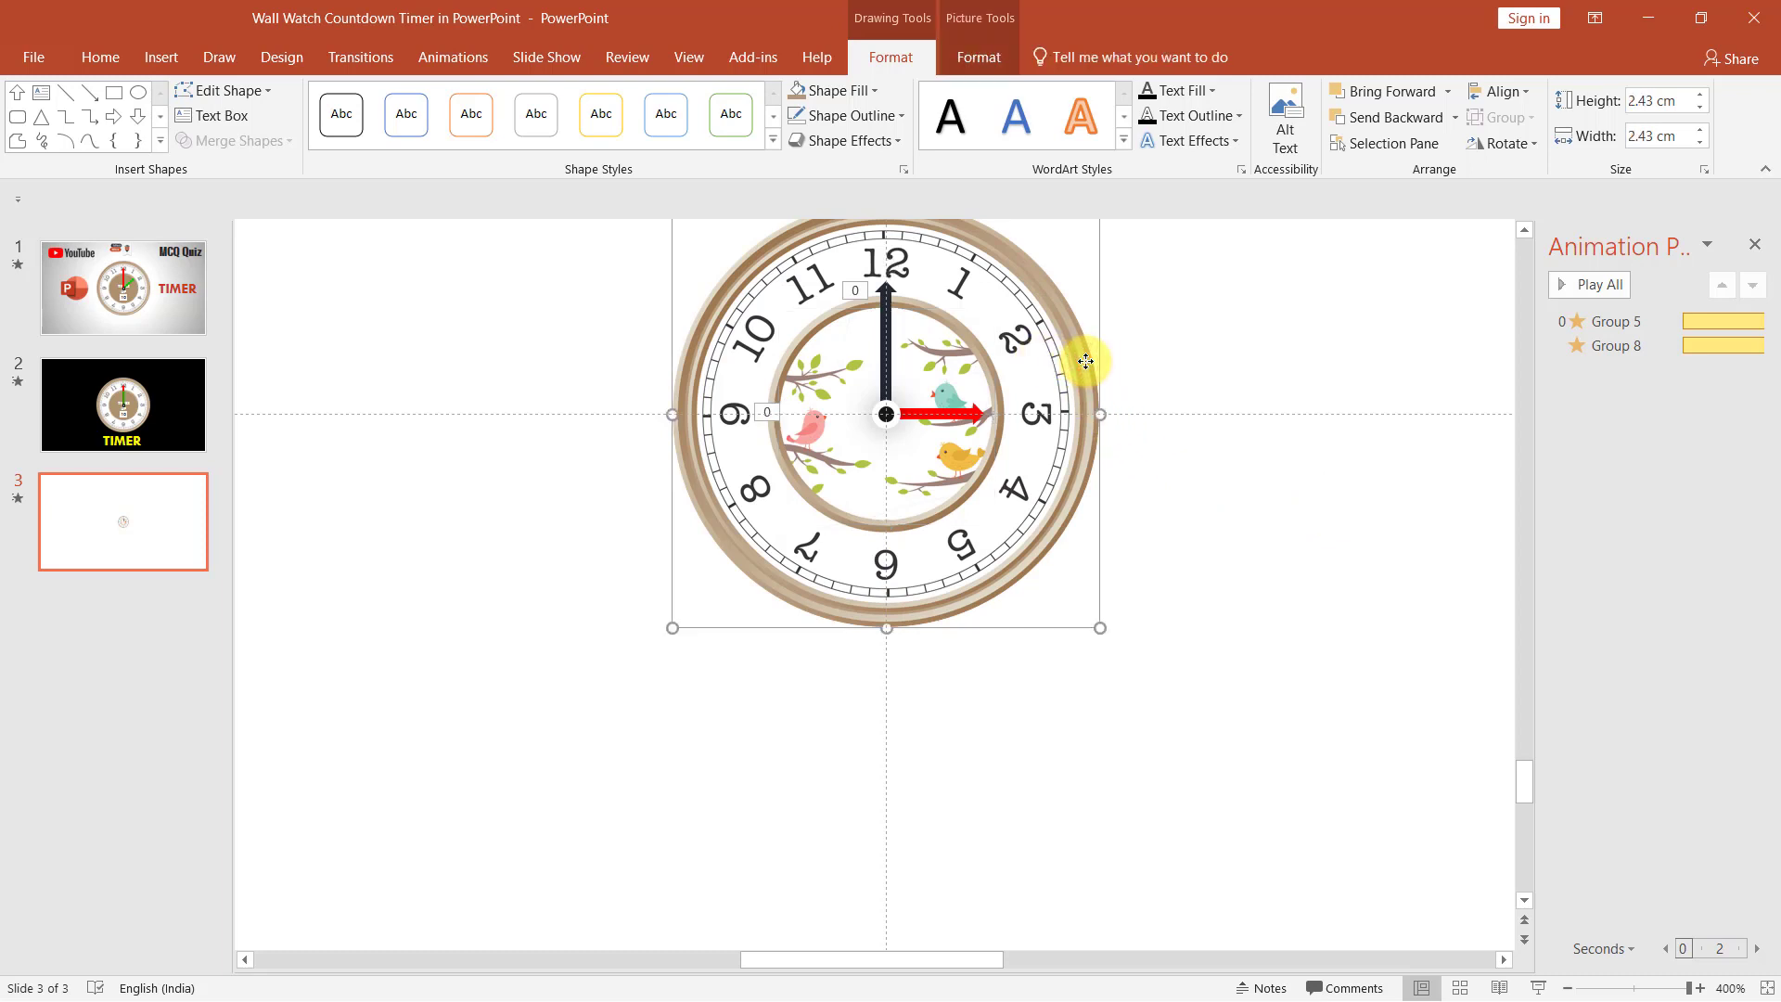
pyautogui.rightClick(1085, 361)
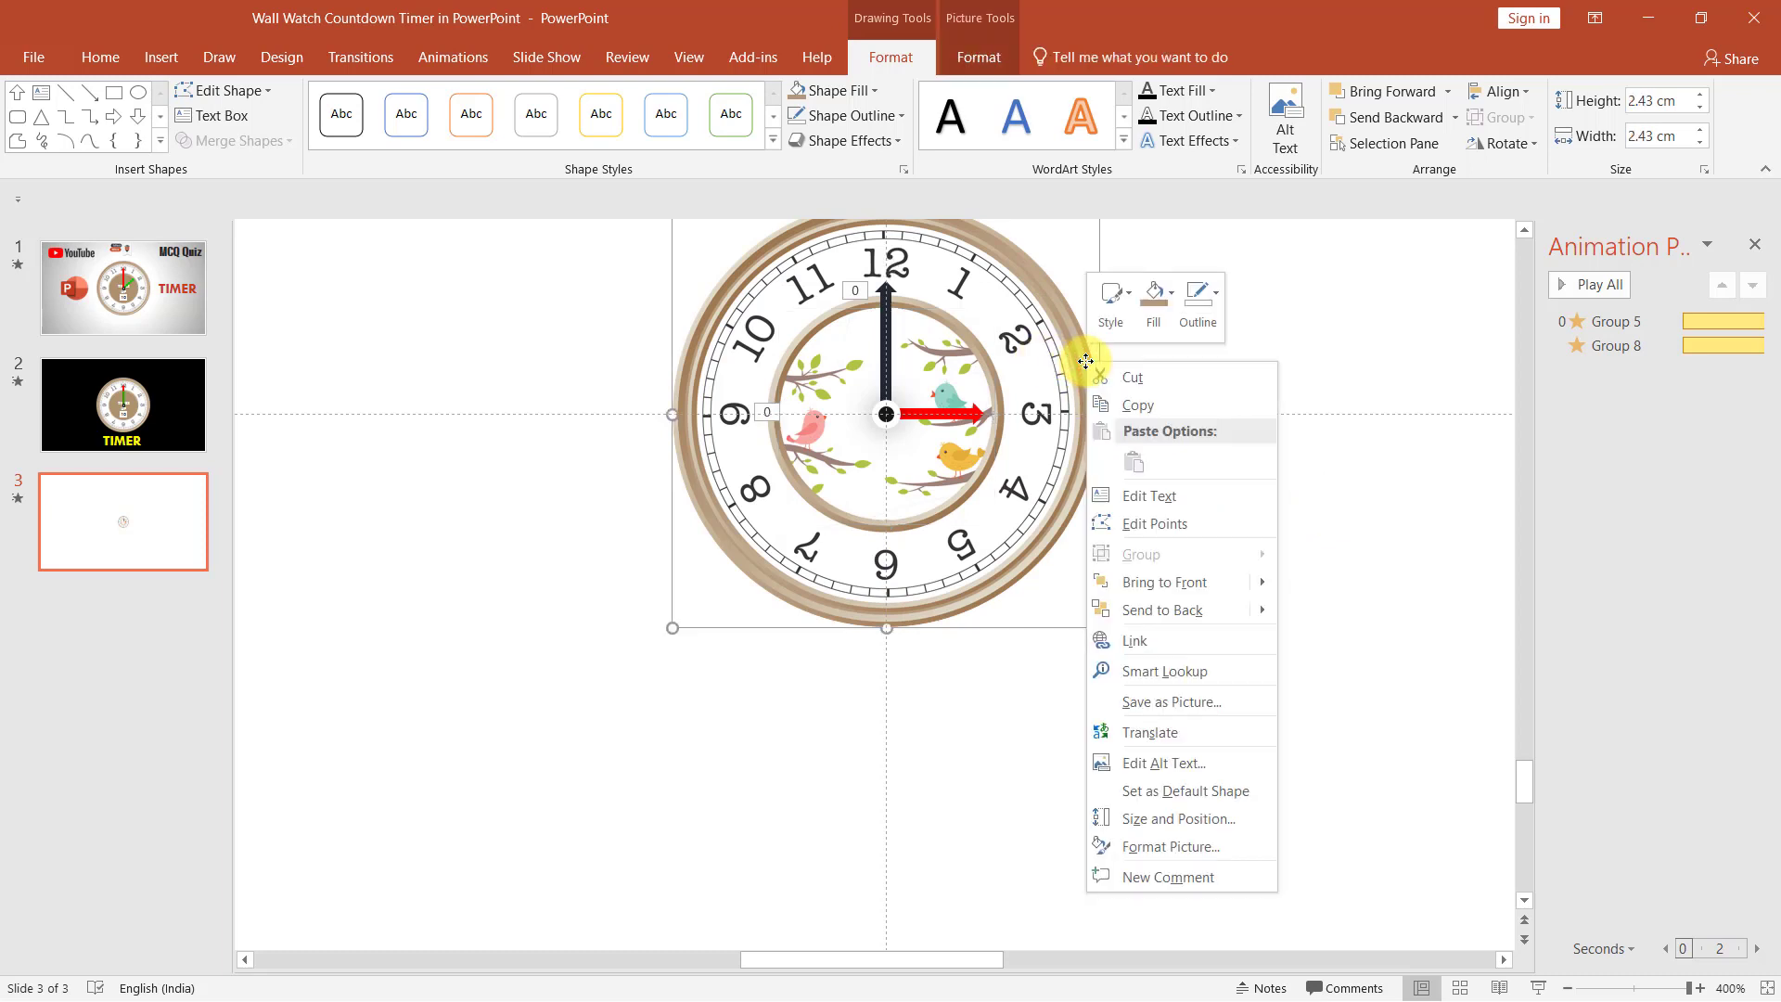
pyautogui.click(1165, 614)
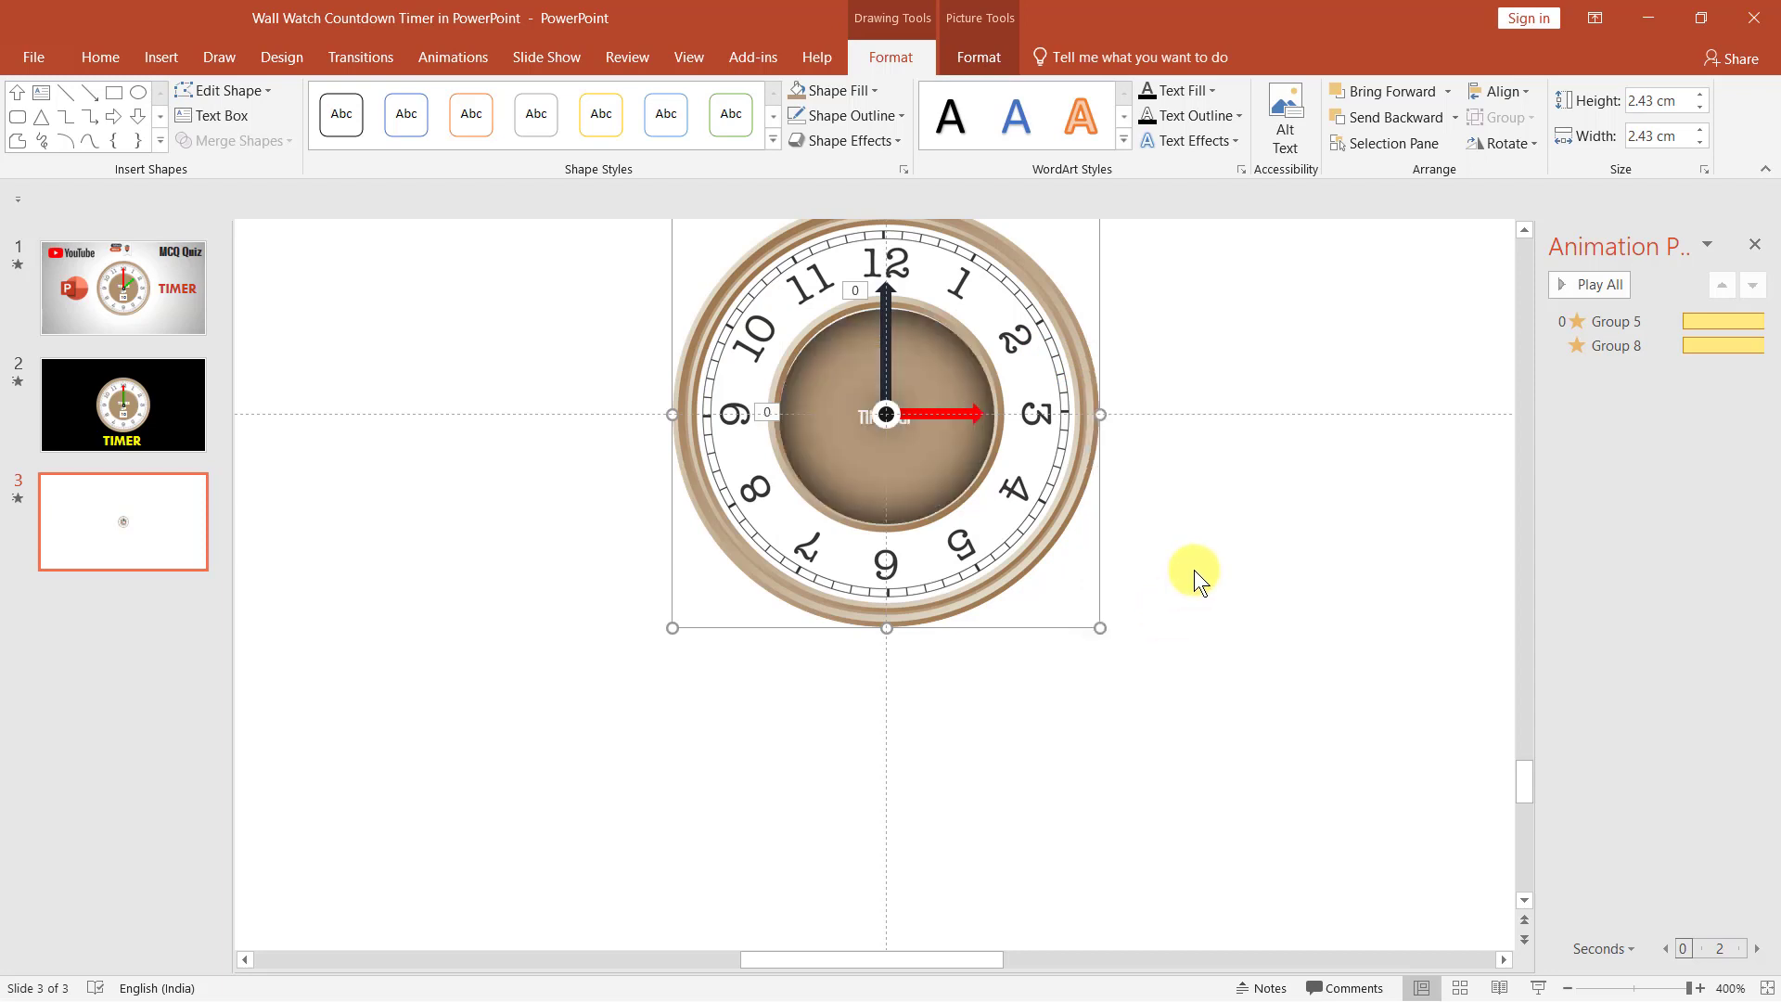
pyautogui.scroll(2, 1311, 437)
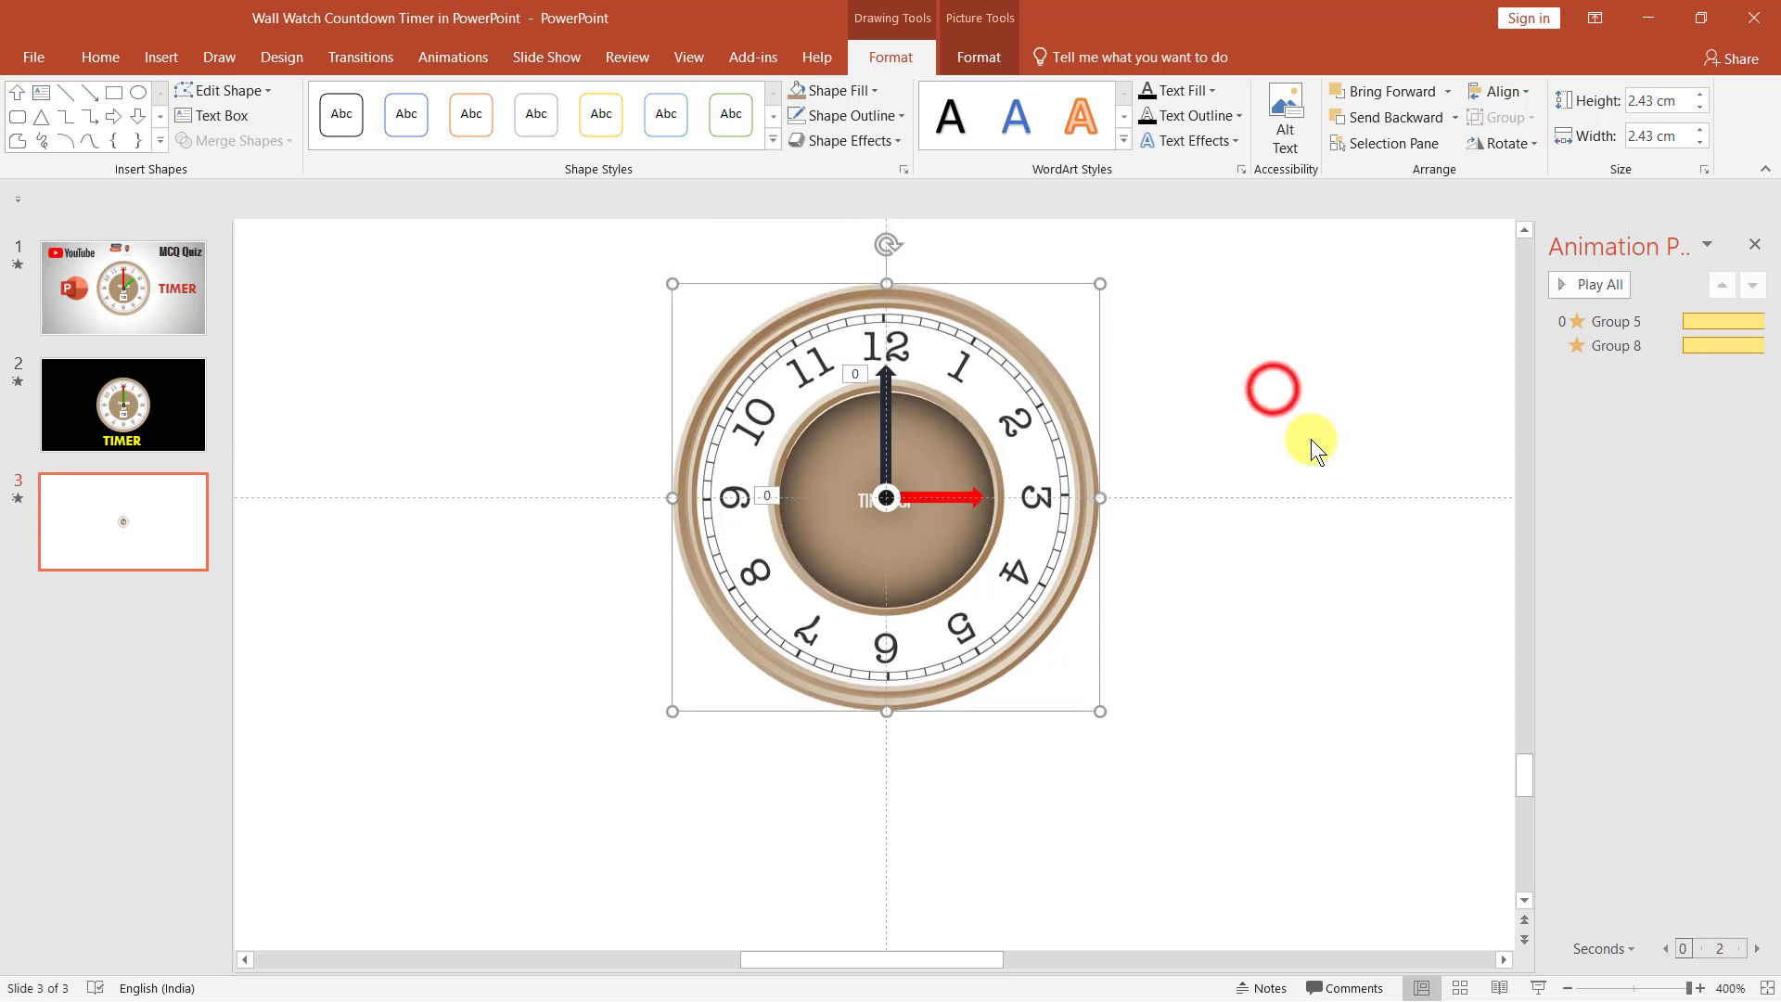
pyautogui.click(1267, 385)
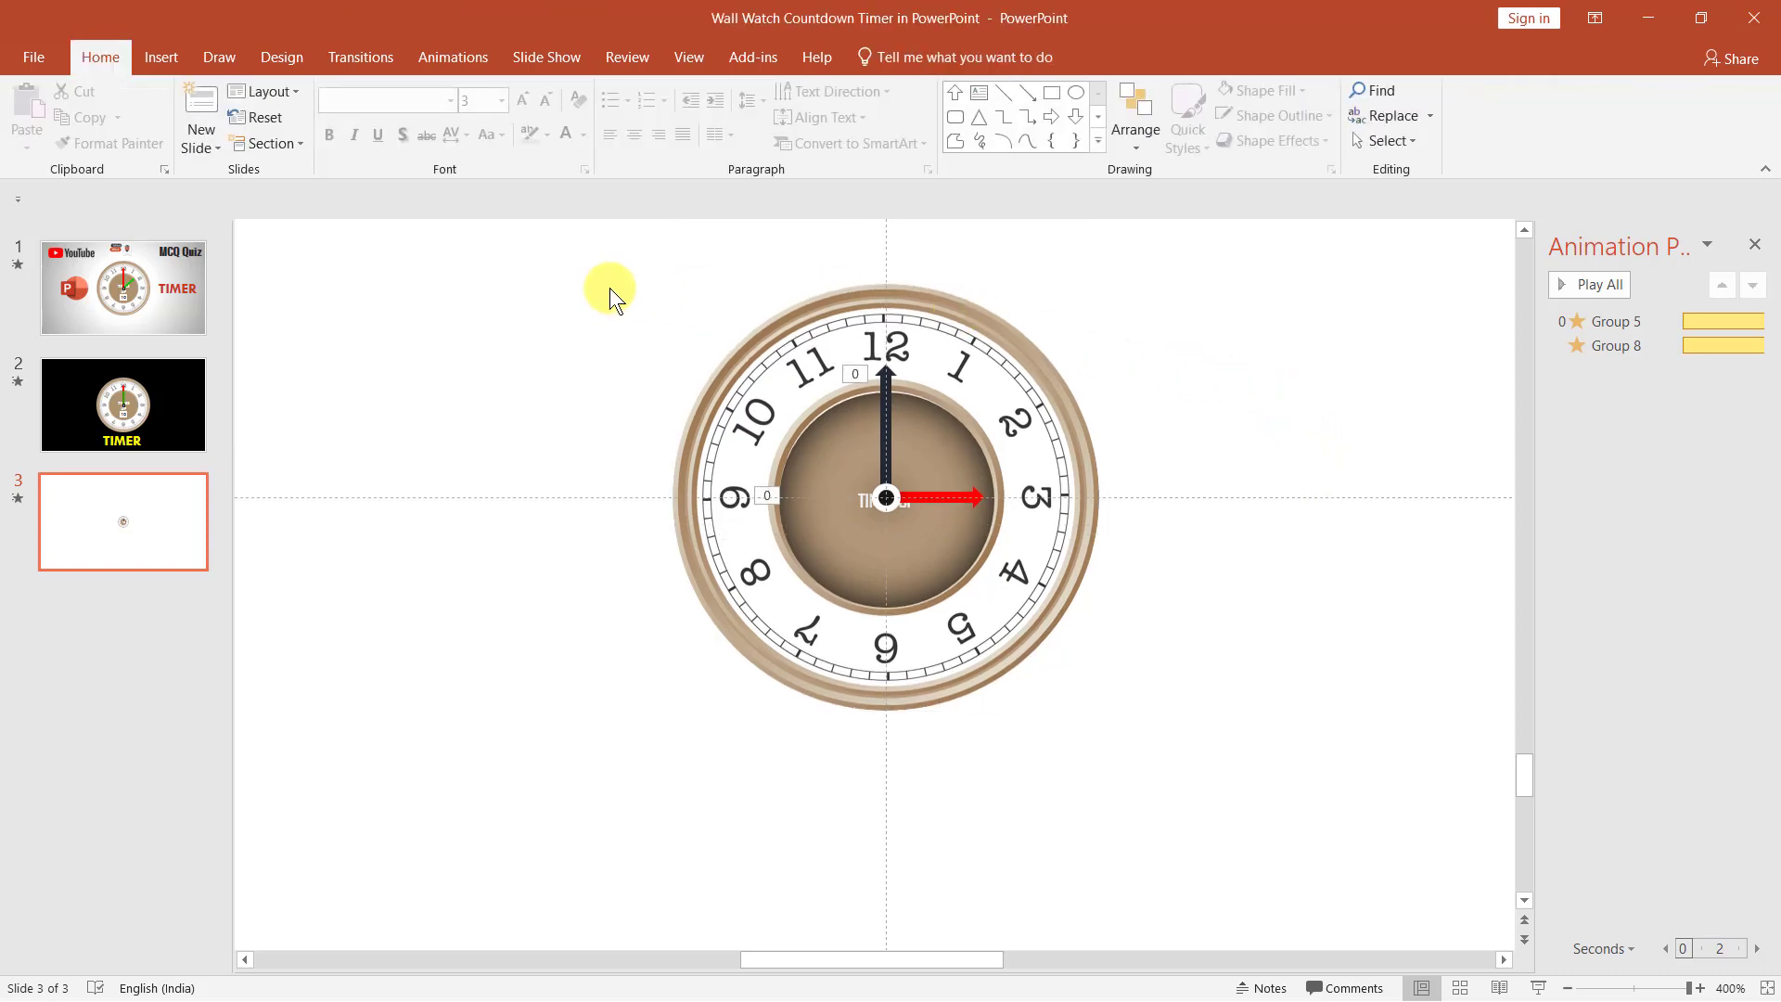
# - Select the inner brown TIMER dial
pyautogui.click(946, 454)
pyautogui.click(950, 461)
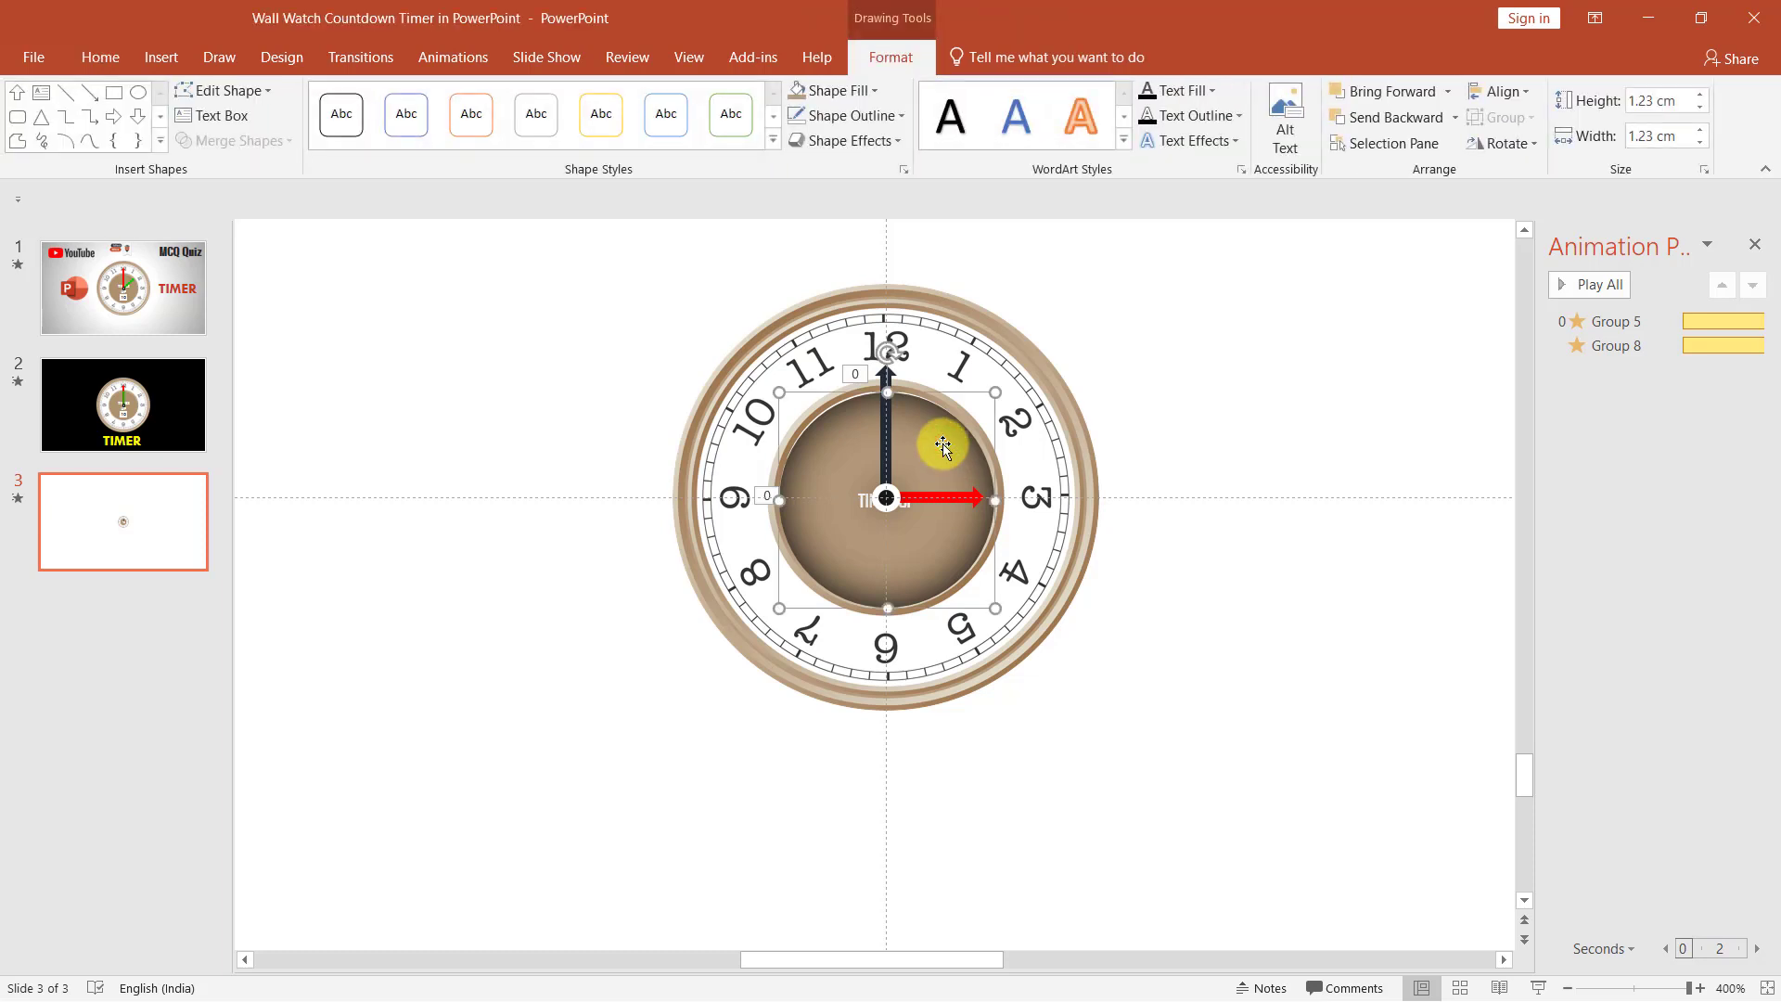
pyautogui.click(436, 63)
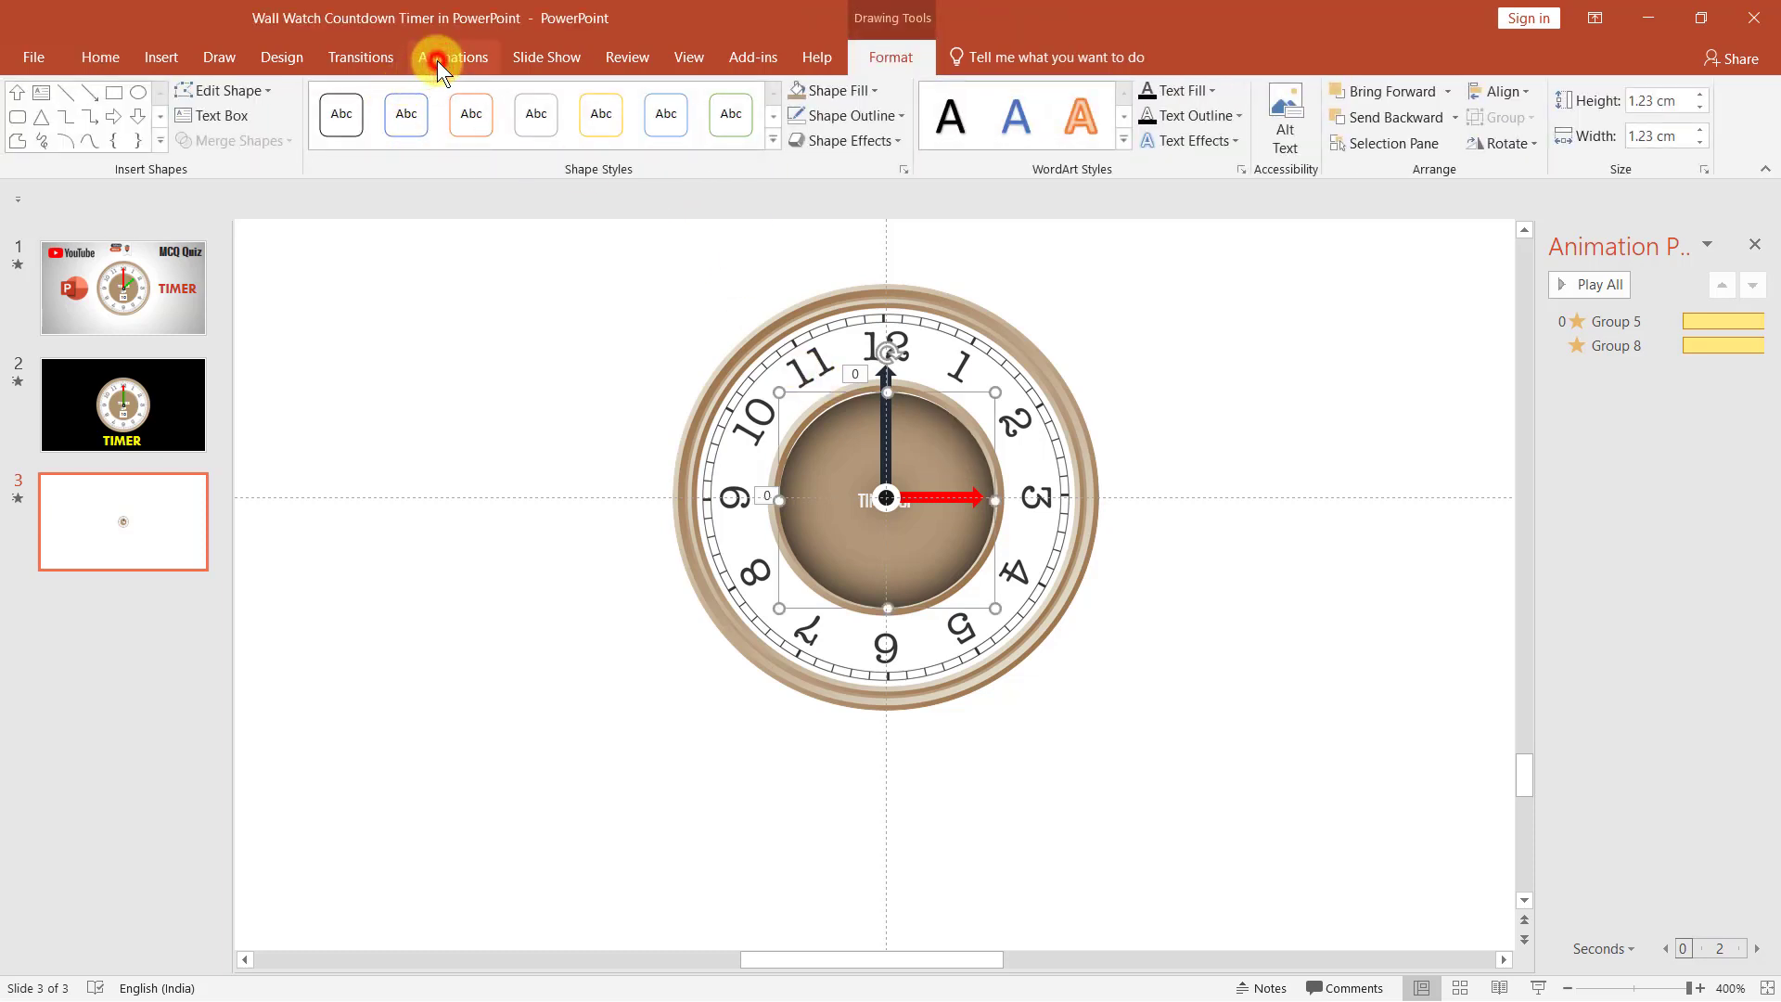
# - Give the TIMER dial an Appear entrance starting After Previous, then select all clock parts
pyautogui.click(230, 110)
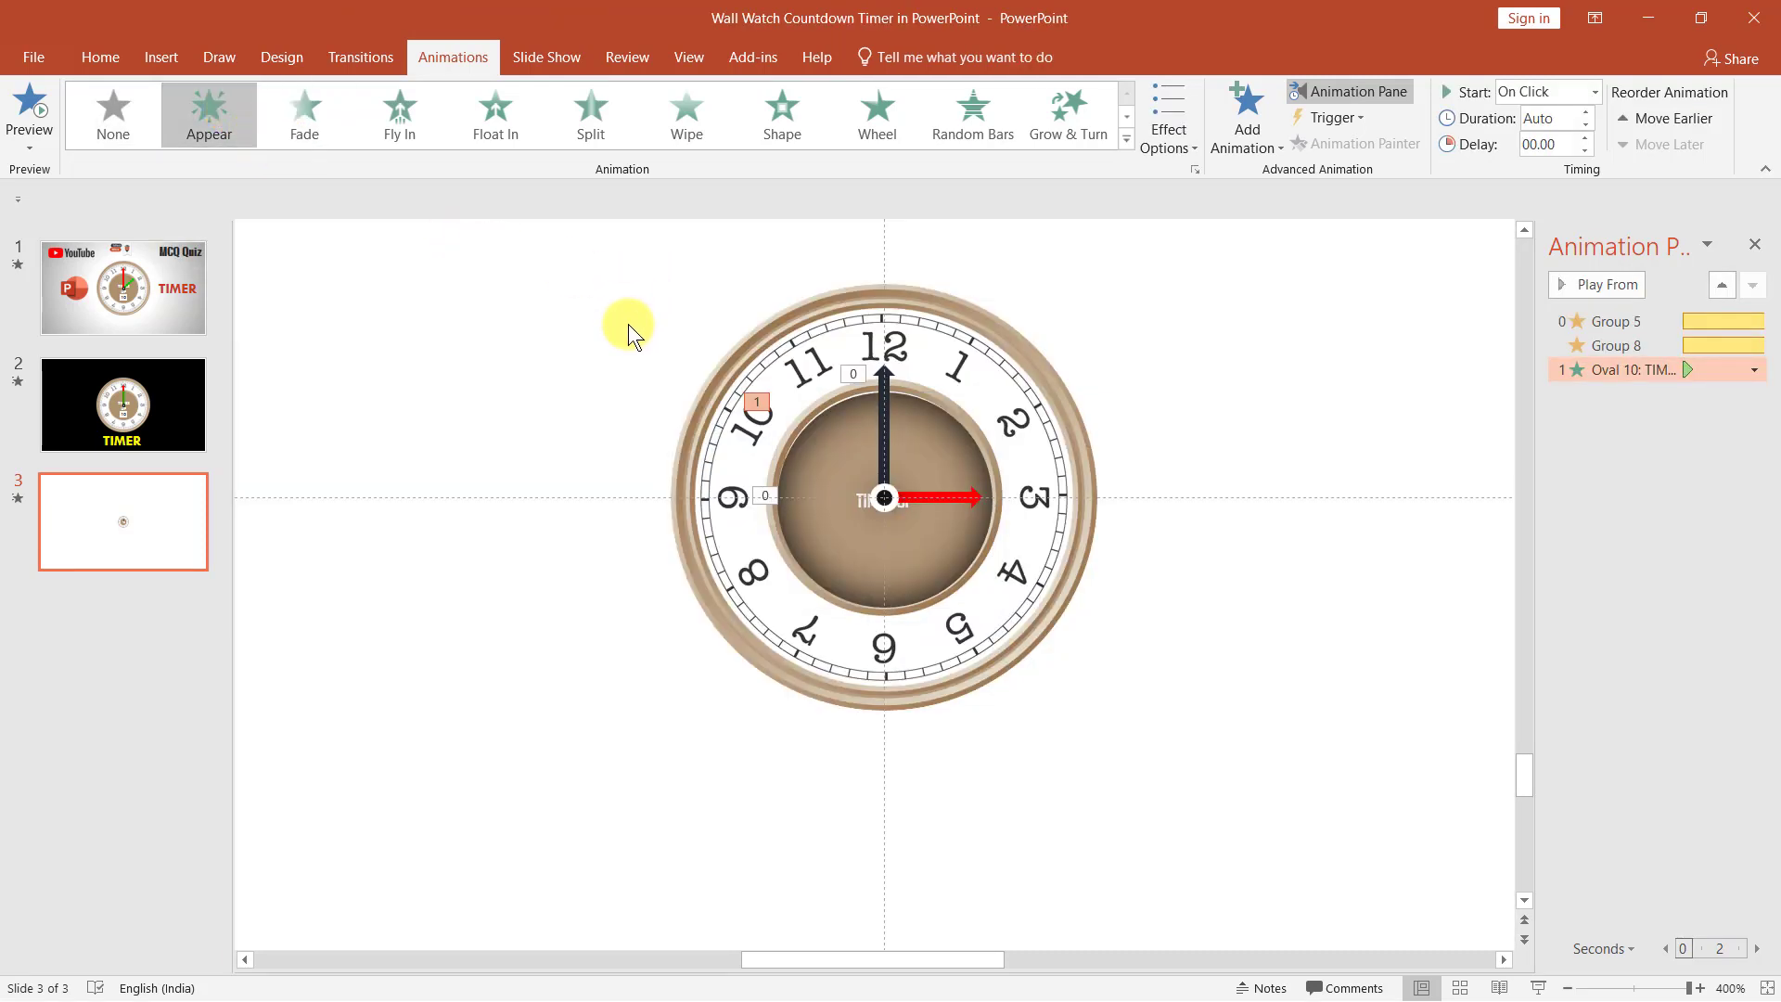
pyautogui.click(1595, 93)
pyautogui.click(1573, 171)
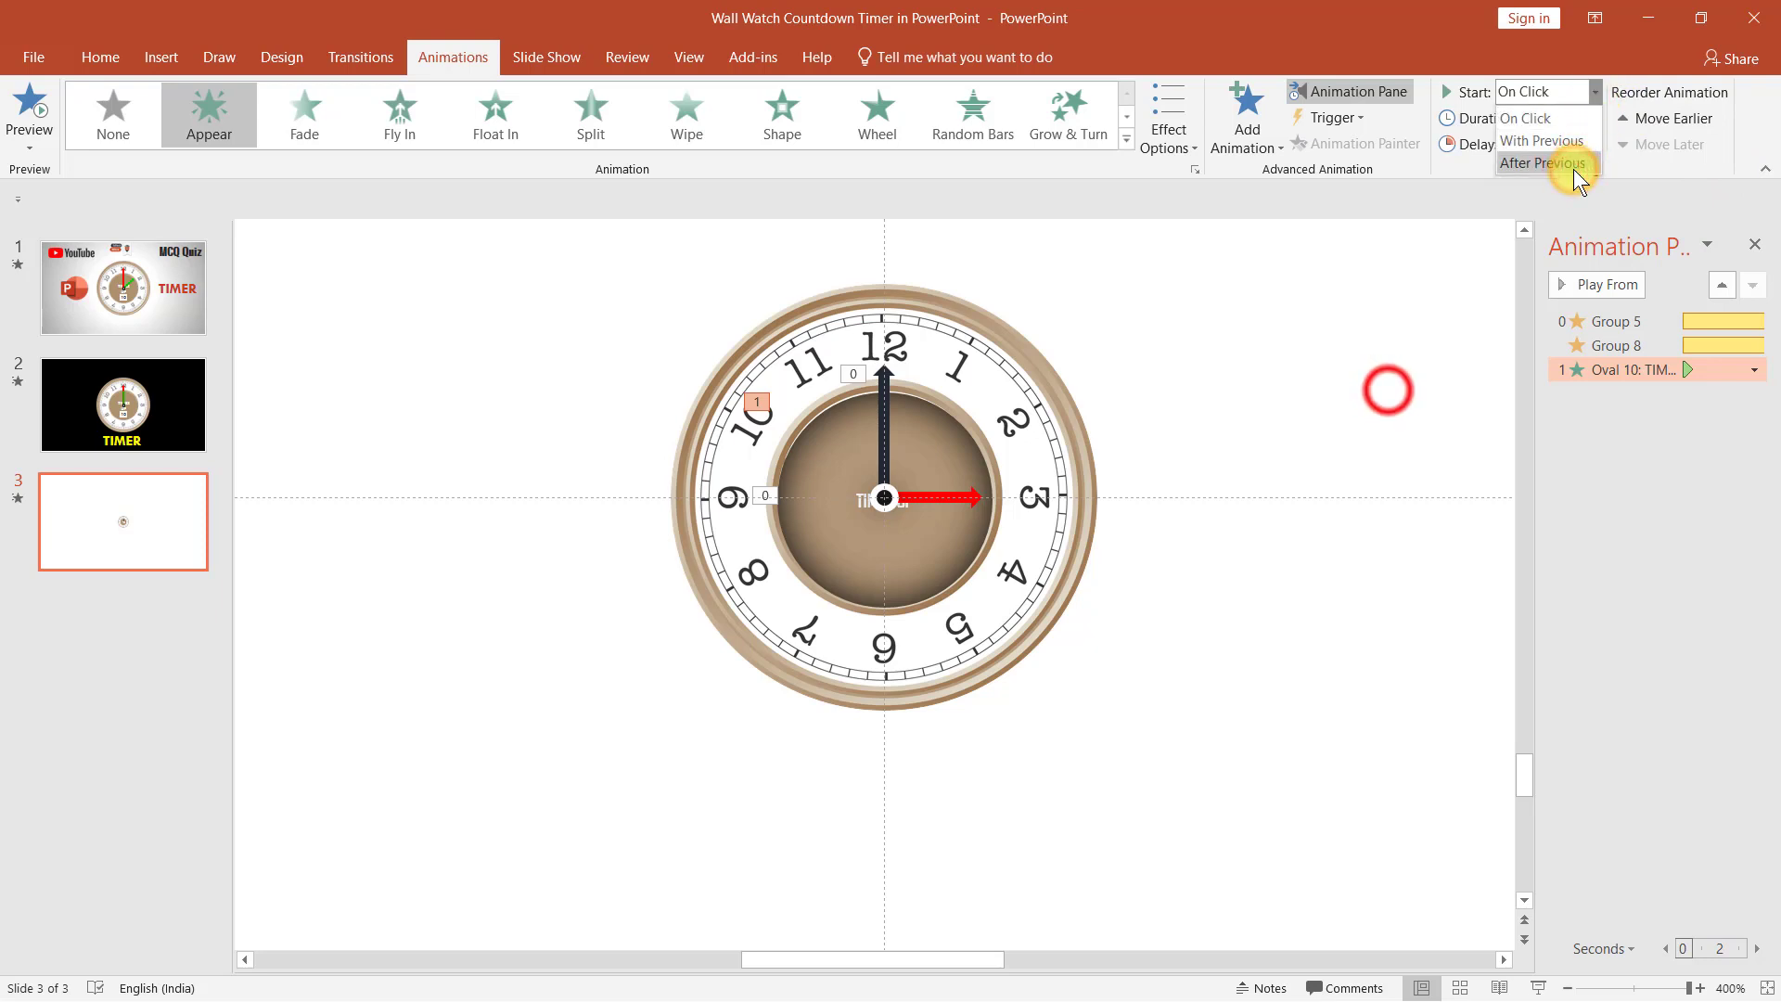
pyautogui.click(1391, 384)
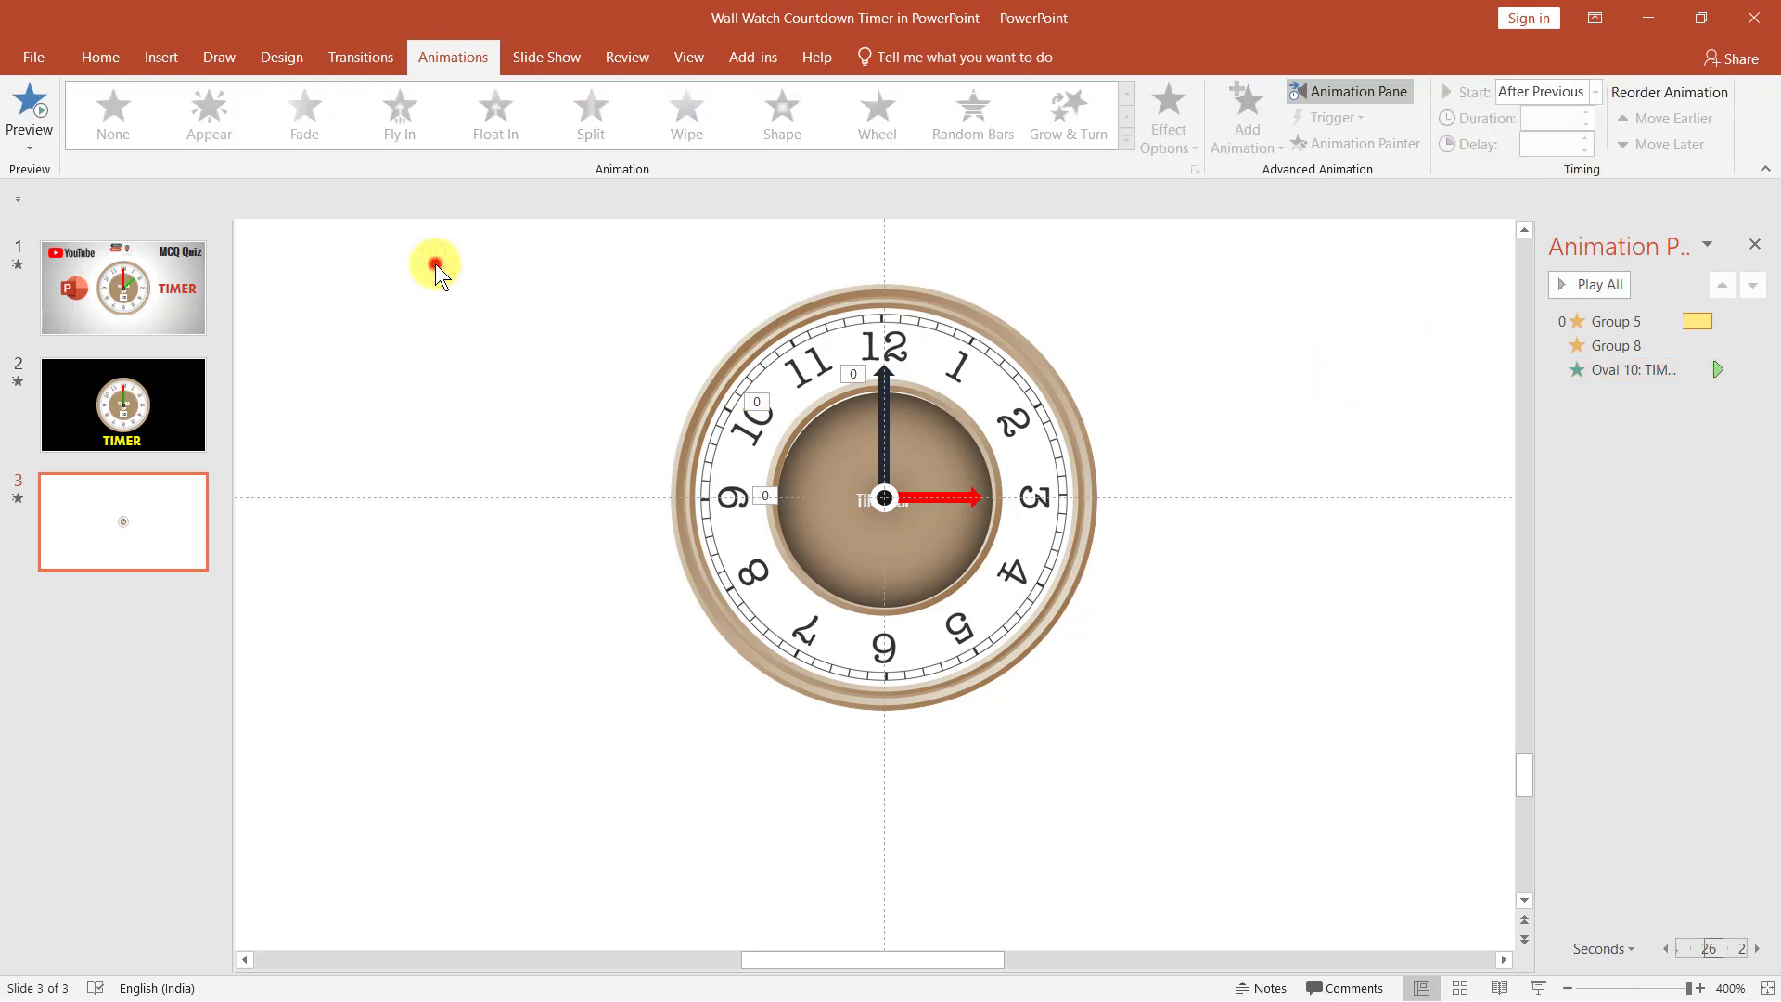
pyautogui.moveTo(439, 268); pyautogui.dragTo(1386, 830)
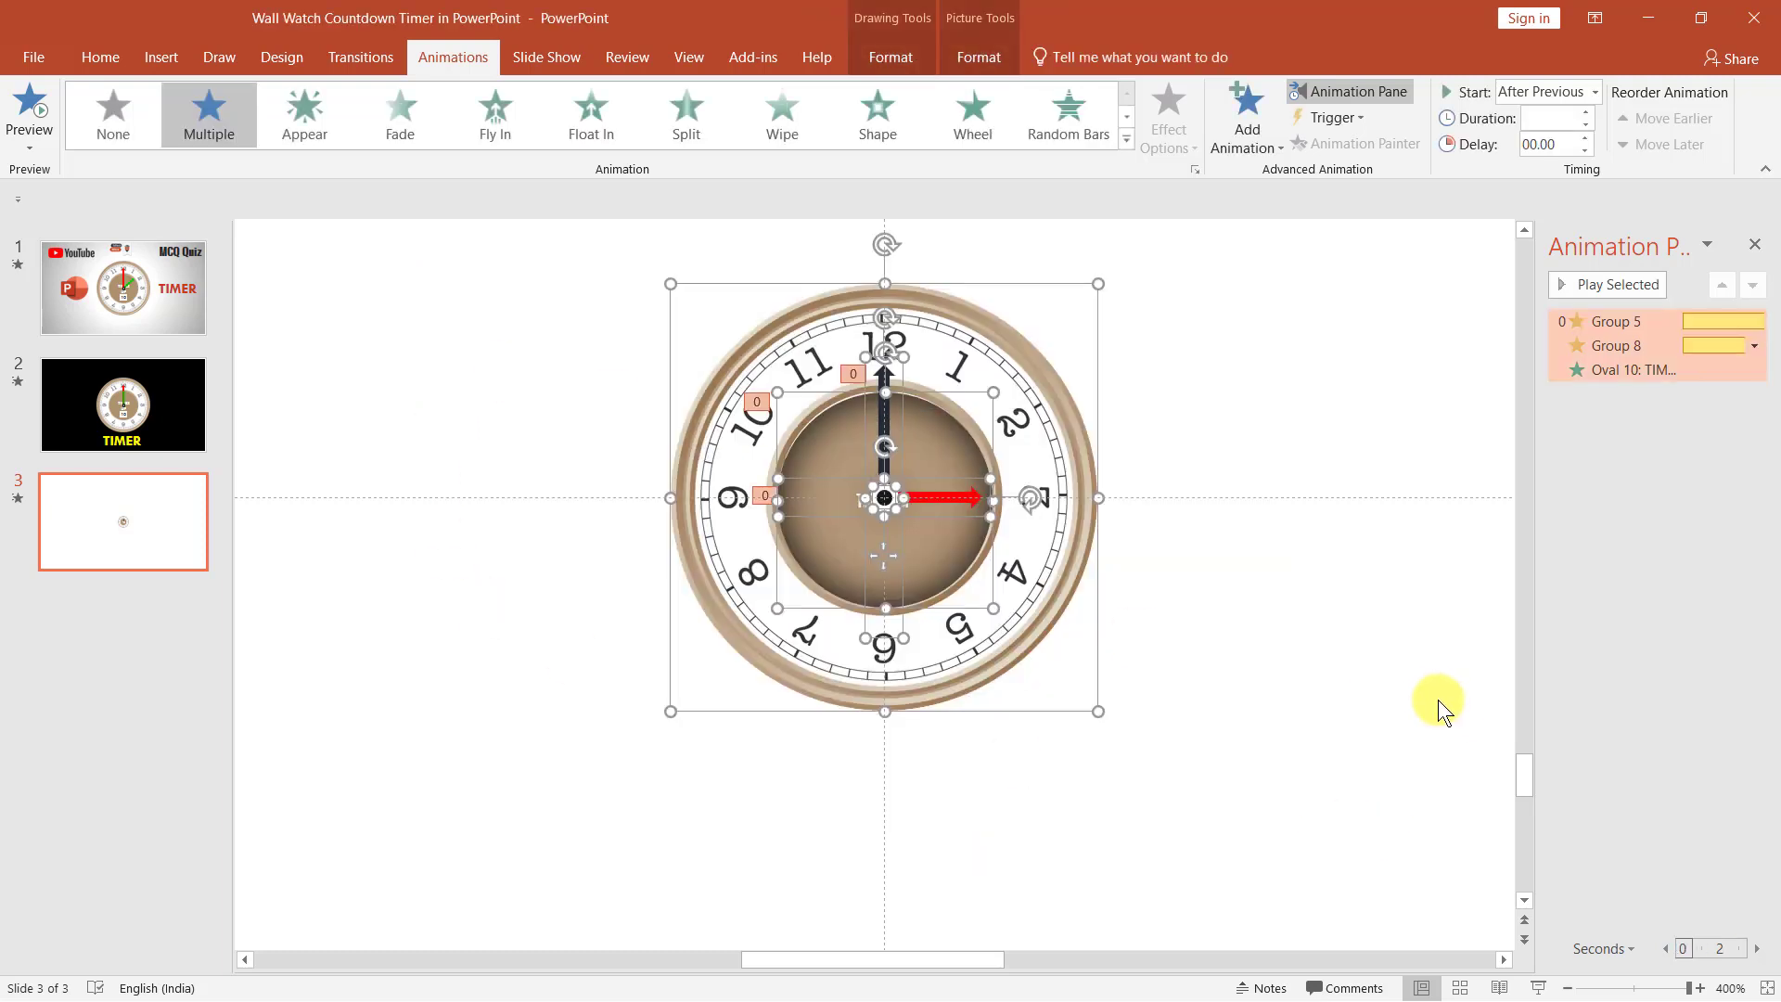
# - Add a Wheel exit to all clock parts starting After Previous, then play the slideshow from this slide
pyautogui.click(1252, 139)
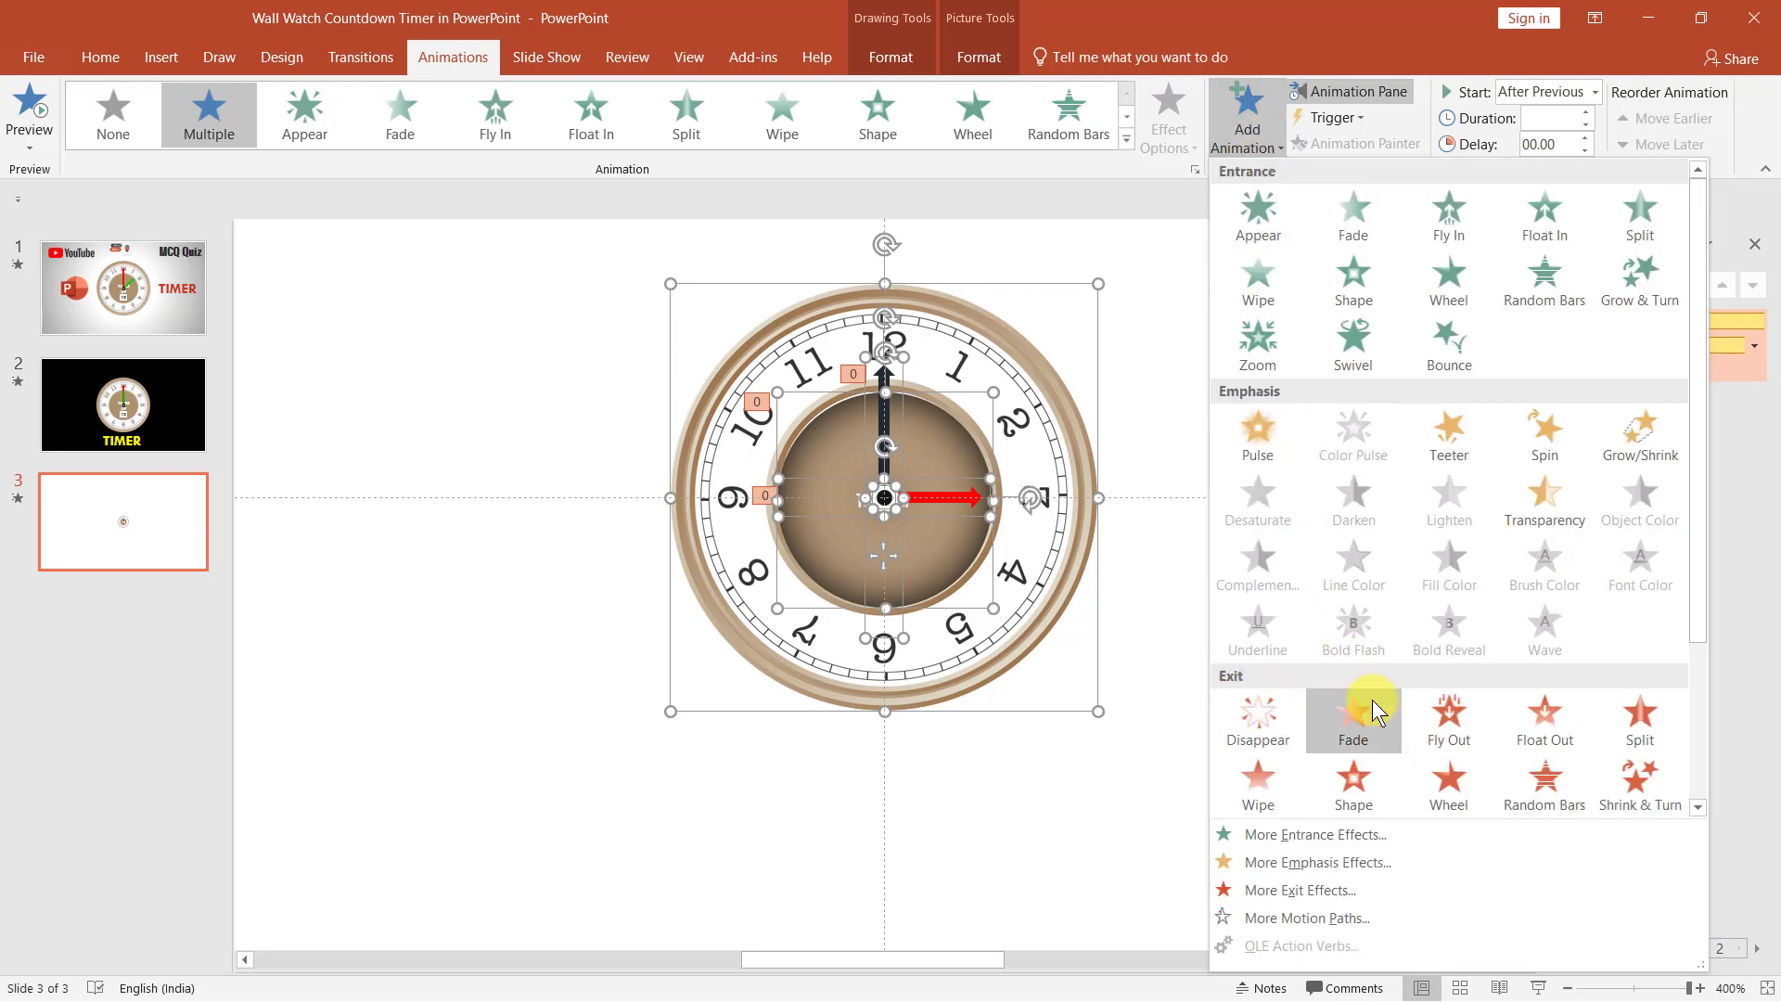
pyautogui.click(1447, 792)
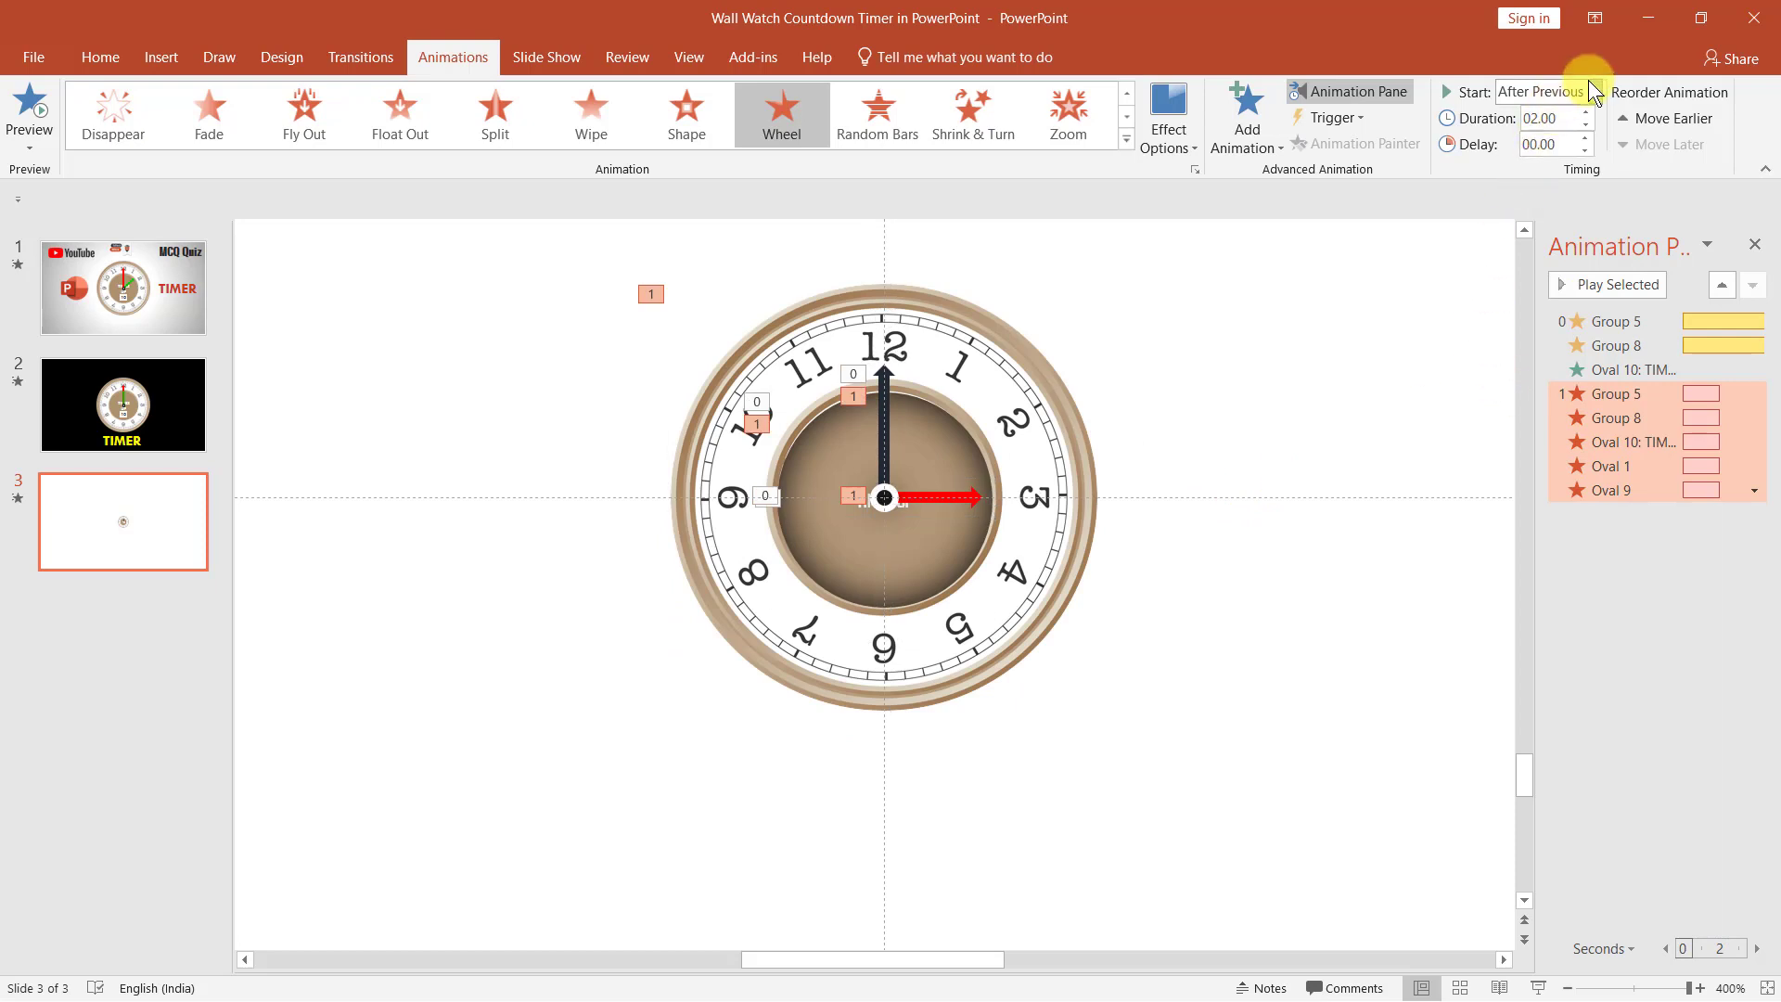
pyautogui.click(1630, 400)
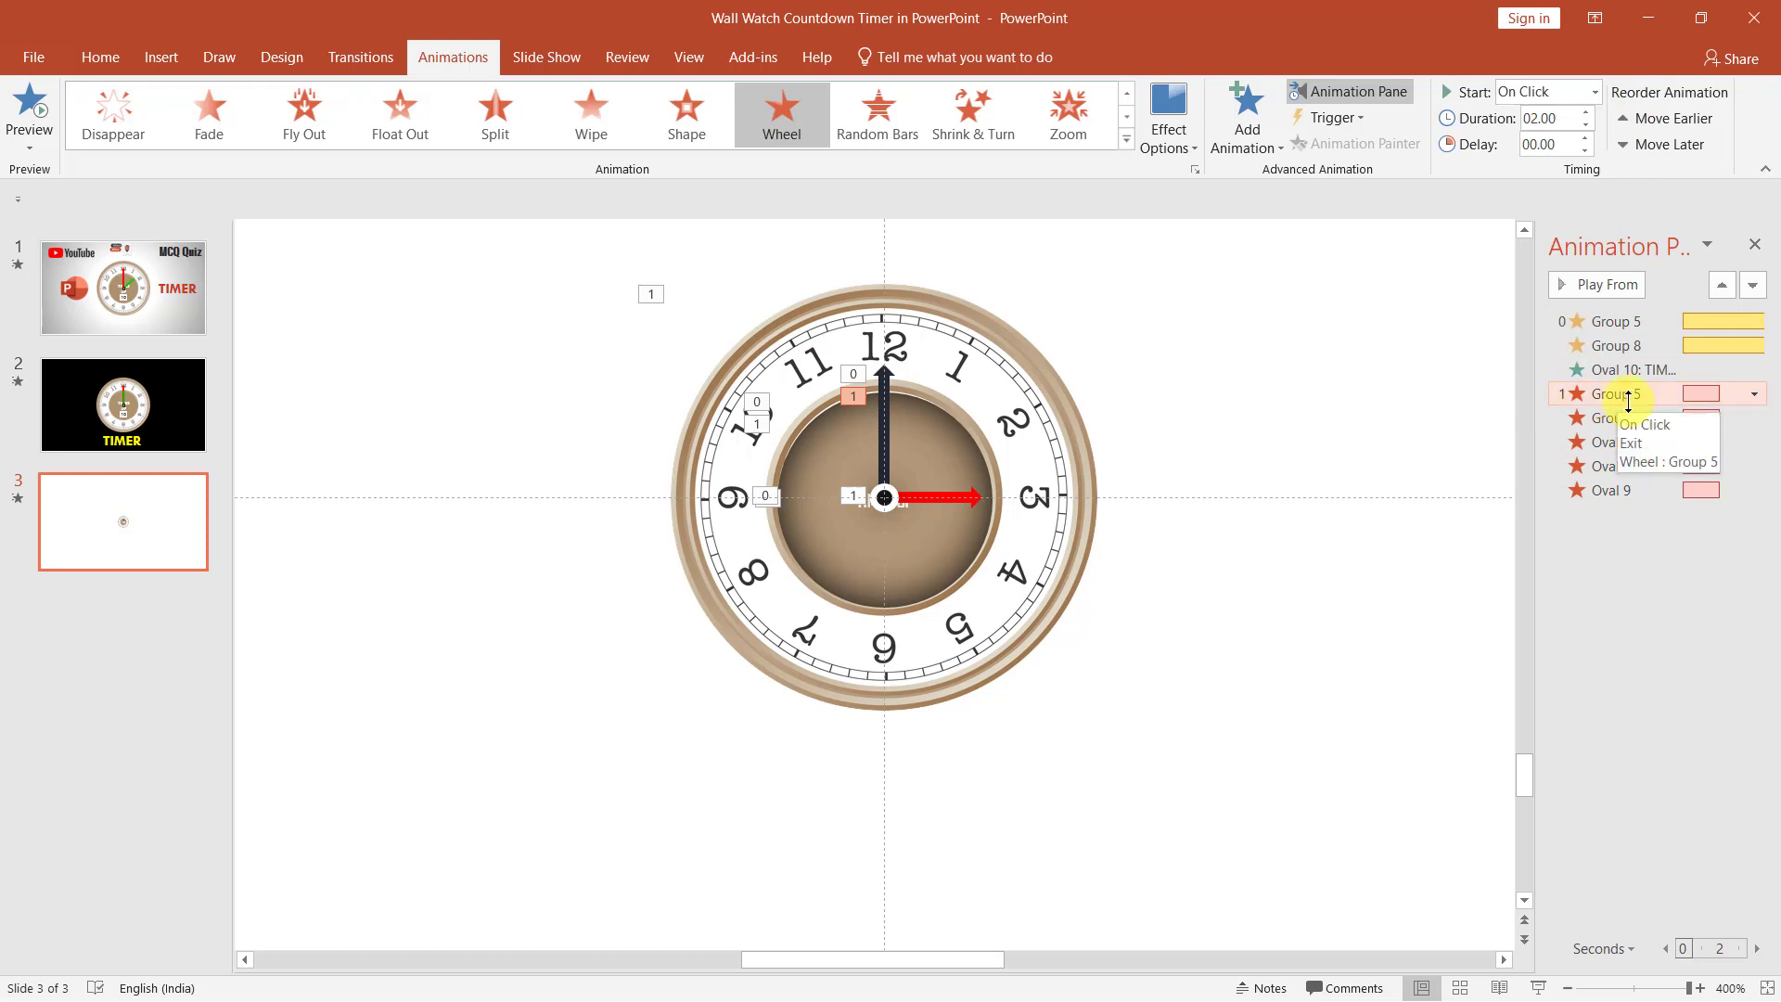
pyautogui.click(1594, 93)
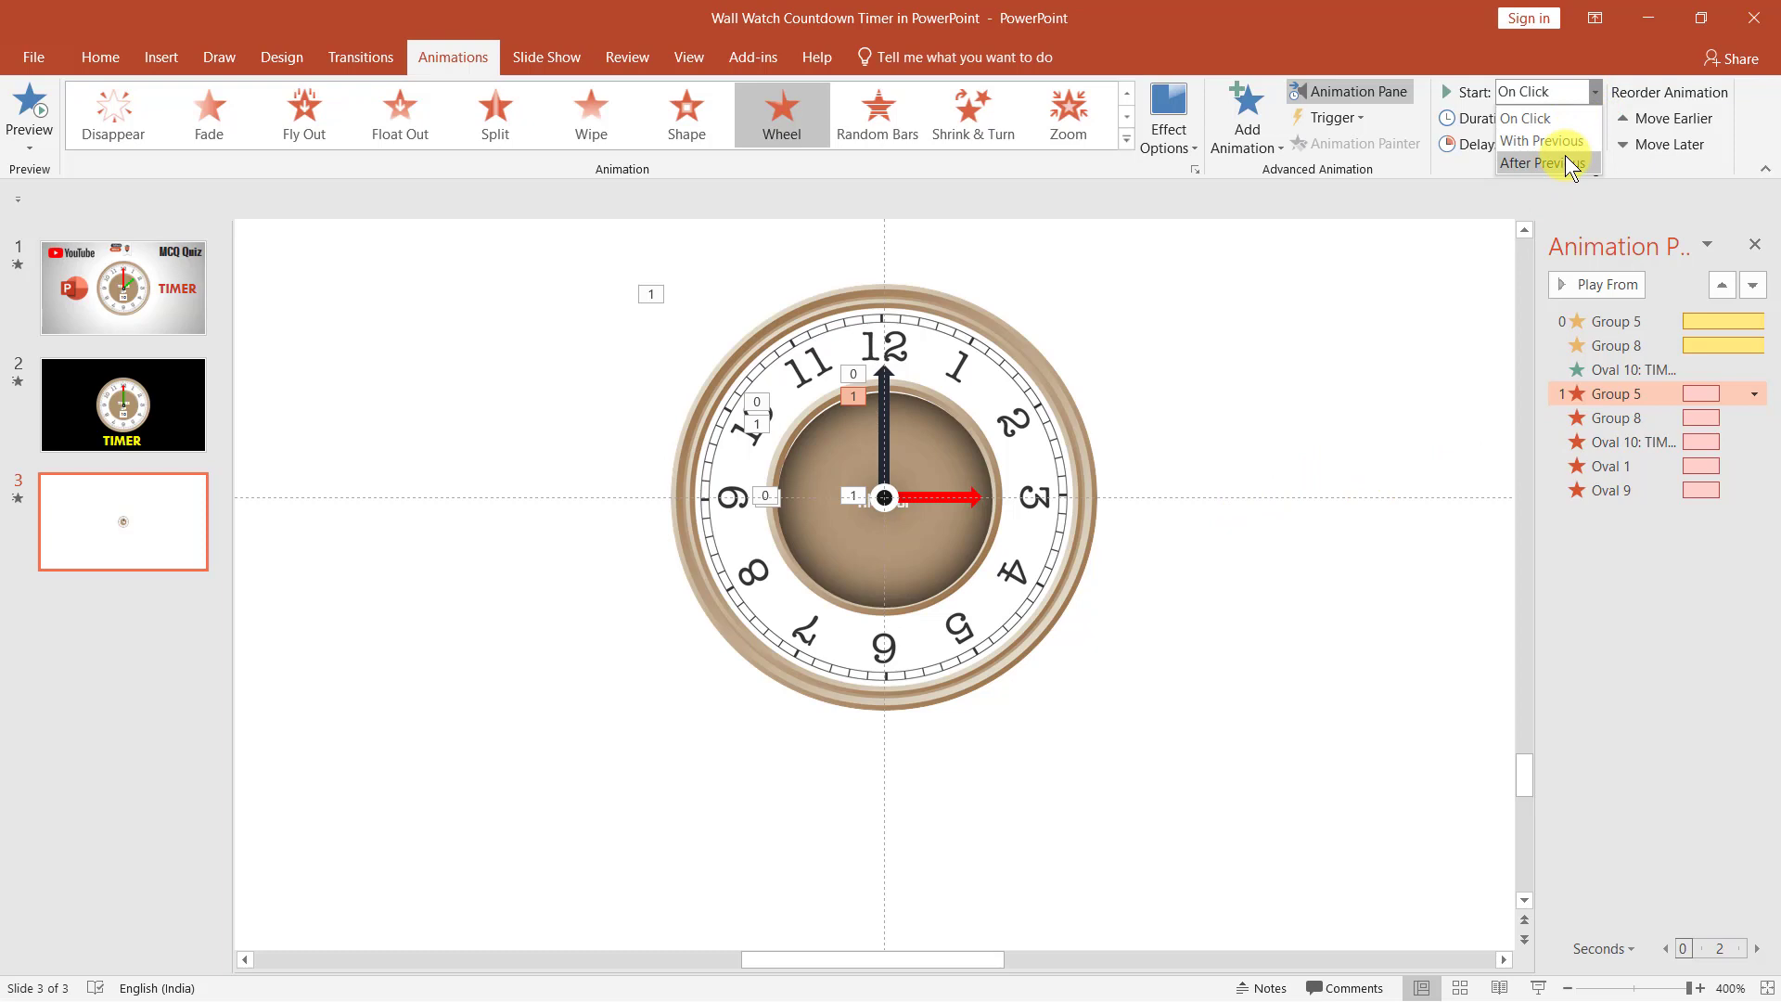
pyautogui.click(1558, 162)
pyautogui.click(1383, 347)
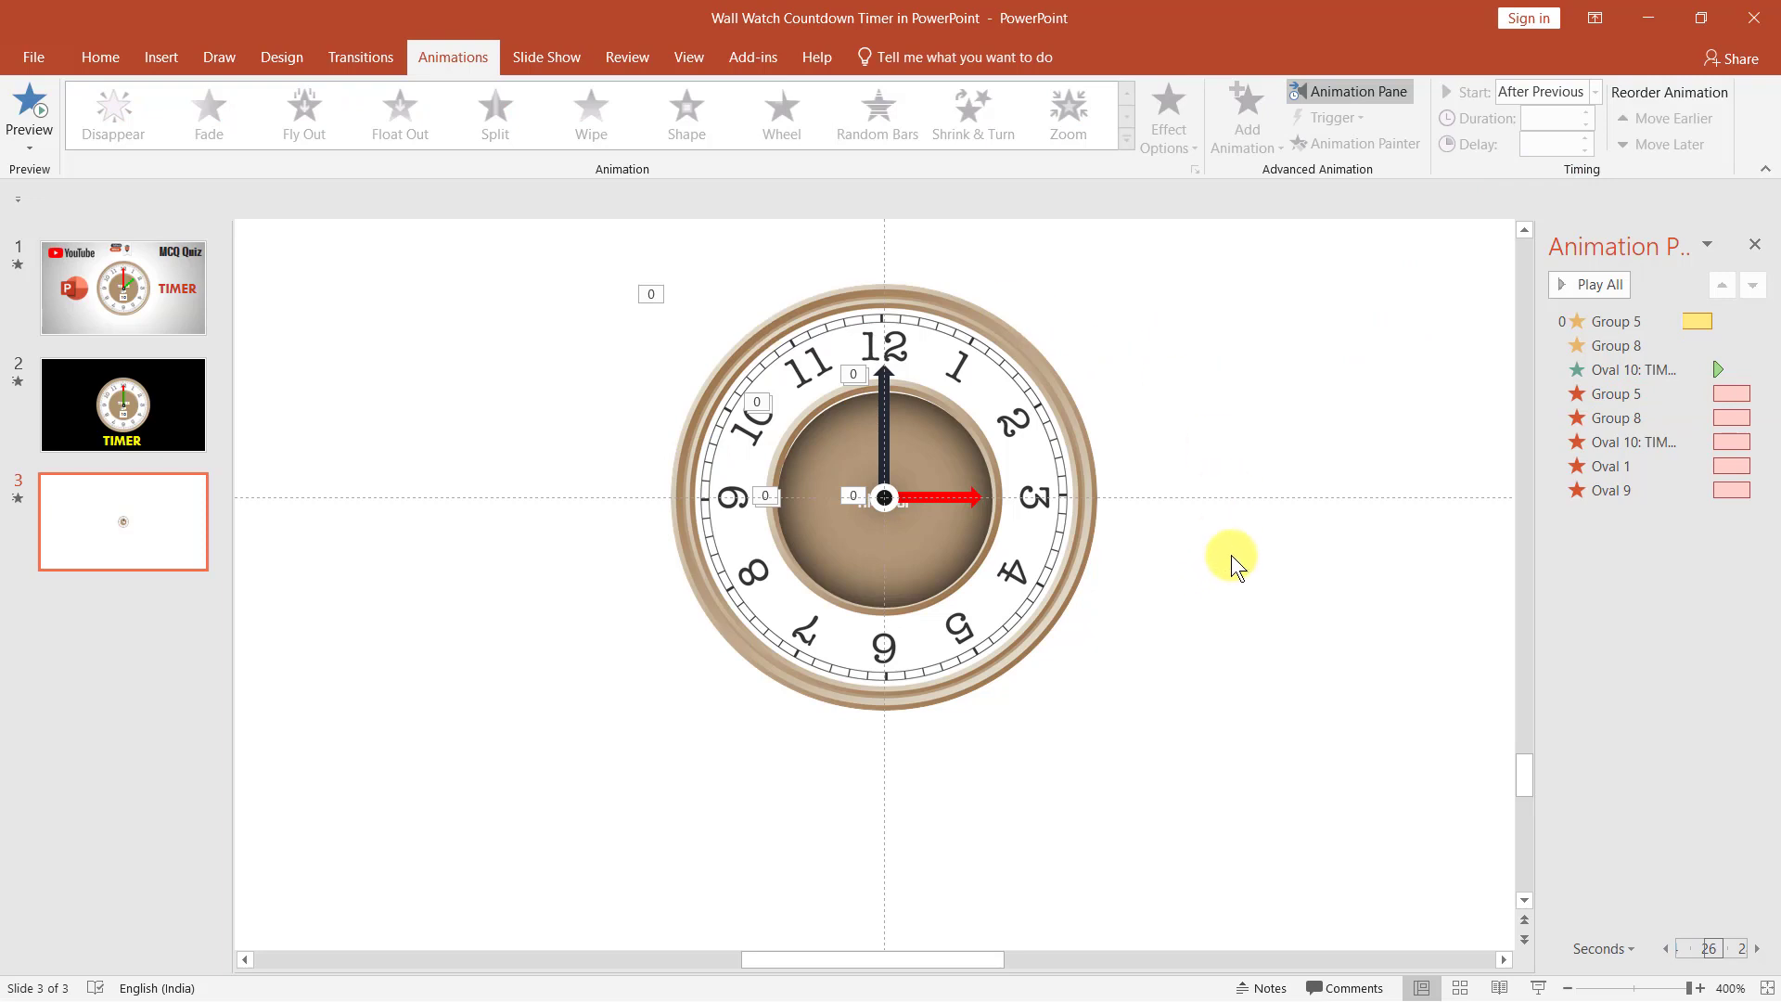
pyautogui.click(567, 58)
pyautogui.click(120, 116)
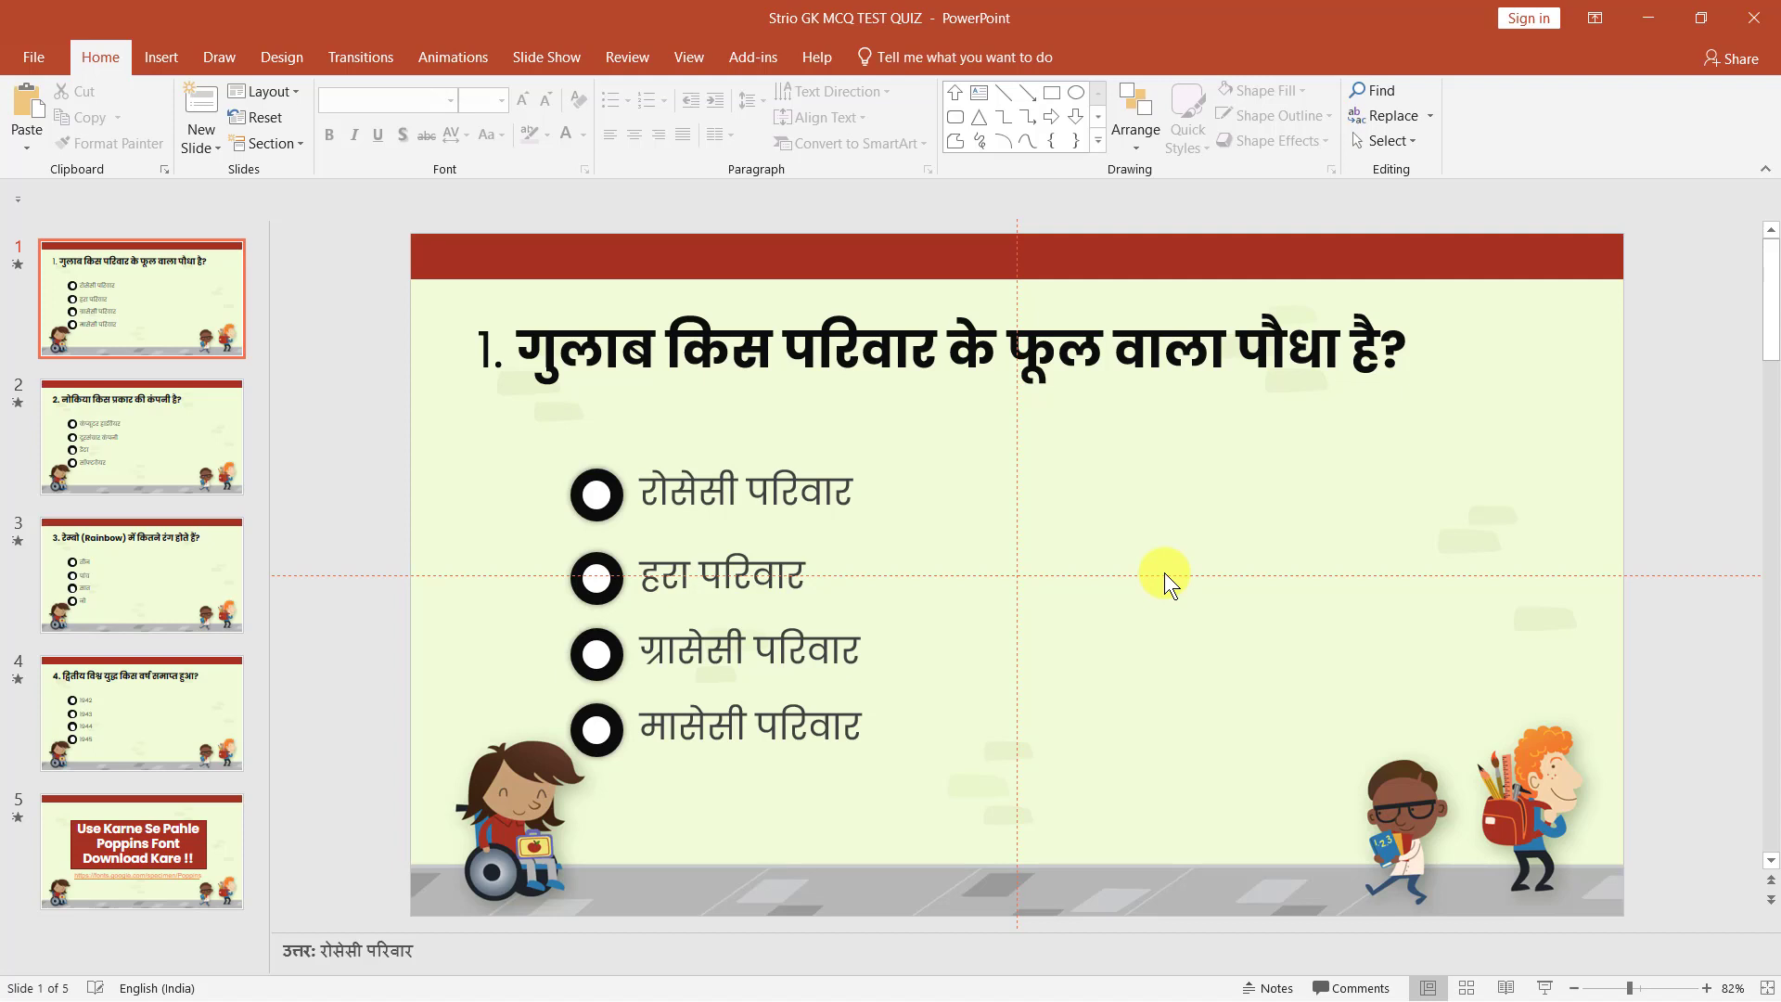
# - Open the quiz template's Slide Master, browse its layouts, select the first one, and minimize the window
pyautogui.click(675, 59)
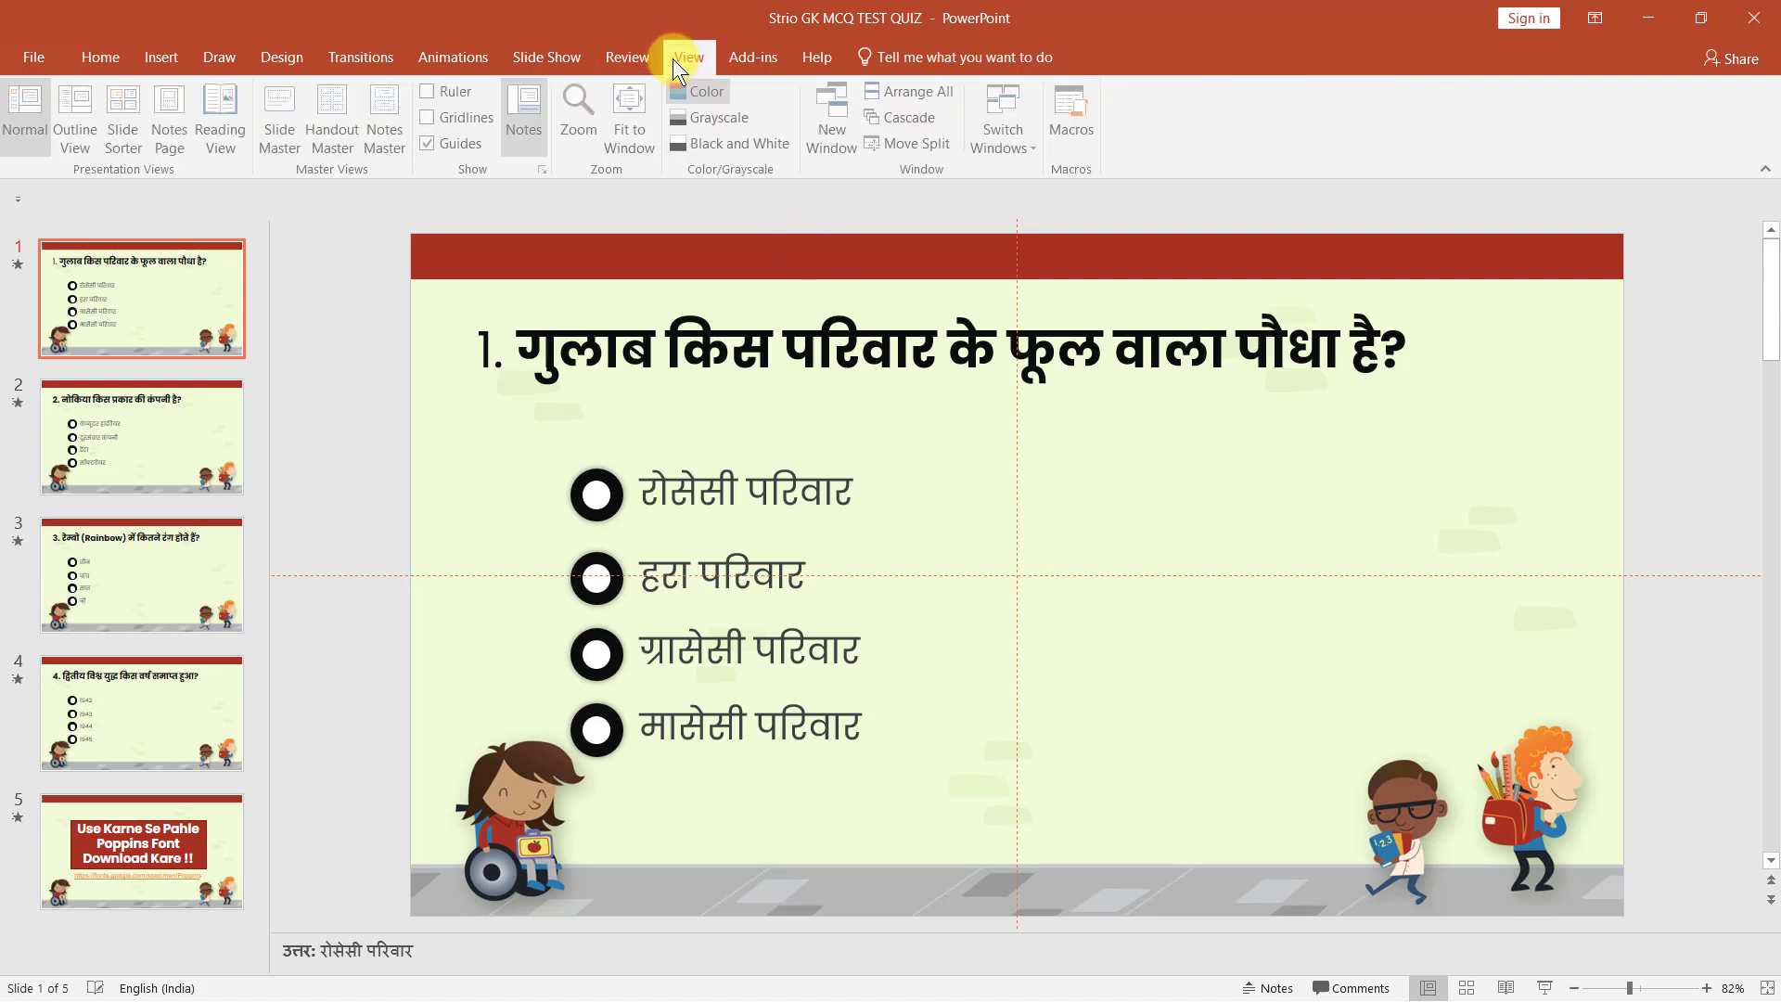
pyautogui.click(291, 103)
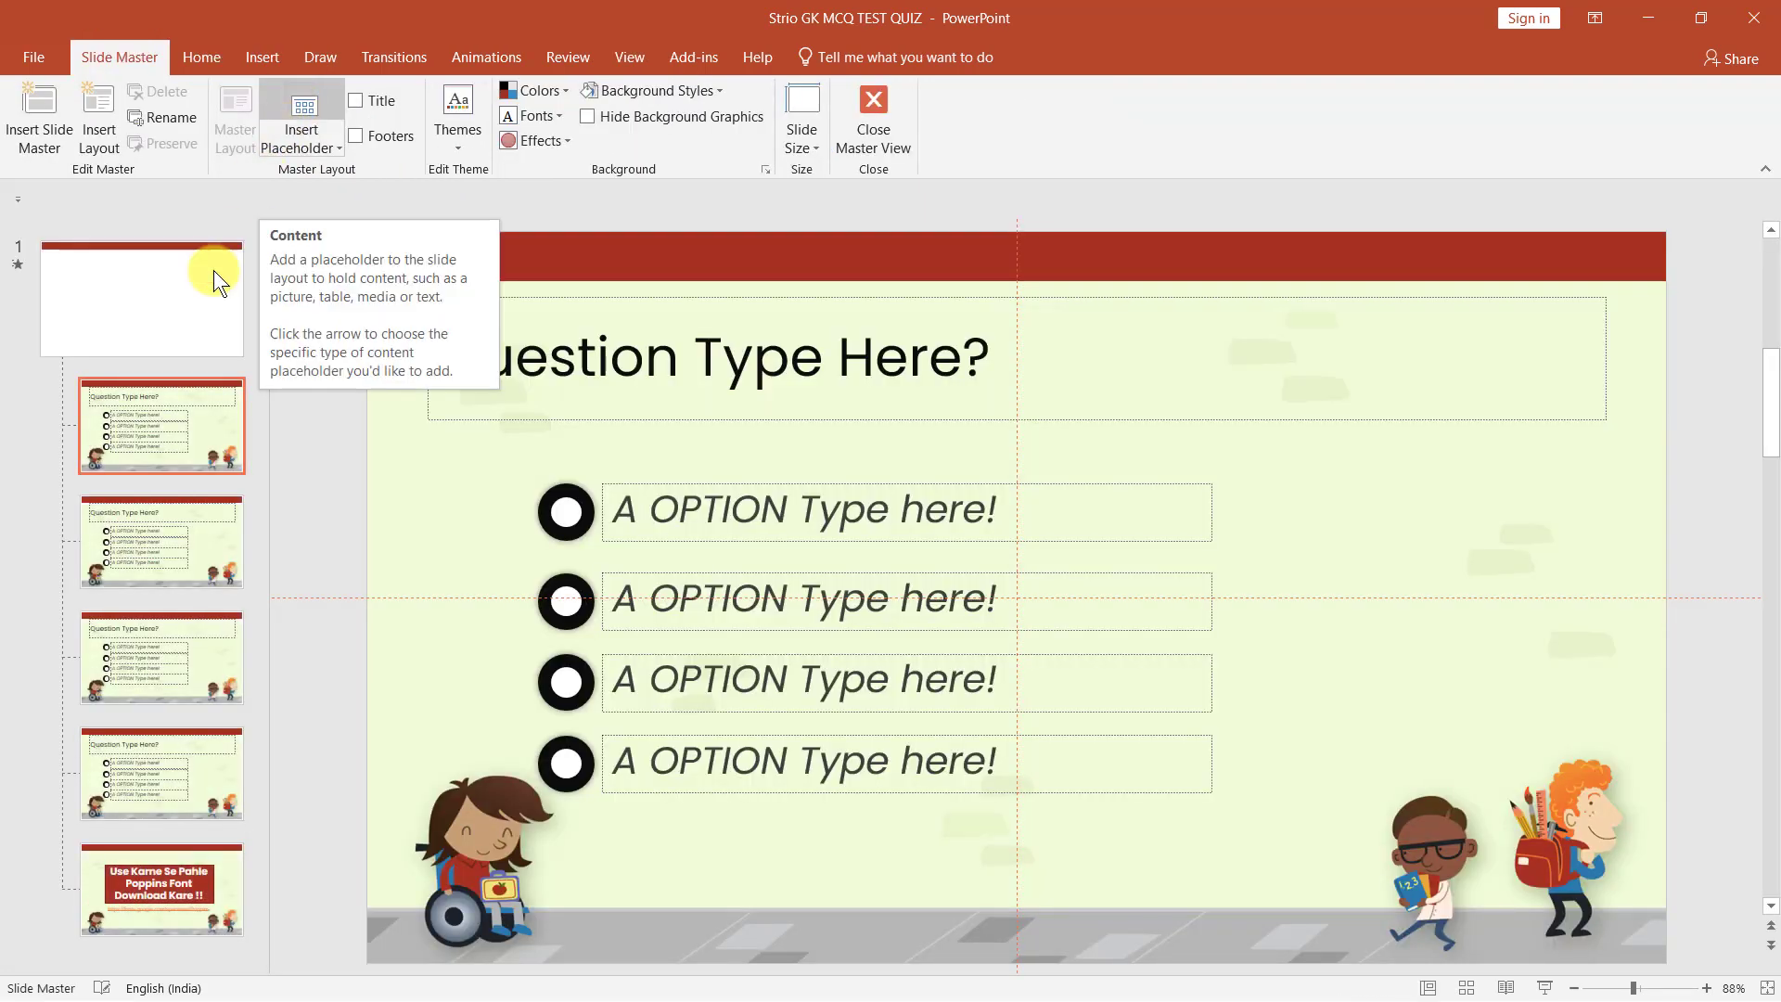
pyautogui.click(154, 576)
pyautogui.click(182, 672)
pyautogui.click(167, 790)
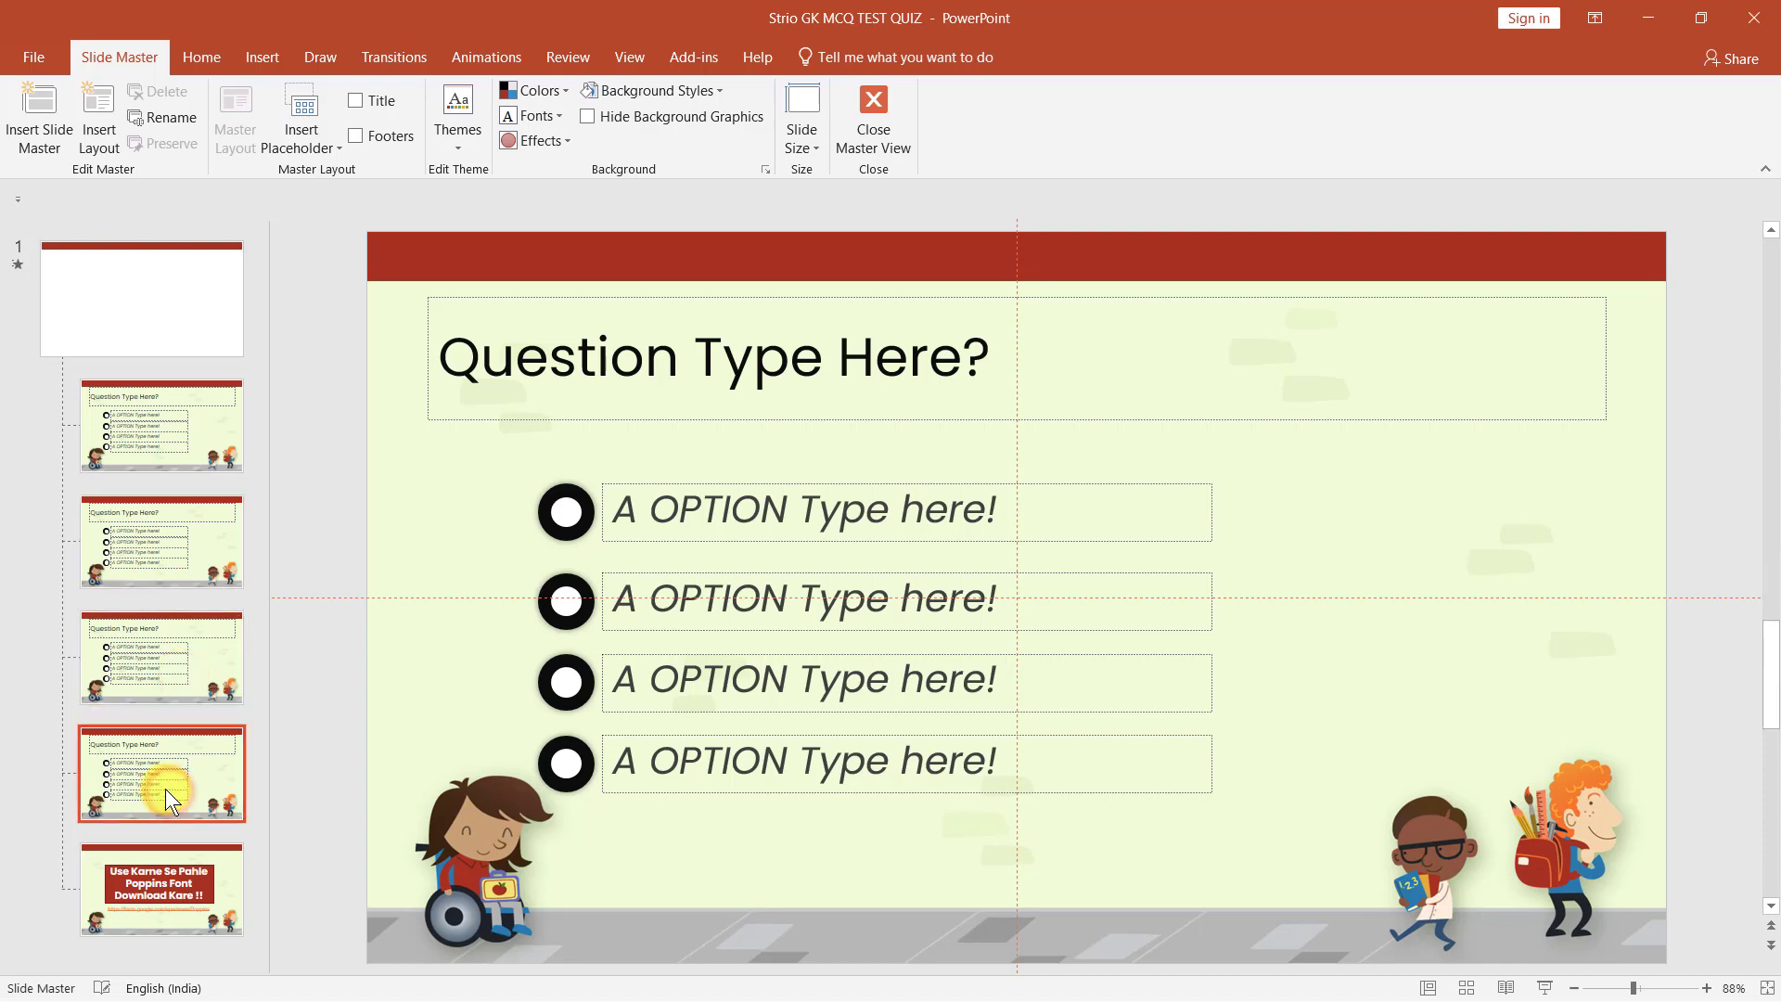
pyautogui.click(186, 426)
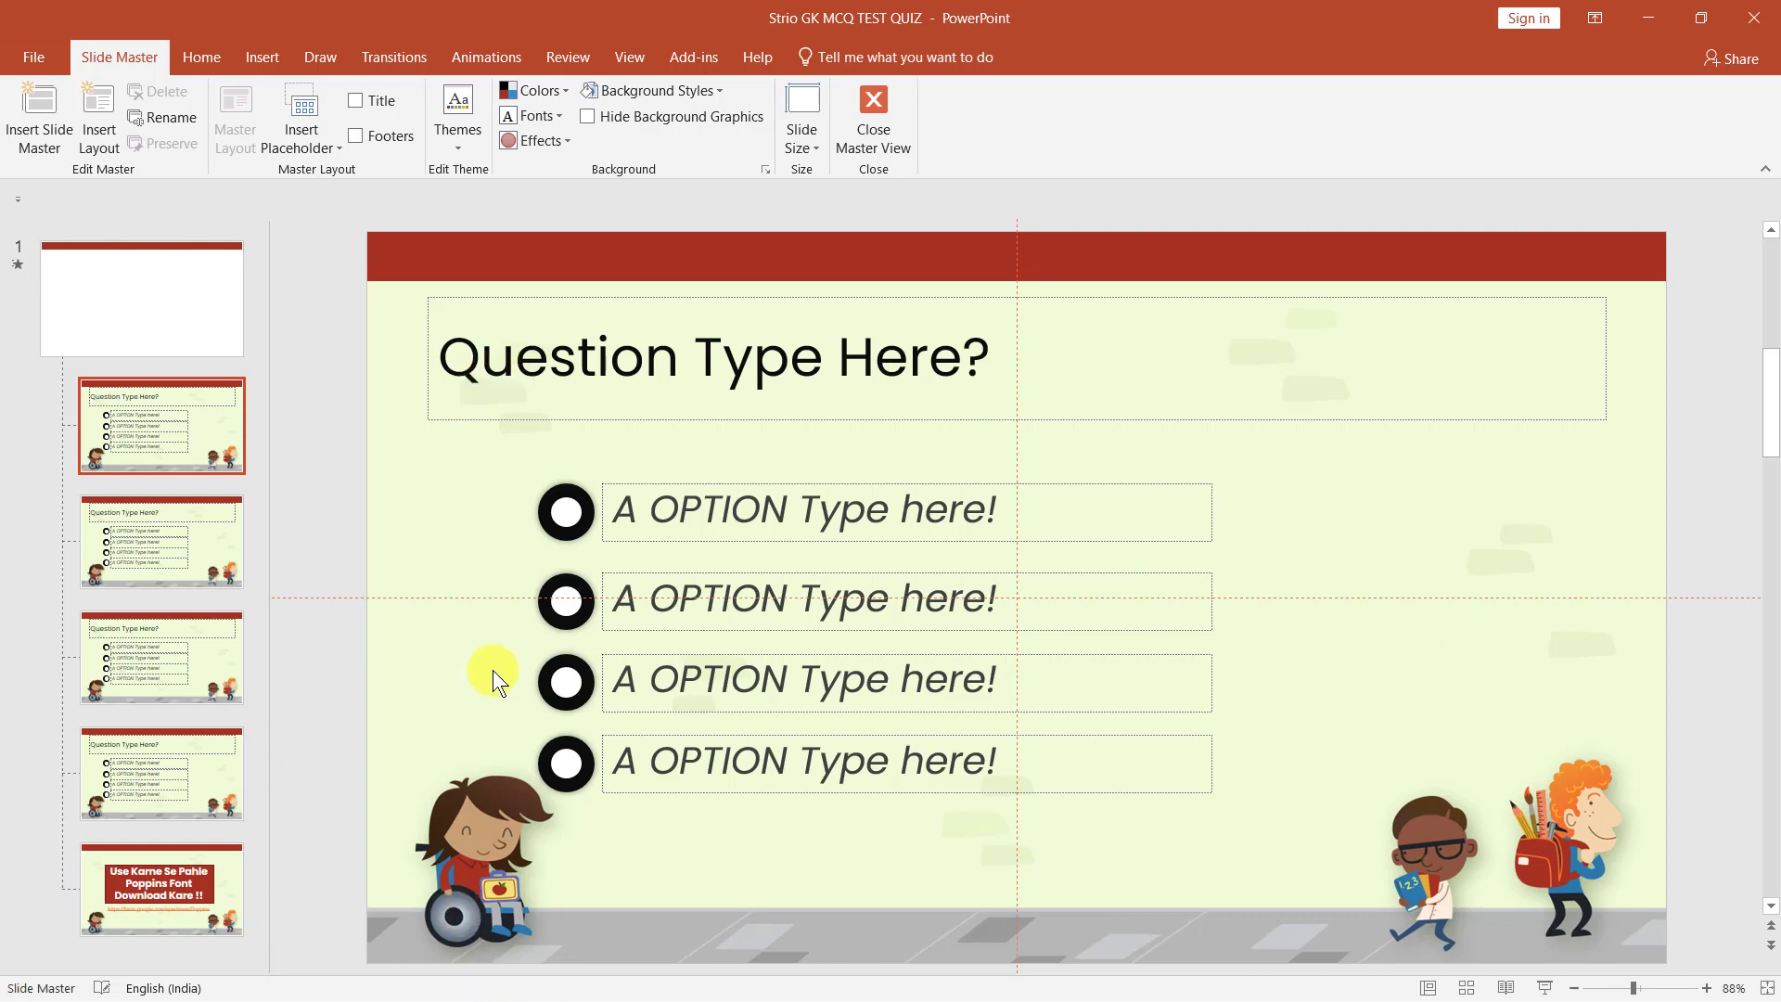
pyautogui.click(1642, 15)
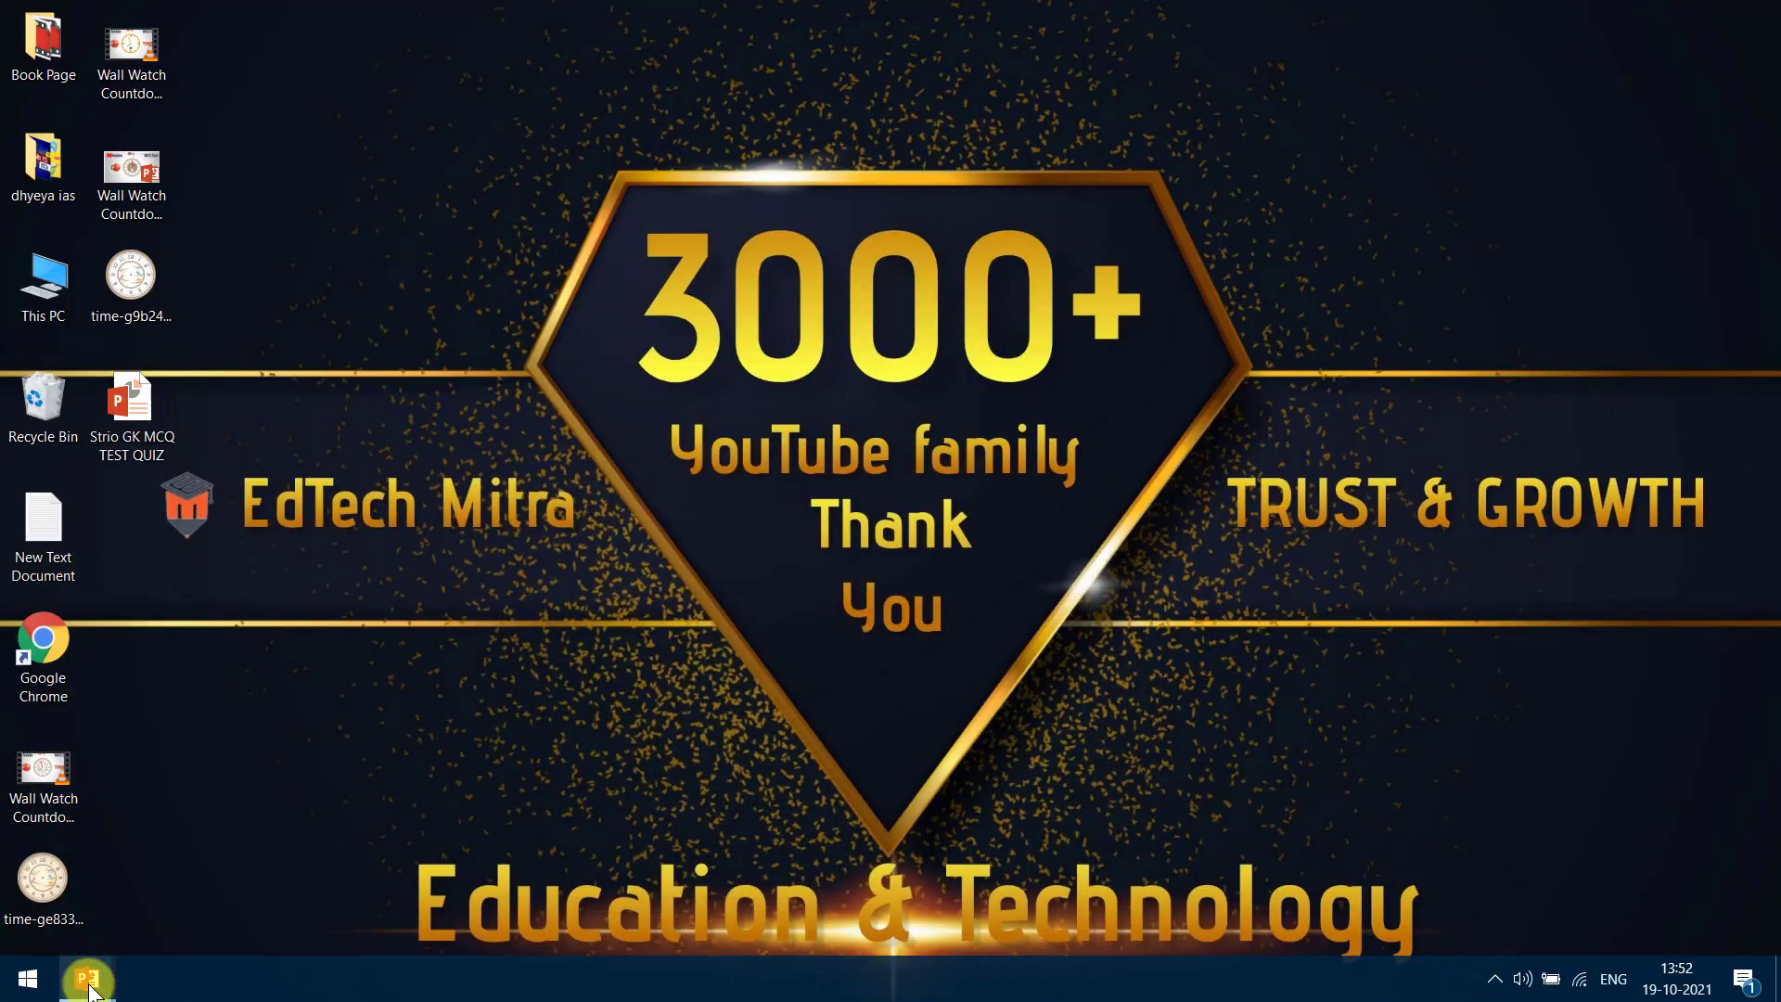
# - Copy the whole clock from the timer presentation with Ctrl+C and bring back the quiz template window
pyautogui.moveTo(86, 980)
pyautogui.click(131, 883)
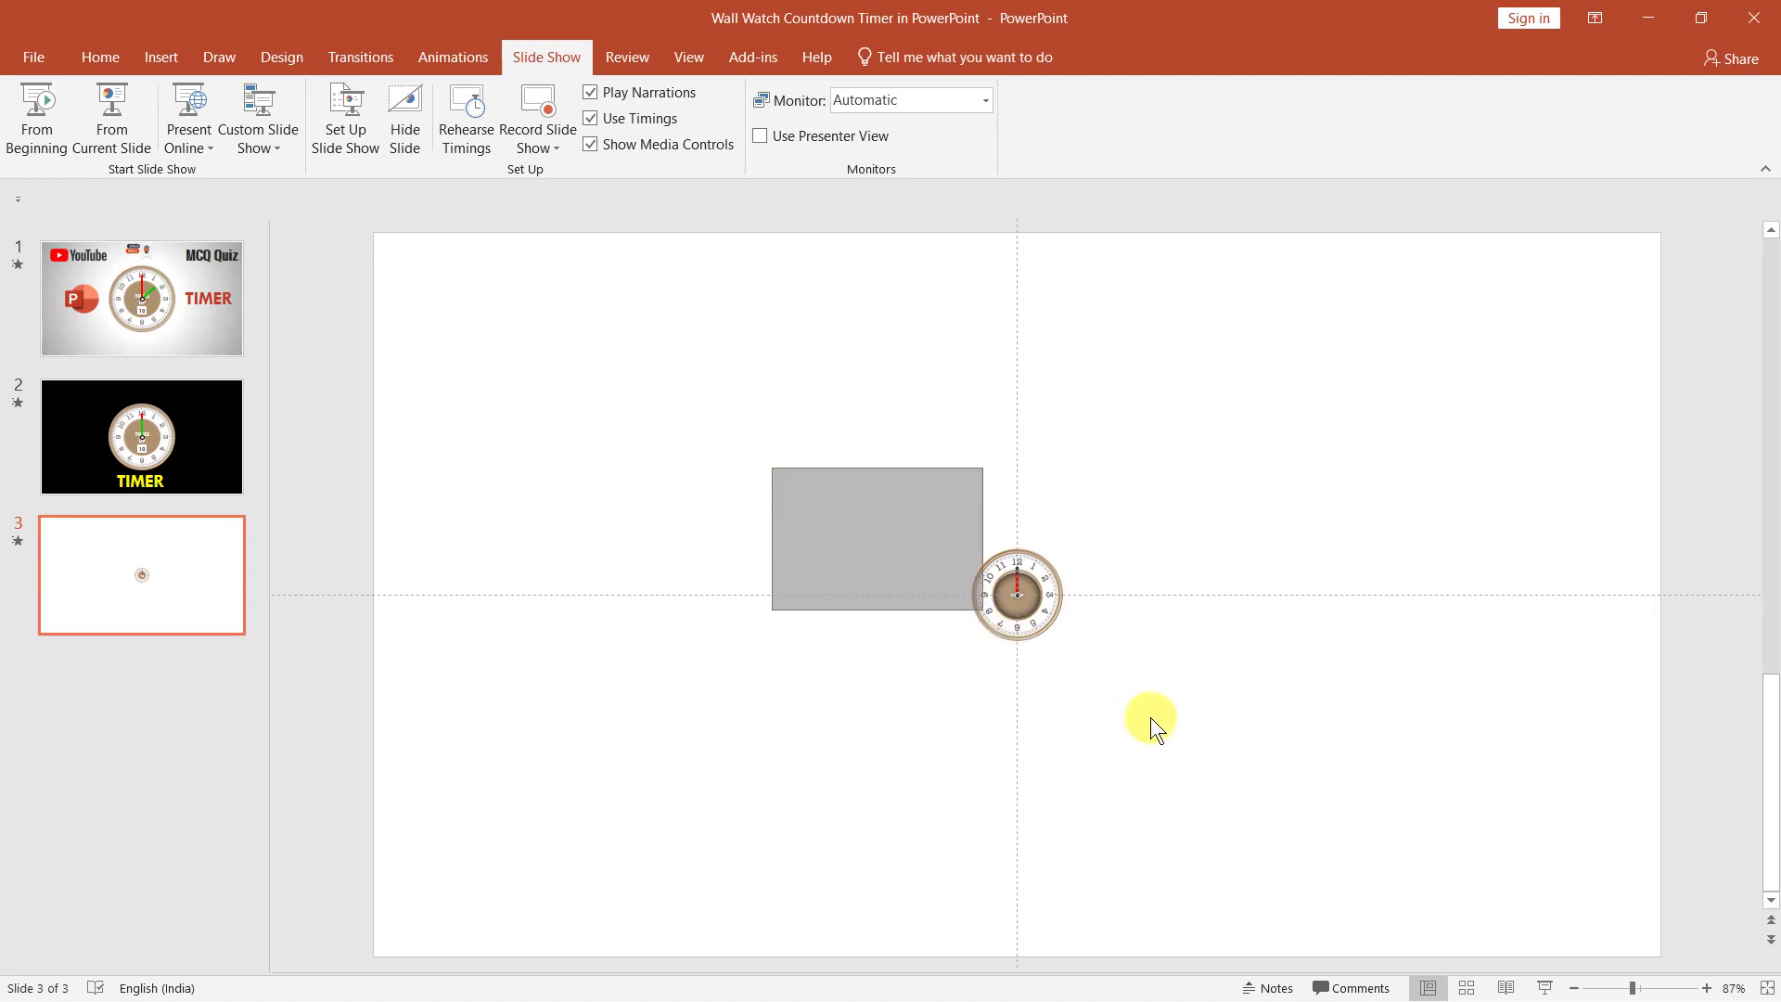
pyautogui.moveTo(772, 469); pyautogui.dragTo(1294, 794)
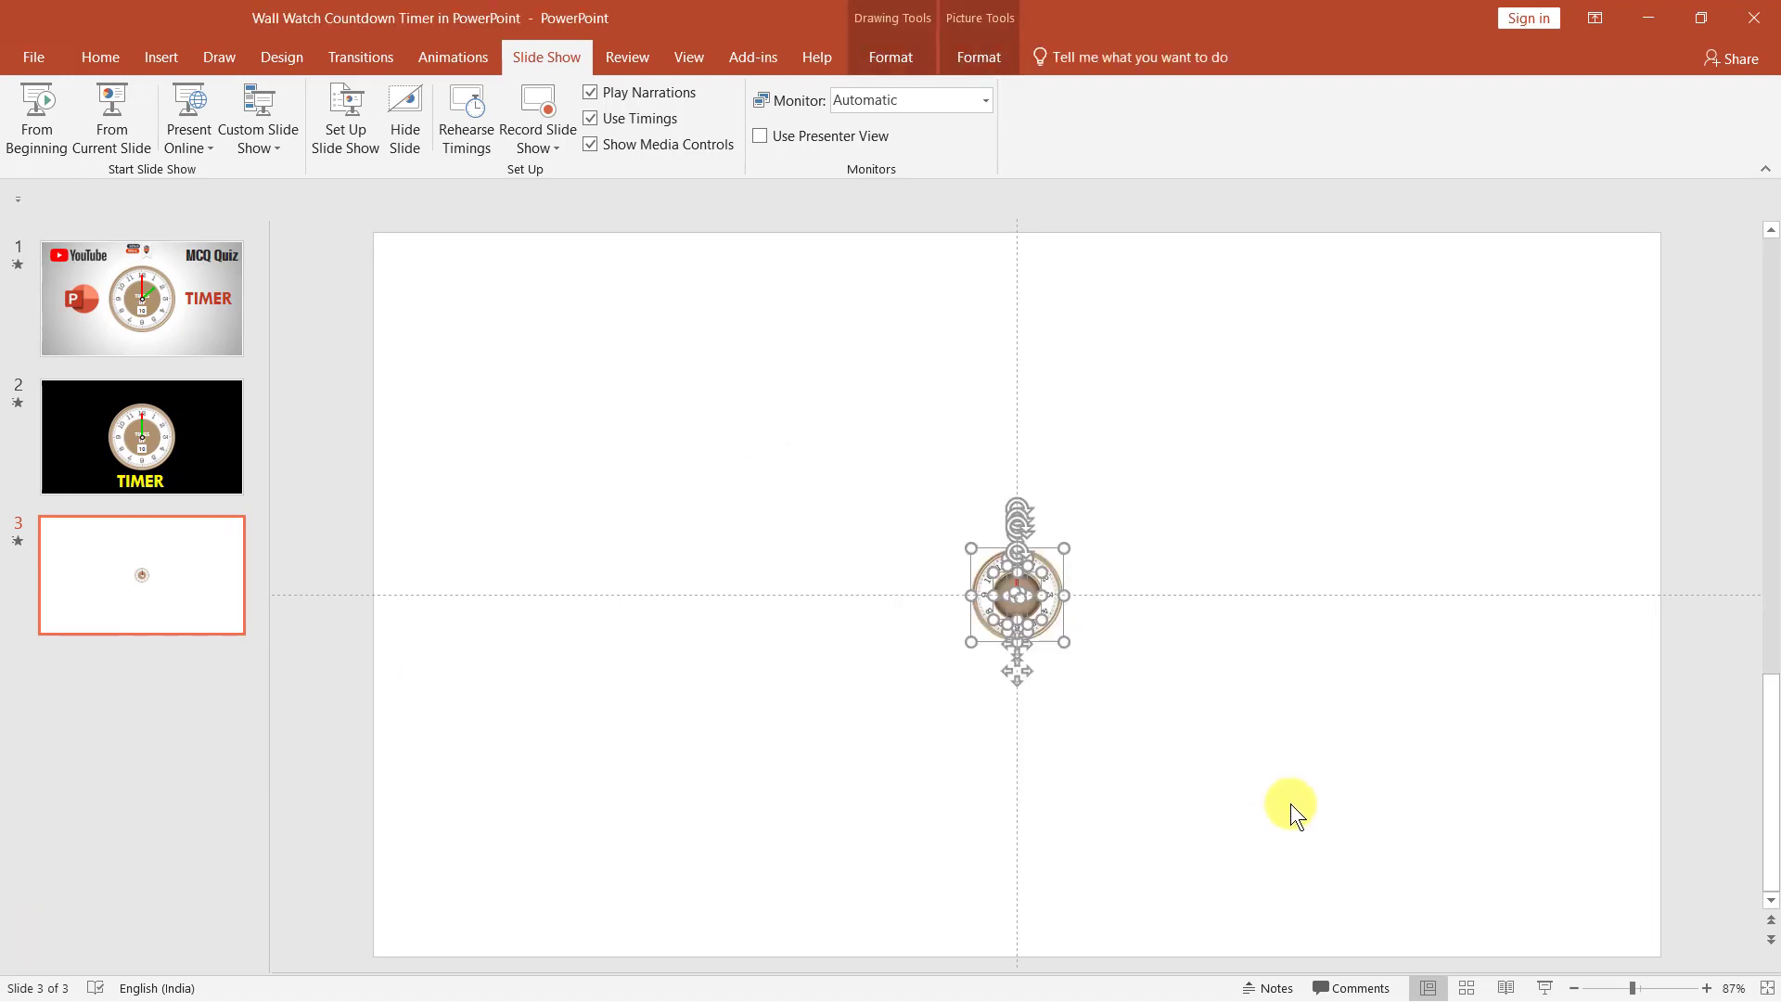
pyautogui.hotkey('ctrl', 'c')
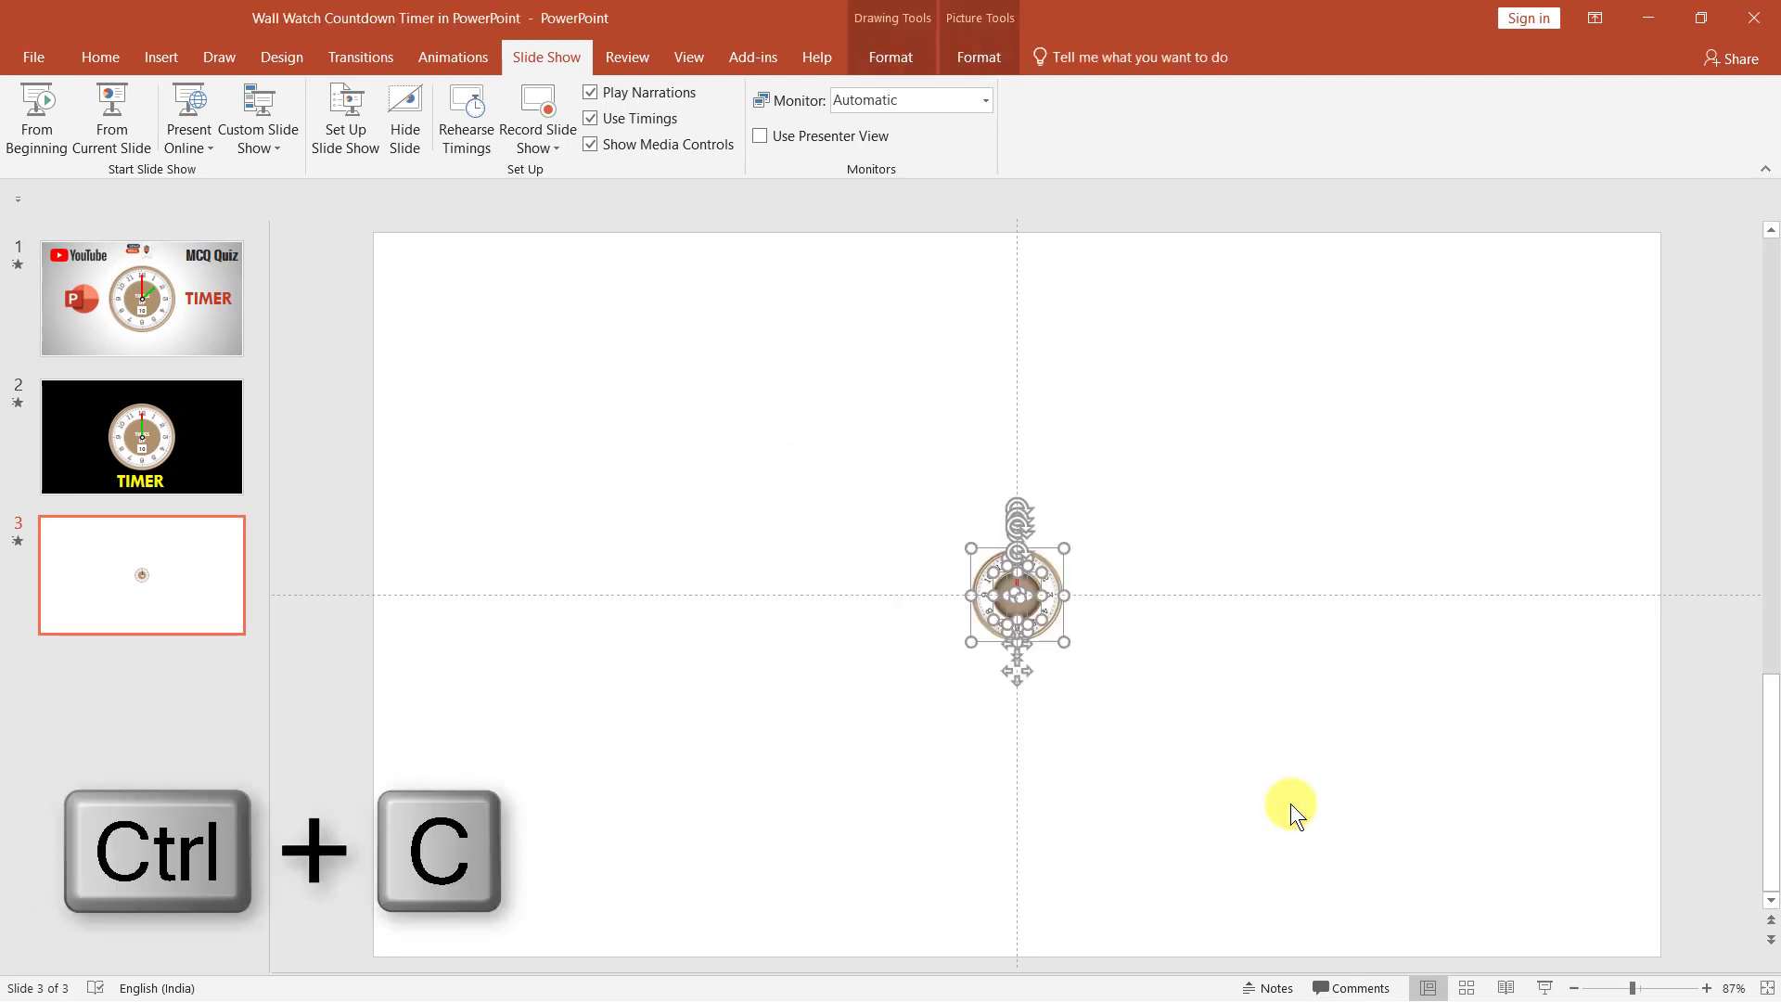
pyautogui.click(1647, 18)
pyautogui.moveTo(86, 982)
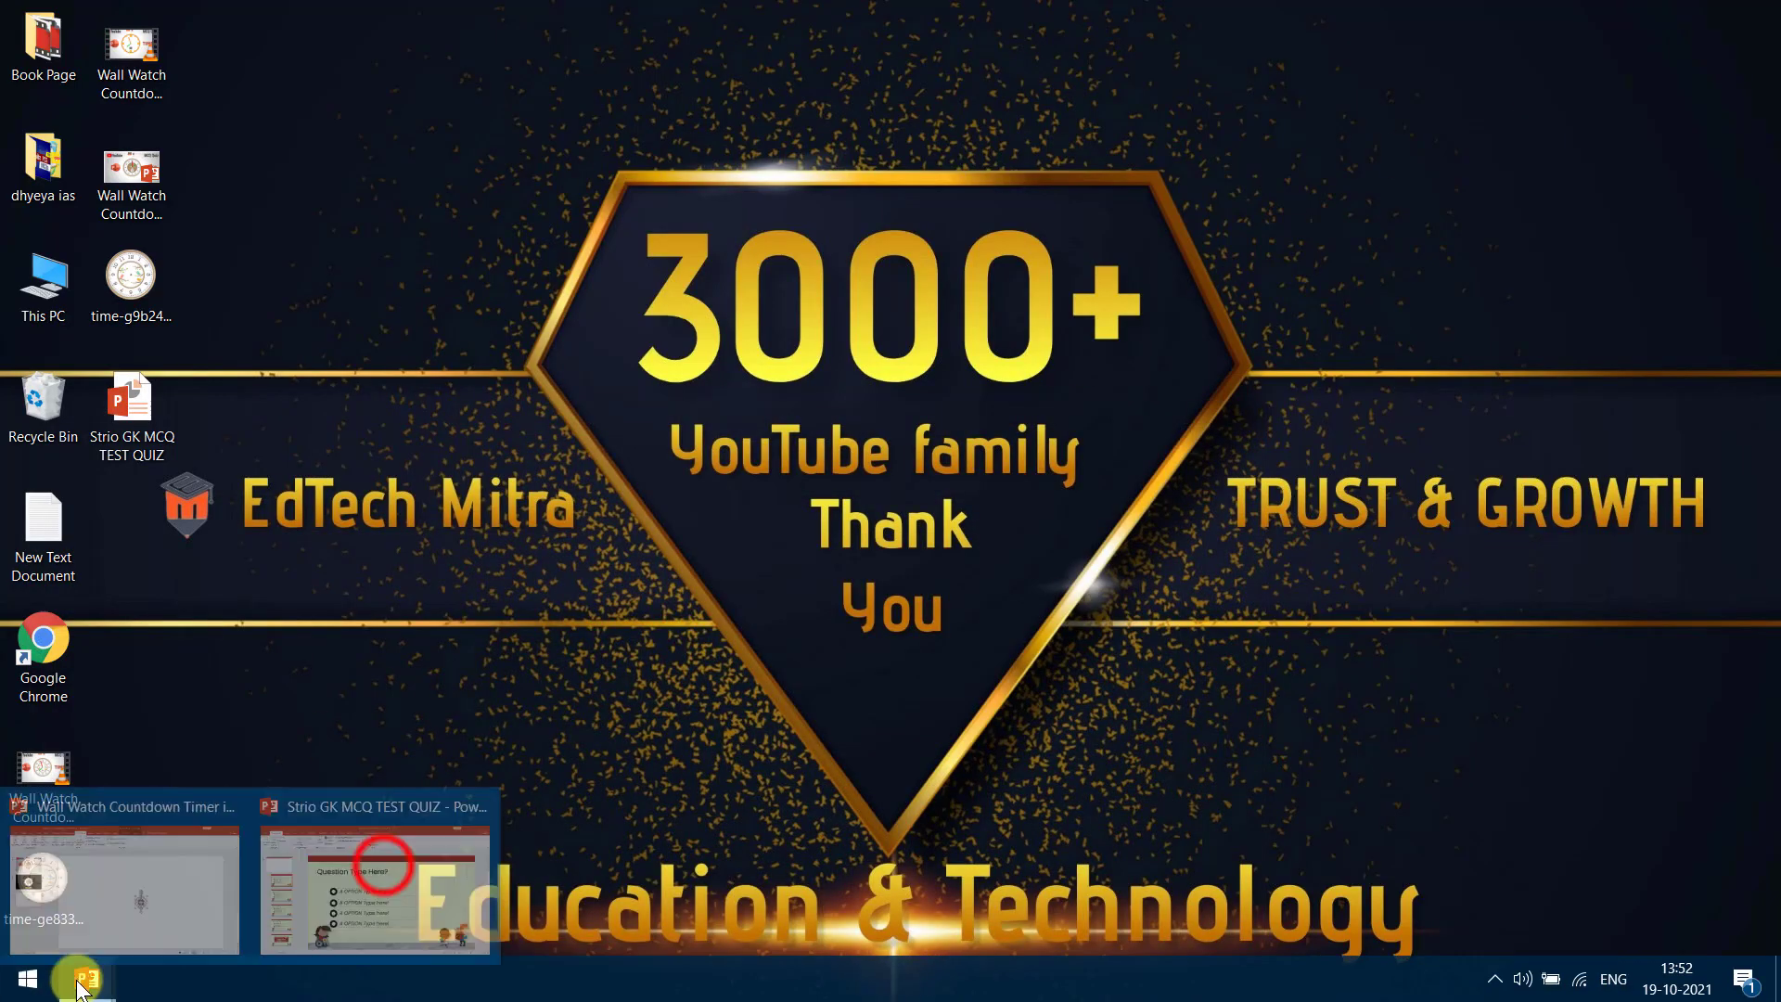
pyautogui.click(379, 867)
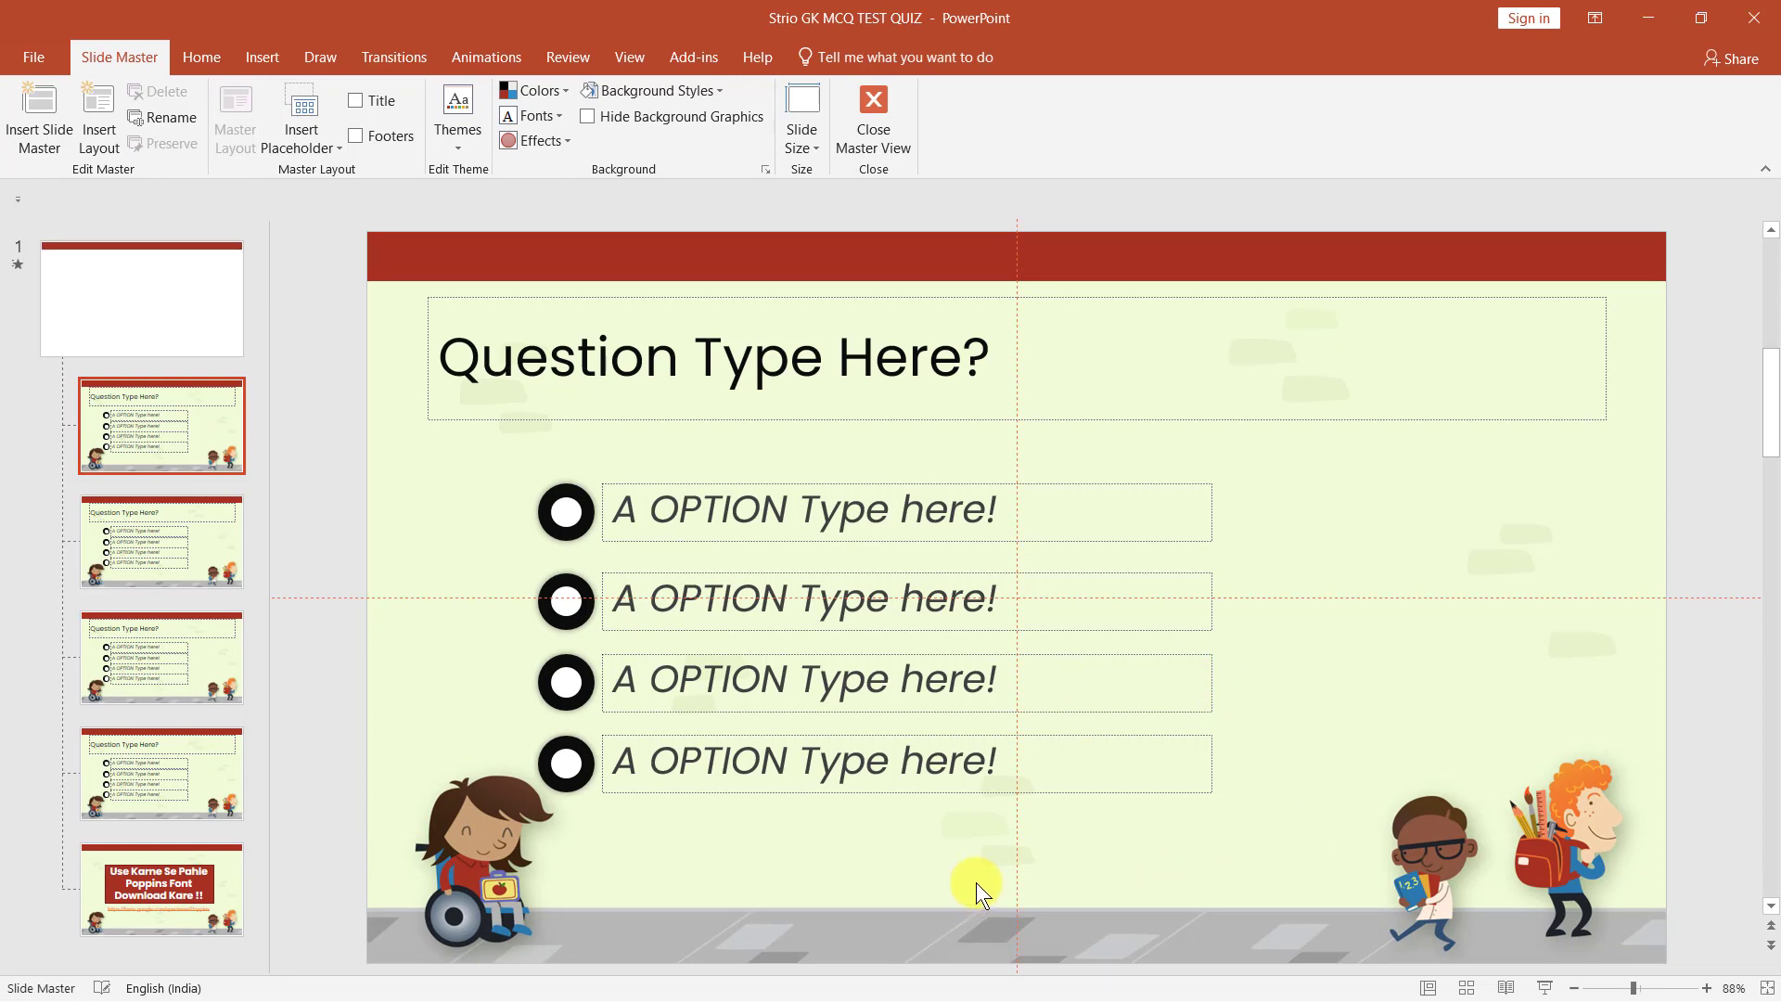
# - Paste the clock onto the first question layout, move it to the bottom centre, and copy it
pyautogui.hotkey('ctrl', 'v')
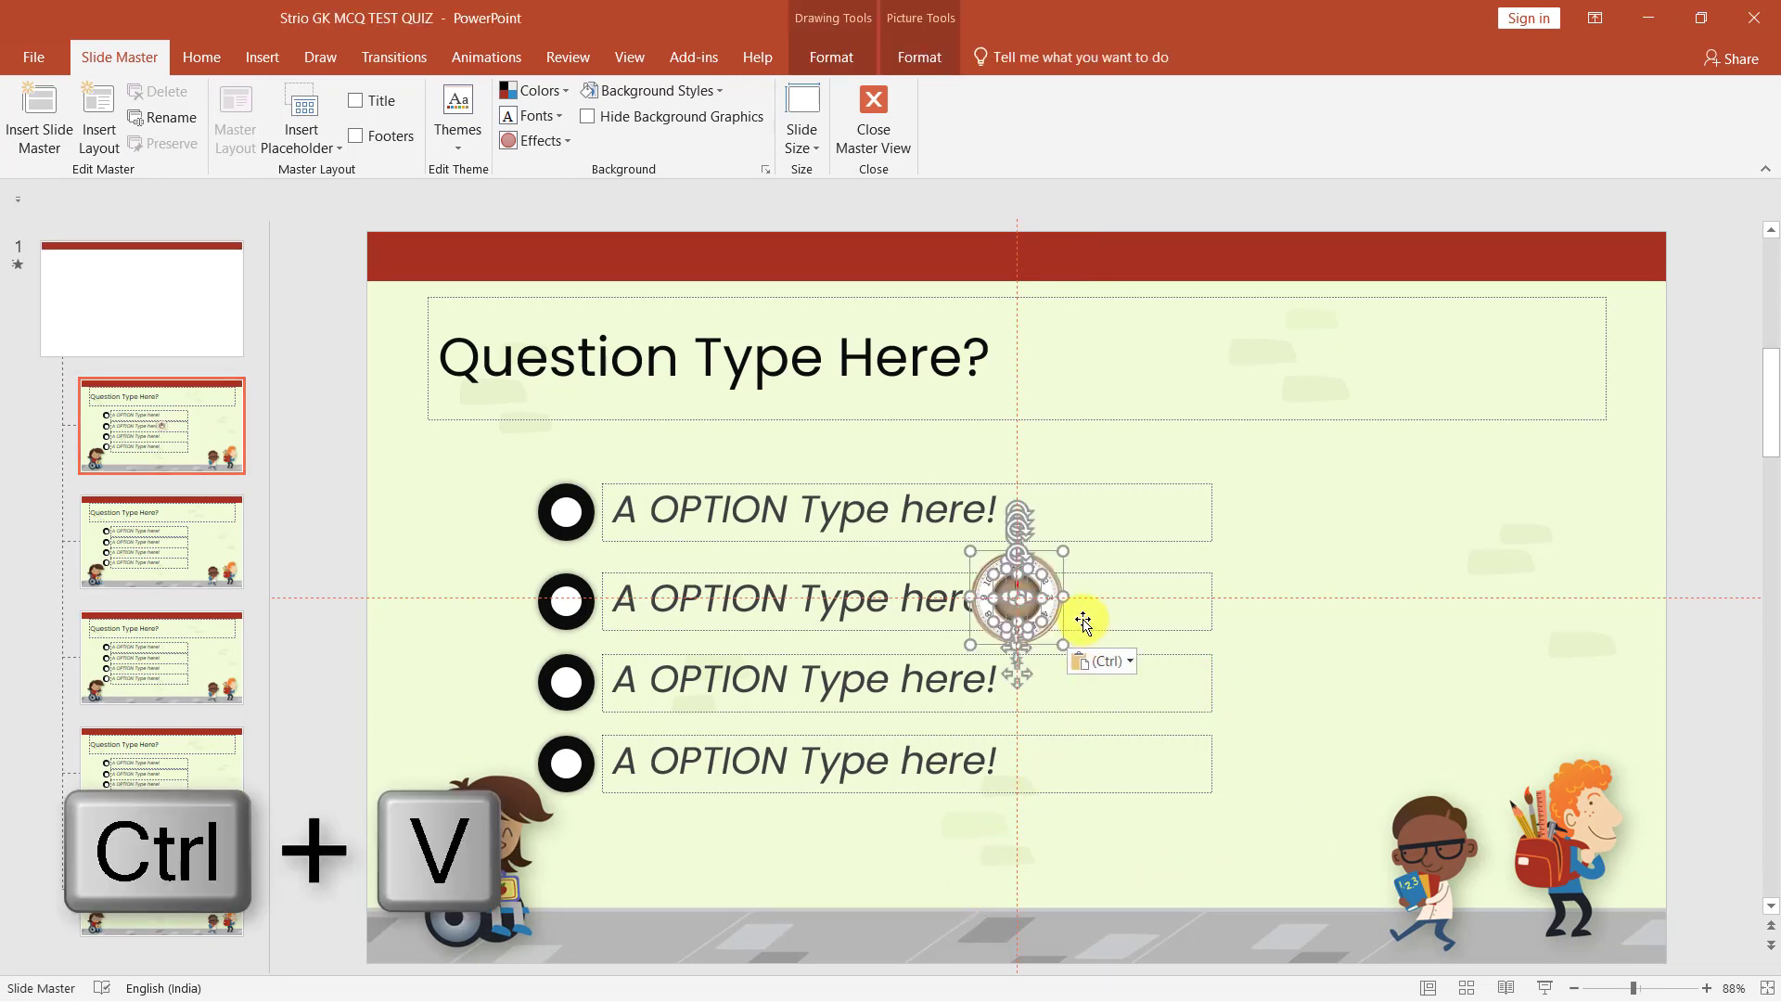
pyautogui.click(1049, 577)
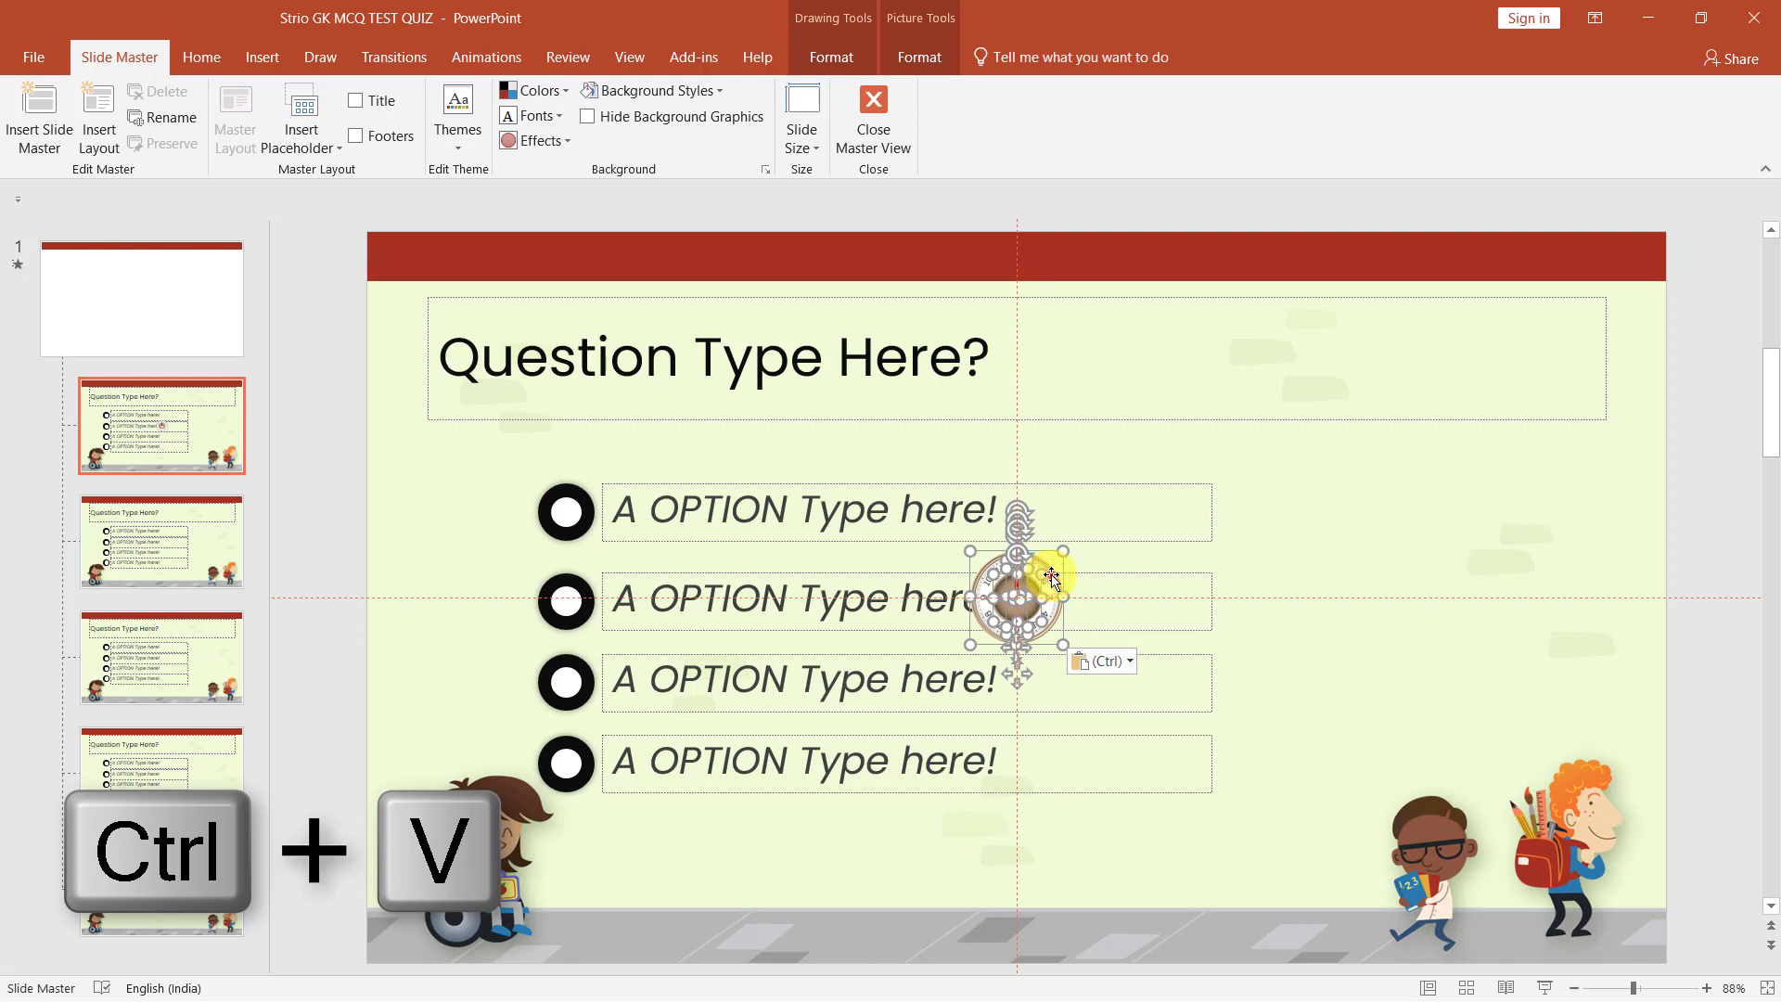
pyautogui.moveTo(1082, 663)
pyautogui.mouseDown()
pyautogui.moveTo(1134, 827)
pyautogui.moveTo(1052, 836)
pyautogui.mouseUp()
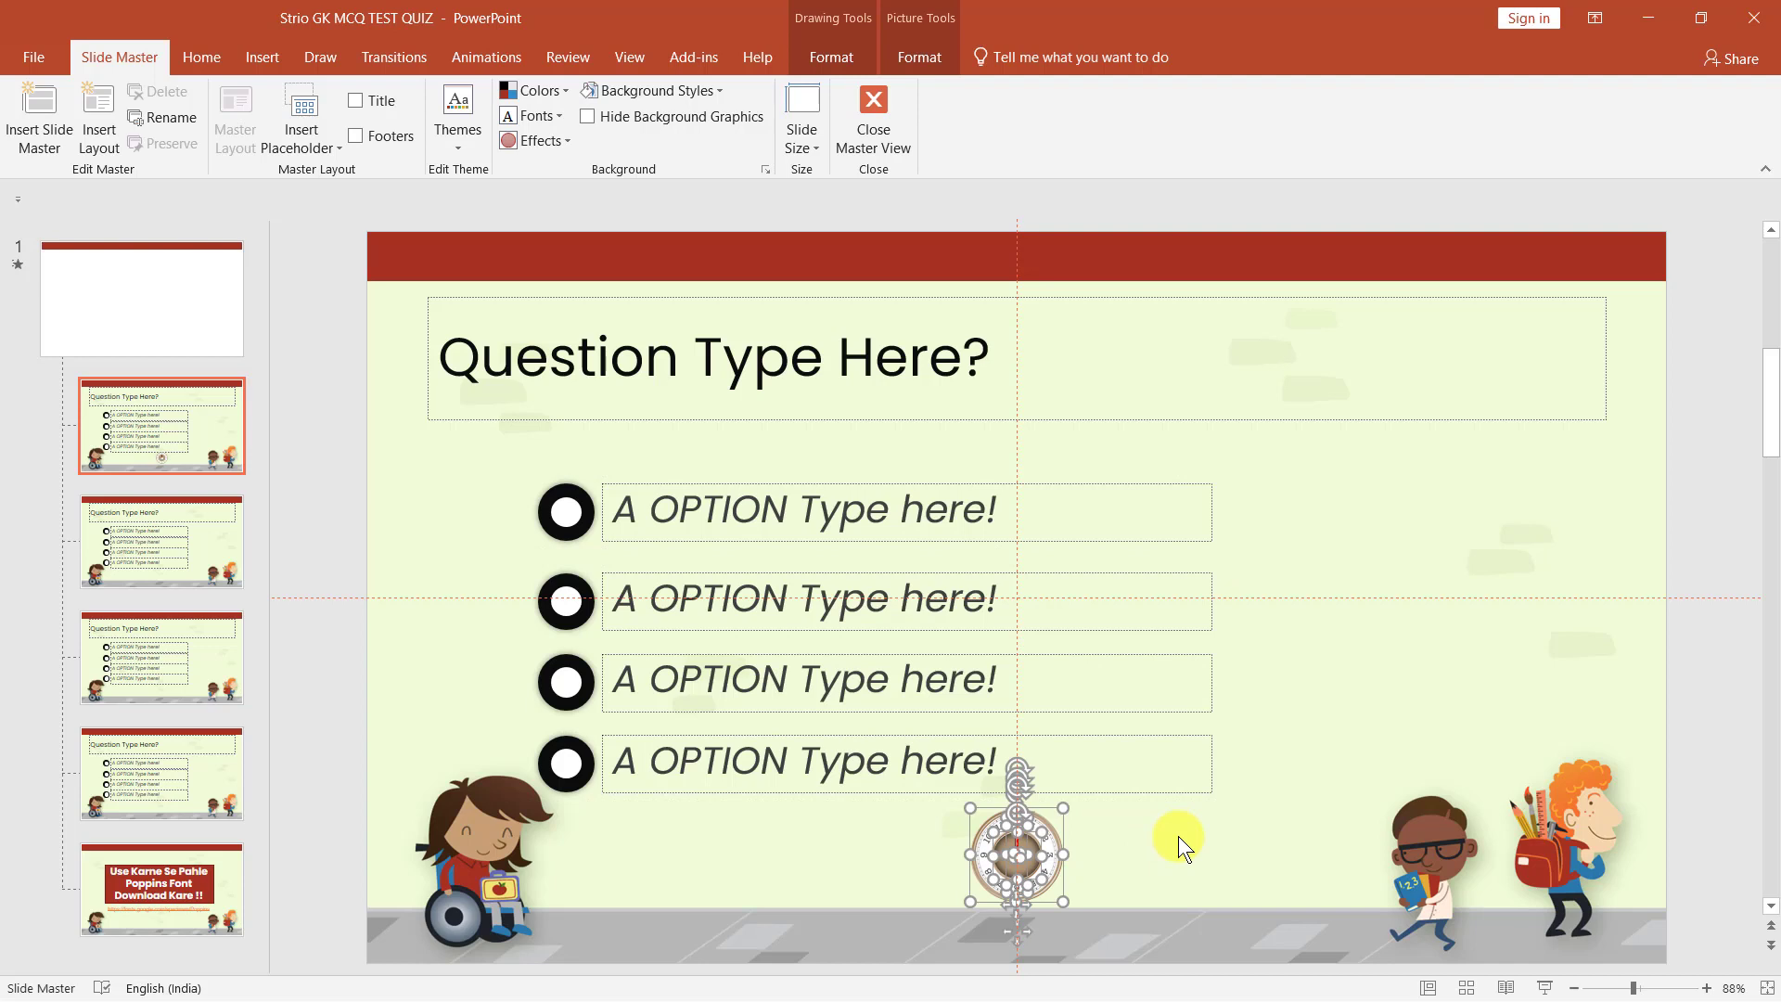
pyautogui.hotkey('ctrl', 'c')
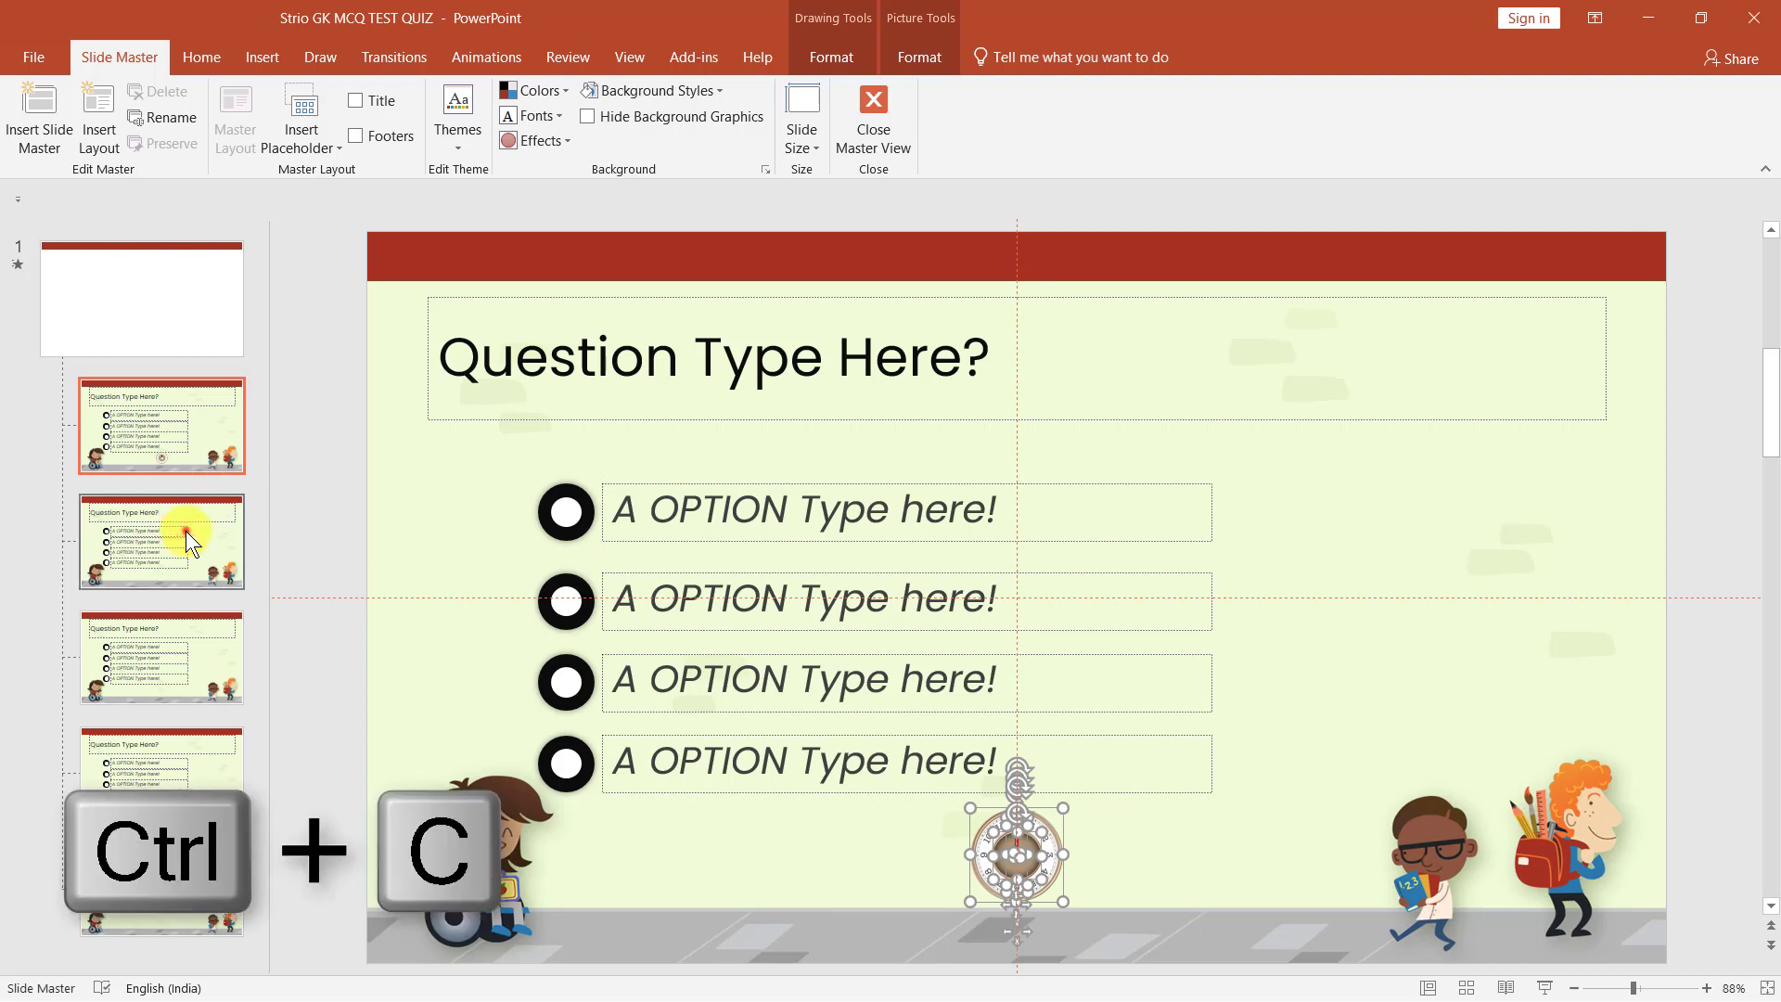
# - Paste the copied clock onto the second, third and fourth question layouts
pyautogui.click(185, 530)
pyautogui.hotkey('ctrl', 'v')
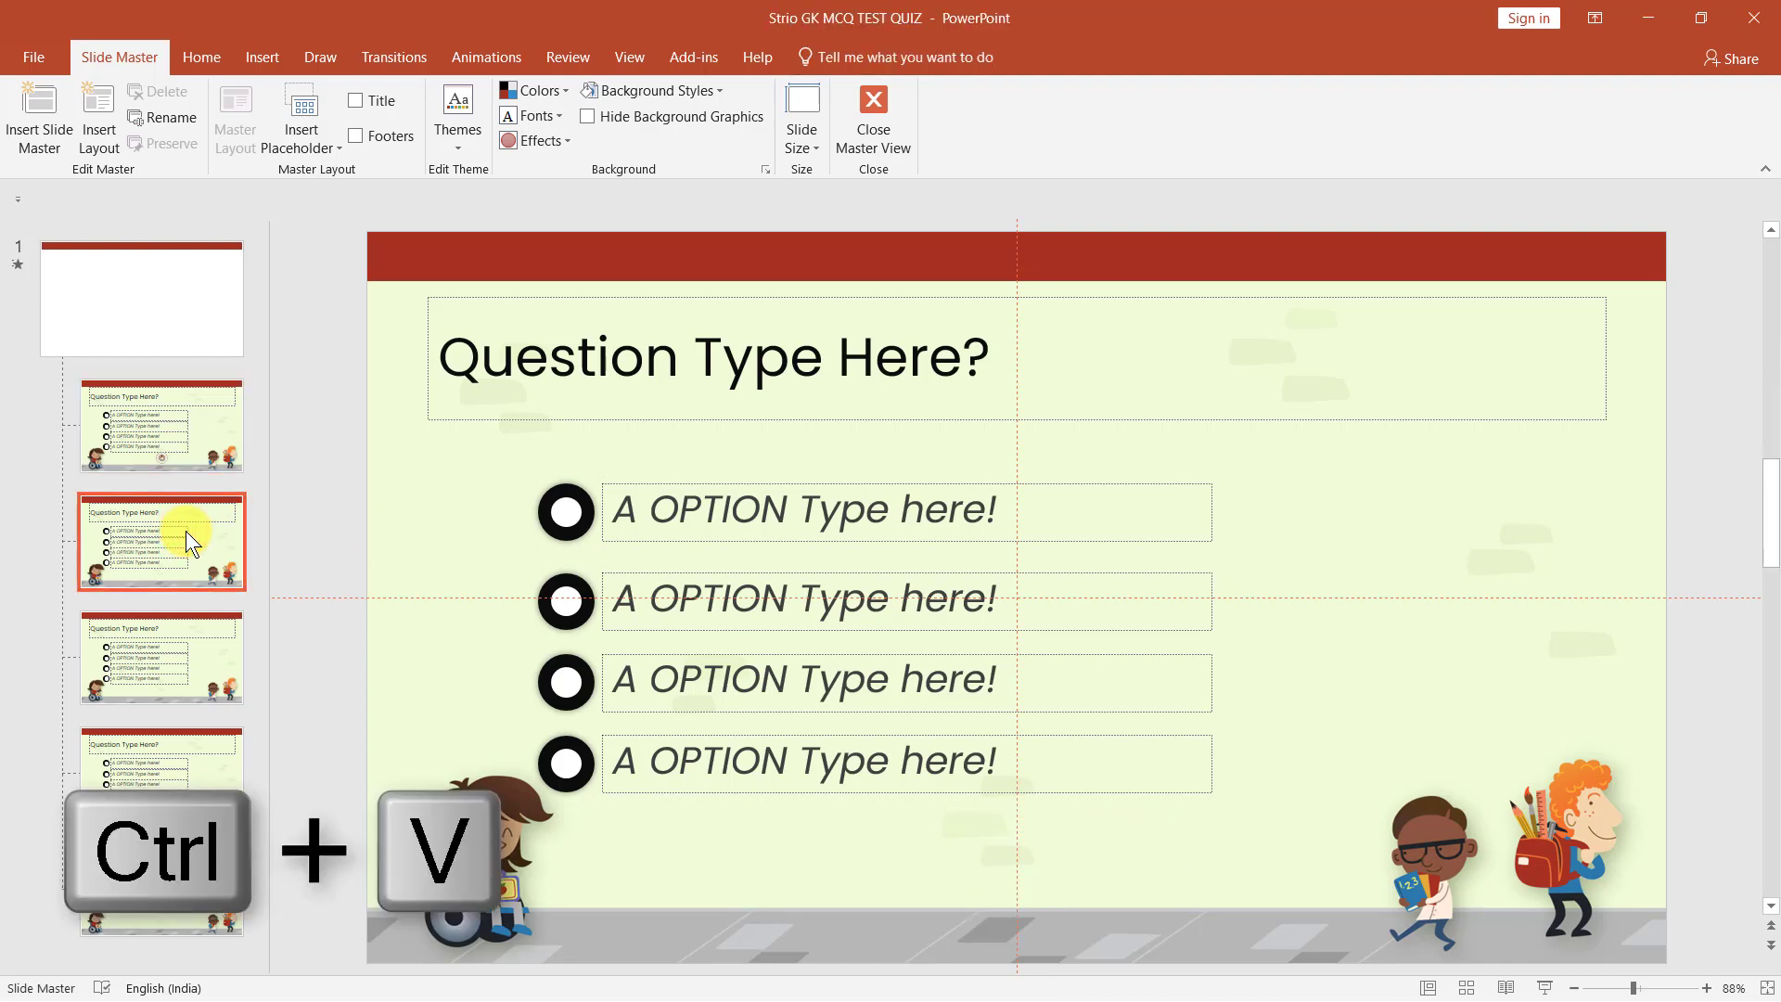
pyautogui.click(178, 664)
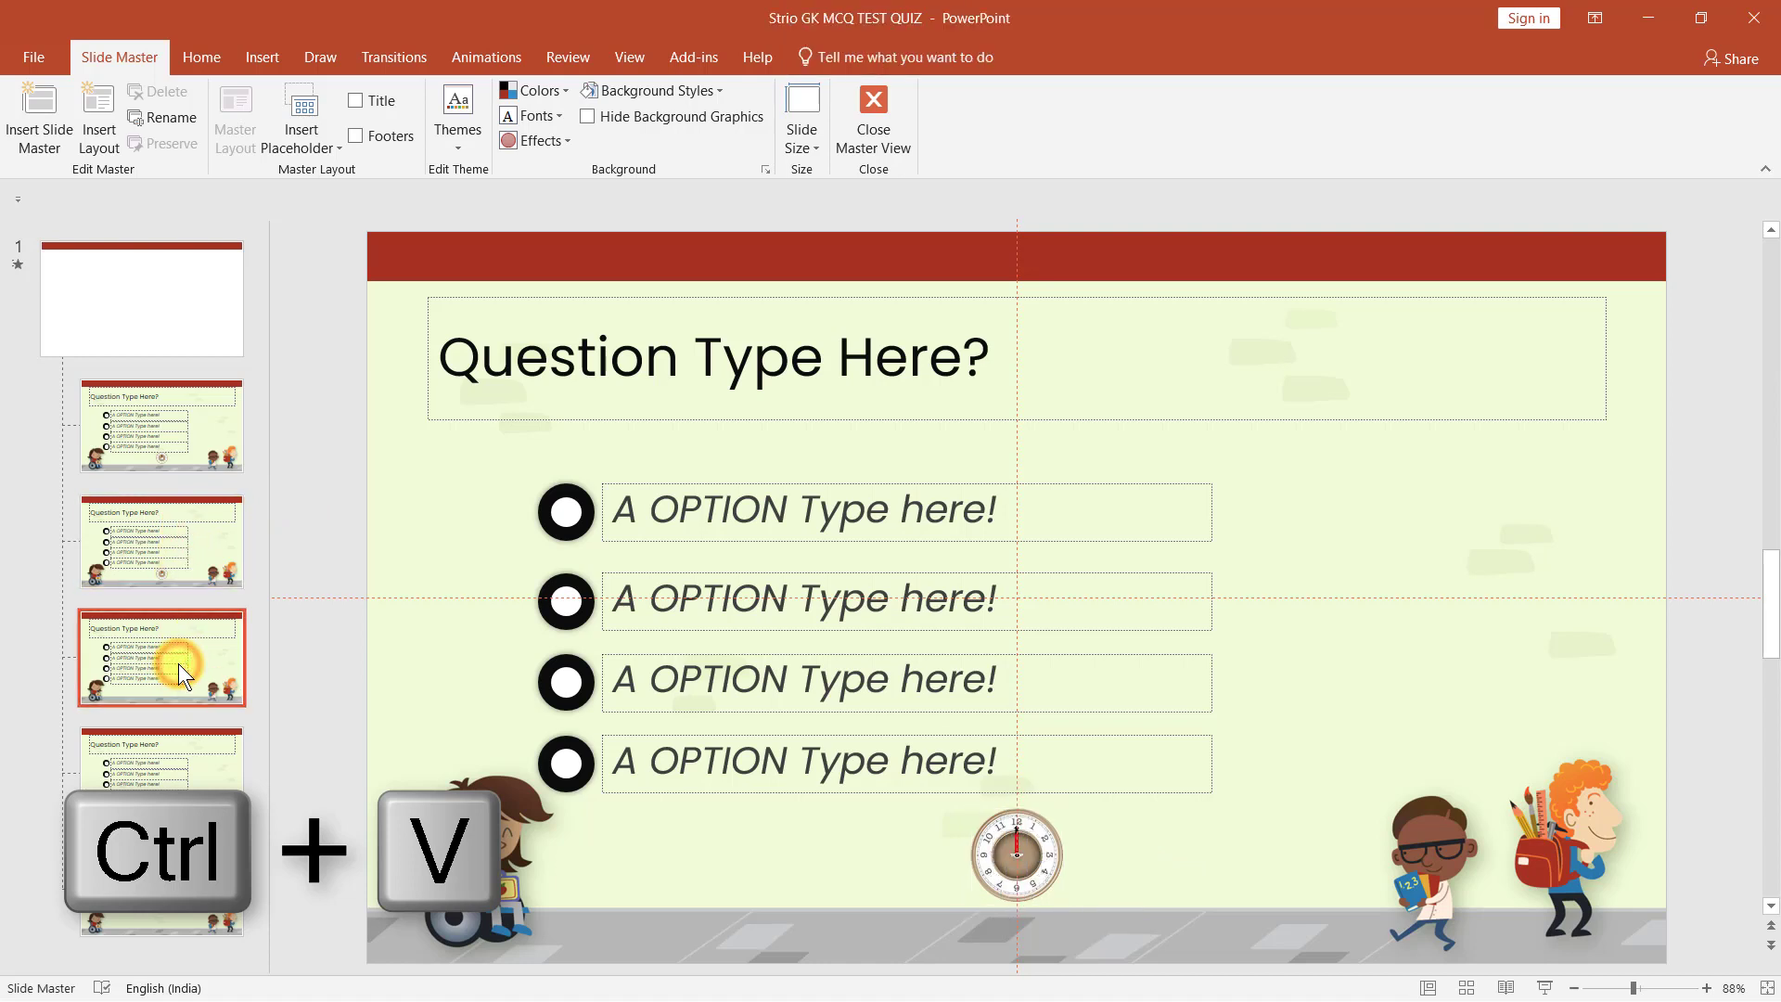
pyautogui.hotkey('ctrl', 'v')
pyautogui.click(178, 770)
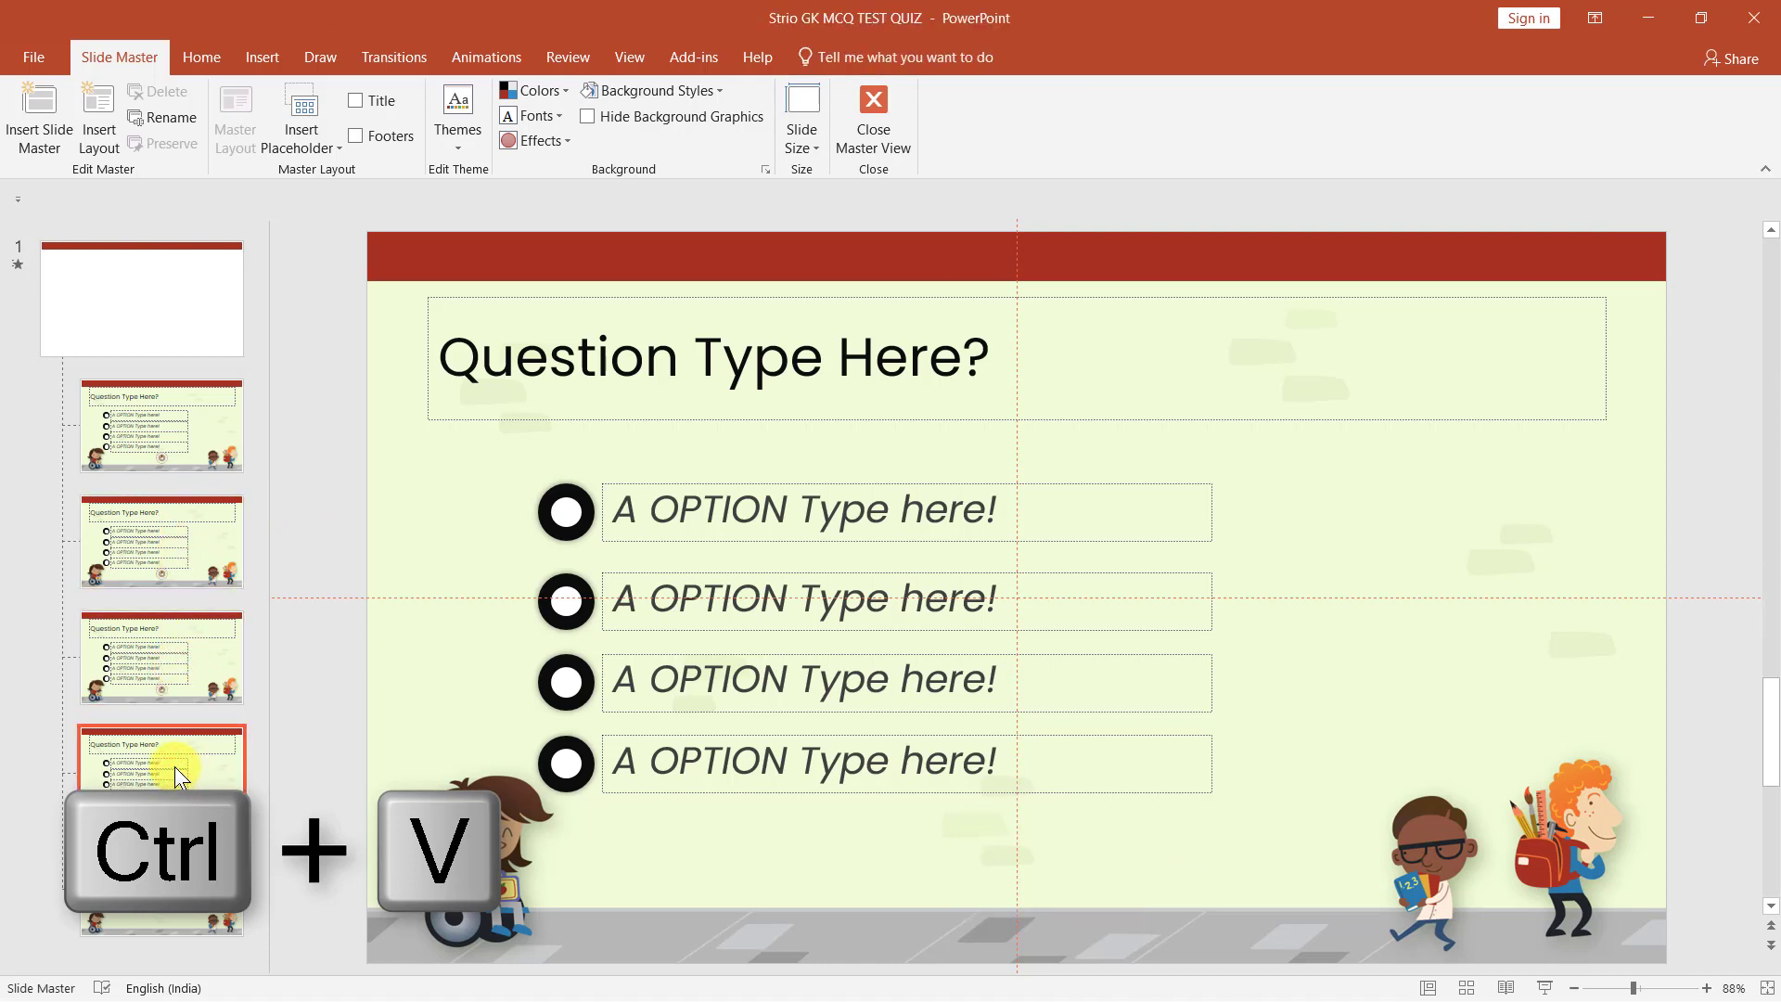
pyautogui.hotkey('ctrl', 'v')
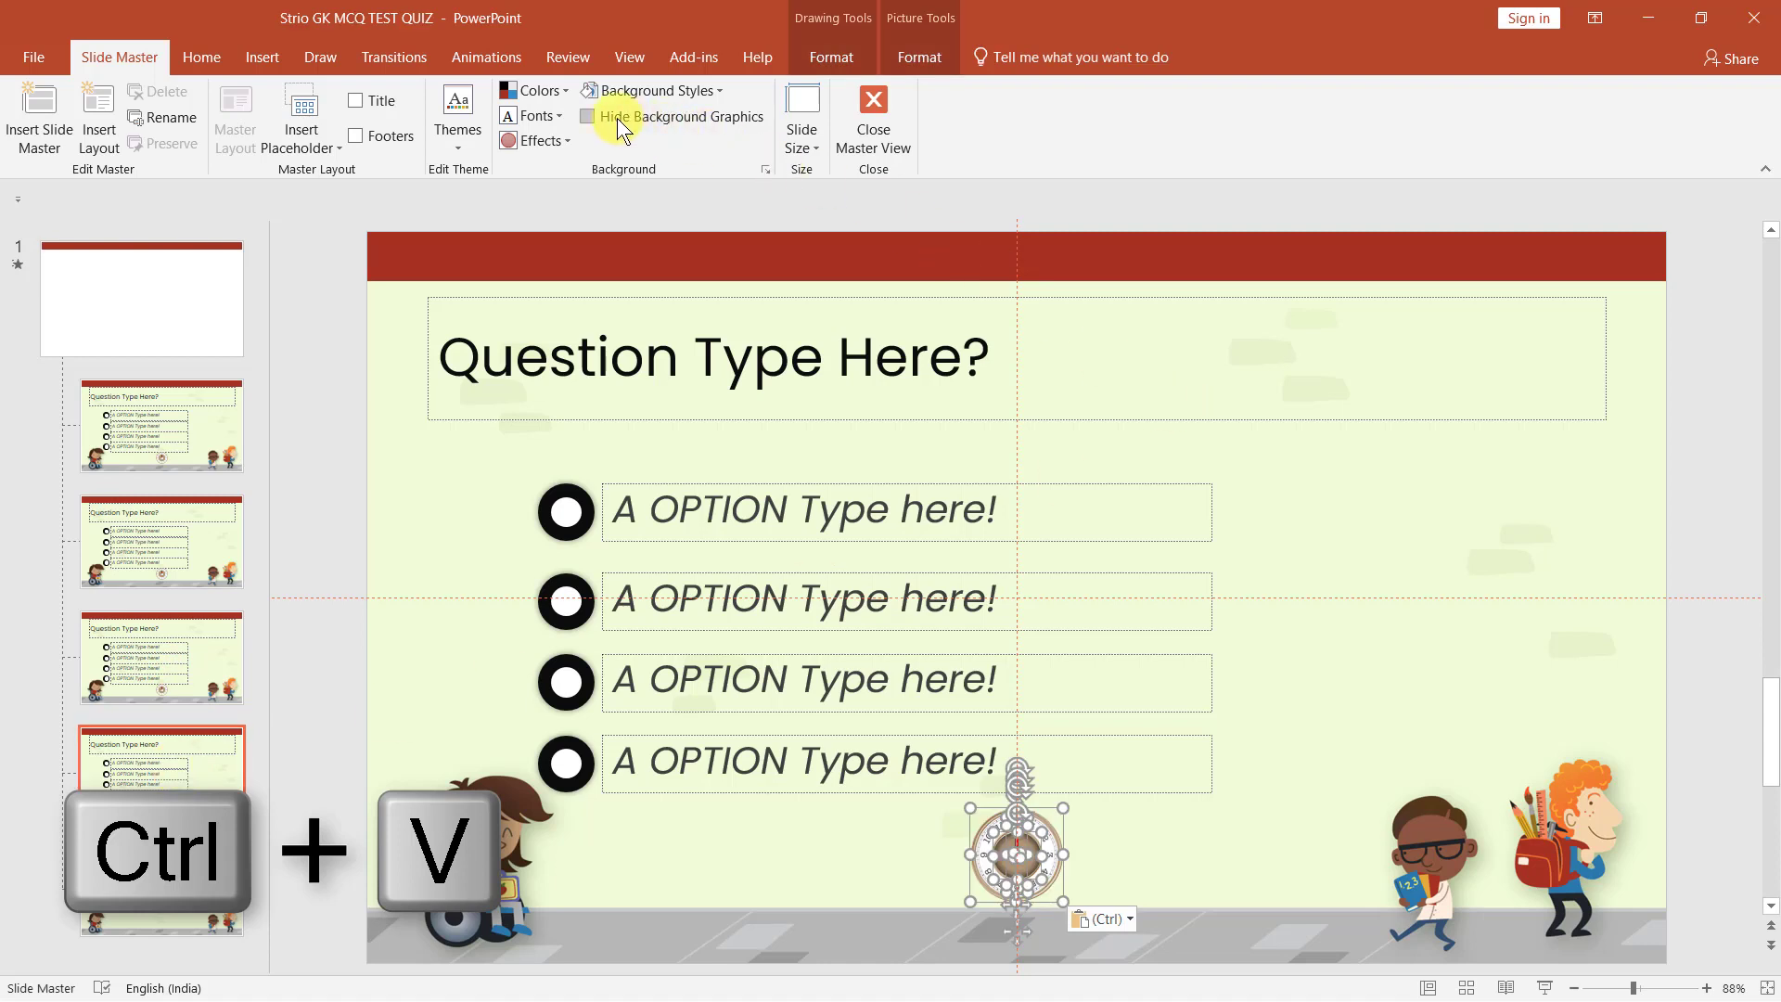
pyautogui.click(492, 61)
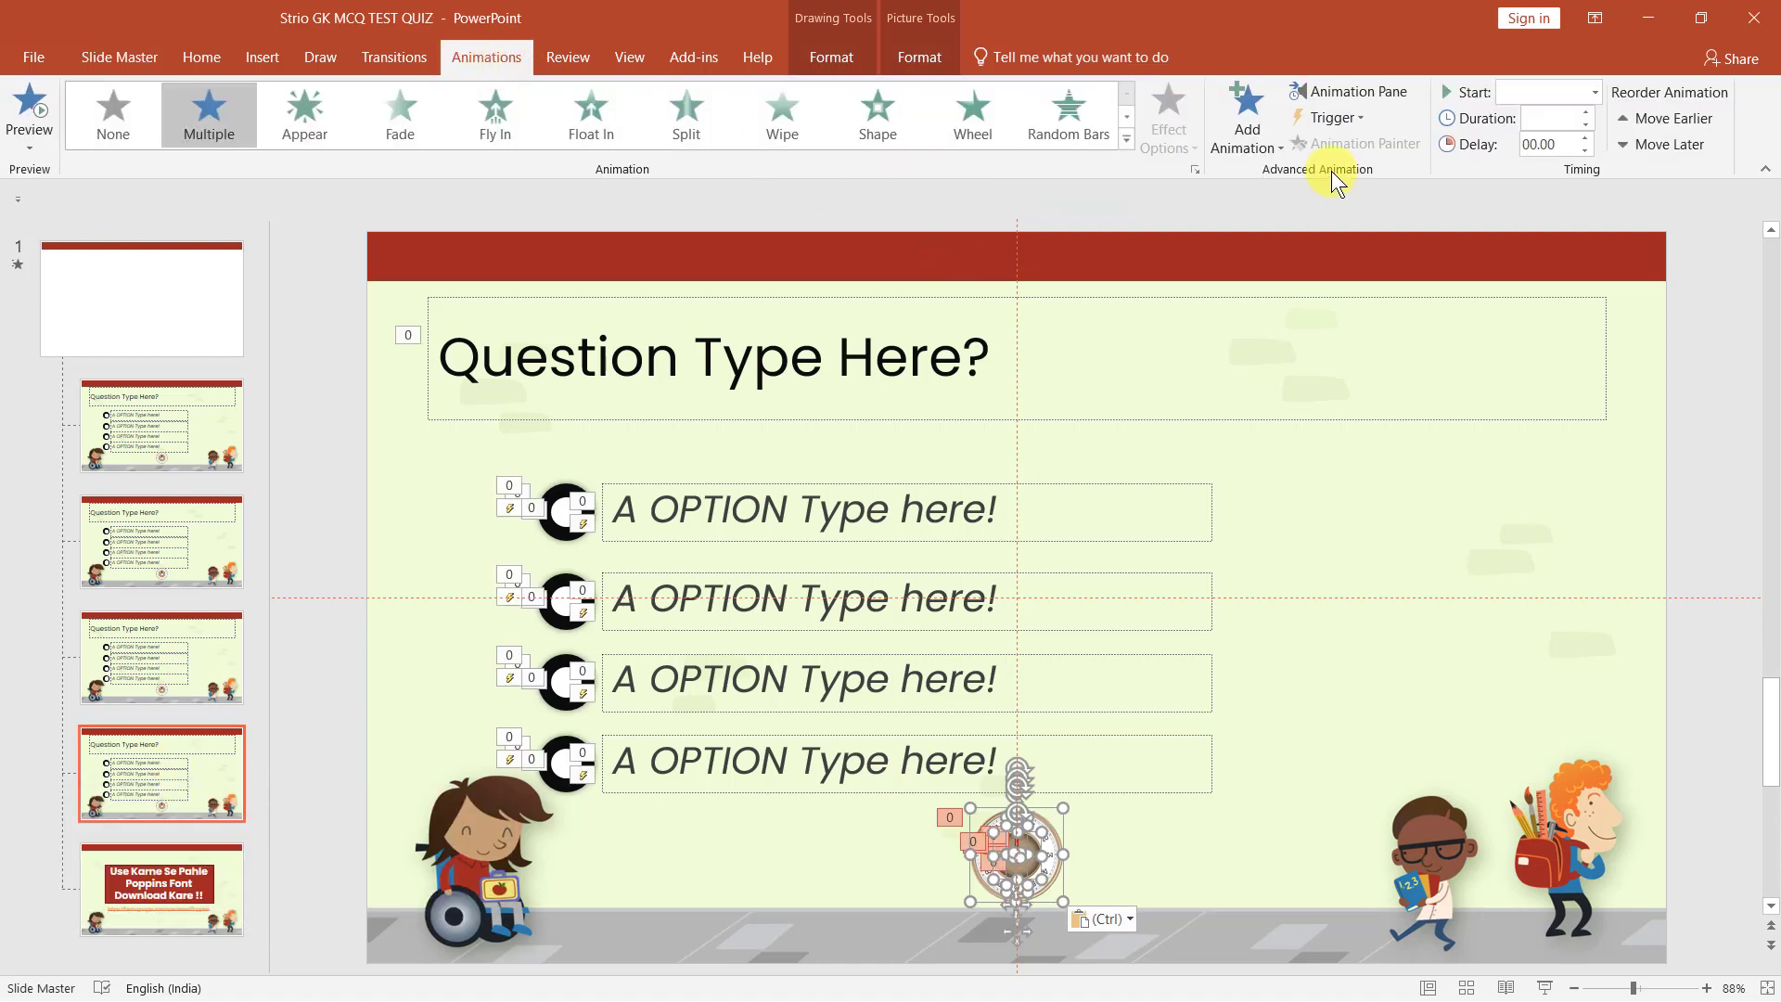
# - Check in the Animation Pane that the fourth layout's clock keeps its timer animations
pyautogui.click(1354, 93)
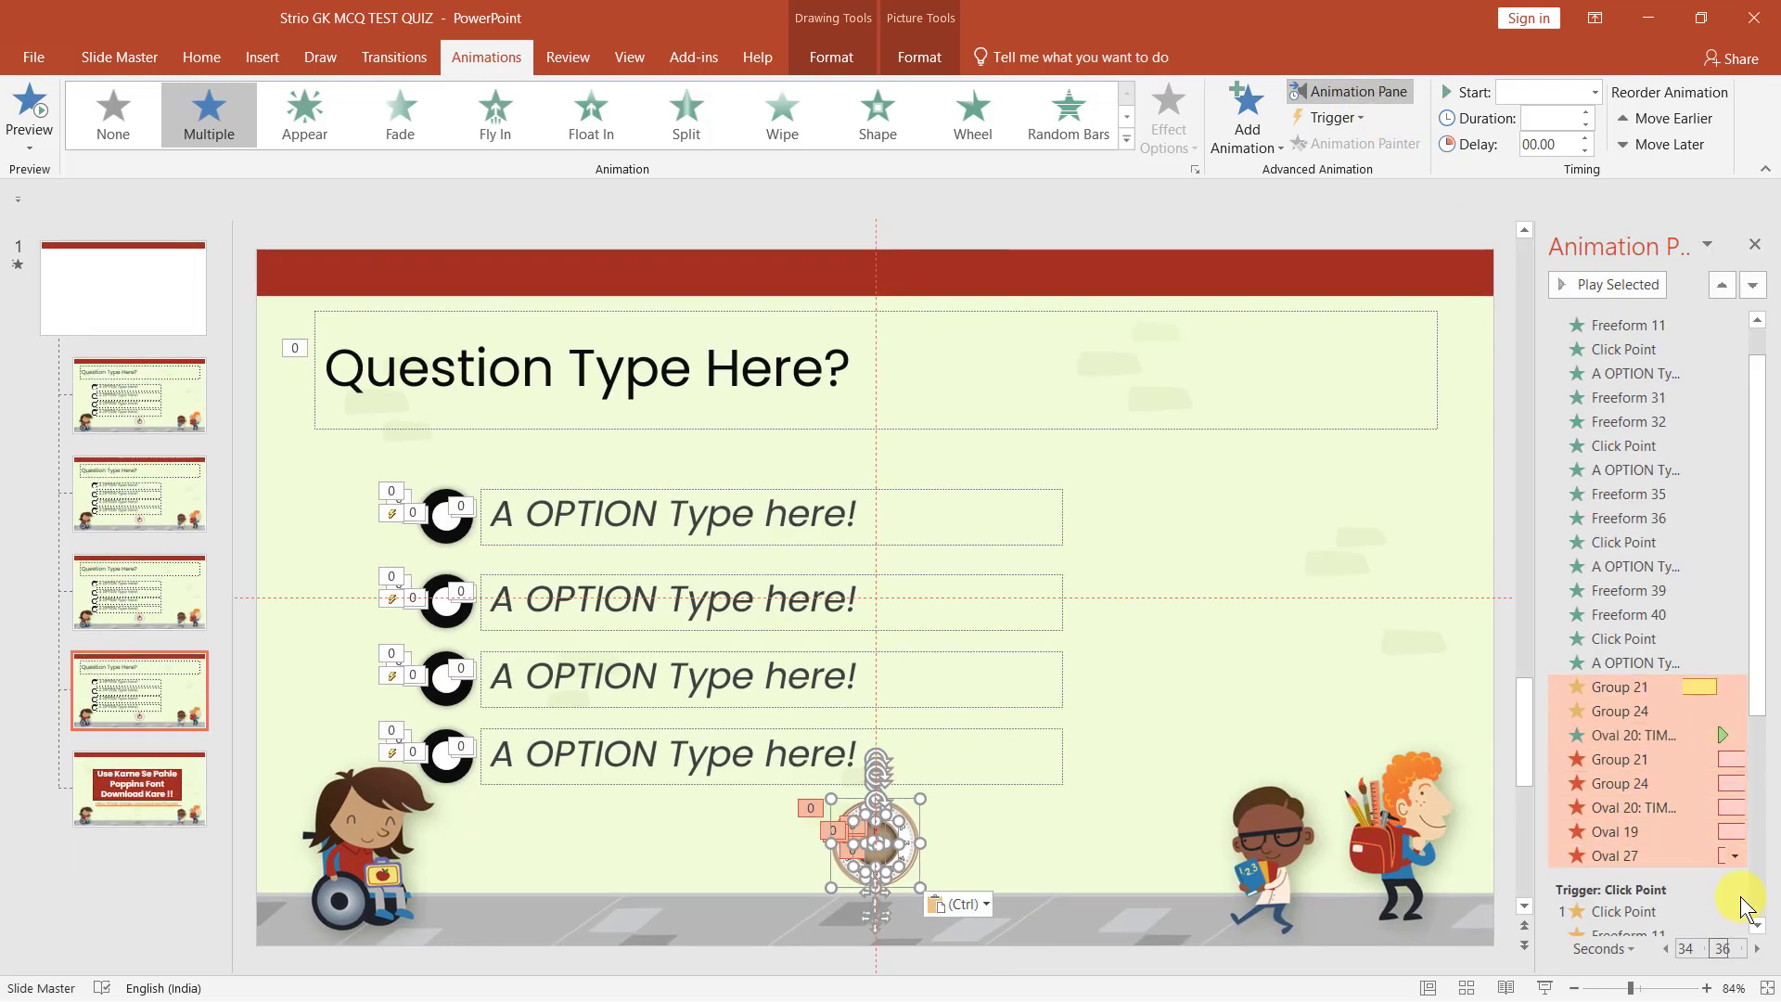
pyautogui.click(1756, 925)
pyautogui.click(1756, 924)
pyautogui.click(1756, 925)
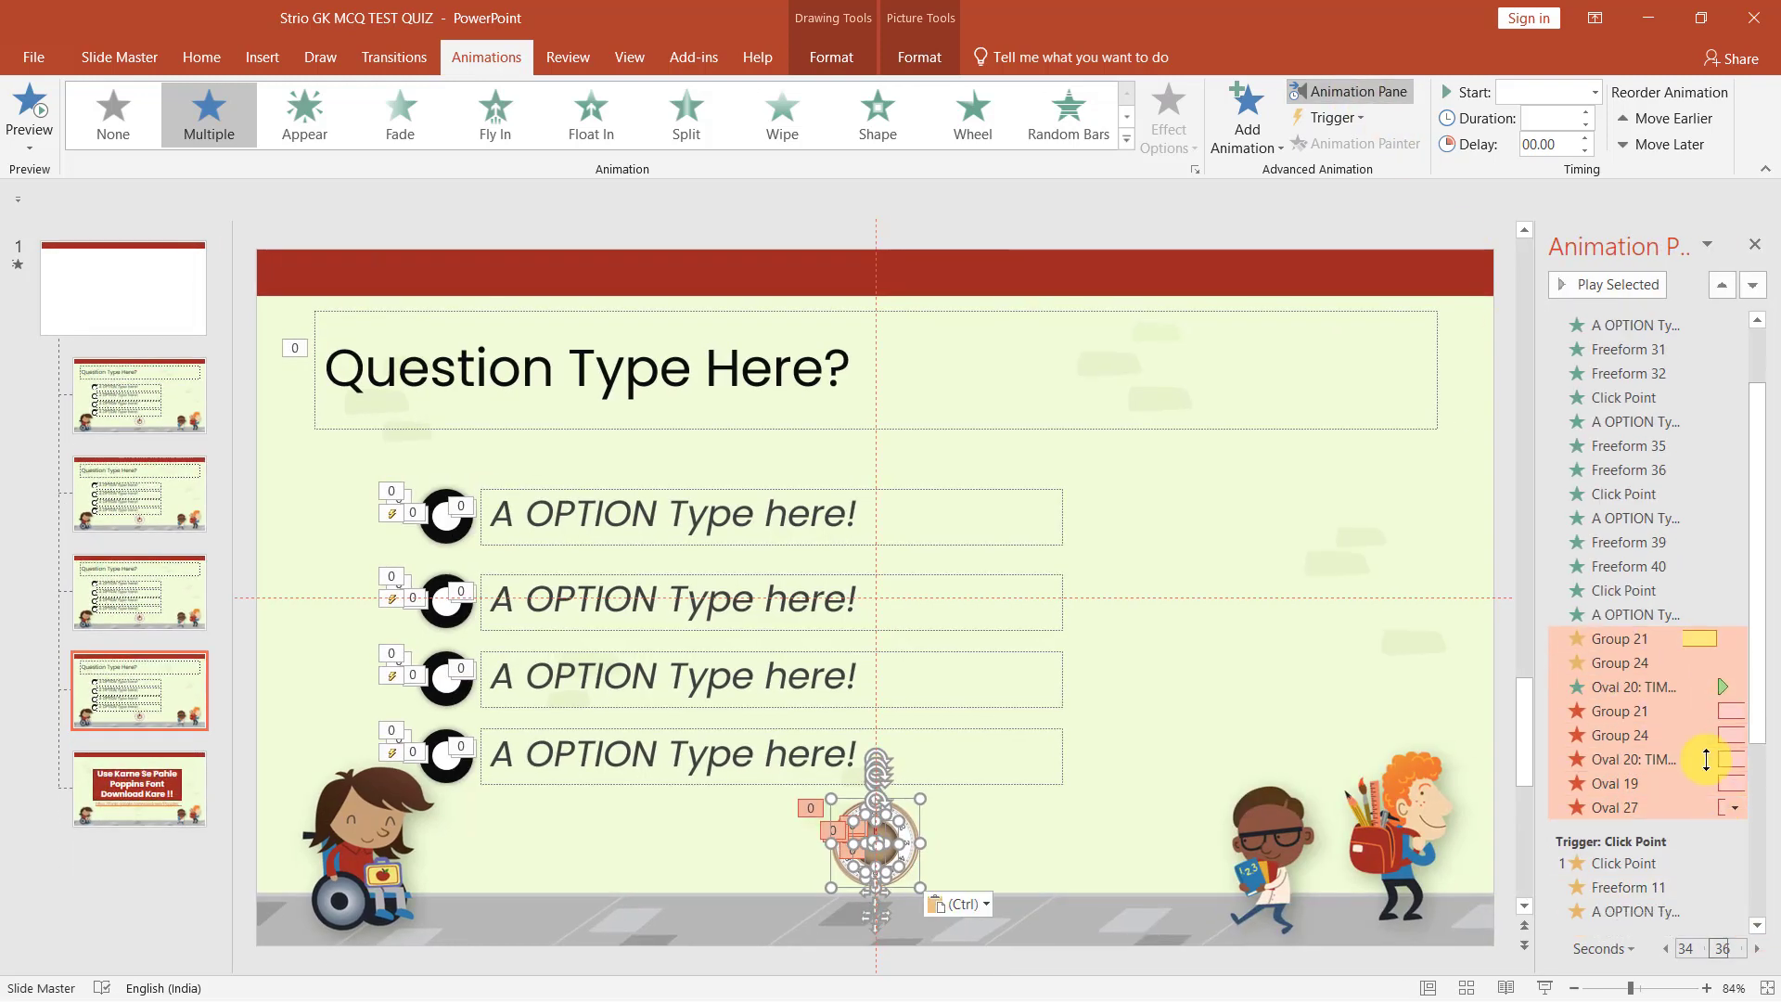
pyautogui.click(1371, 515)
pyautogui.click(1753, 244)
pyautogui.hotkey('ctrl', 'v')
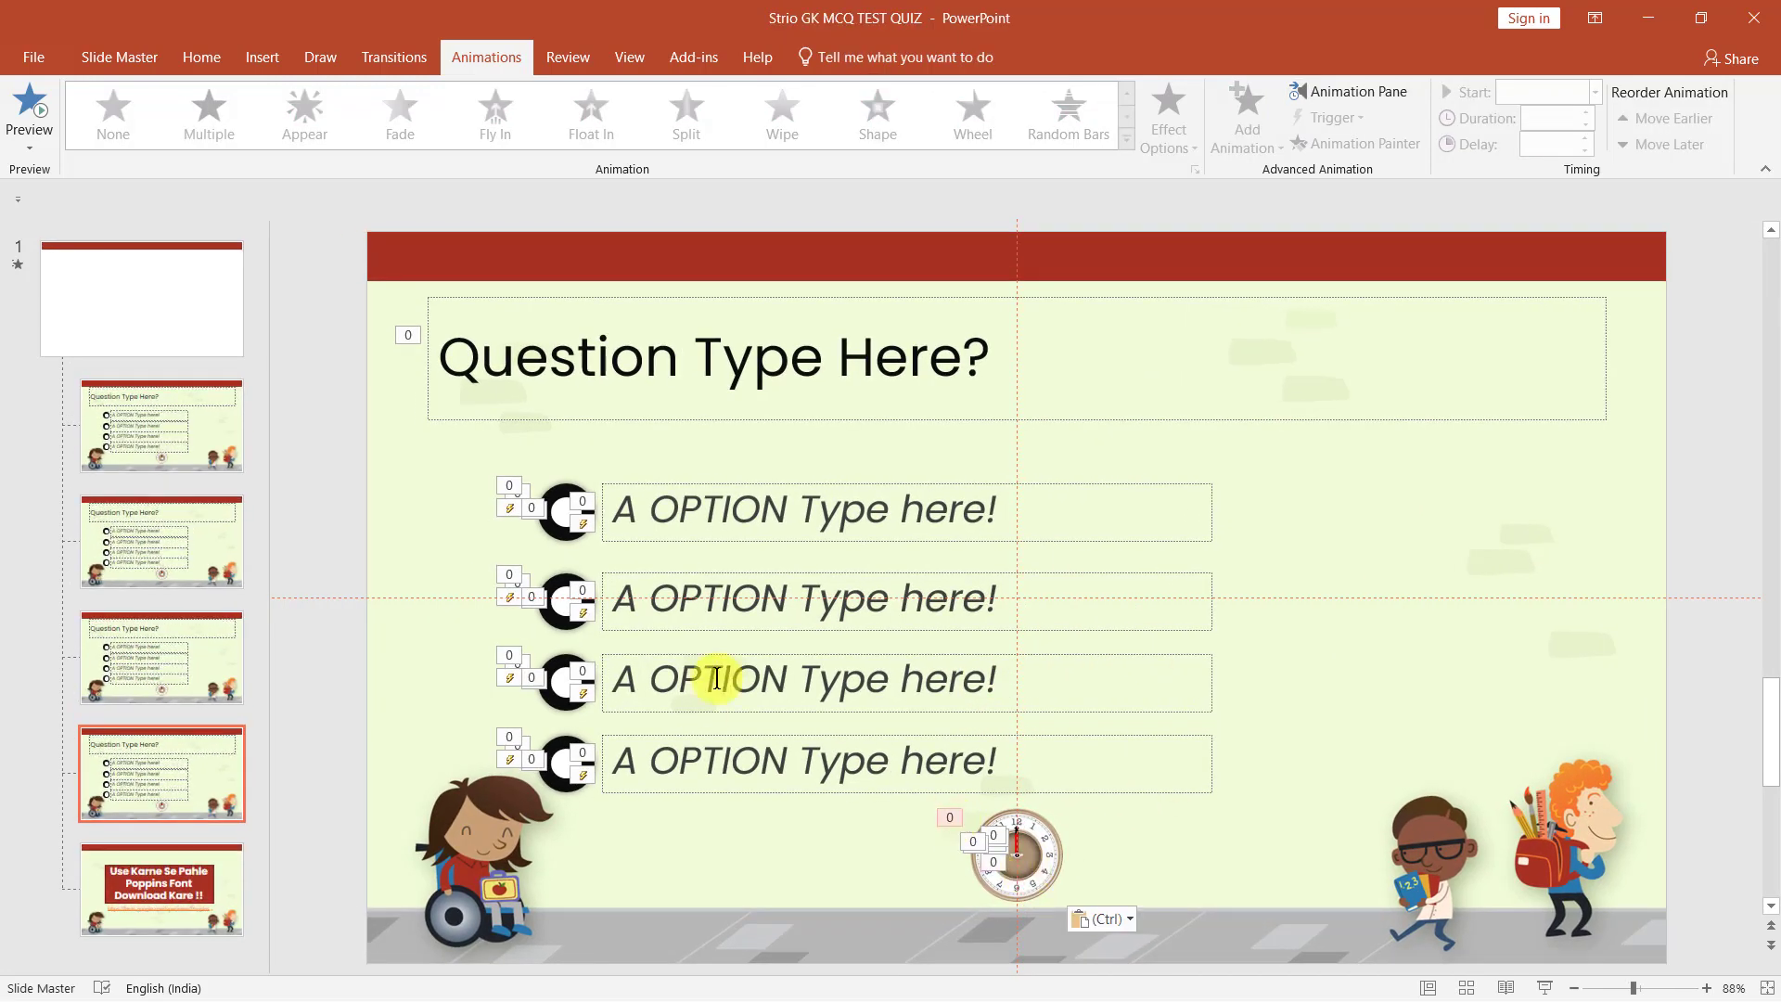
pyautogui.click(628, 57)
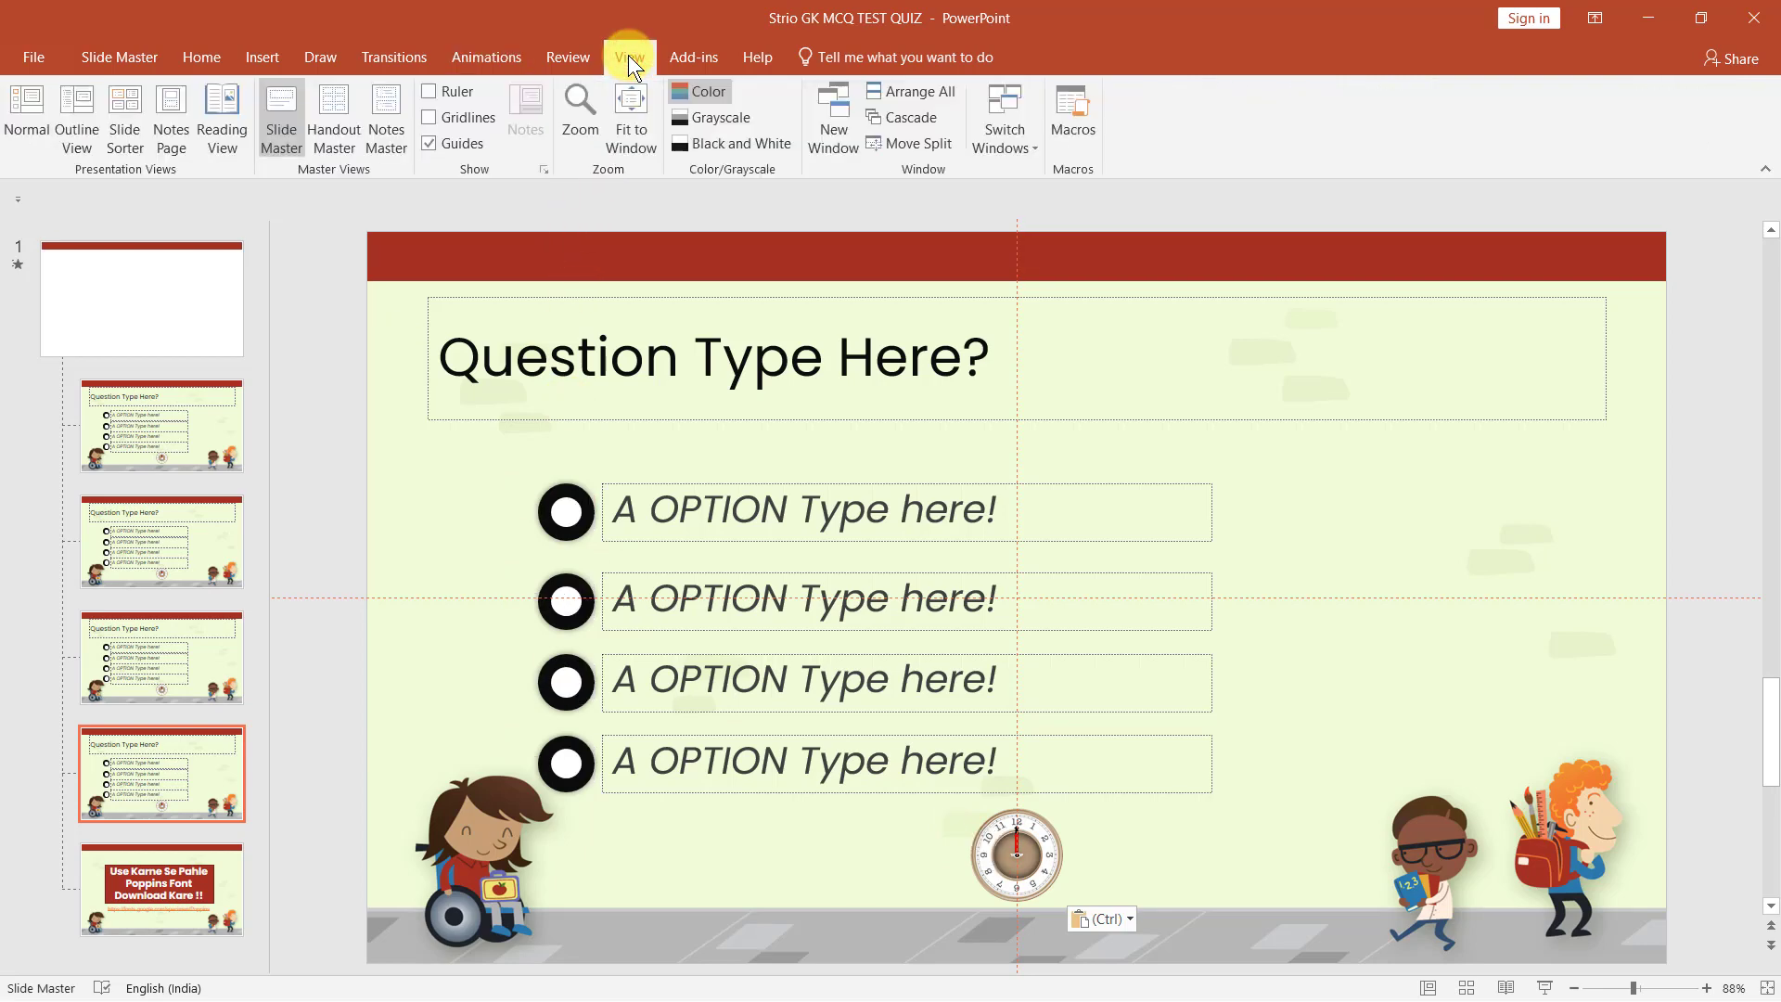
# - Return to Normal view, confirm slides 2–4 show the clock, and play the slideshow from the beginning
pyautogui.click(35, 102)
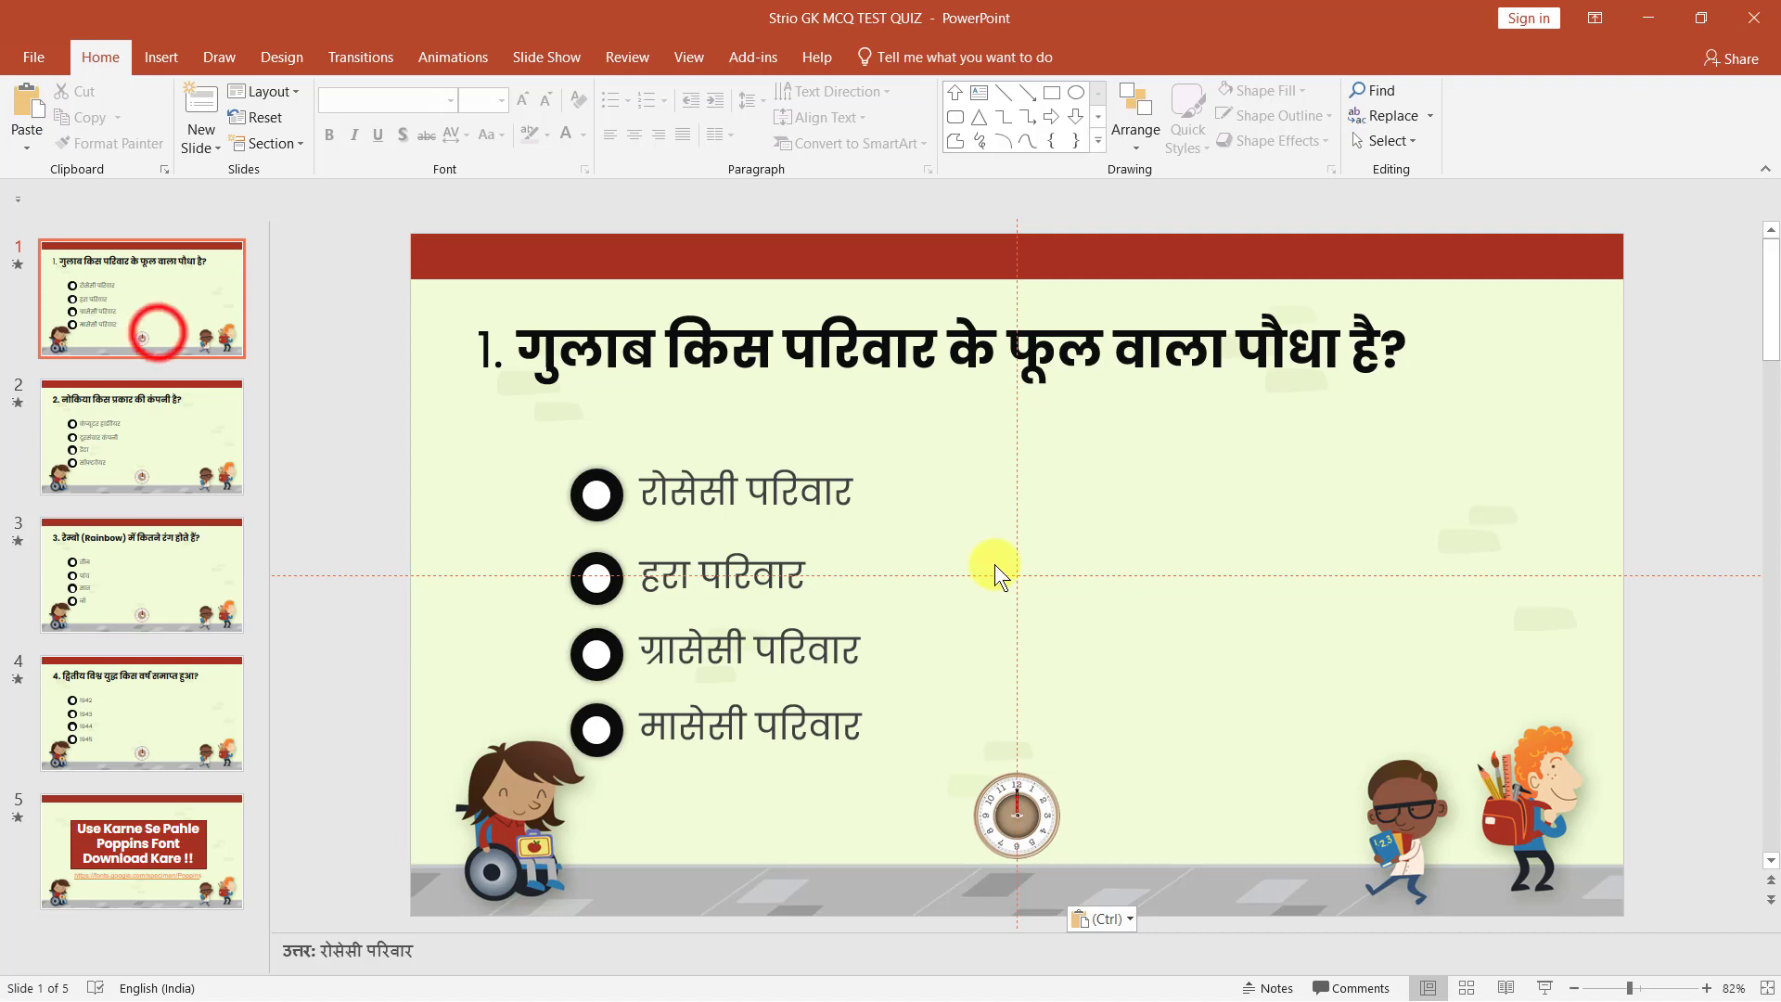
pyautogui.click(173, 425)
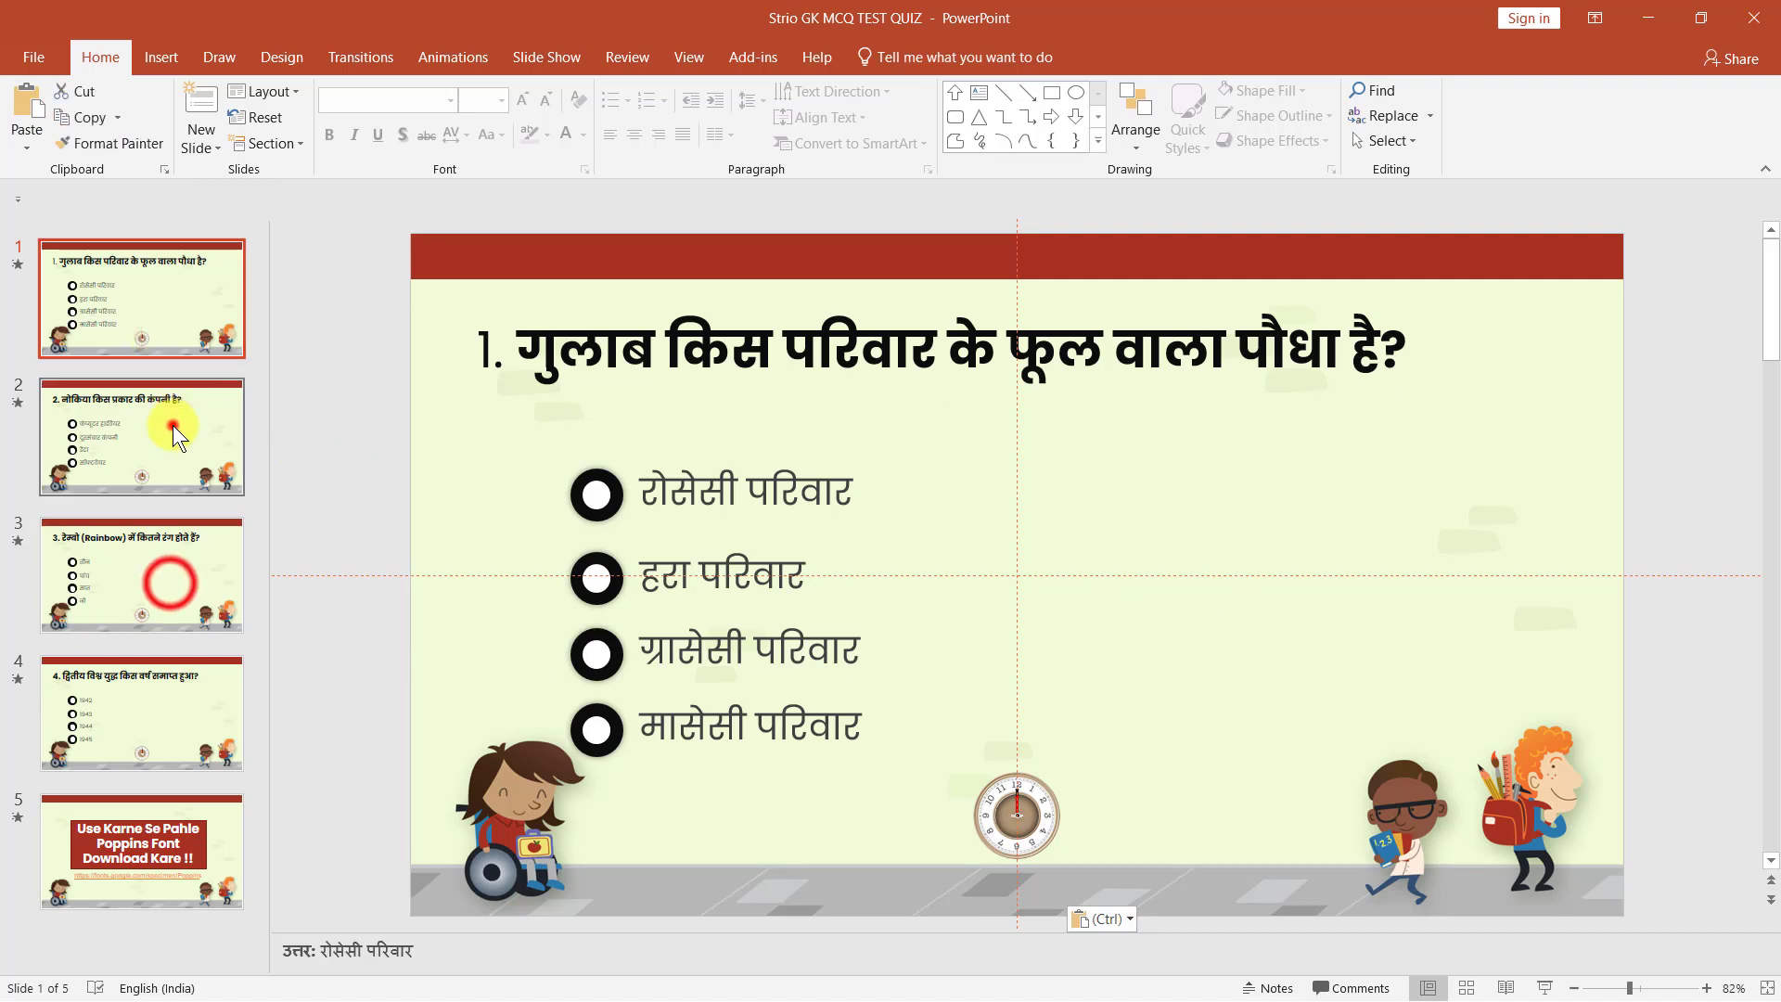
pyautogui.click(170, 582)
pyautogui.click(157, 739)
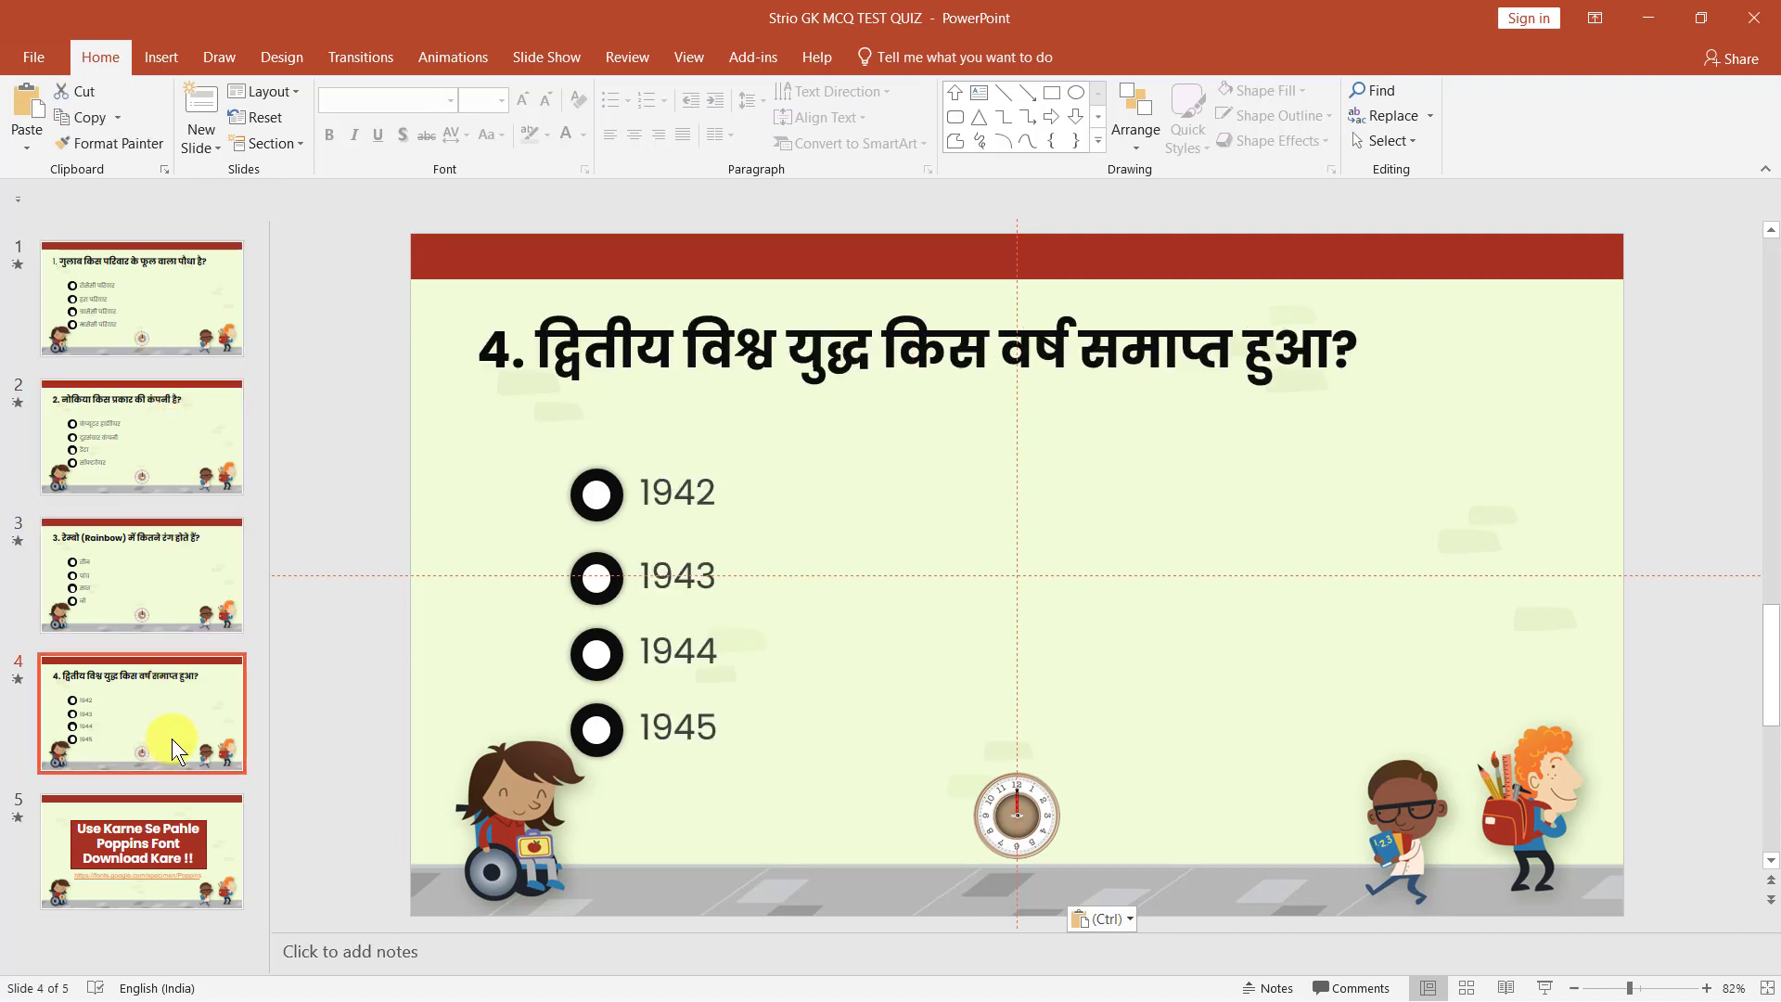
pyautogui.click(546, 57)
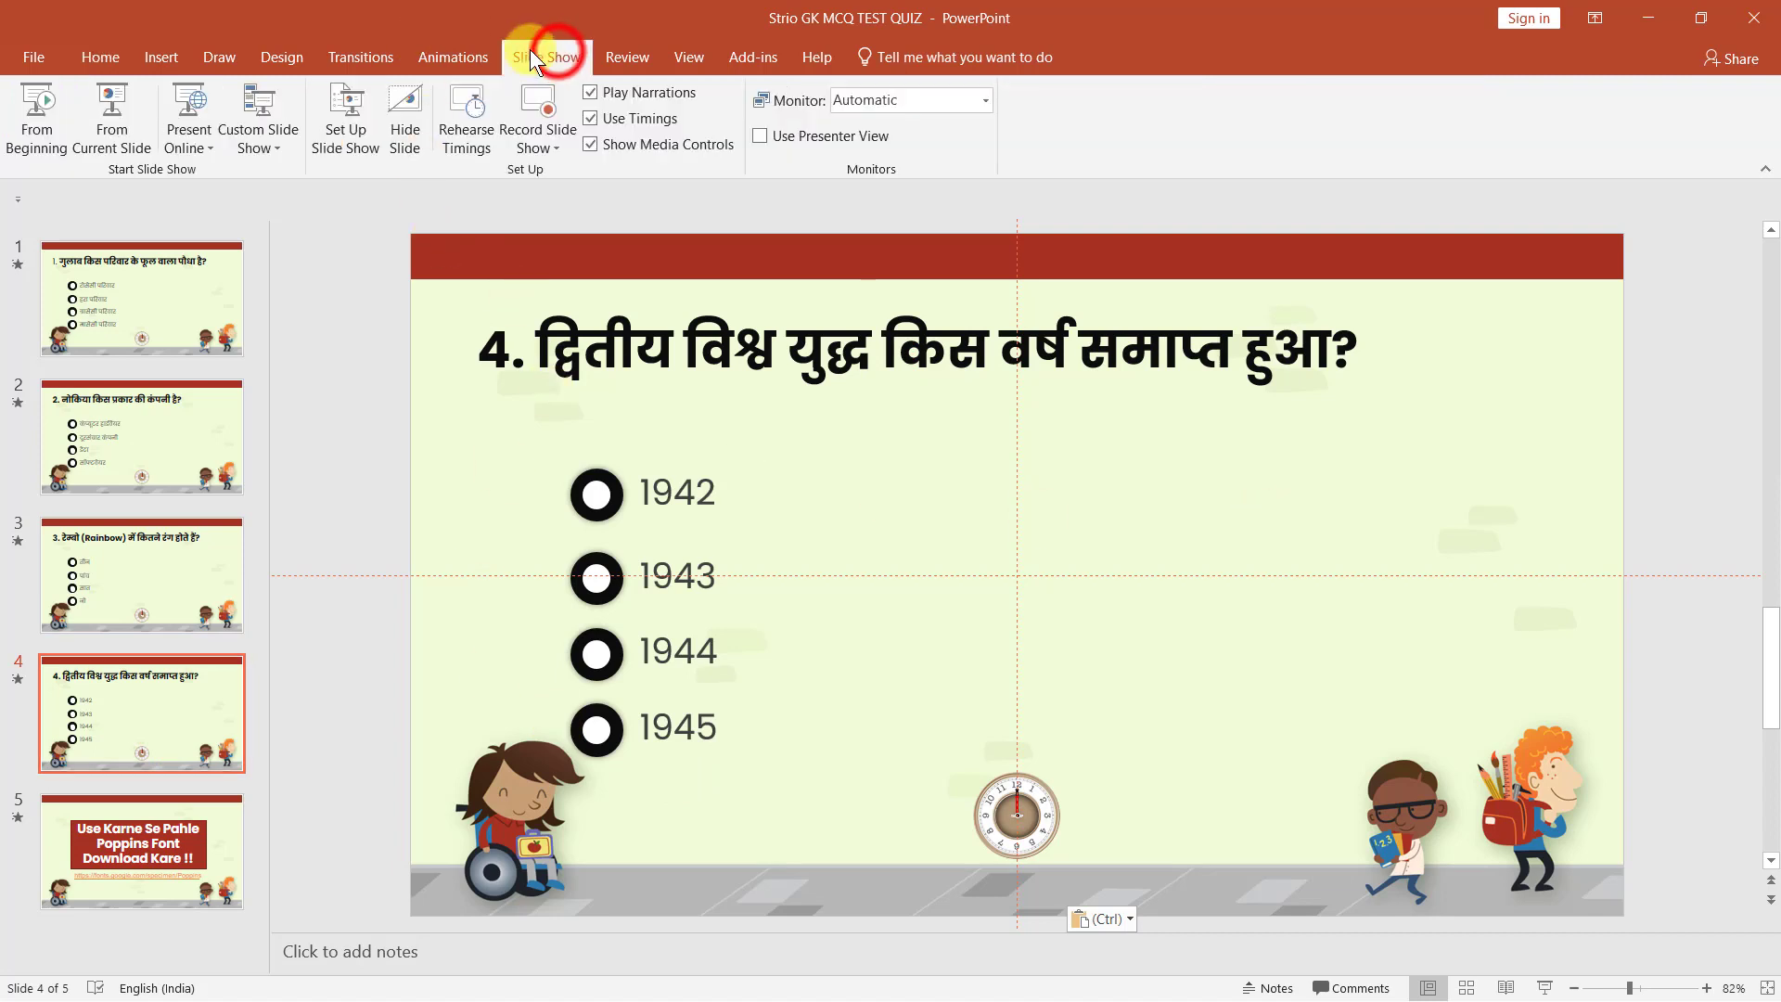
pyautogui.click(34, 109)
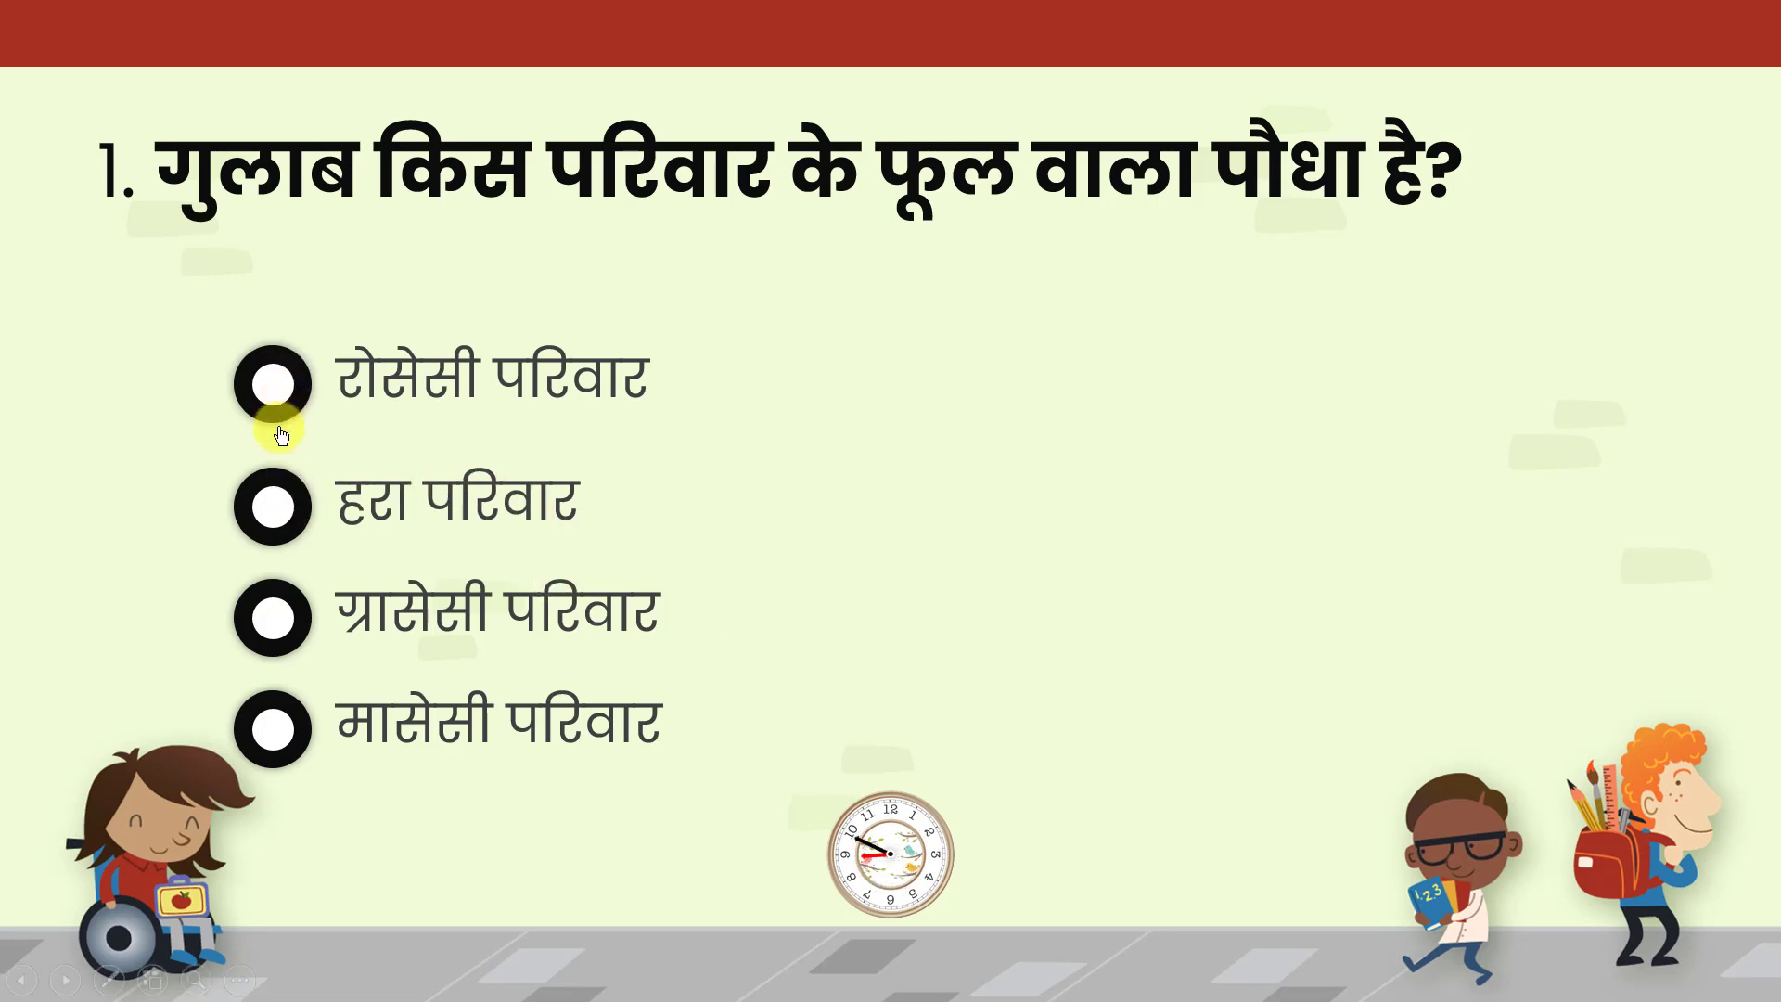
# - Try all four answers of question 1, then pick 'दूरसंचार कंपनी' on question 2 while the clock runs
pyautogui.click(283, 518)
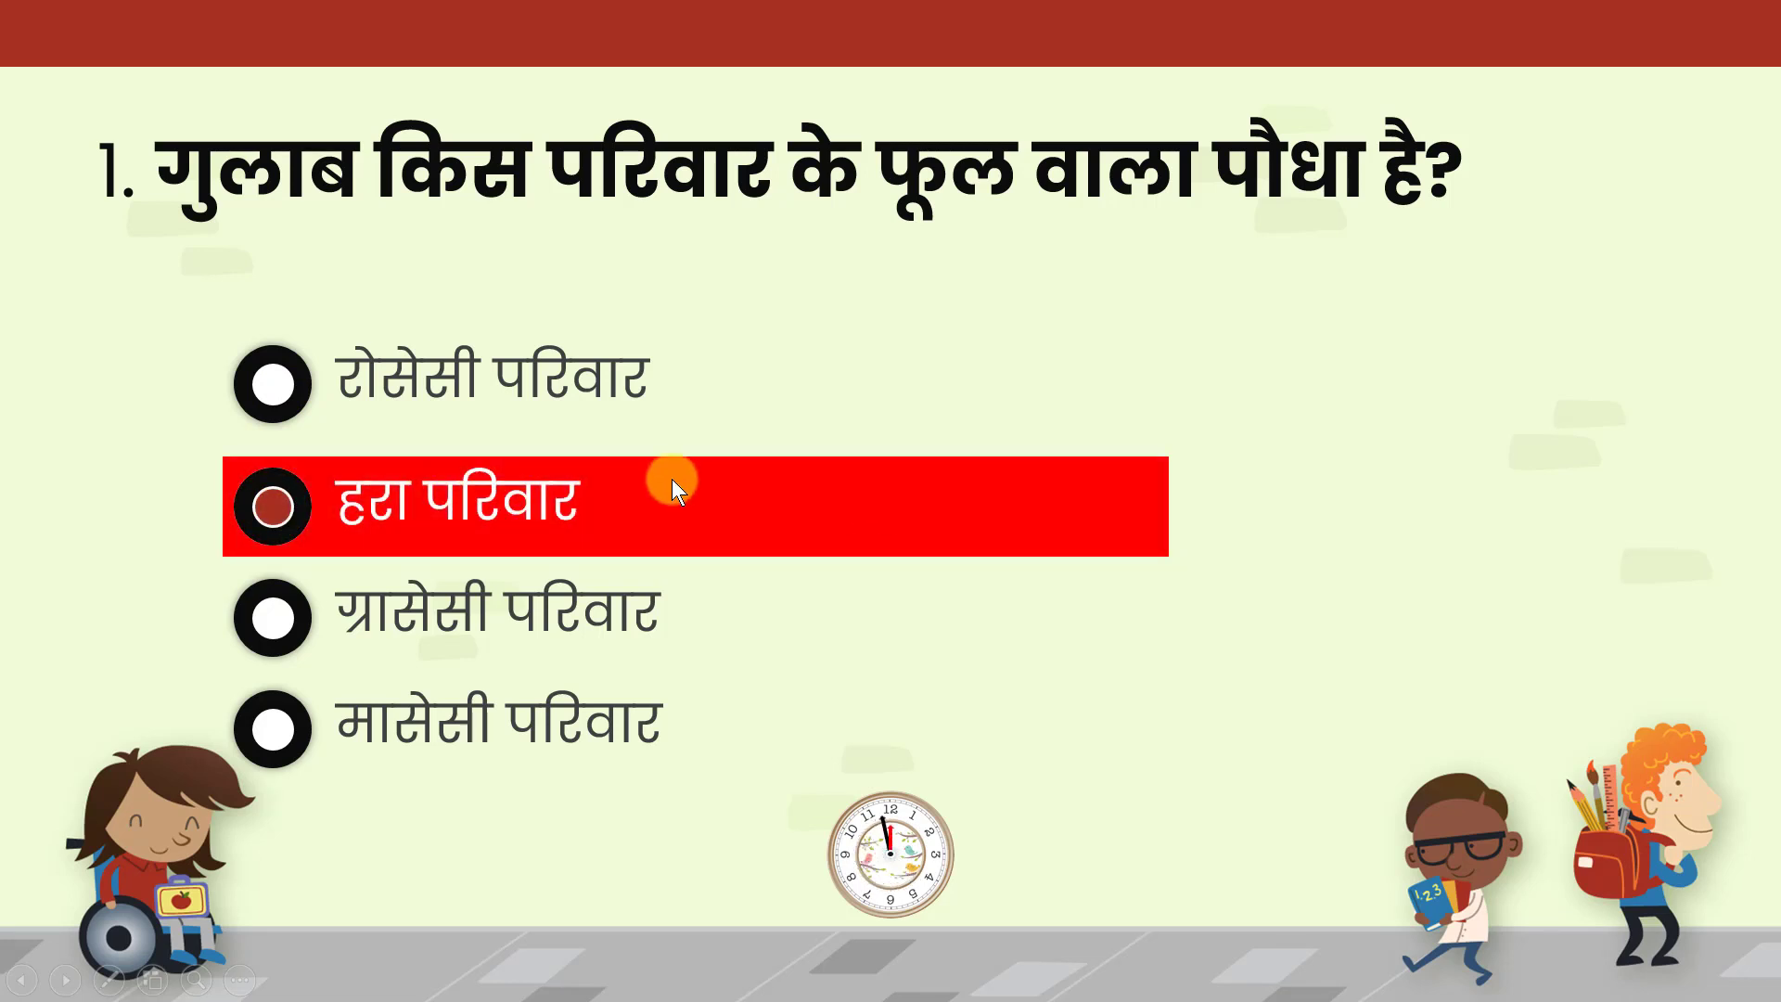
pyautogui.click(291, 389)
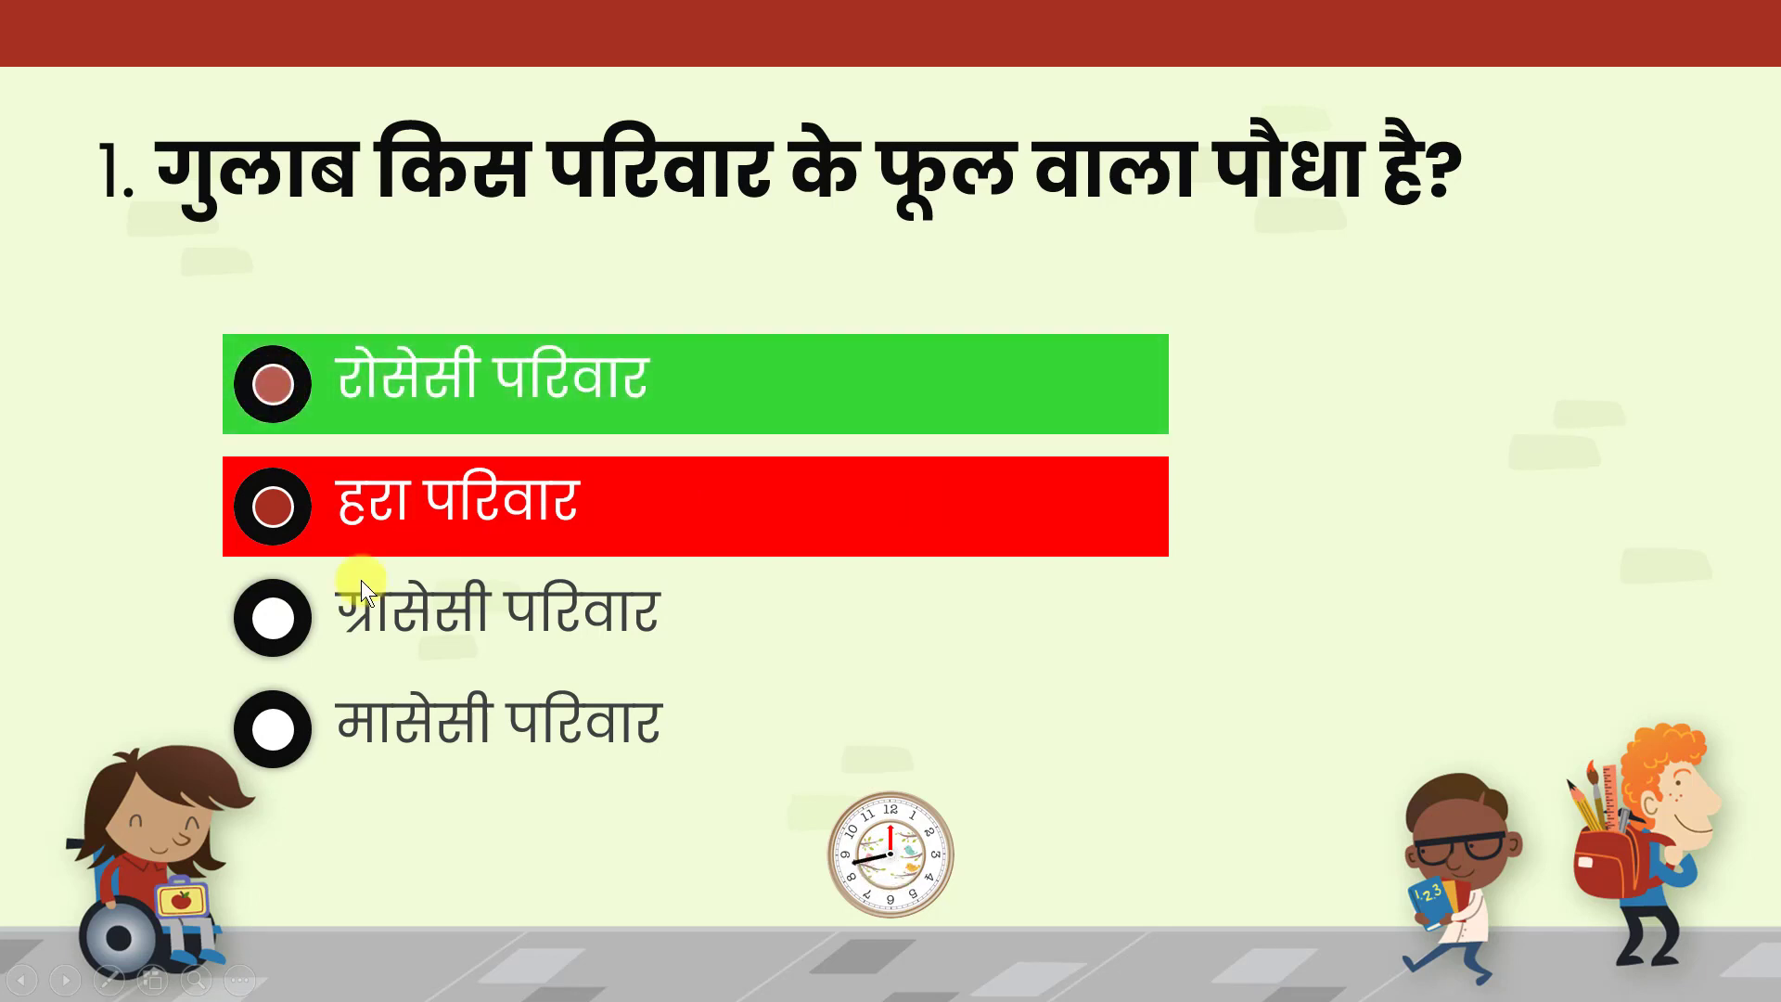
pyautogui.click(291, 617)
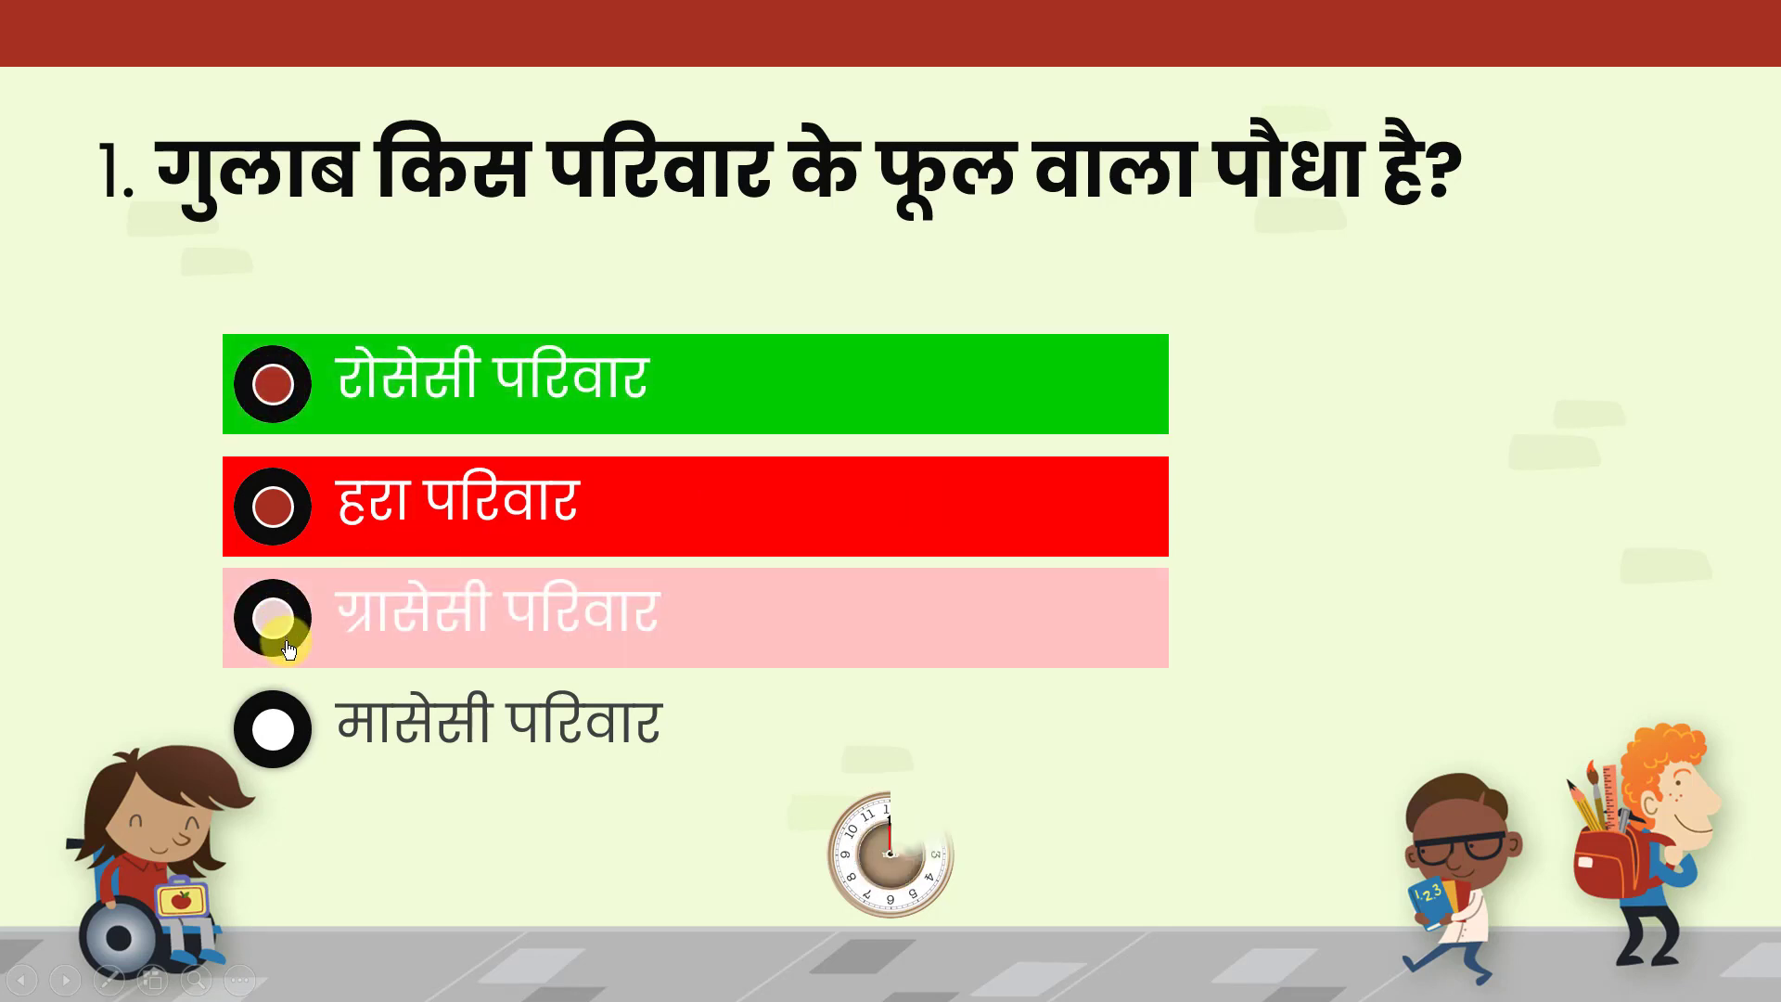
pyautogui.click(316, 715)
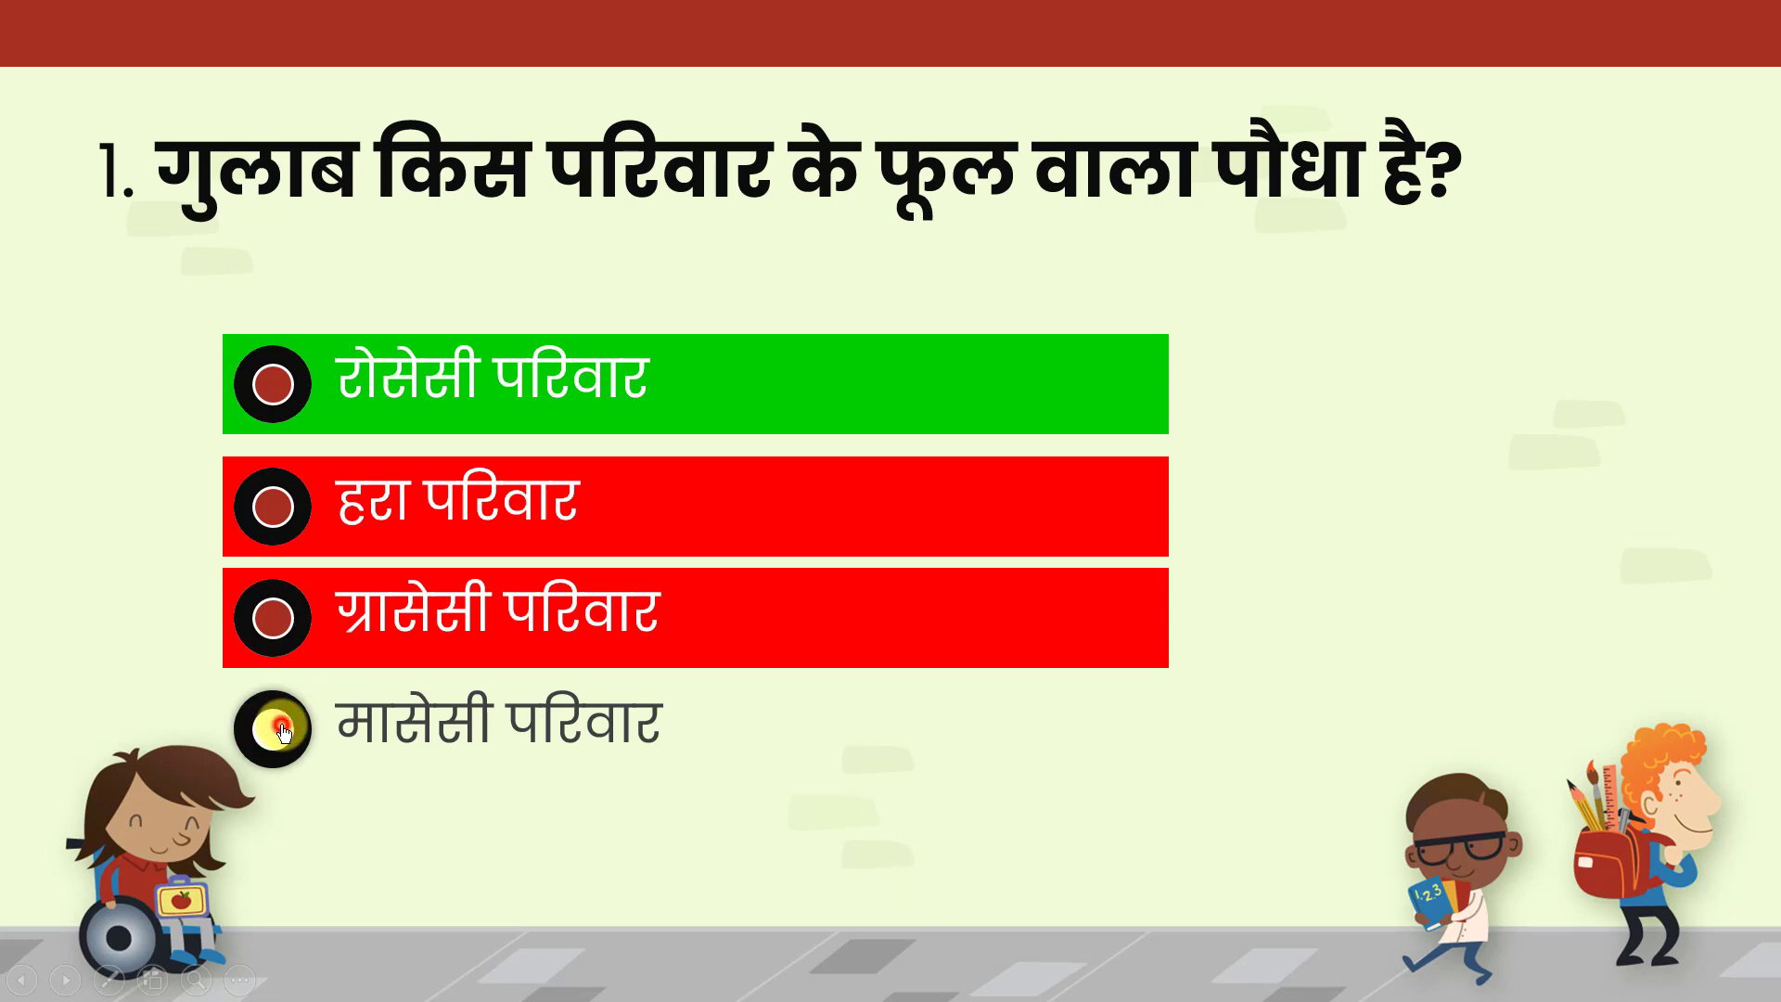
pyautogui.click(1343, 647)
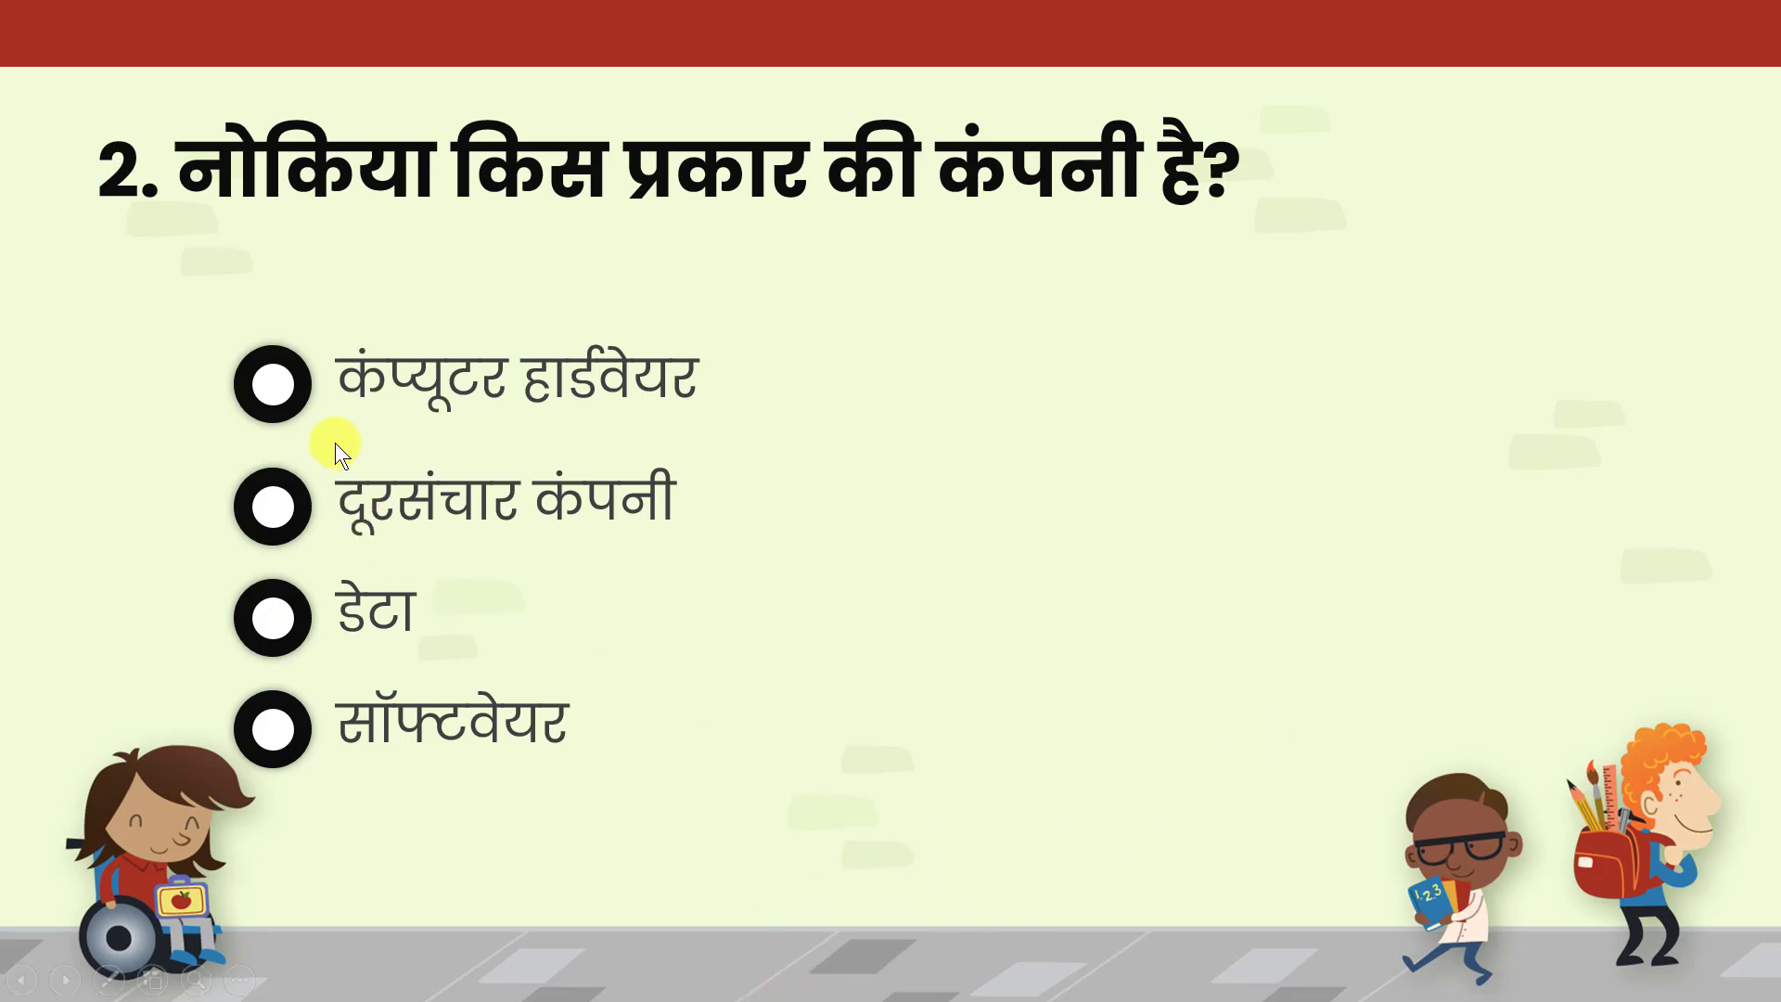
pyautogui.click(281, 506)
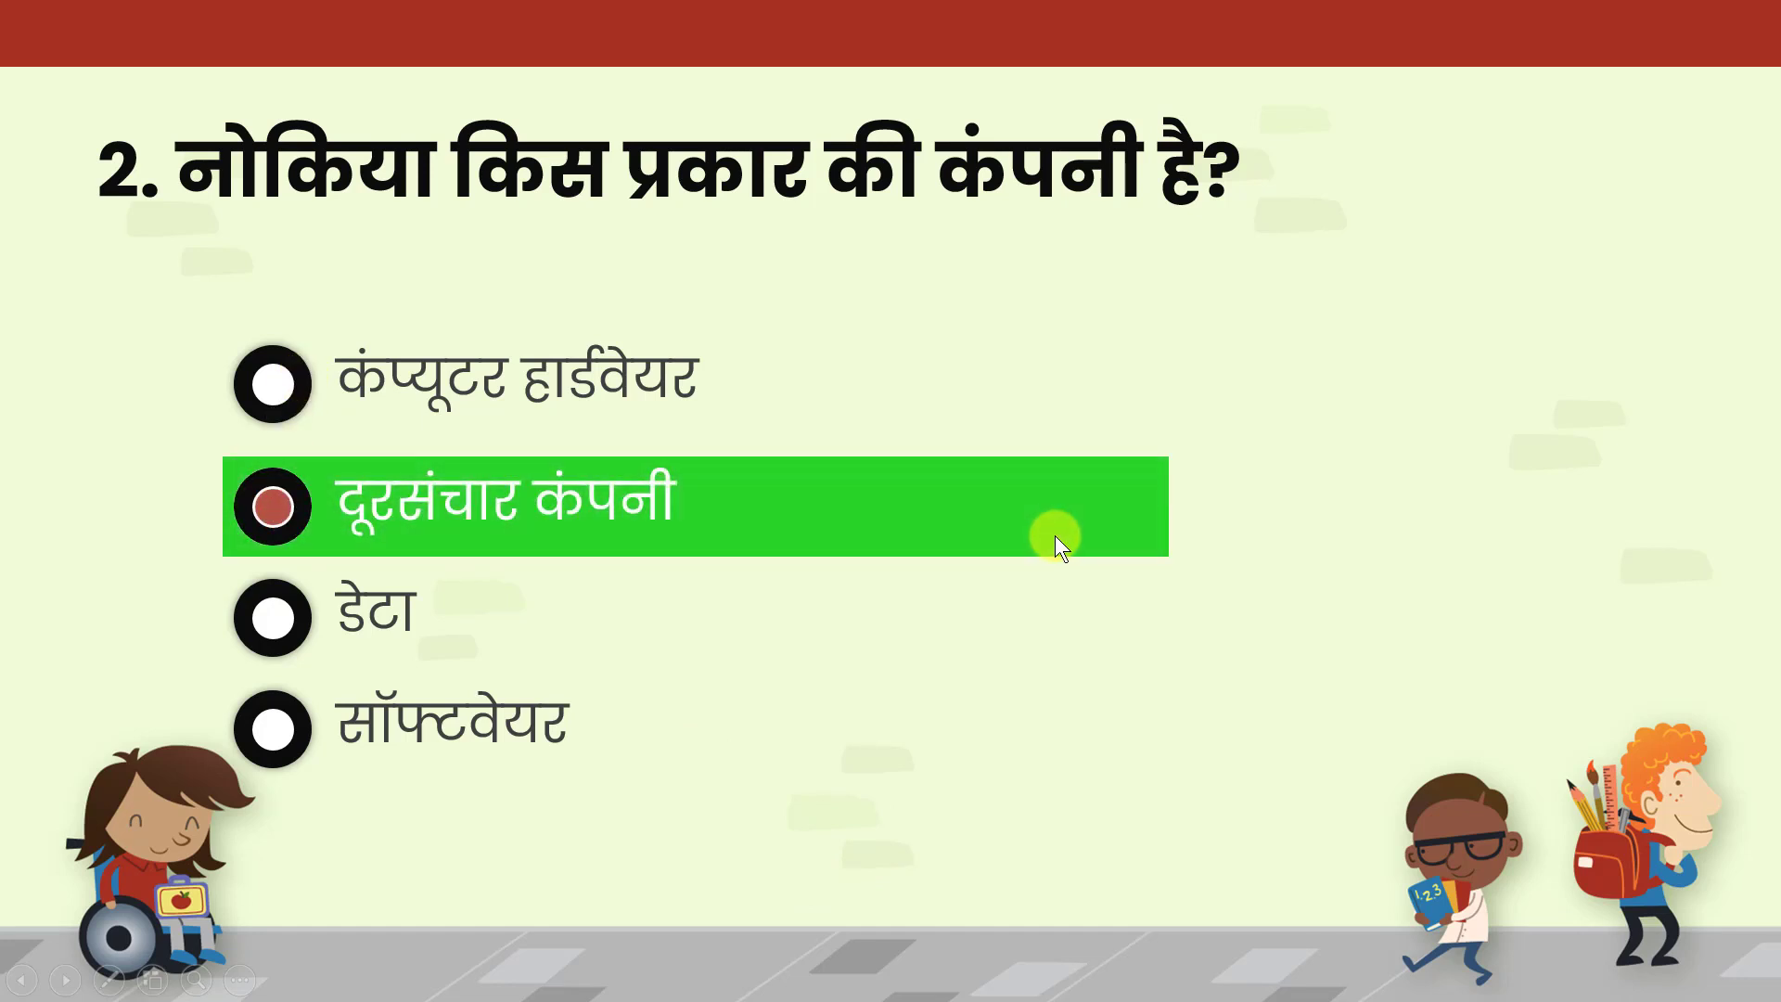
pyautogui.click(1366, 526)
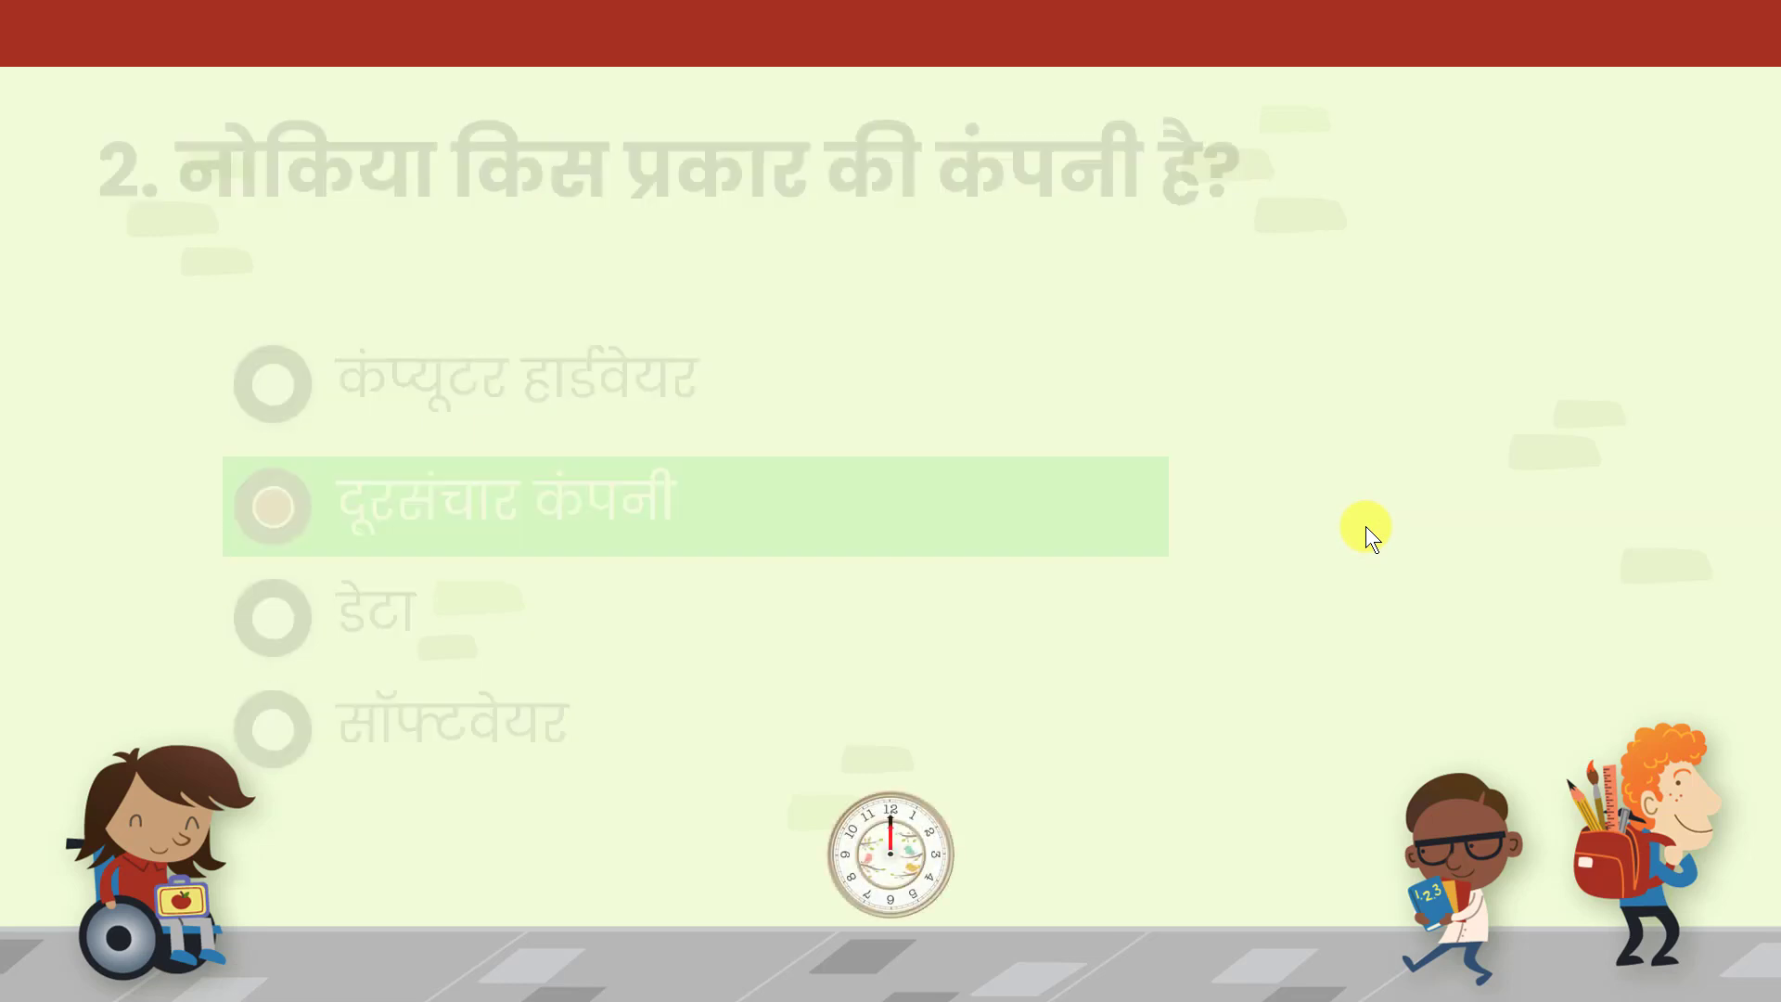